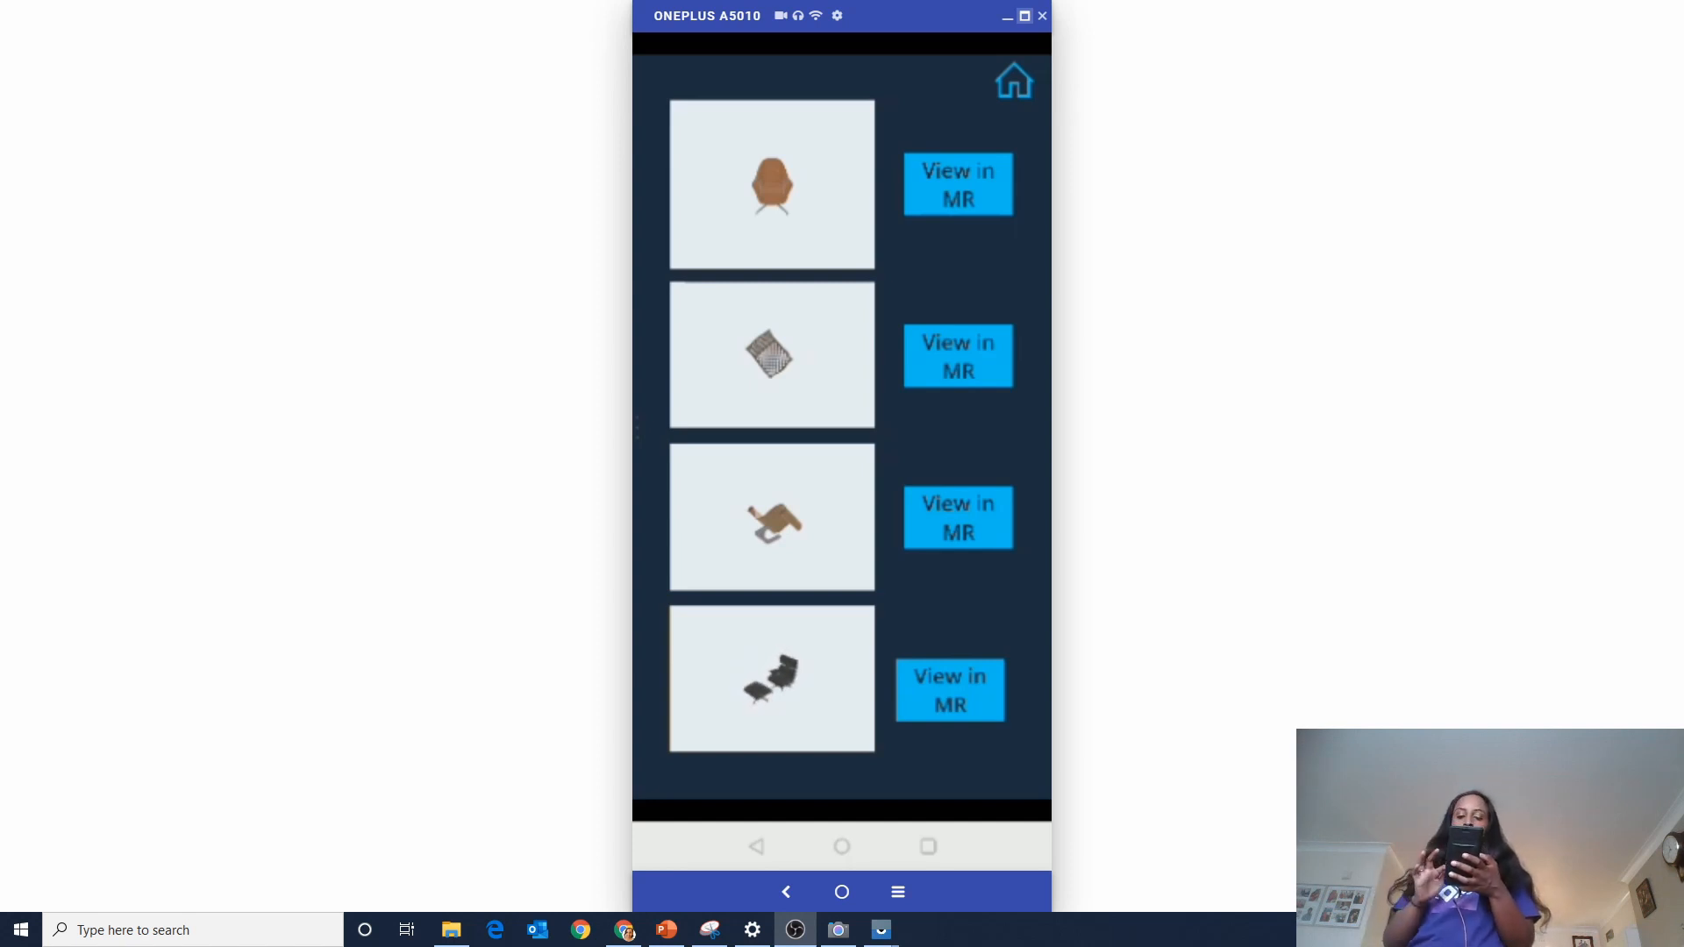
View the black lounge chair with footstool in mixed reality.
{"action": "left_click", "coordinate": [950, 690]}
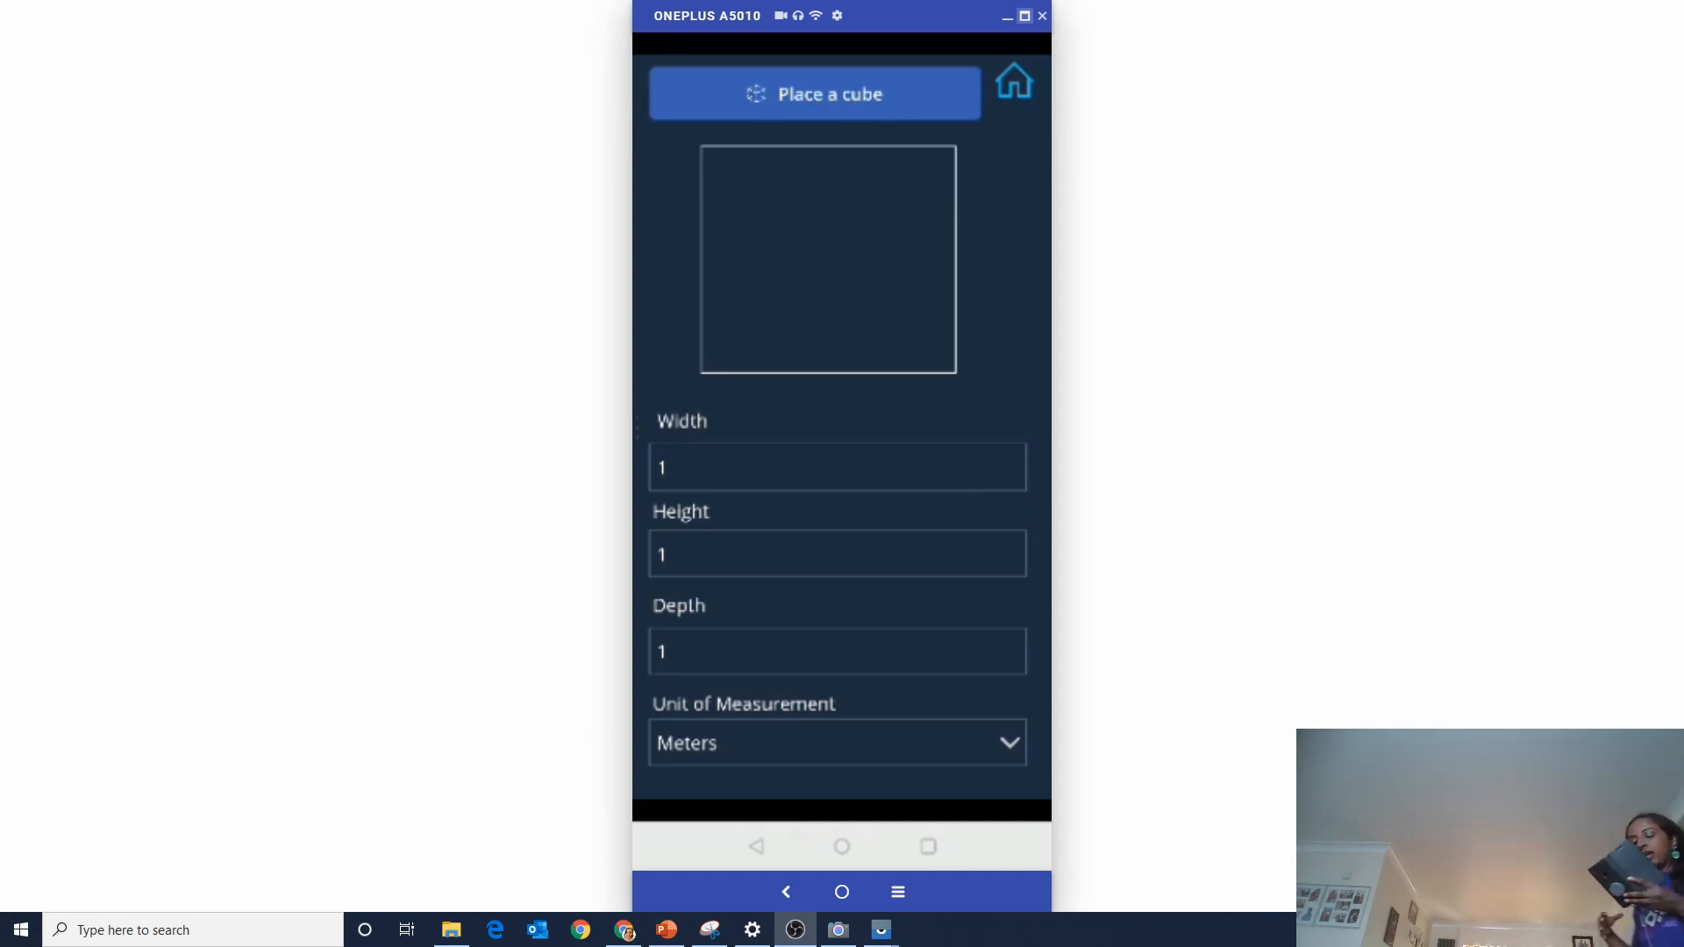
Set the cube's unit of measurement to Centimeters and its width to 50.
{"action": "left_click", "coordinate": [837, 743]}
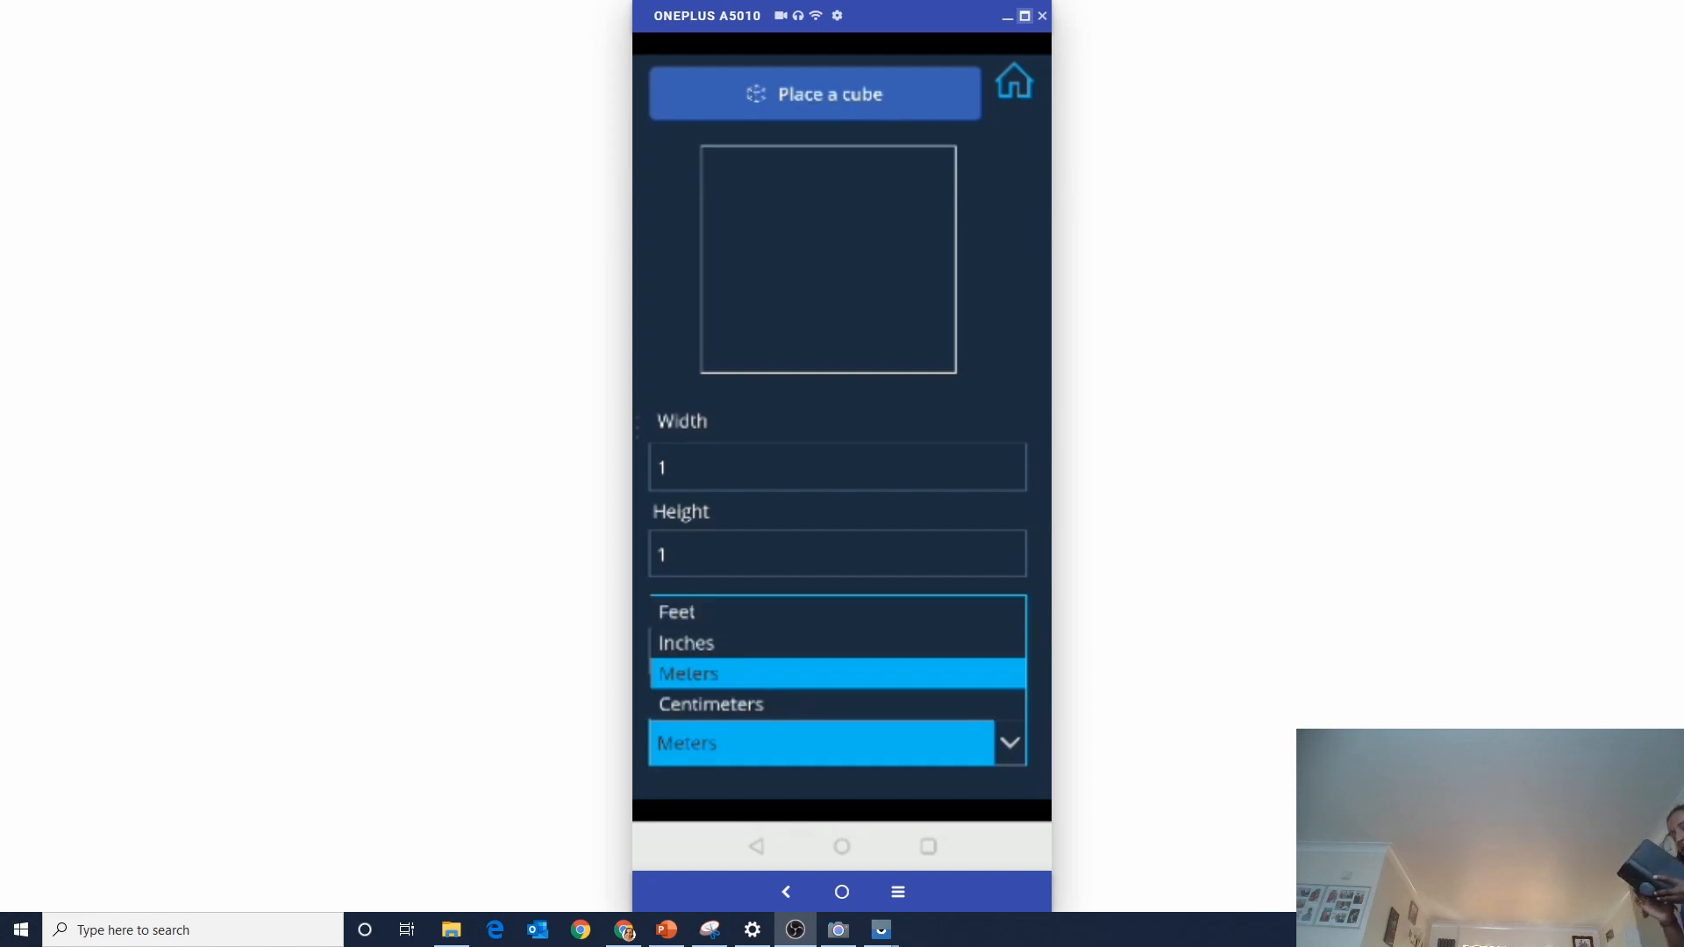
{"action": "left_click", "coordinate": [711, 704]}
{"action": "left_click", "coordinate": [838, 467]}
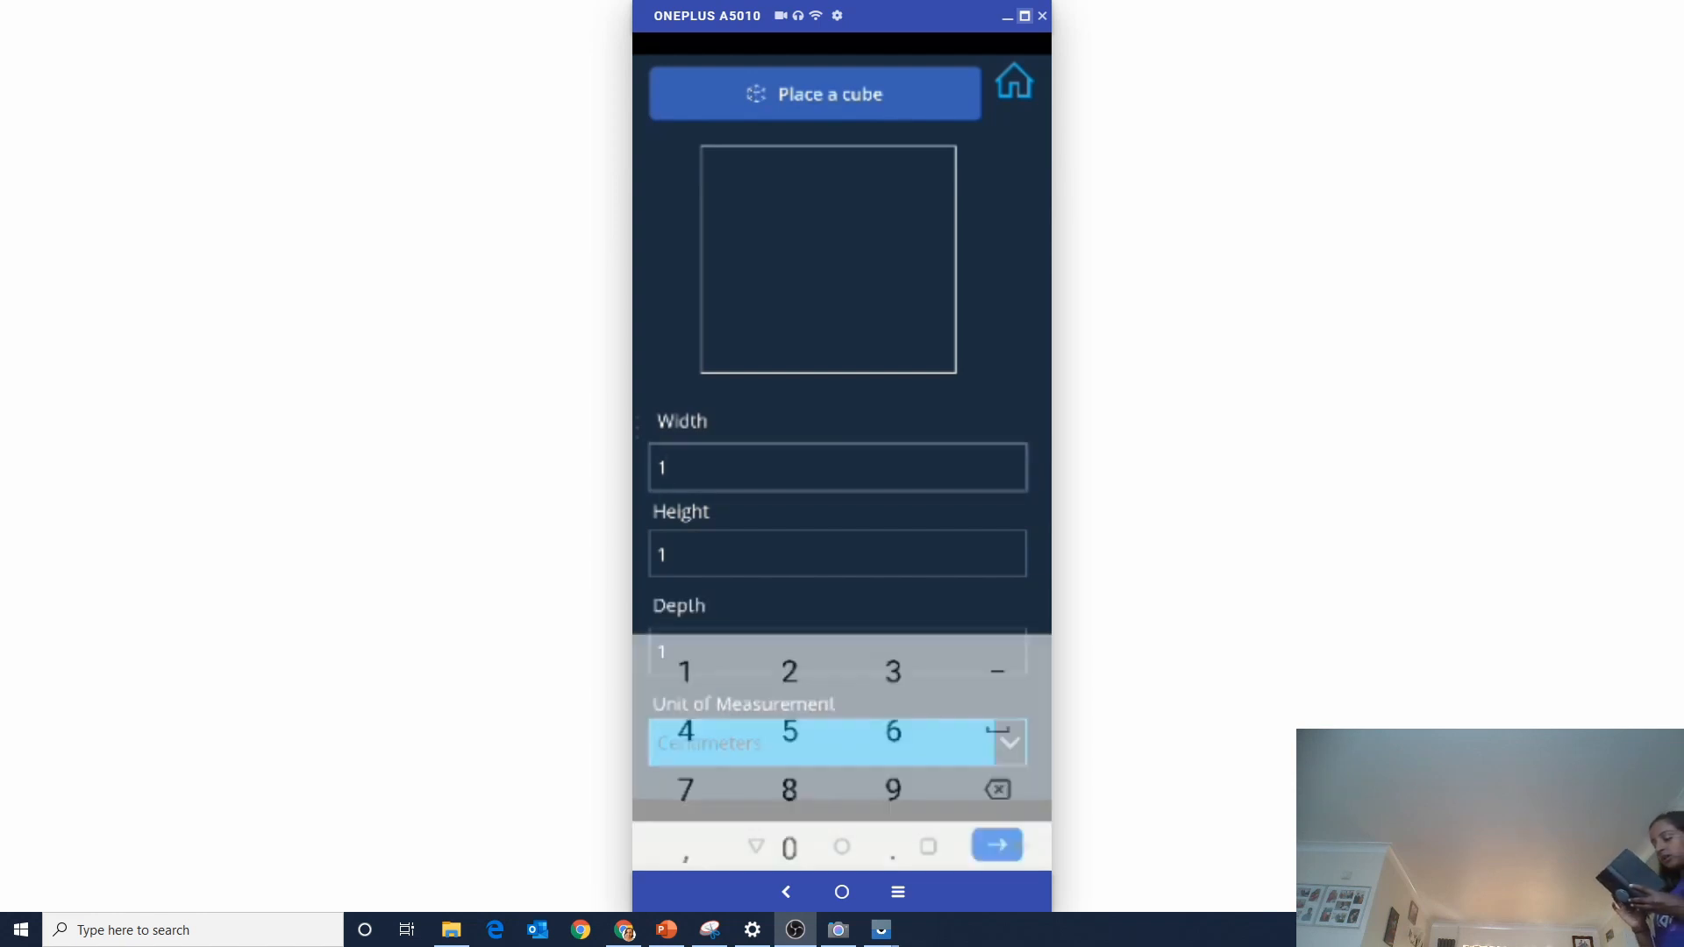
{"action": "key", "text": "BackSpace"}
{"action": "type", "text": "50"}
{"action": "key", "text": "Return"}
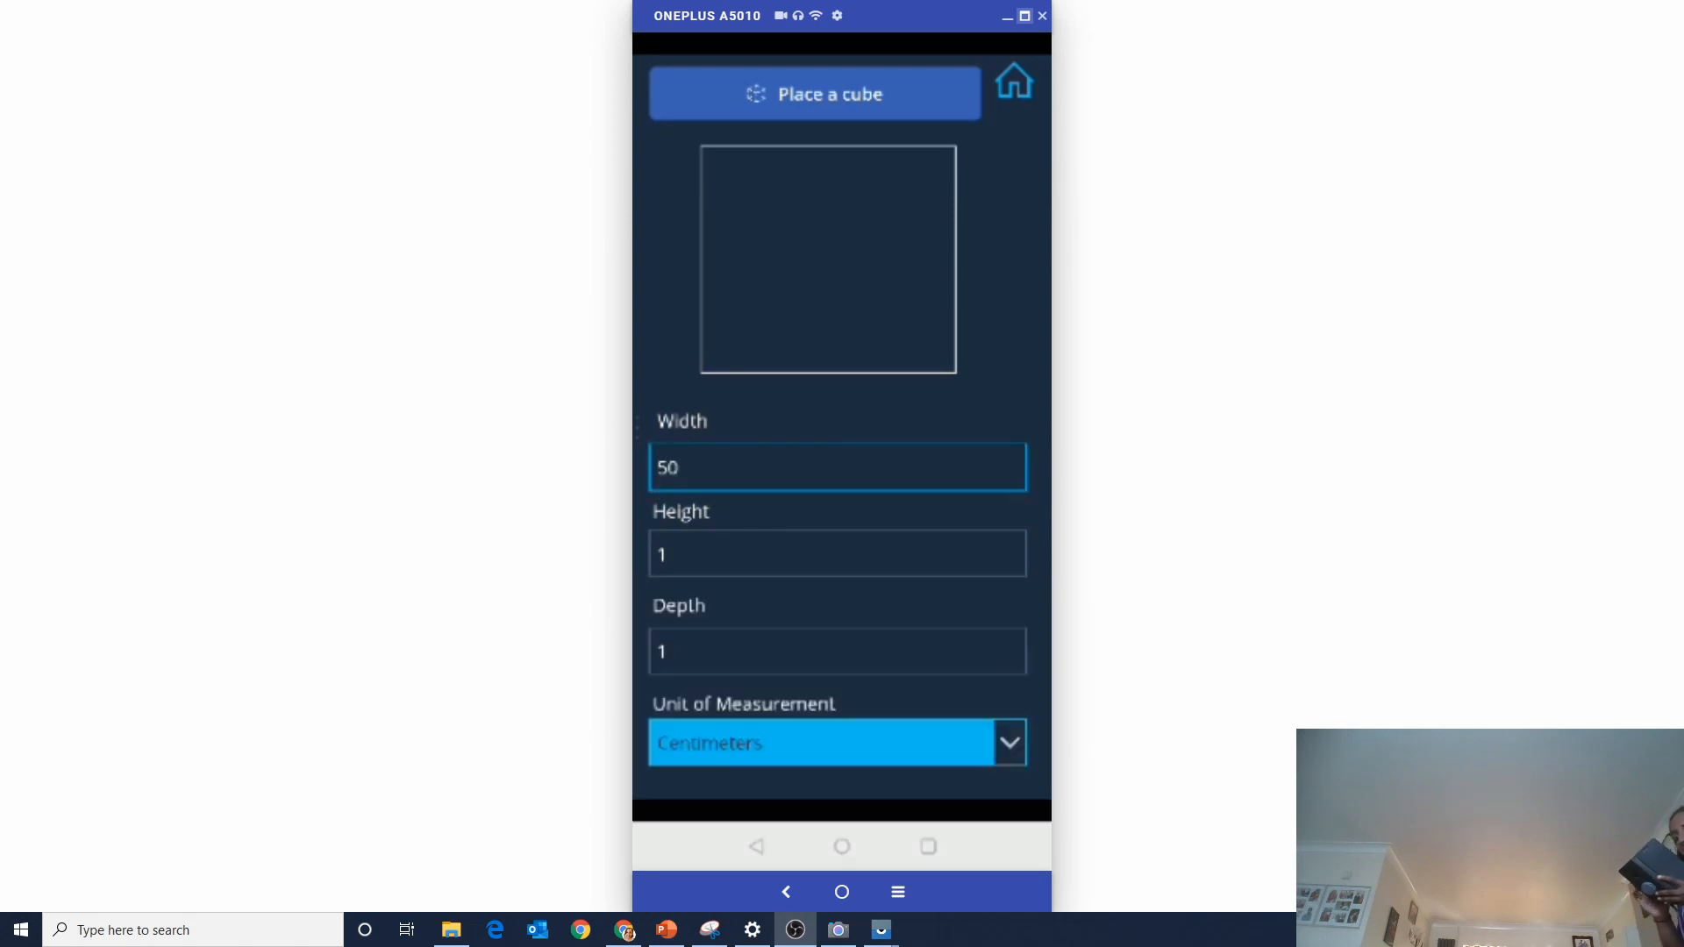
Set the cube's height and depth to 50 each and place the cube in mixed reality.
{"action": "left_click", "coordinate": [837, 553]}
{"action": "key", "text": "BackSpace"}
{"action": "type", "text": "50"}
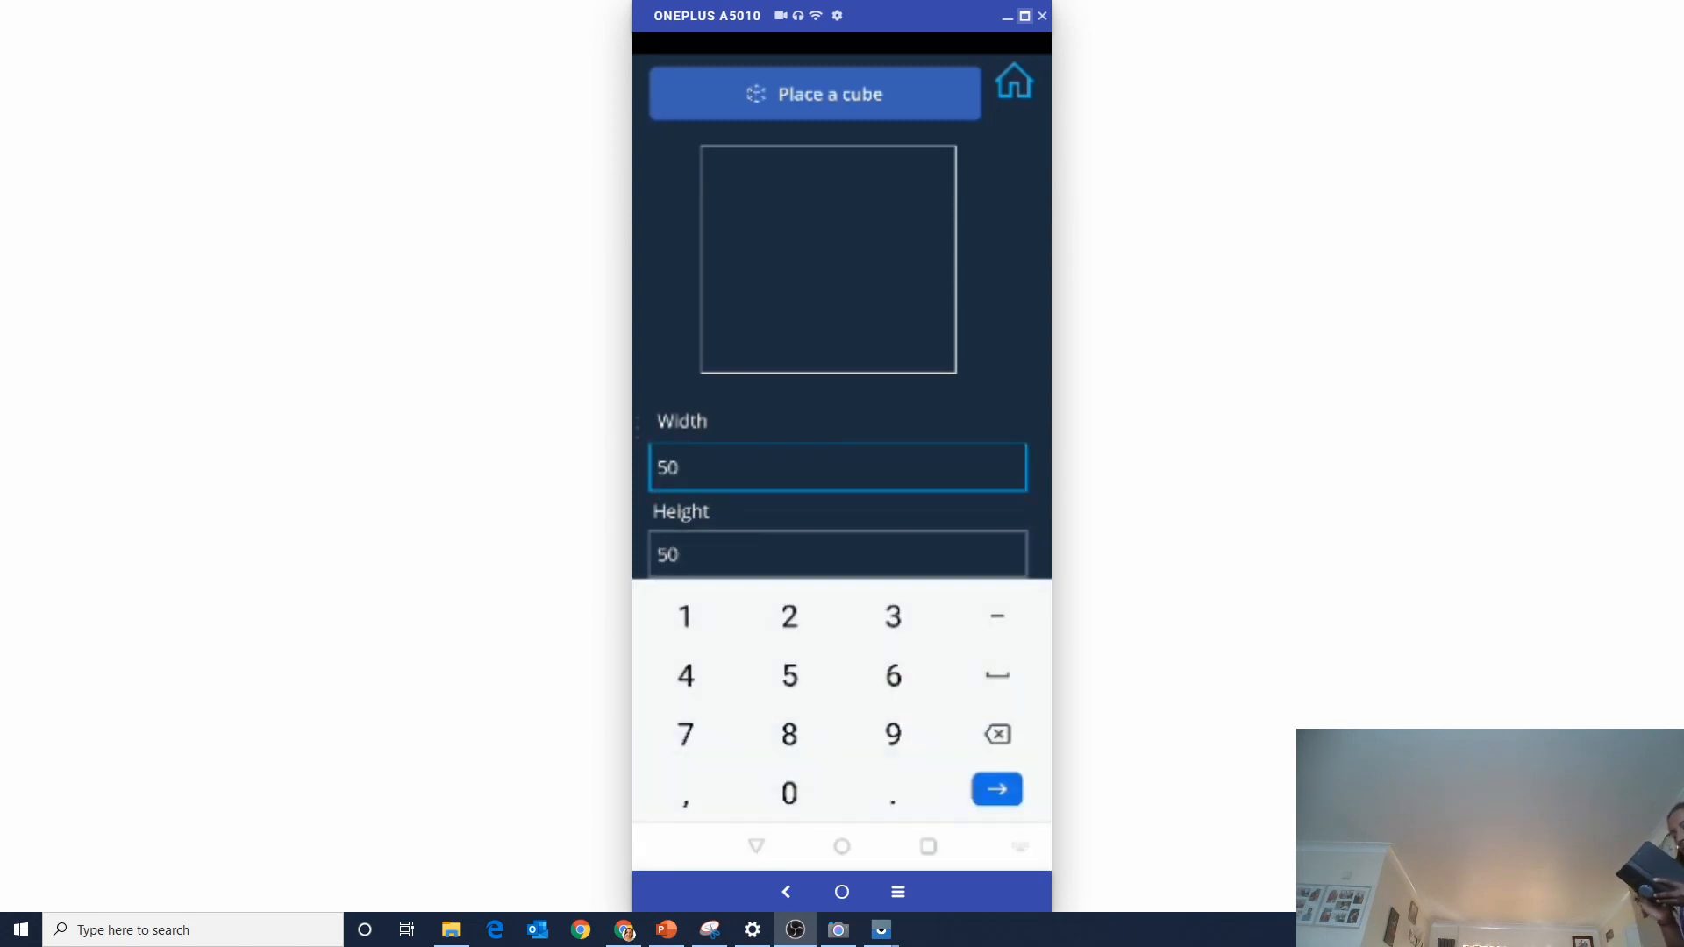
{"action": "key", "text": "Return"}
{"action": "left_click", "coordinate": [837, 651]}
{"action": "key", "text": "BackSpace"}
{"action": "type", "text": "50"}
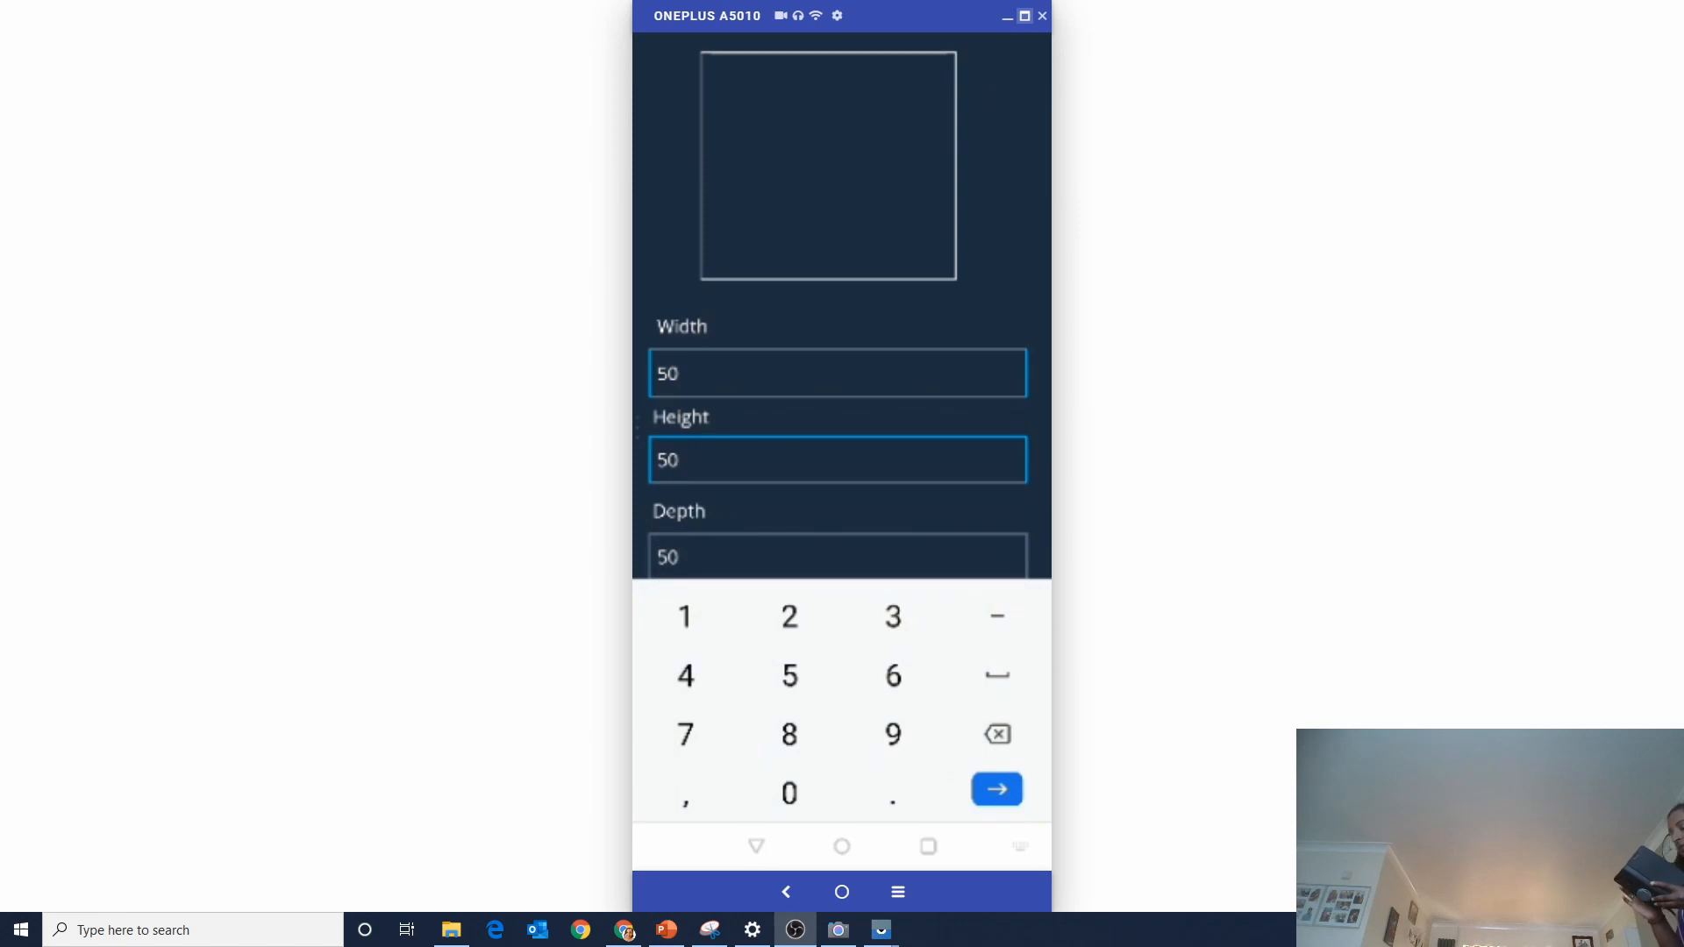
{"action": "key", "text": "Return"}
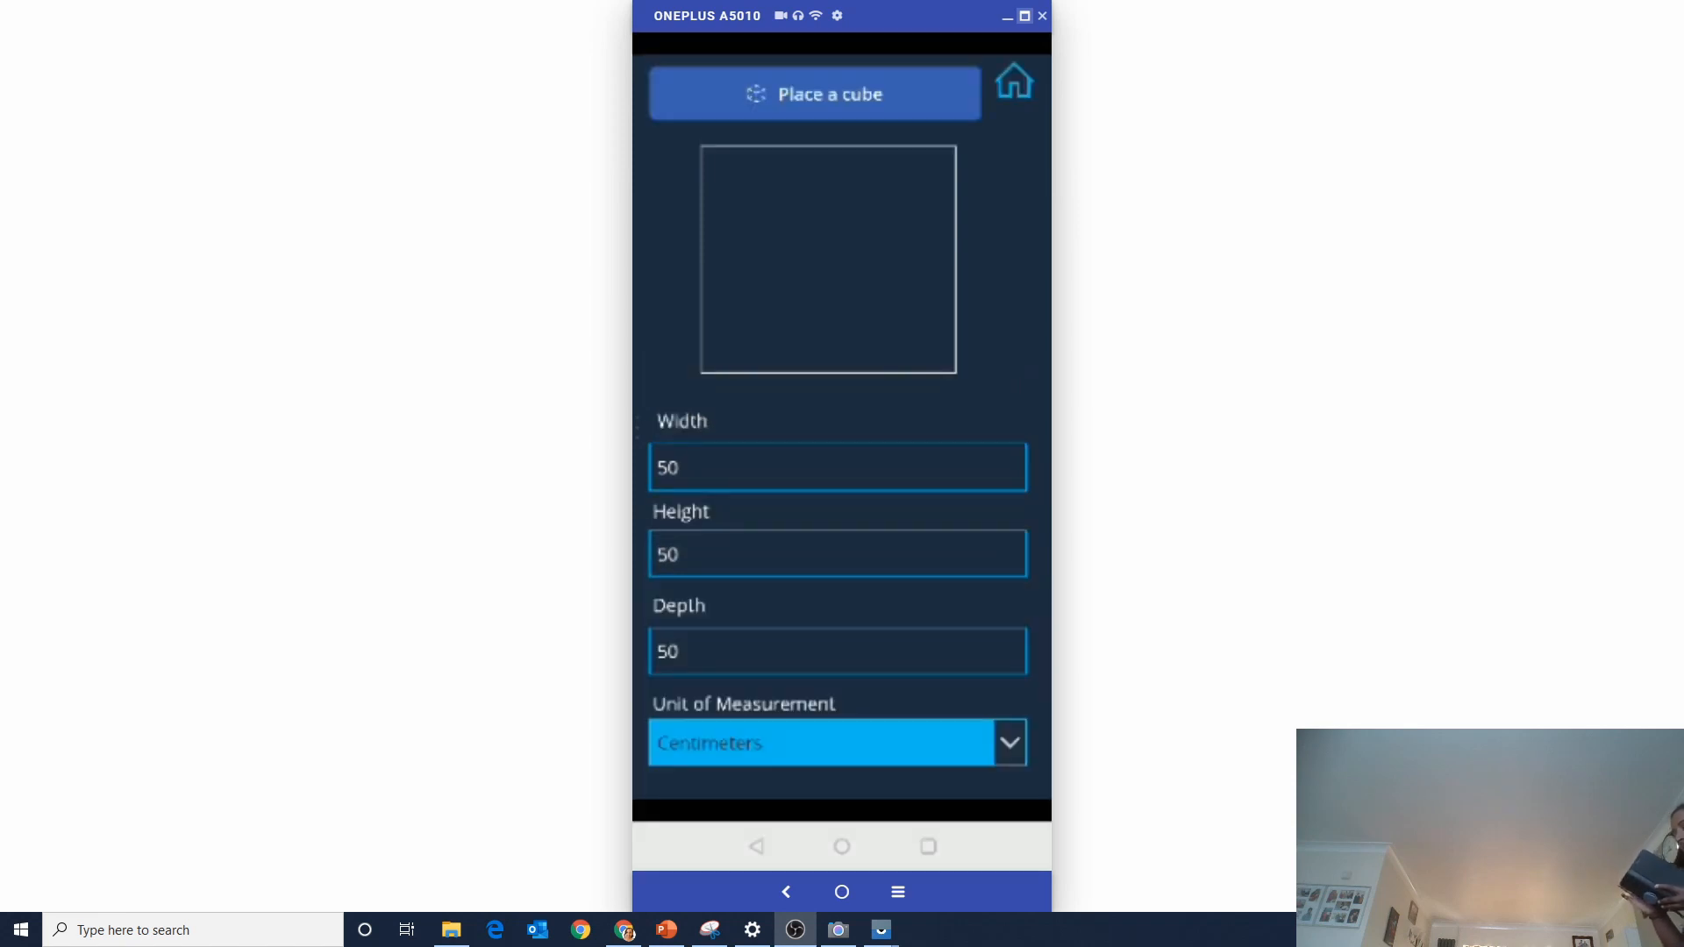
{"action": "left_click", "coordinate": [815, 94]}
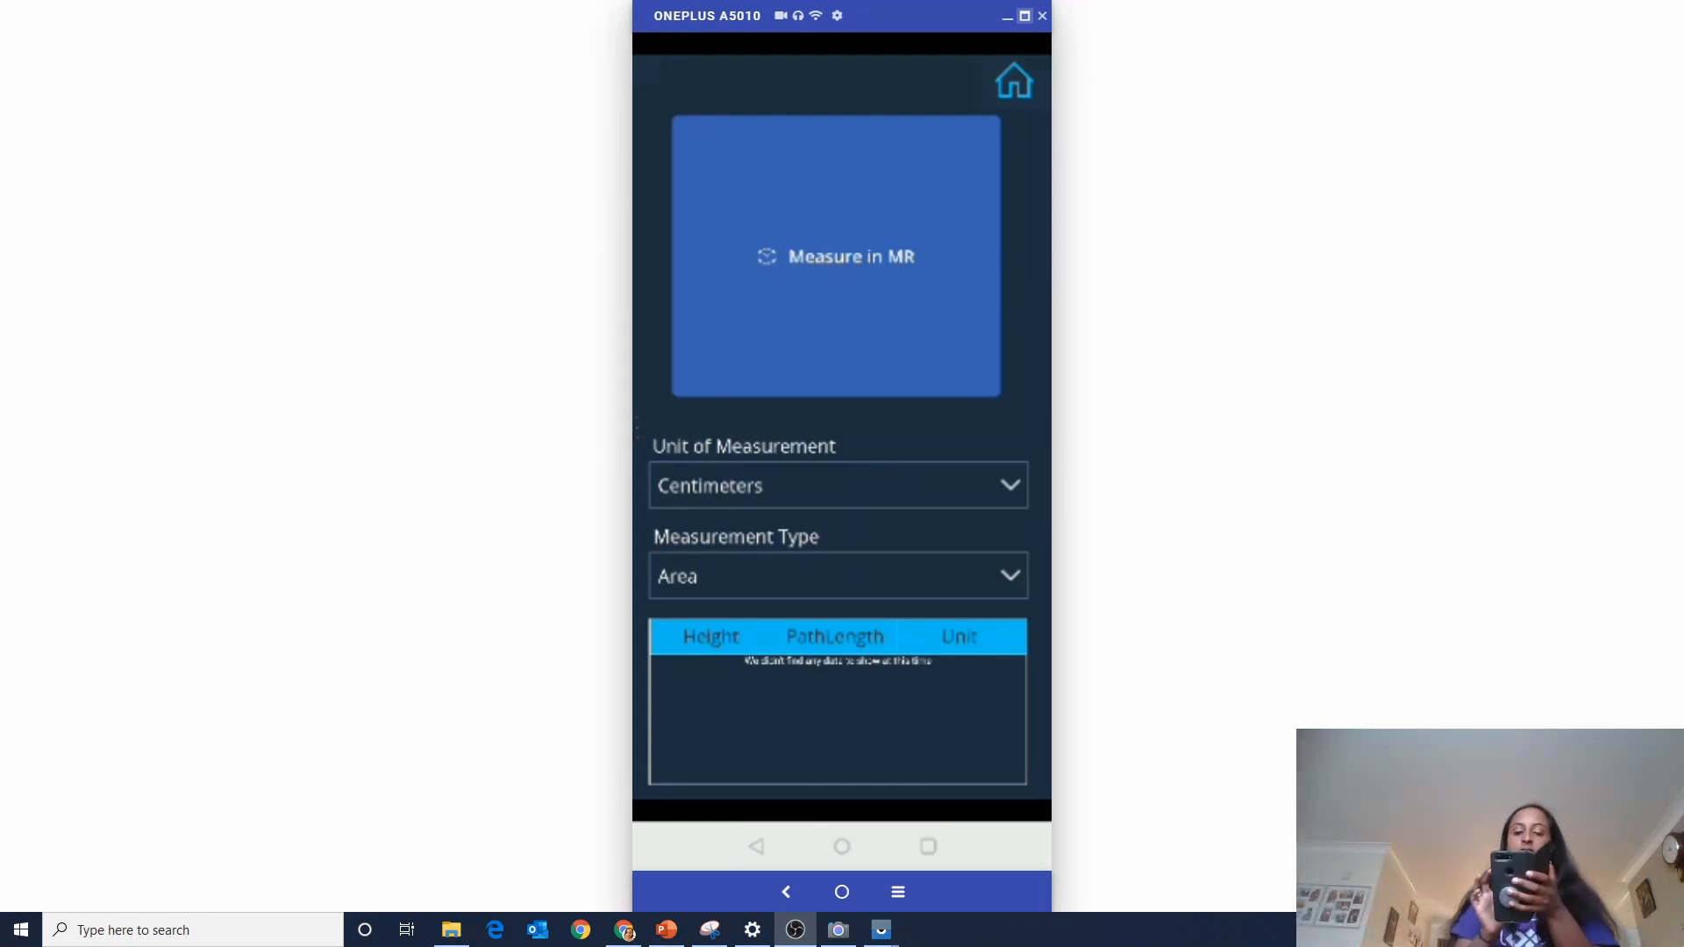
Review the unit and measurement type choices, keep Centimeters and Area, and start measuring in mixed reality.
{"action": "left_click", "coordinate": [837, 486]}
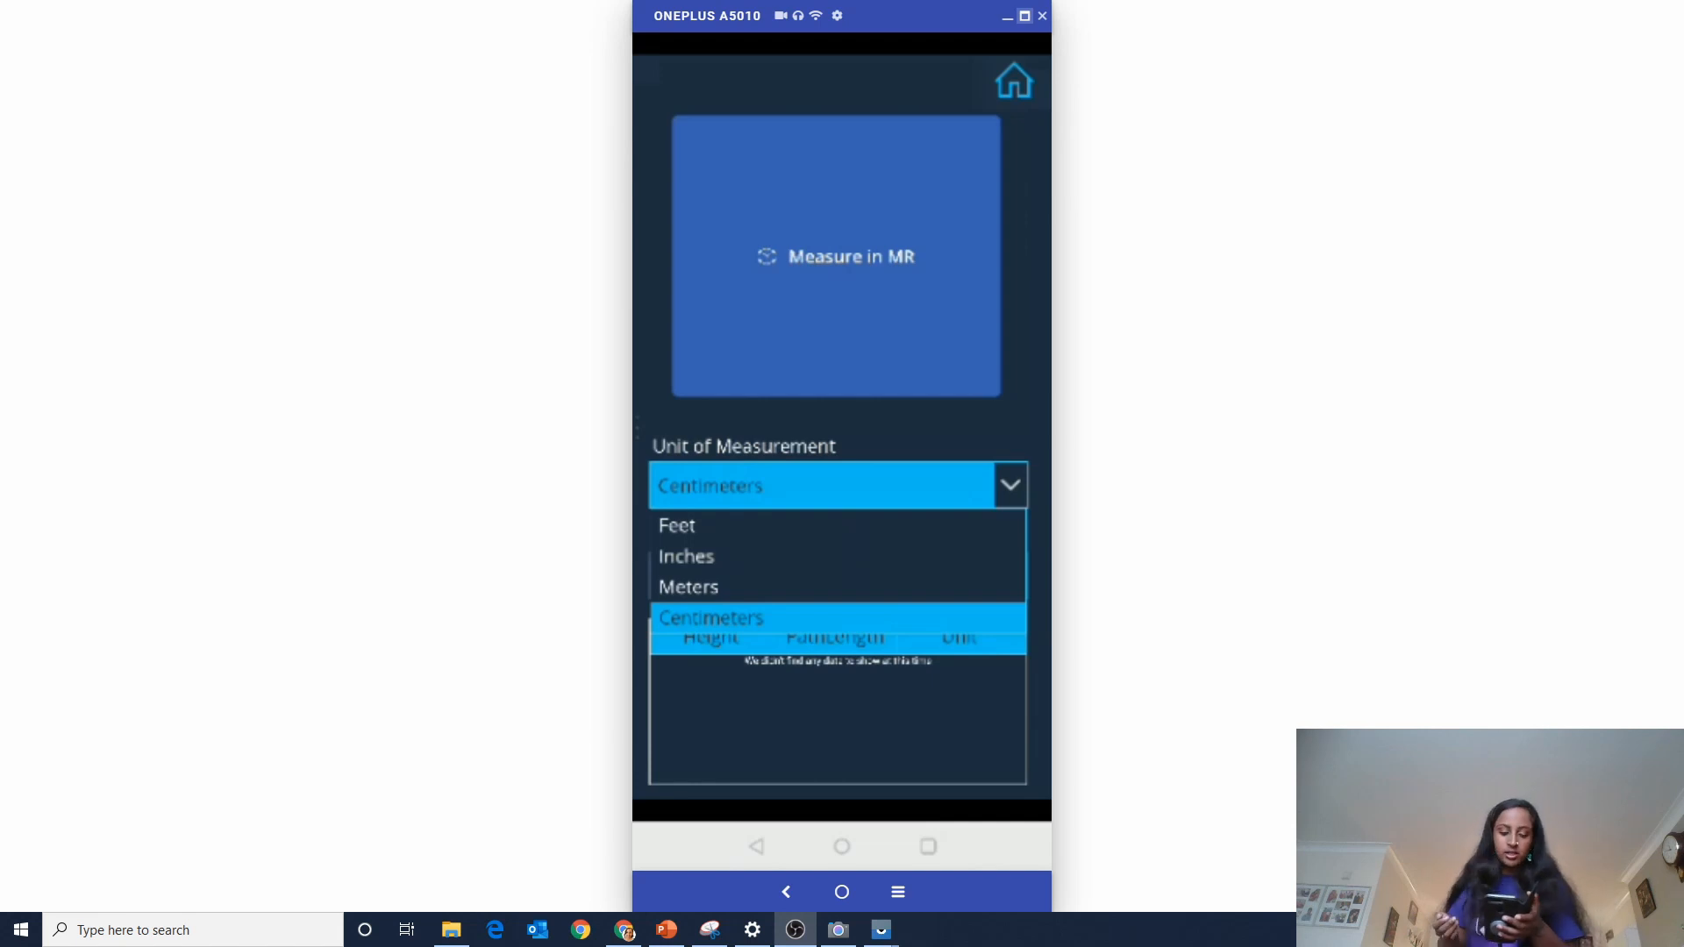
{"action": "left_click", "coordinate": [838, 617]}
{"action": "left_click", "coordinate": [838, 576]}
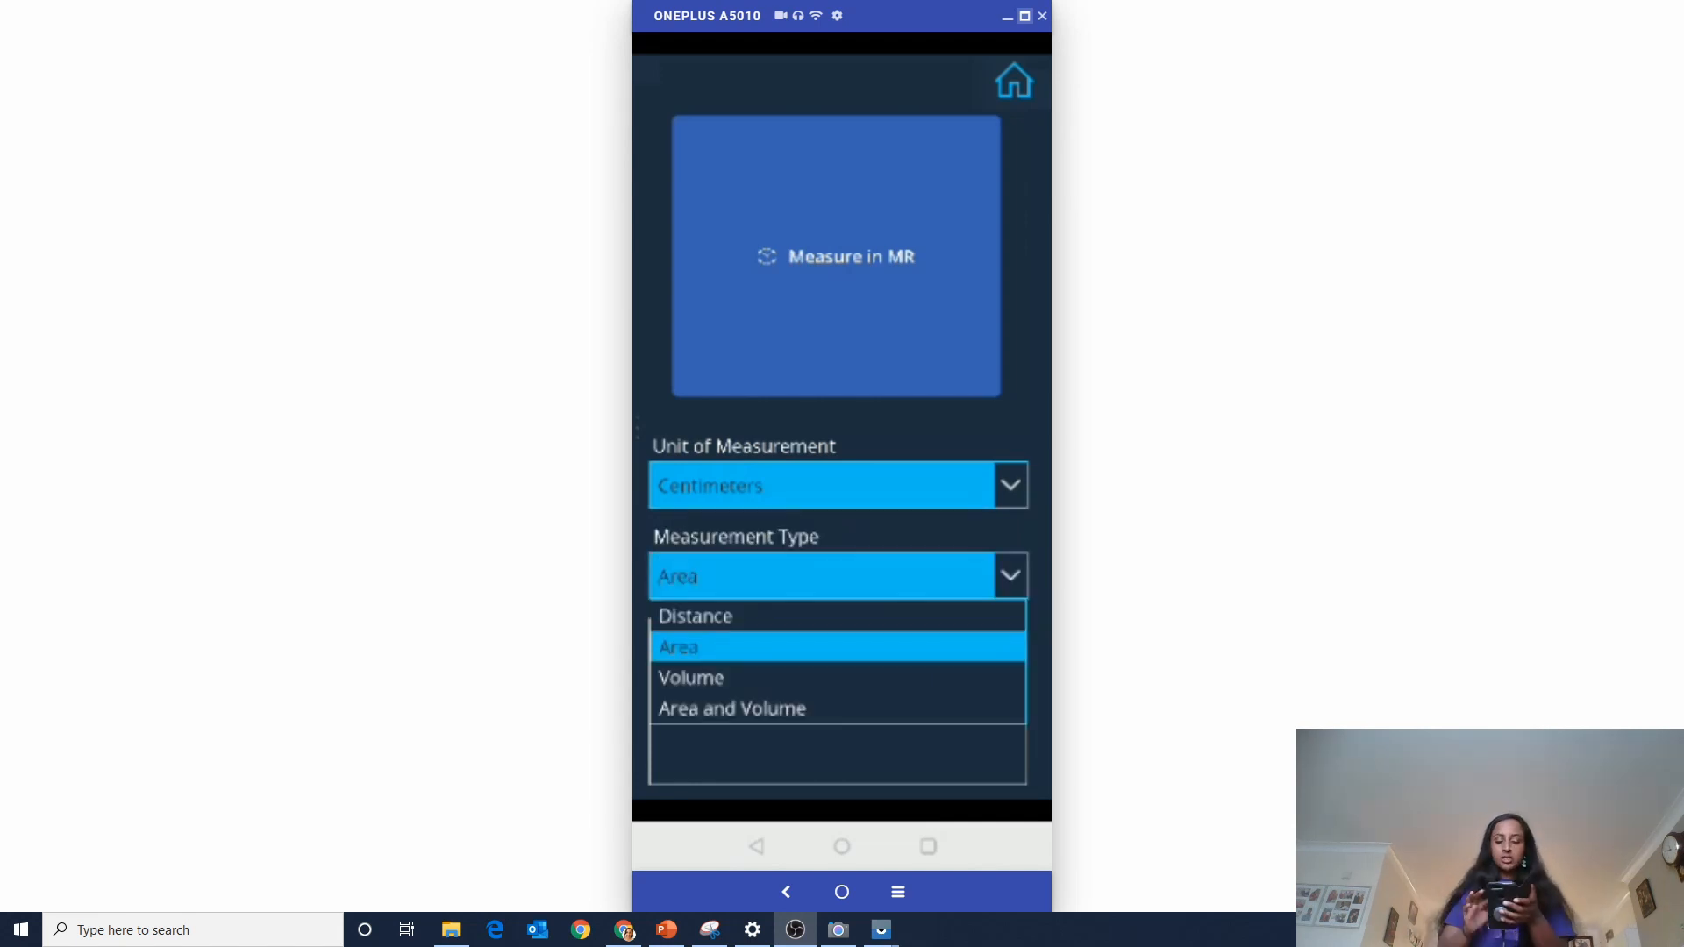
{"action": "left_click", "coordinate": [838, 486]}
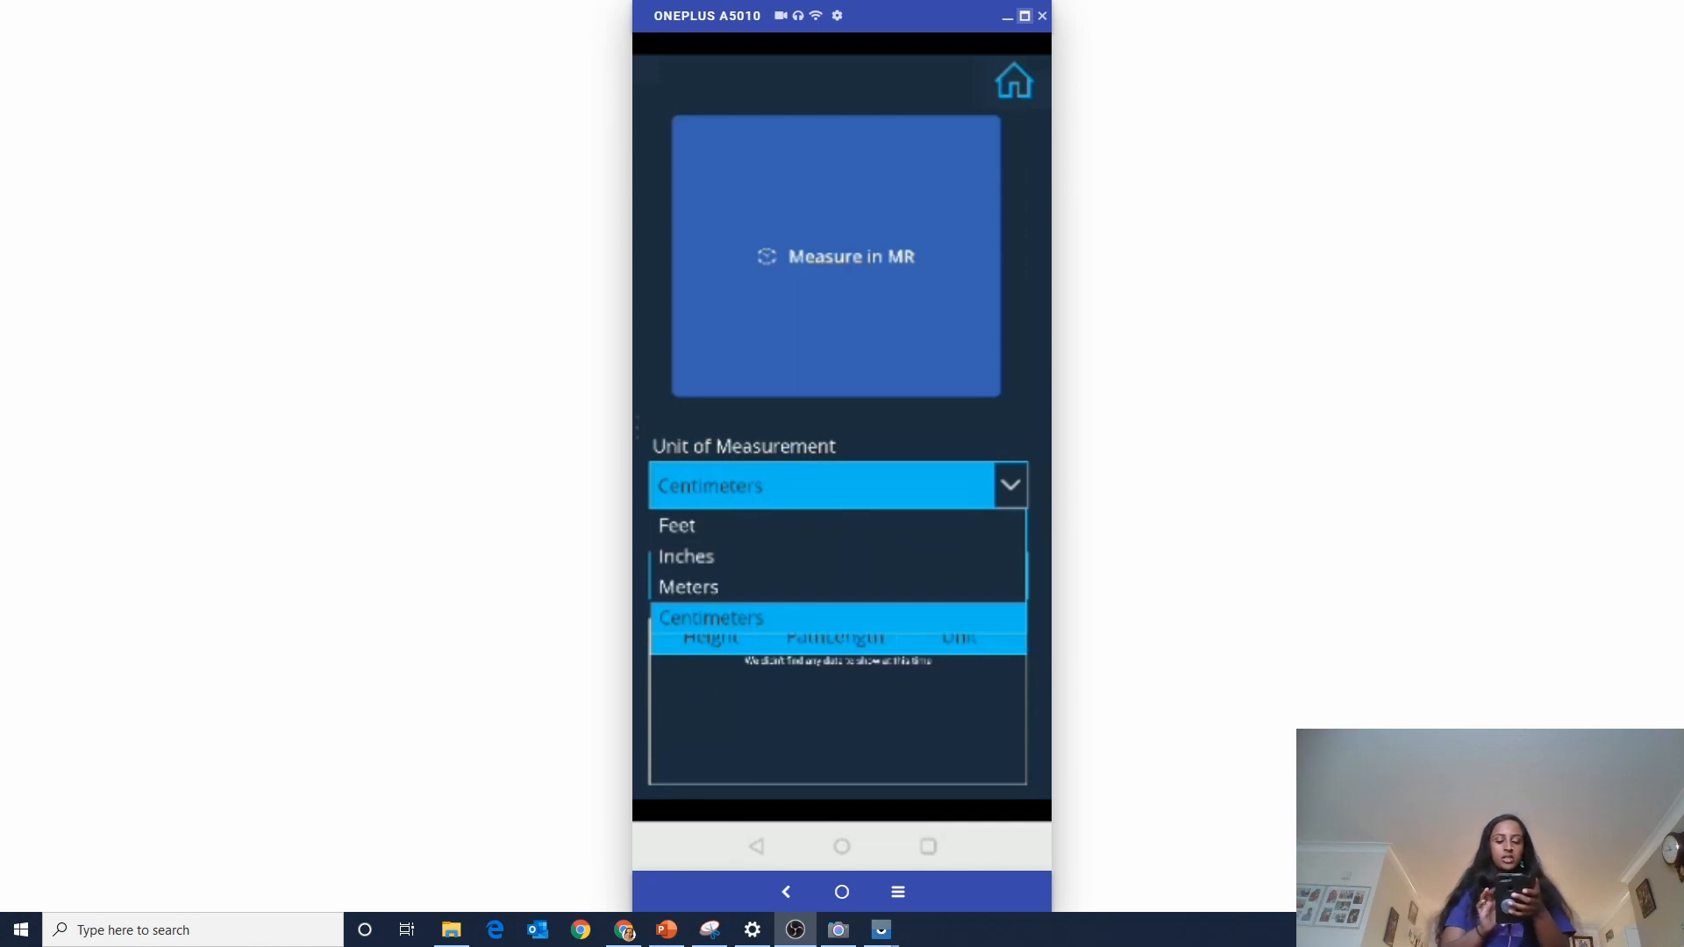
{"action": "left_click", "coordinate": [838, 618]}
{"action": "left_click", "coordinate": [836, 256]}
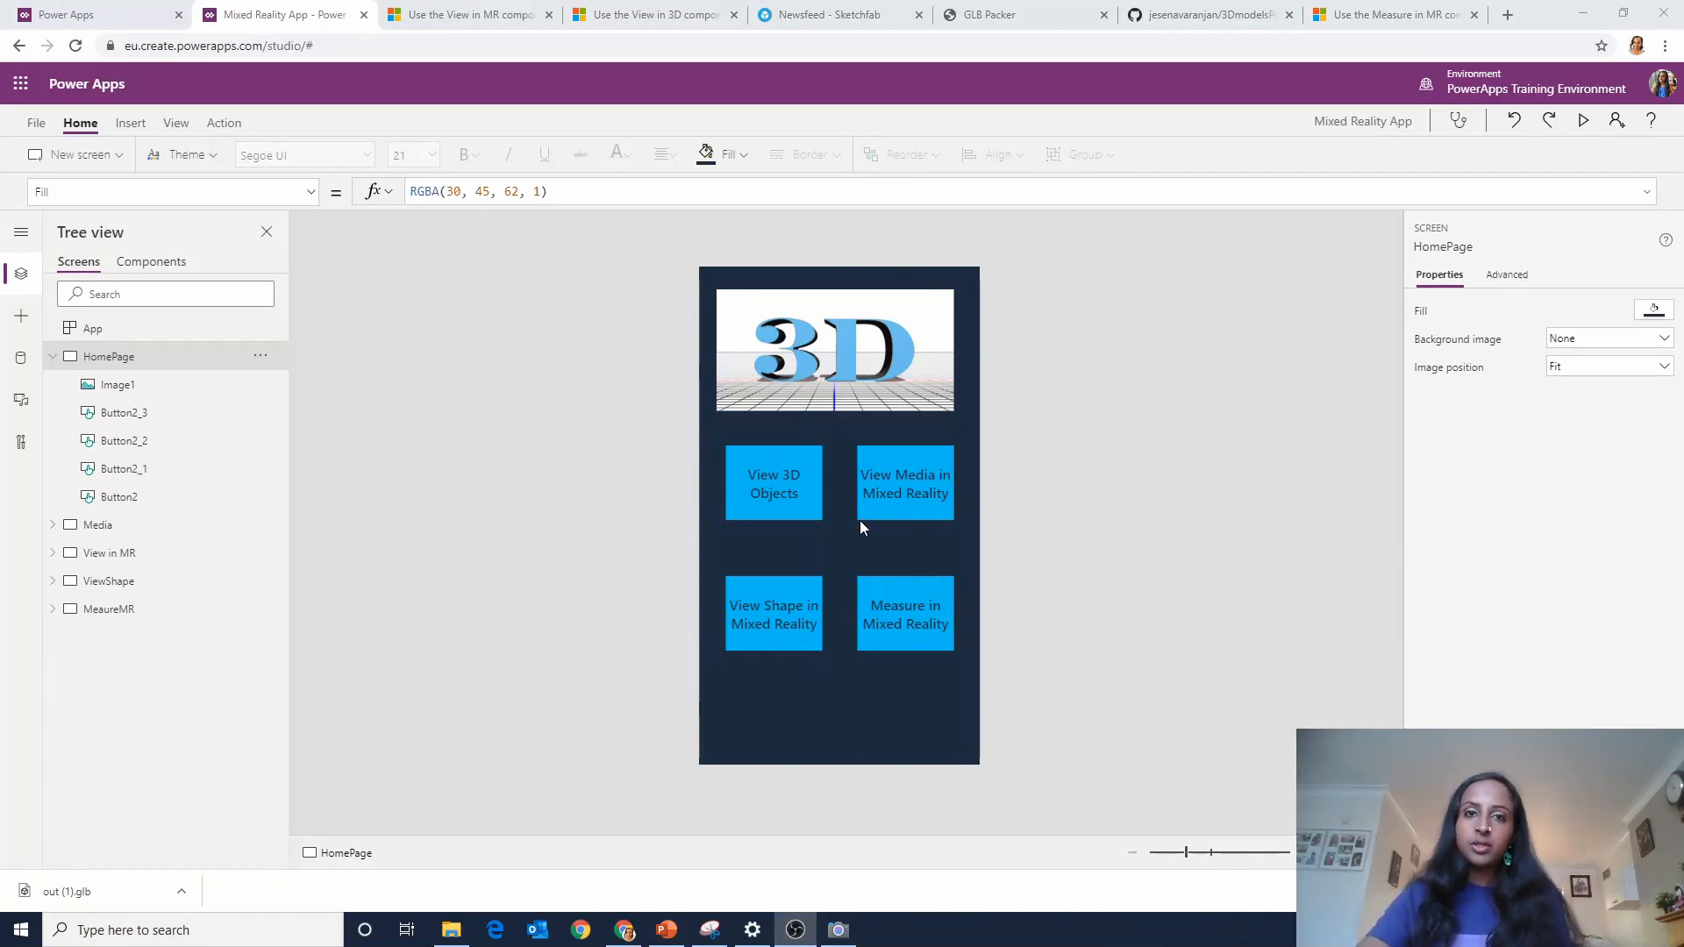
Switch to the View in MR component documentation and examine its introduction and supported file formats.
{"action": "left_click", "coordinate": [496, 16]}
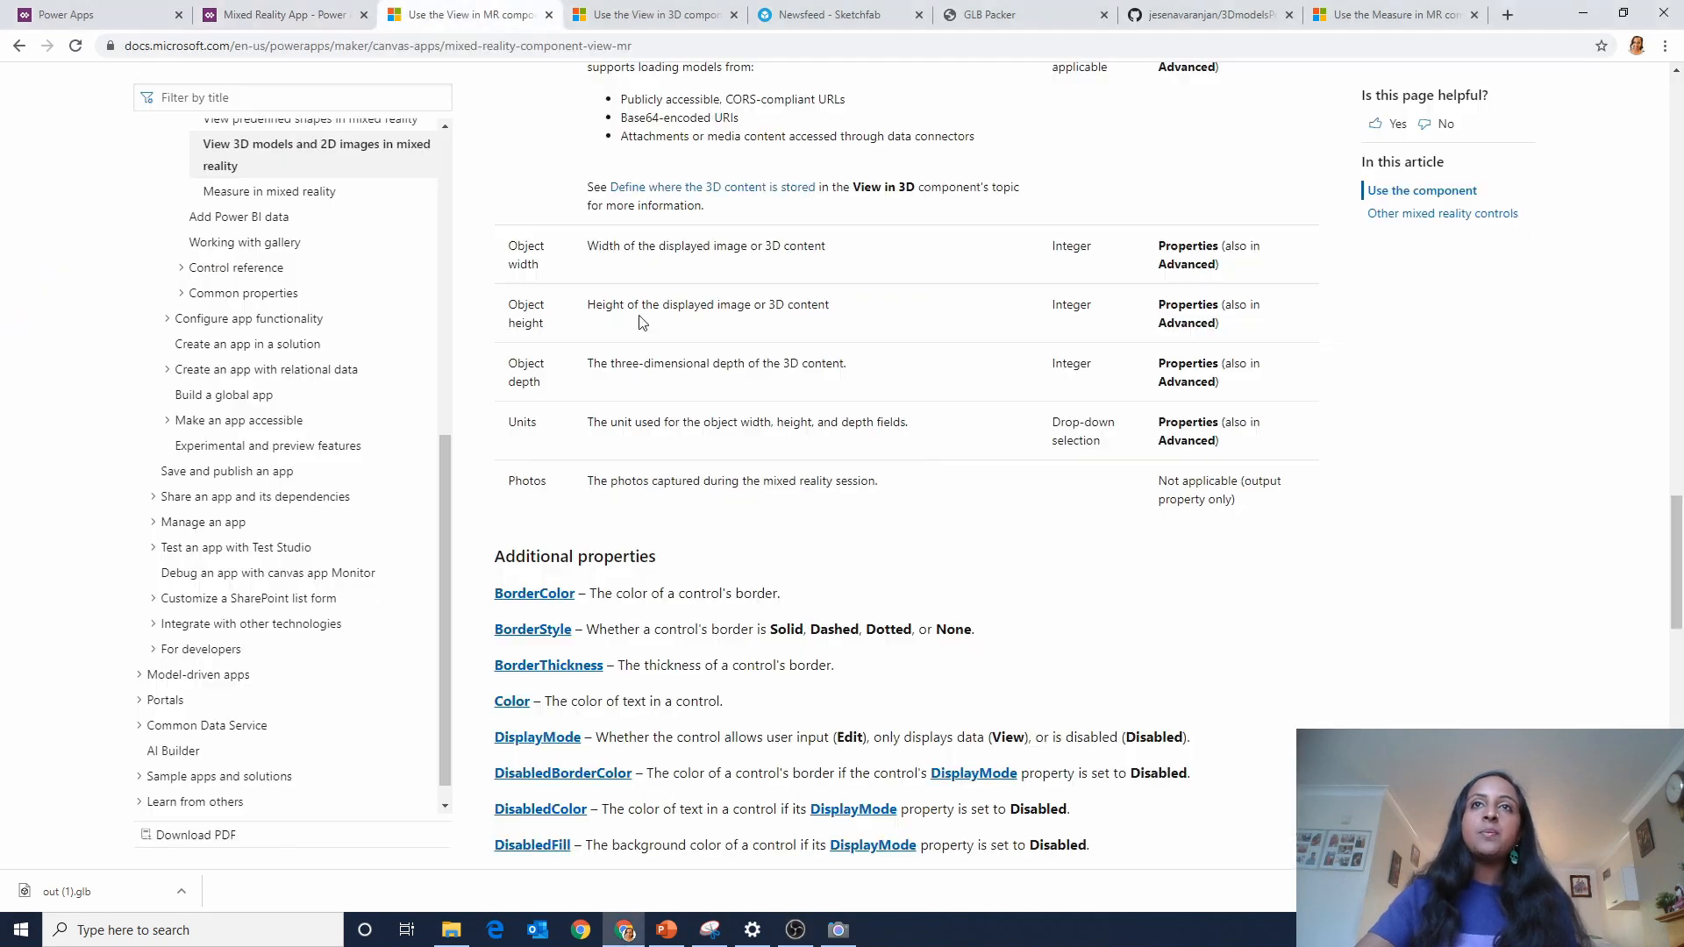
{"action": "middle_click", "coordinate": [687, 509]}
{"action": "scroll", "coordinate": [688, 510], "scroll_direction": "up", "scroll_amount": 10}
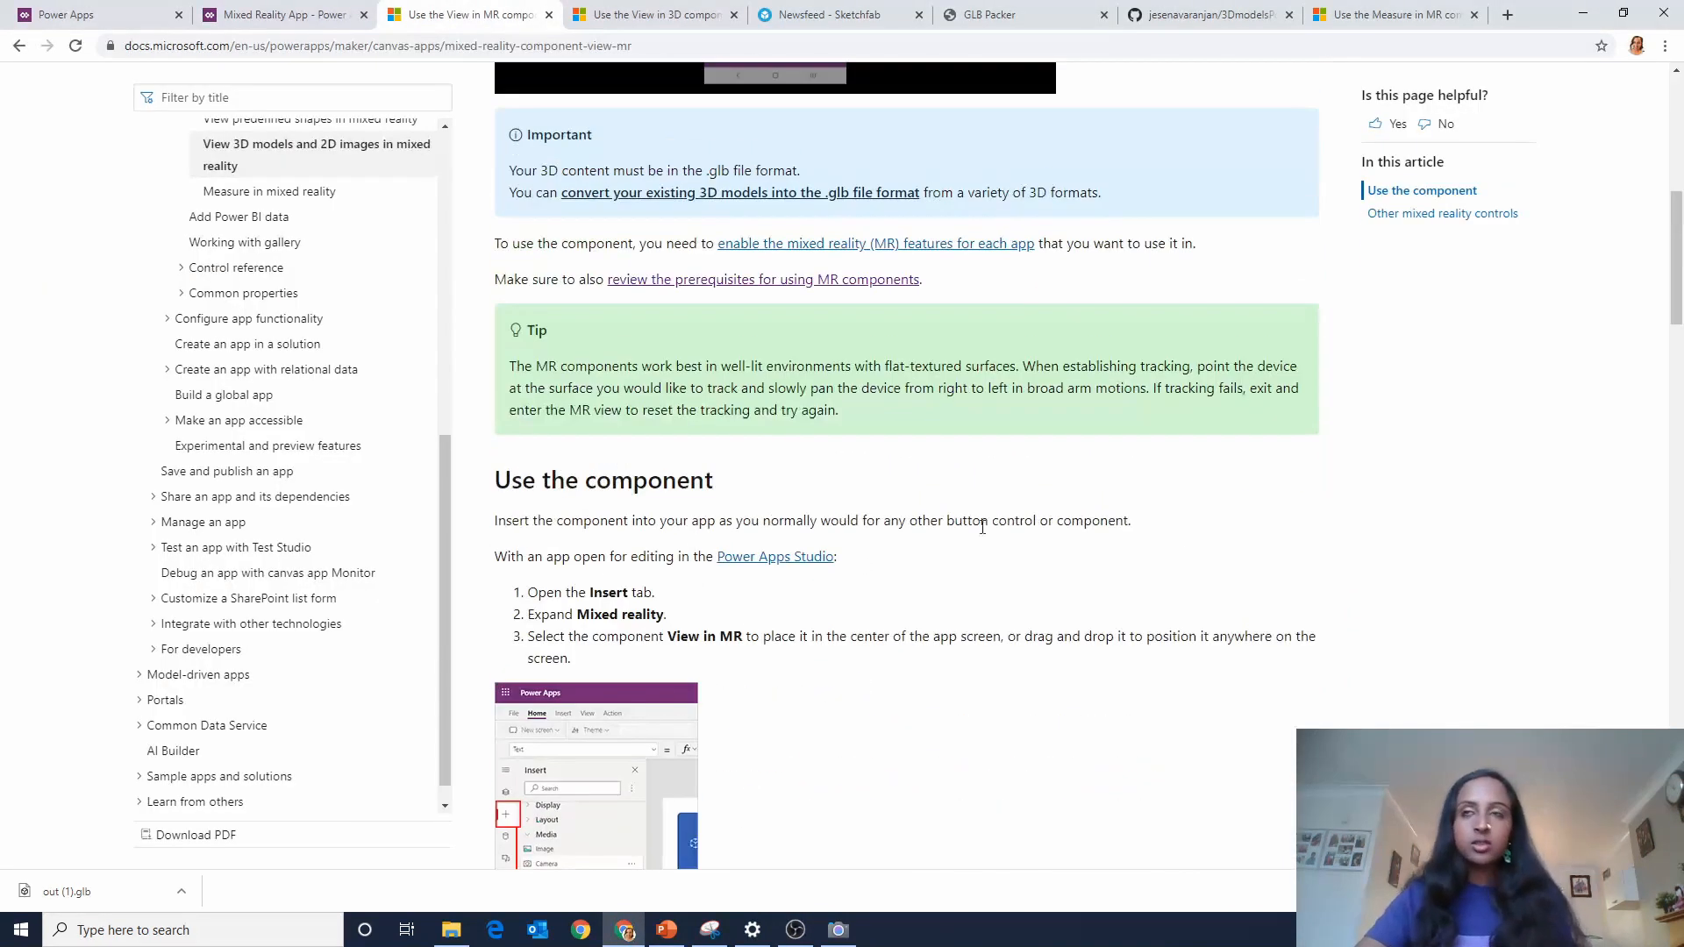
{"action": "scroll", "coordinate": [1174, 498], "scroll_direction": "up", "scroll_amount": 8}
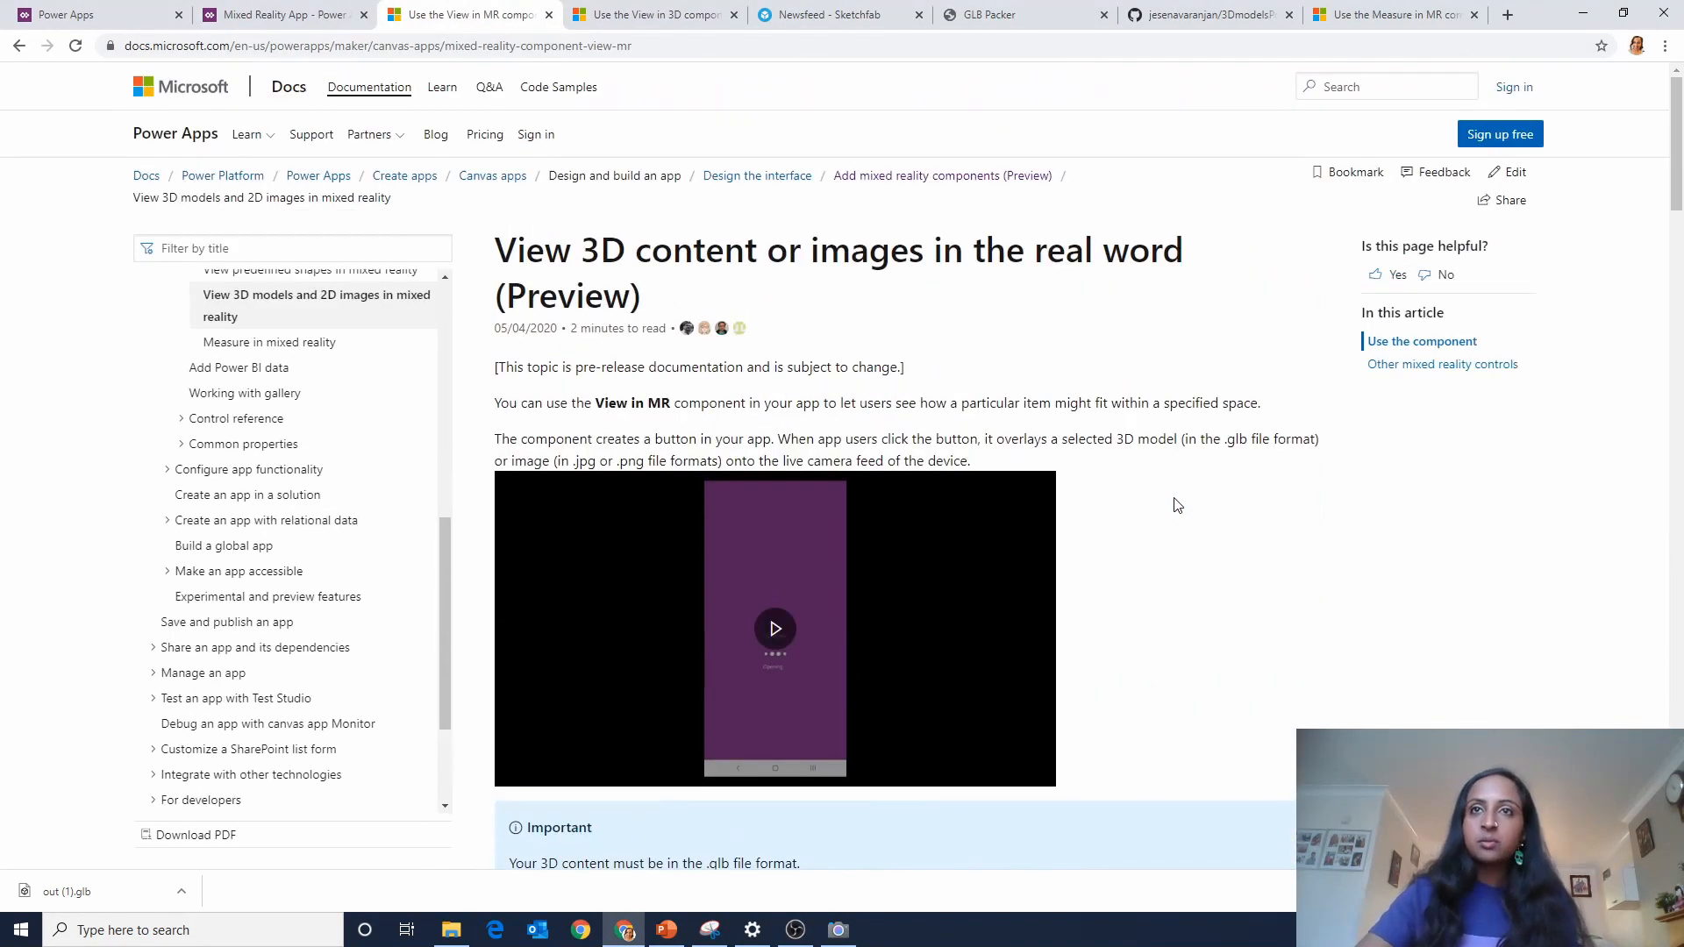
{"action": "scroll", "coordinate": [654, 570], "scroll_direction": "down", "scroll_amount": 2}
{"action": "scroll", "coordinate": [628, 399], "scroll_direction": "up", "scroll_amount": 2}
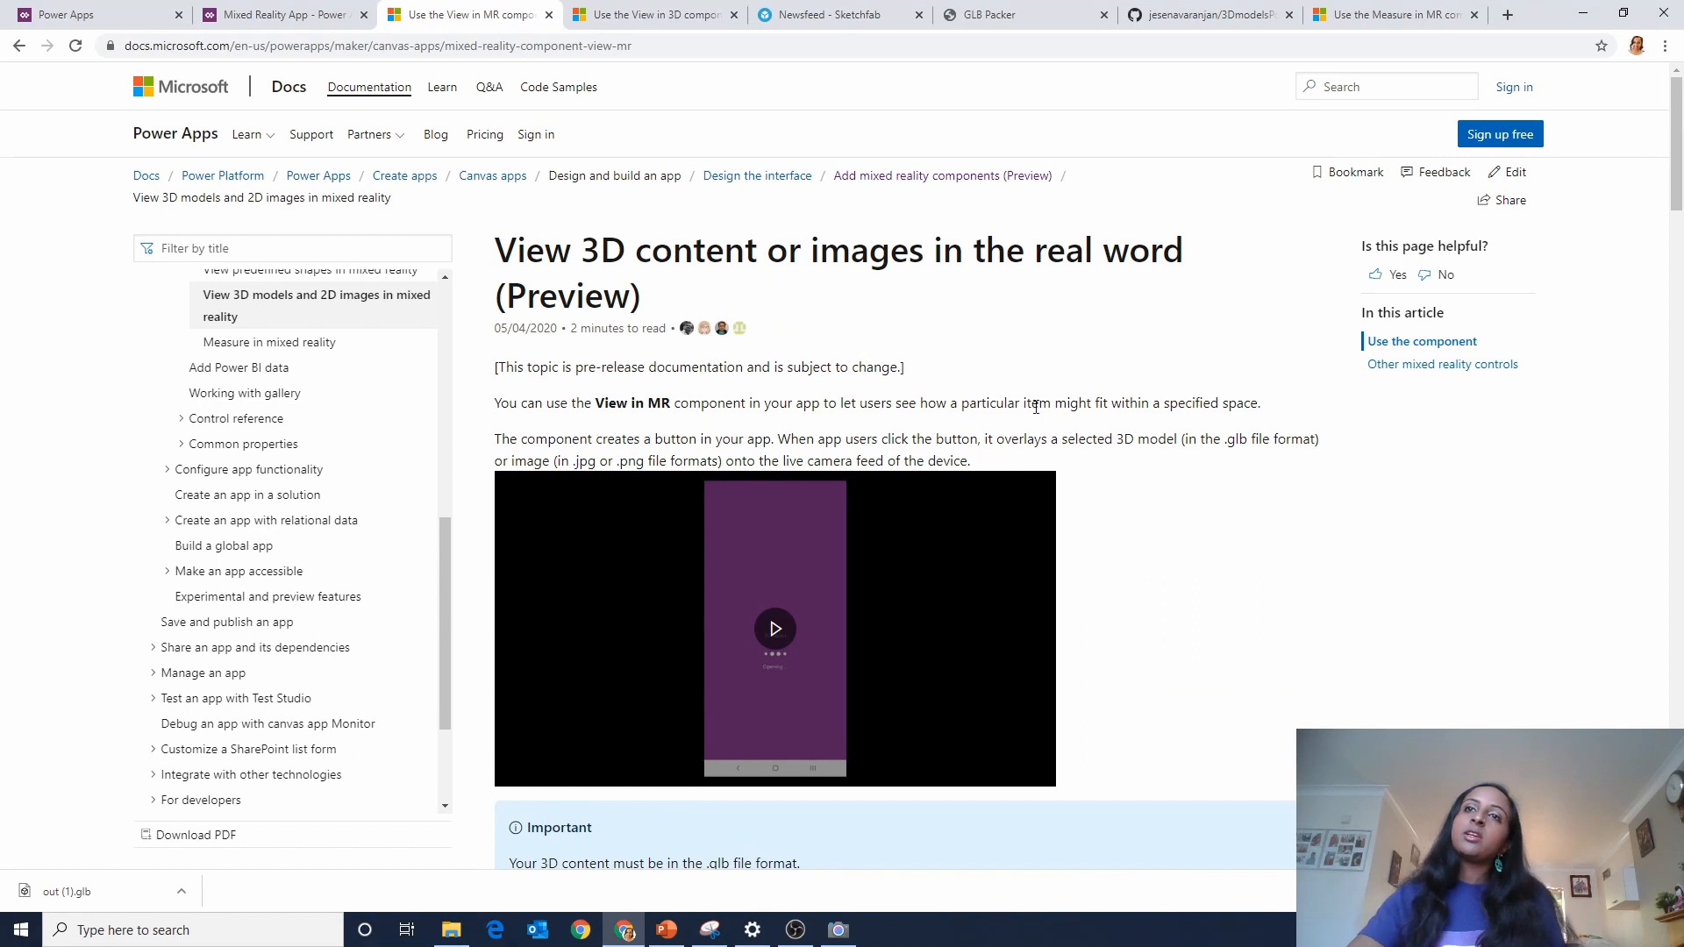
Switch to Sketchfab, dismiss the Synthesizer download dialog and return to the "instruments" search results.
{"action": "left_click", "coordinate": [855, 18]}
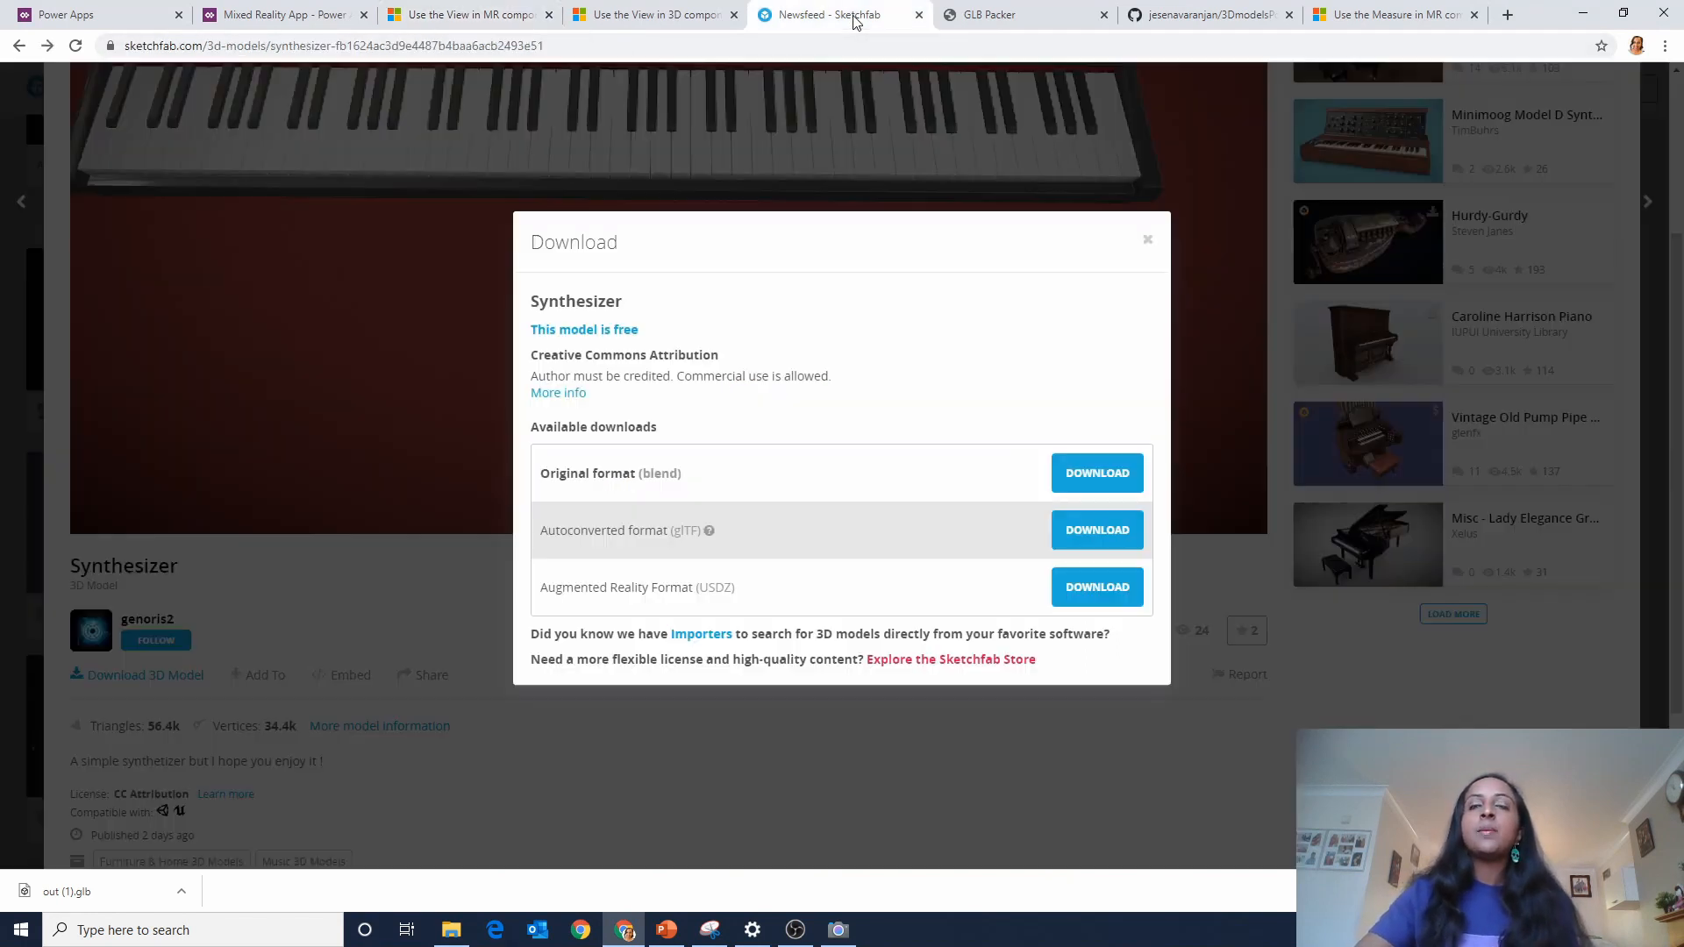
{"action": "left_click", "coordinate": [1147, 241]}
{"action": "scroll", "coordinate": [973, 496], "scroll_direction": "up", "scroll_amount": 3}
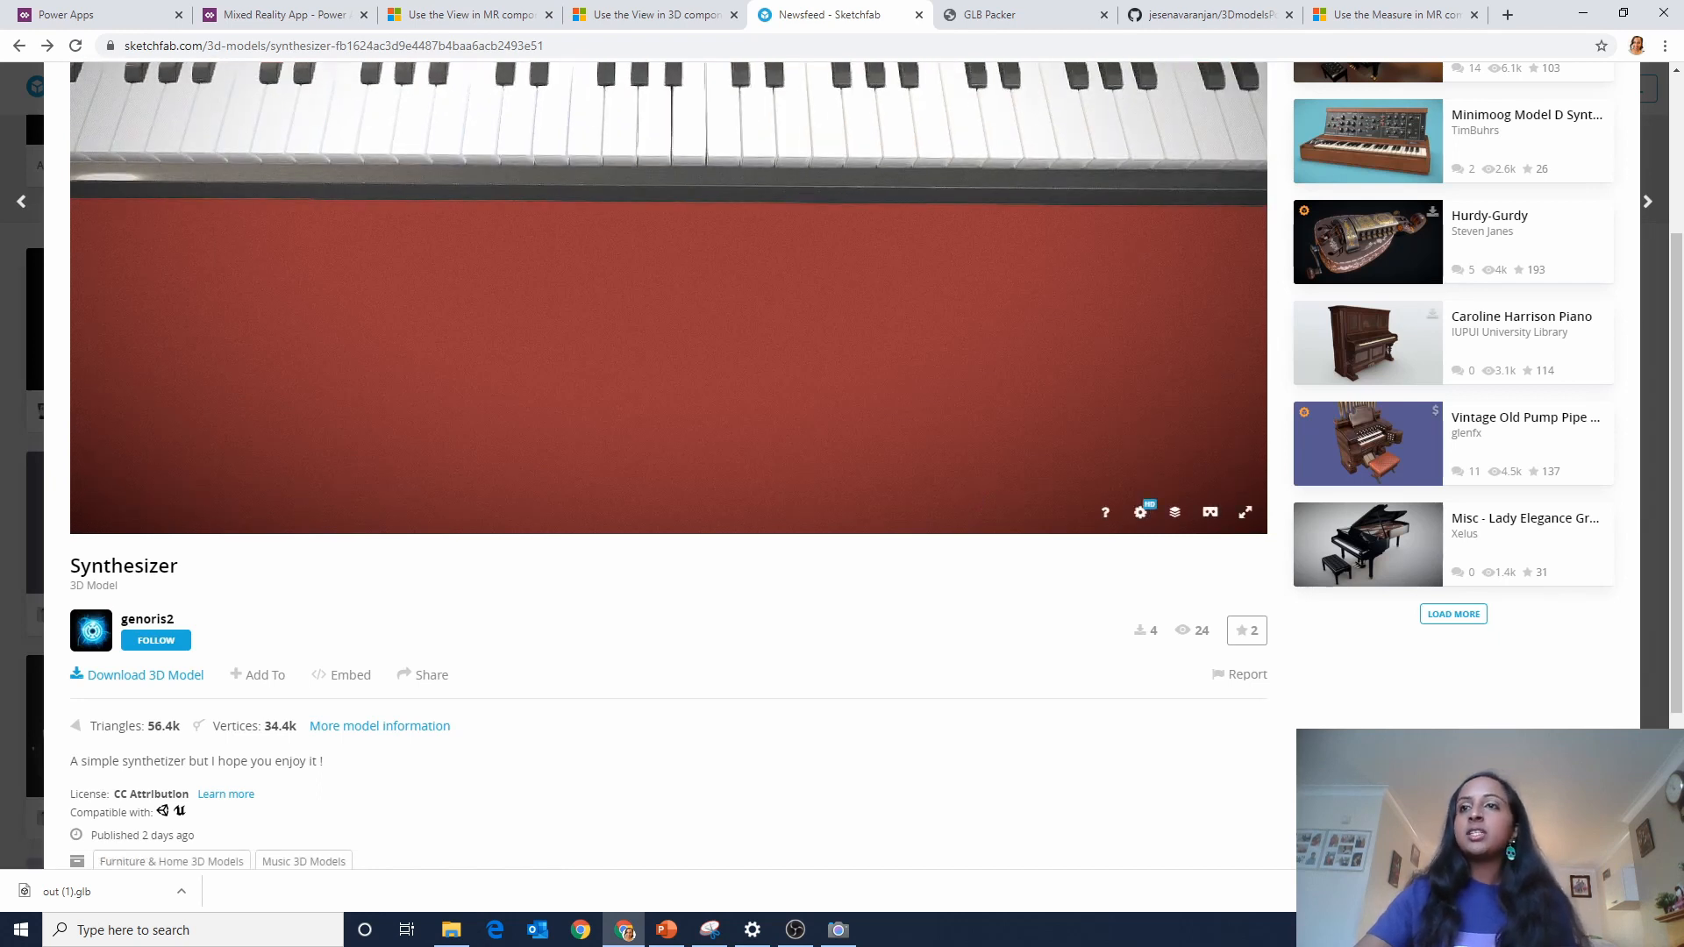
{"action": "scroll", "coordinate": [980, 402], "scroll_direction": "up", "scroll_amount": 3}
{"action": "key", "text": "ctrl+a"}
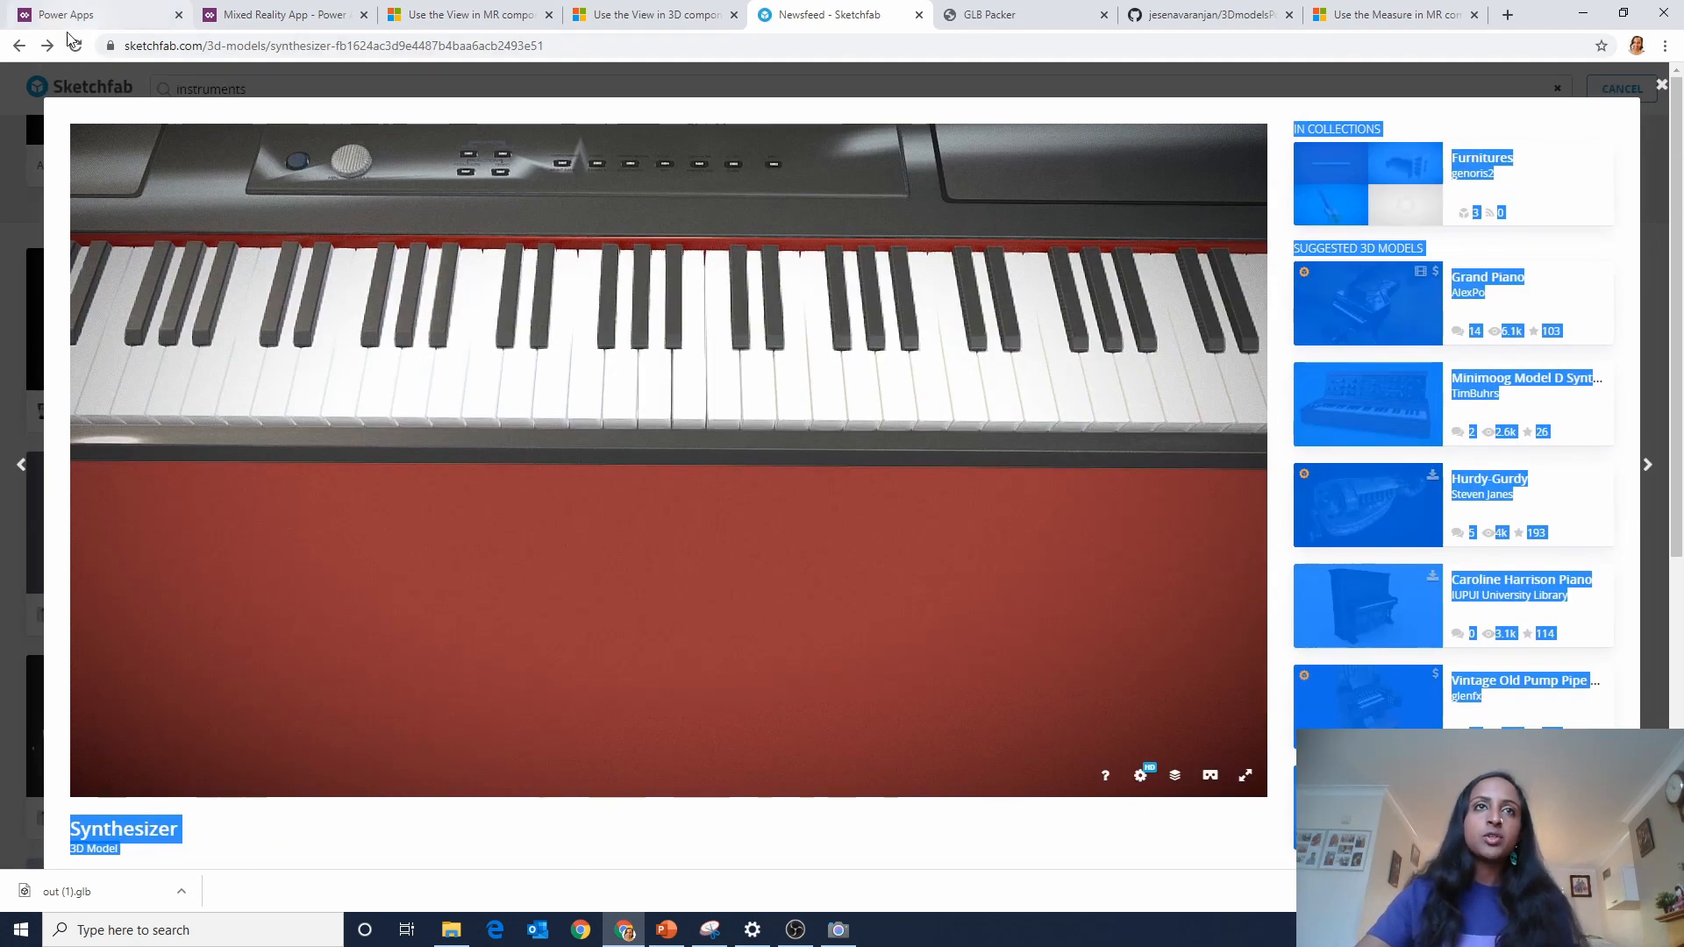
{"action": "left_click", "coordinate": [19, 44]}
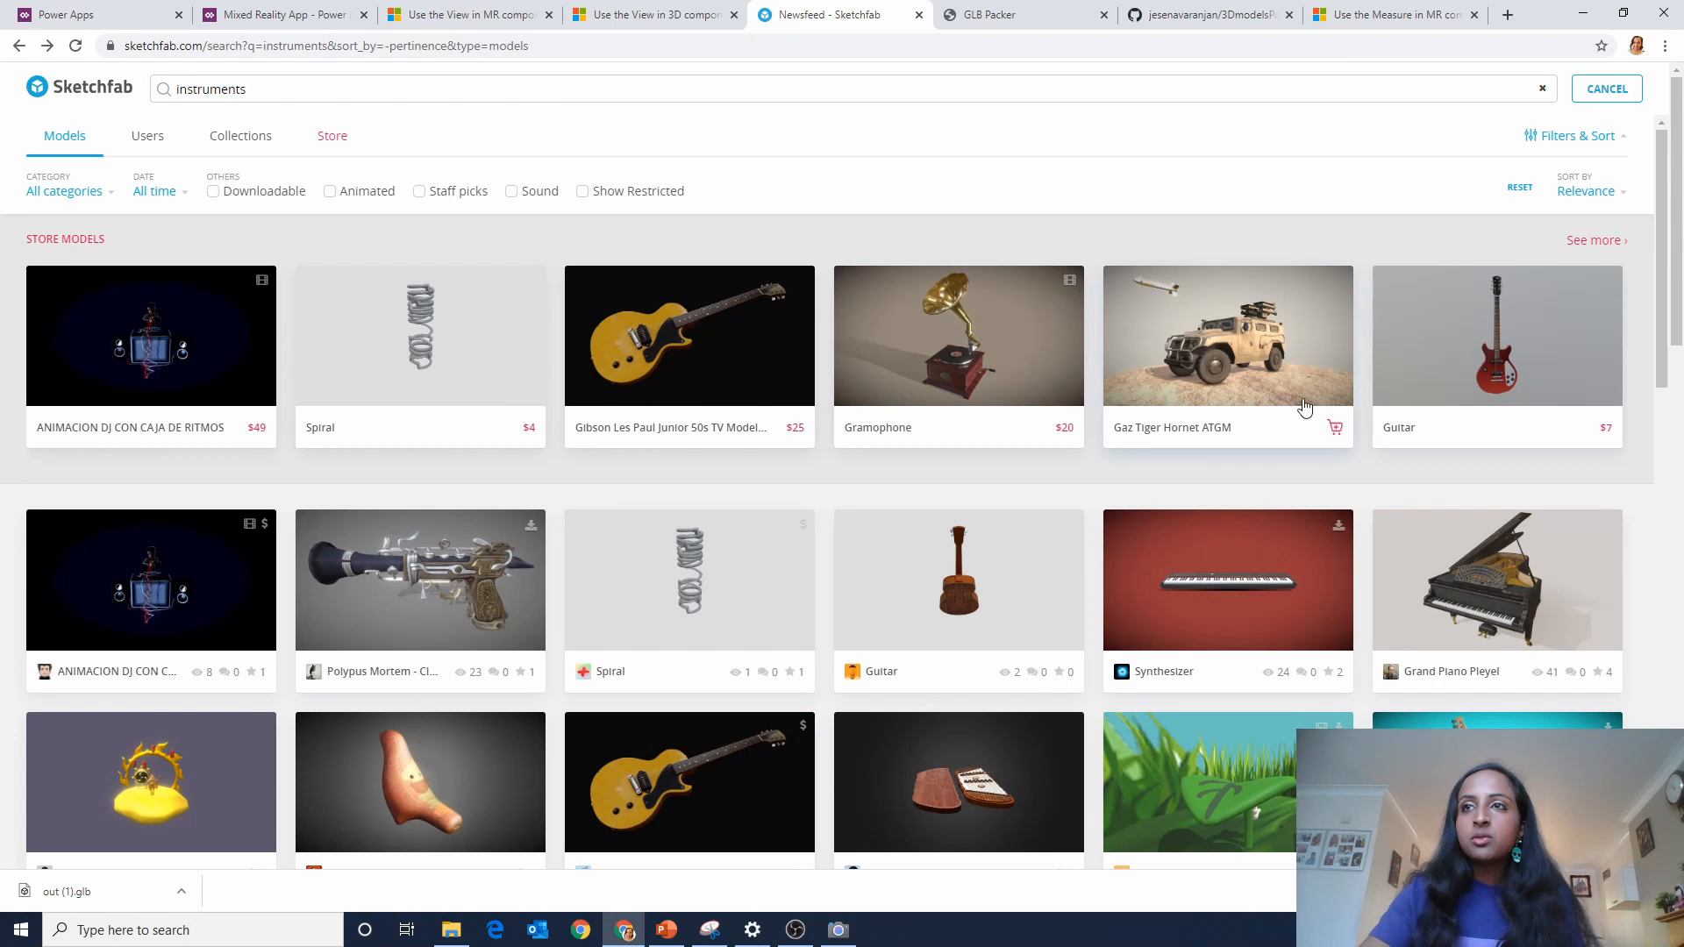
Open the Guitar 2 model from the instruments results and rotate it to inspect its back.
{"action": "scroll", "coordinate": [1246, 653], "scroll_direction": "down", "scroll_amount": 3}
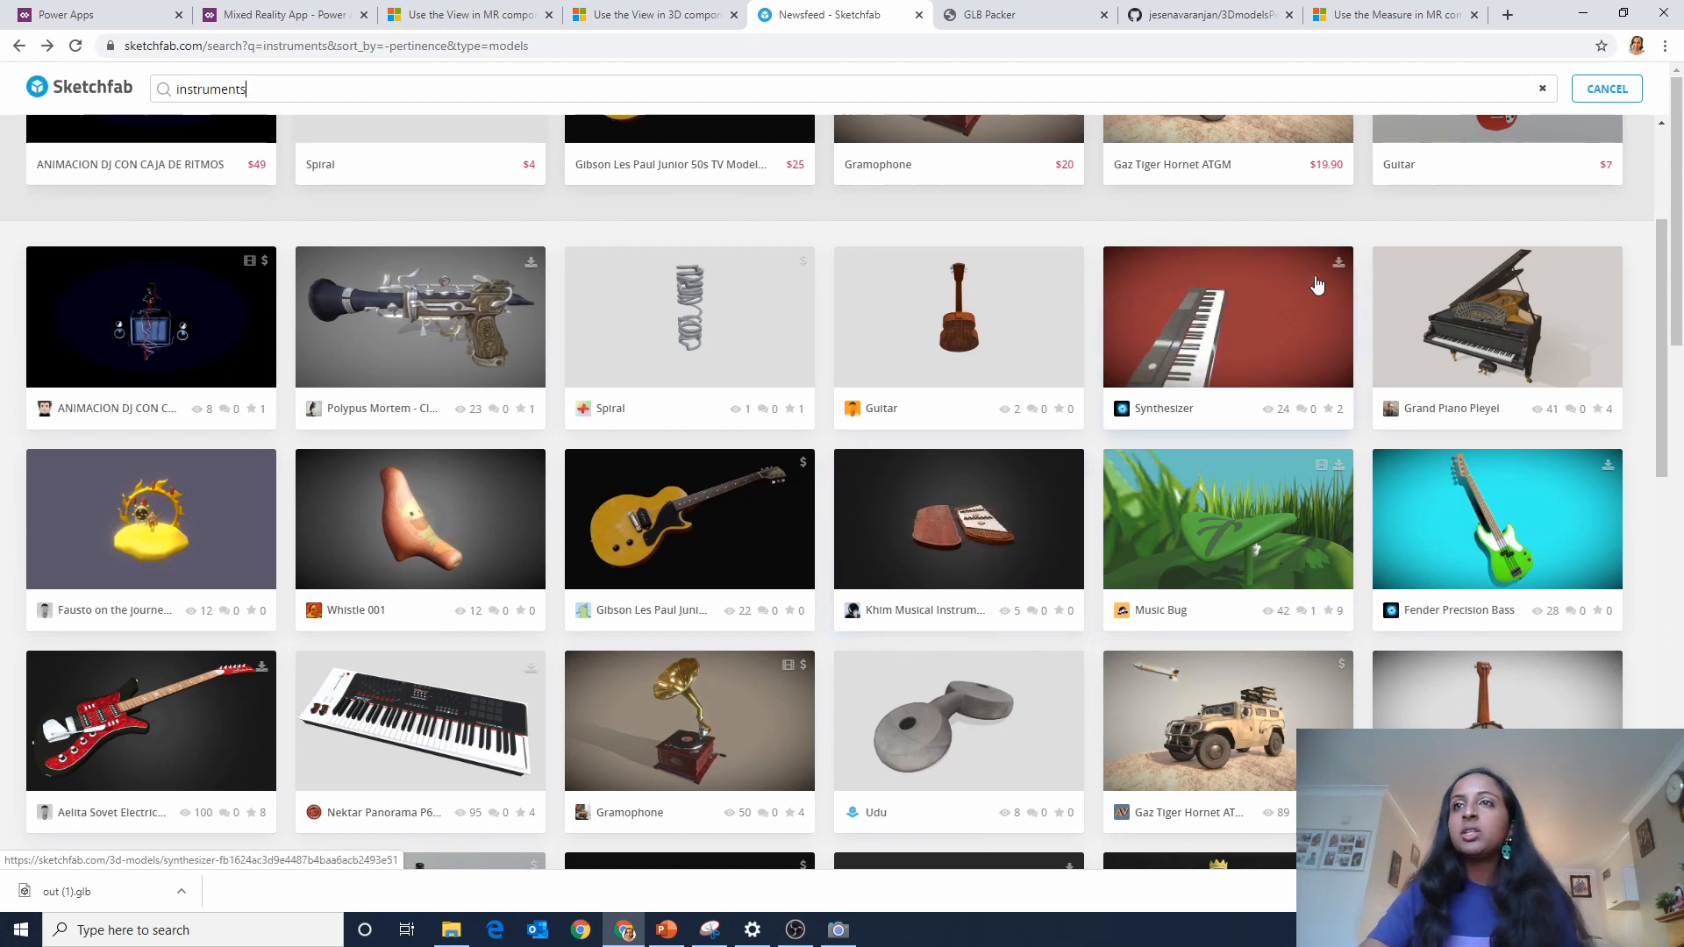
{"action": "scroll", "coordinate": [1339, 690], "scroll_direction": "down", "scroll_amount": 5}
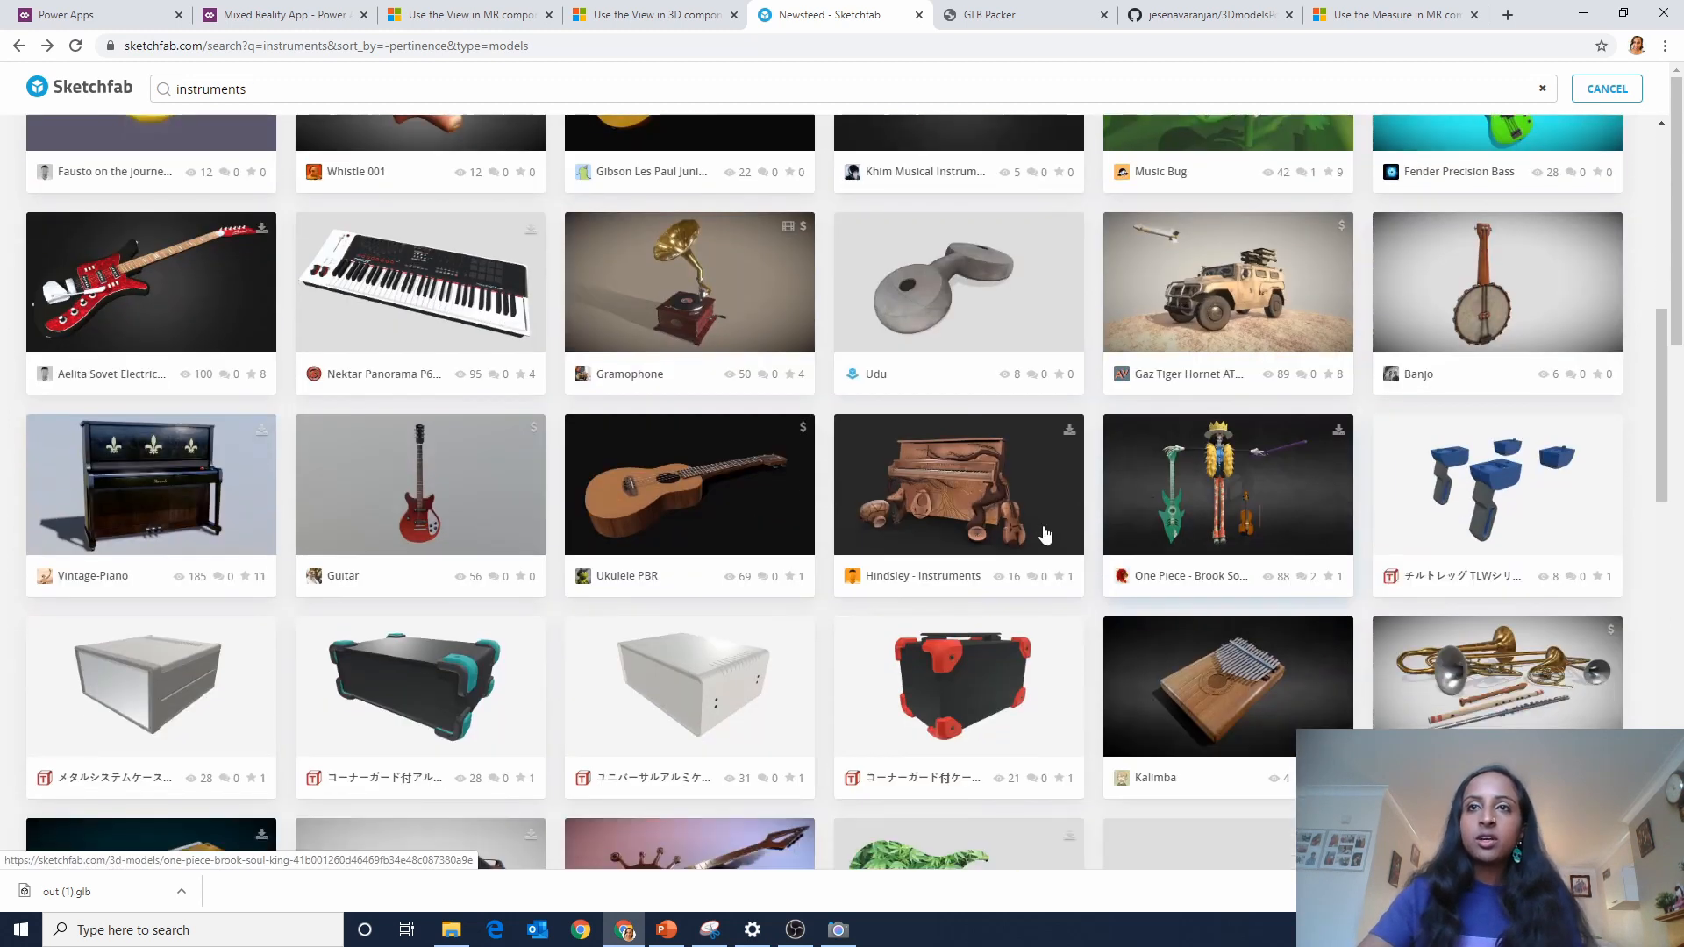
{"action": "scroll", "coordinate": [886, 535], "scroll_direction": "down", "scroll_amount": 4}
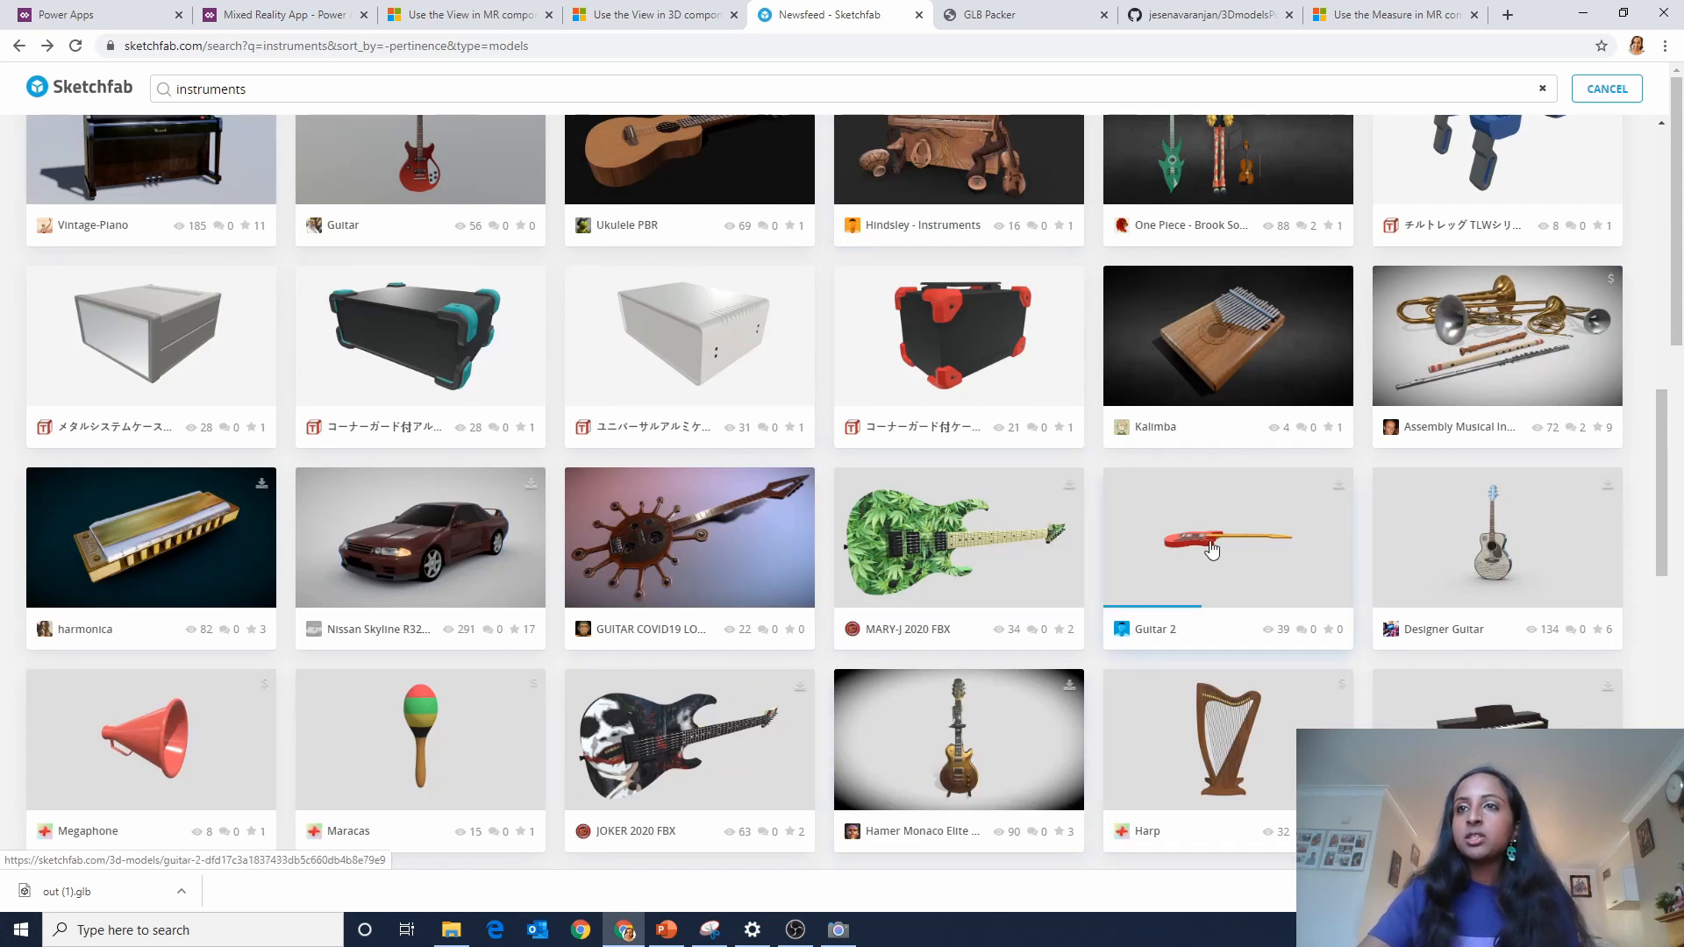
{"action": "left_click", "coordinate": [1250, 537]}
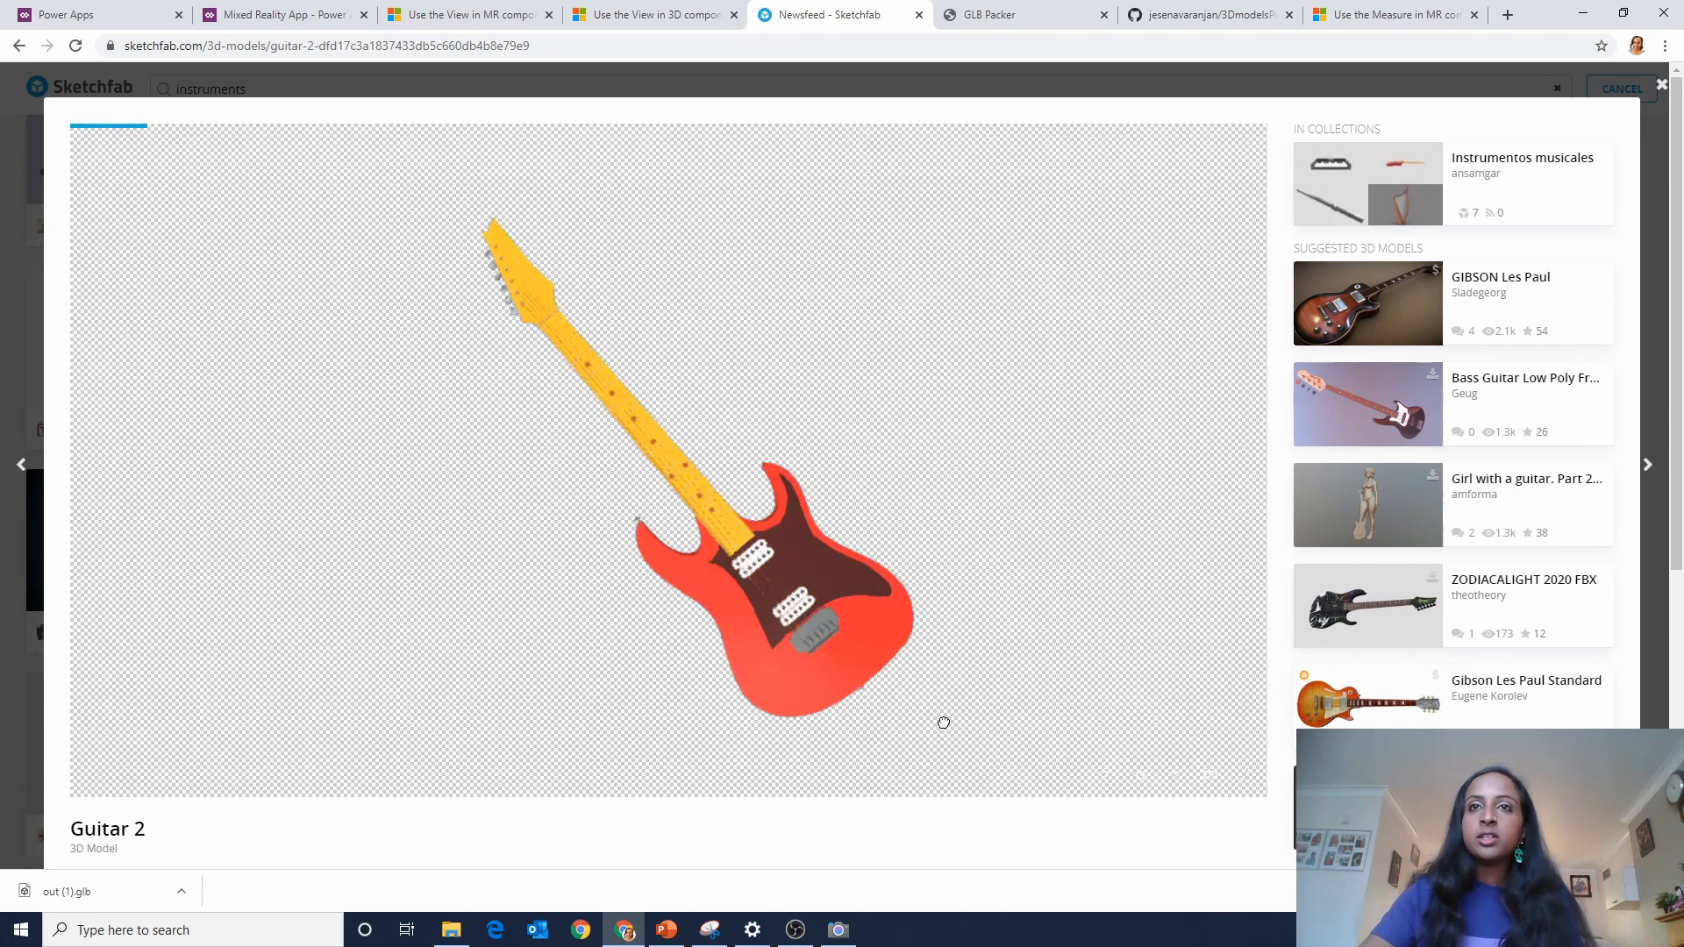
{"action": "left_click_drag", "start_coordinate": [944, 722], "coordinate": [686, 363]}
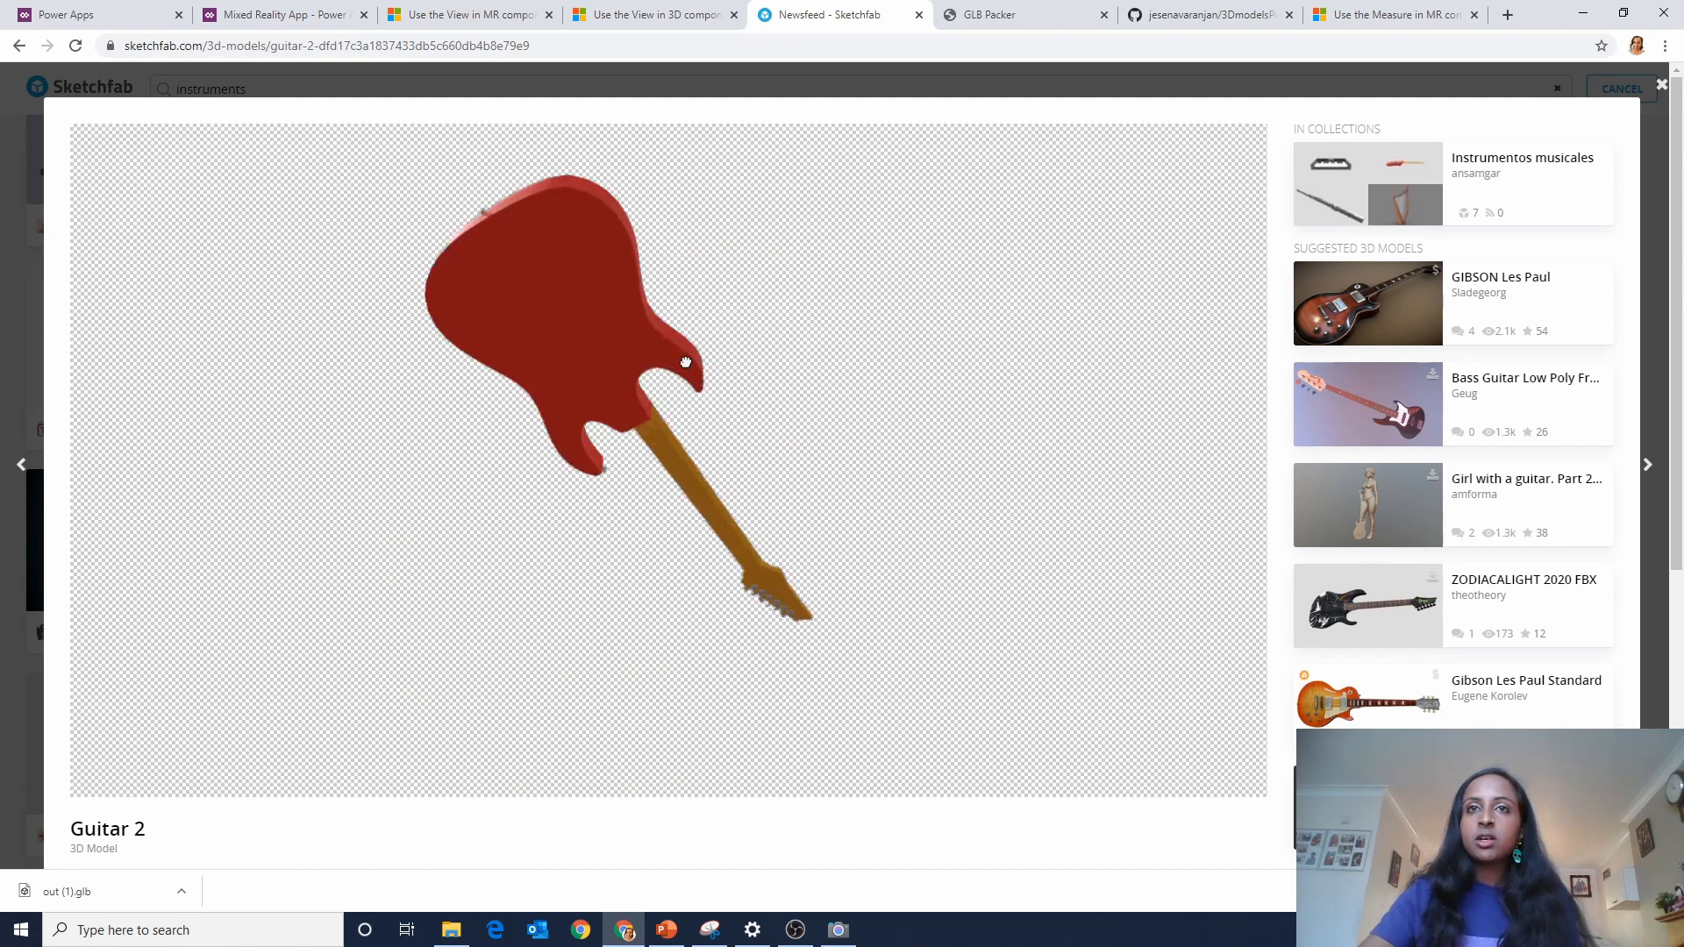
Download the Guitar 2 model in the autoconverted glTF format.
{"action": "scroll", "coordinate": [702, 819], "scroll_direction": "down", "scroll_amount": 4}
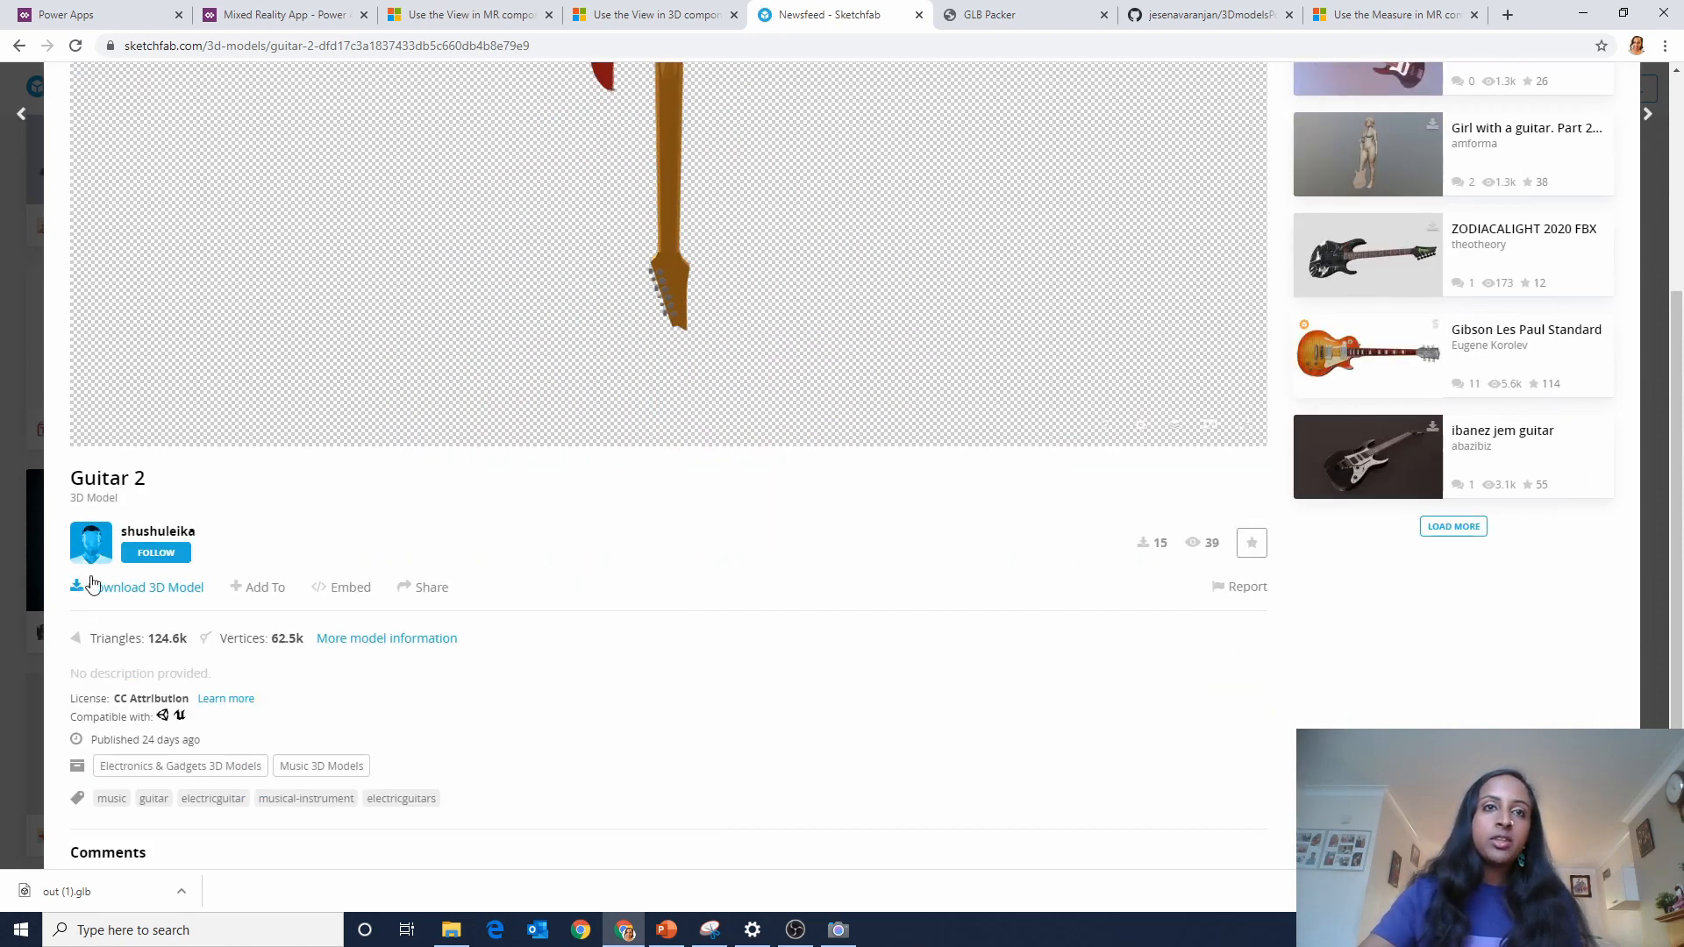
{"action": "left_click", "coordinate": [118, 599]}
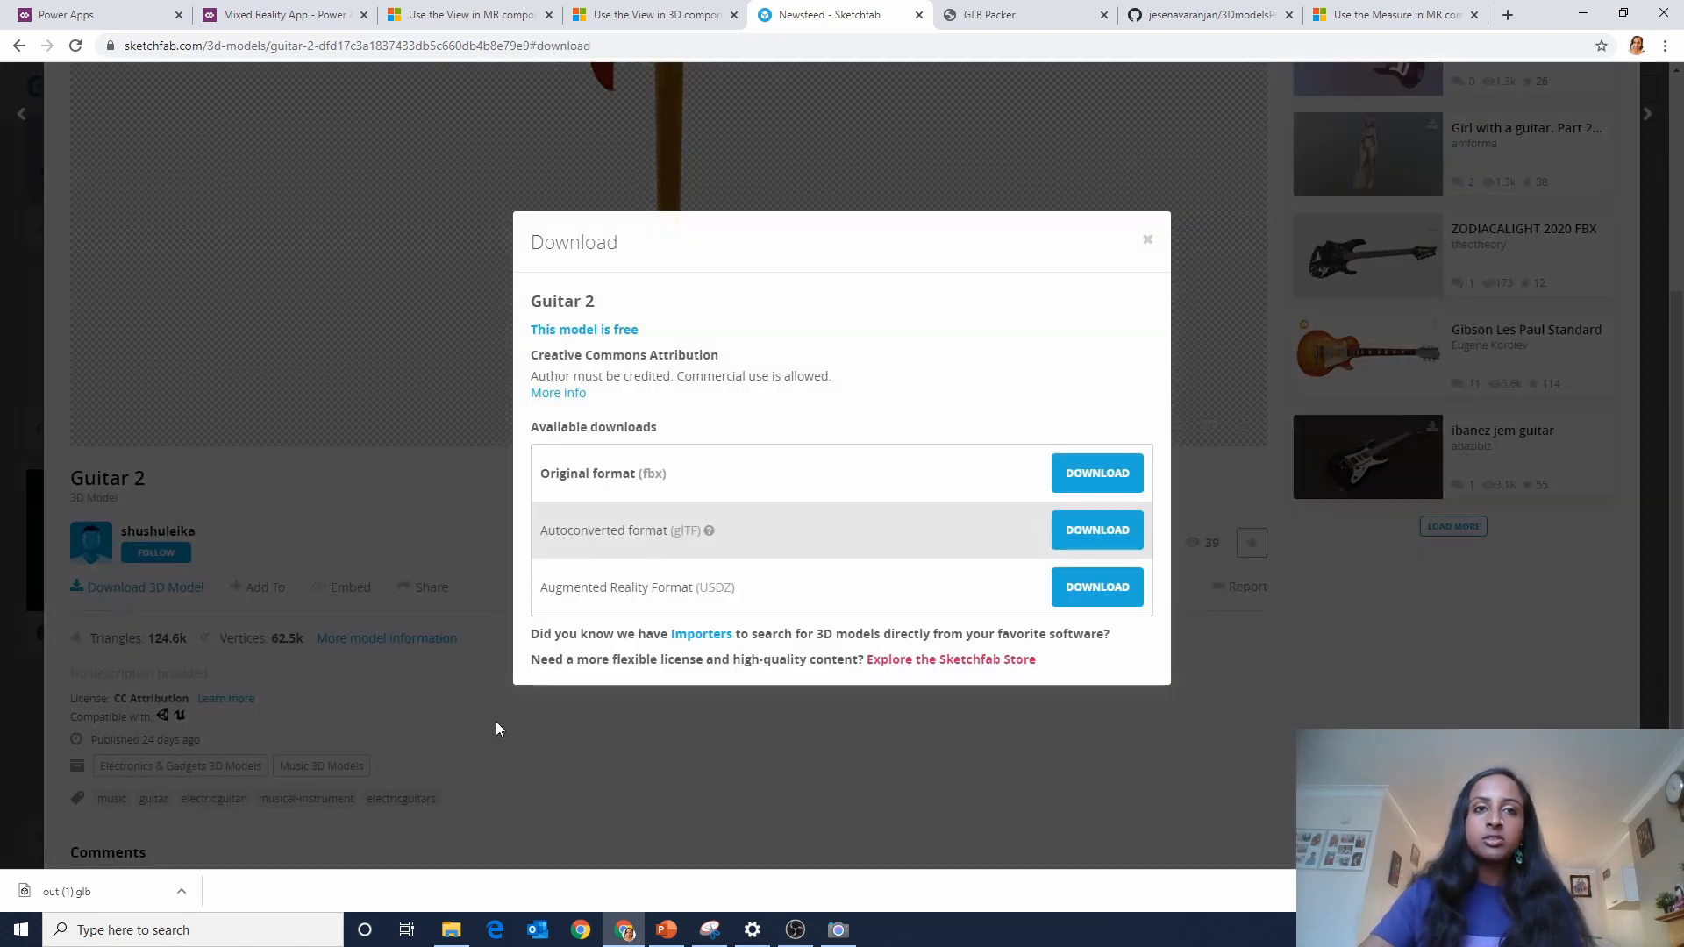
{"action": "left_click", "coordinate": [1076, 532]}
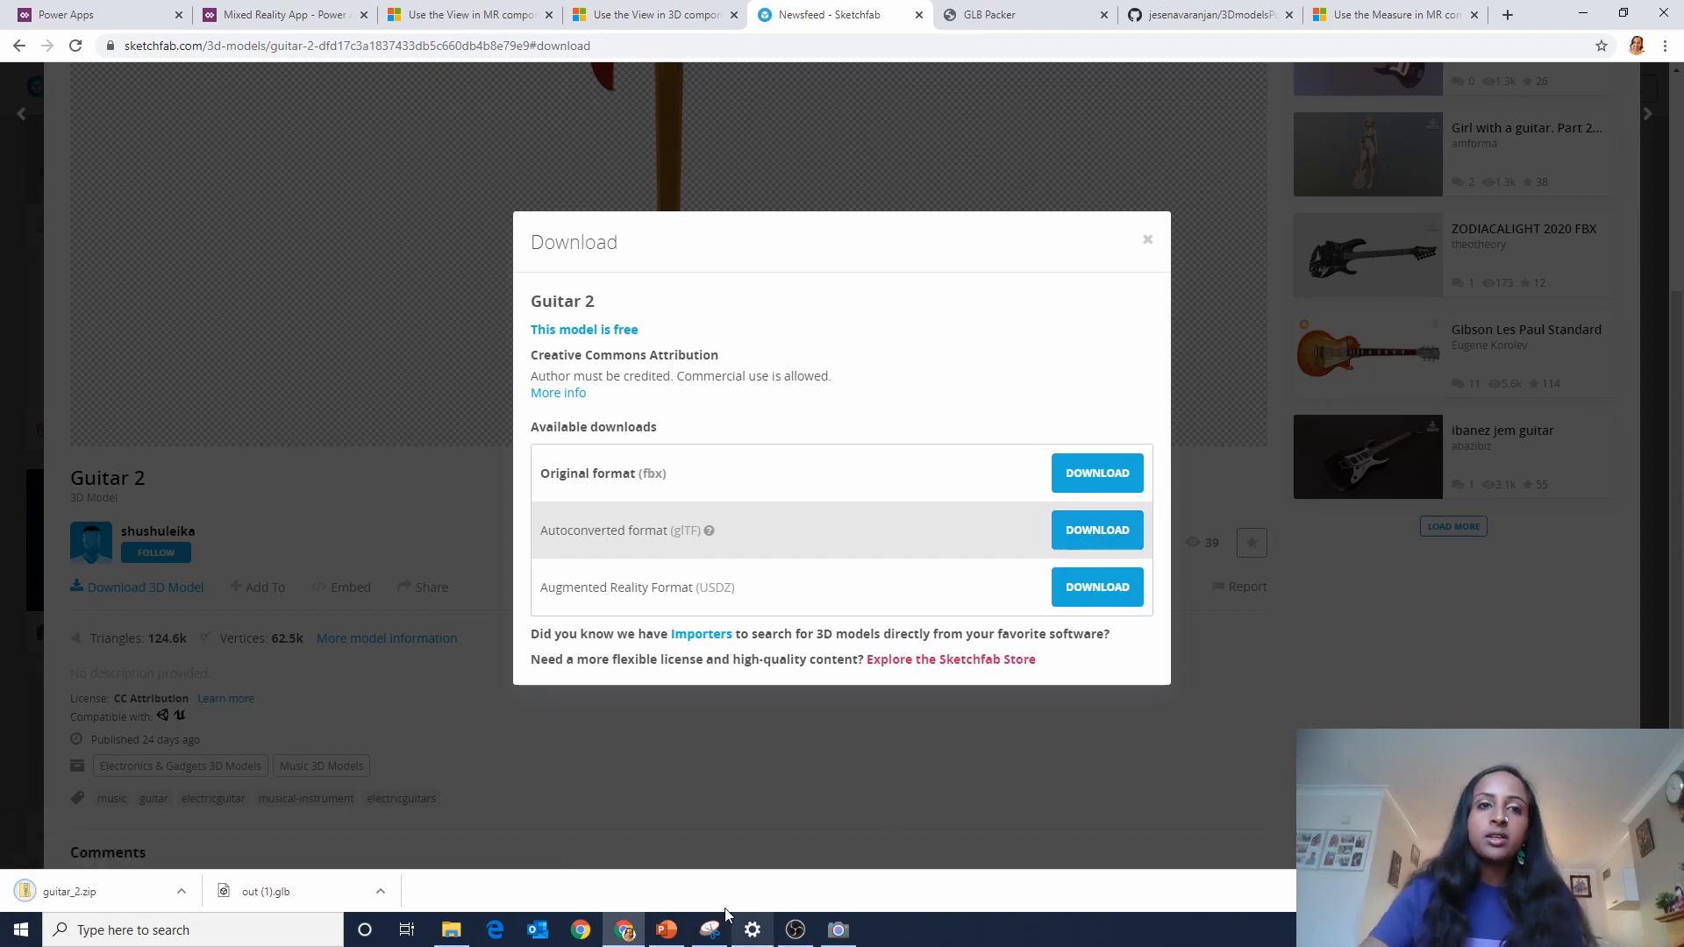
Locate the downloaded guitar_2.zip in its folder and extract it into a guitar_2 folder in Downloads.
{"action": "left_click", "coordinate": [183, 891]}
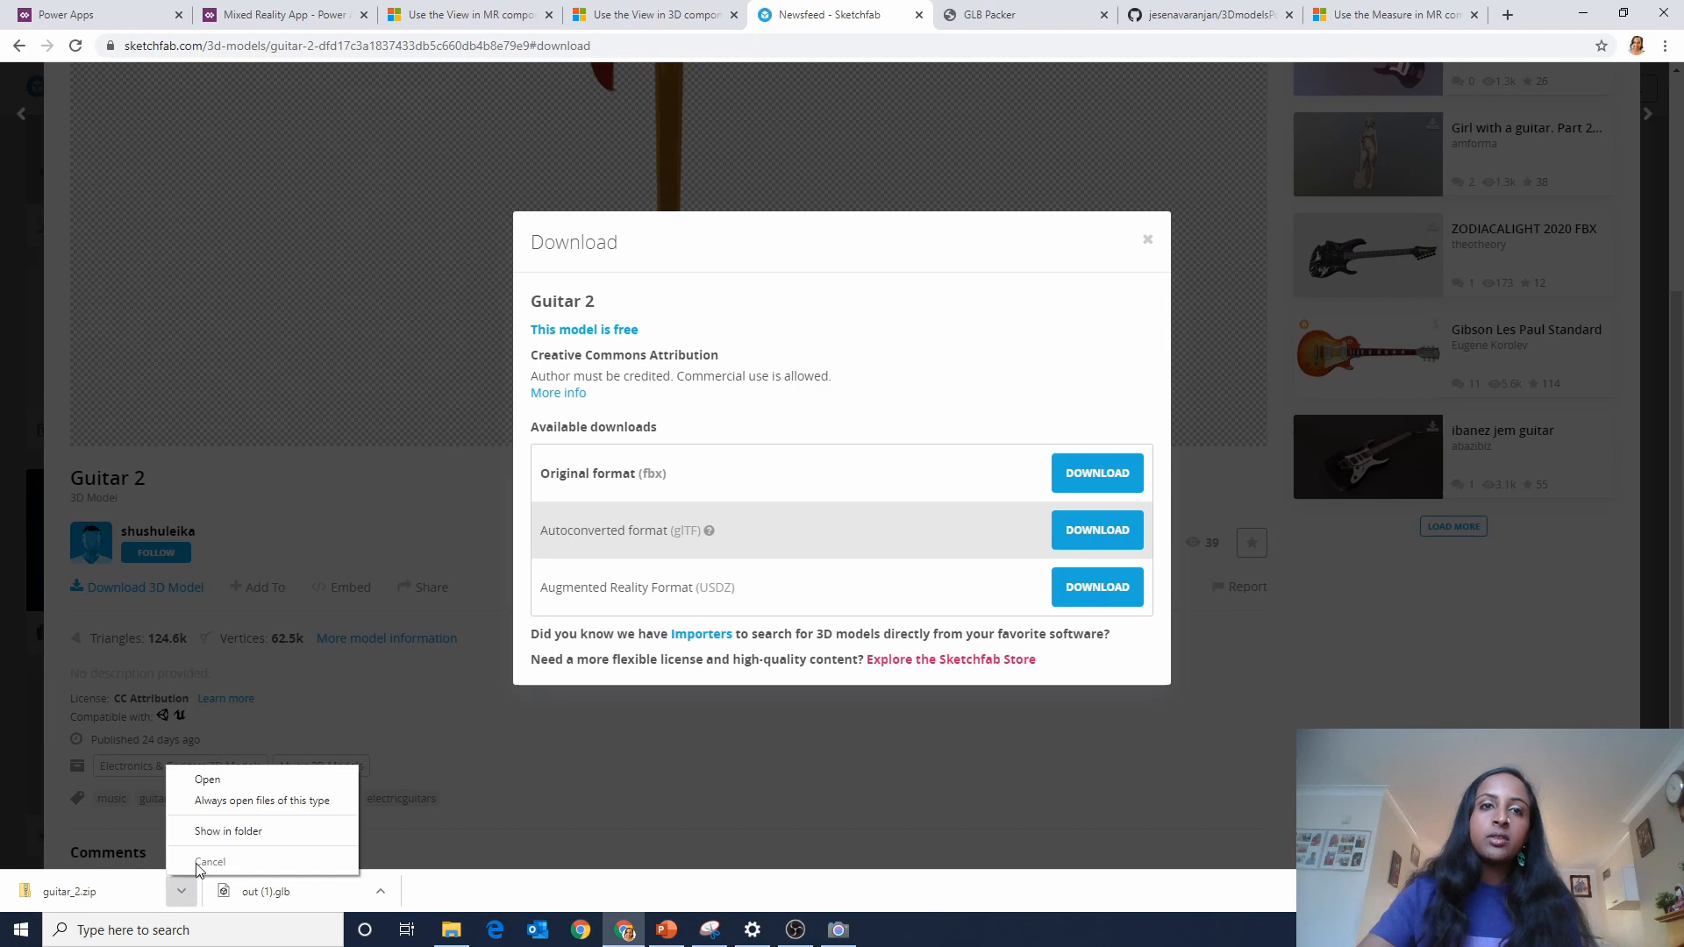
{"action": "left_click", "coordinate": [215, 830]}
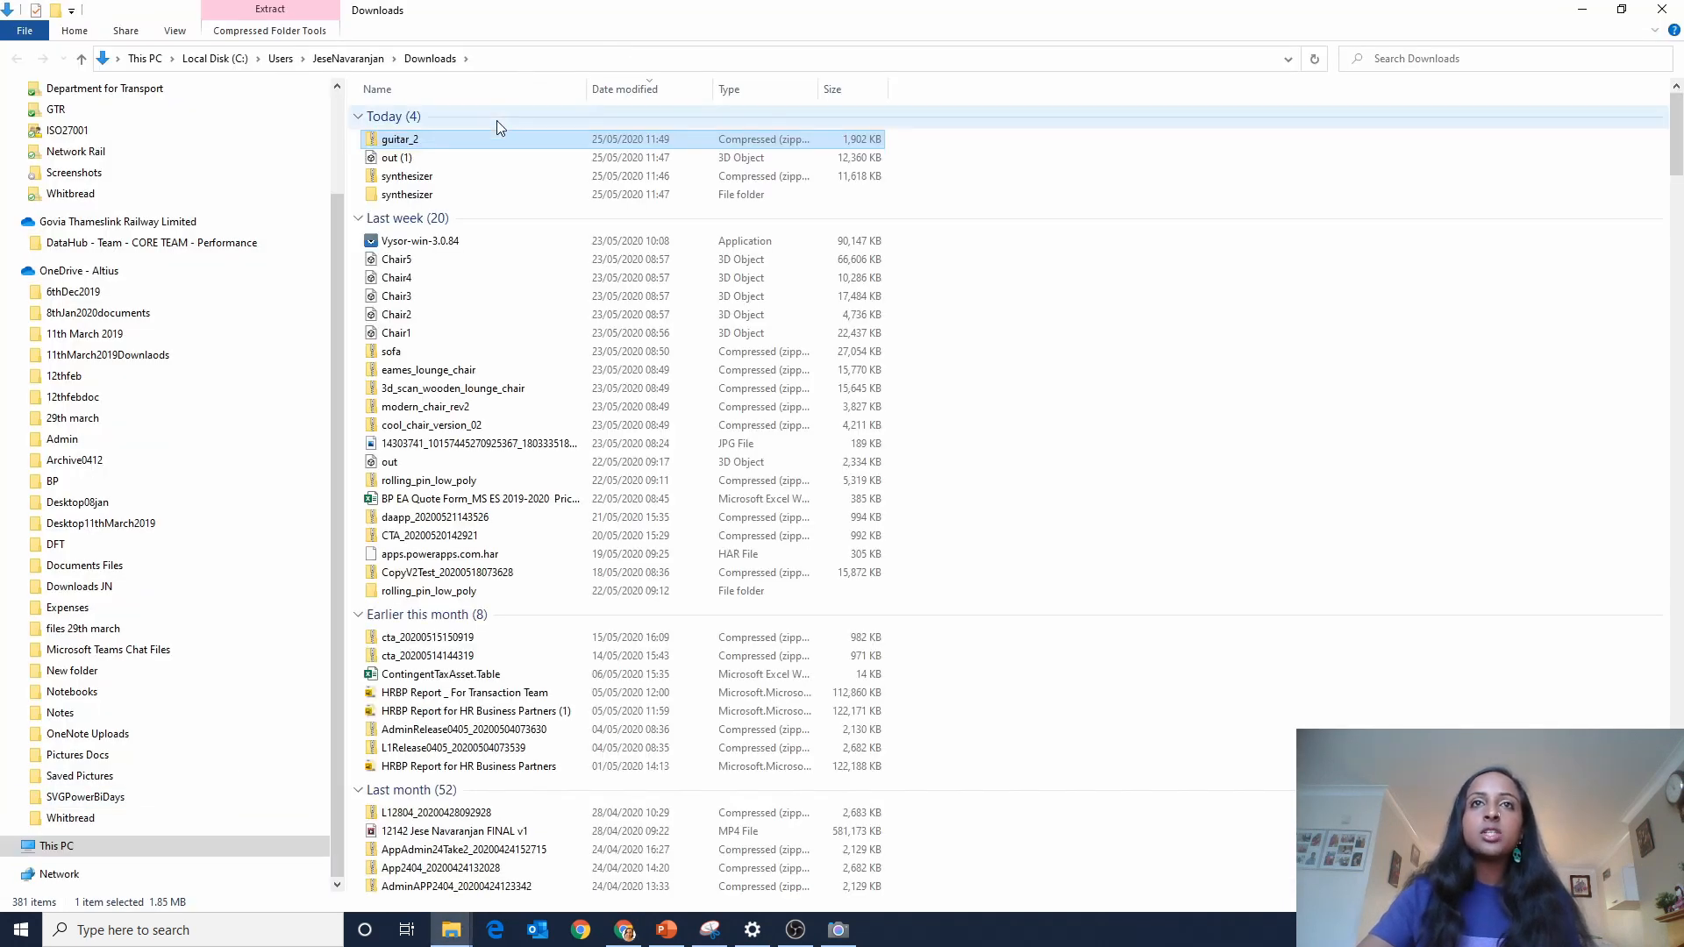
{"action": "right_click", "coordinate": [485, 139]}
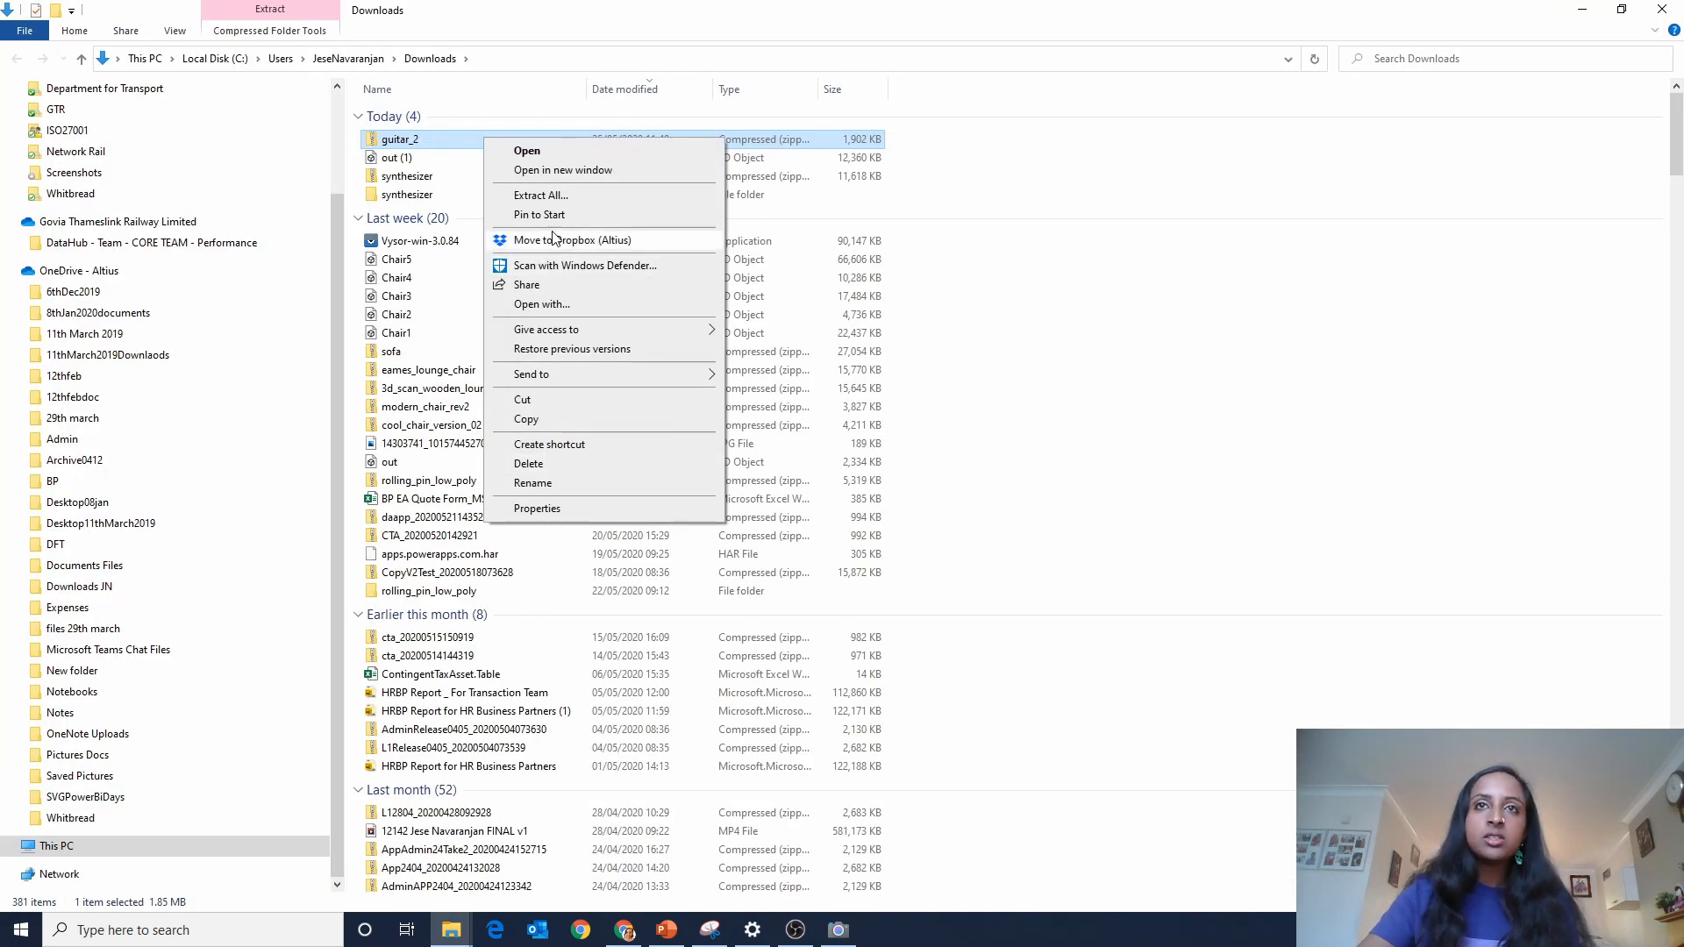
{"action": "left_click", "coordinate": [561, 195]}
{"action": "key", "text": "Return"}
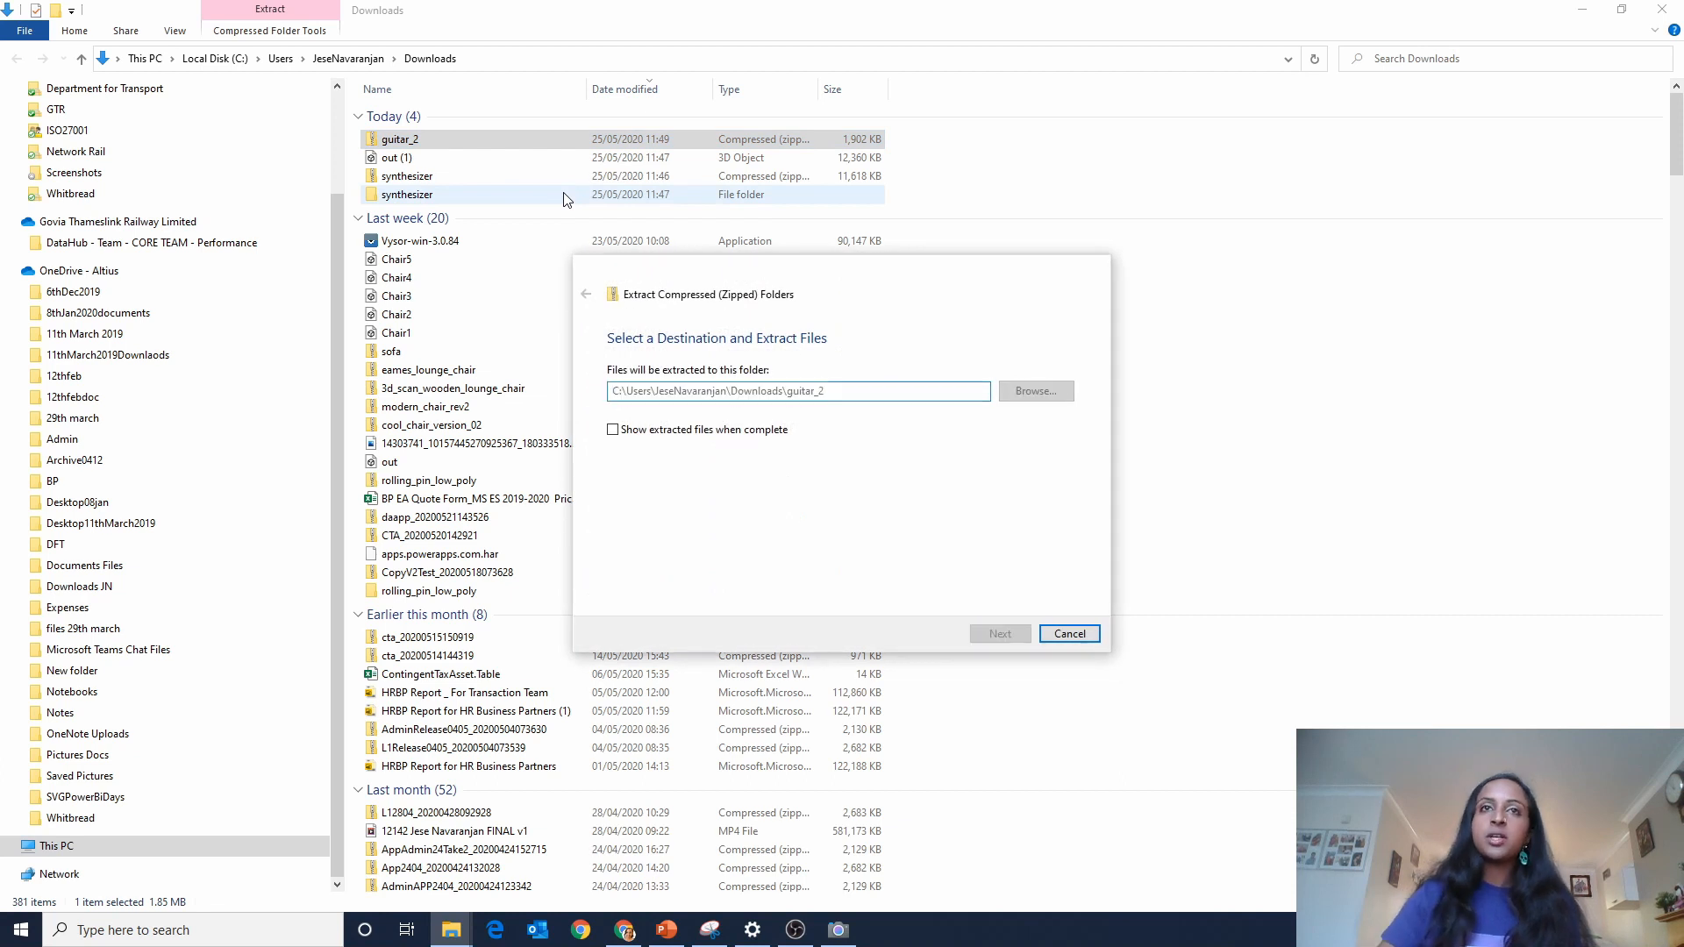
Restore and narrow the Downloads window so it sits beside the browser, and switch to the GLB Packer page.
{"action": "left_click", "coordinate": [1622, 10]}
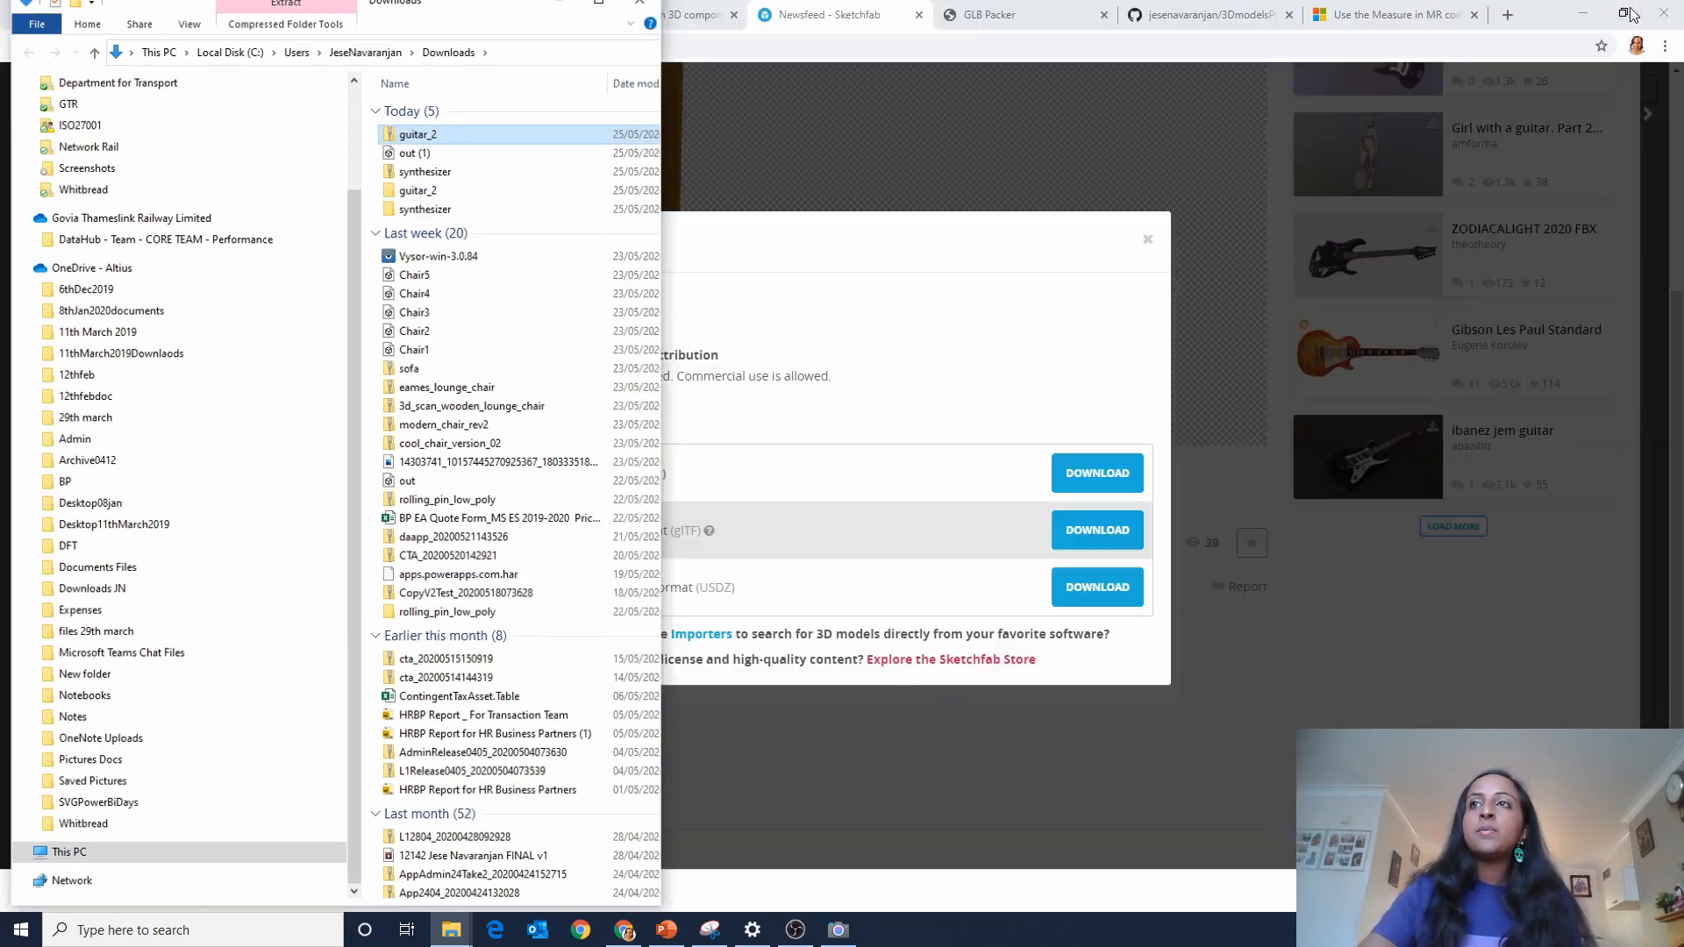
{"action": "left_click_drag", "start_coordinate": [577, 254], "coordinate": [307, 254]}
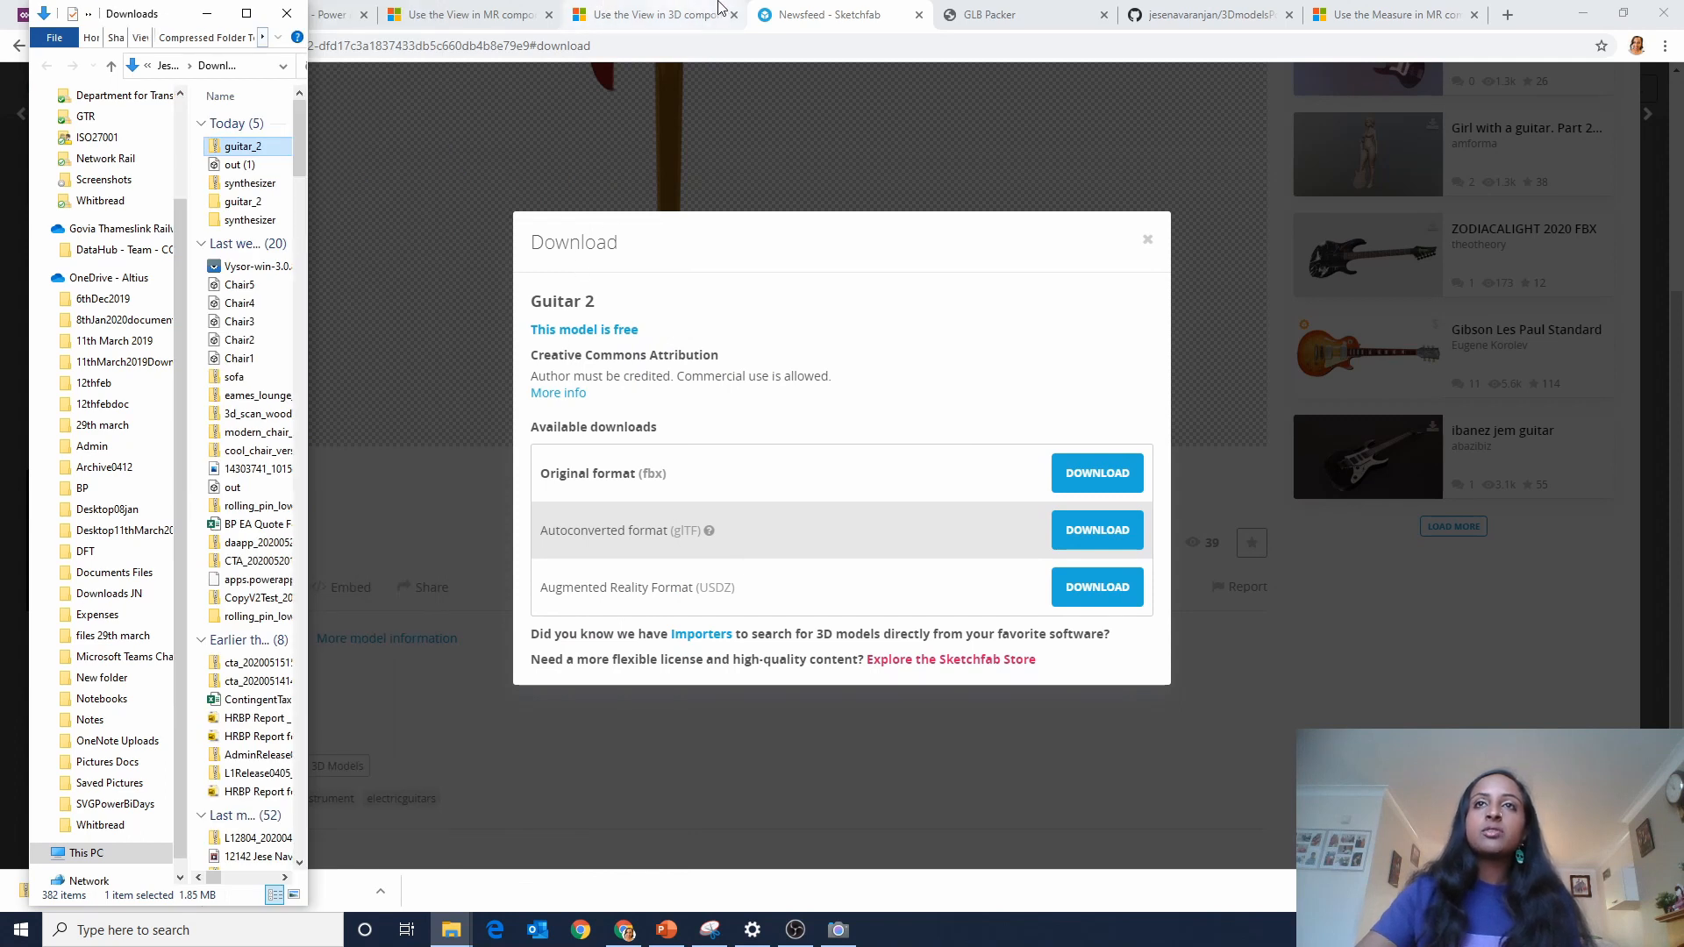
{"action": "left_click", "coordinate": [983, 13]}
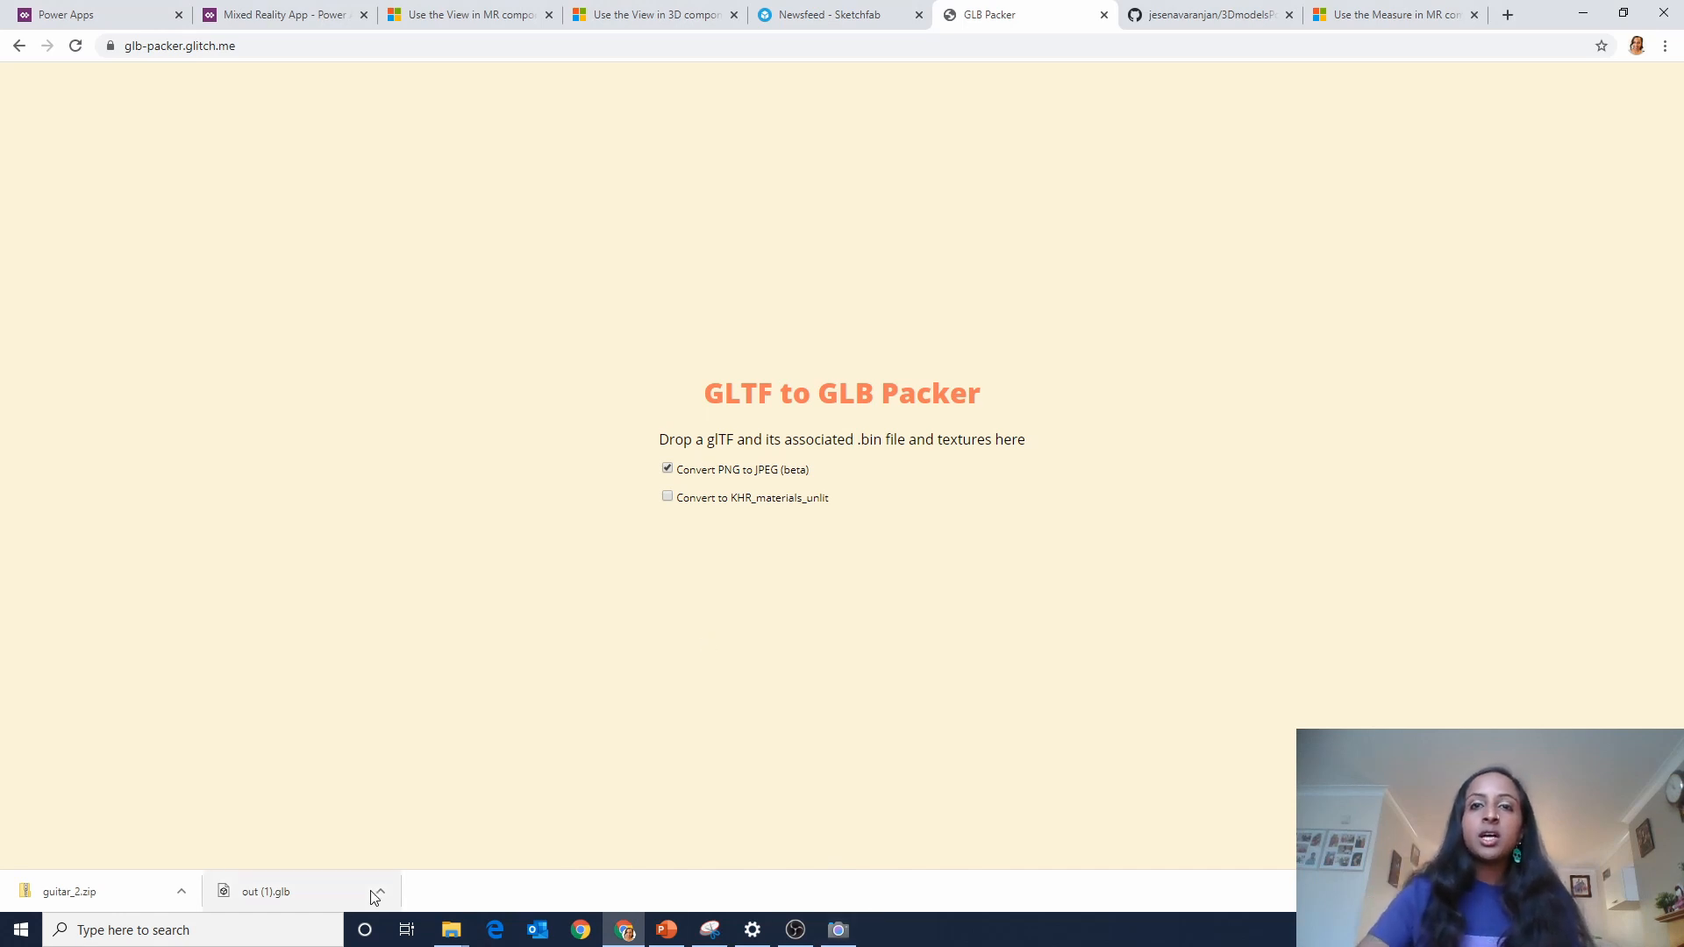
Try to convert the zipped guitar_2 archive from Downloads in the GLB Packer and dismiss the resulting alert.
{"action": "mouse_move", "coordinate": [447, 934]}
{"action": "left_click", "coordinate": [537, 835]}
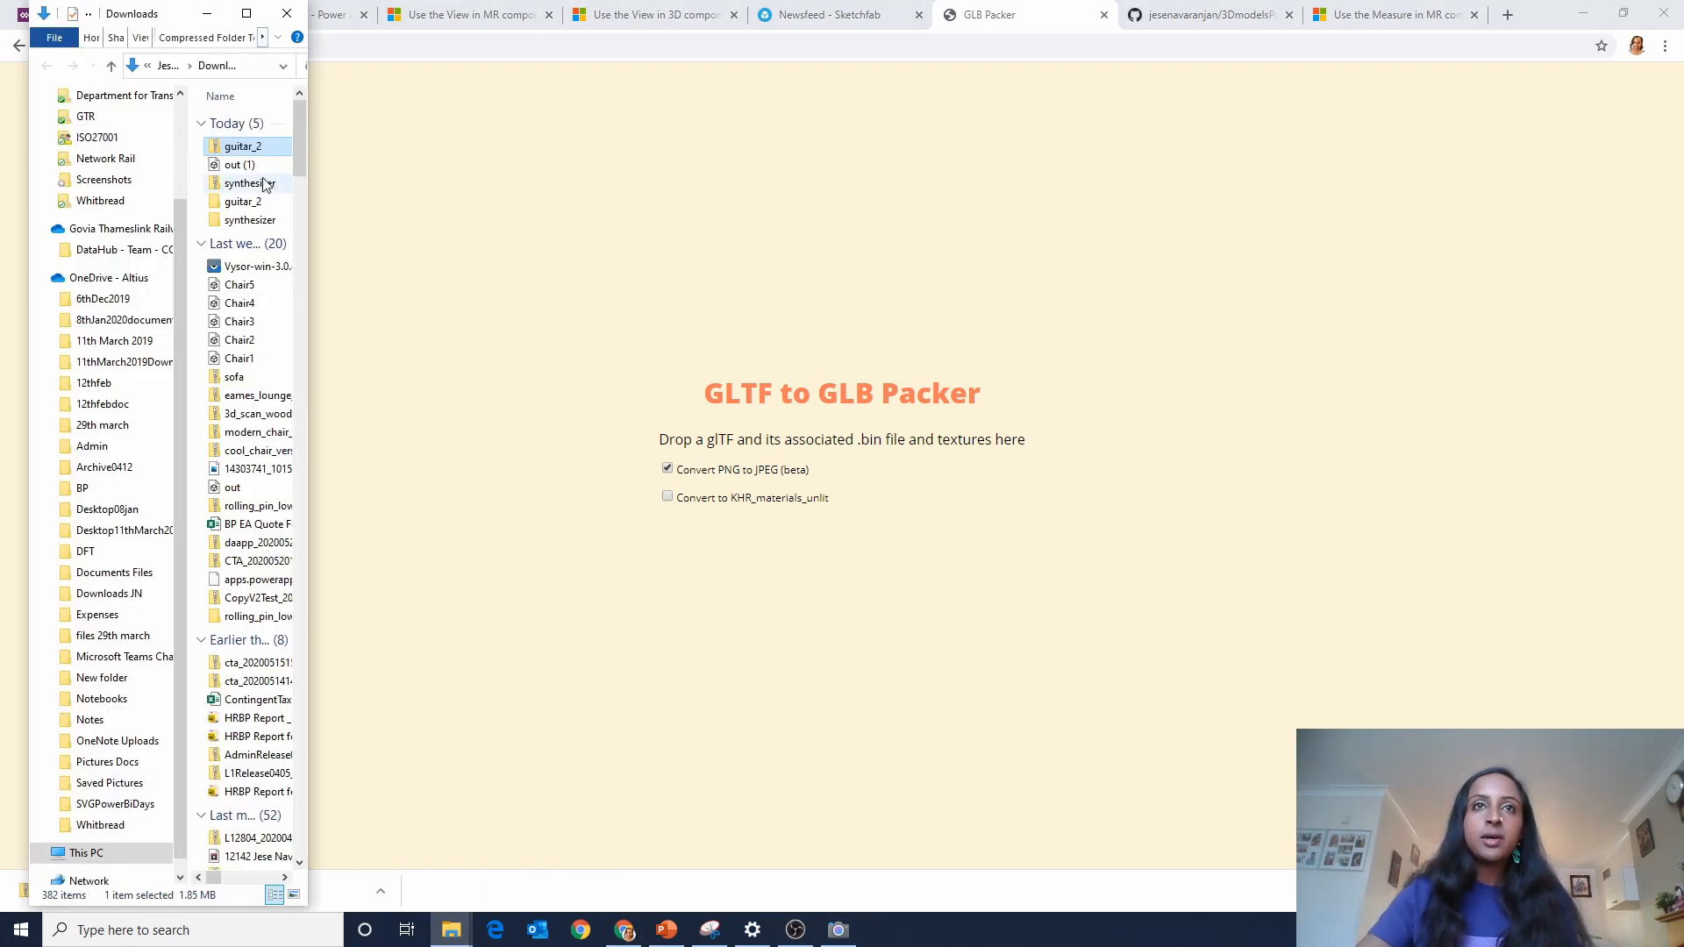
{"action": "left_click_drag", "start_coordinate": [256, 151], "coordinate": [677, 647]}
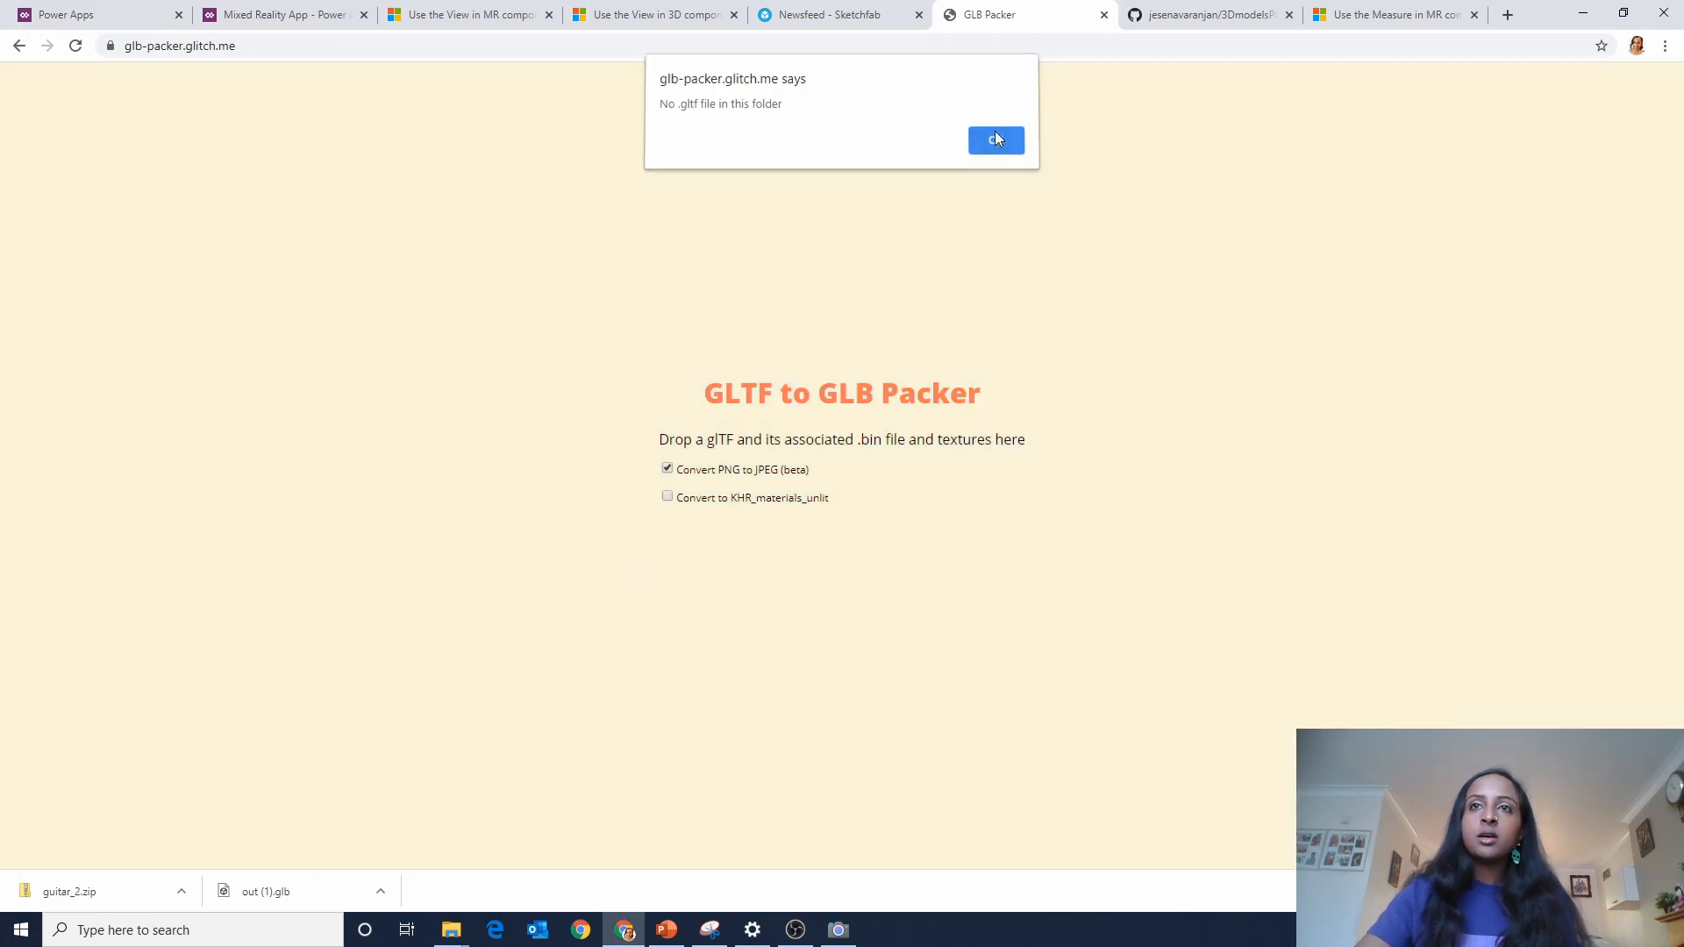
{"action": "left_click", "coordinate": [1003, 155]}
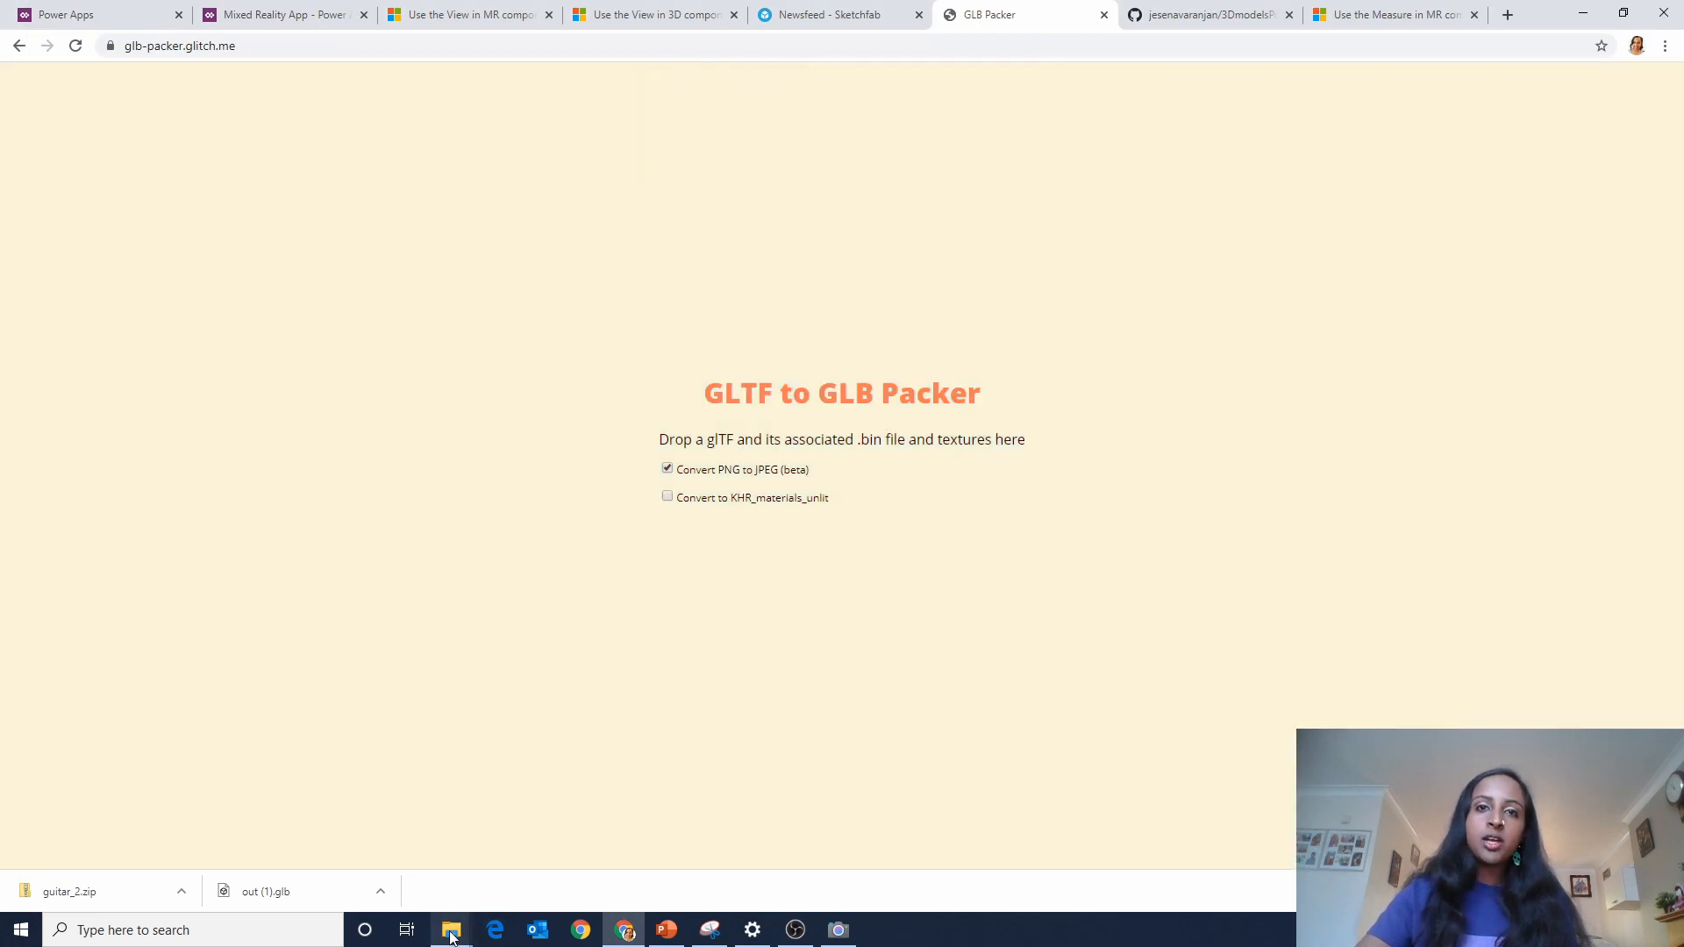
Convert the extracted guitar_2 folder's glTF, .bin and texture files to a GLB file with the GLB Packer.
{"action": "mouse_move", "coordinate": [451, 932]}
{"action": "left_click", "coordinate": [545, 855]}
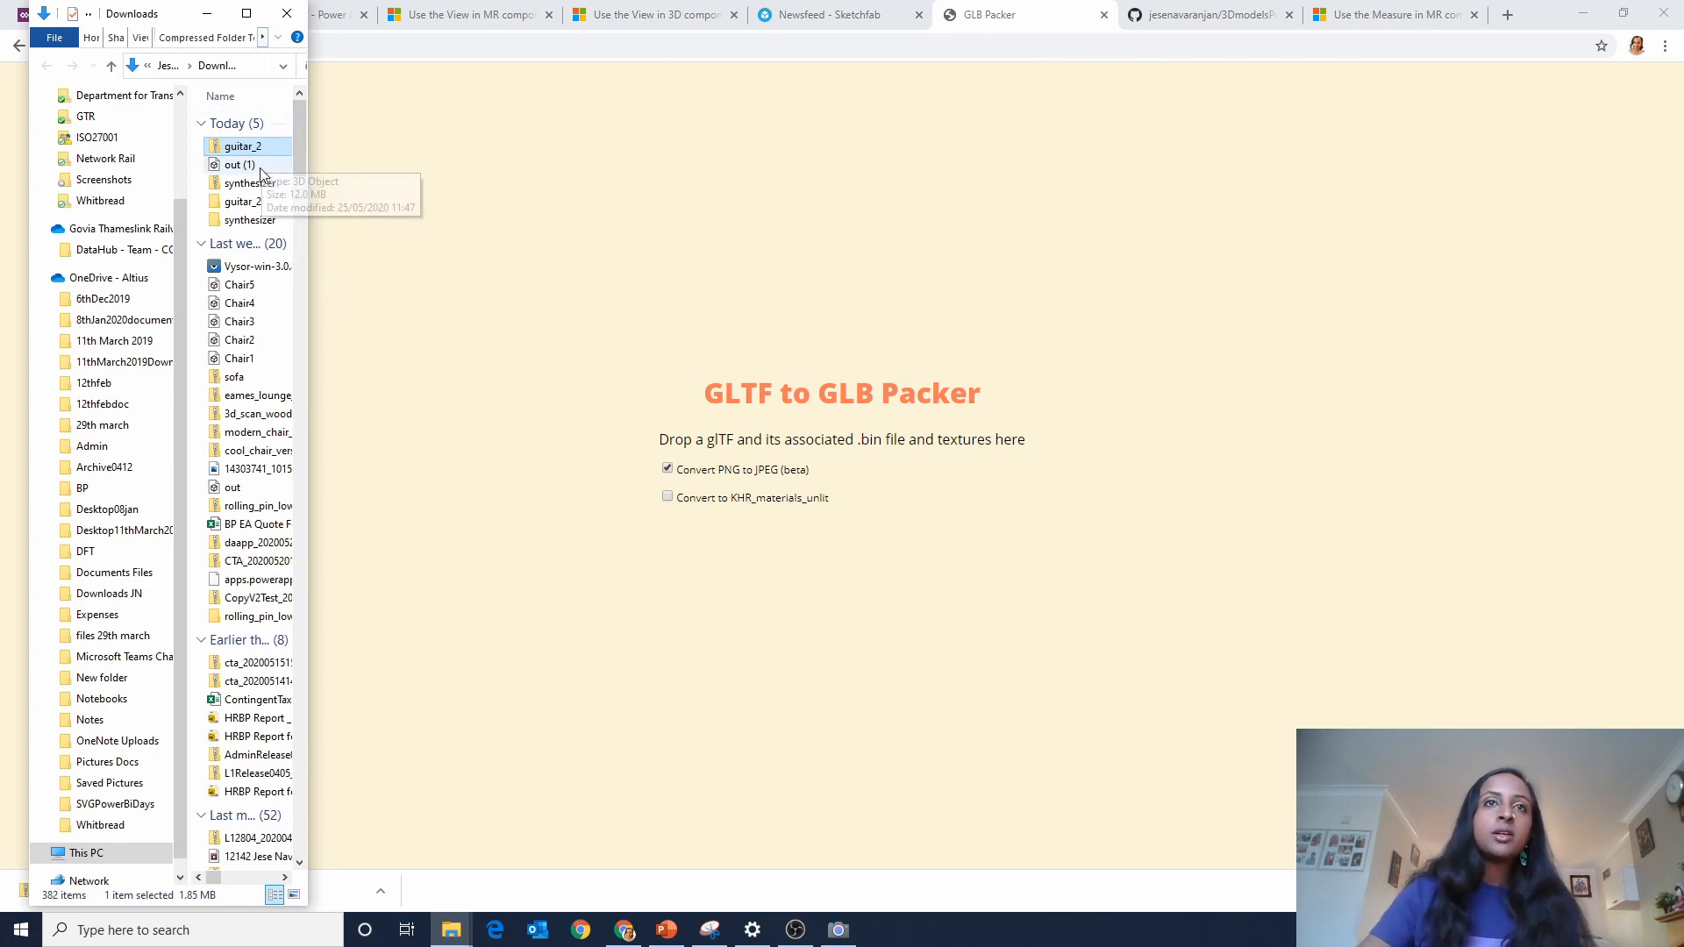
{"action": "left_click", "coordinate": [256, 203]}
{"action": "double_click", "coordinate": [253, 203]}
{"action": "left_click_drag", "start_coordinate": [253, 202], "coordinate": [229, 70]}
{"action": "left_click_drag", "start_coordinate": [241, 131], "coordinate": [938, 579]}
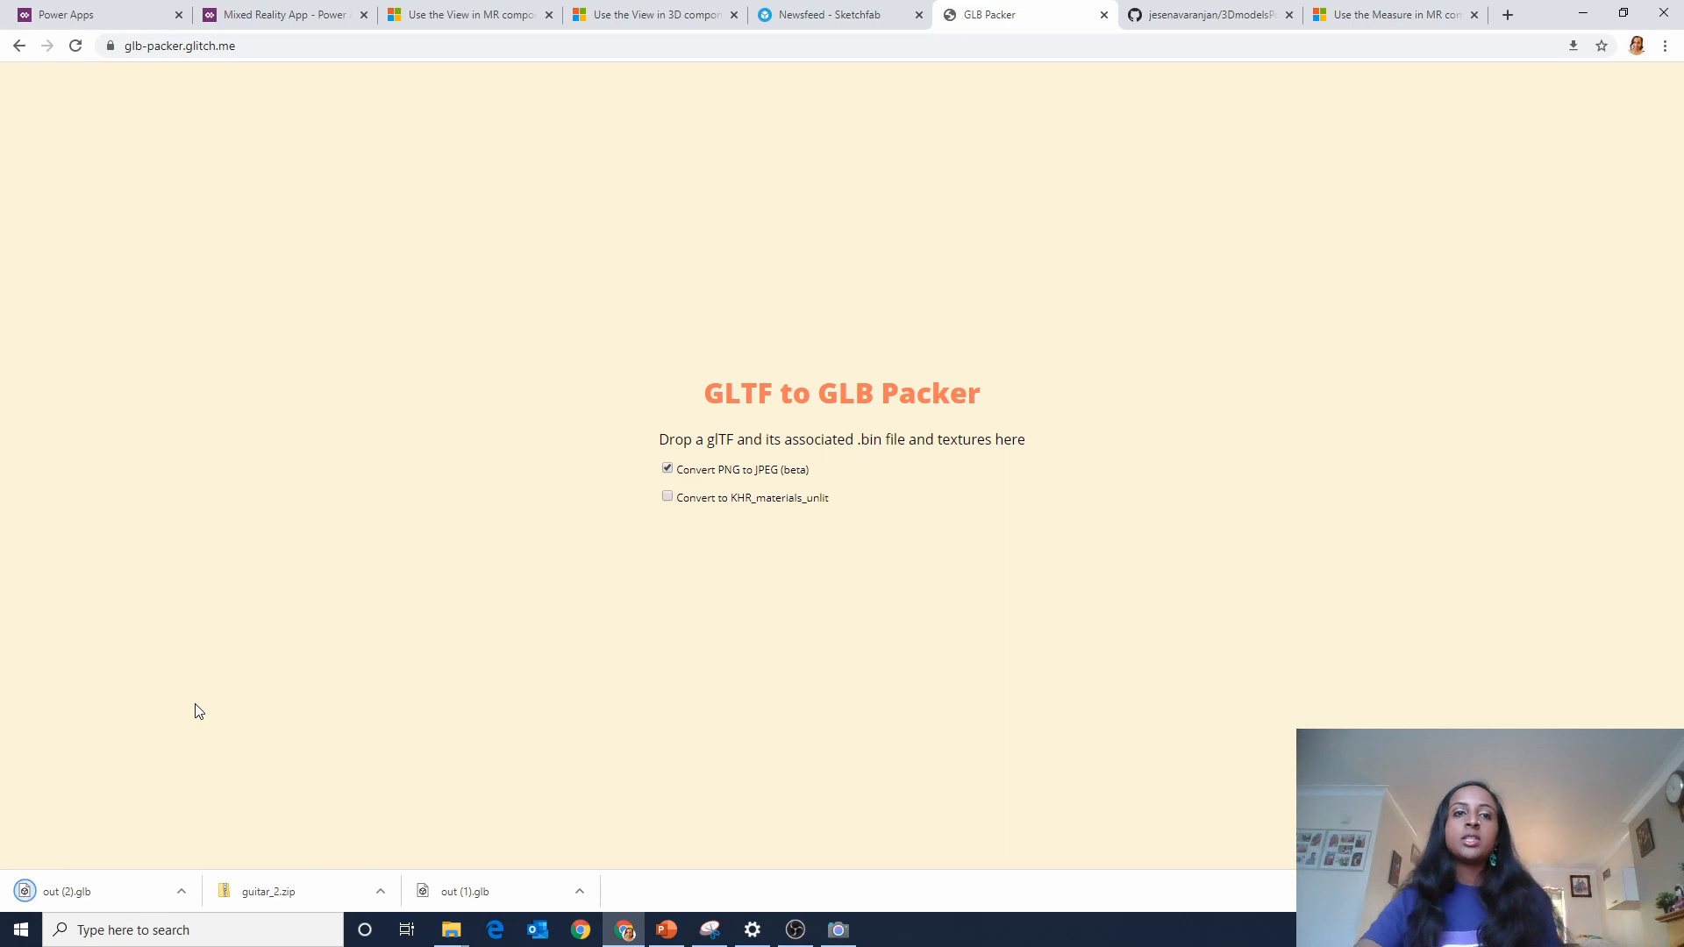
Show the newly packed out (2).glb in the Downloads folder and check its file properties.
{"action": "left_click", "coordinate": [182, 893]}
{"action": "left_click", "coordinate": [222, 830]}
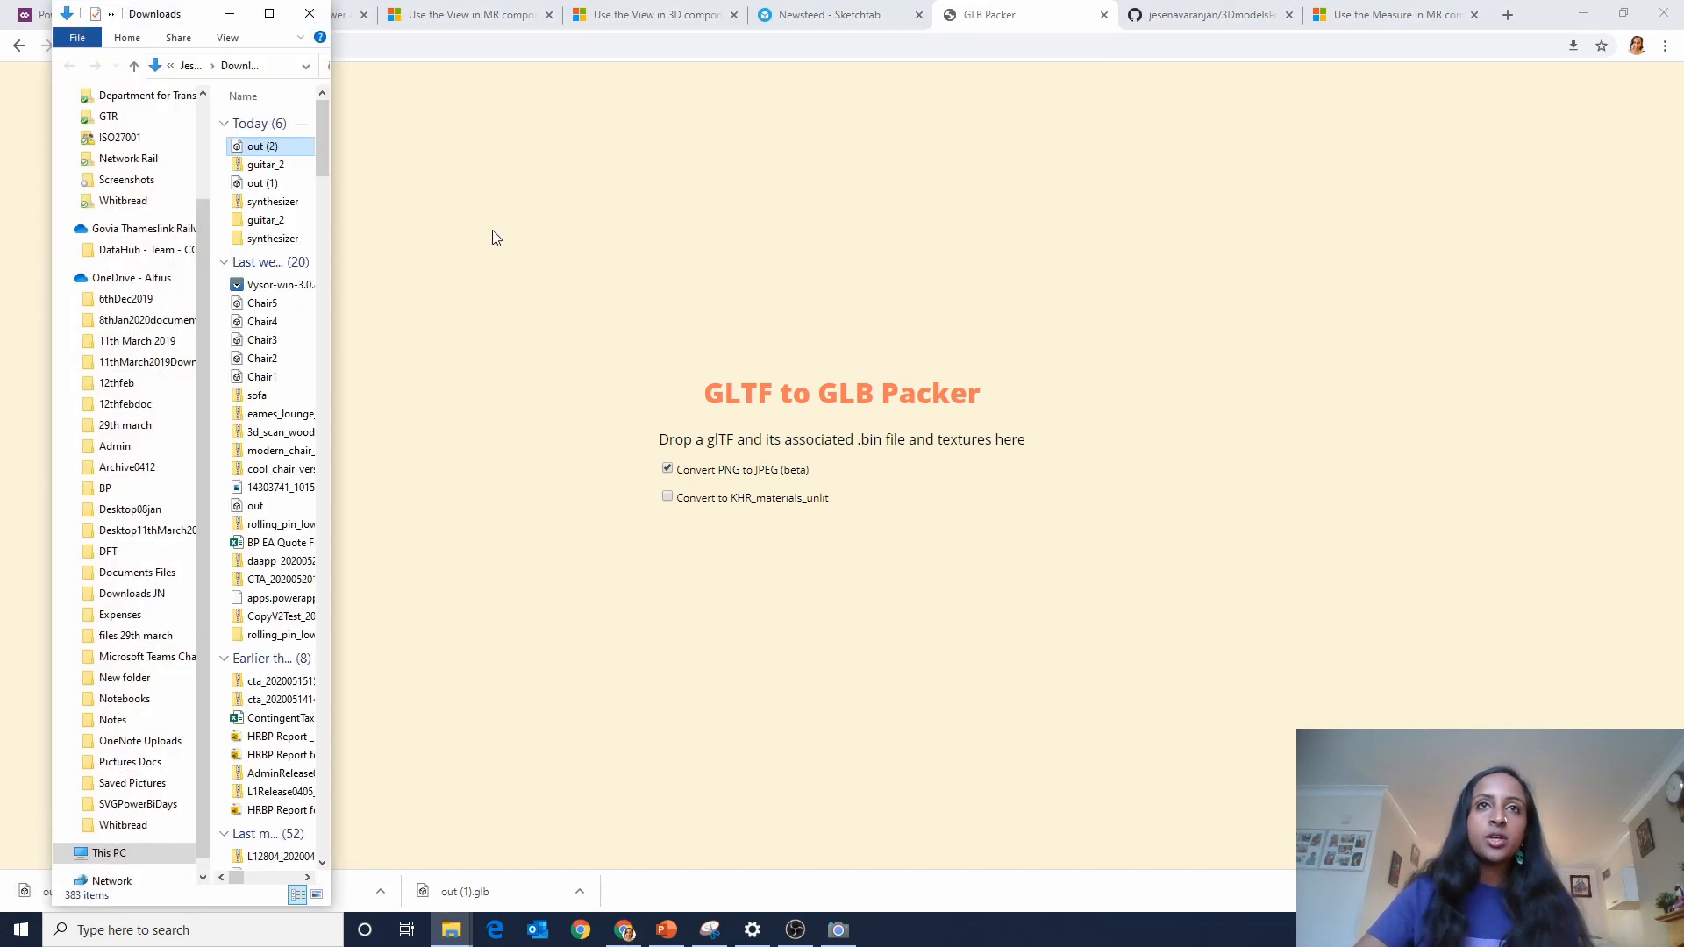
{"action": "right_click", "coordinate": [253, 148]}
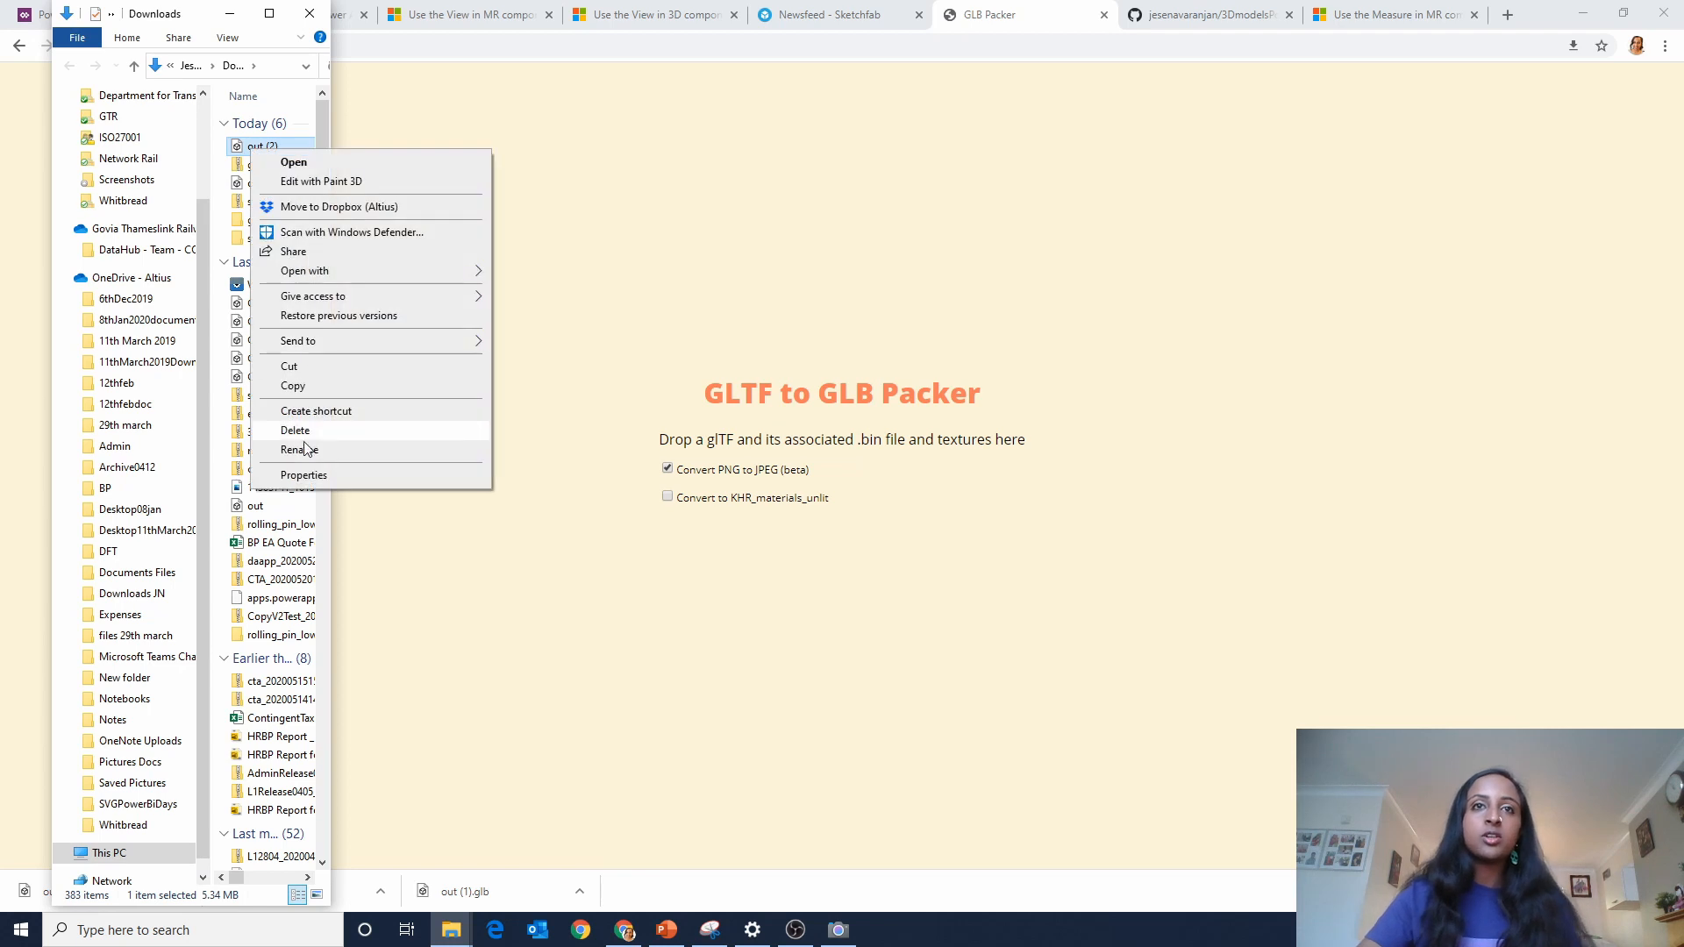
{"action": "left_click", "coordinate": [304, 474]}
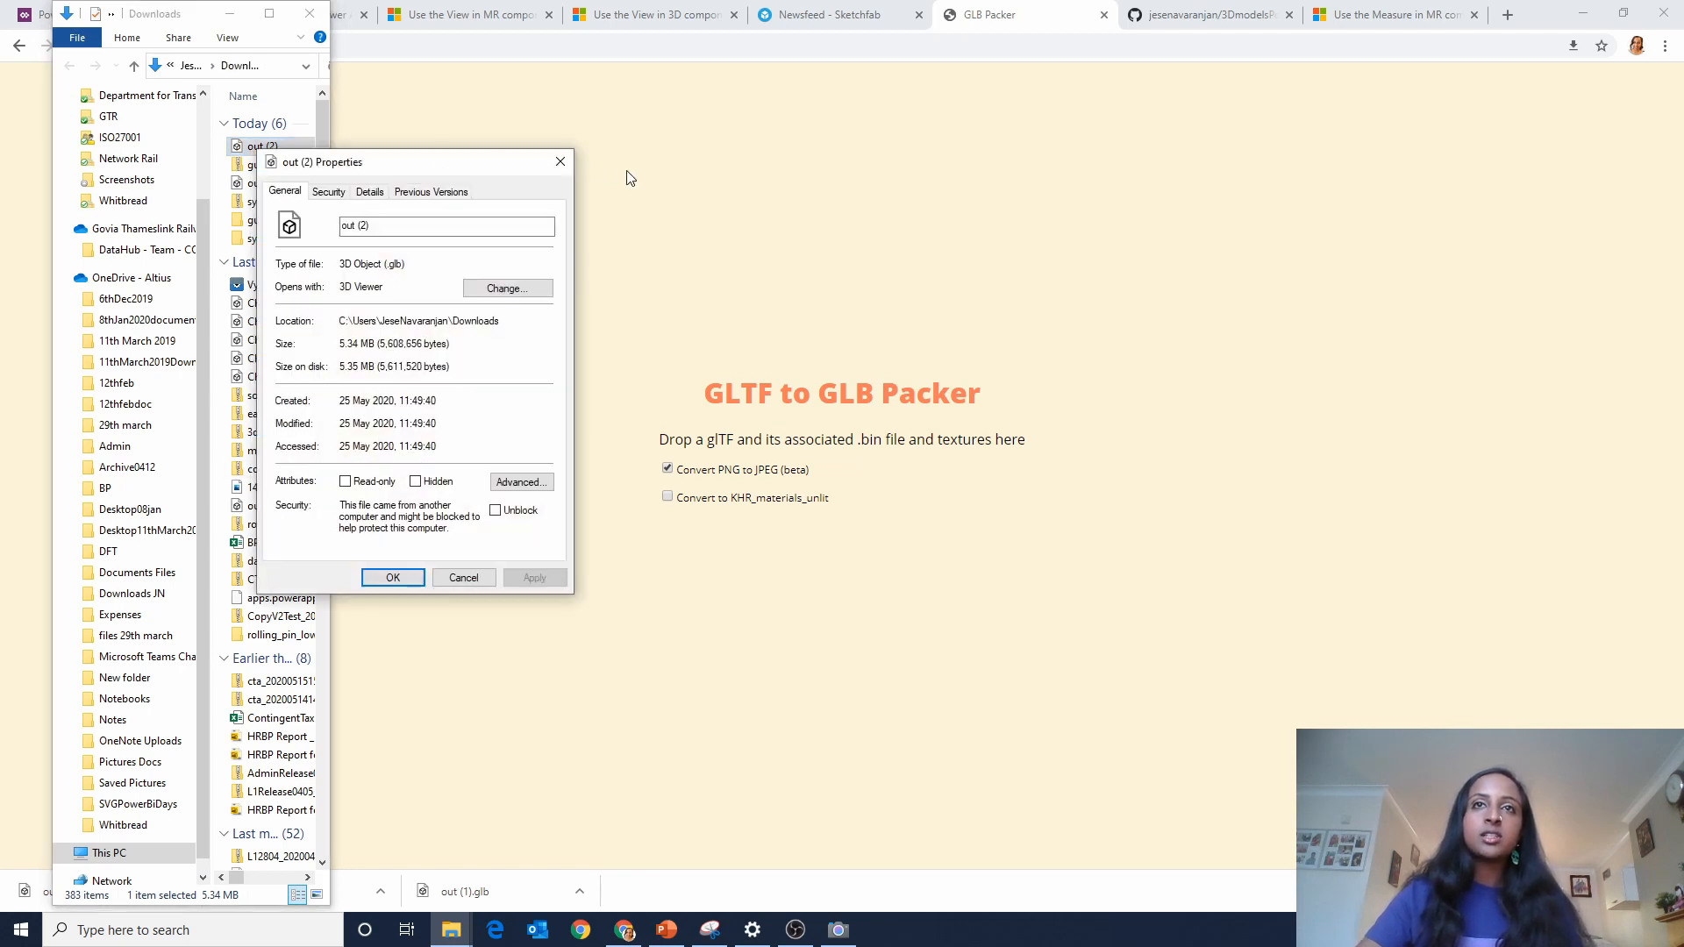
{"action": "left_click", "coordinate": [565, 162]}
Rename the out (2) GLB file in Downloads as guitar.
{"action": "right_click", "coordinate": [254, 157]}
{"action": "left_click", "coordinate": [254, 148]}
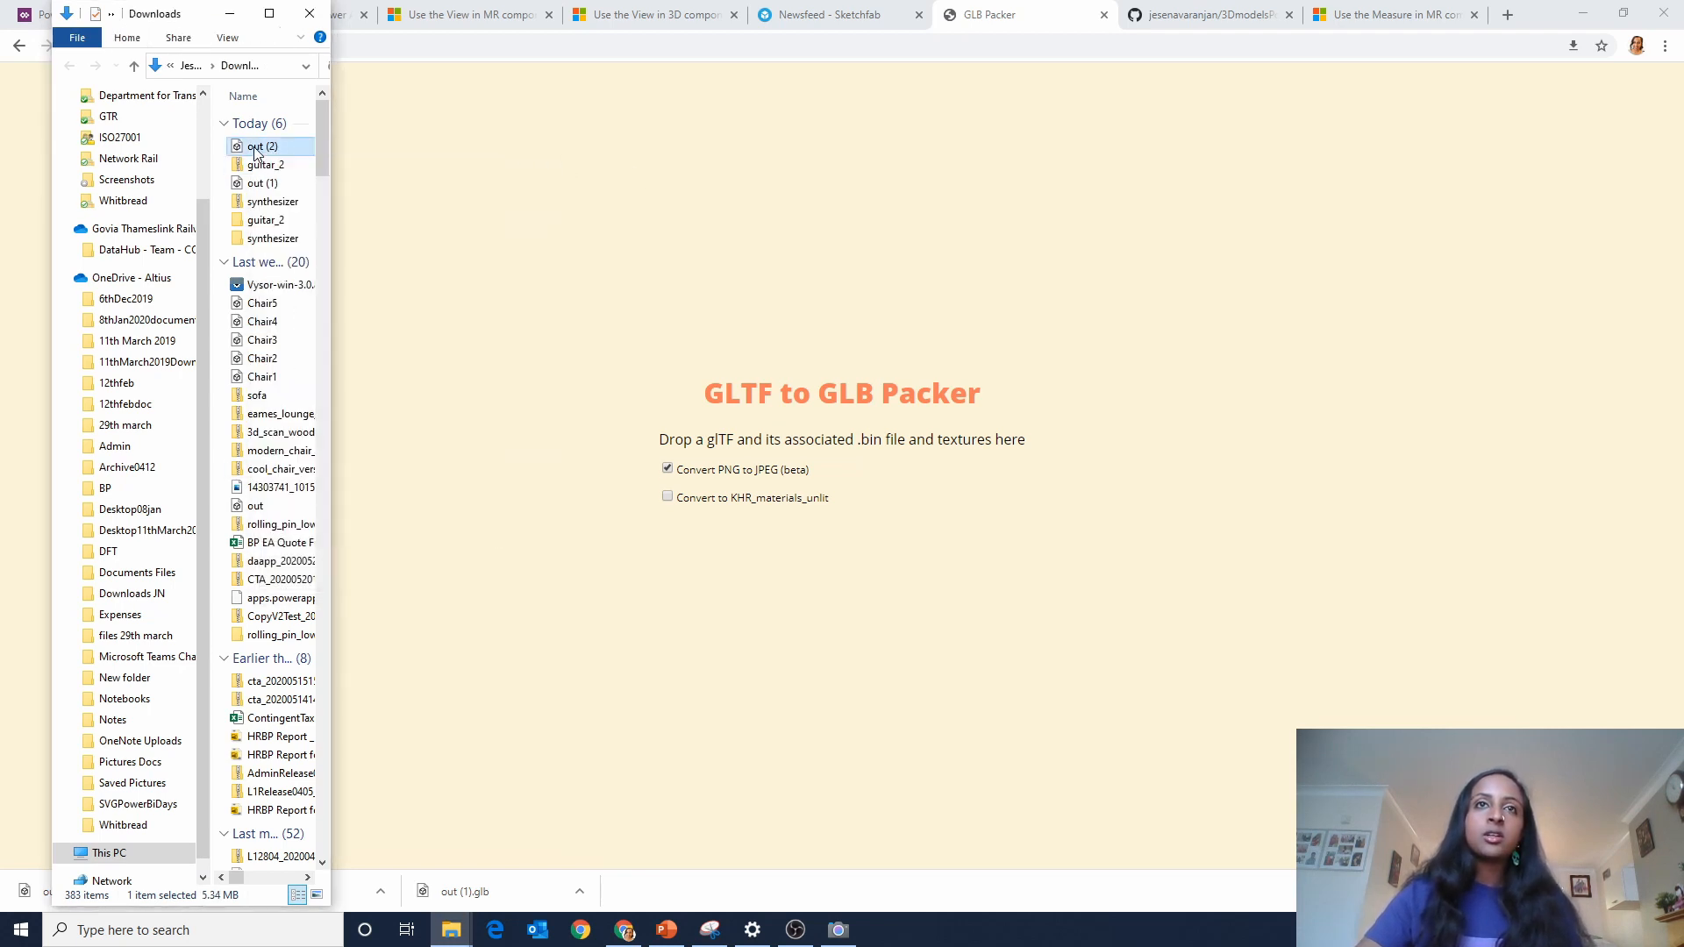
{"action": "right_click", "coordinate": [254, 152]}
{"action": "left_click", "coordinate": [314, 456]}
{"action": "type", "text": "guitar"}
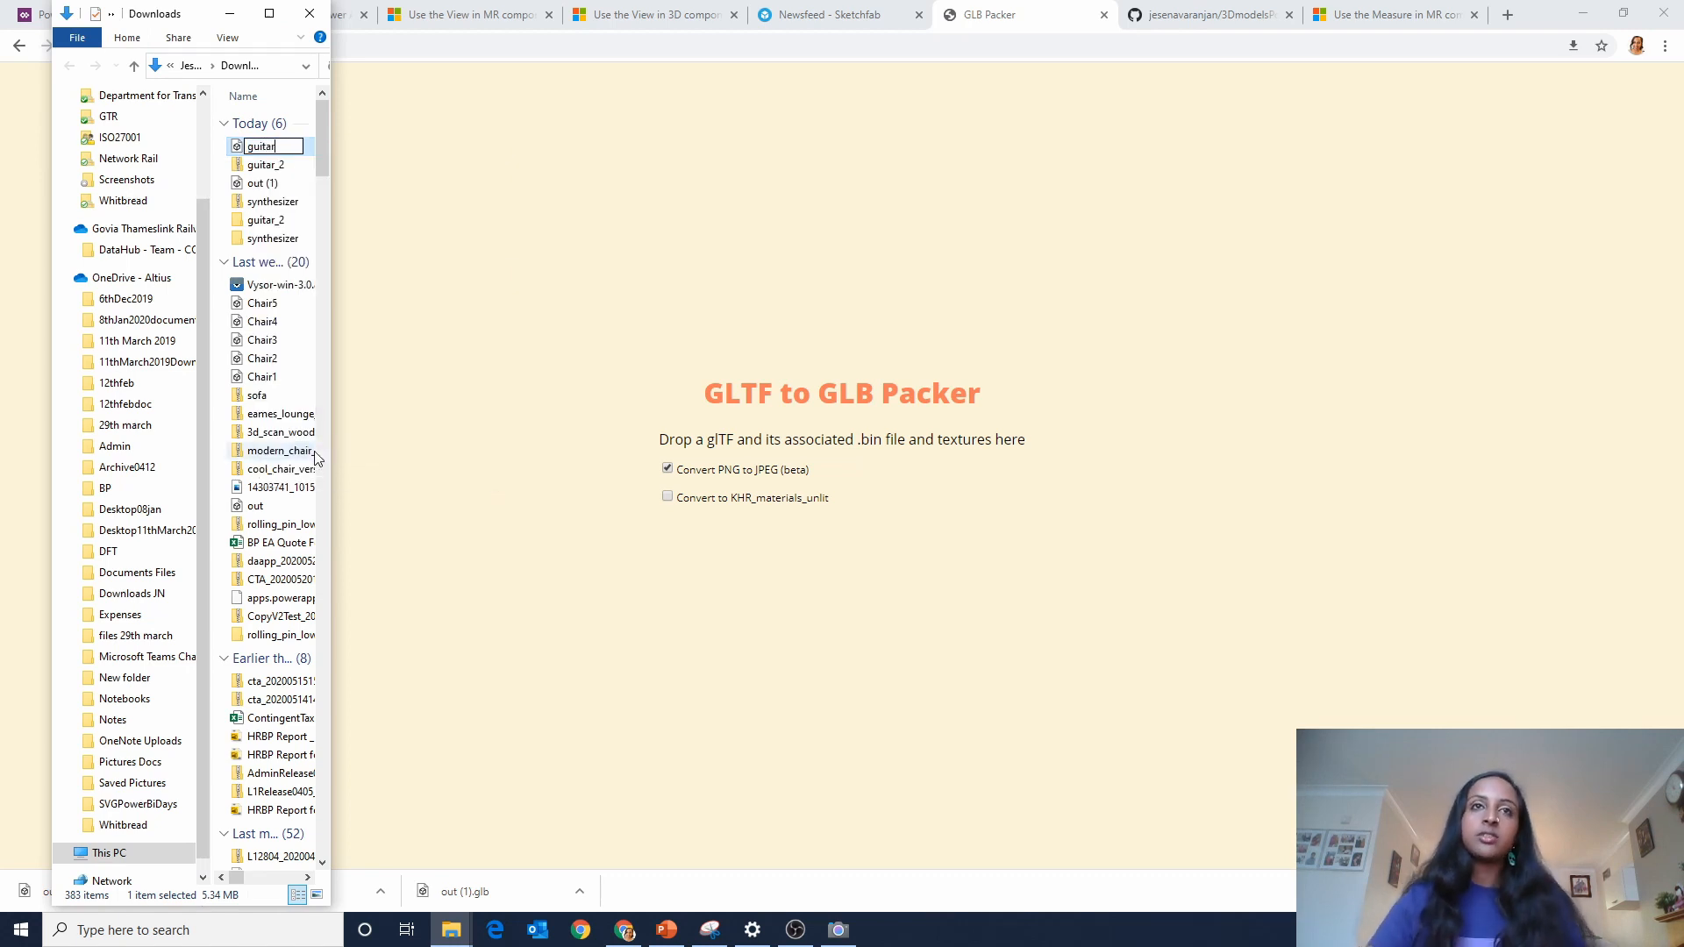
{"action": "left_click", "coordinate": [1320, 652]}
Switch to the 3DmodelsPowerApps GitHub repository, dismiss the packages notice and open the file upload page.
{"action": "left_click", "coordinate": [1249, 15]}
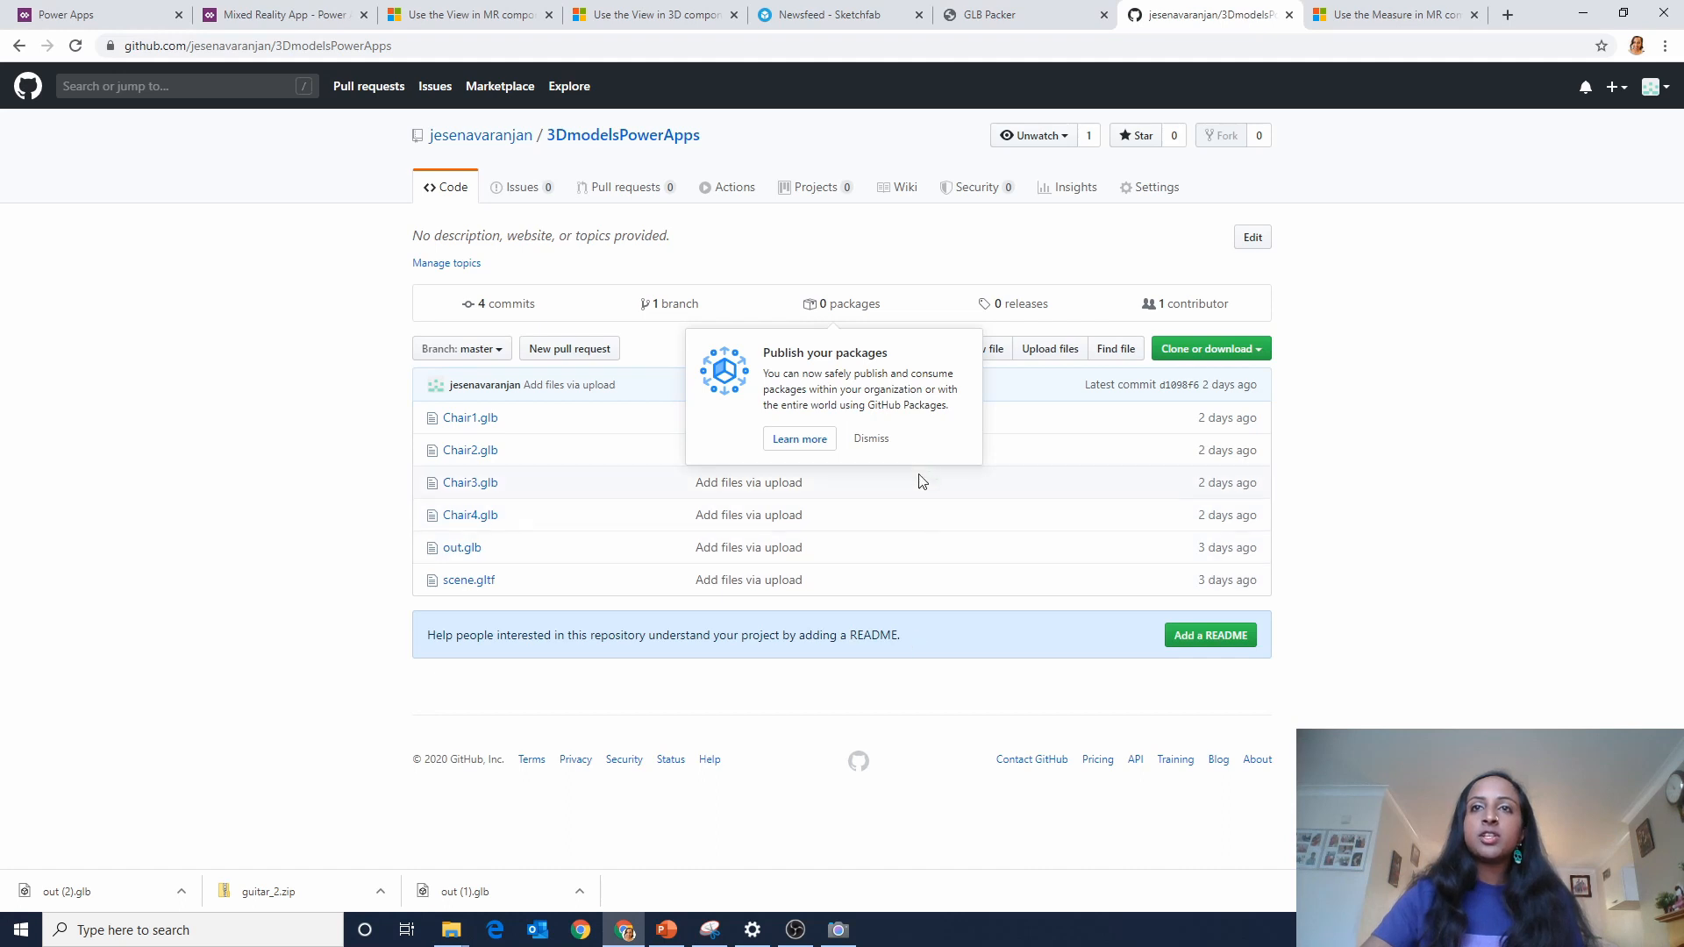
{"action": "left_click", "coordinate": [871, 438]}
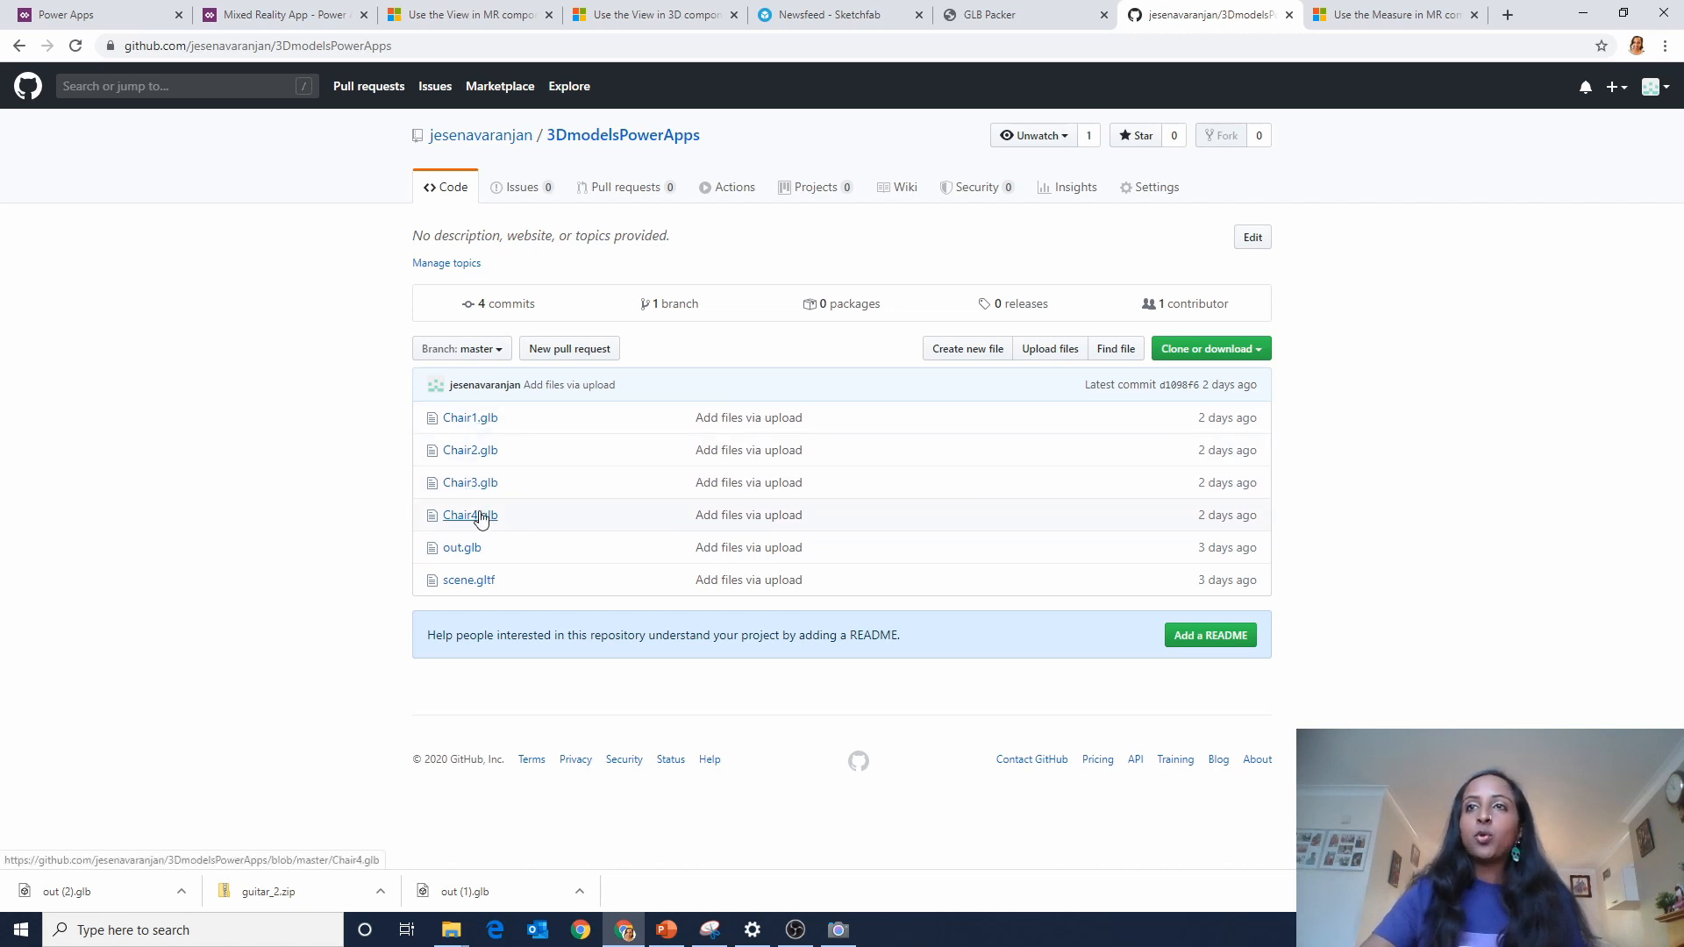
{"action": "left_click", "coordinate": [1057, 349]}
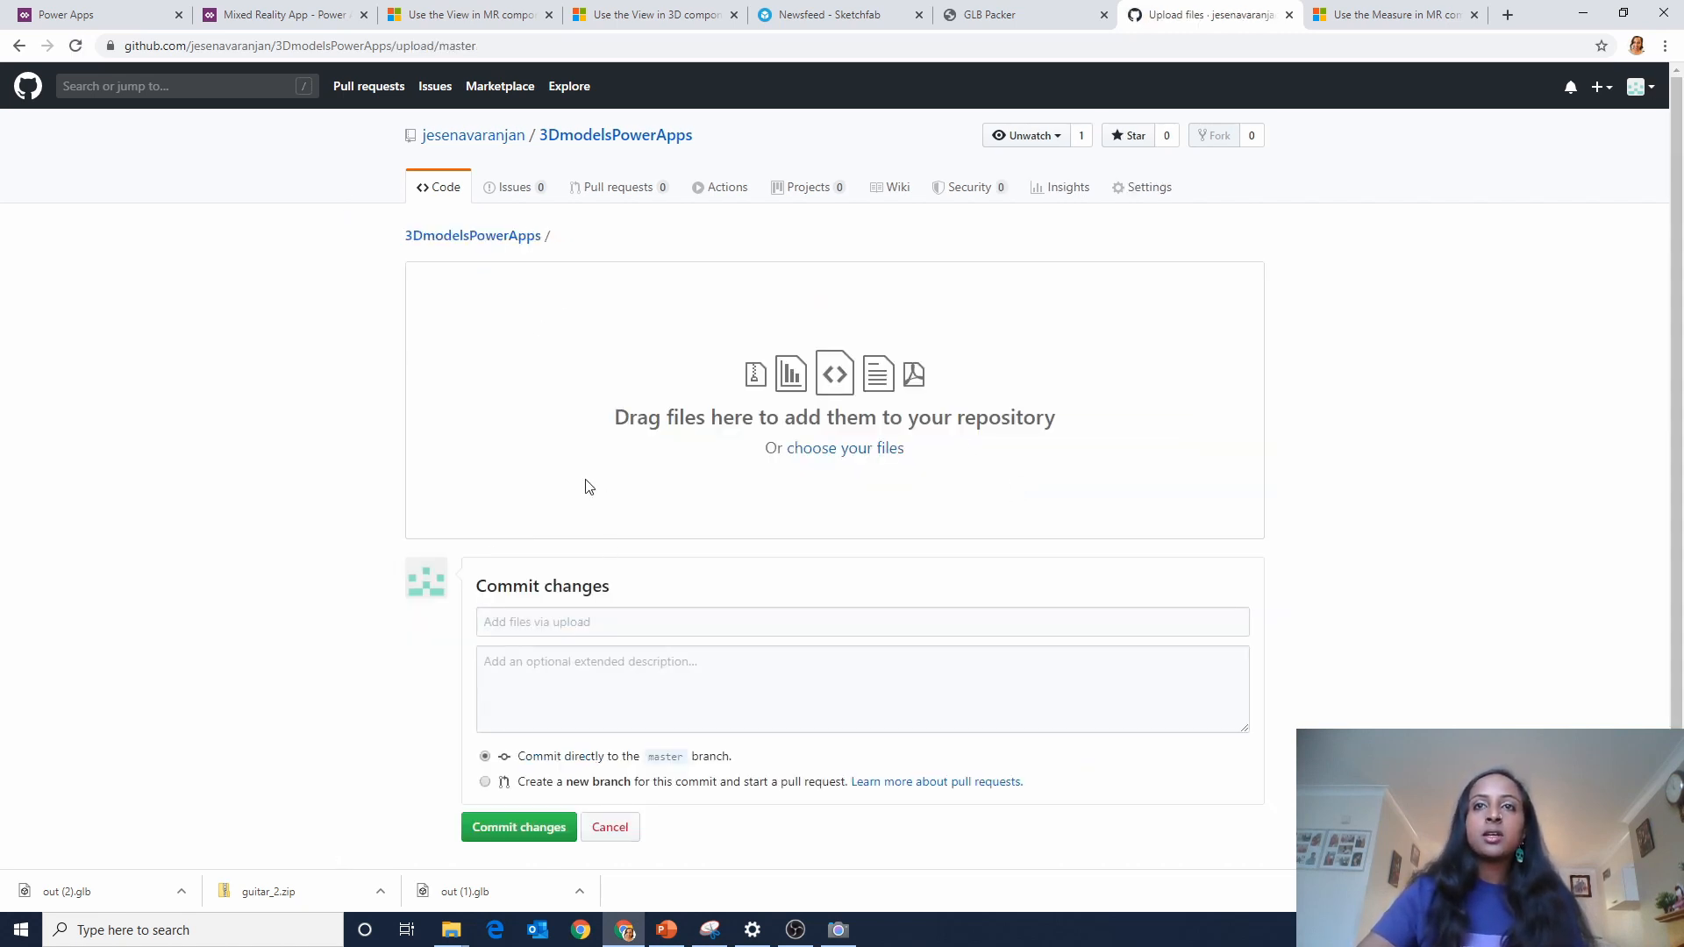
Add guitar.glb from Downloads to the repository upload and commit it directly to the master branch.
{"action": "mouse_move", "coordinate": [451, 930]}
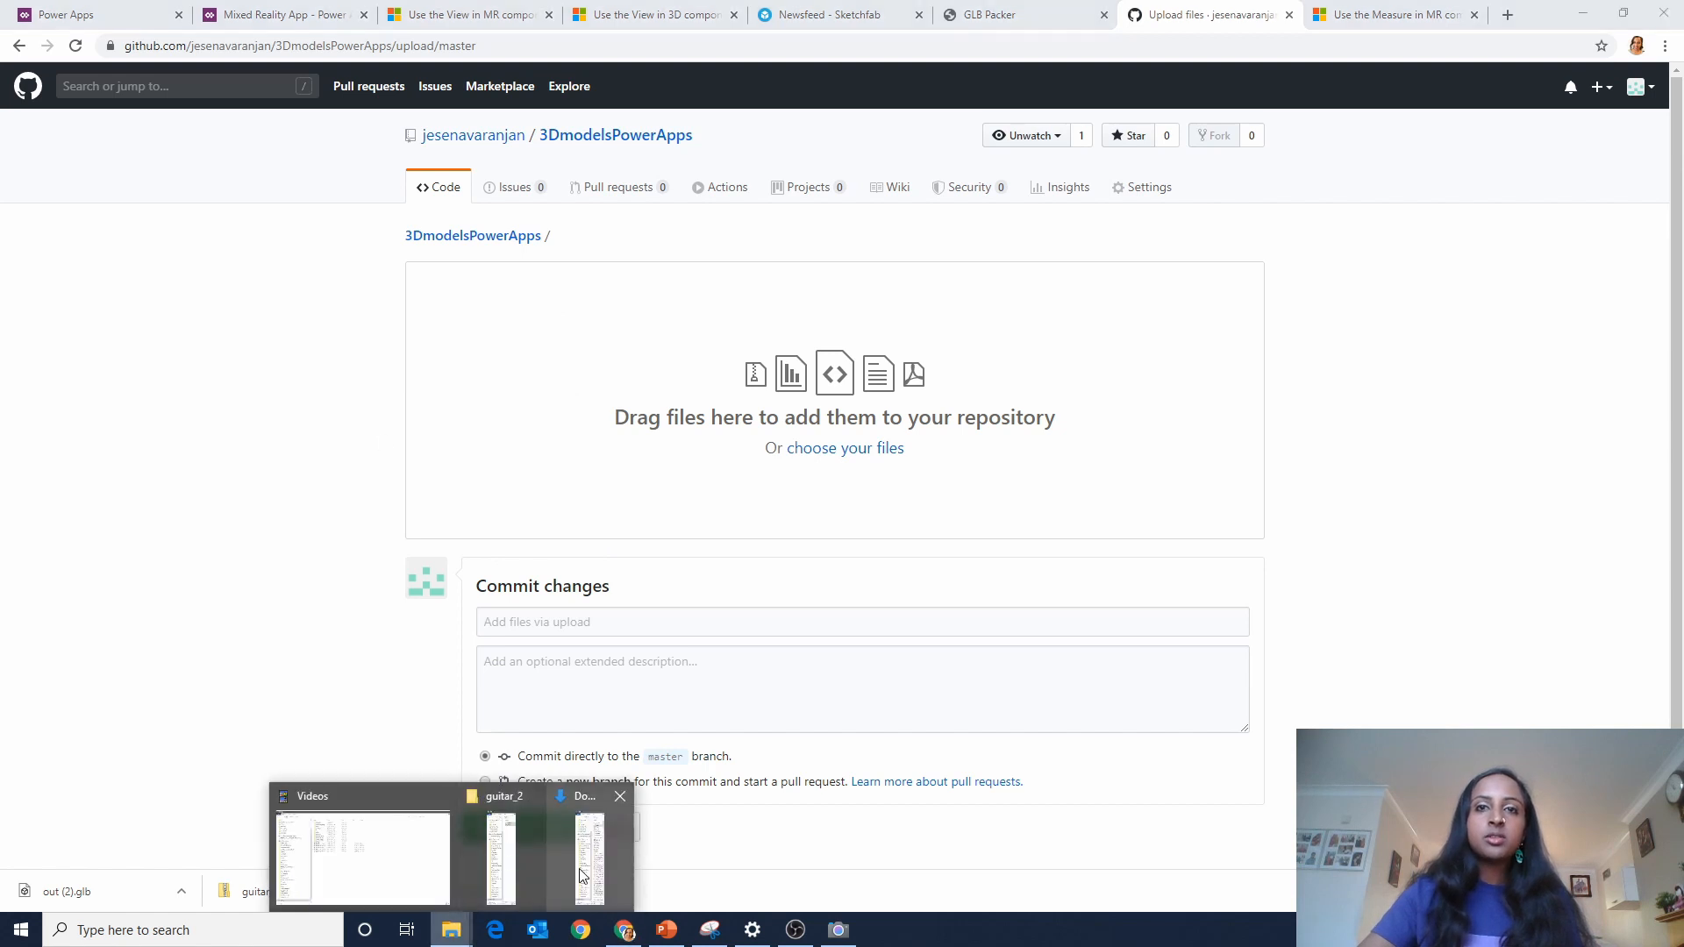
{"action": "left_click", "coordinate": [589, 841]}
{"action": "left_click_drag", "start_coordinate": [261, 146], "coordinate": [631, 386]}
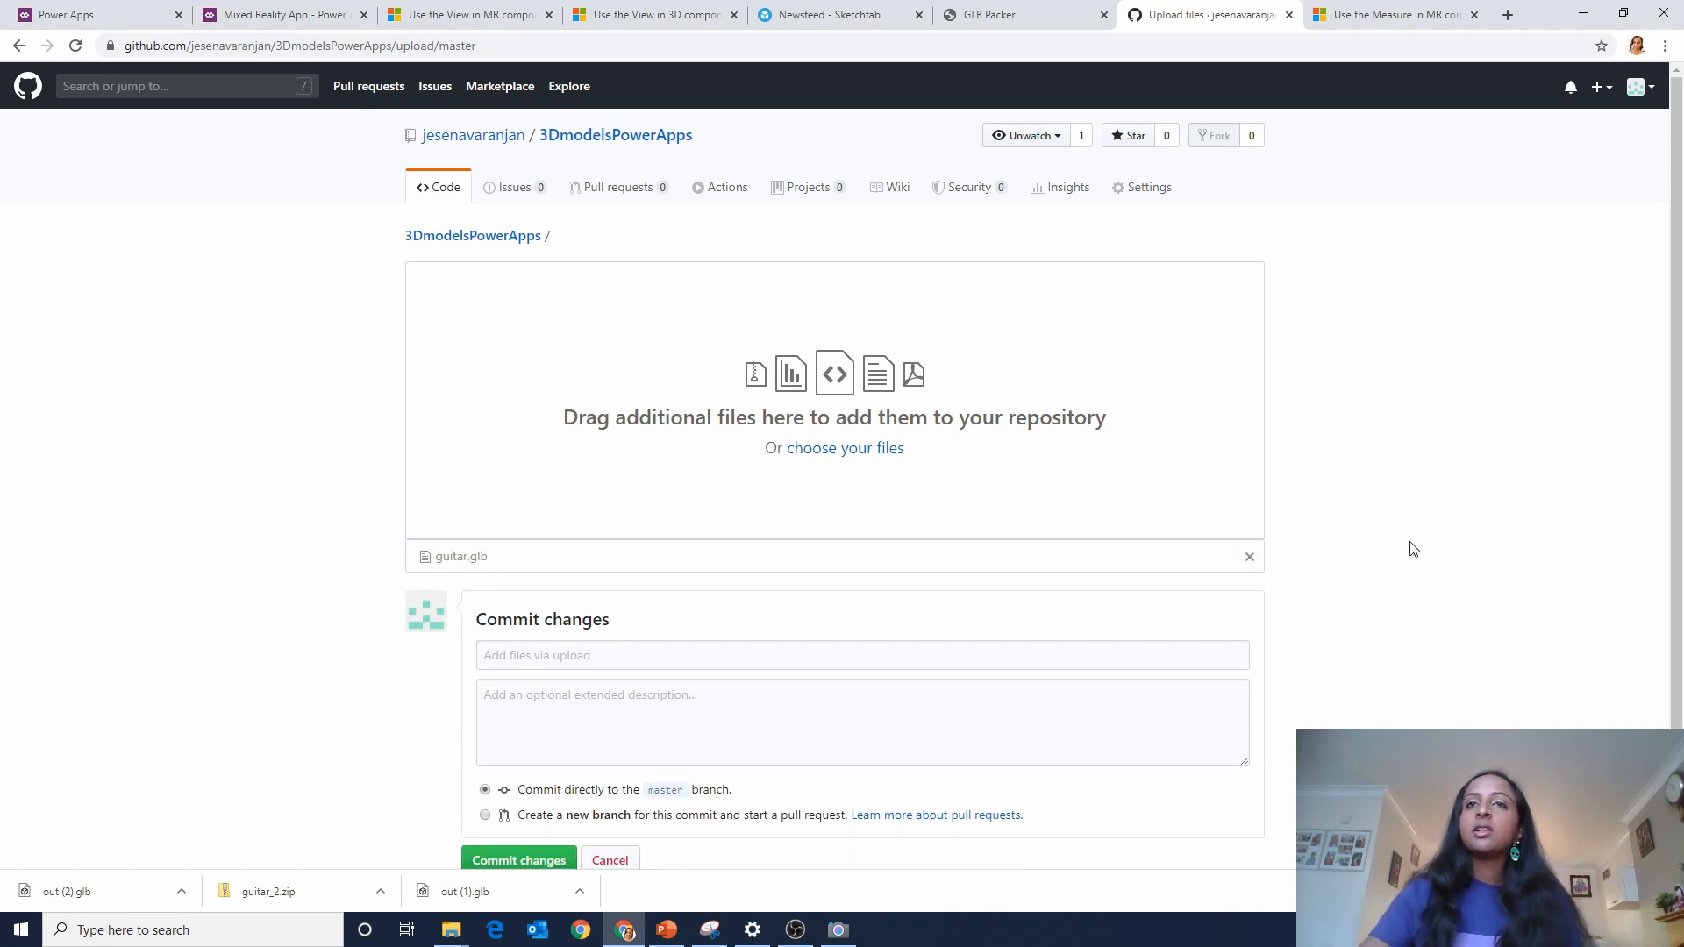
{"action": "scroll", "coordinate": [652, 779], "scroll_direction": "down", "scroll_amount": 2}
{"action": "left_click", "coordinate": [568, 732]}
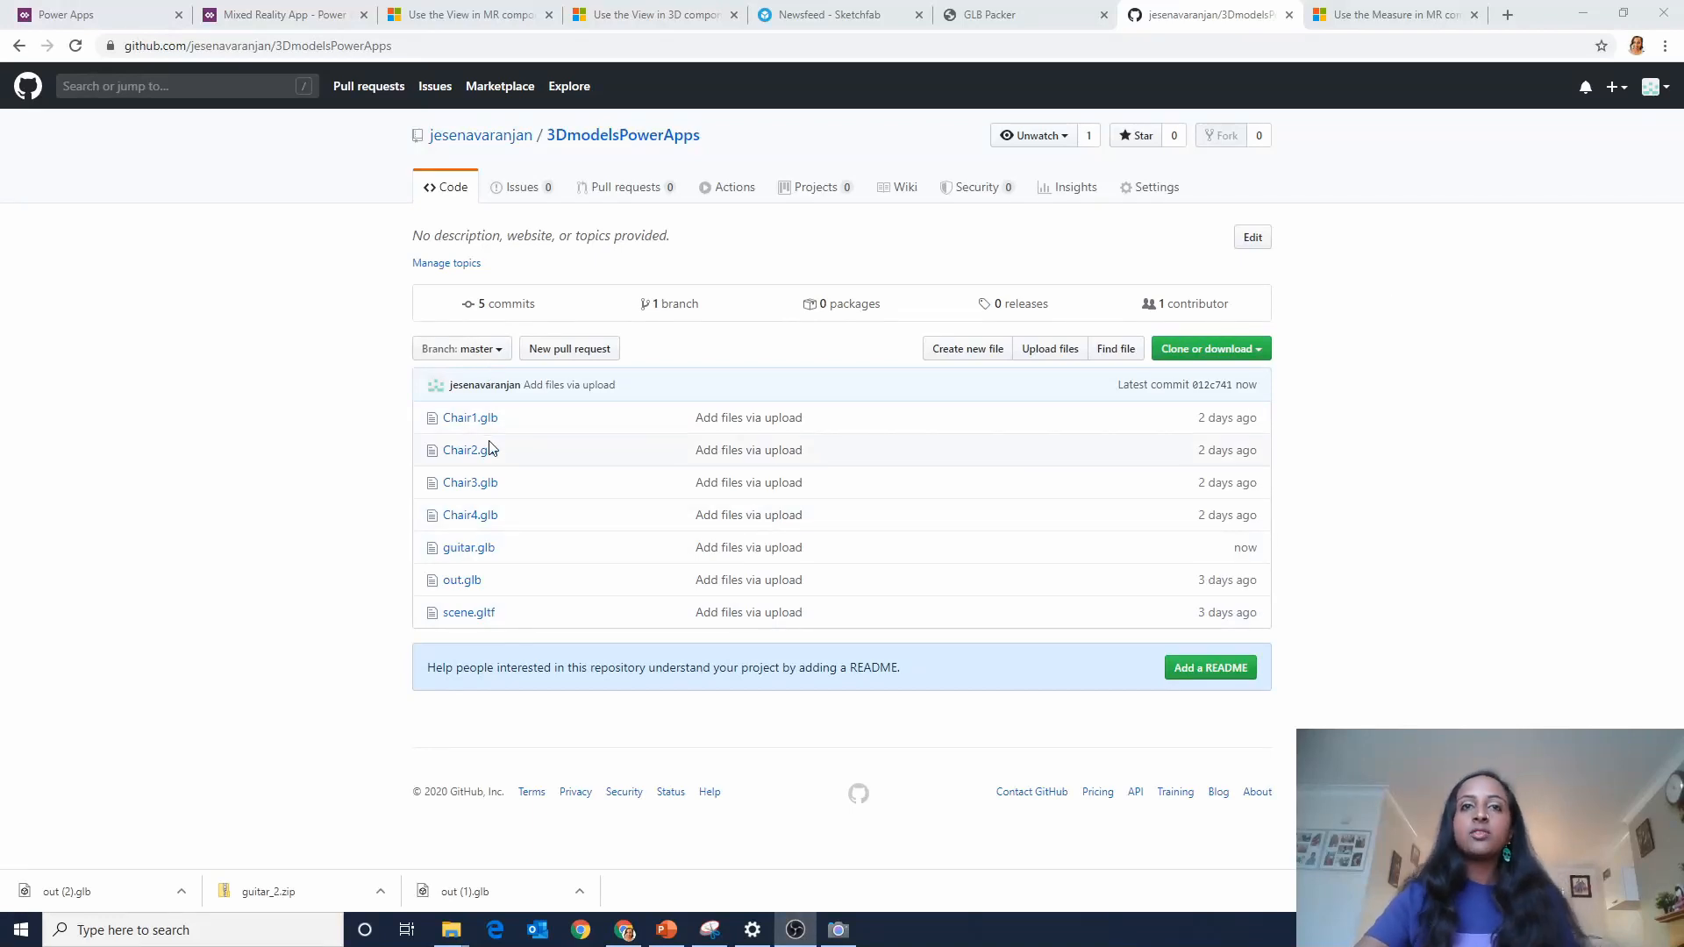
Switch to the Power Apps list and create a blank canvas app with the phone layout.
{"action": "left_click", "coordinate": [121, 12]}
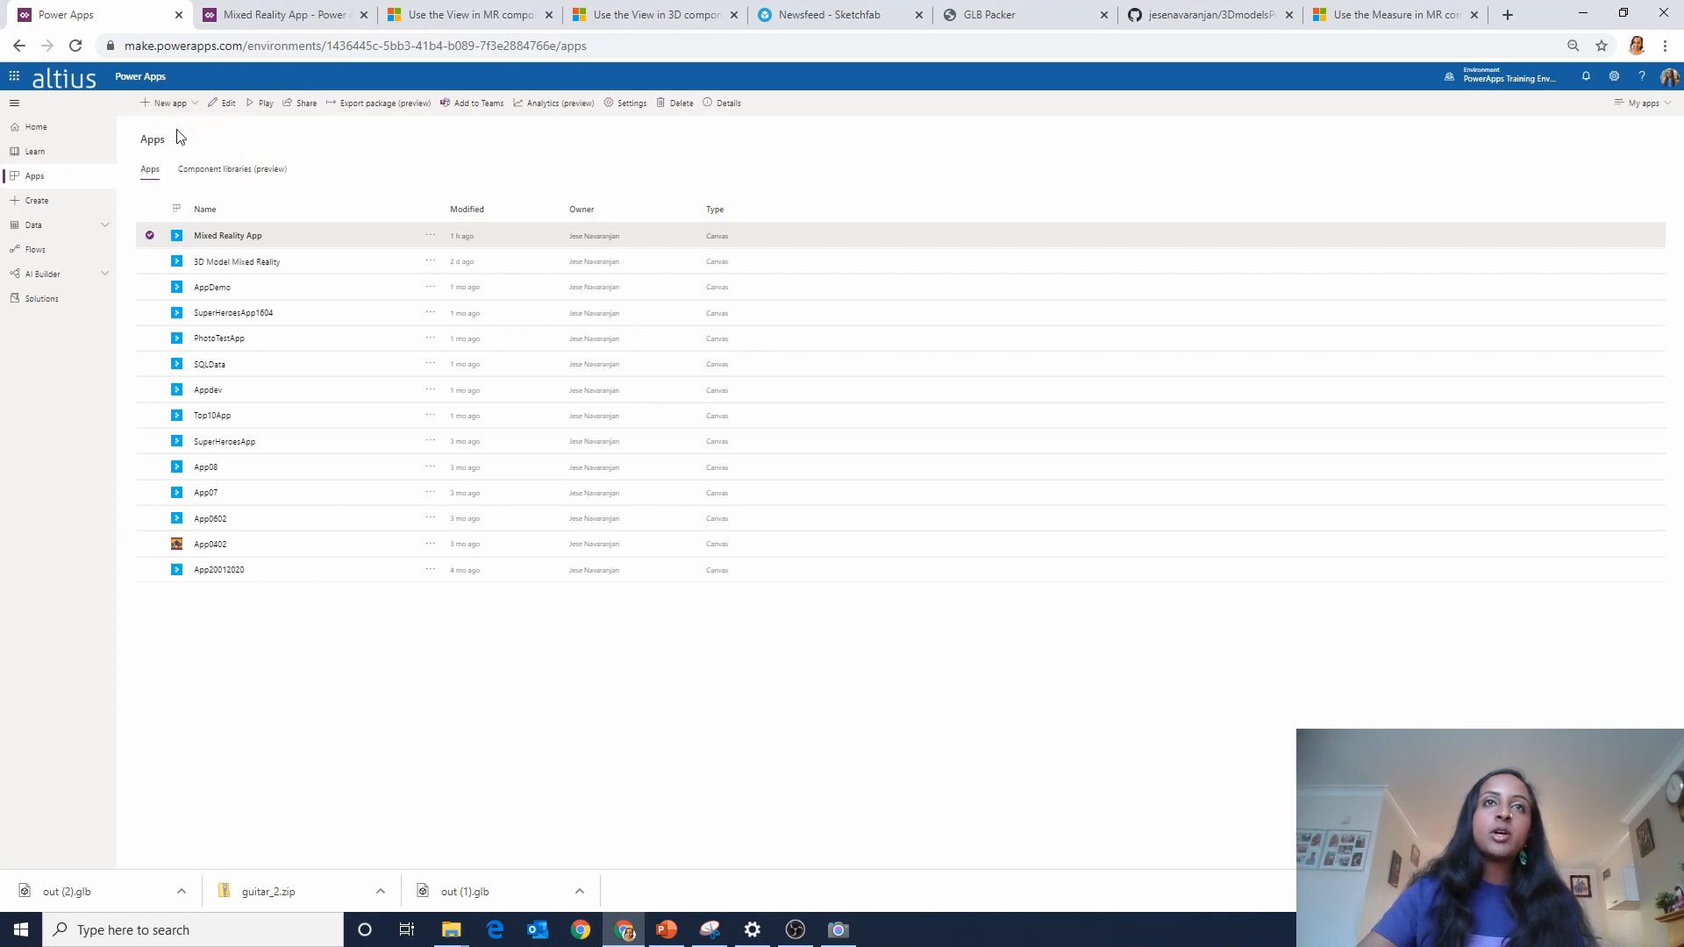
{"action": "left_click", "coordinate": [223, 102]}
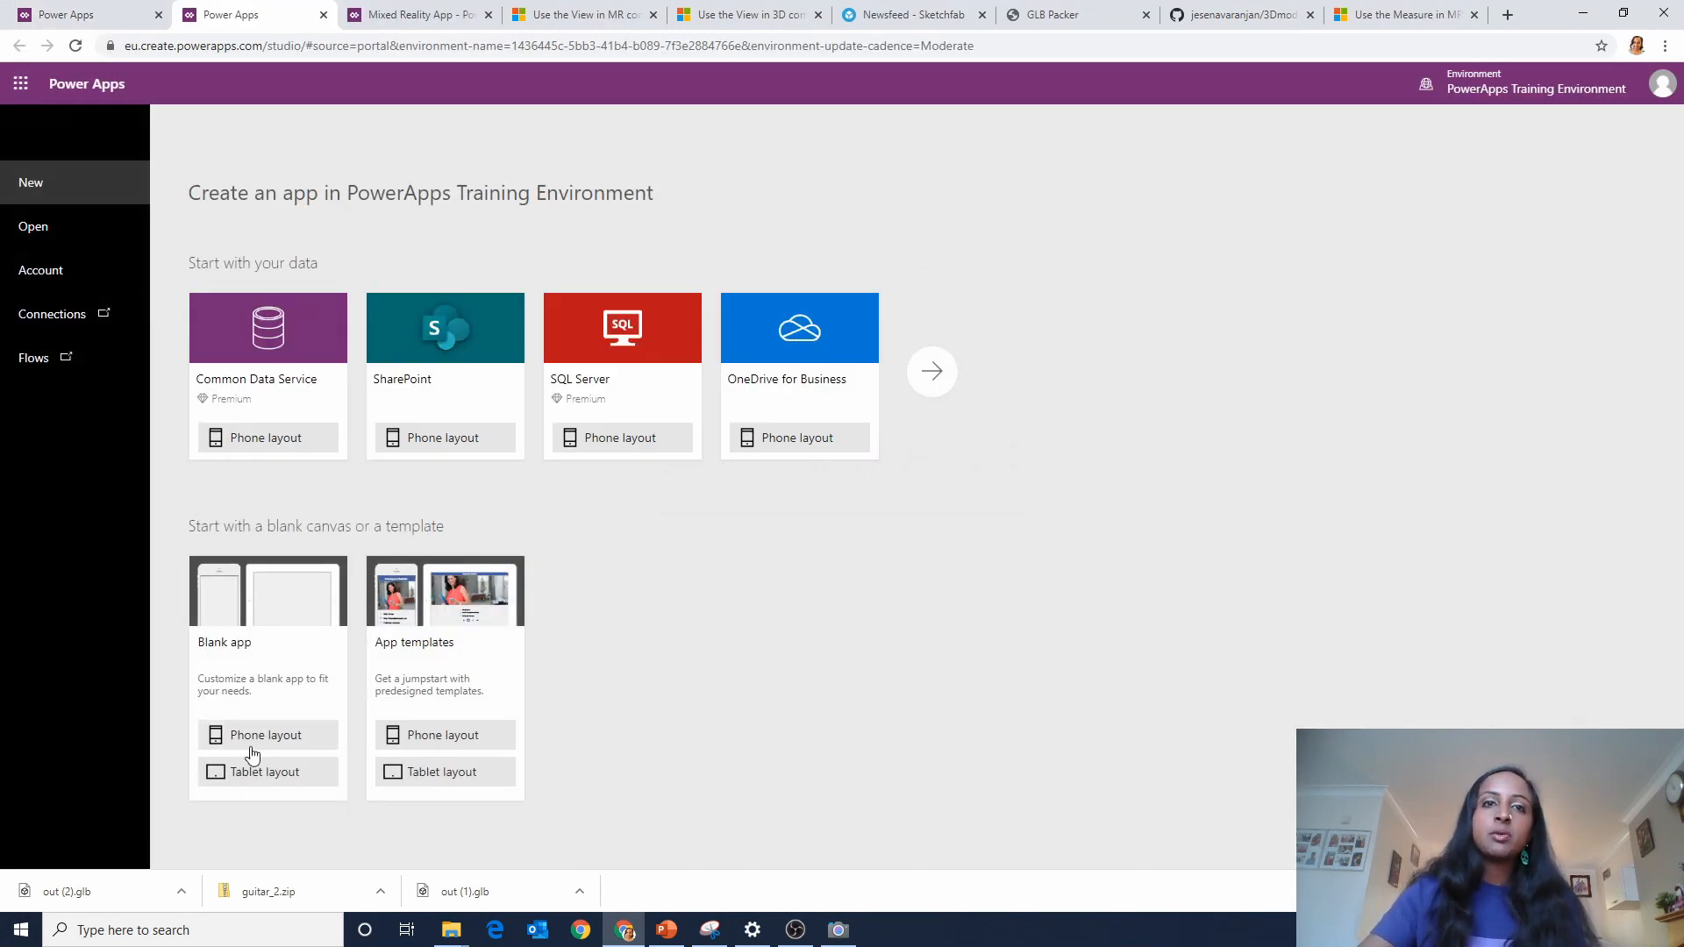
{"action": "left_click", "coordinate": [252, 746]}
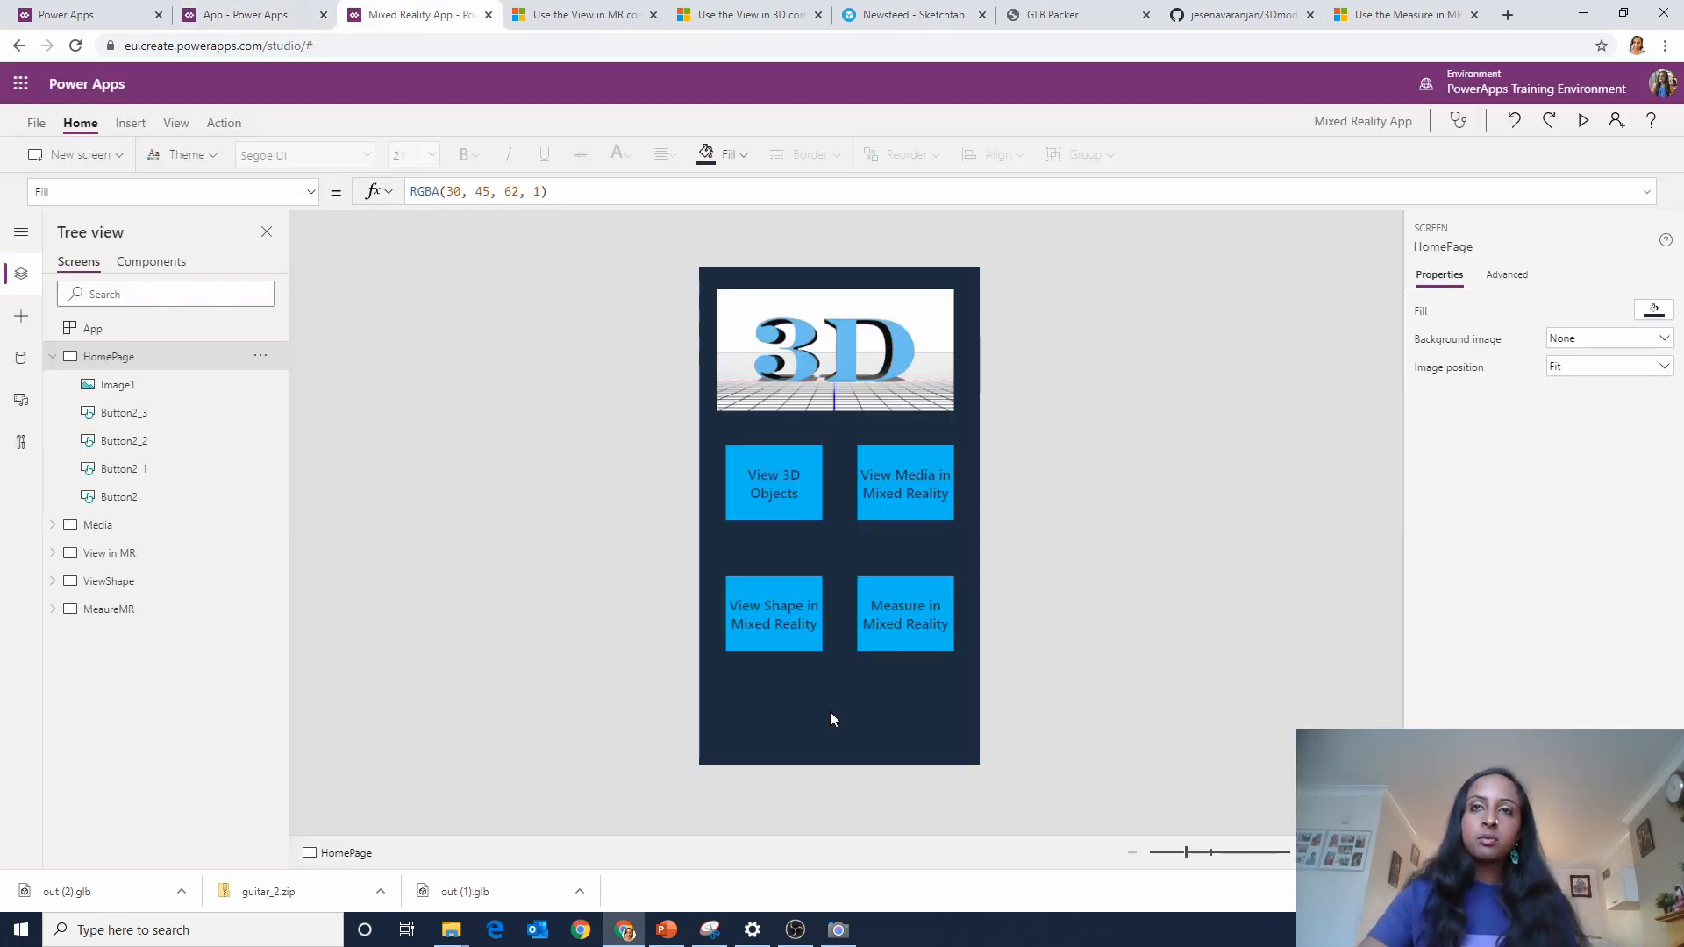
Copy the image and four buttons from the Mixed Reality App's HomePage into the new app's Screen1, skipping the welcome dialog.
{"action": "key", "text": "ctrl+a"}
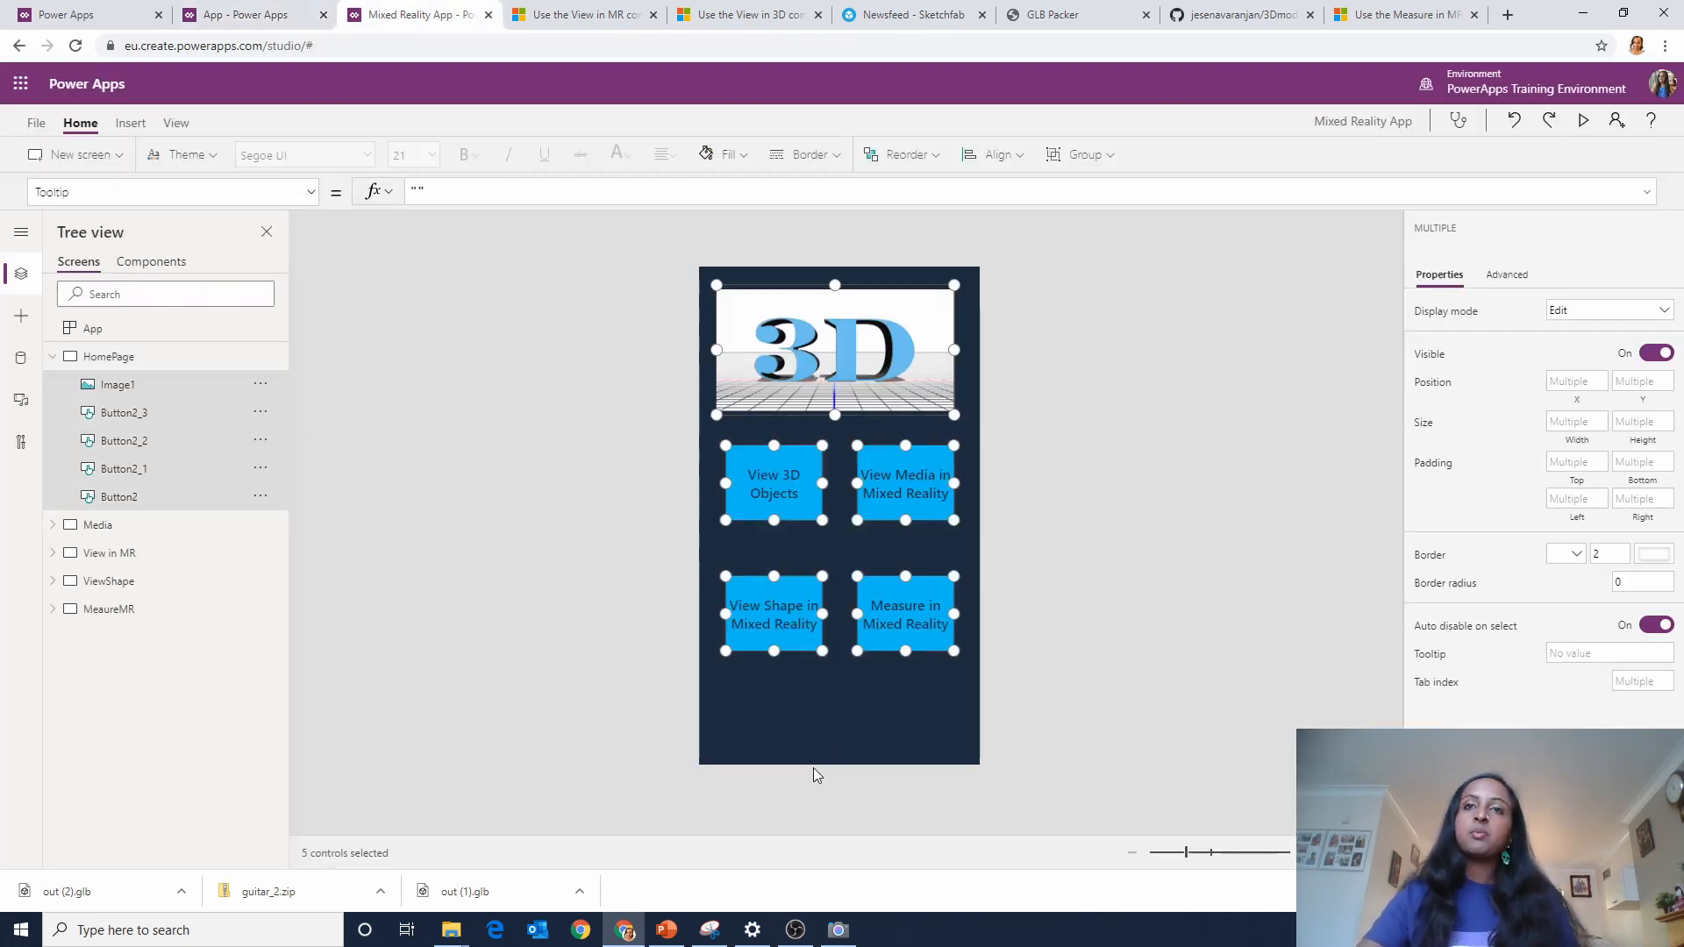
{"action": "left_click", "coordinate": [303, 6]}
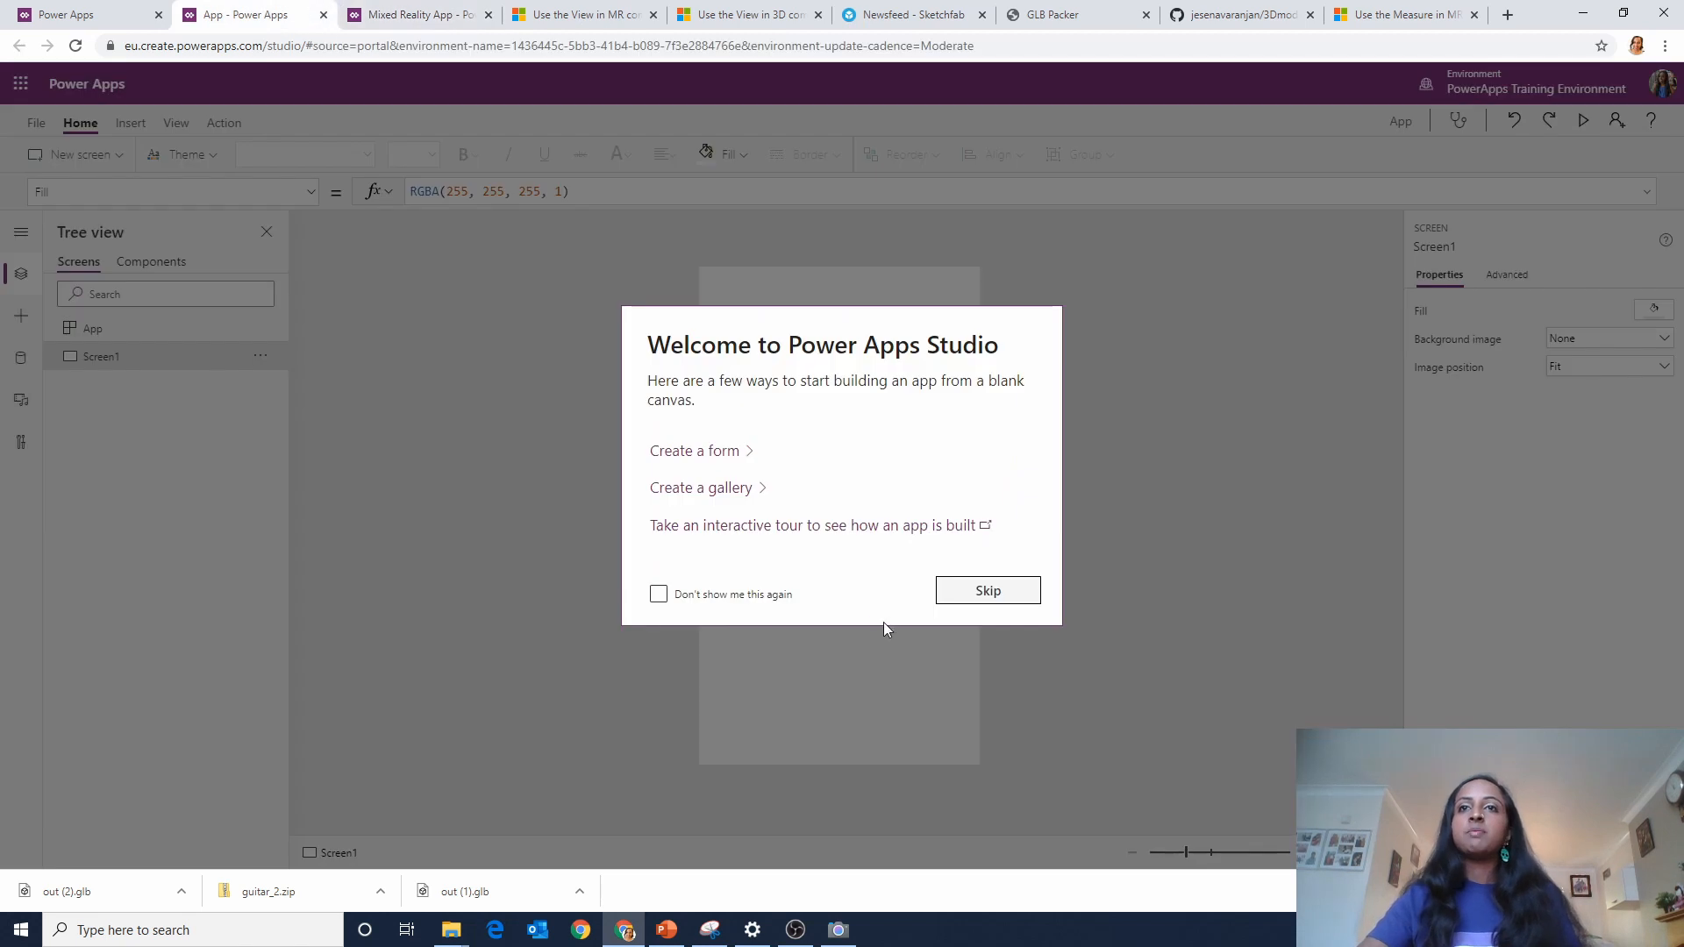
{"action": "left_click", "coordinate": [1015, 602]}
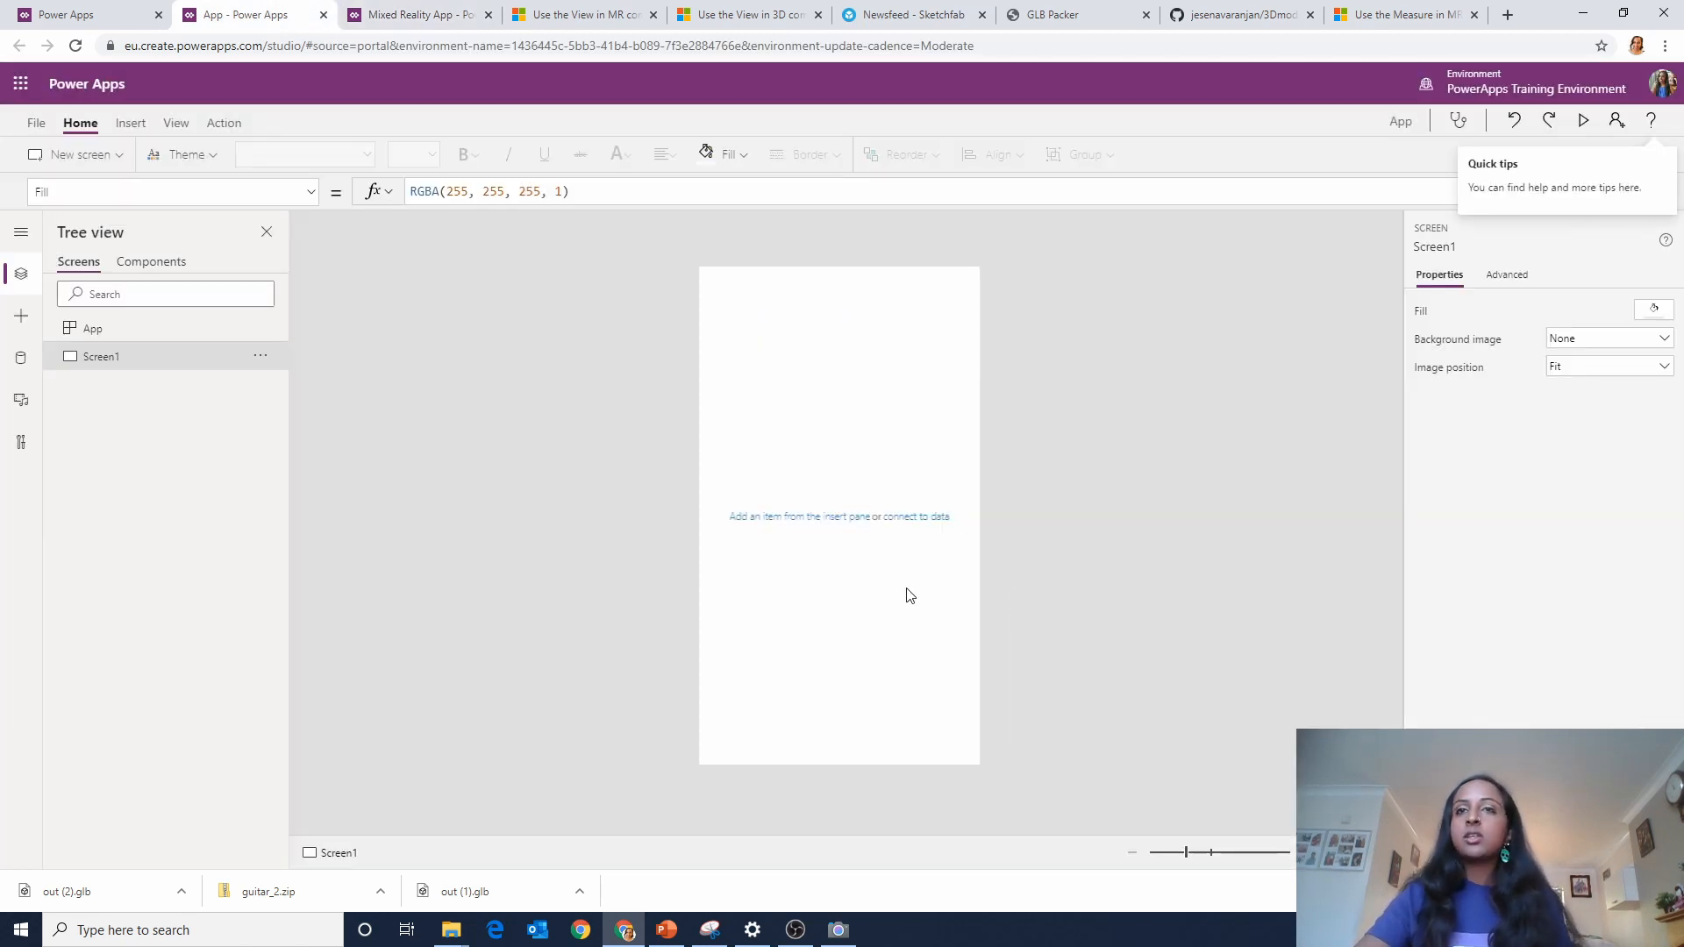
{"action": "key", "text": "ctrl+v"}
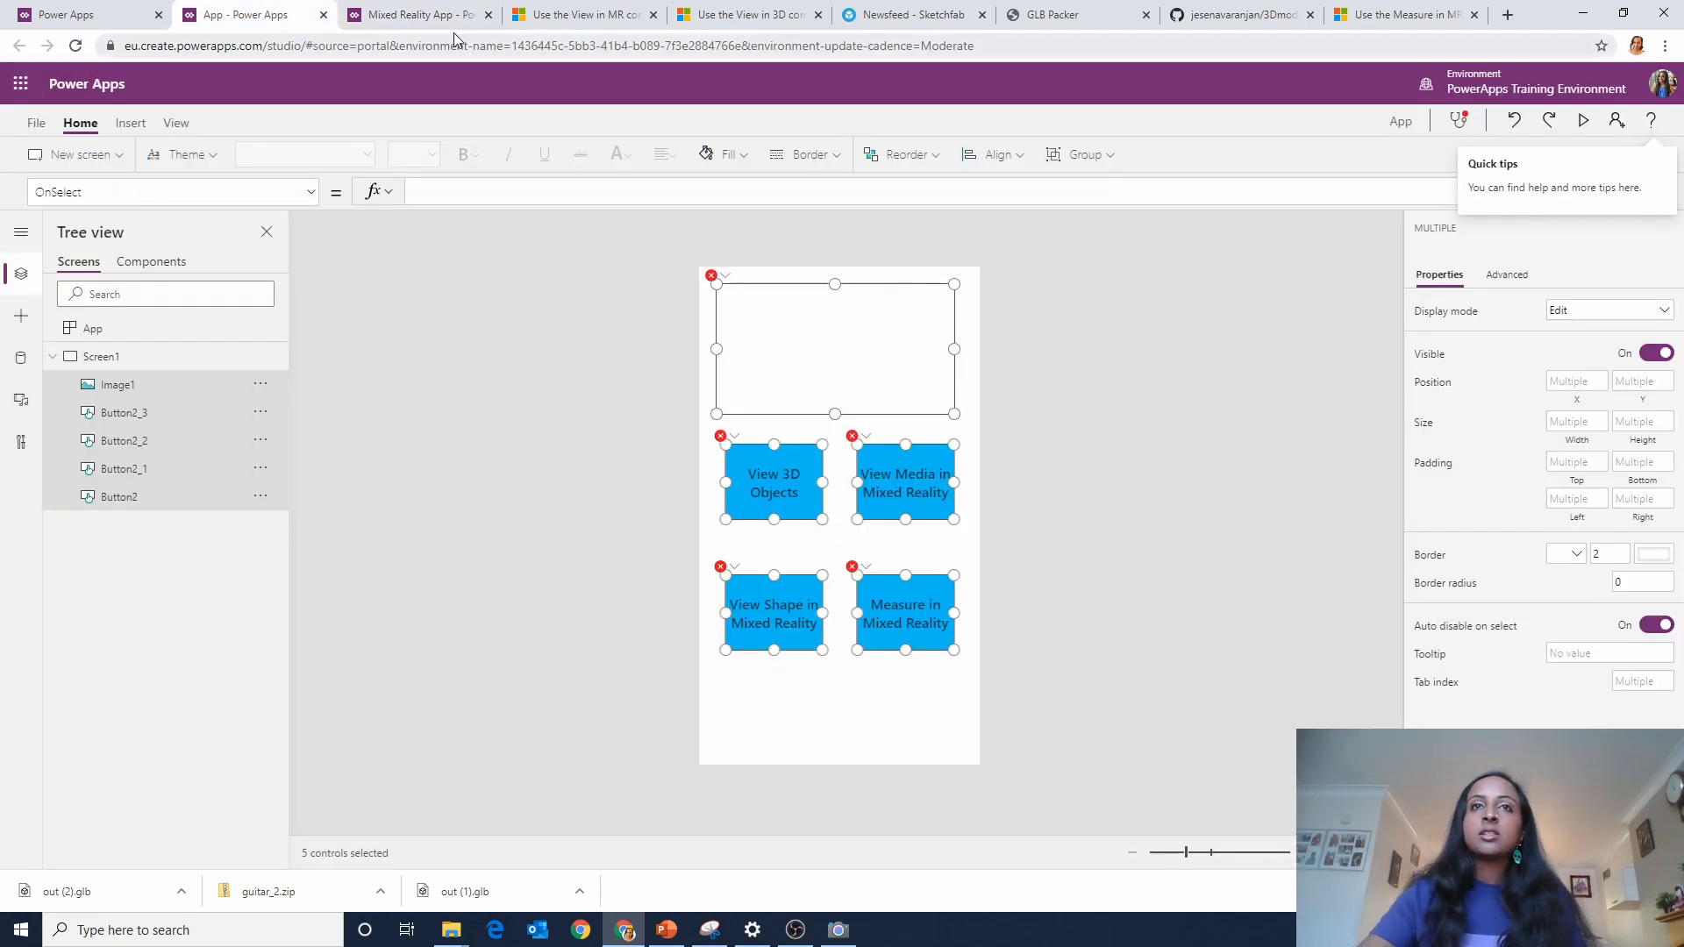
Apply the Steel theme to the new app.
{"action": "left_click", "coordinate": [176, 122]}
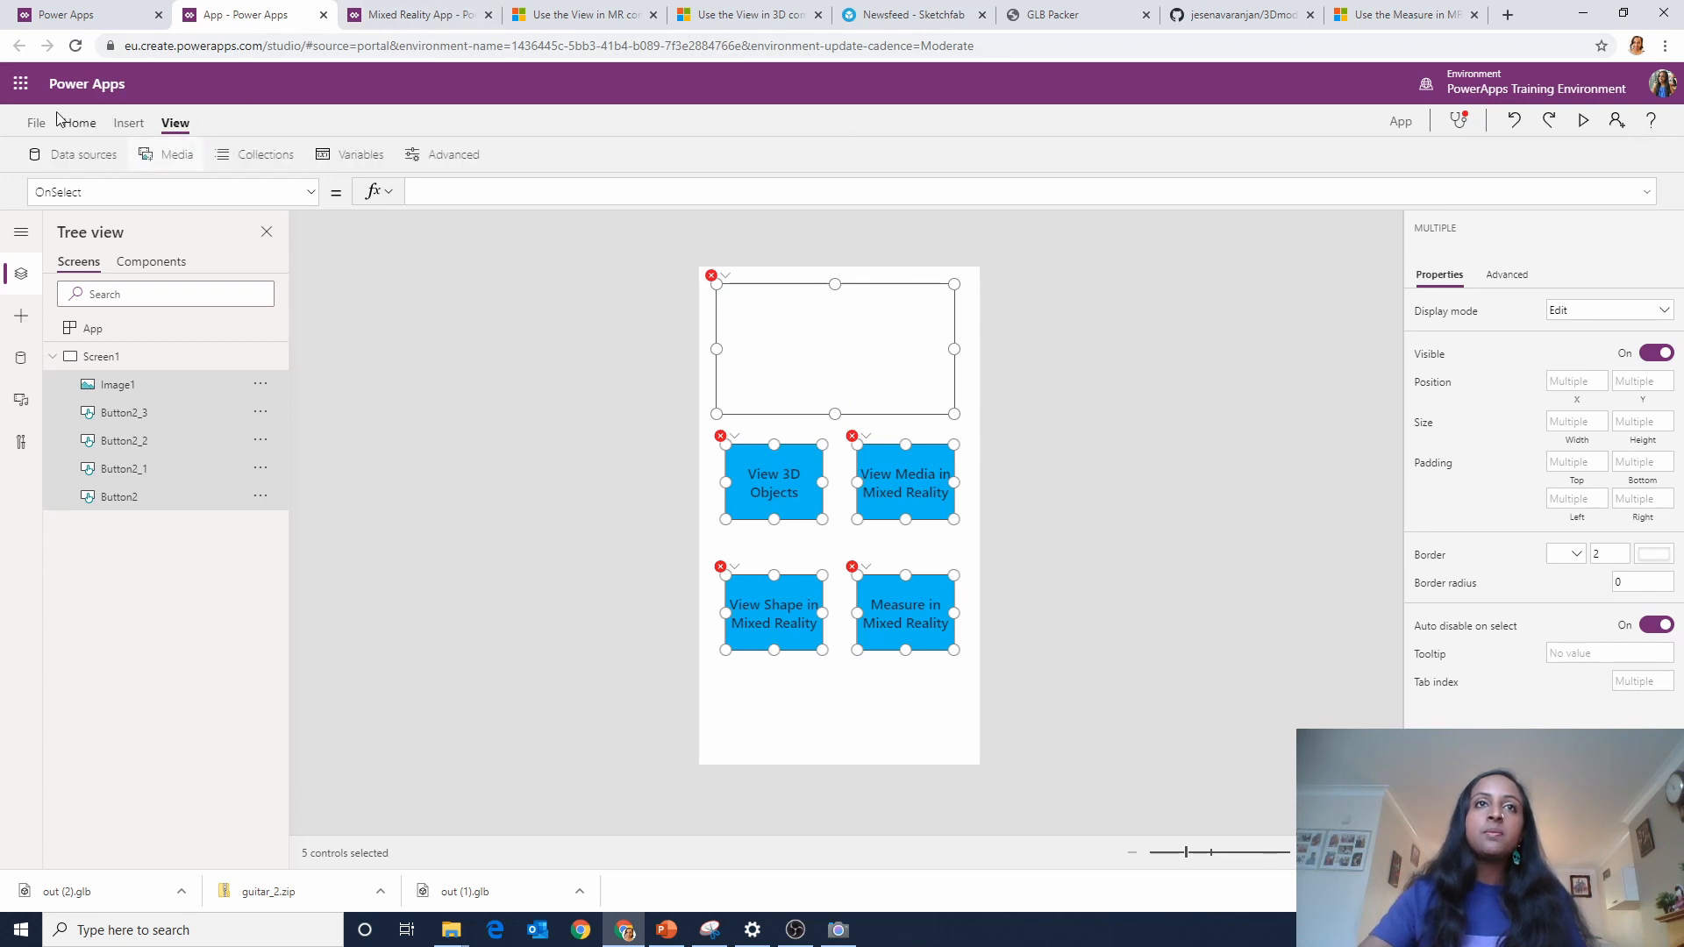
{"action": "left_click", "coordinate": [80, 124]}
{"action": "left_click", "coordinate": [184, 155]}
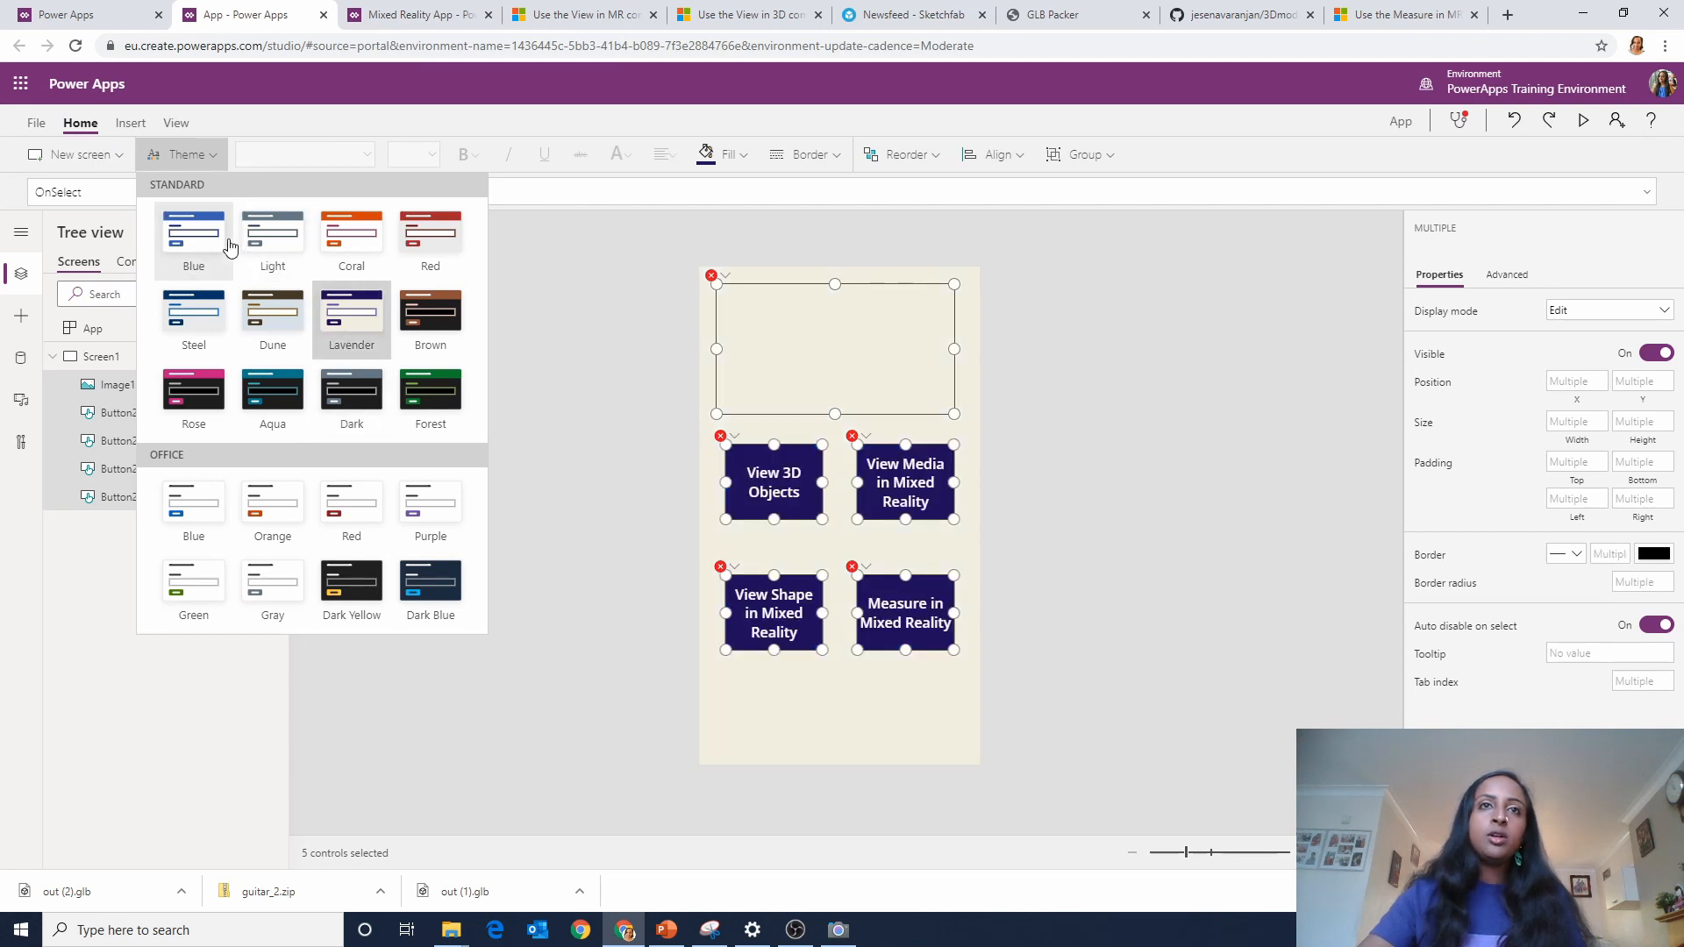
{"action": "left_click", "coordinate": [202, 323]}
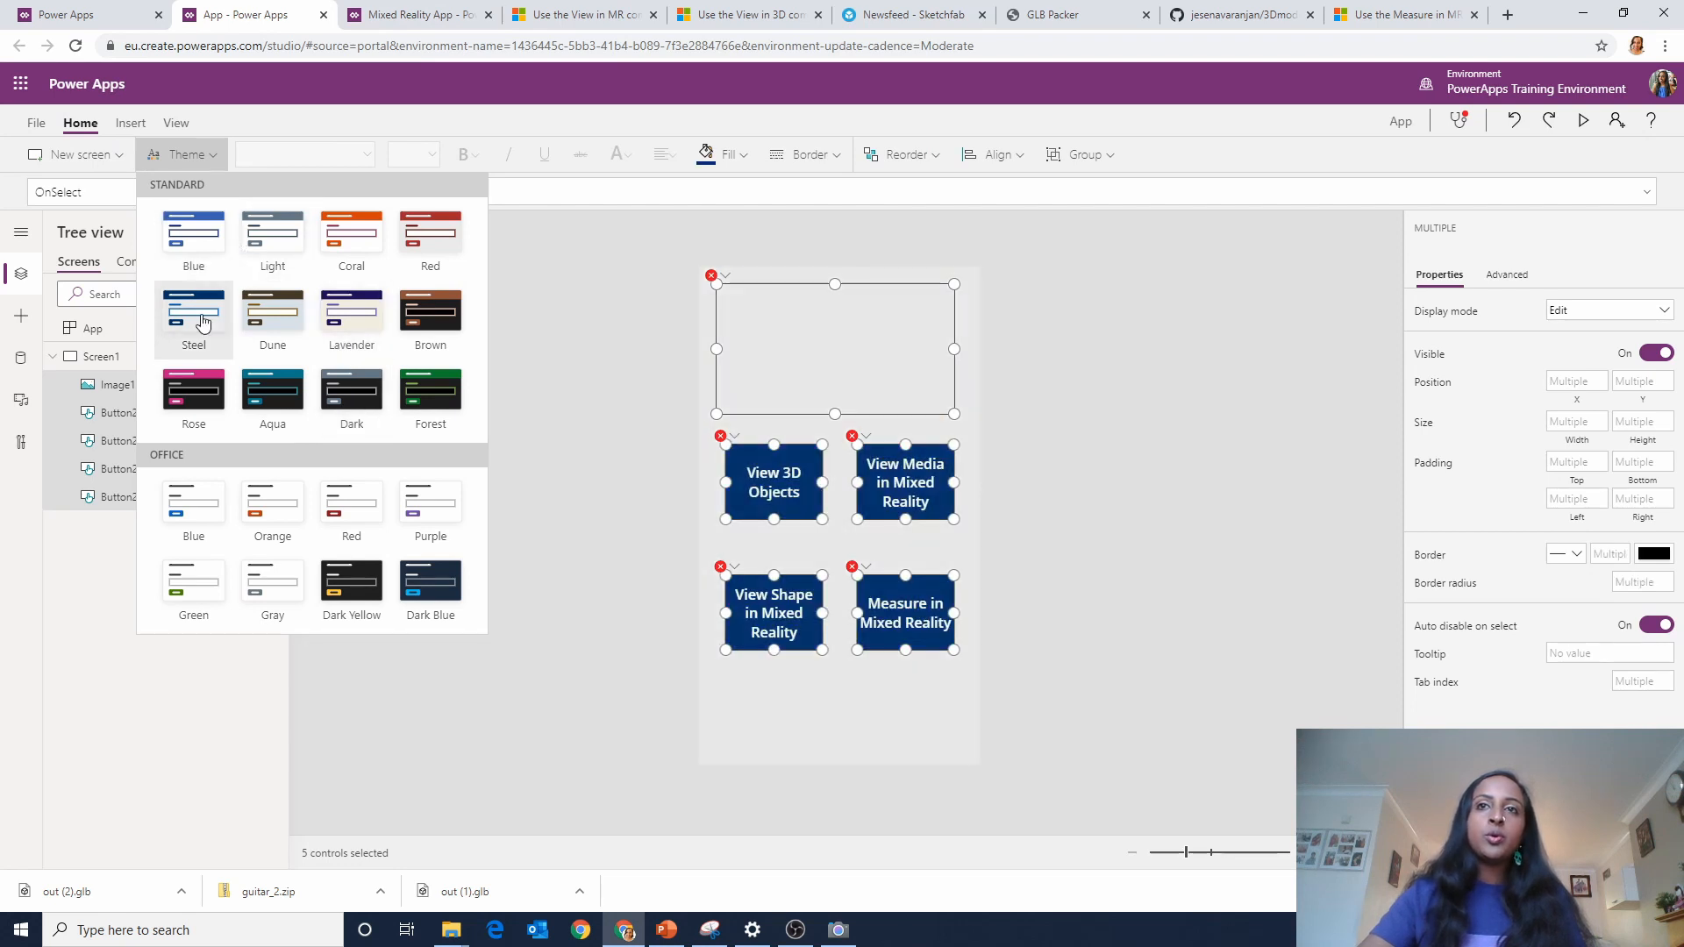
{"action": "left_click", "coordinate": [1107, 424]}
Set the empty image above the buttons to the 3d picture file from the Desktop.
{"action": "left_click", "coordinate": [801, 334]}
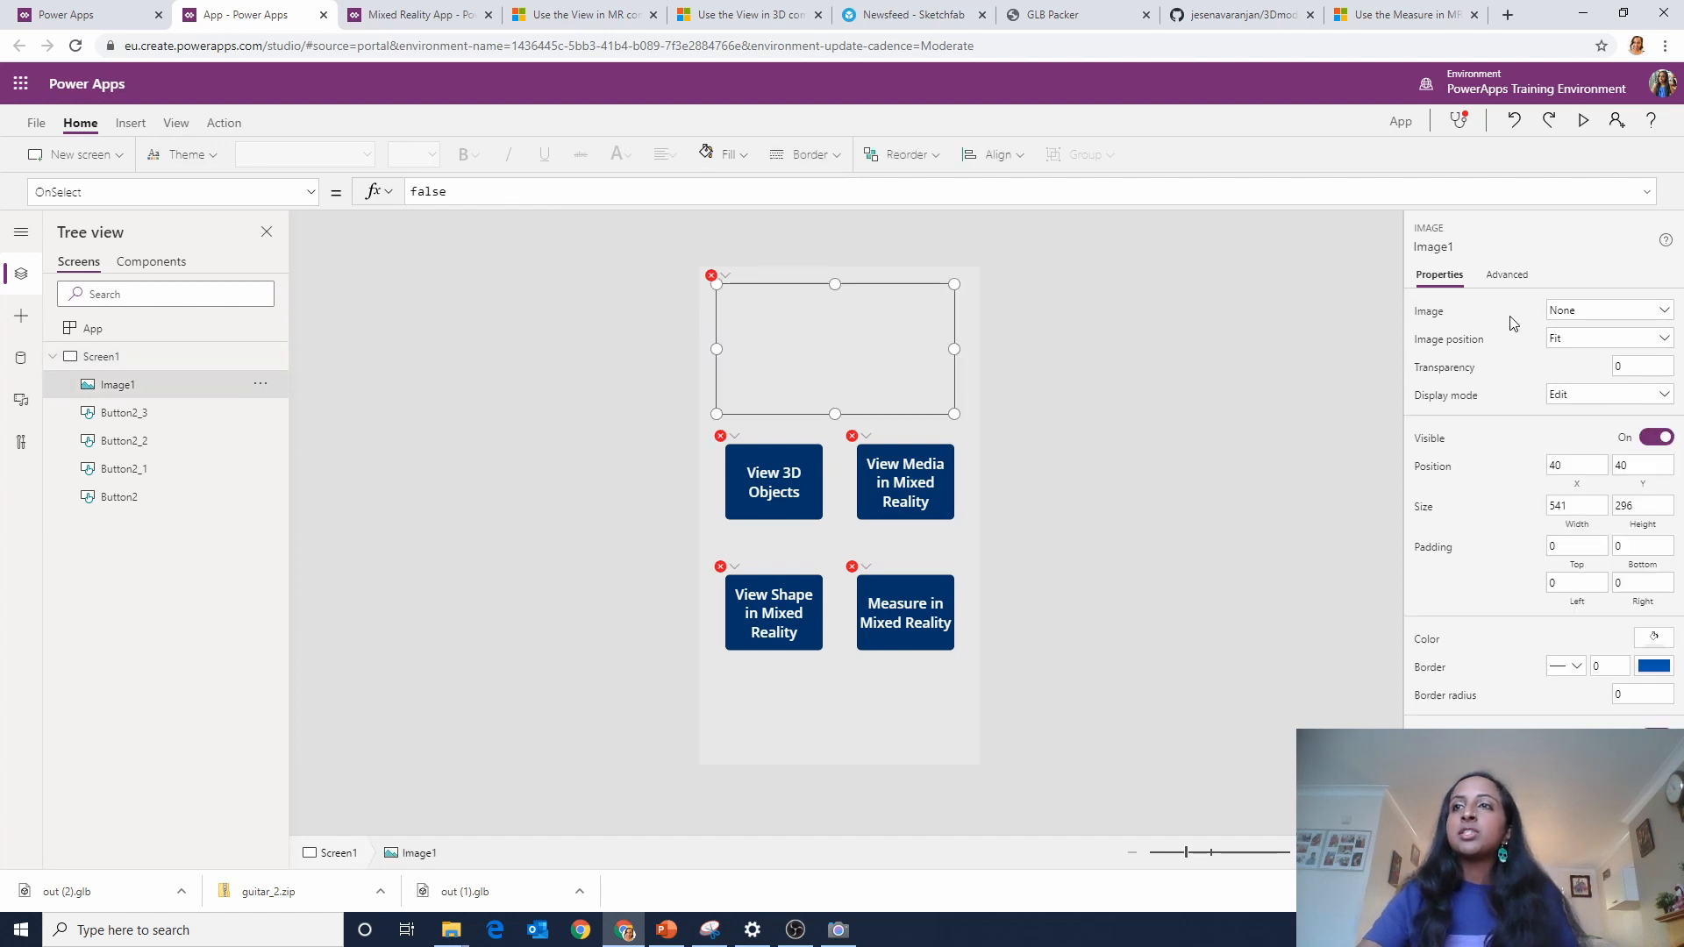
{"action": "left_click", "coordinate": [1598, 314]}
{"action": "left_click", "coordinate": [1594, 347]}
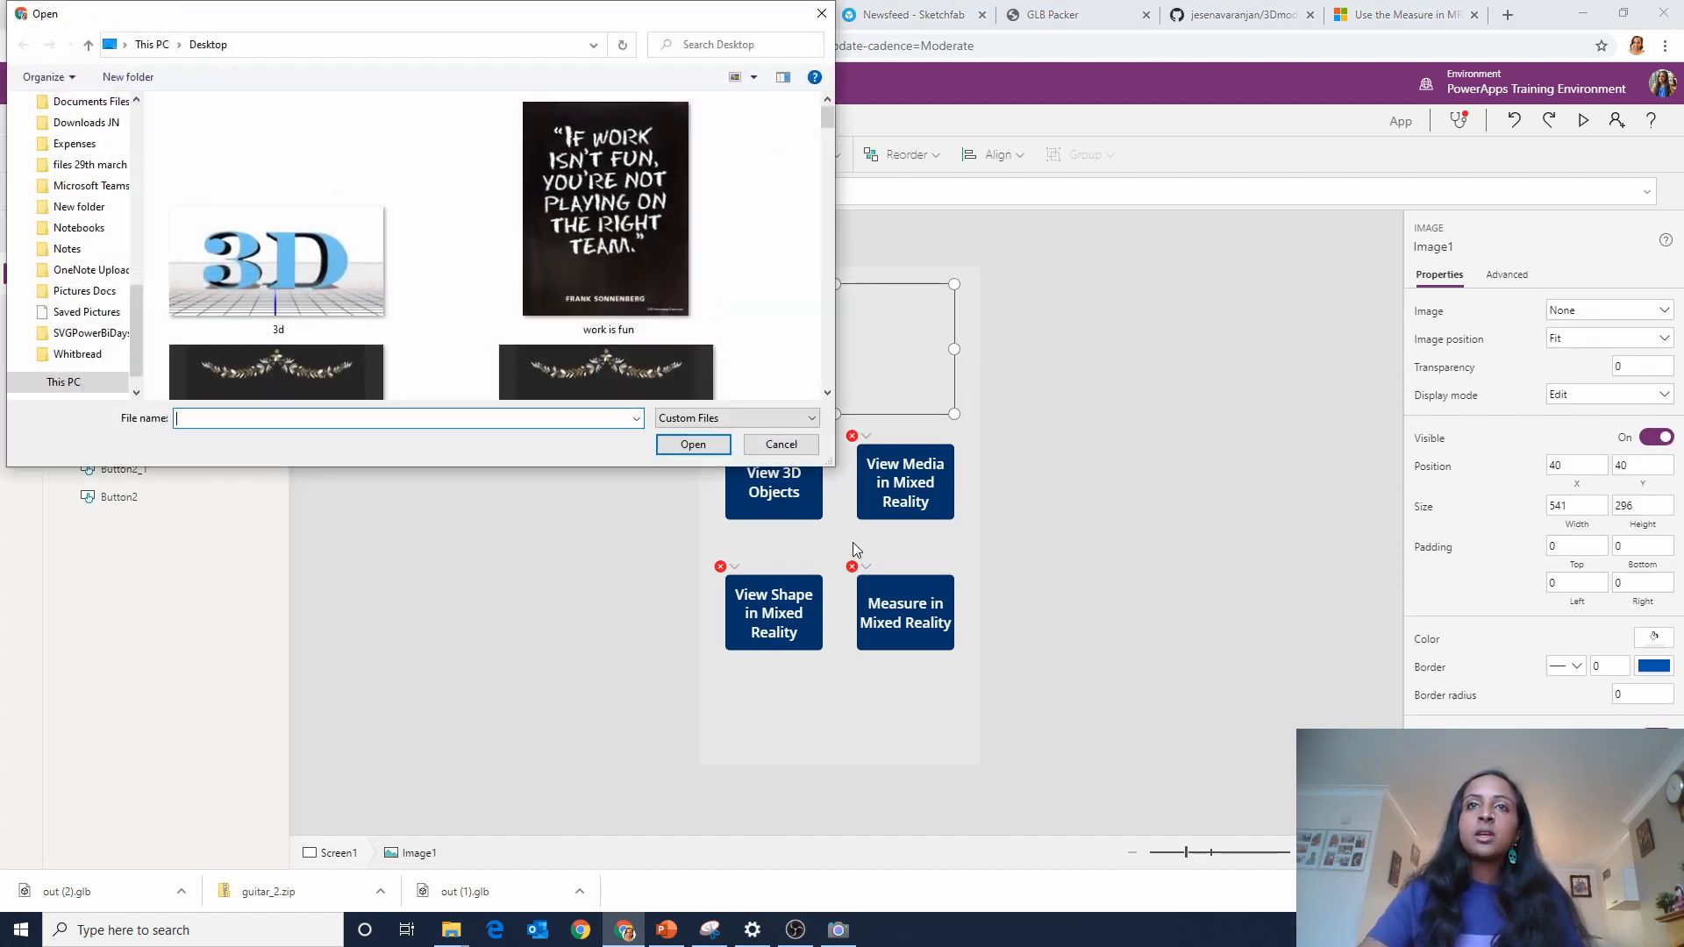
{"action": "double_click", "coordinate": [308, 284]}
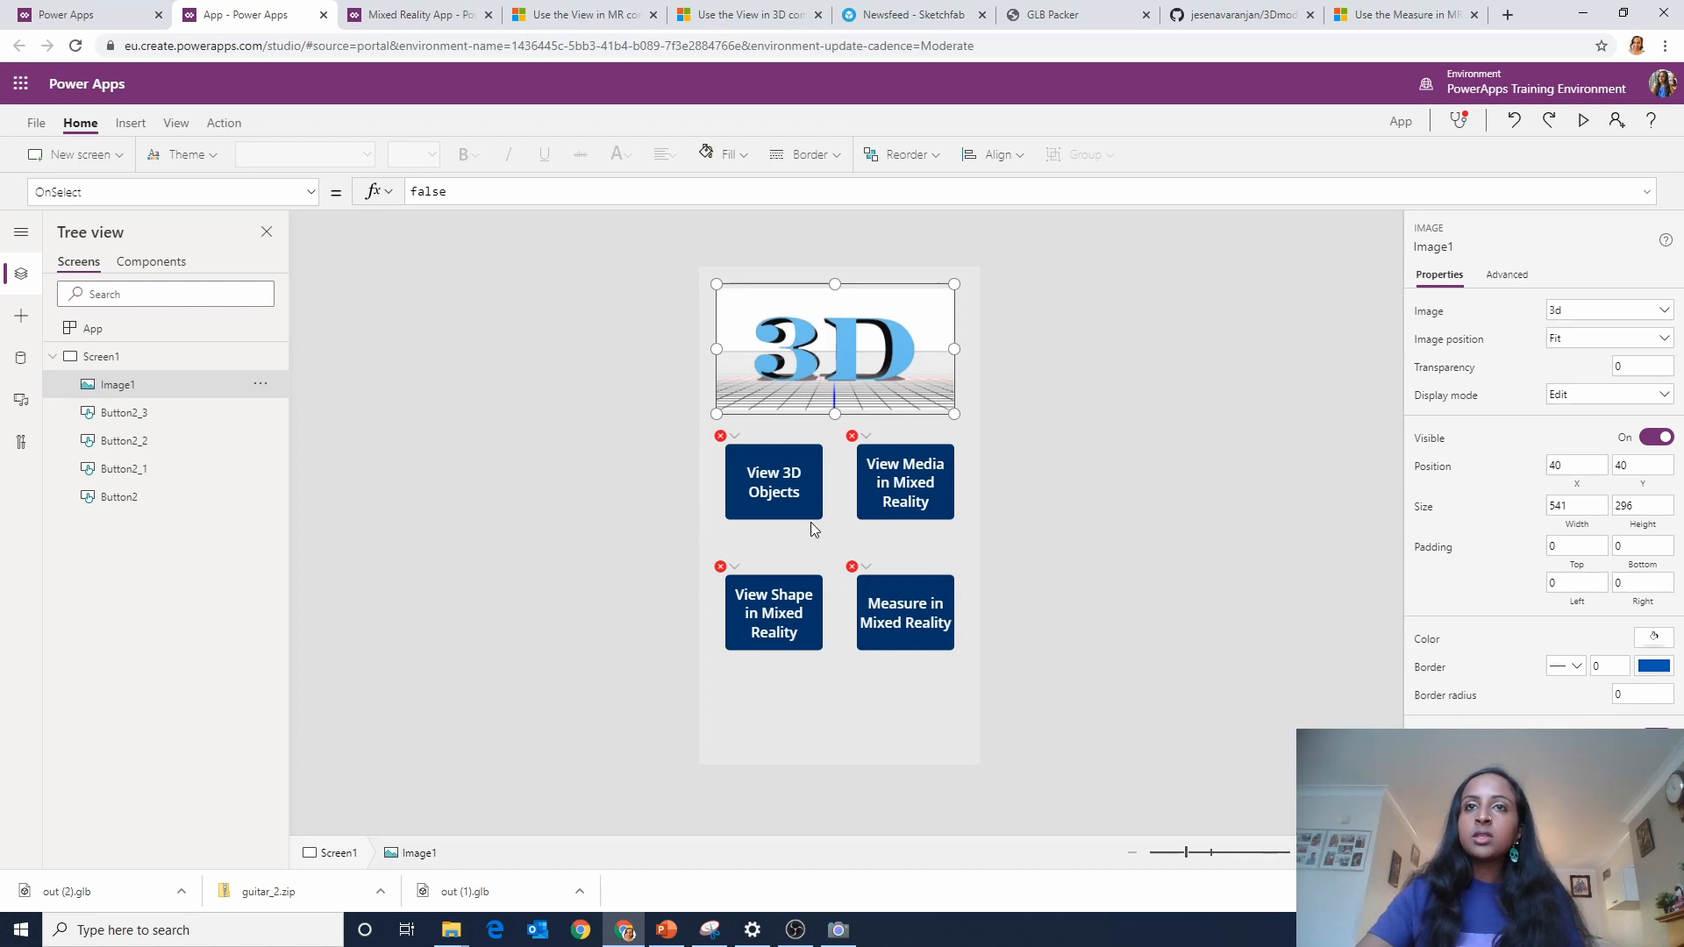
Rename Screen1 as Homepage.
{"action": "left_click", "coordinate": [808, 516]}
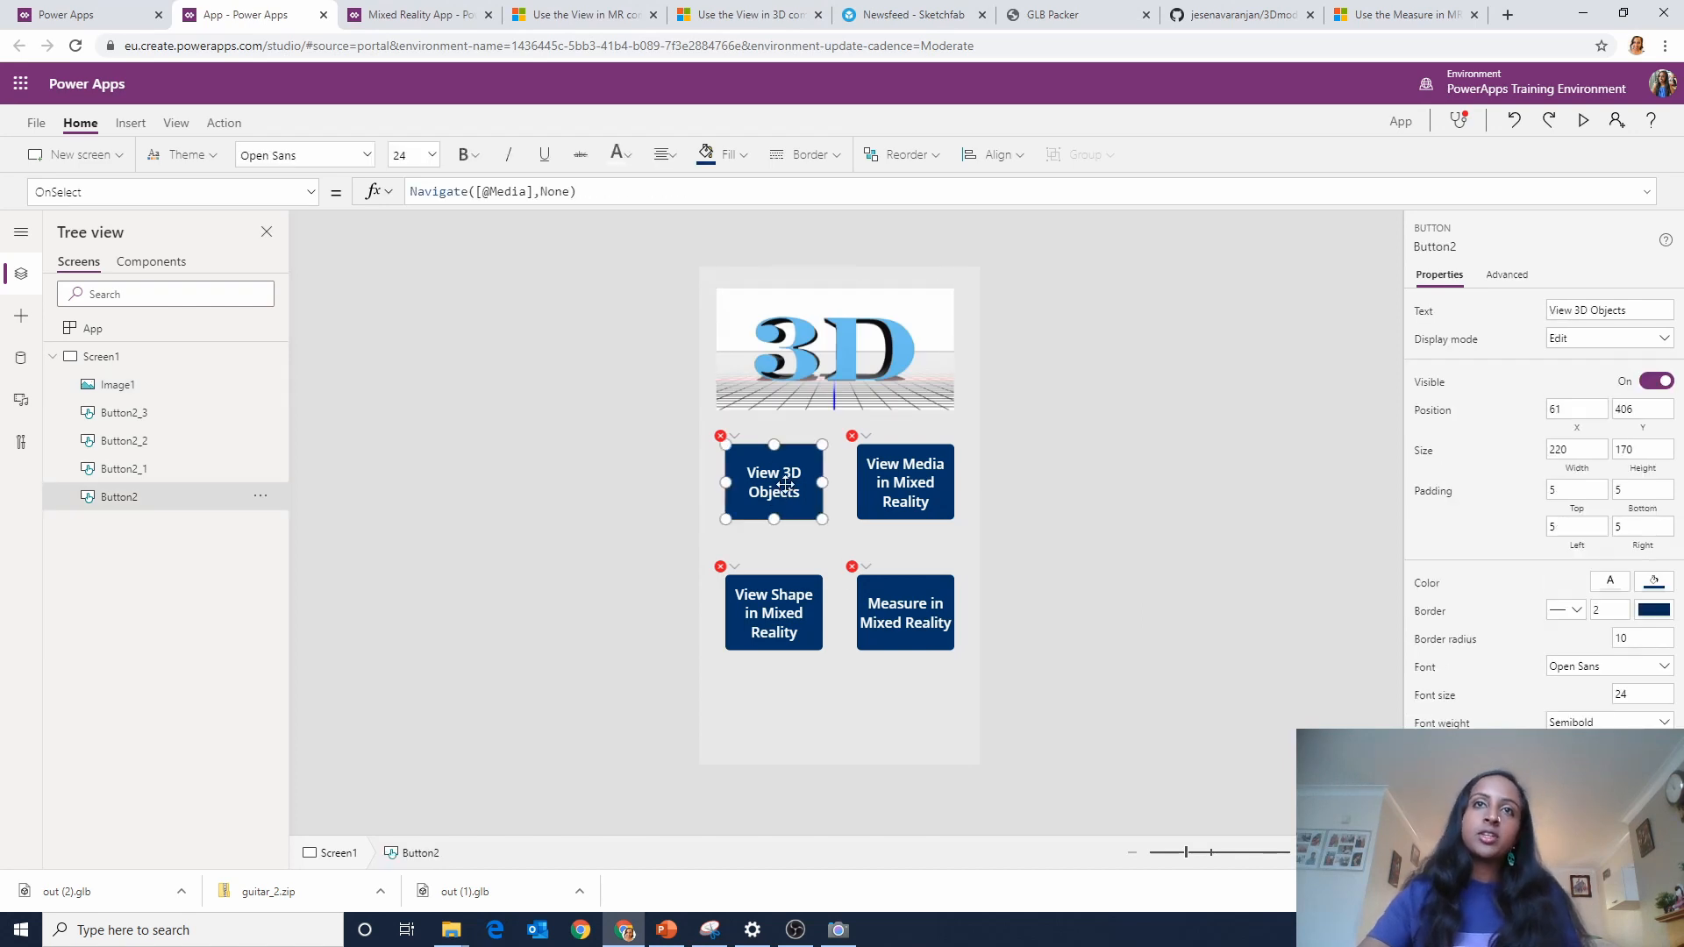
{"action": "left_click", "coordinate": [53, 357]}
{"action": "double_click", "coordinate": [200, 351]}
{"action": "type", "text": "Homepage"}
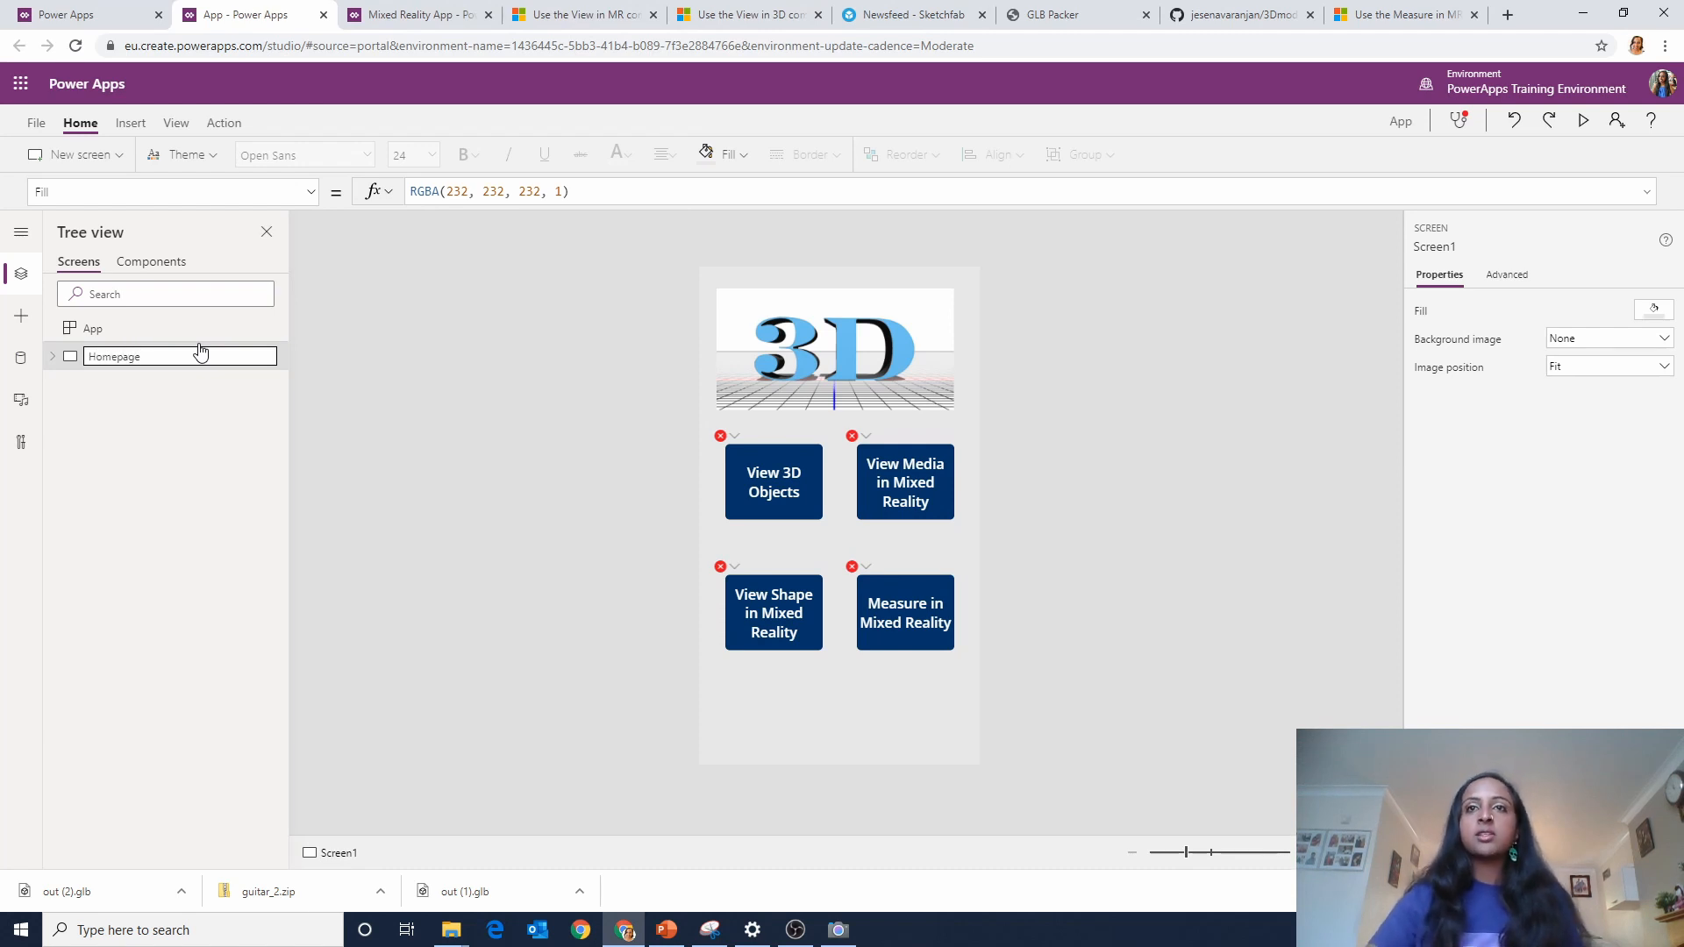
{"action": "left_click", "coordinate": [777, 497]}
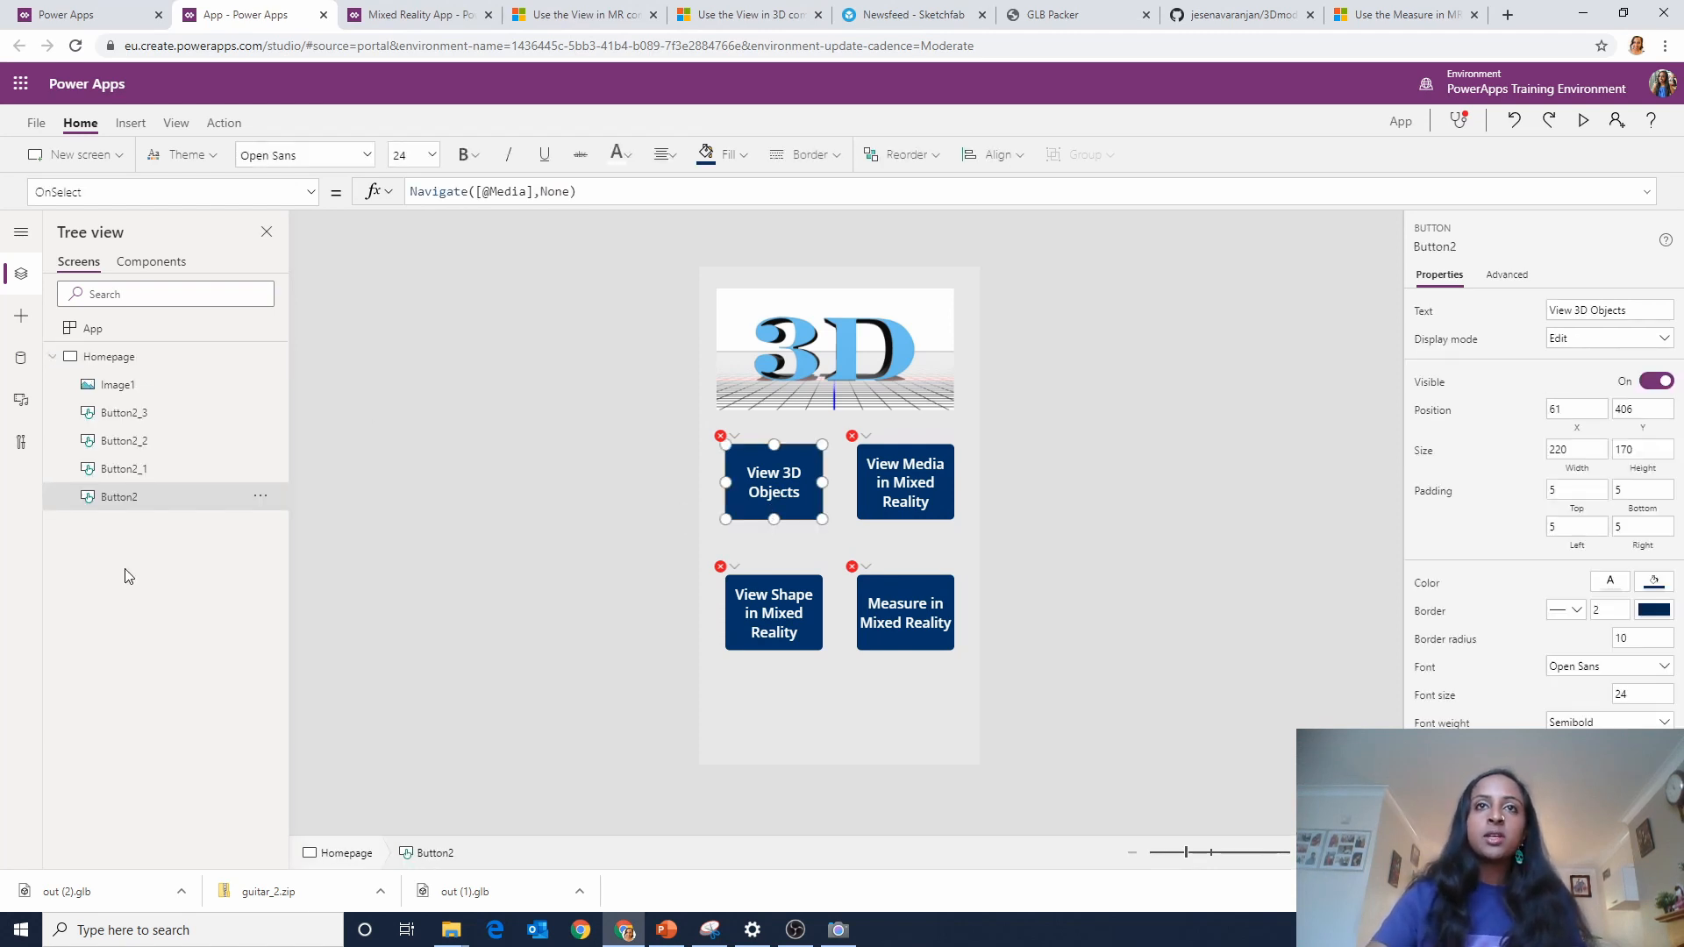
Add a blank screen to the app and name it Media.
{"action": "left_click", "coordinate": [52, 356]}
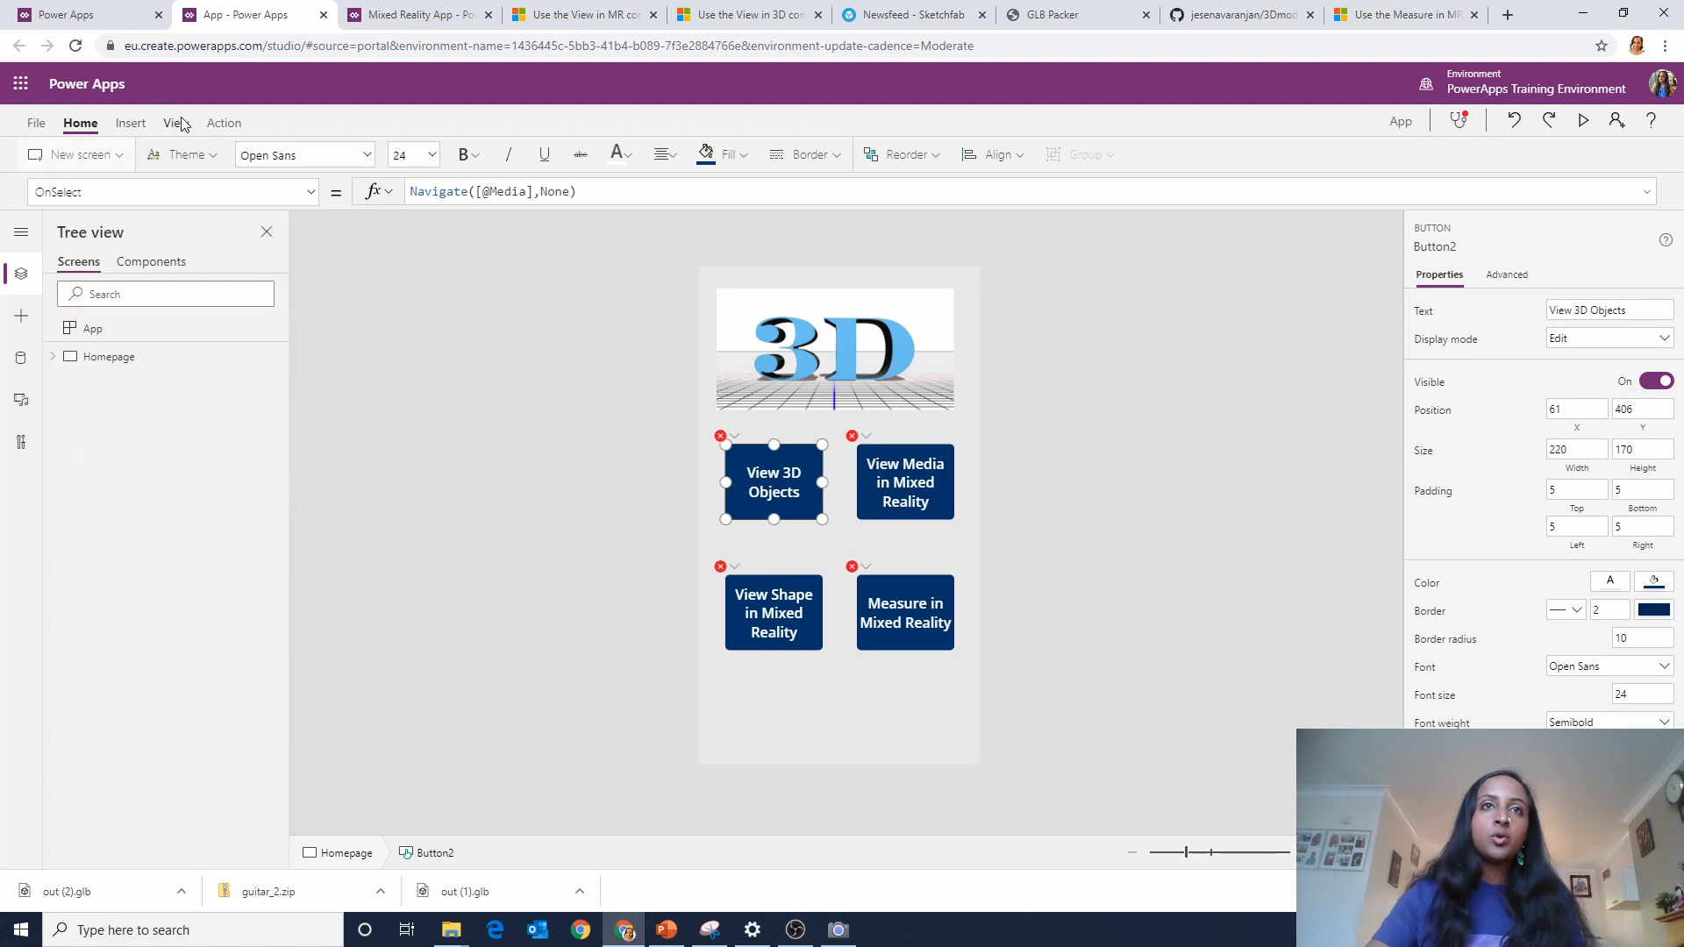
{"action": "left_click", "coordinate": [131, 122]}
{"action": "left_click", "coordinate": [81, 155]}
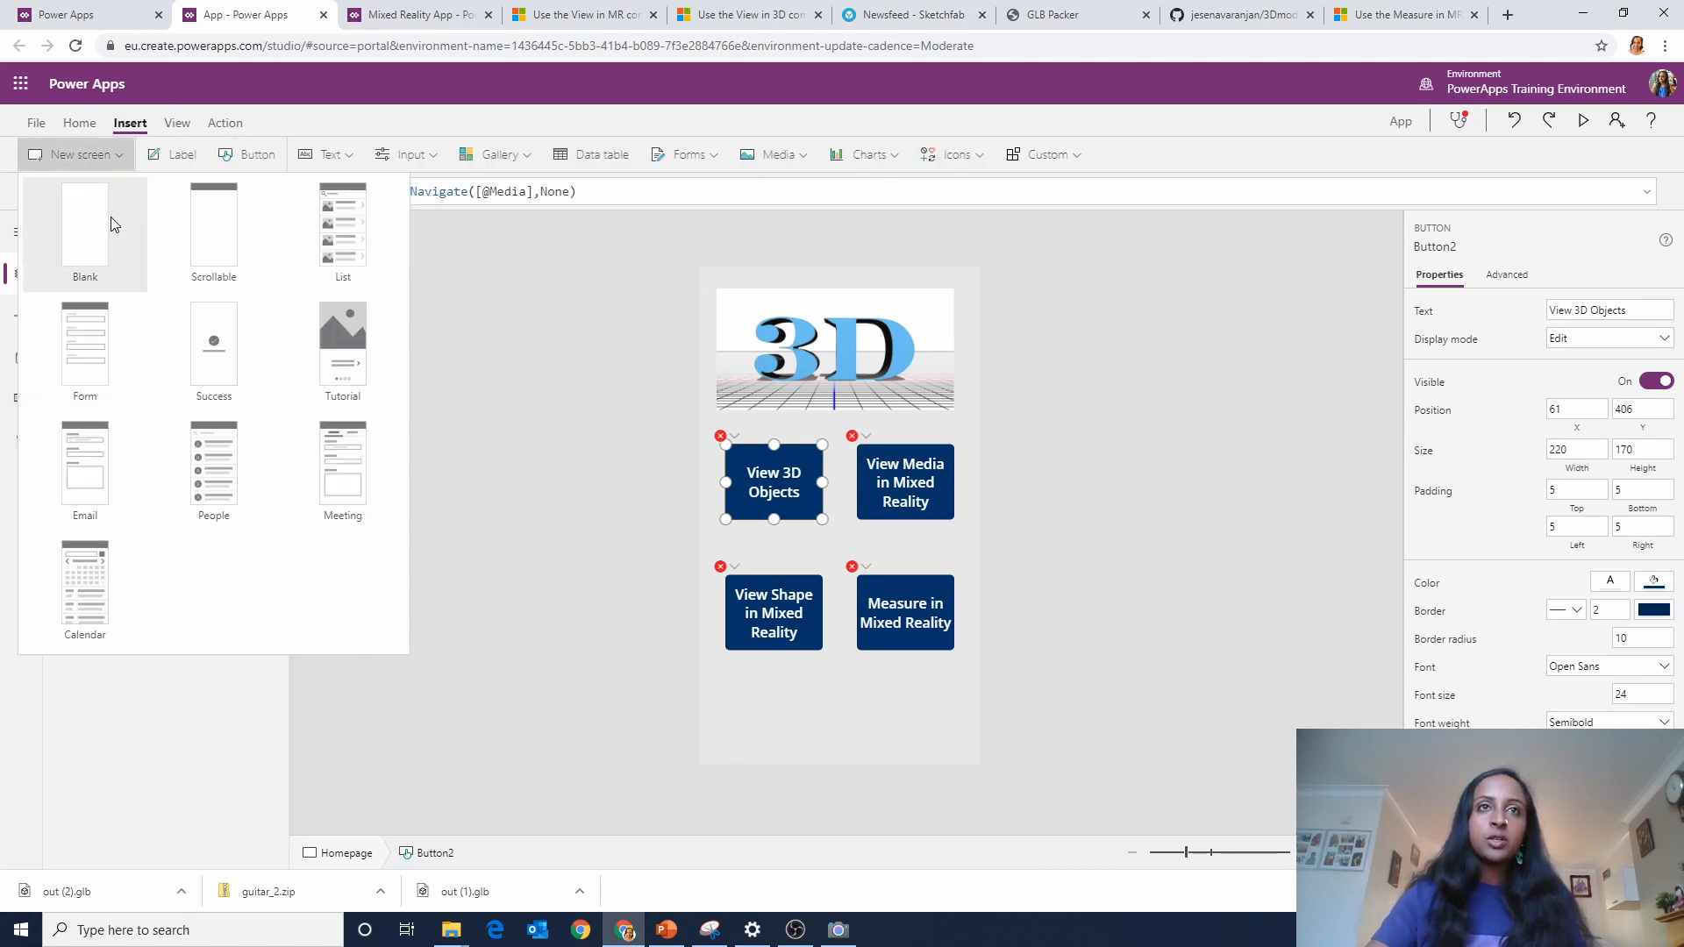
{"action": "left_click", "coordinate": [110, 217]}
{"action": "double_click", "coordinate": [130, 384]}
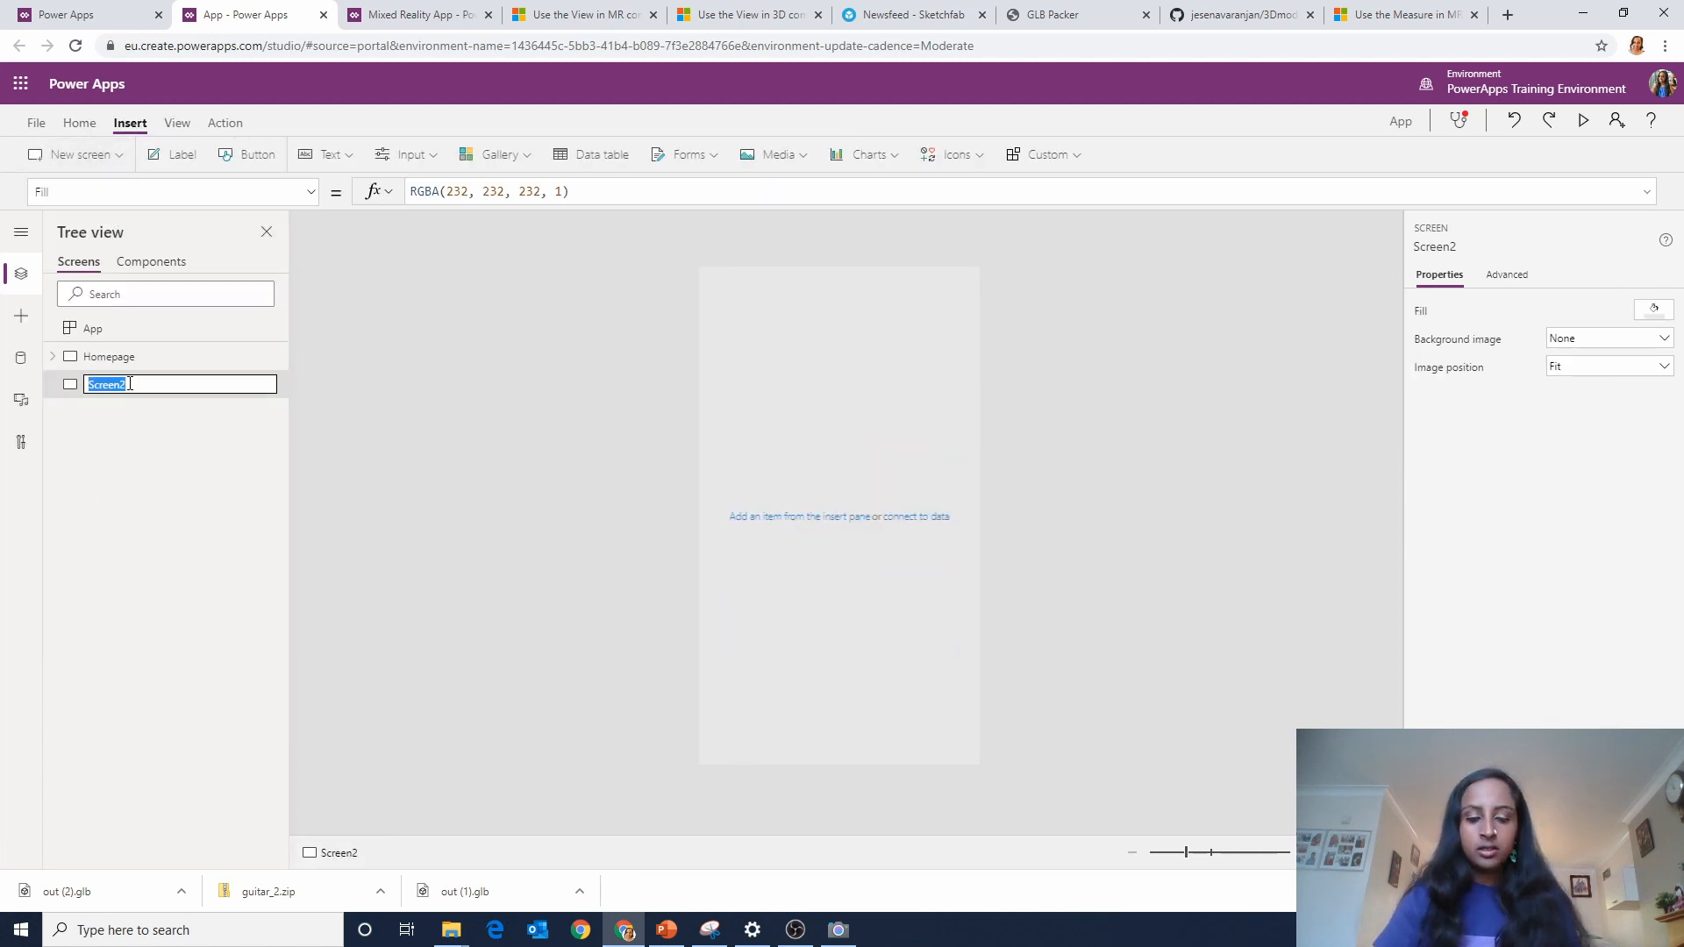
{"action": "type", "text": "media"}
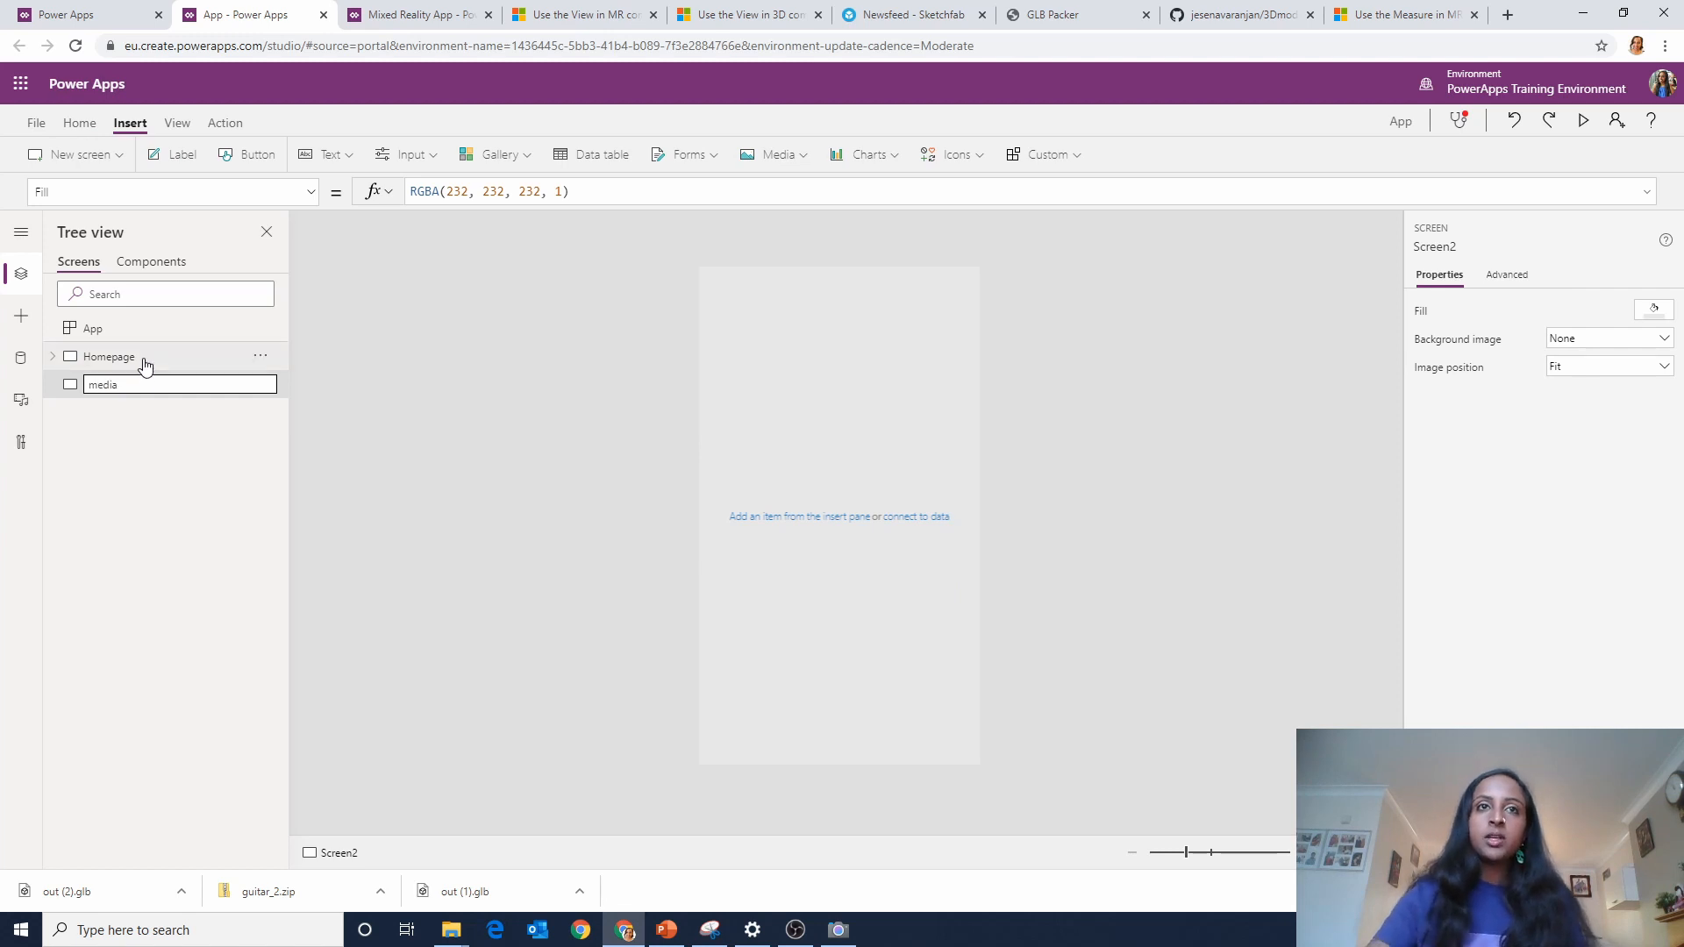
{"action": "key", "text": "Return"}
{"action": "double_click", "coordinate": [147, 384]}
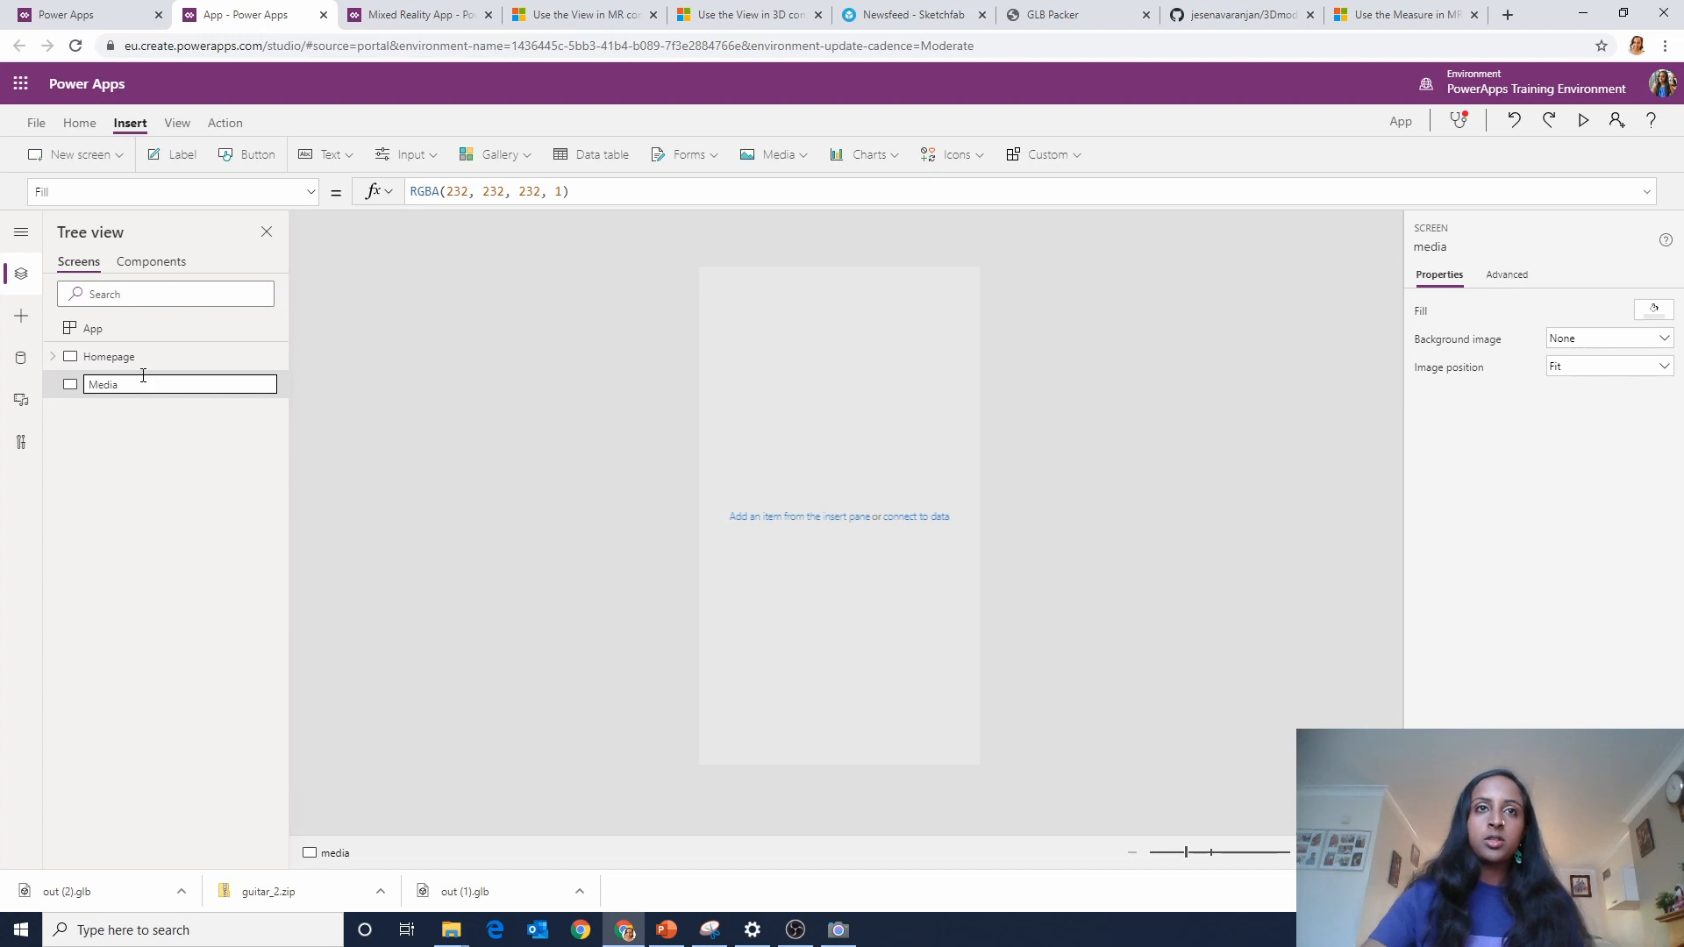
{"action": "key", "text": "Return"}
Check the Homepage's View Media in Mixed Reality button's target, and add a blank screen named View in MR.
{"action": "left_click", "coordinate": [143, 367]}
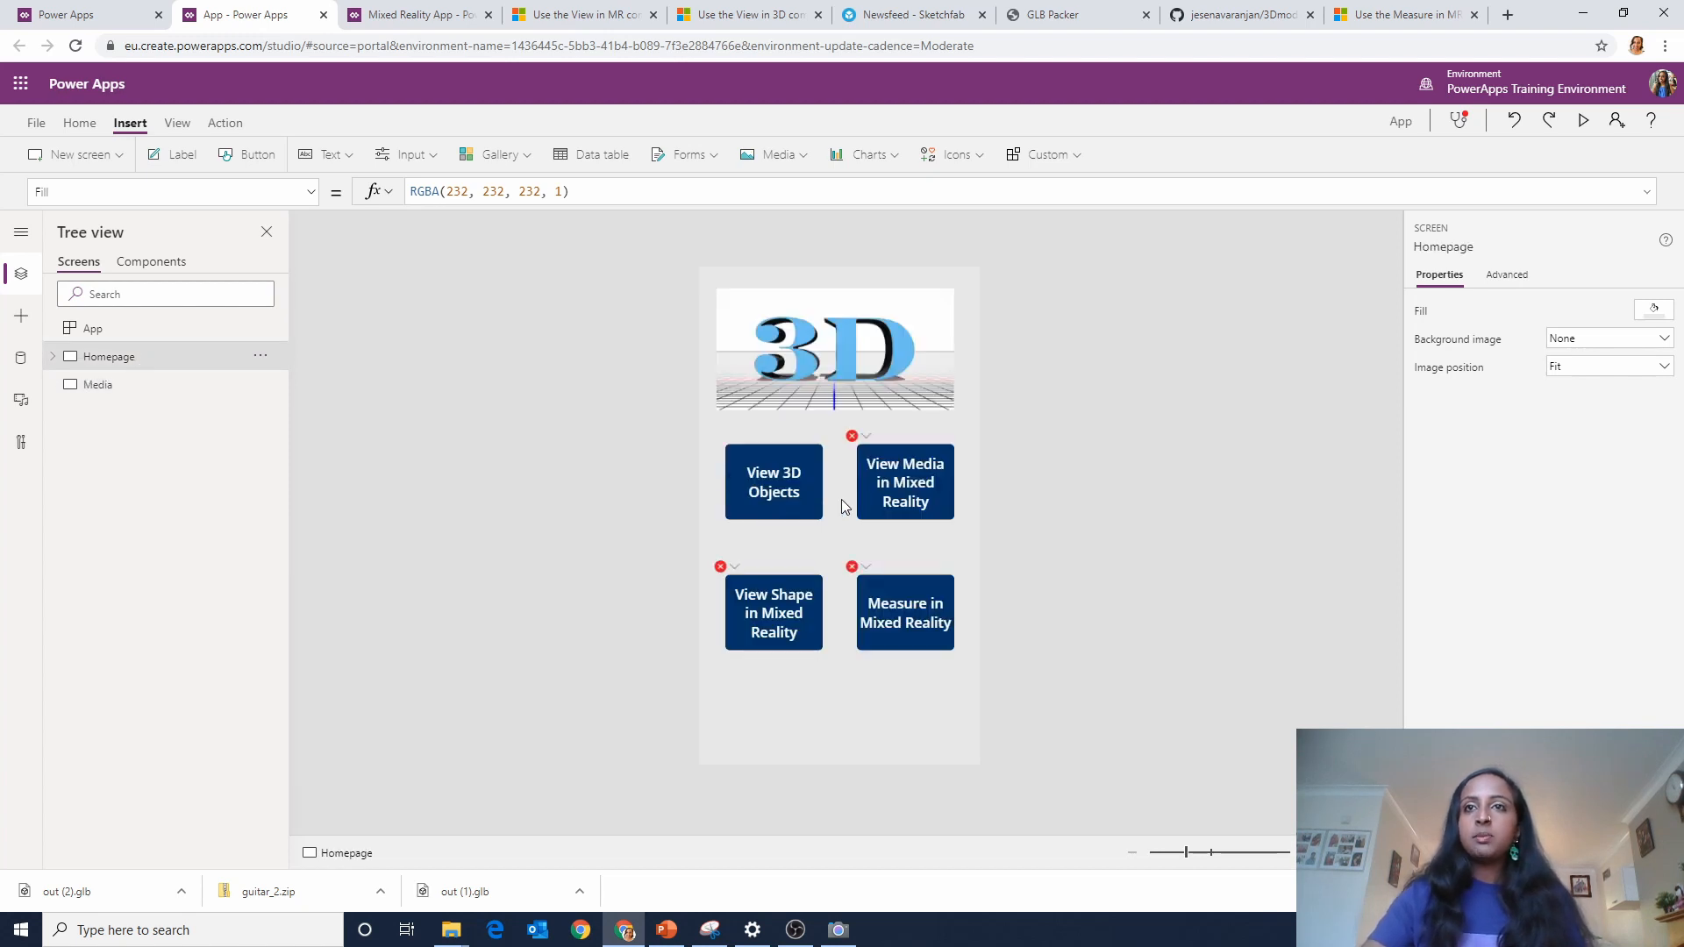
{"action": "left_click", "coordinate": [870, 505]}
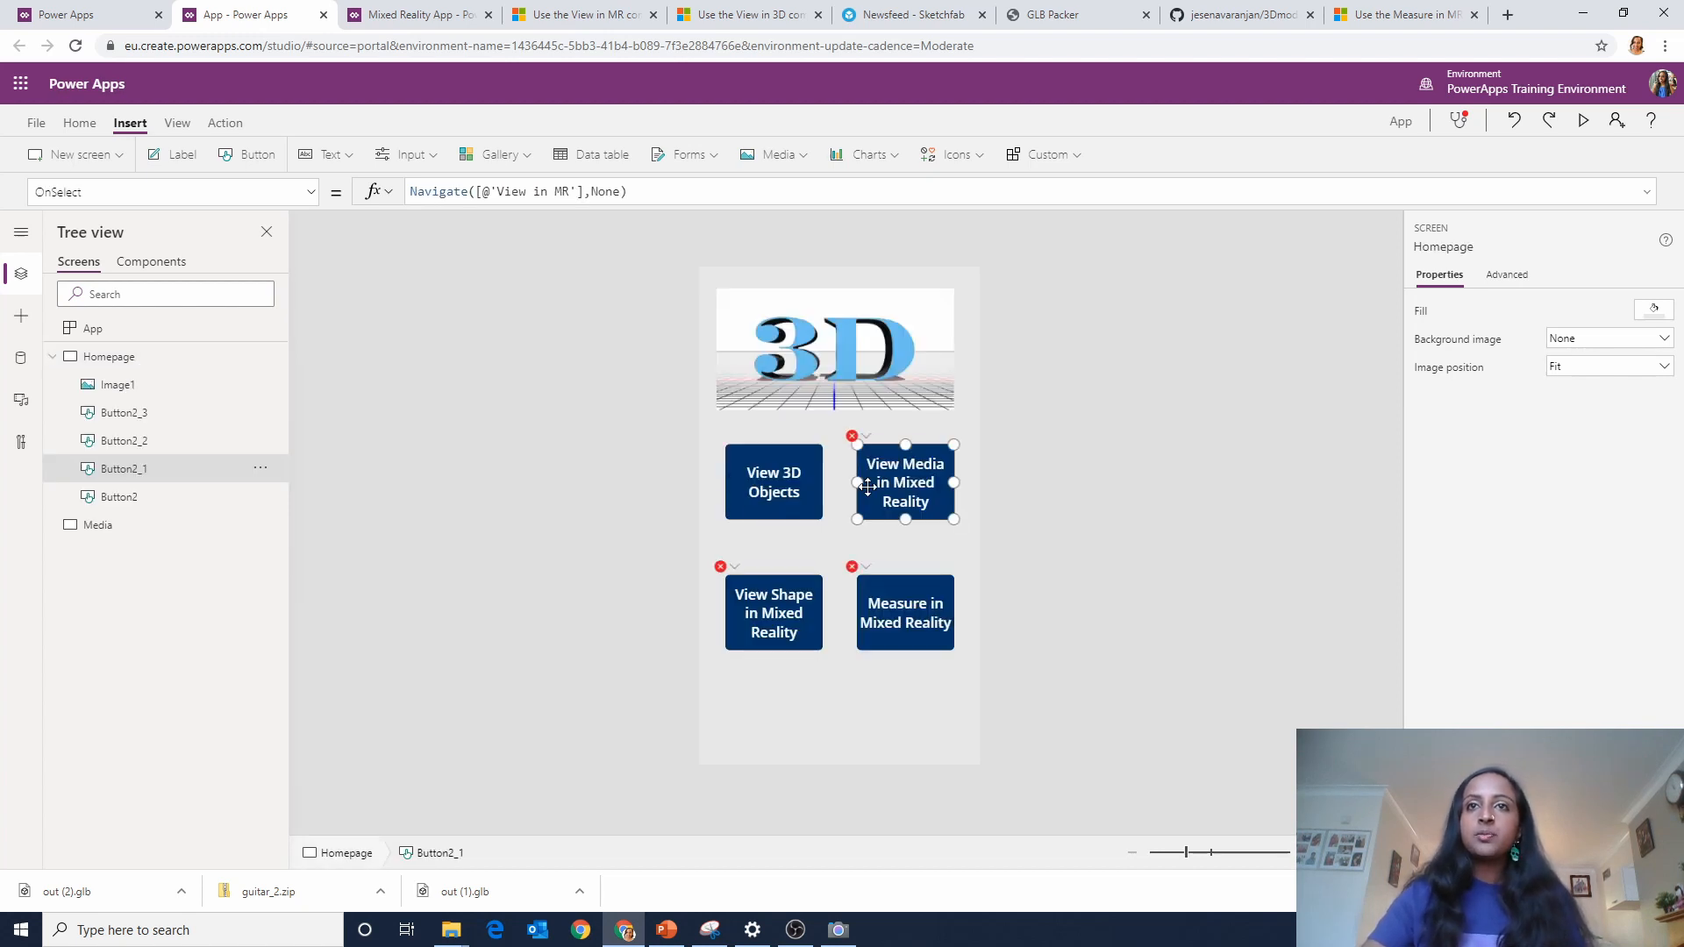
{"action": "left_click", "coordinate": [53, 356]}
{"action": "left_click", "coordinate": [119, 155]}
{"action": "left_click", "coordinate": [109, 217]}
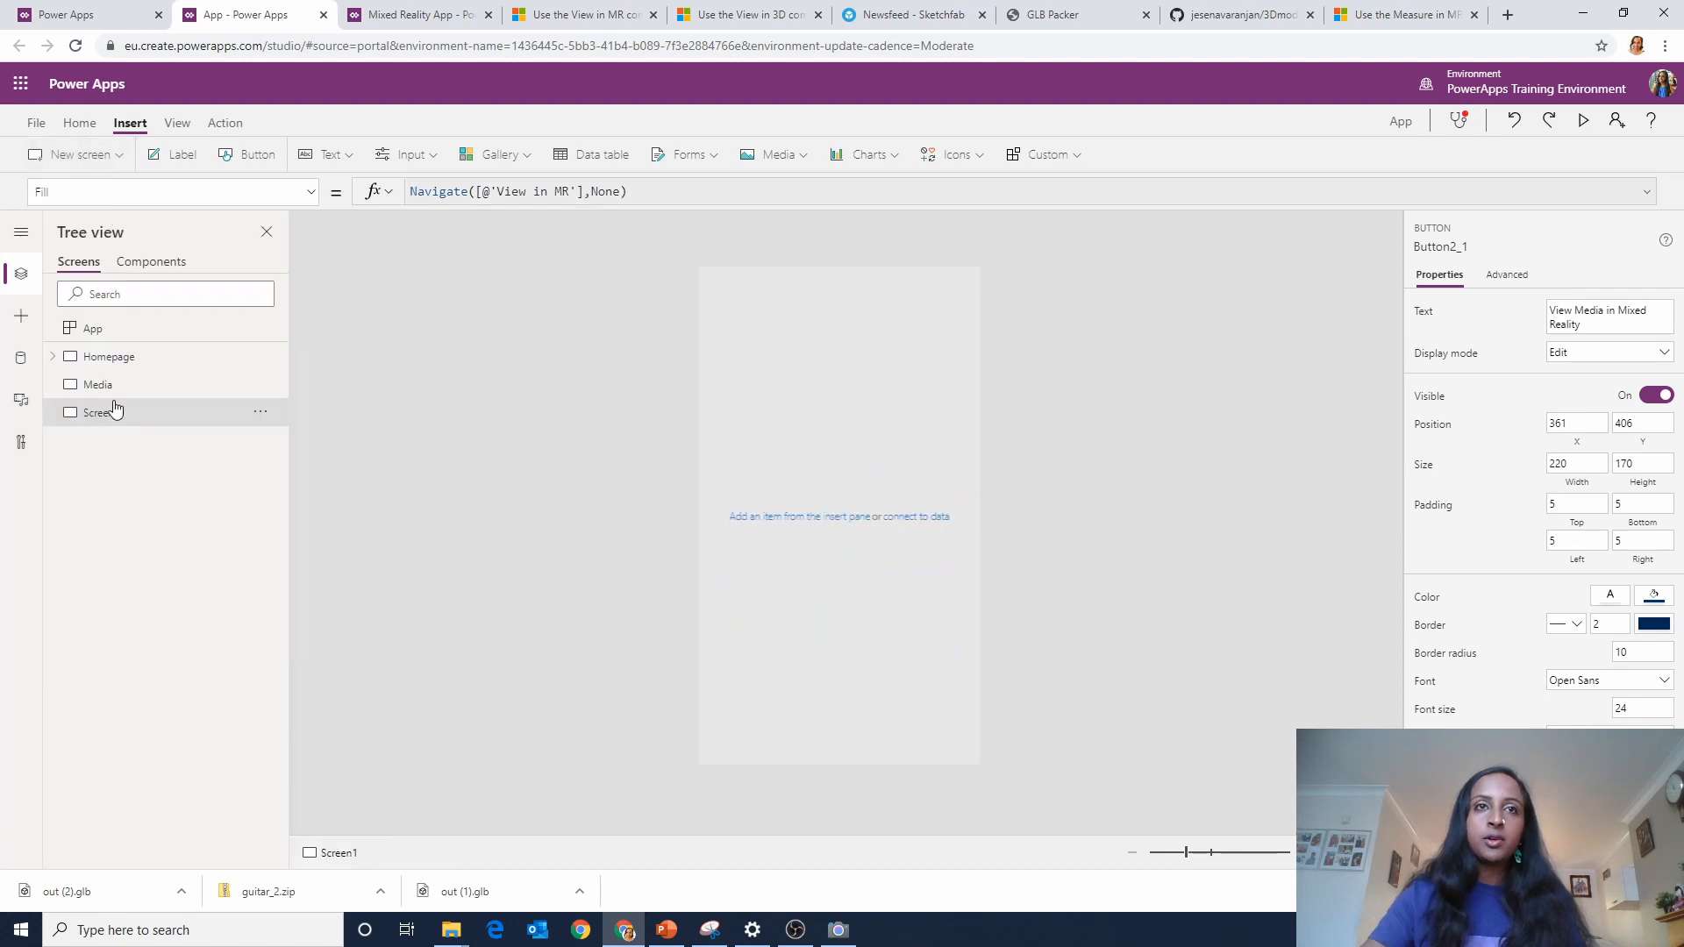
{"action": "double_click", "coordinate": [116, 409]}
{"action": "type", "text": "View in MR"}
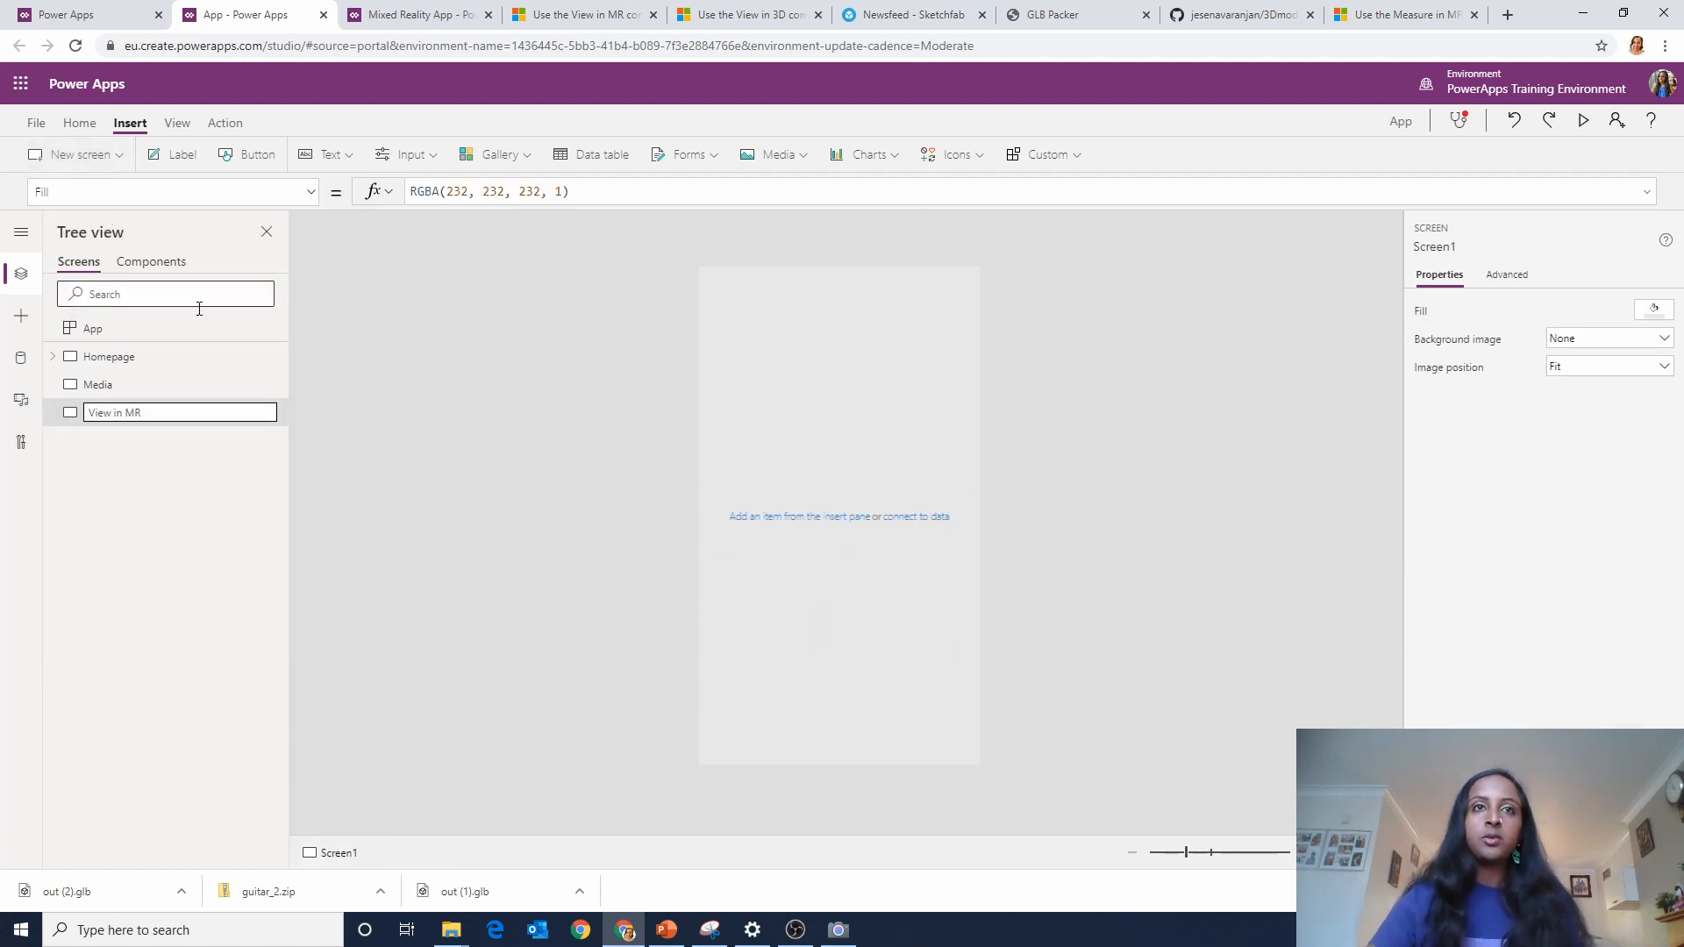
{"action": "left_click", "coordinate": [180, 356]}
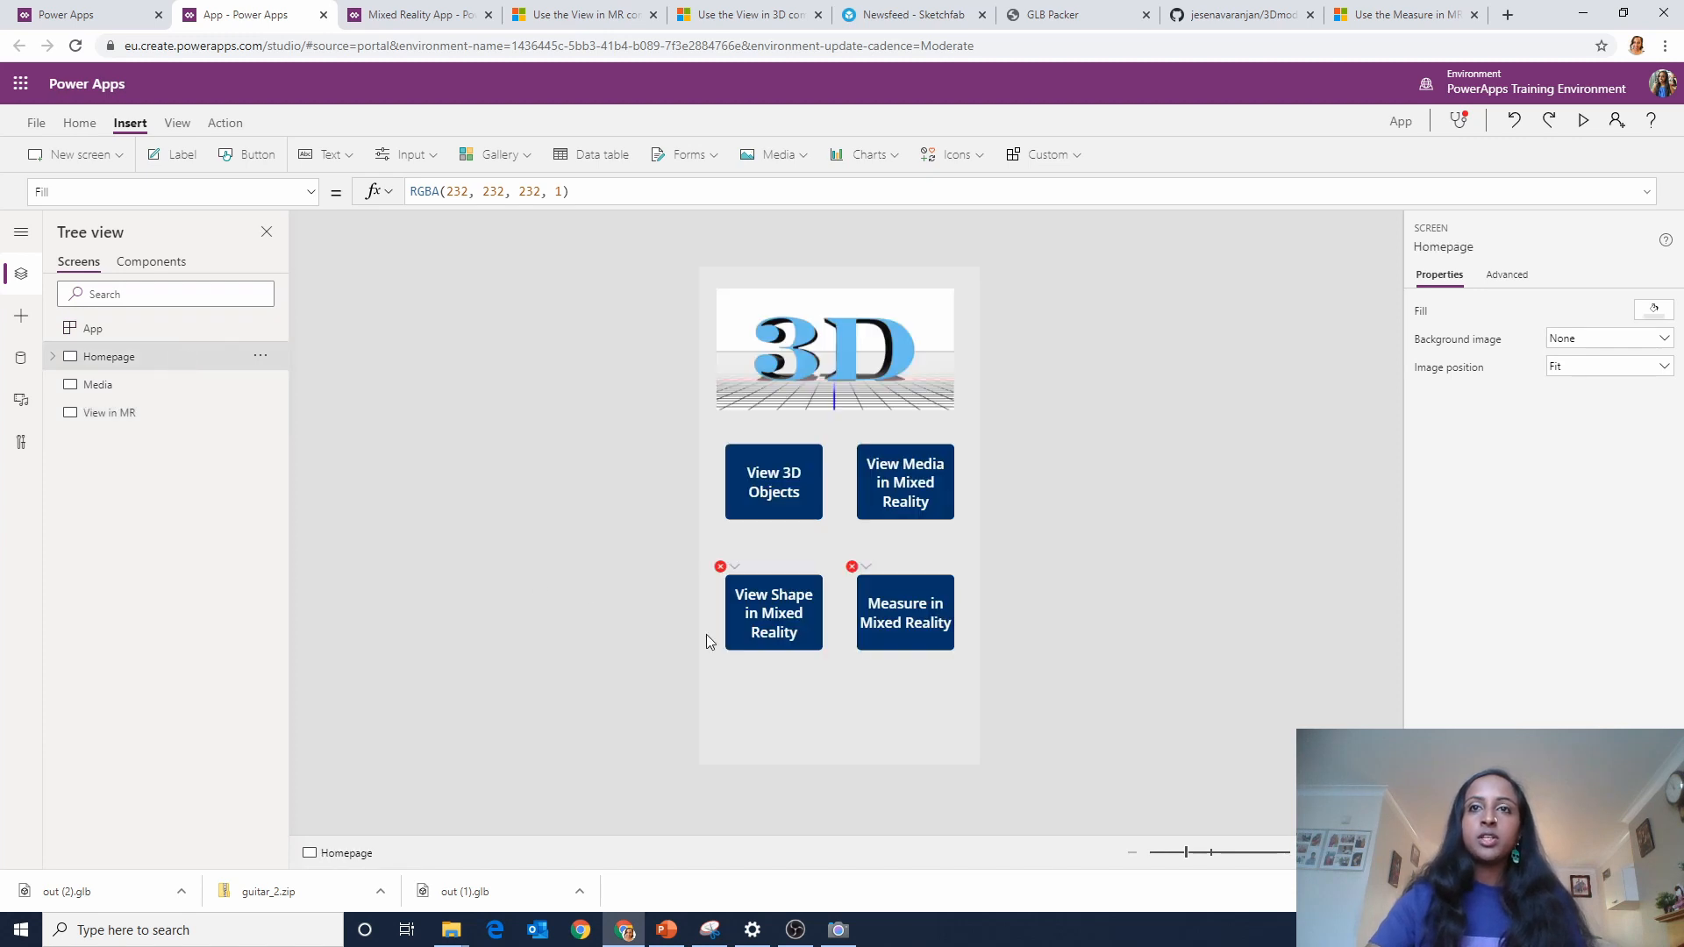
Check the View Shape in Mixed Reality button's target, and add a blank screen named View Shape.
{"action": "left_click", "coordinate": [753, 619]}
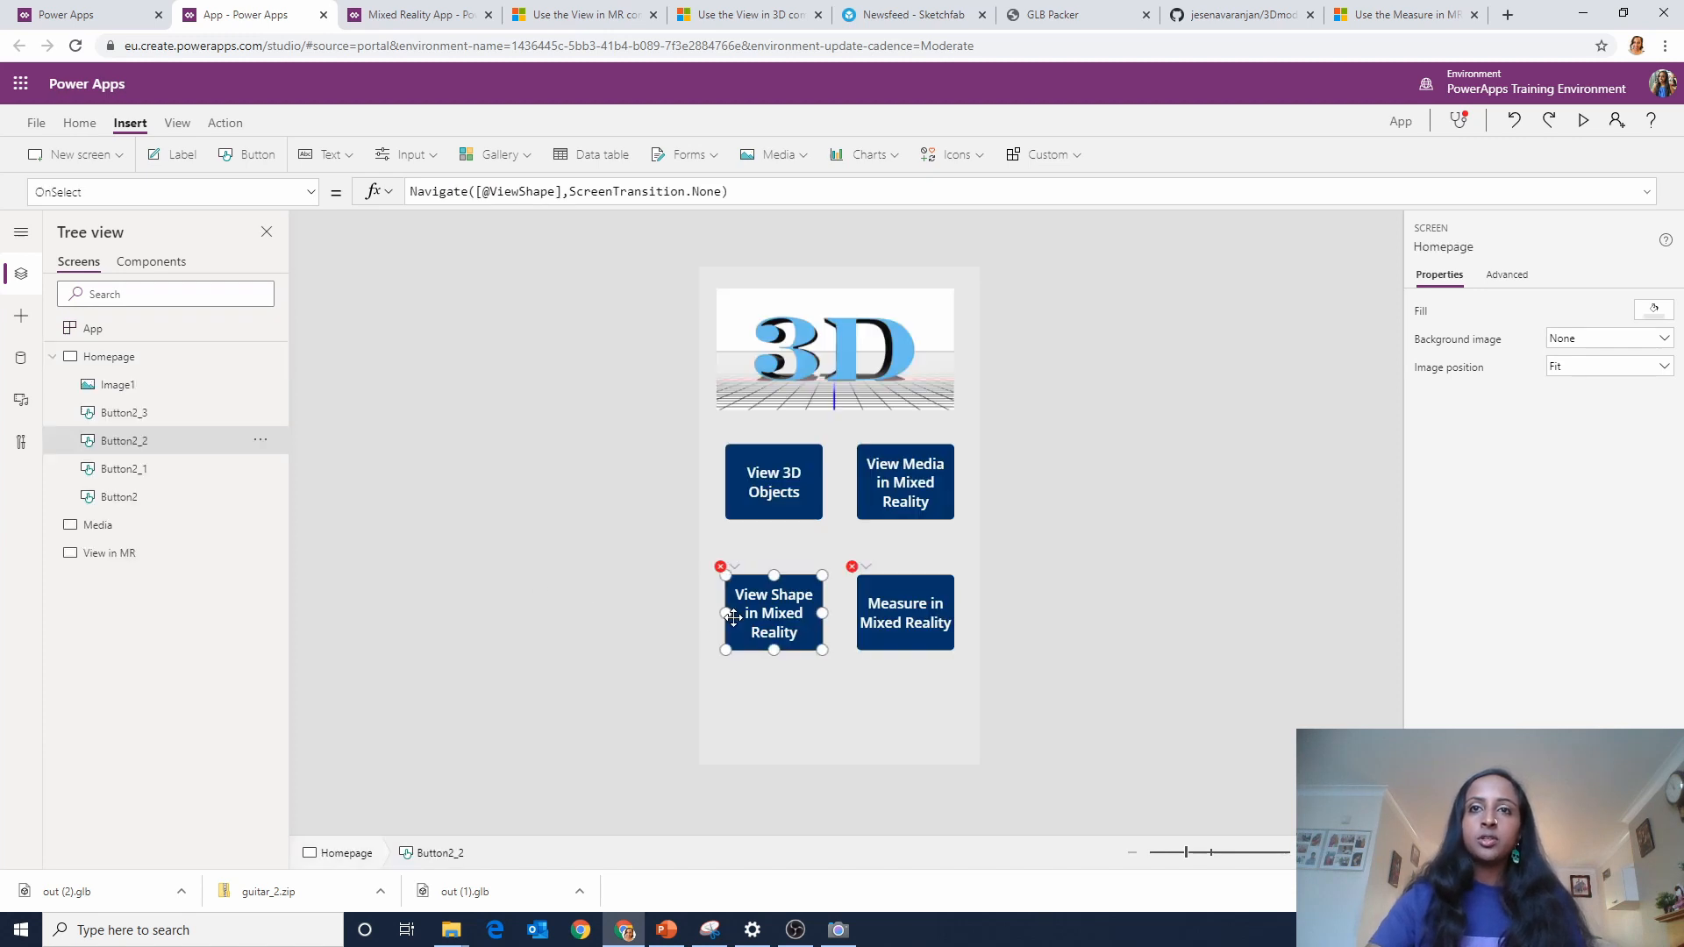
{"action": "left_click", "coordinate": [54, 357]}
{"action": "left_click", "coordinate": [77, 155]}
{"action": "left_click", "coordinate": [82, 237]}
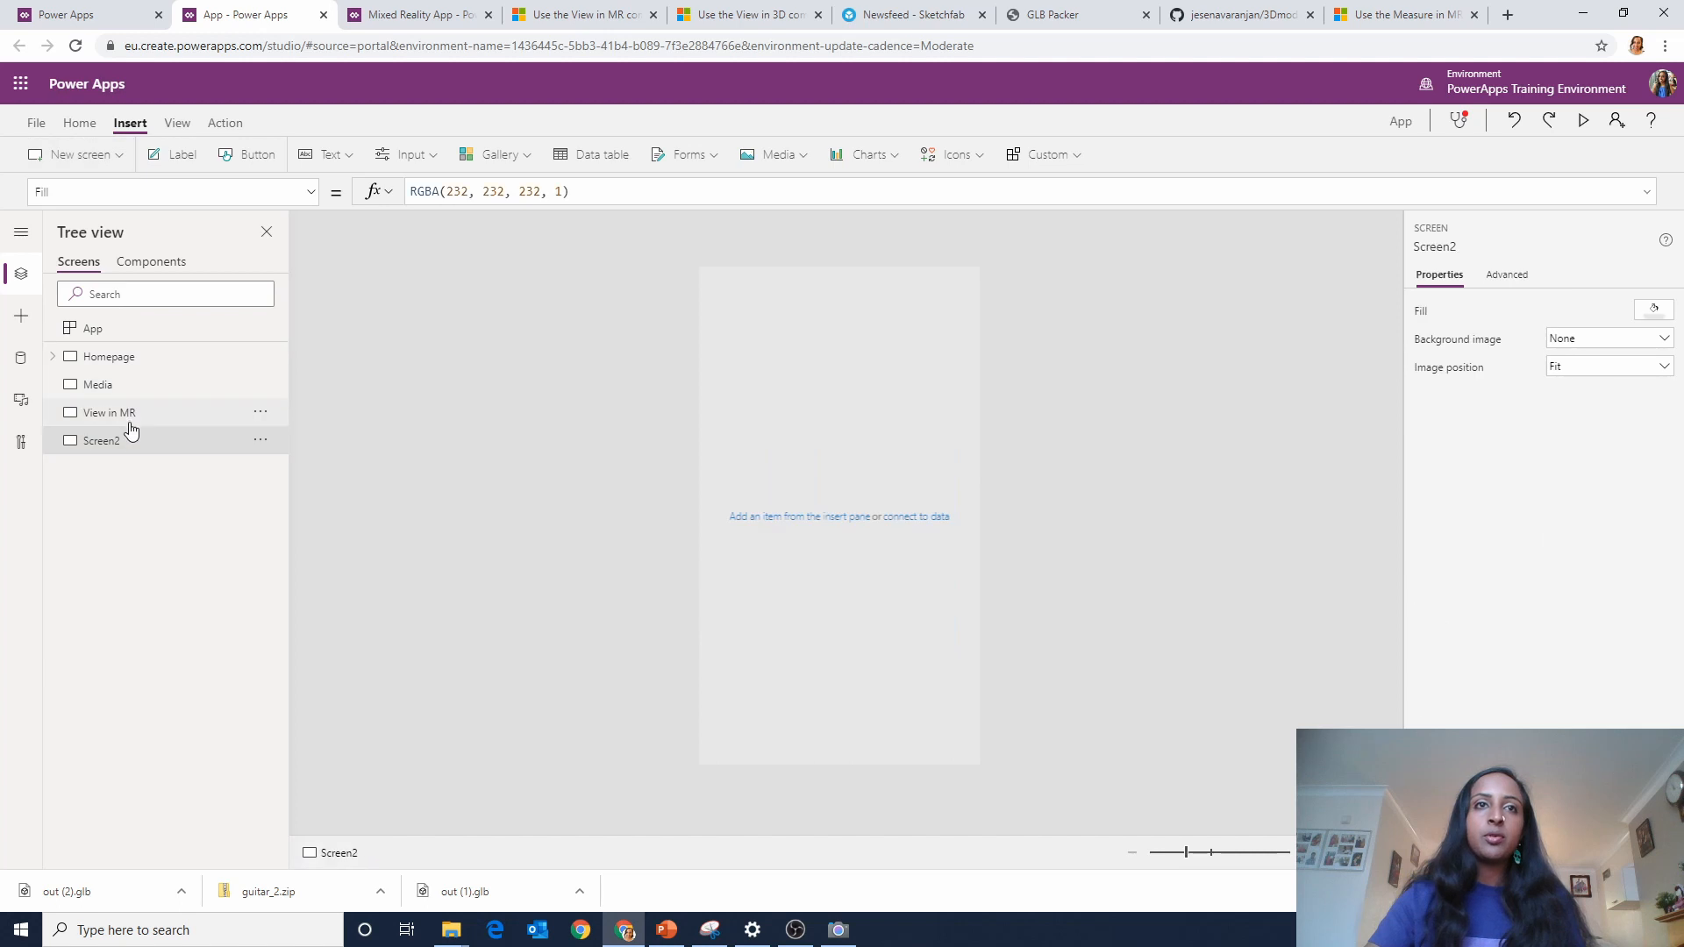
{"action": "double_click", "coordinate": [131, 441]}
{"action": "type", "text": "View Sh"}
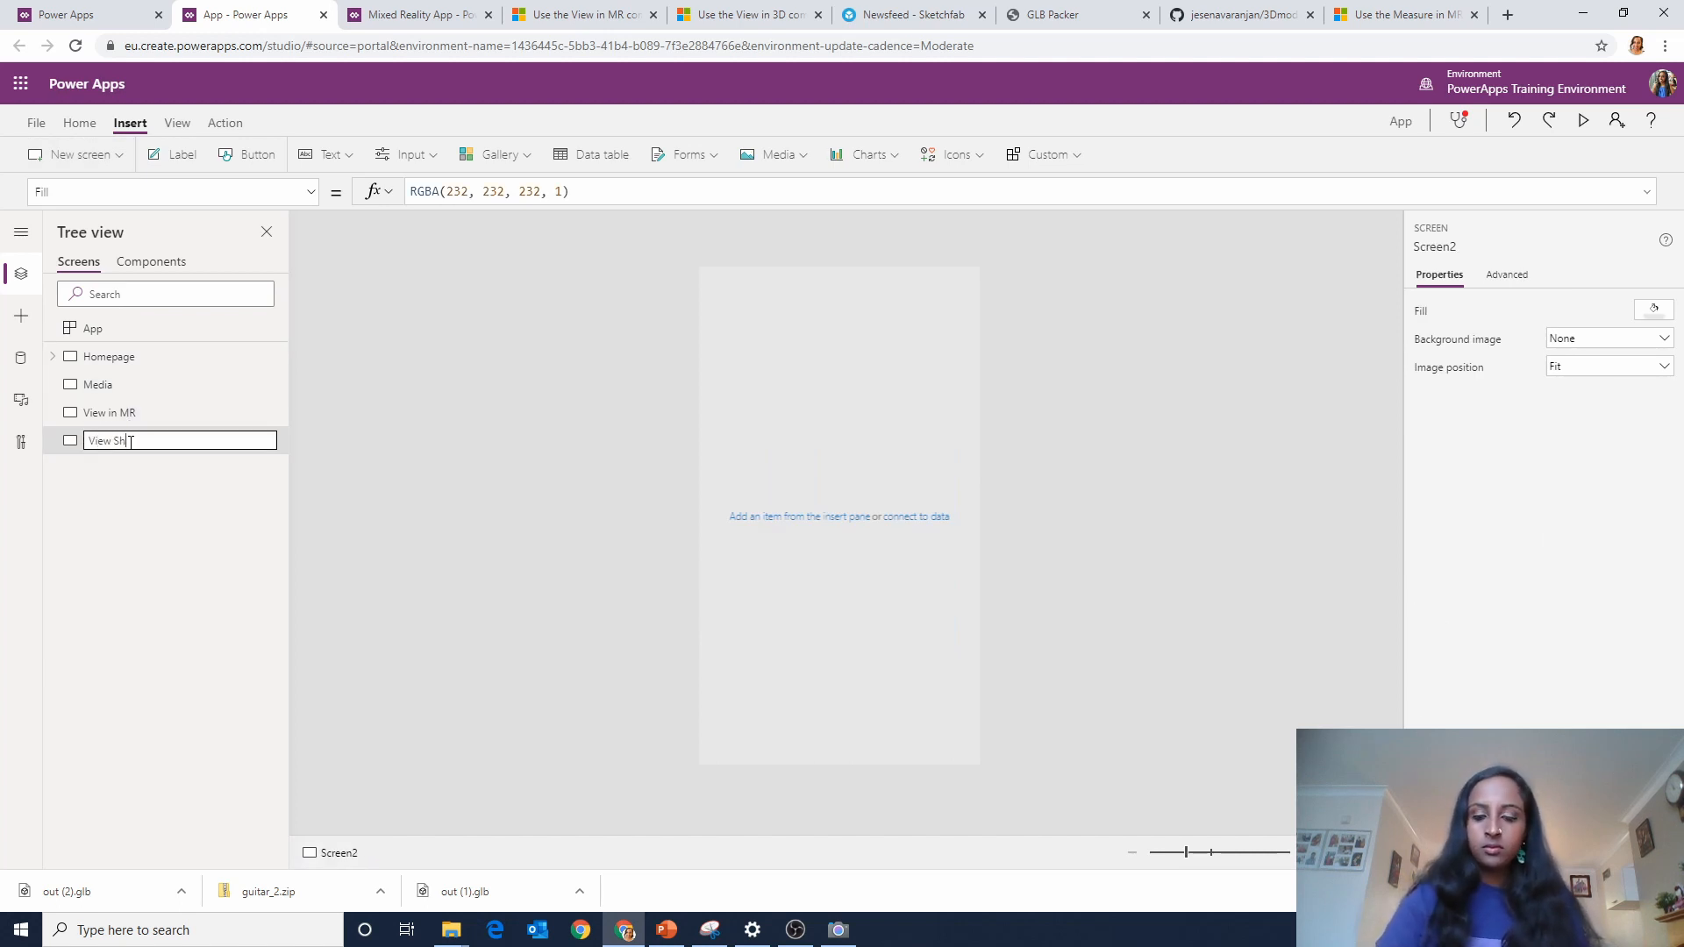
{"action": "type", "text": "ape"}
{"action": "key", "text": "Return"}
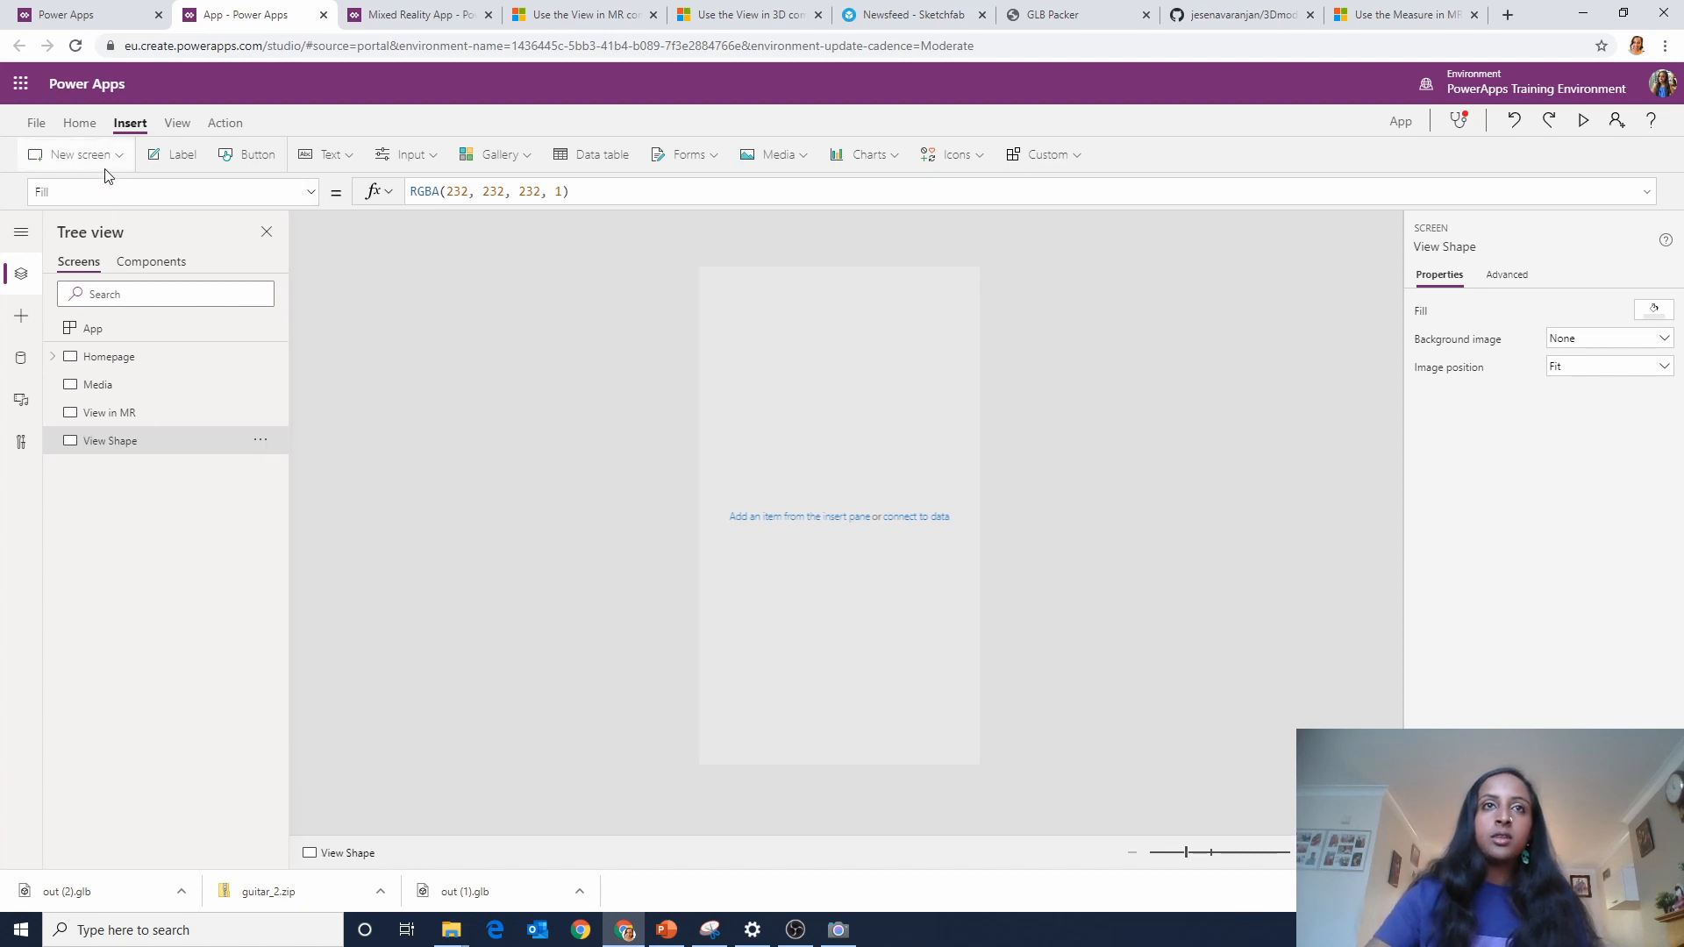
Add another blank screen, and check the navigation formulas of the View Shape and Measure in Mixed Reality buttons on the Homepage.
{"action": "left_click", "coordinate": [78, 155]}
{"action": "left_click", "coordinate": [105, 207]}
{"action": "left_click", "coordinate": [149, 357]}
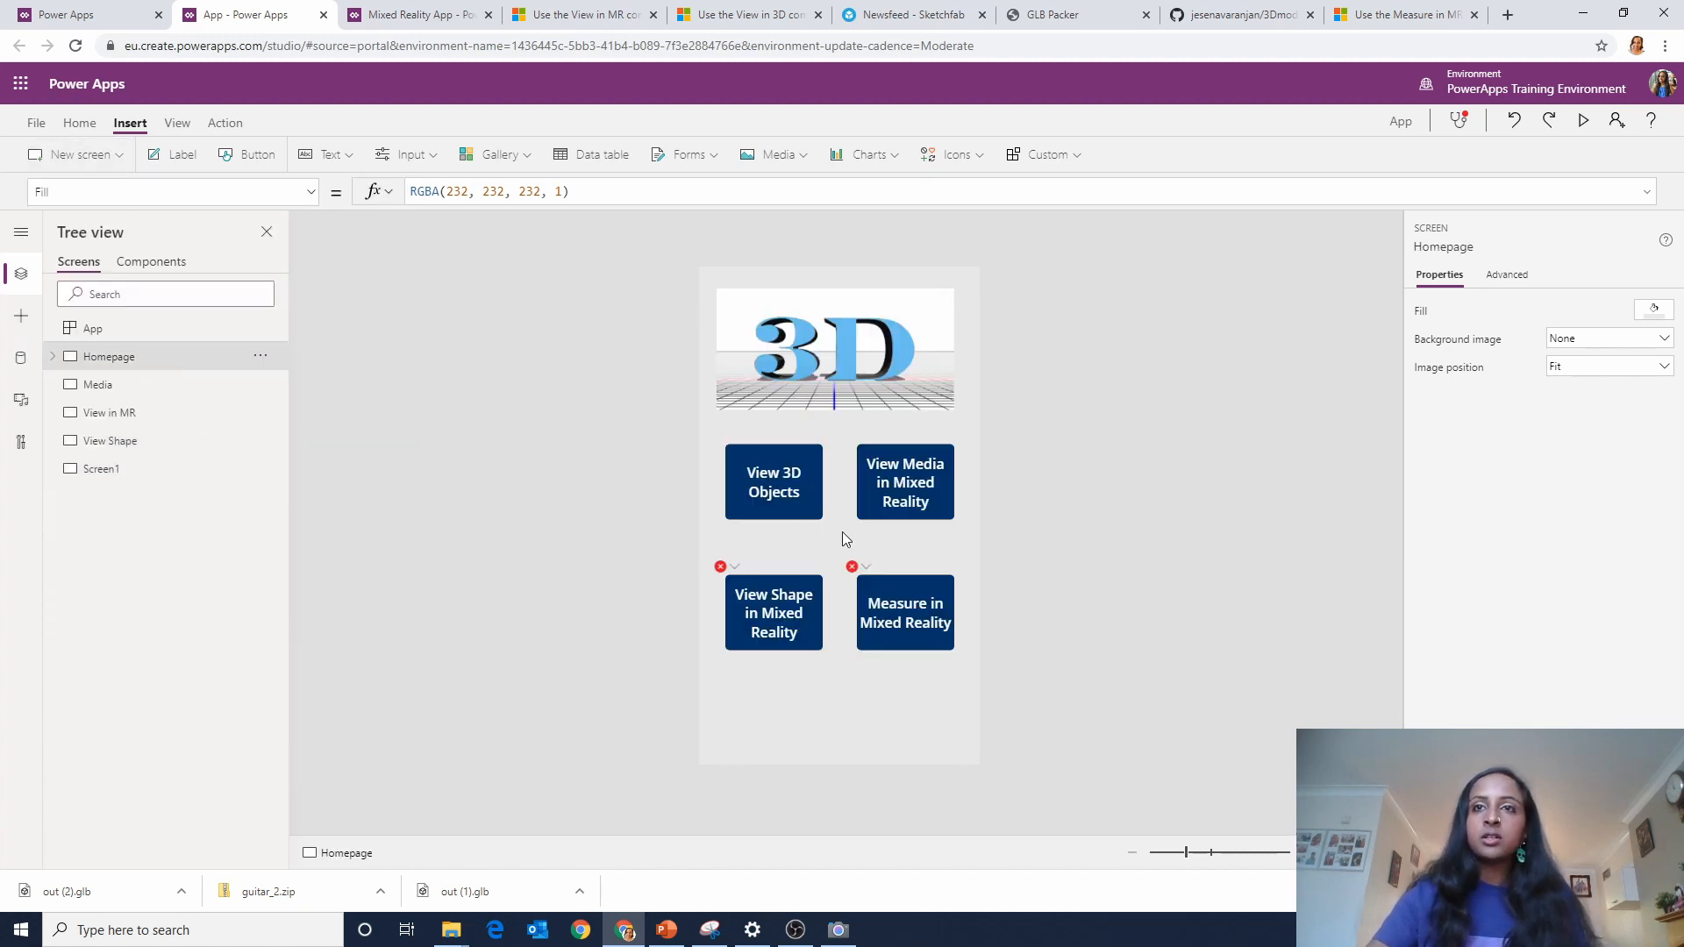
{"action": "left_click", "coordinate": [775, 613]}
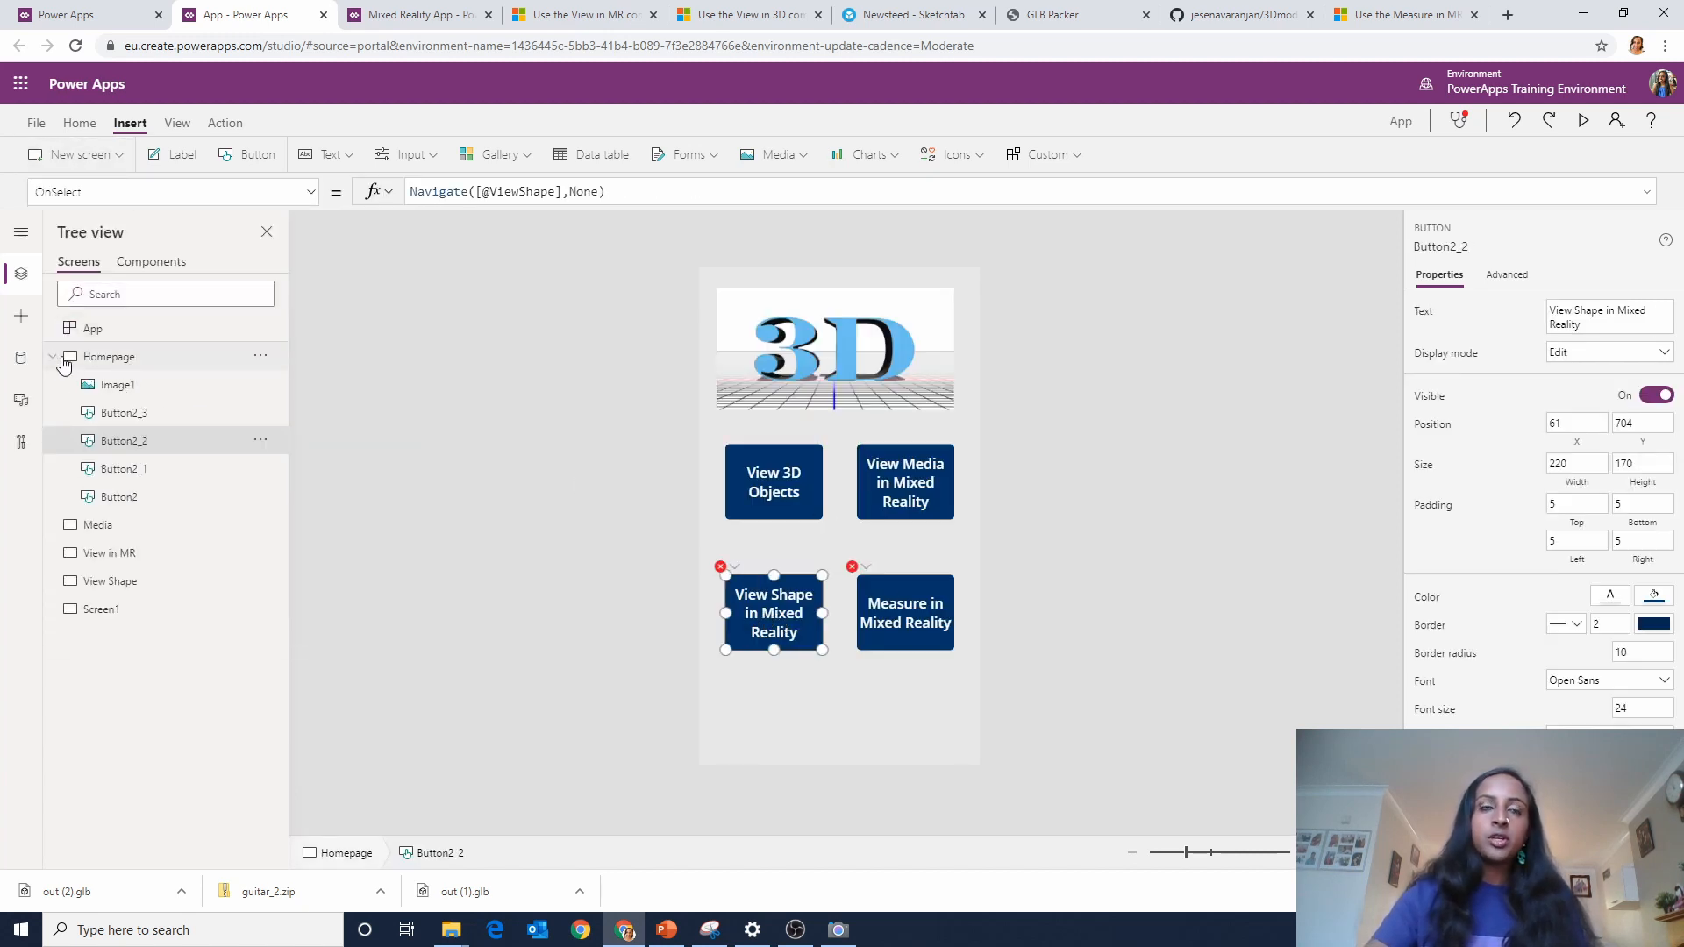
{"action": "left_click", "coordinate": [850, 612]}
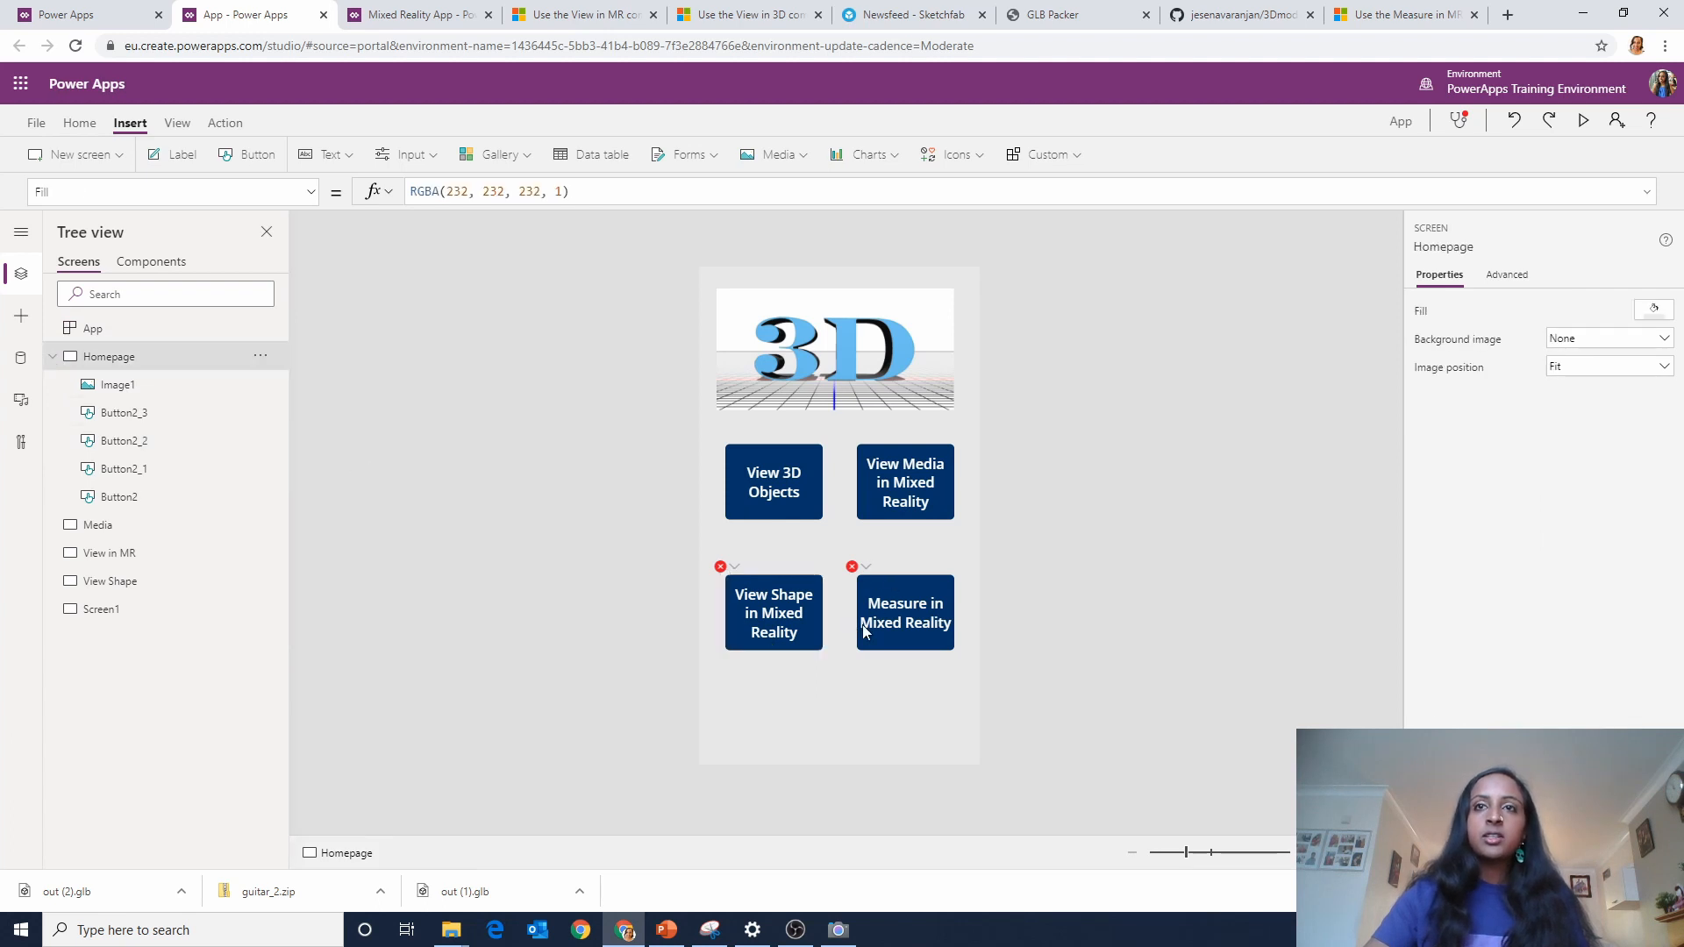
{"action": "left_click", "coordinate": [863, 628]}
{"action": "left_click", "coordinate": [53, 357]}
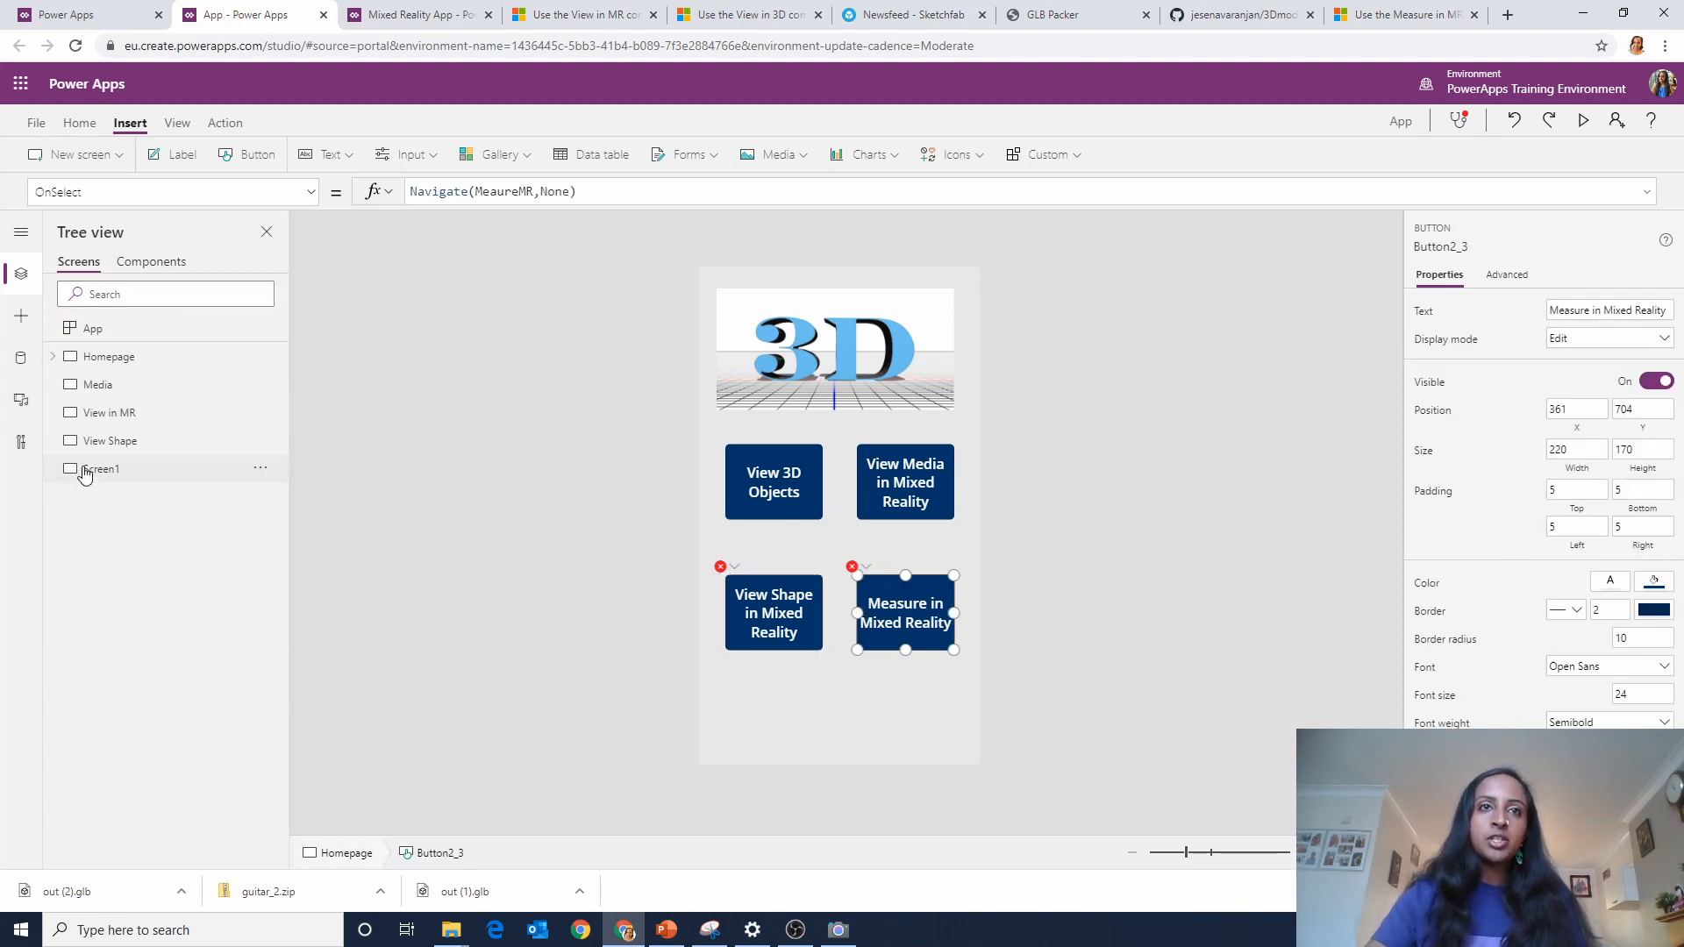
Rename the View Shape screen as ViewShape, without the space.
{"action": "left_click", "coordinate": [94, 445]}
{"action": "double_click", "coordinate": [95, 445]}
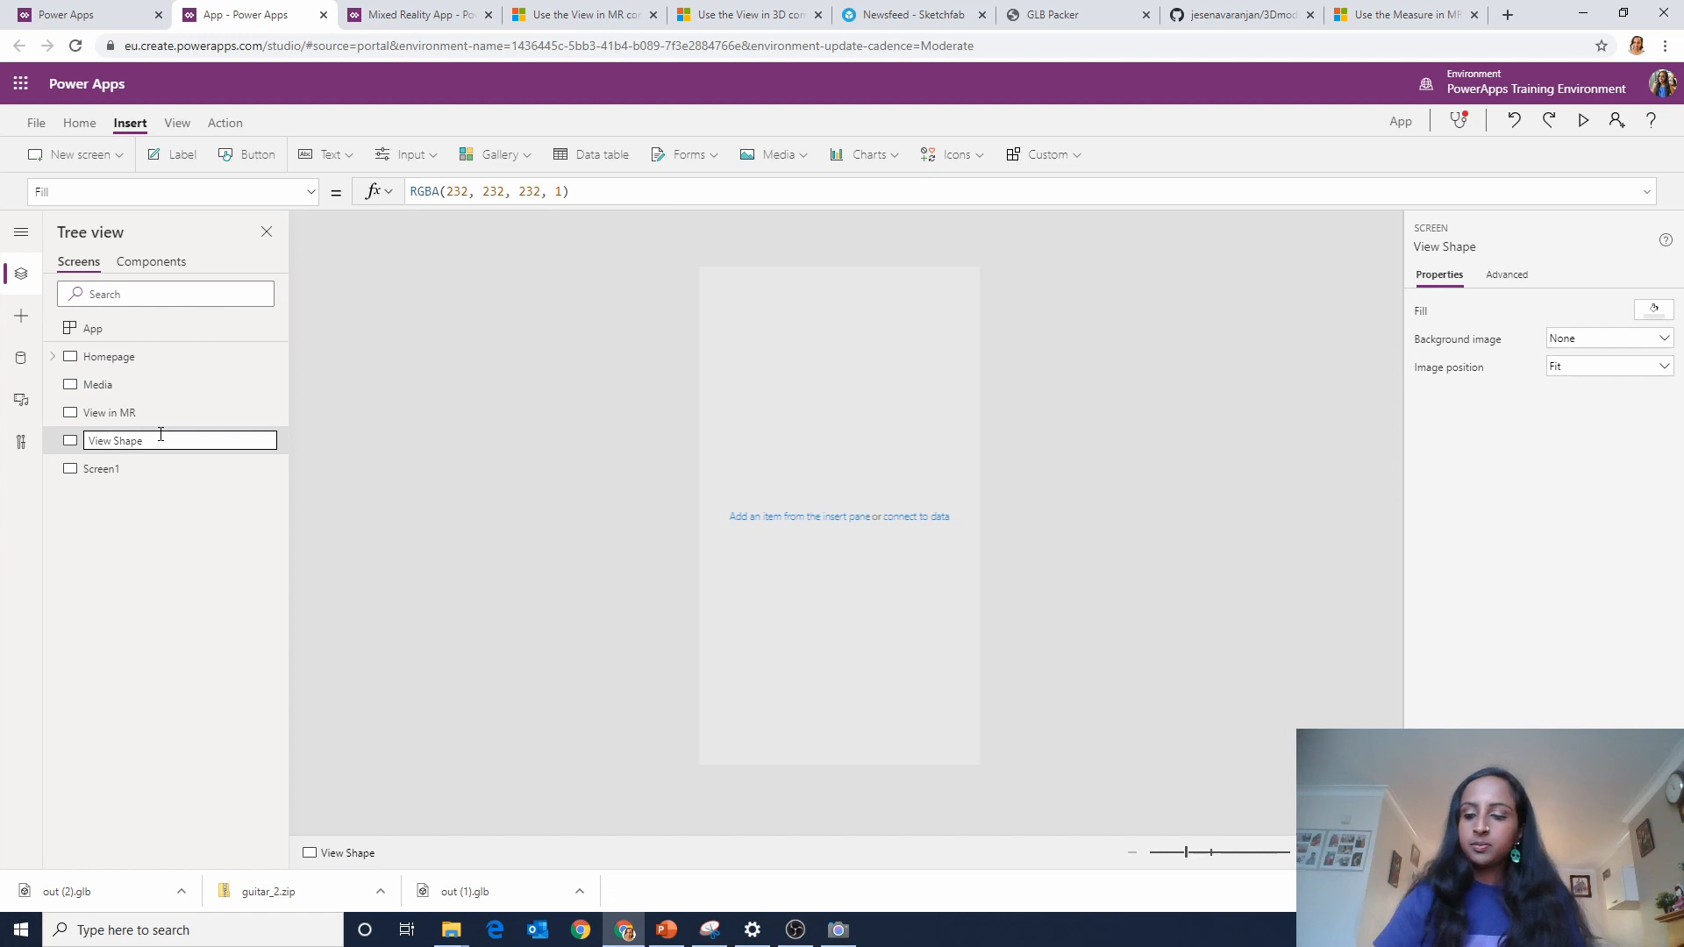
{"action": "key", "text": "Delete"}
{"action": "key", "text": "Return"}
Rename Screen1 as MeasureMR.
{"action": "double_click", "coordinate": [153, 478]}
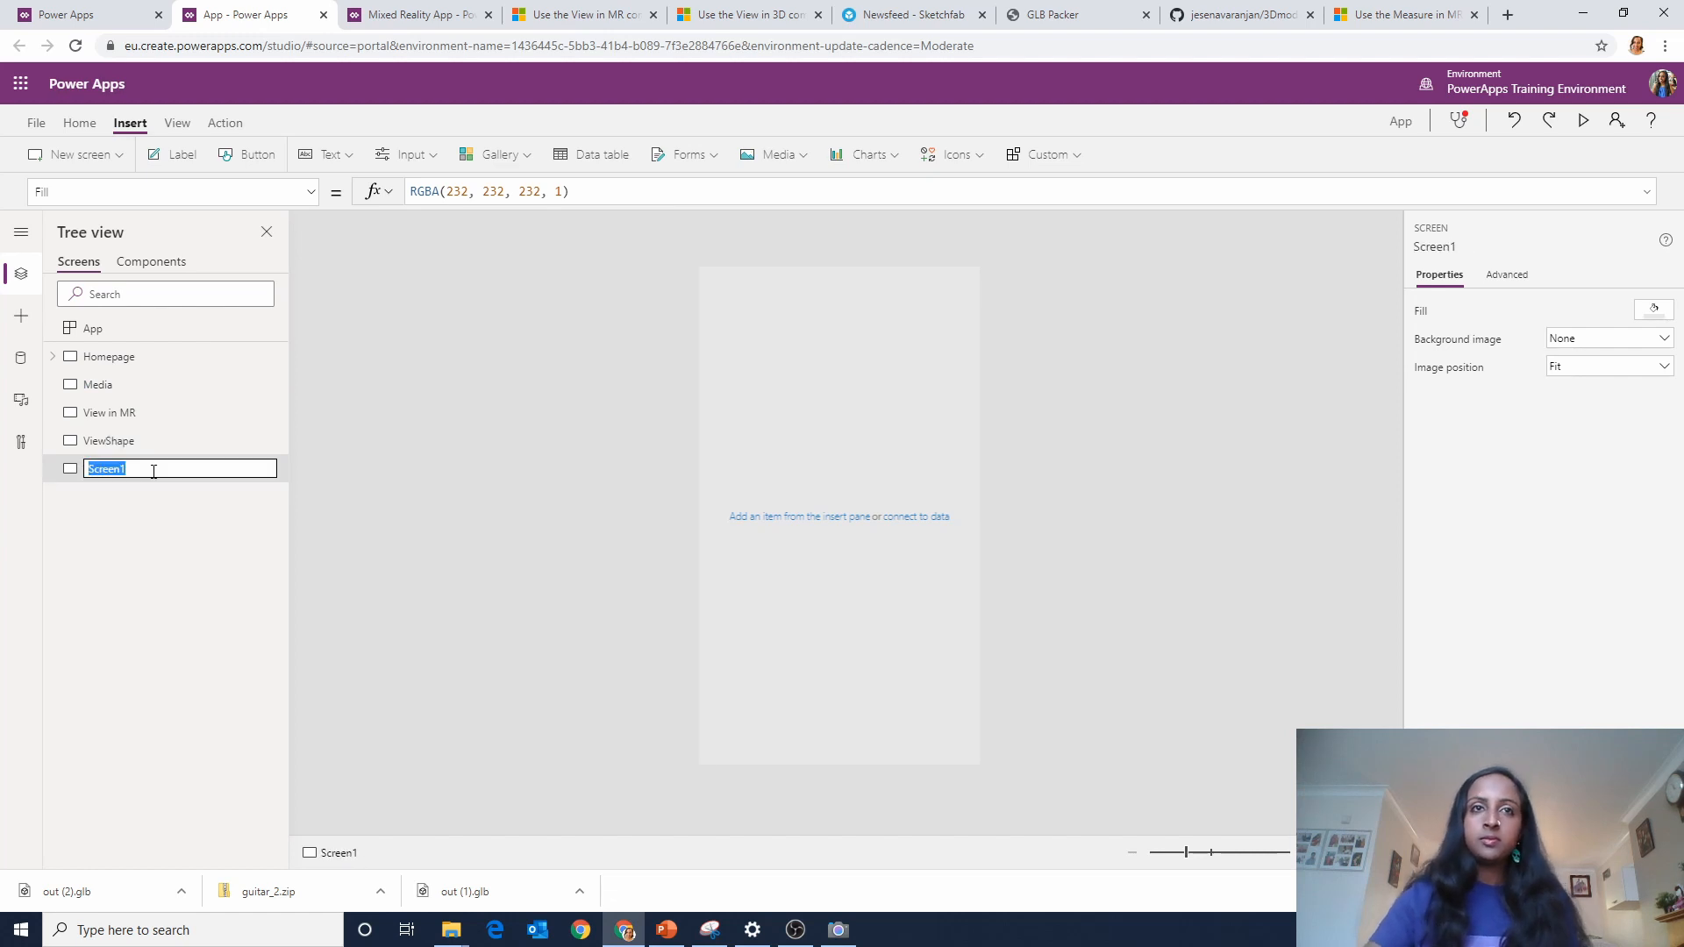
{"action": "type", "text": "M"}
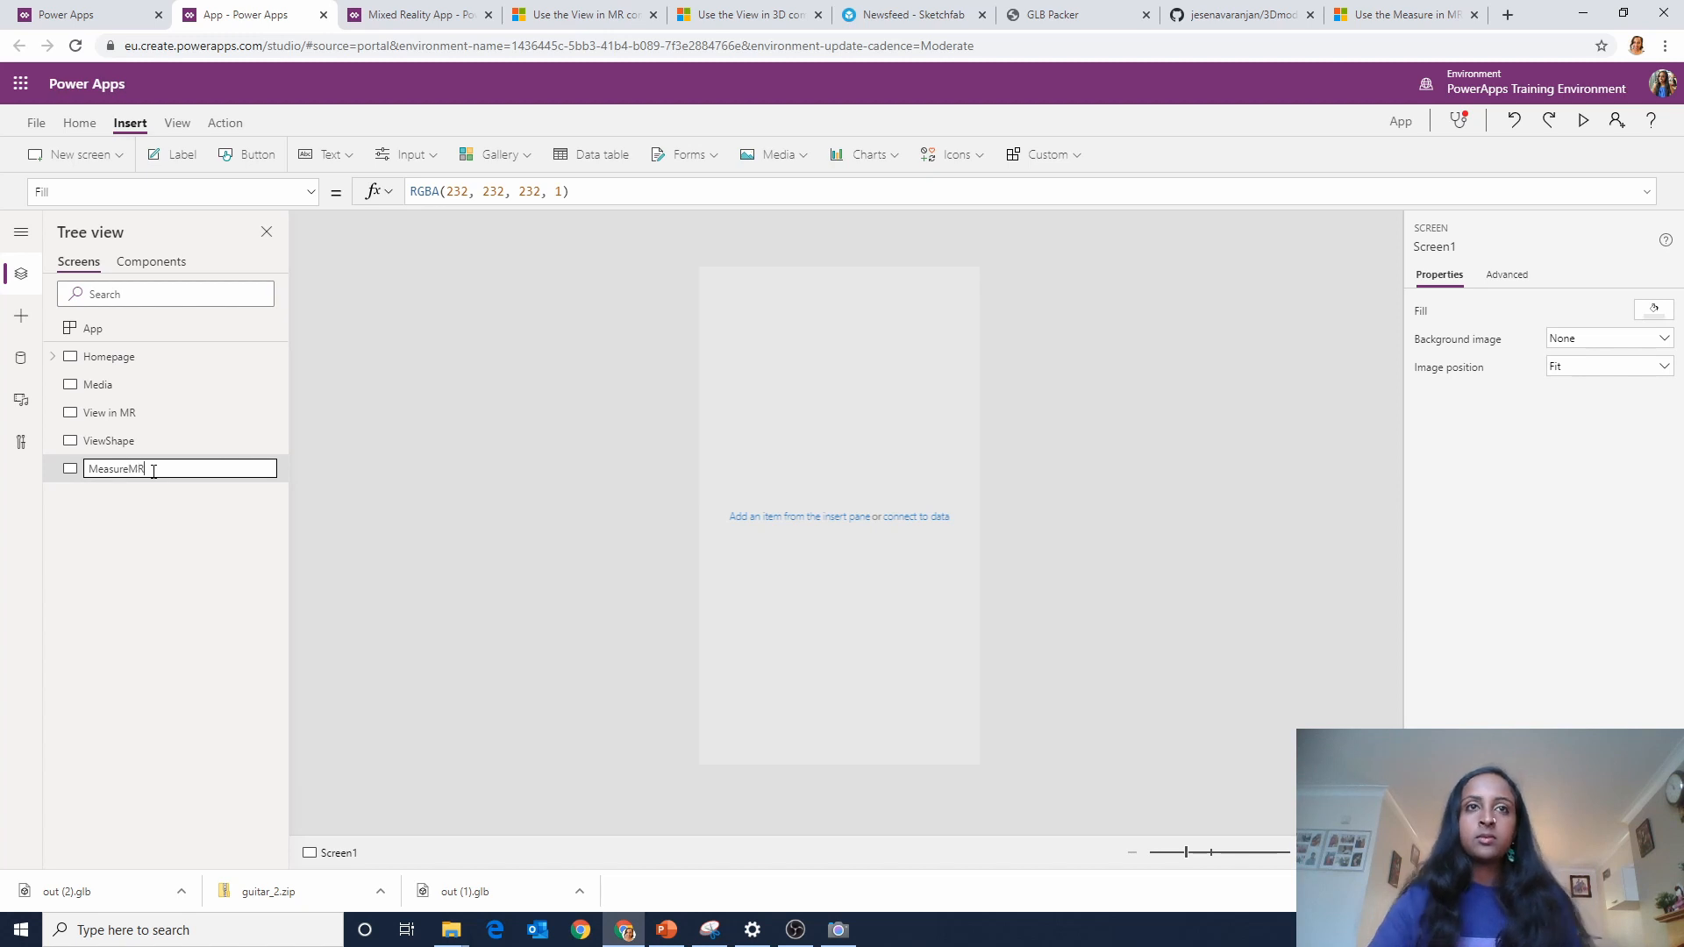
{"action": "type", "text": "easureMR"}
{"action": "left_click", "coordinate": [167, 357]}
Correct the Measure in Mixed Reality button's OnSelect formula so that it navigates to MeasureMR.
{"action": "left_click", "coordinate": [907, 607]}
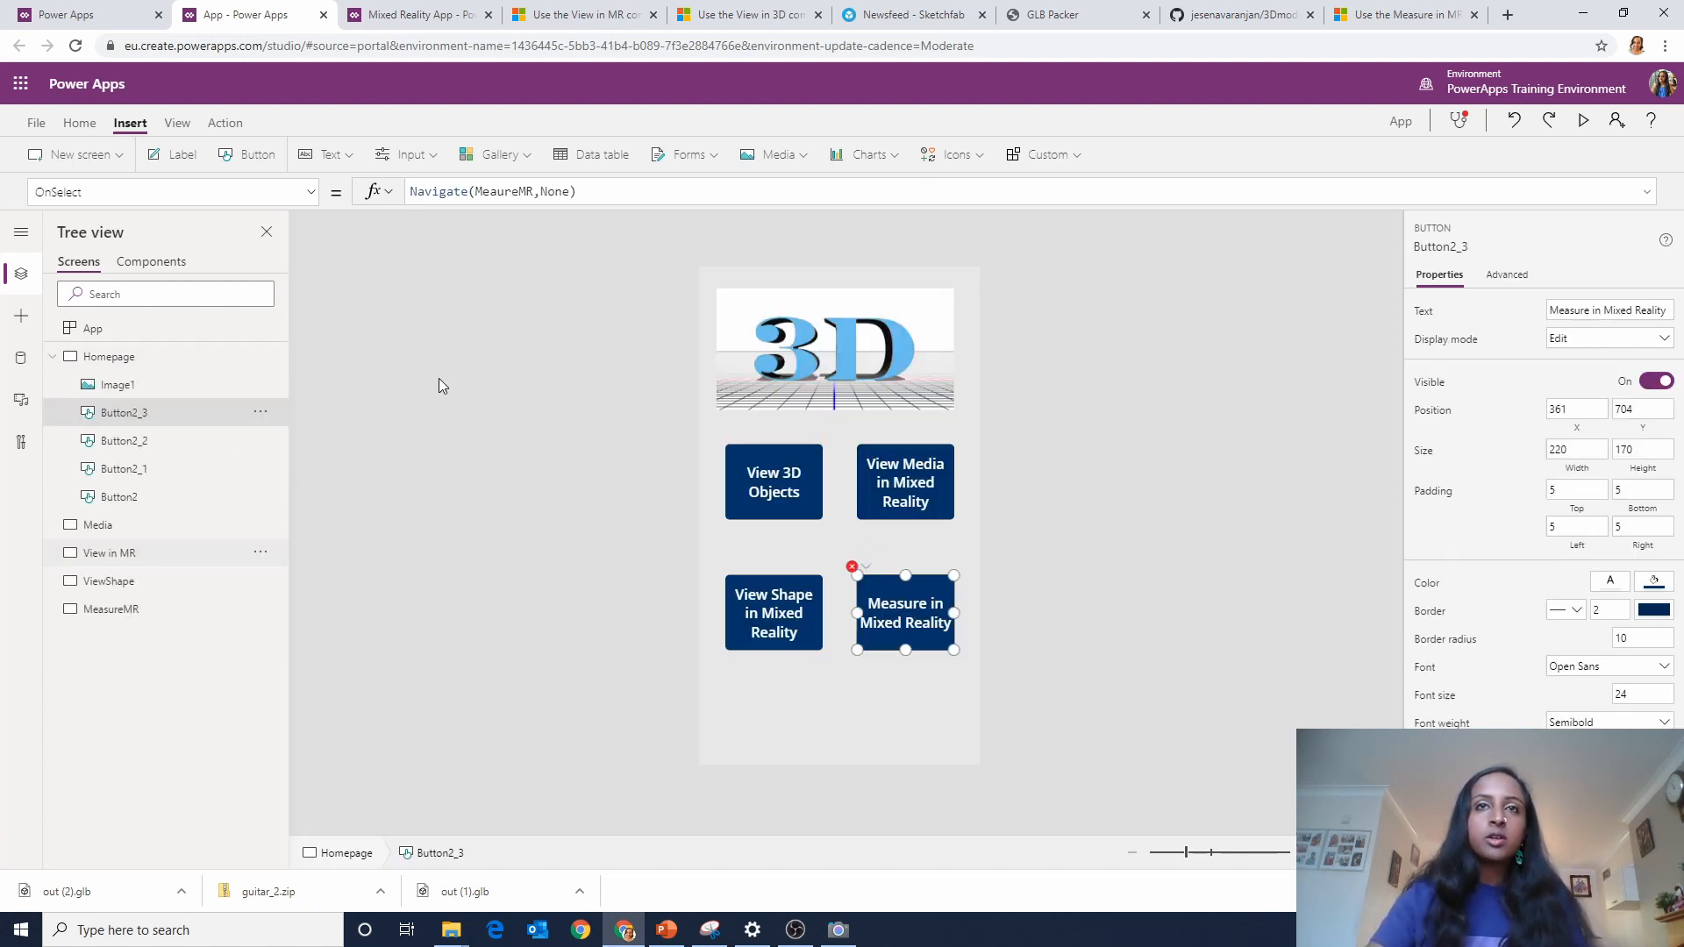
{"action": "double_click", "coordinate": [509, 192]}
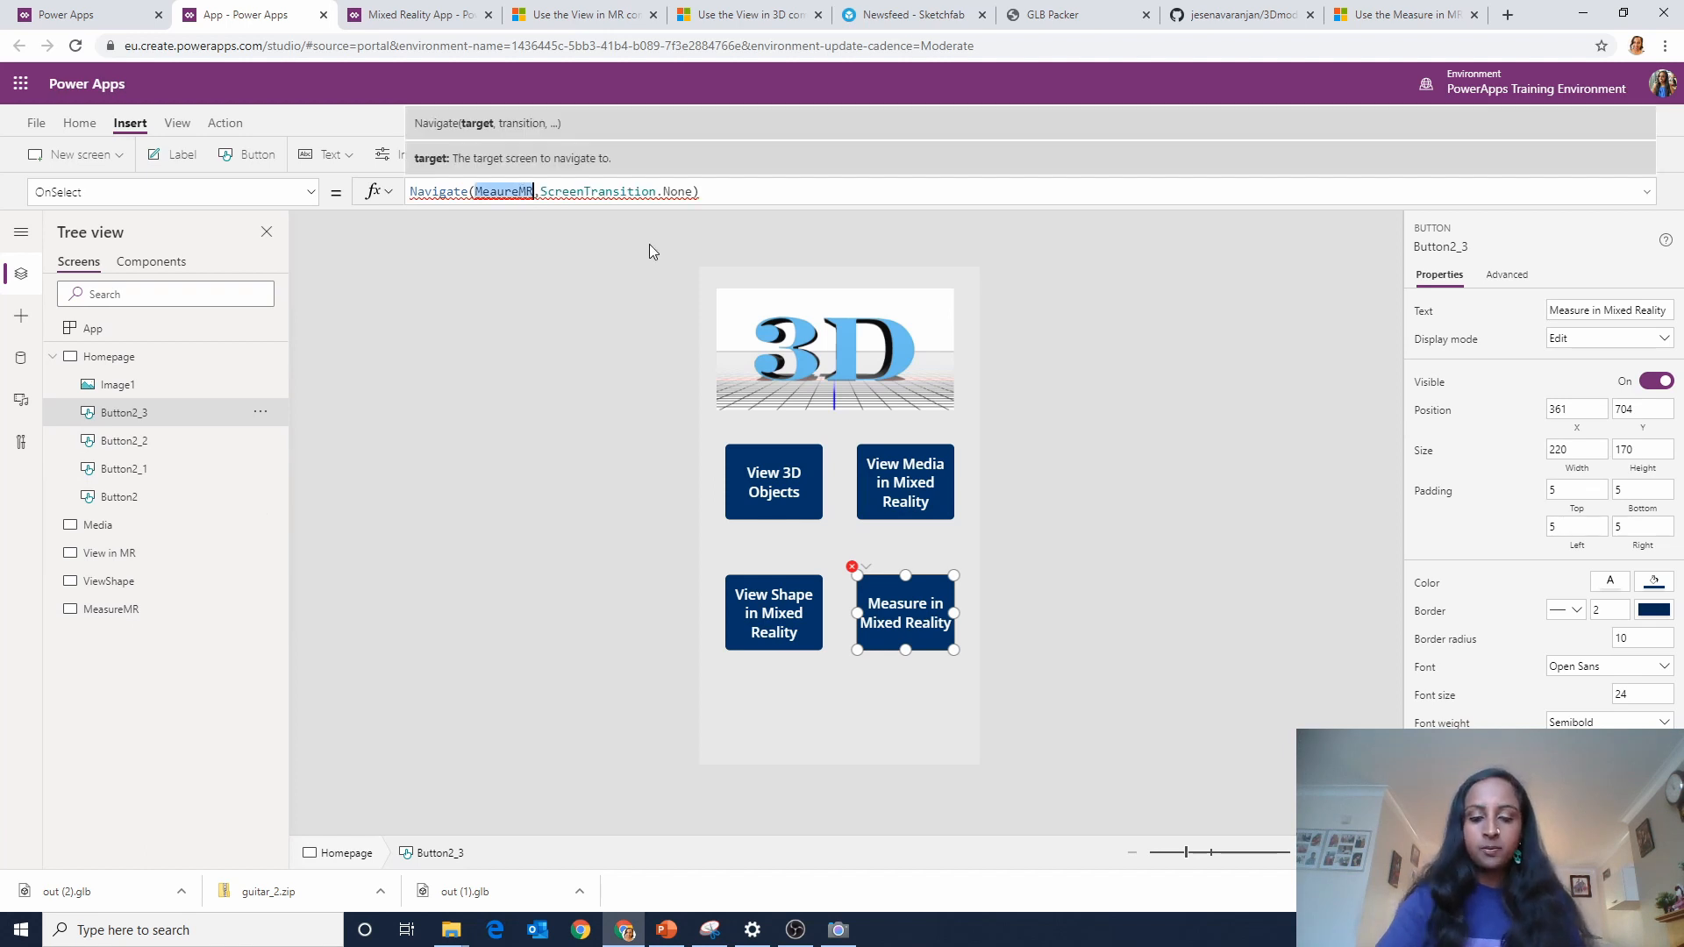
{"action": "type", "text": "MeasureMR"}
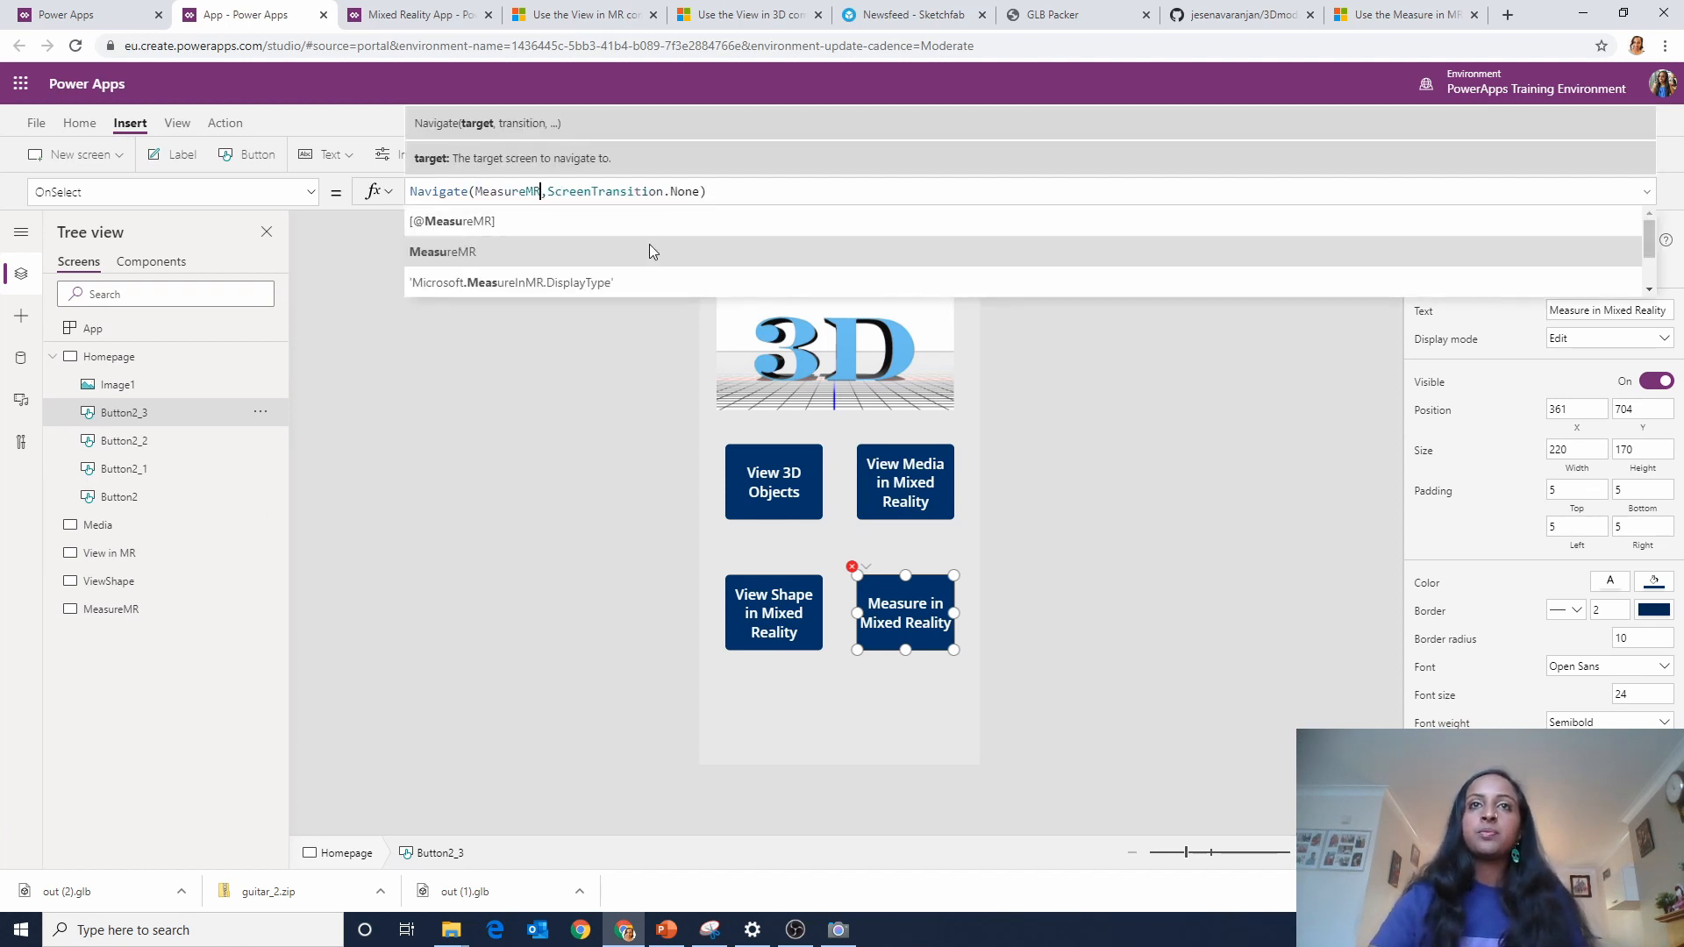
{"action": "left_click", "coordinate": [538, 712]}
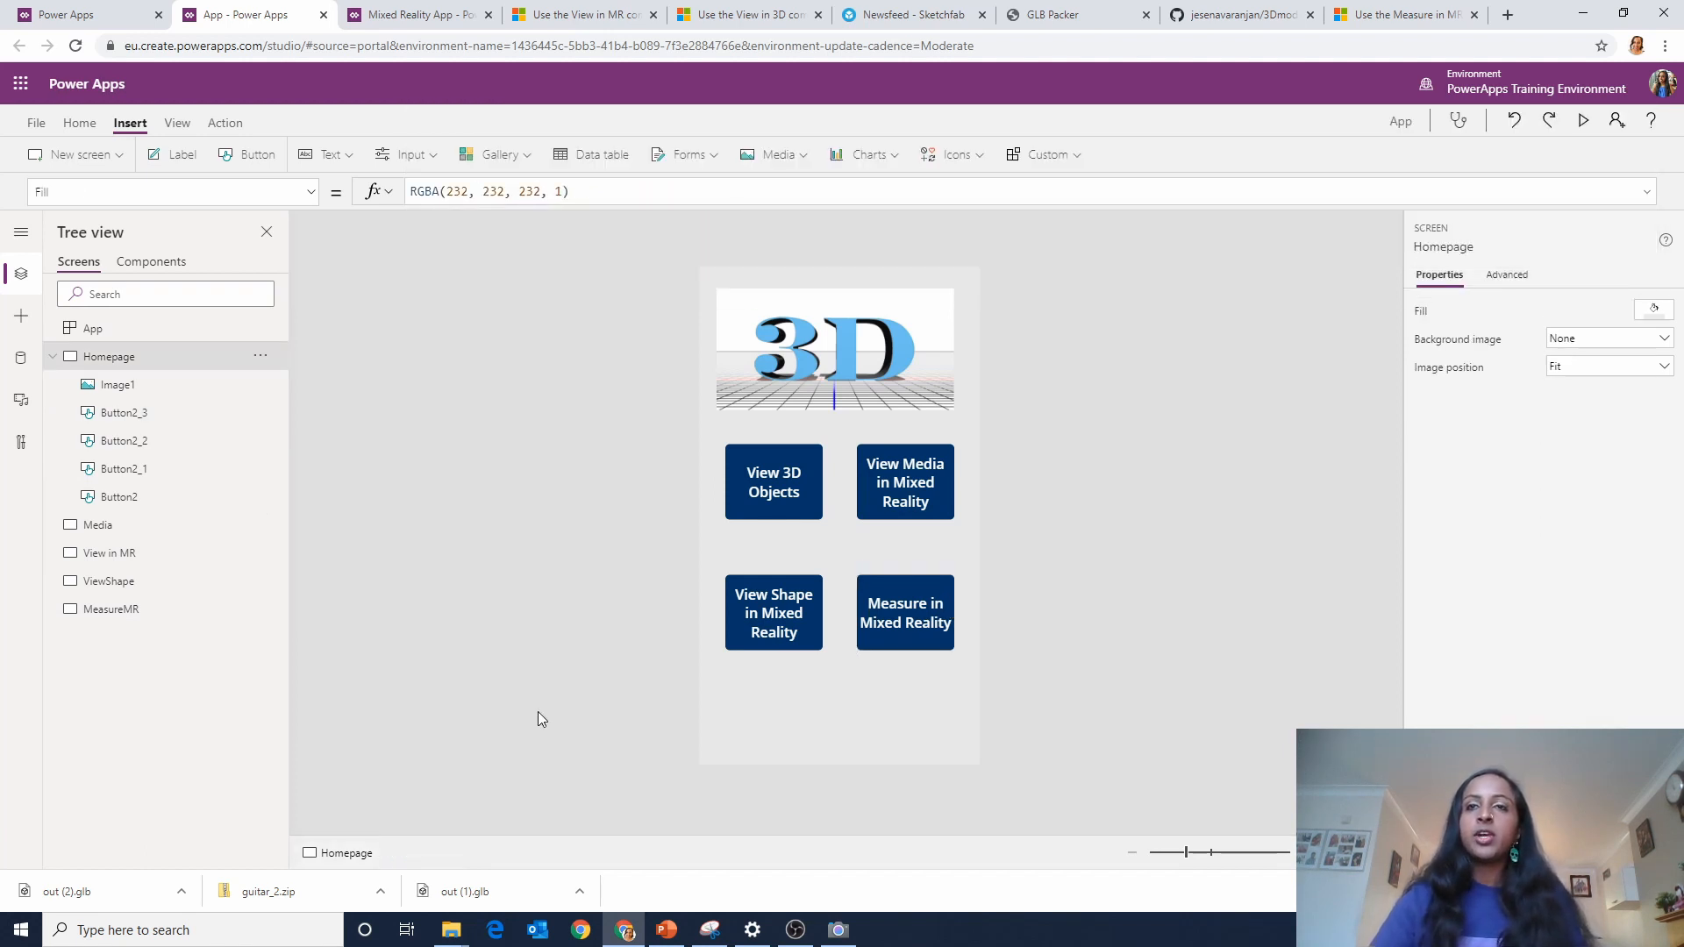
Check the OnSelect navigation formulas of all four Homepage buttons.
{"action": "left_click", "coordinate": [810, 489]}
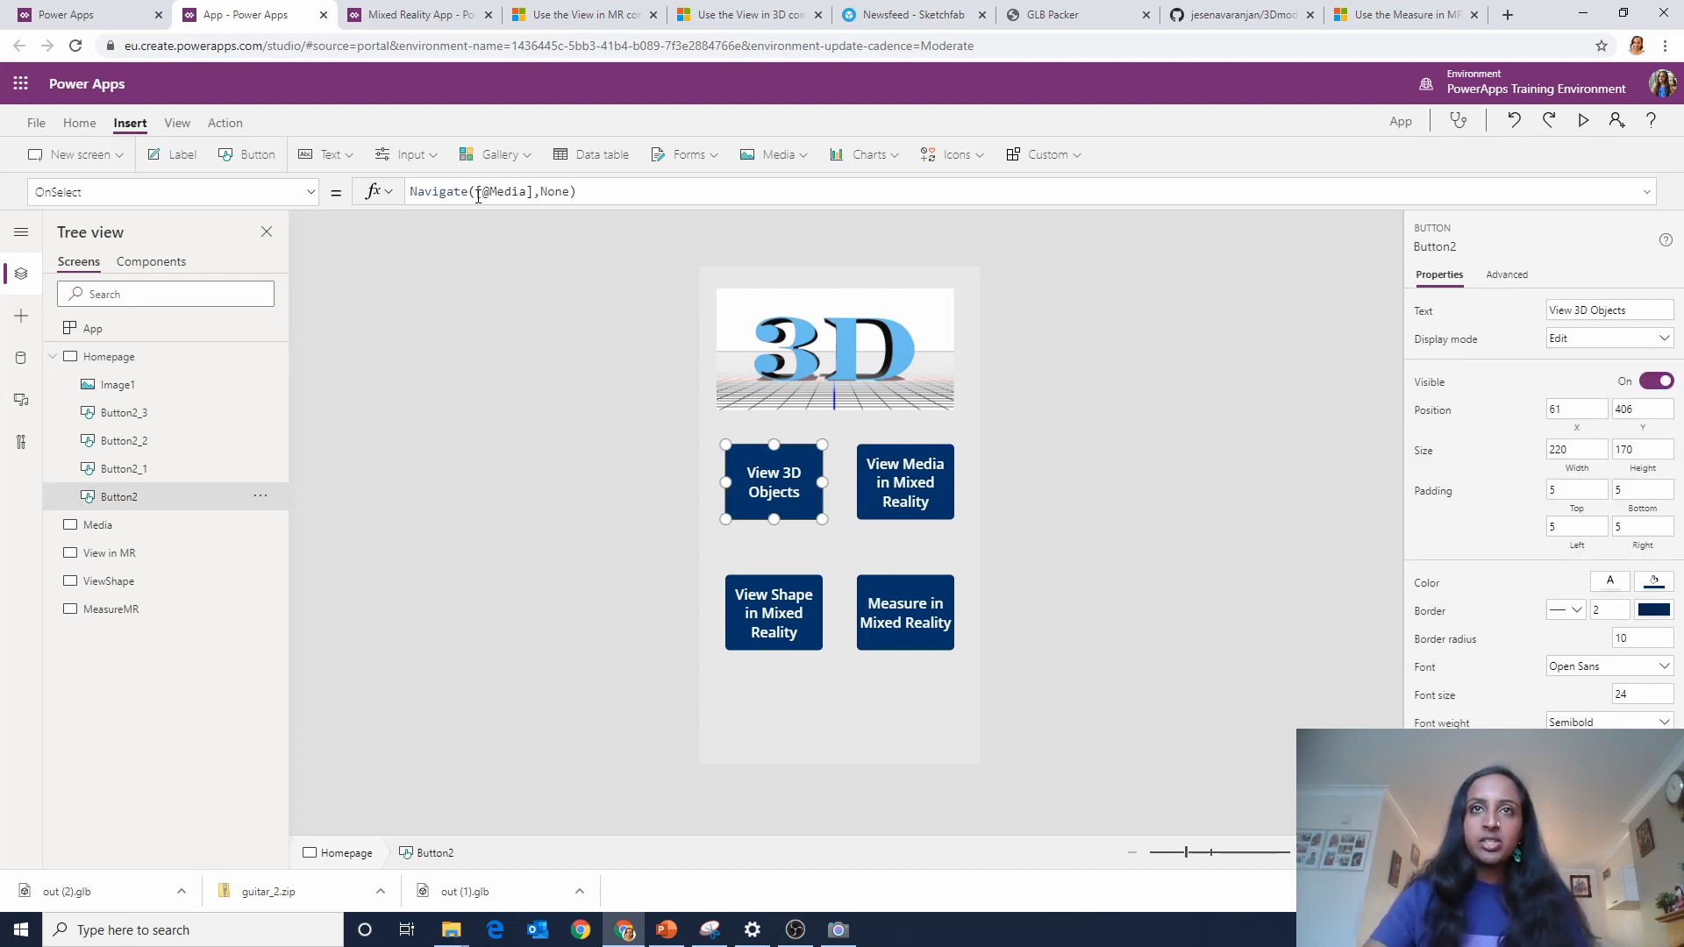
{"action": "left_click", "coordinate": [890, 475]}
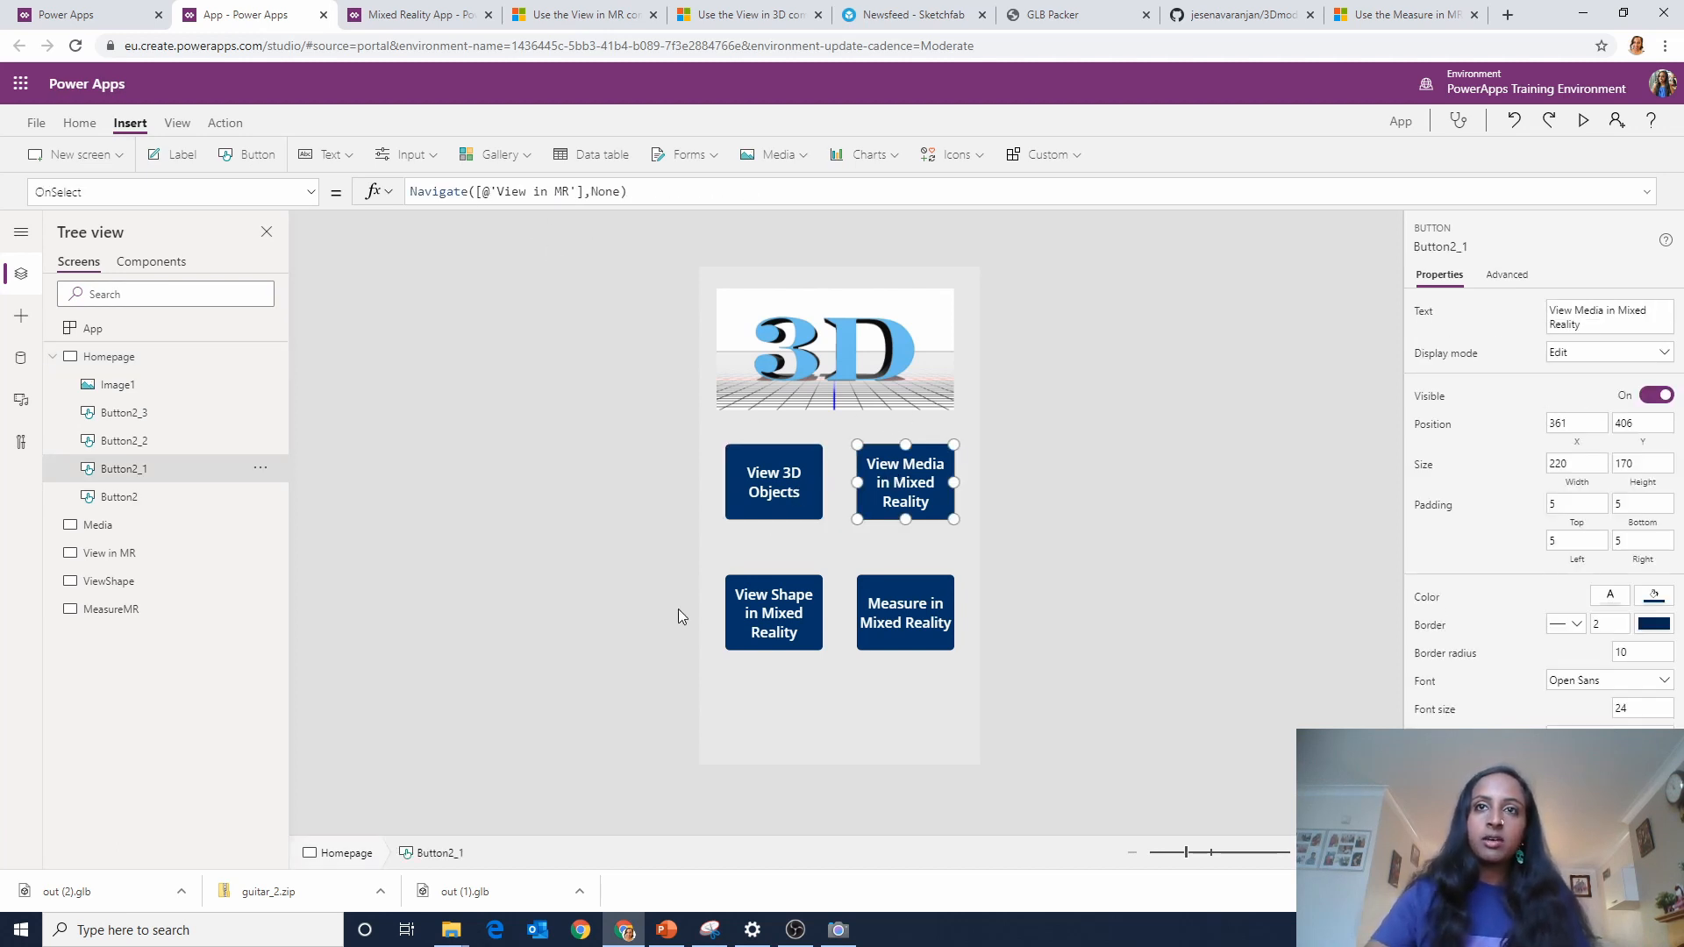
{"action": "left_click", "coordinate": [776, 614]}
{"action": "left_click", "coordinate": [914, 624]}
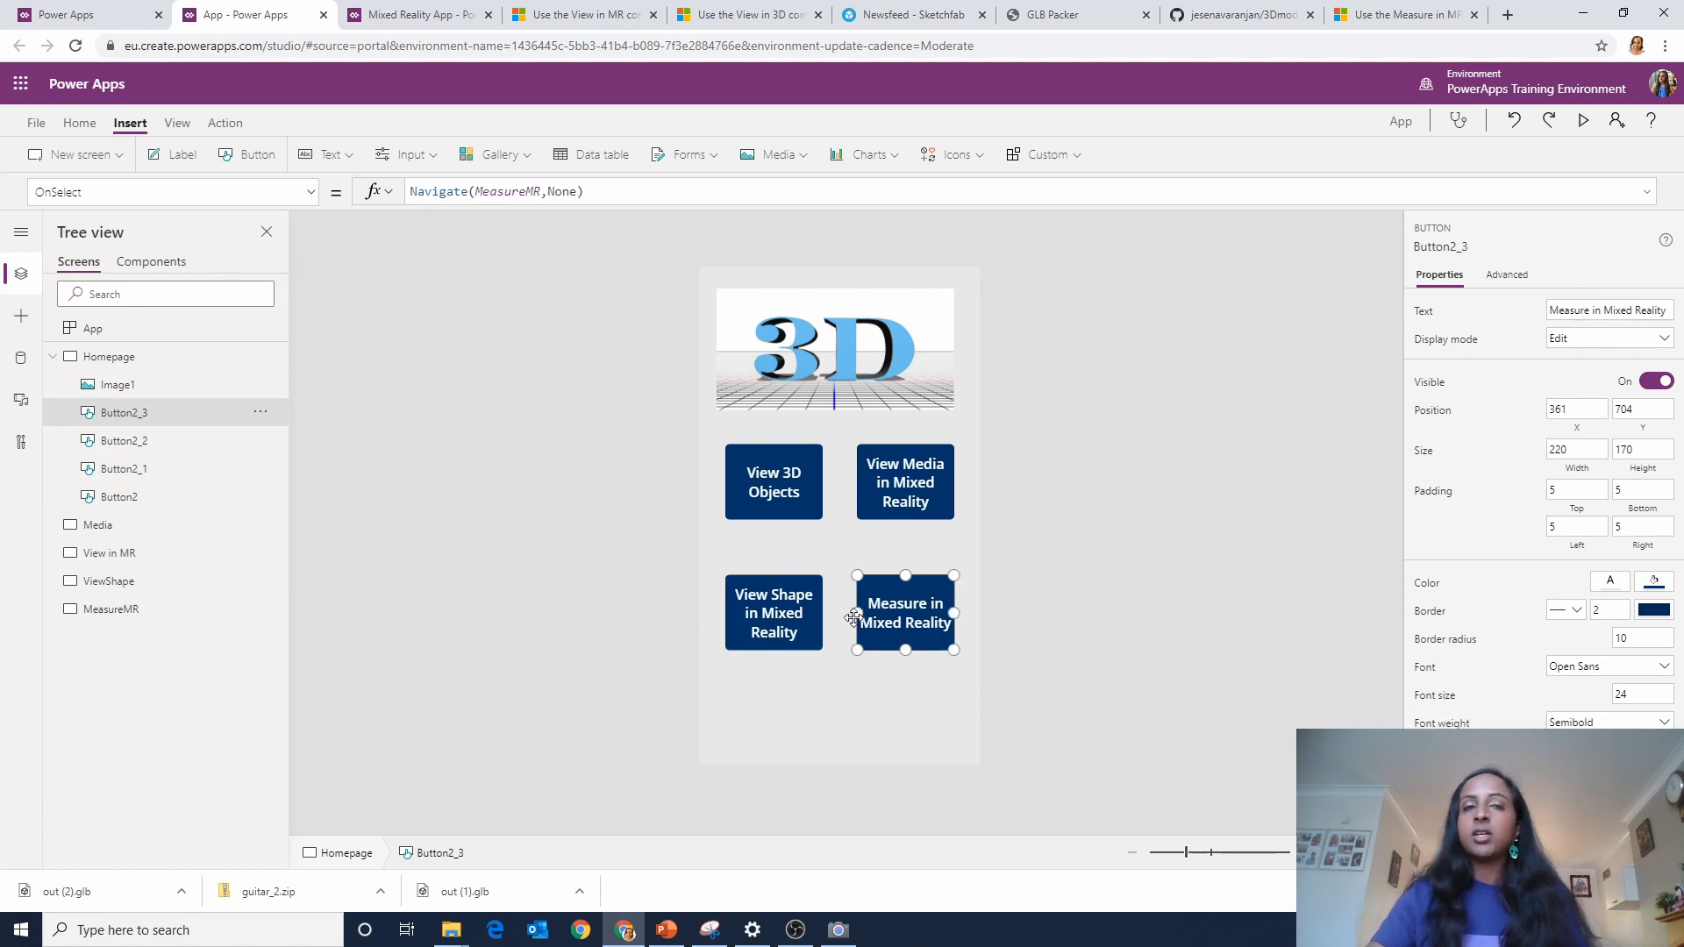
{"action": "left_click", "coordinate": [52, 356]}
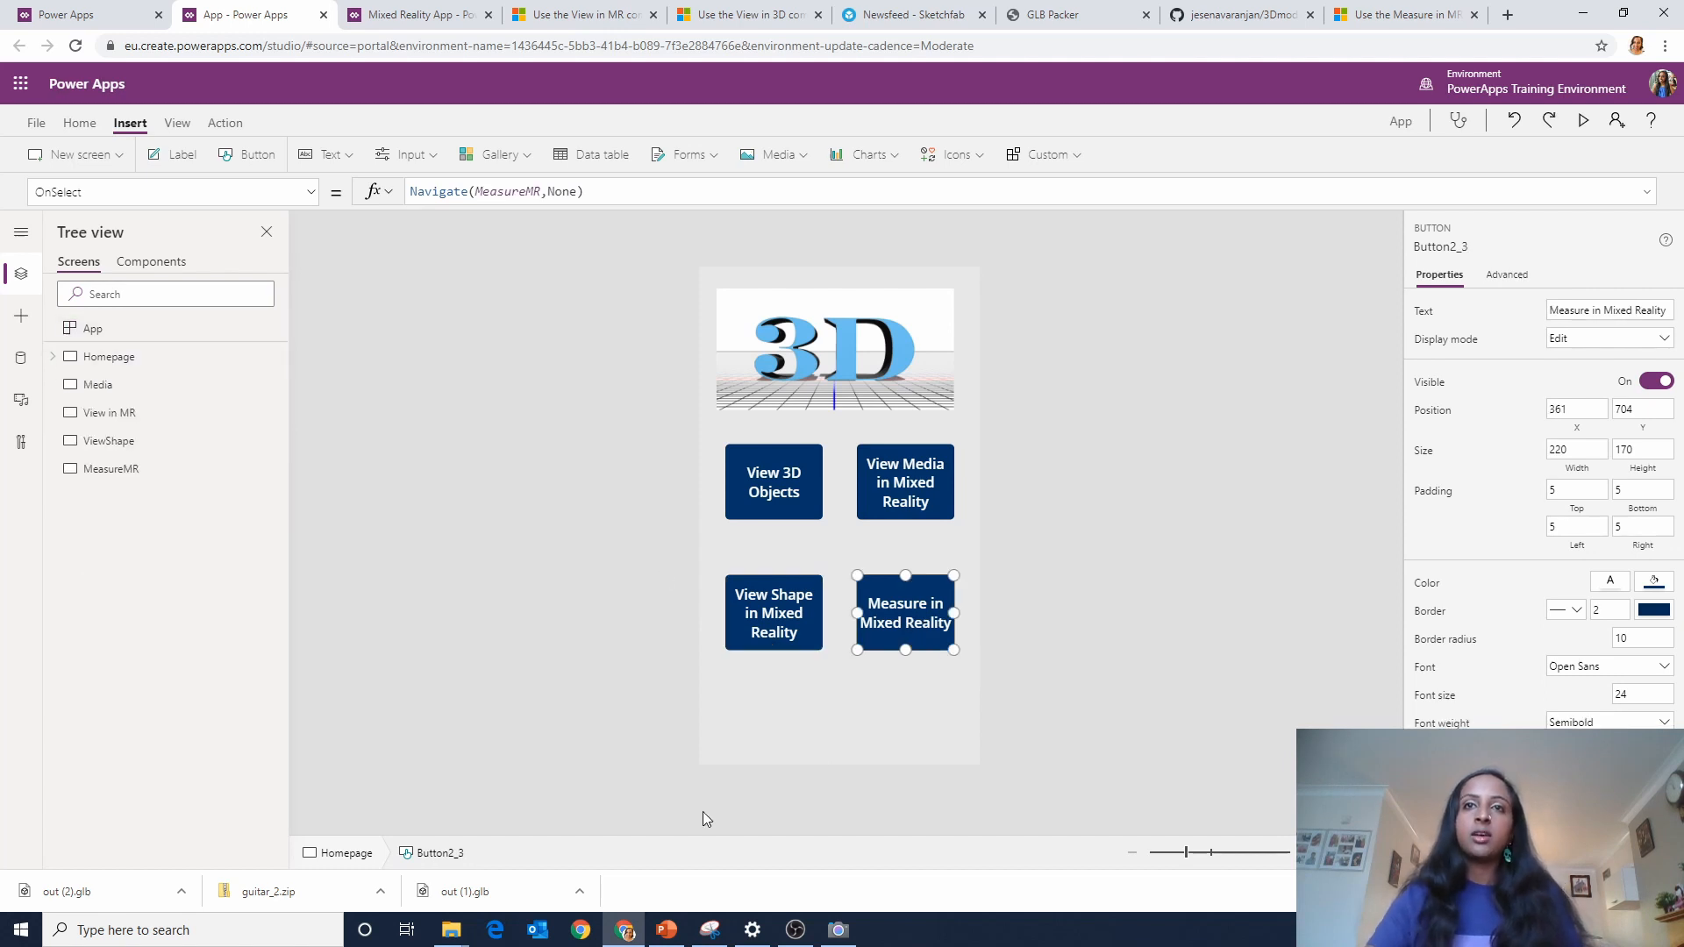
{"action": "left_click", "coordinate": [561, 624]}
Copy the home icon from the Mixed Reality App's Media screen into the new app's Media screen, deleting the first distorted copy.
{"action": "left_click", "coordinate": [193, 386]}
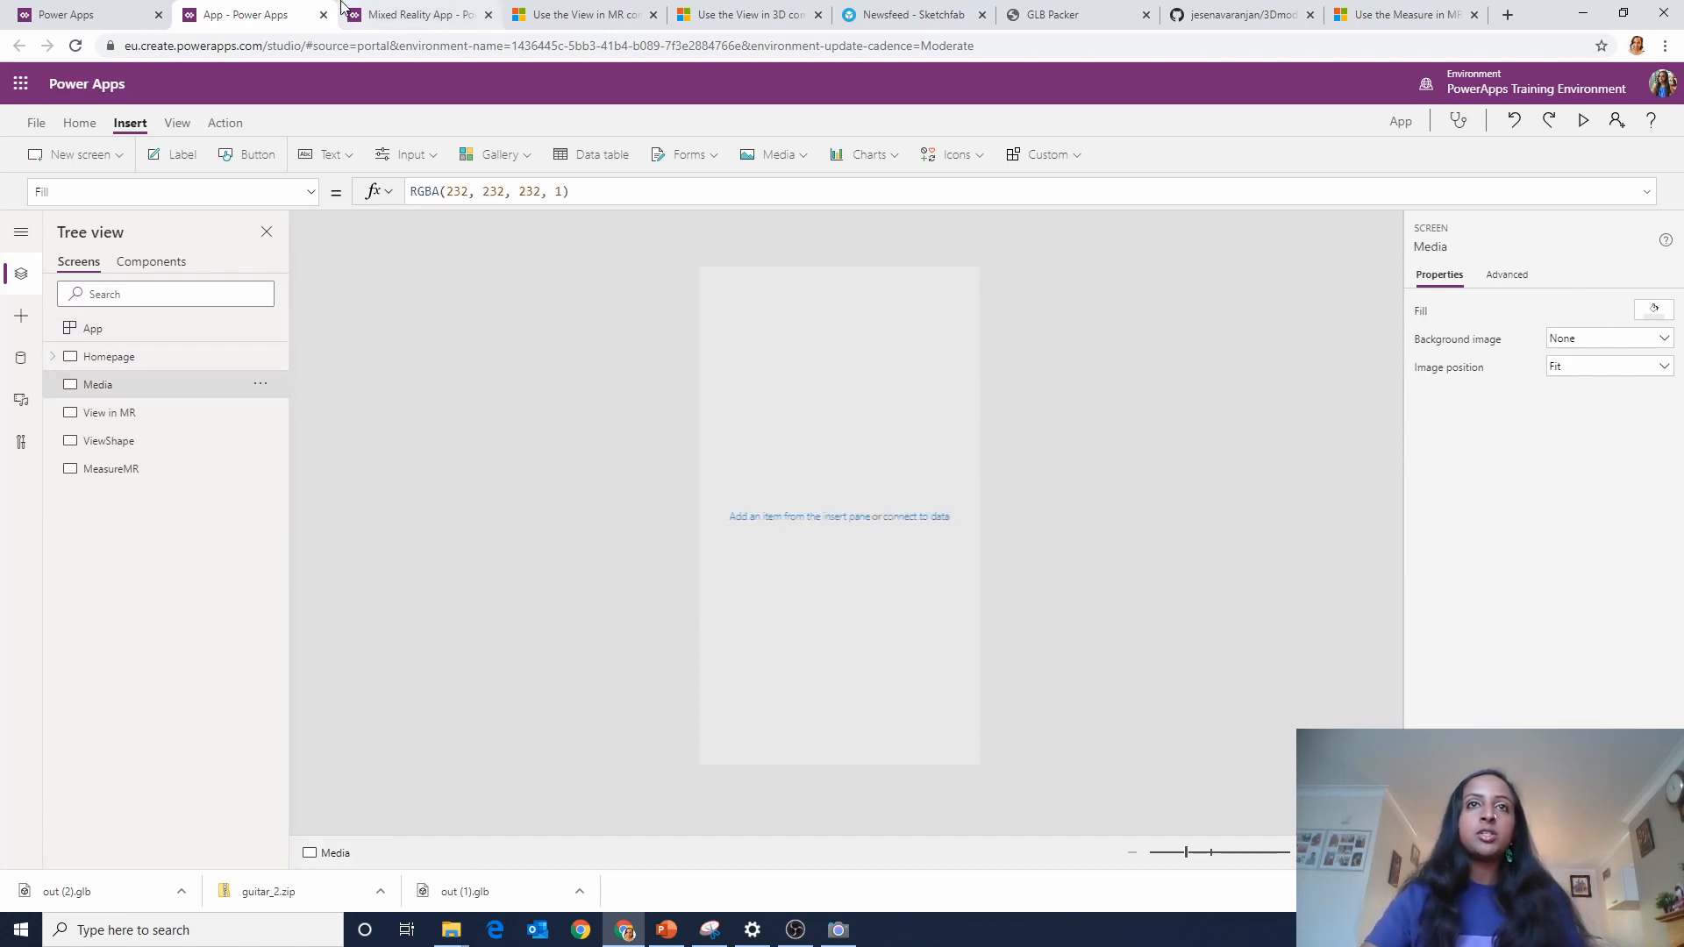
{"action": "left_click", "coordinate": [424, 11]}
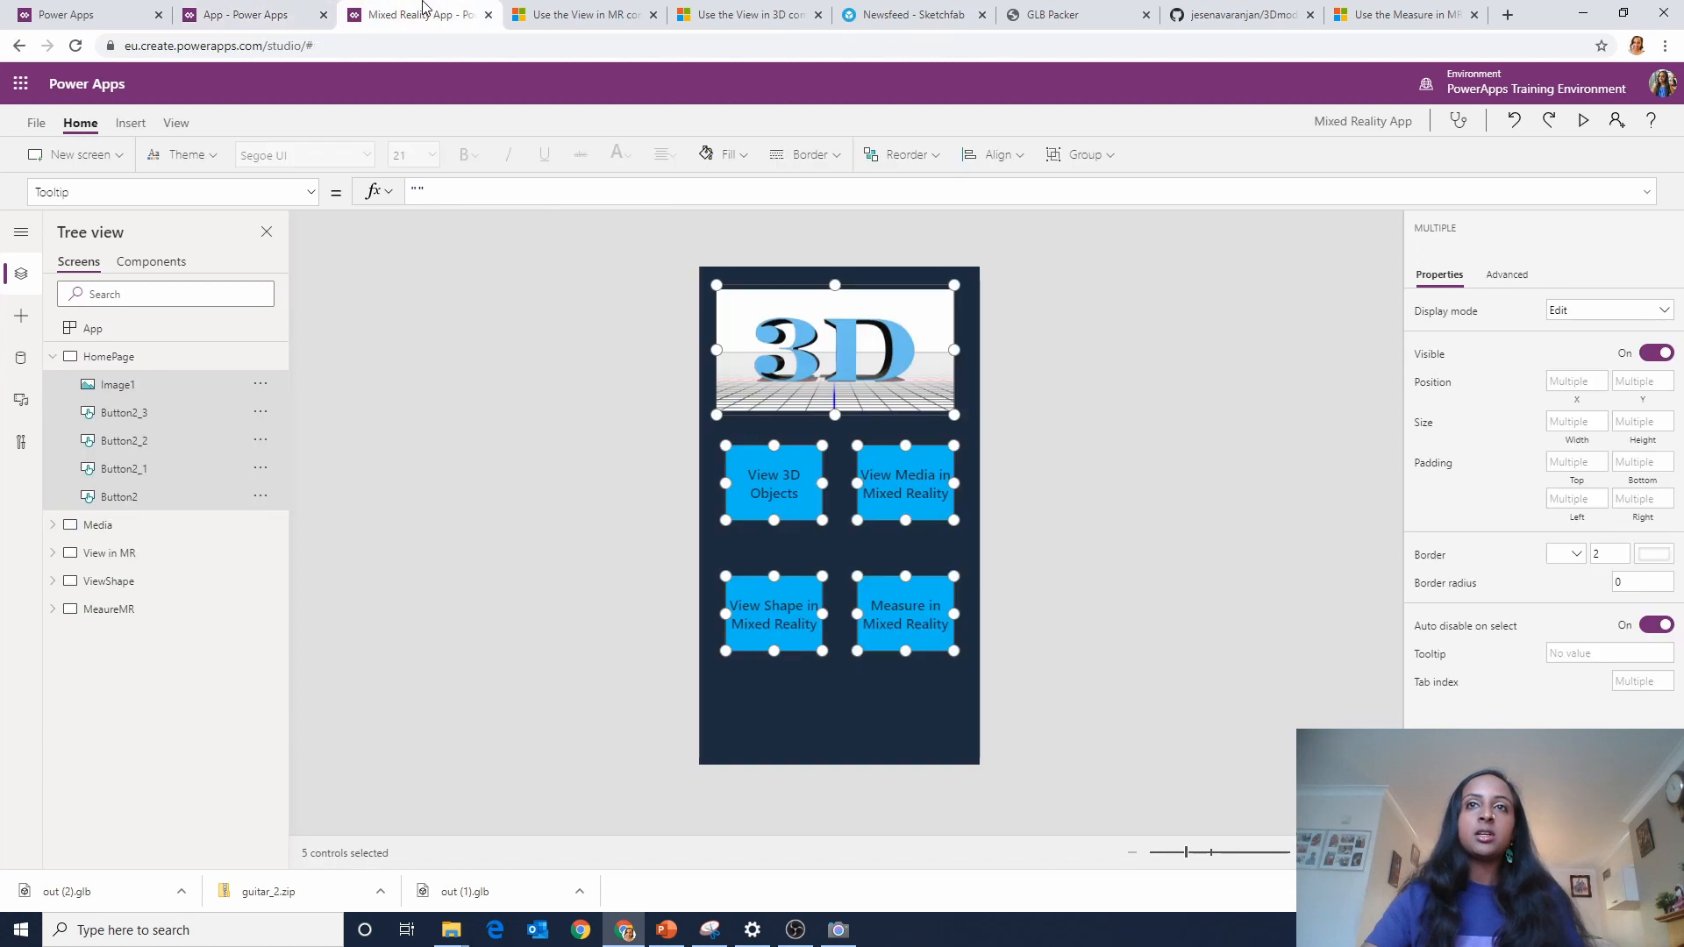
{"action": "left_click", "coordinate": [151, 524]}
{"action": "left_click", "coordinate": [960, 290]}
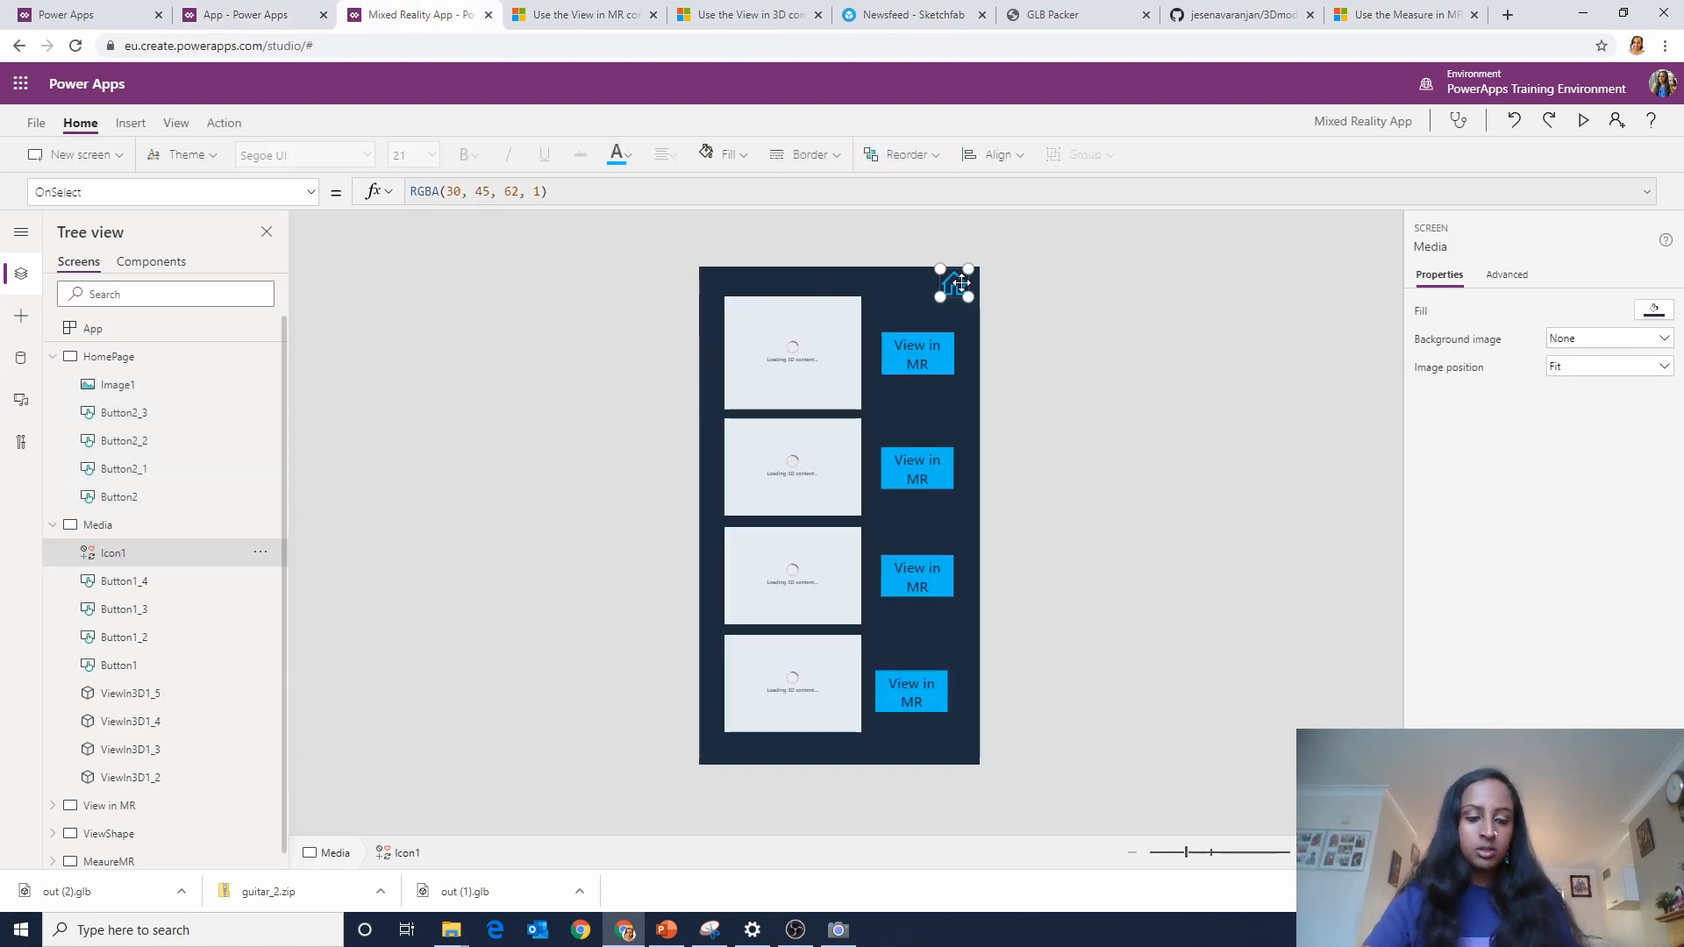
{"action": "left_click", "coordinate": [267, 10]}
{"action": "key", "text": "ctrl+v"}
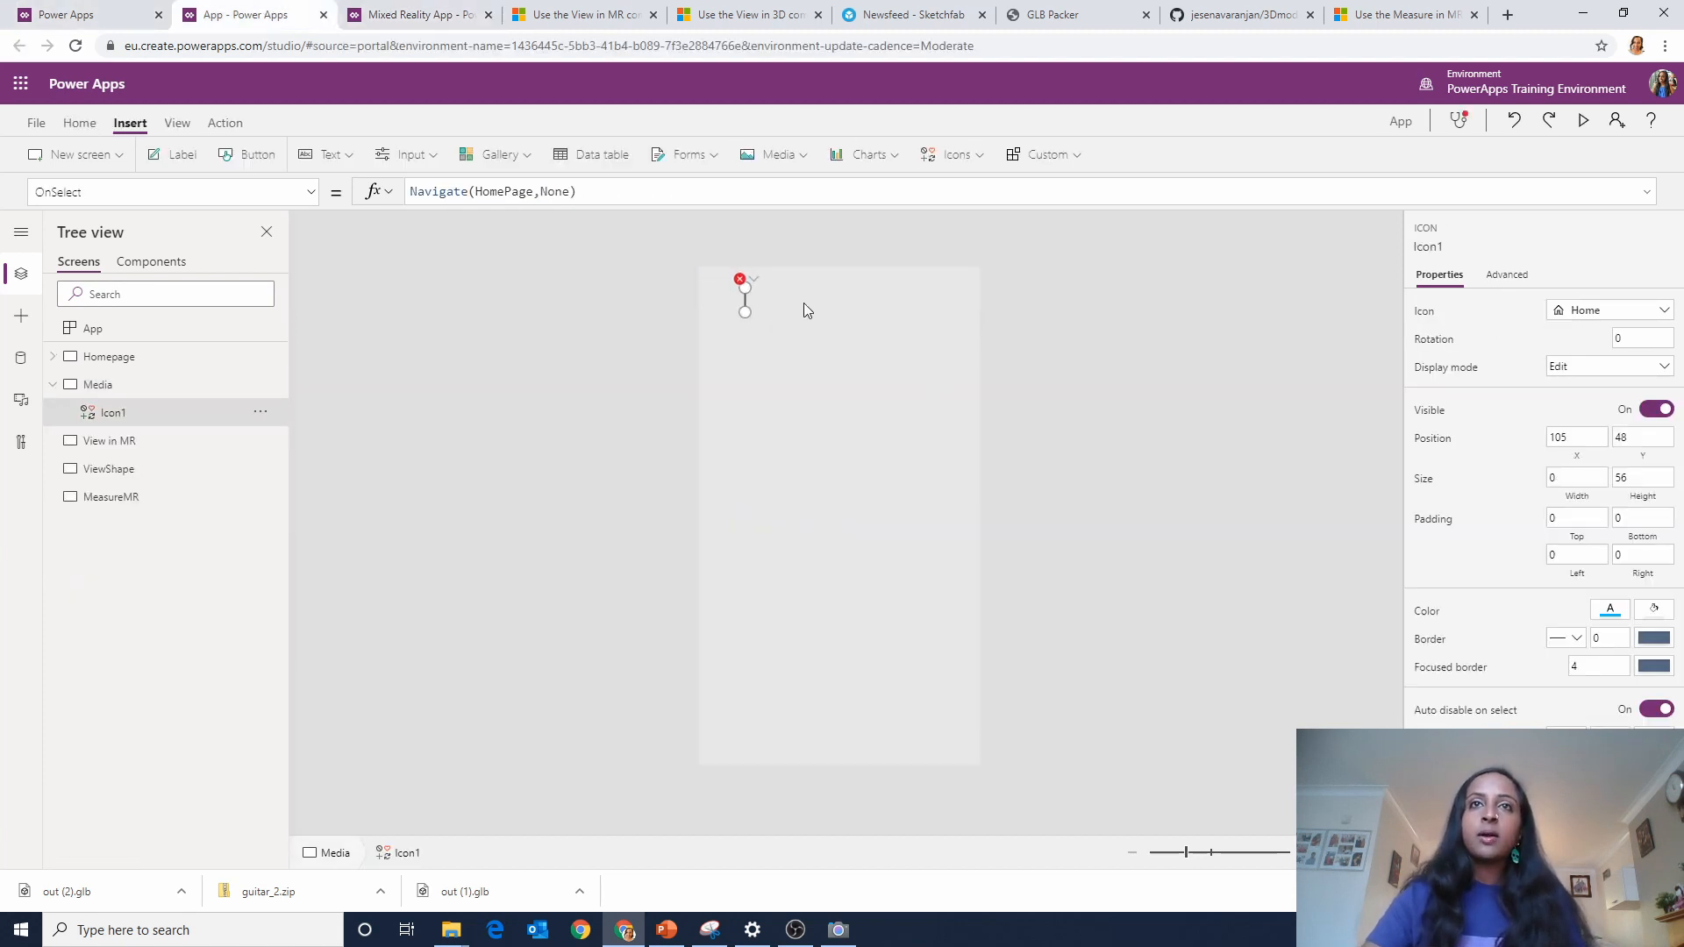
{"action": "key", "text": "Delete"}
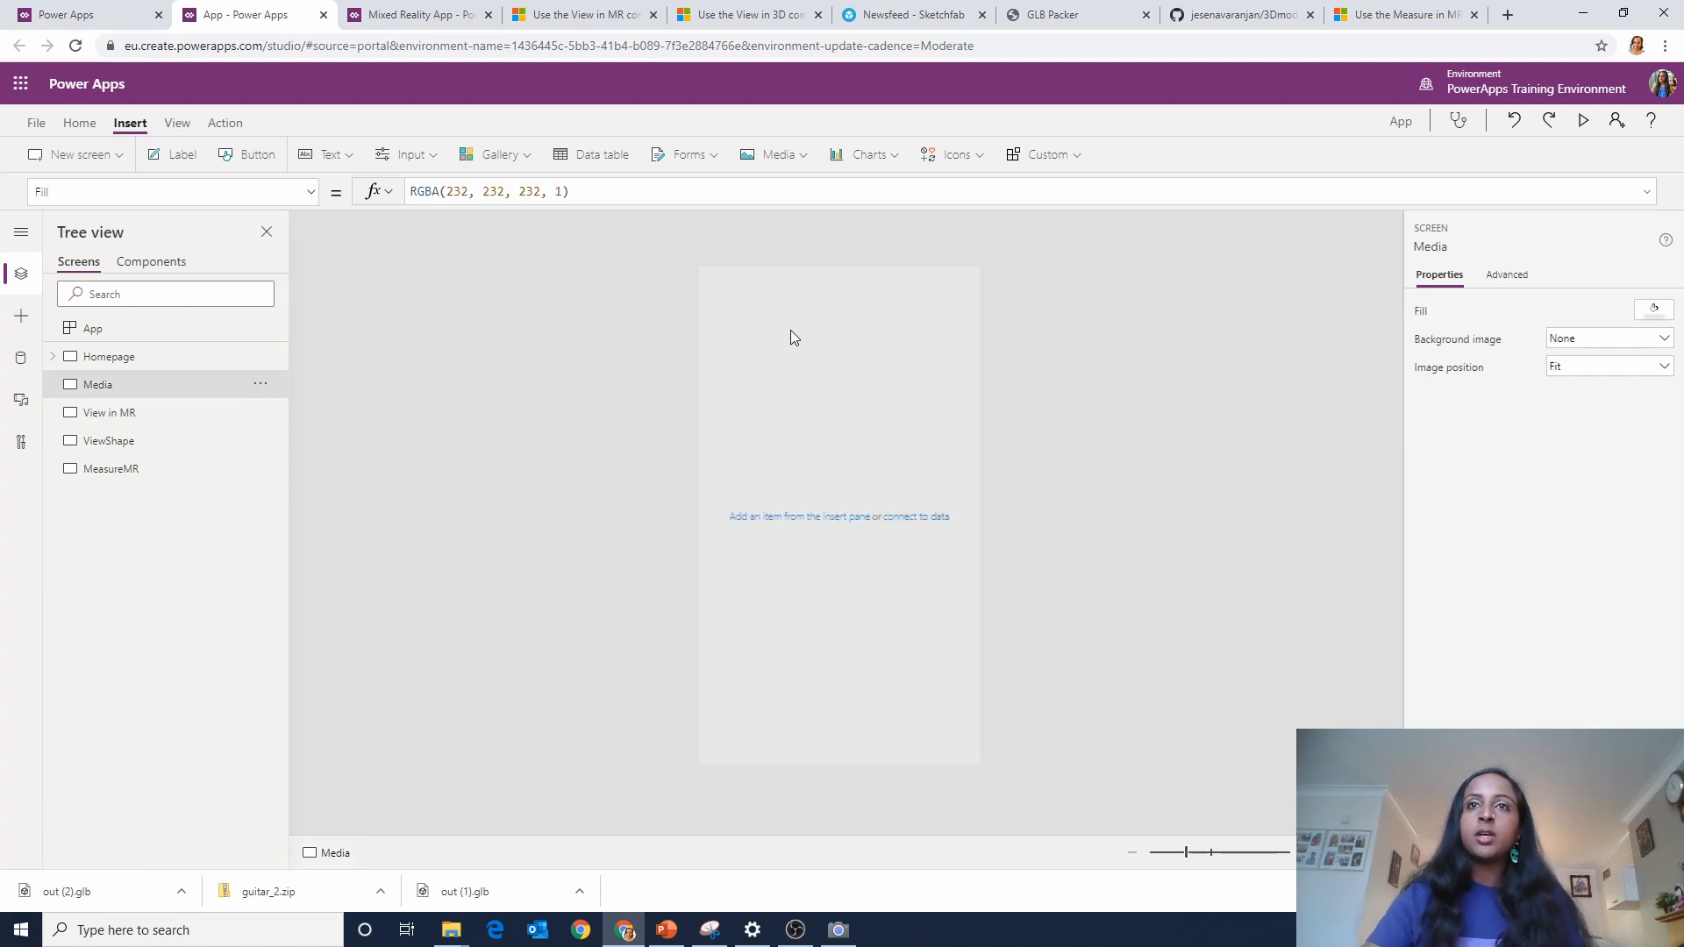
{"action": "key", "text": "ctrl+v"}
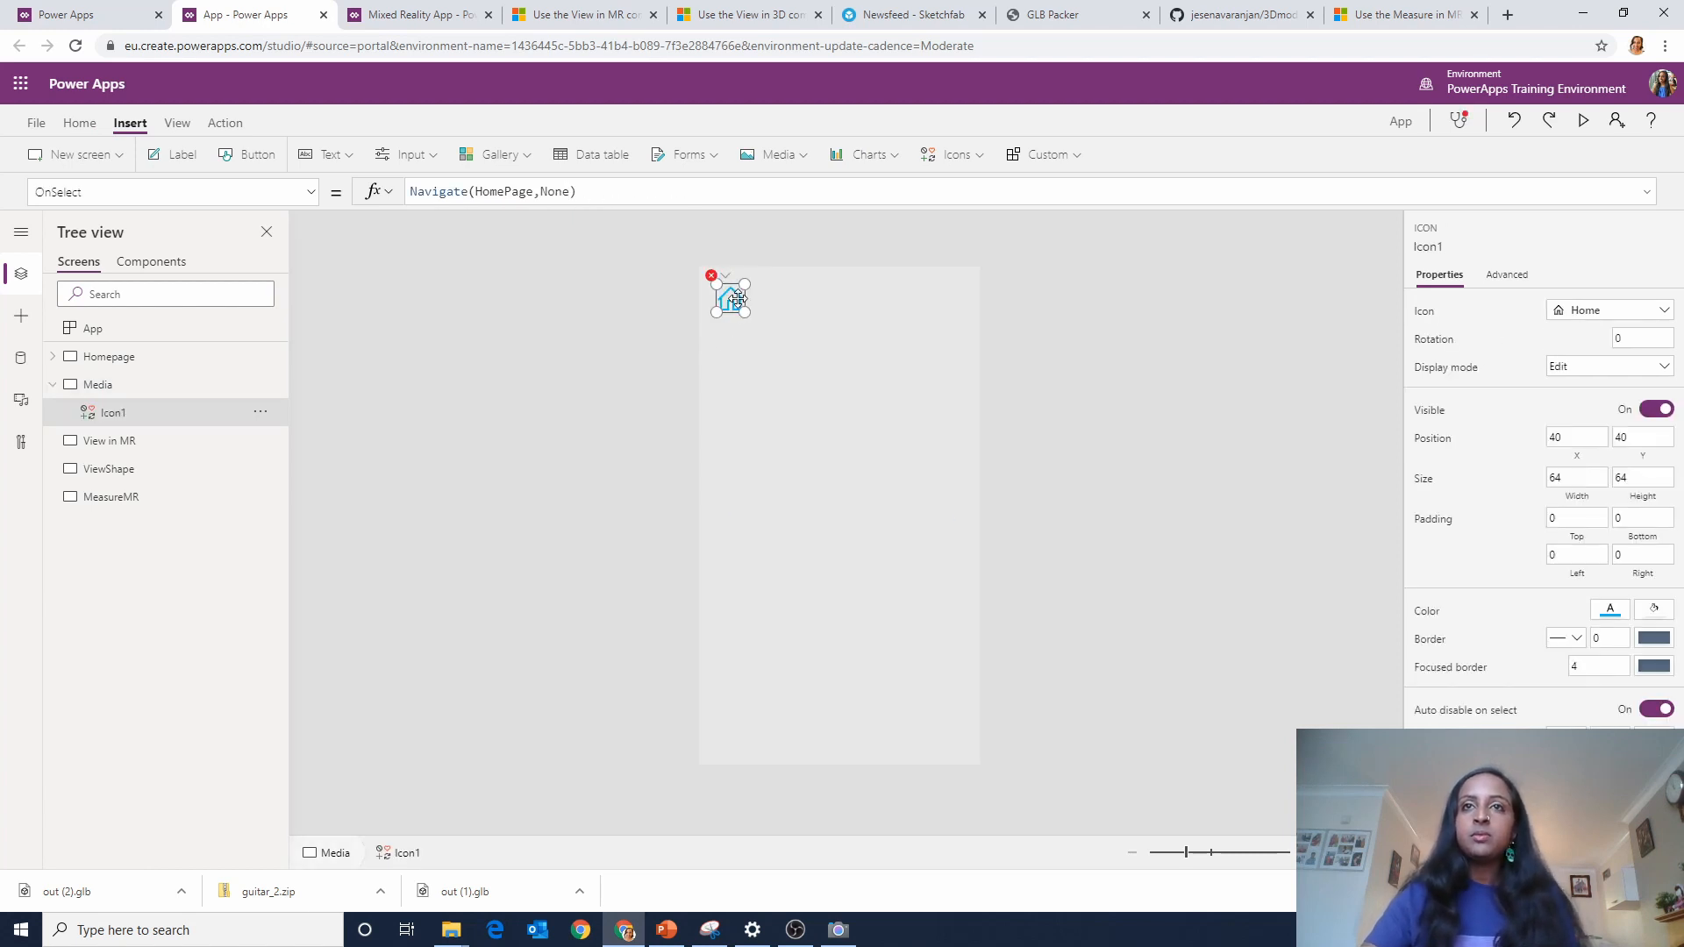
{"action": "left_click_drag", "start_coordinate": [738, 299], "coordinate": [962, 291]}
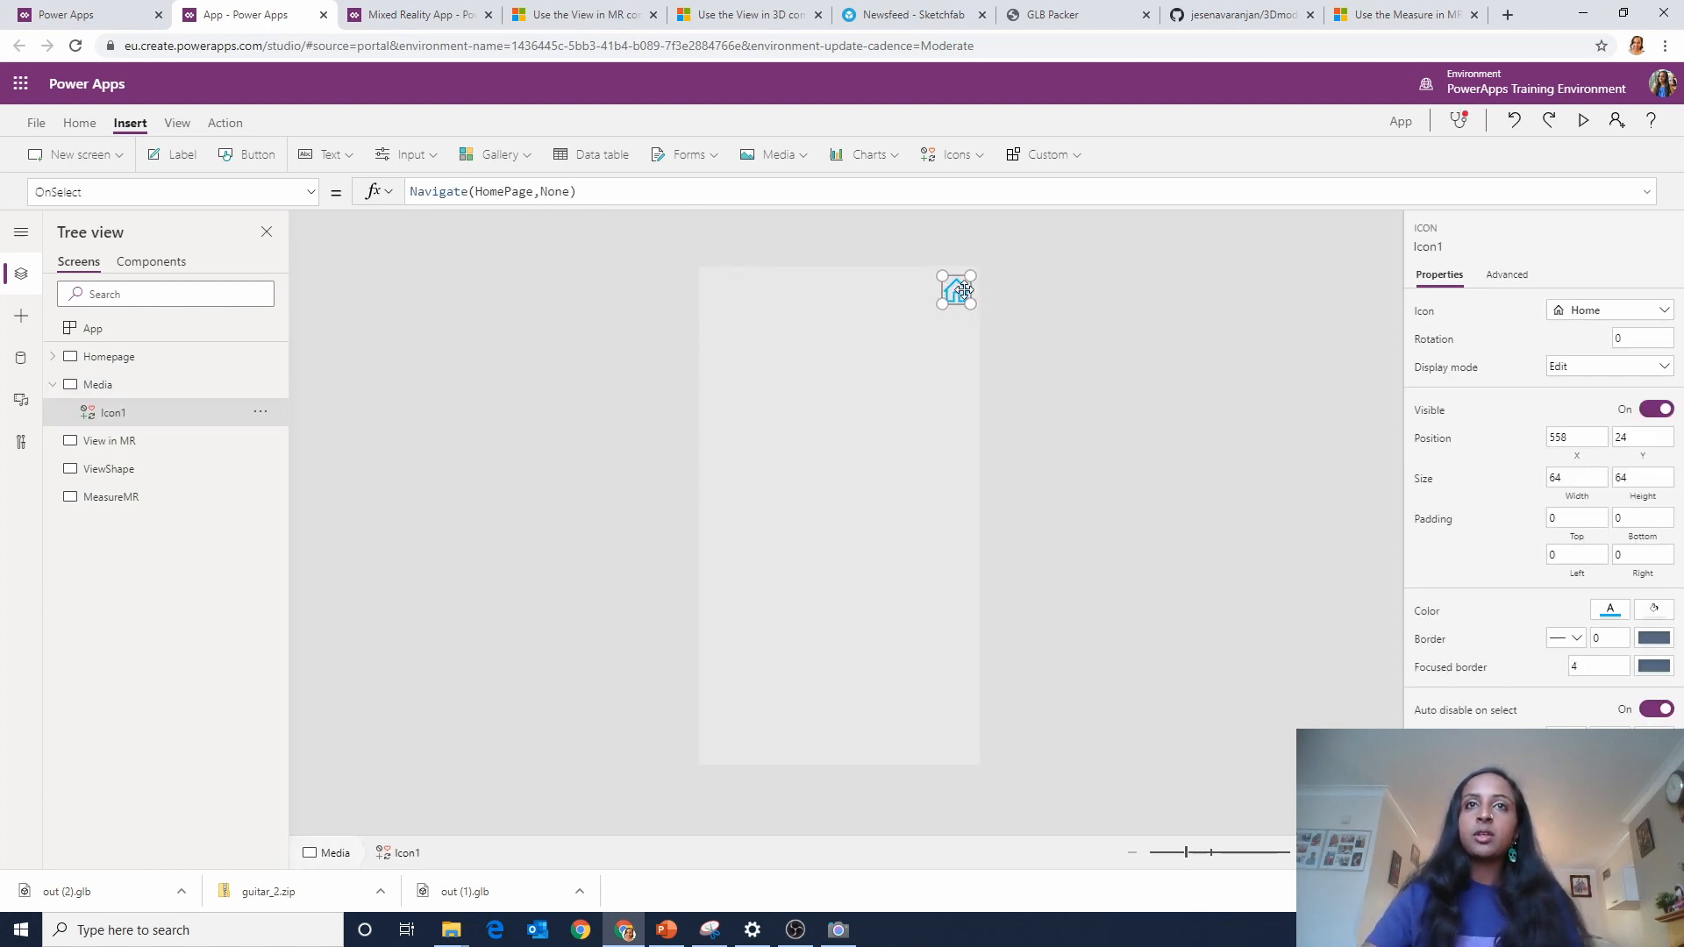
{"action": "left_click", "coordinate": [538, 192]}
{"action": "left_click", "coordinate": [526, 191]}
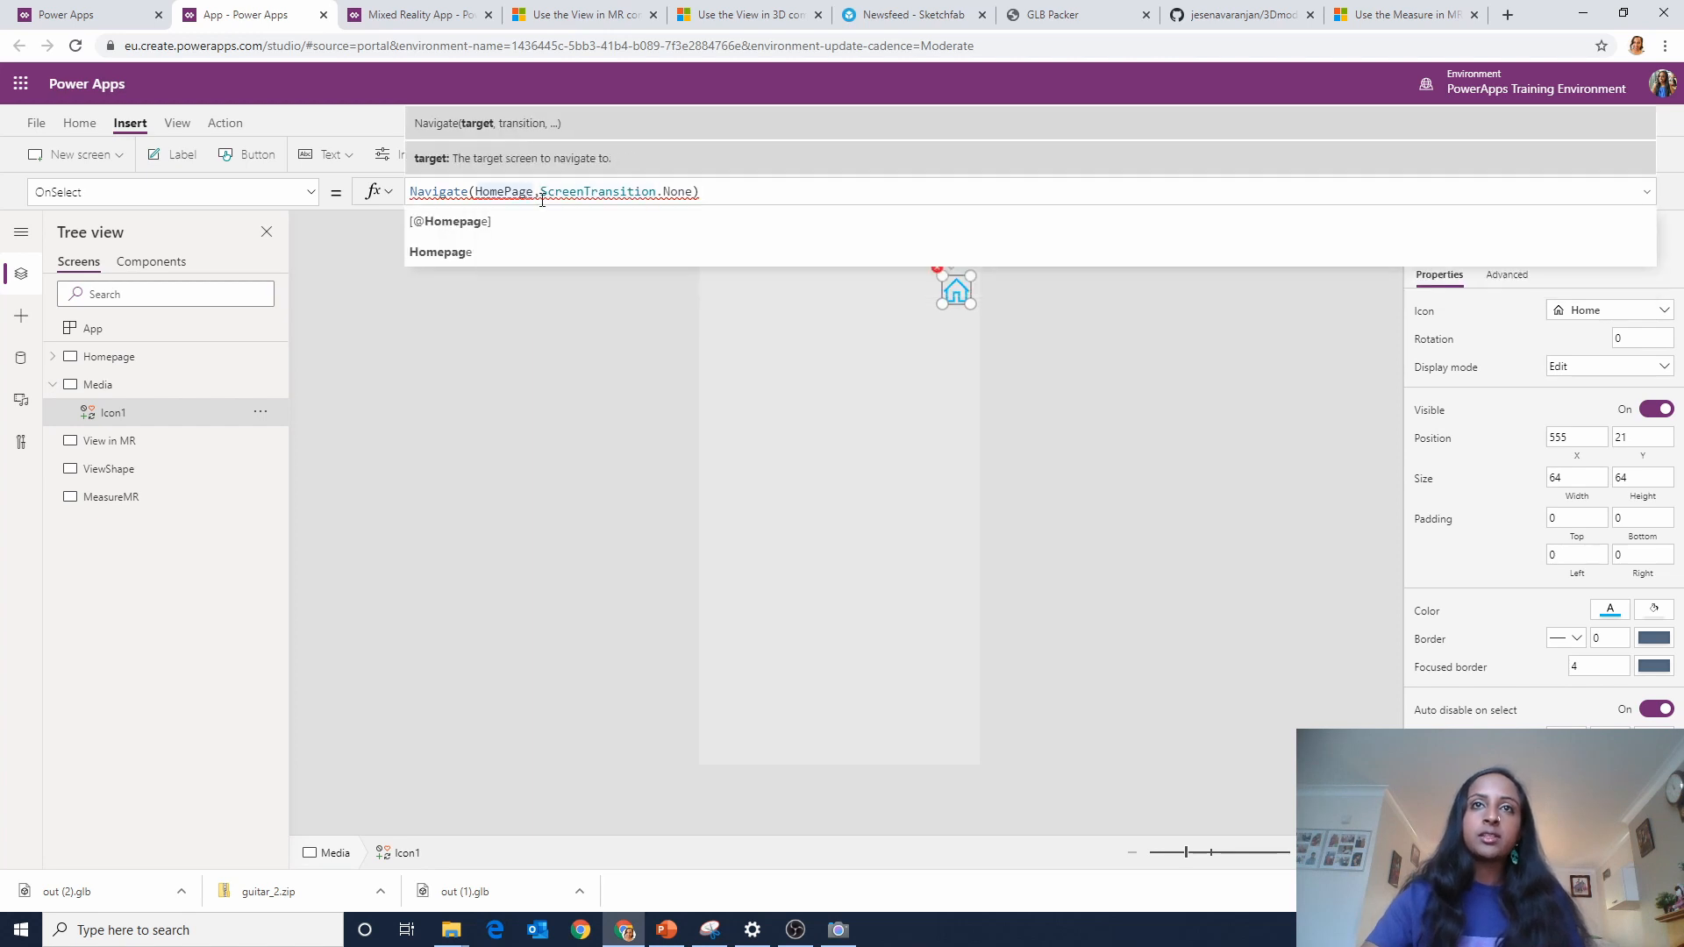
{"action": "left_click", "coordinate": [526, 226]}
{"action": "left_click", "coordinate": [963, 330]}
Copy the Media screen's home icon to the View in MR, MeasureMR and ViewShape screens.
{"action": "left_click", "coordinate": [965, 293]}
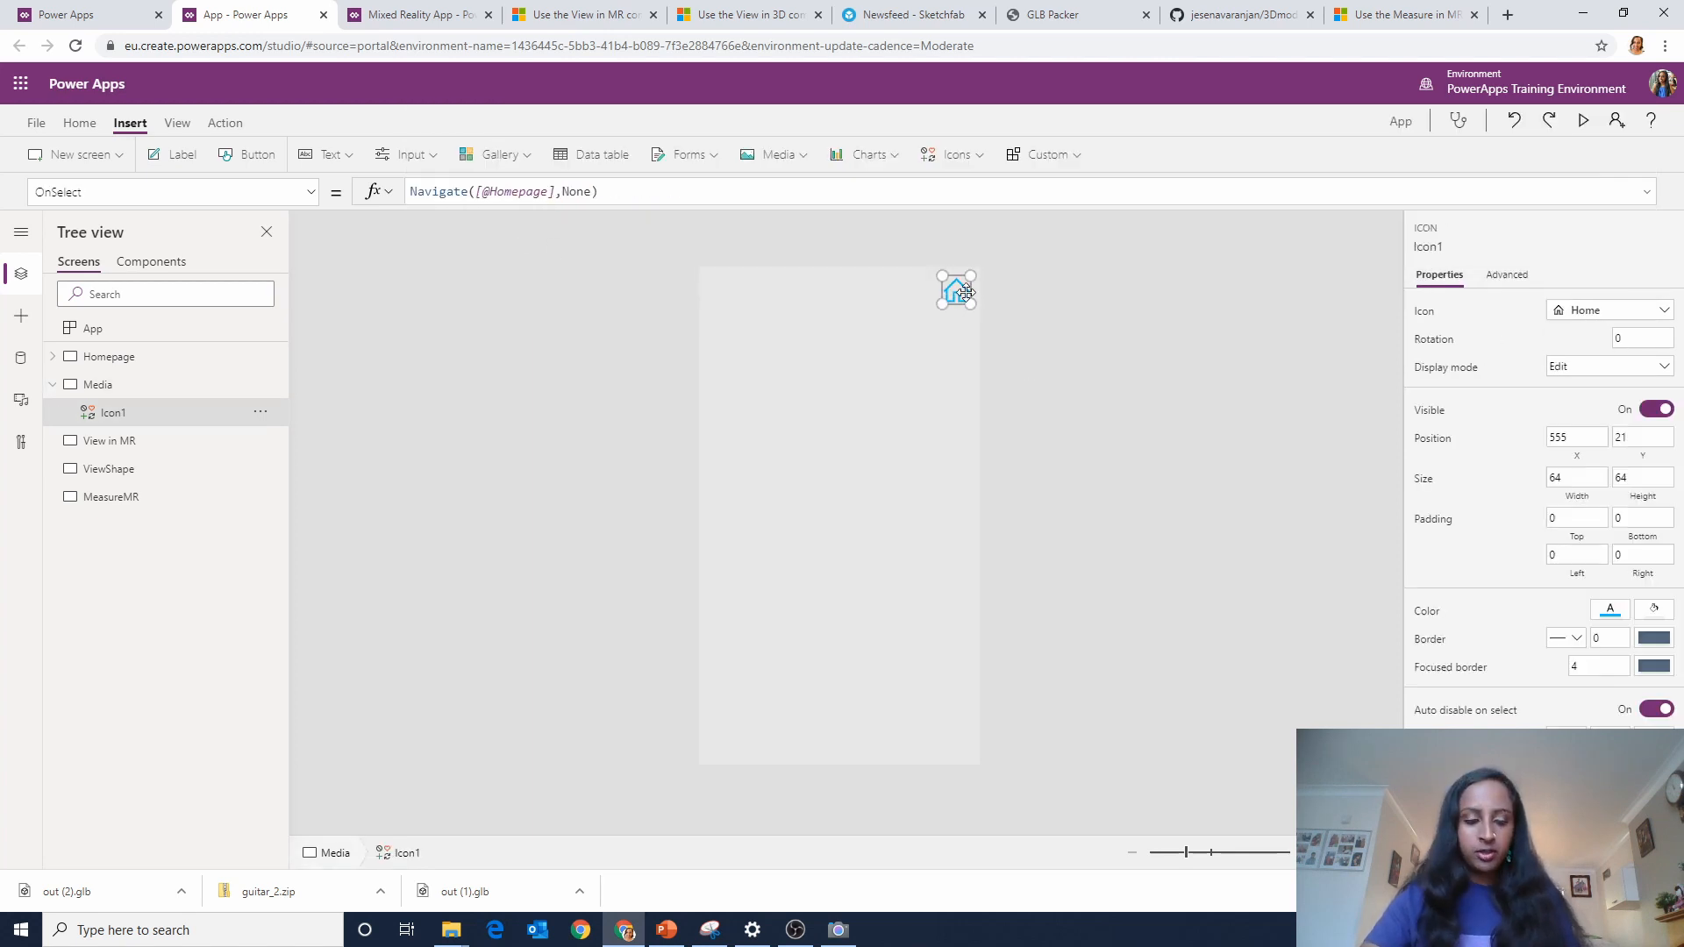
{"action": "key", "text": "ctrl+c"}
{"action": "left_click", "coordinate": [98, 441]}
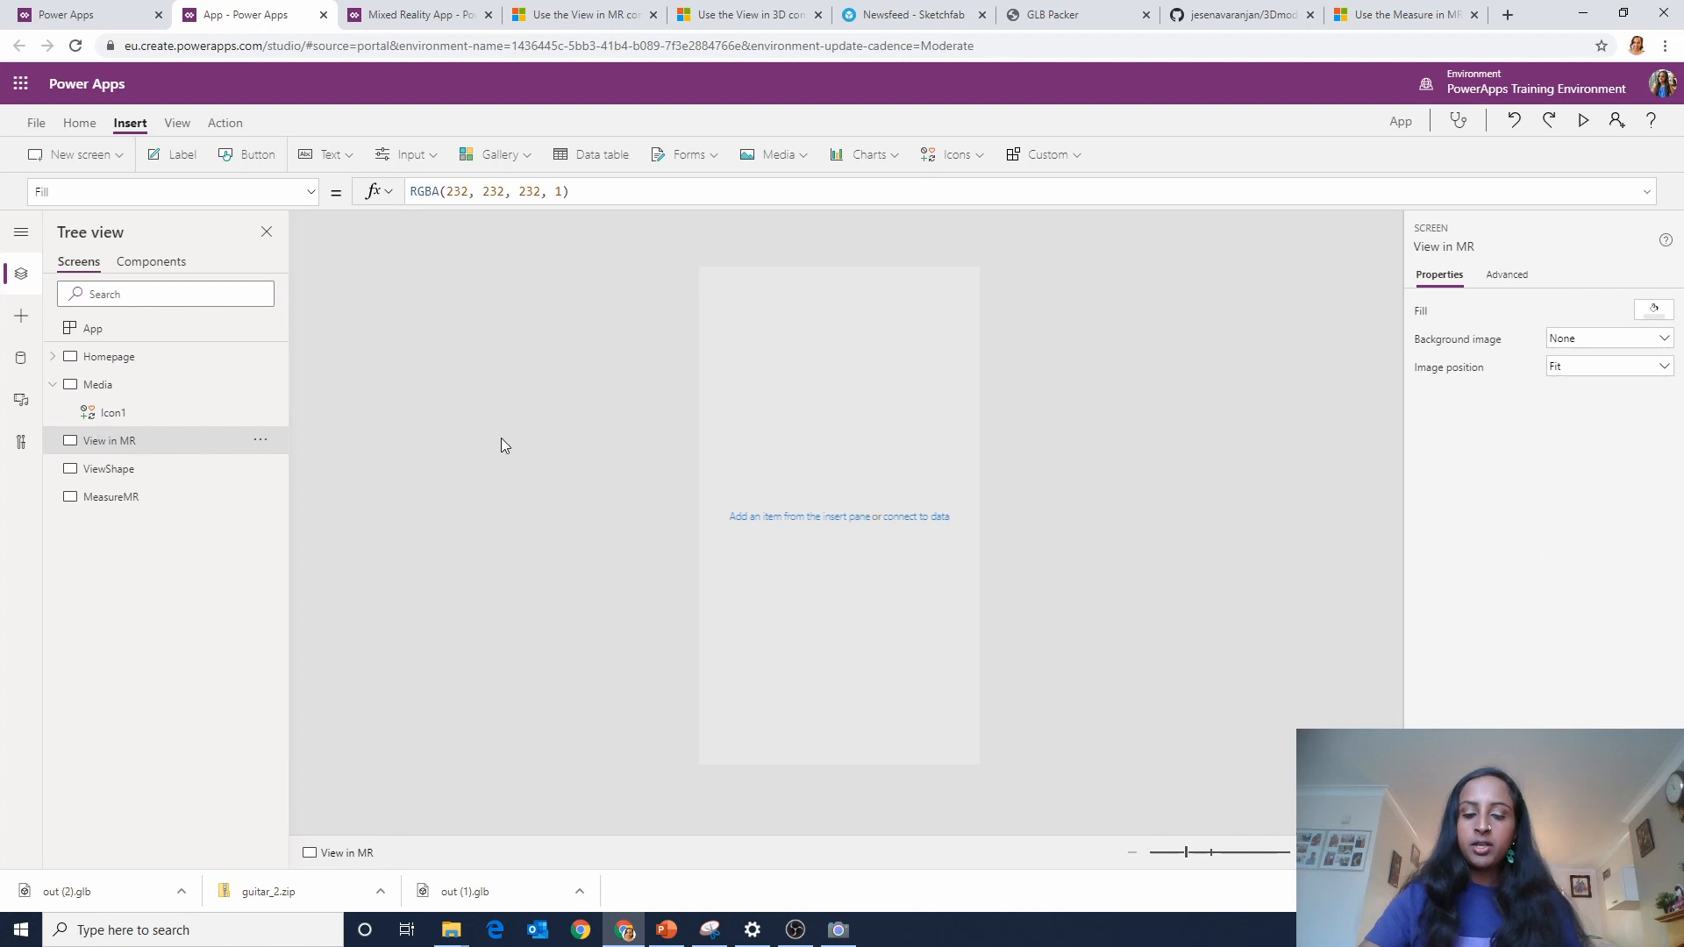
{"action": "key", "text": "ctrl+v"}
{"action": "left_click", "coordinate": [216, 526]}
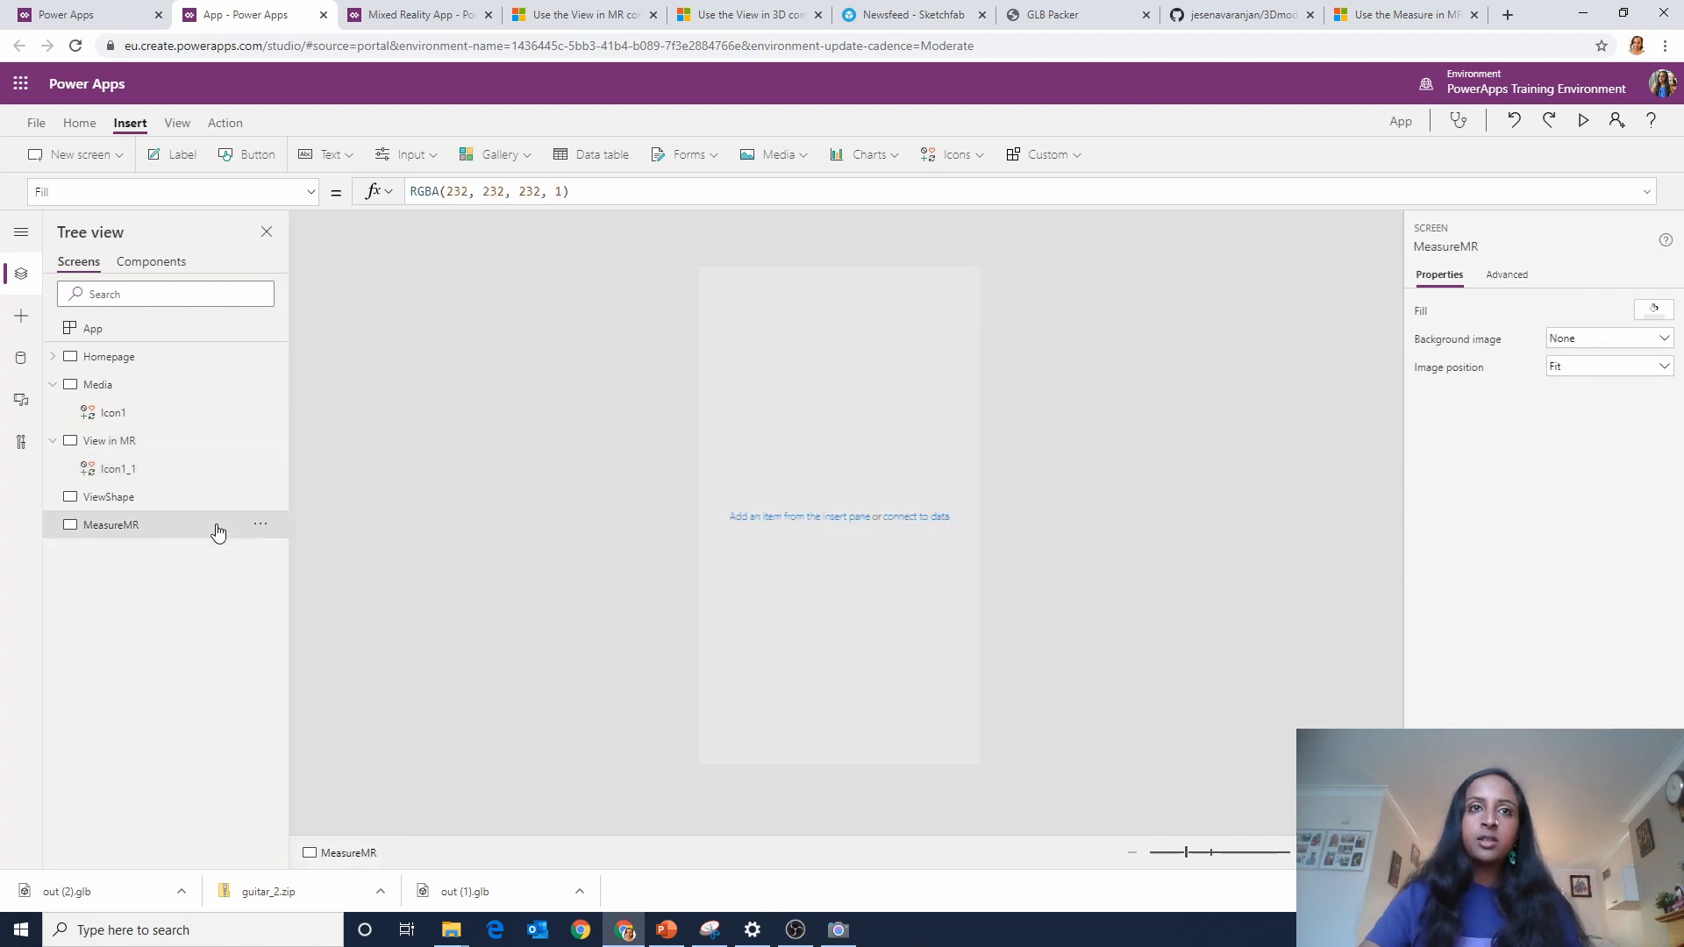
{"action": "key", "text": "ctrl+v"}
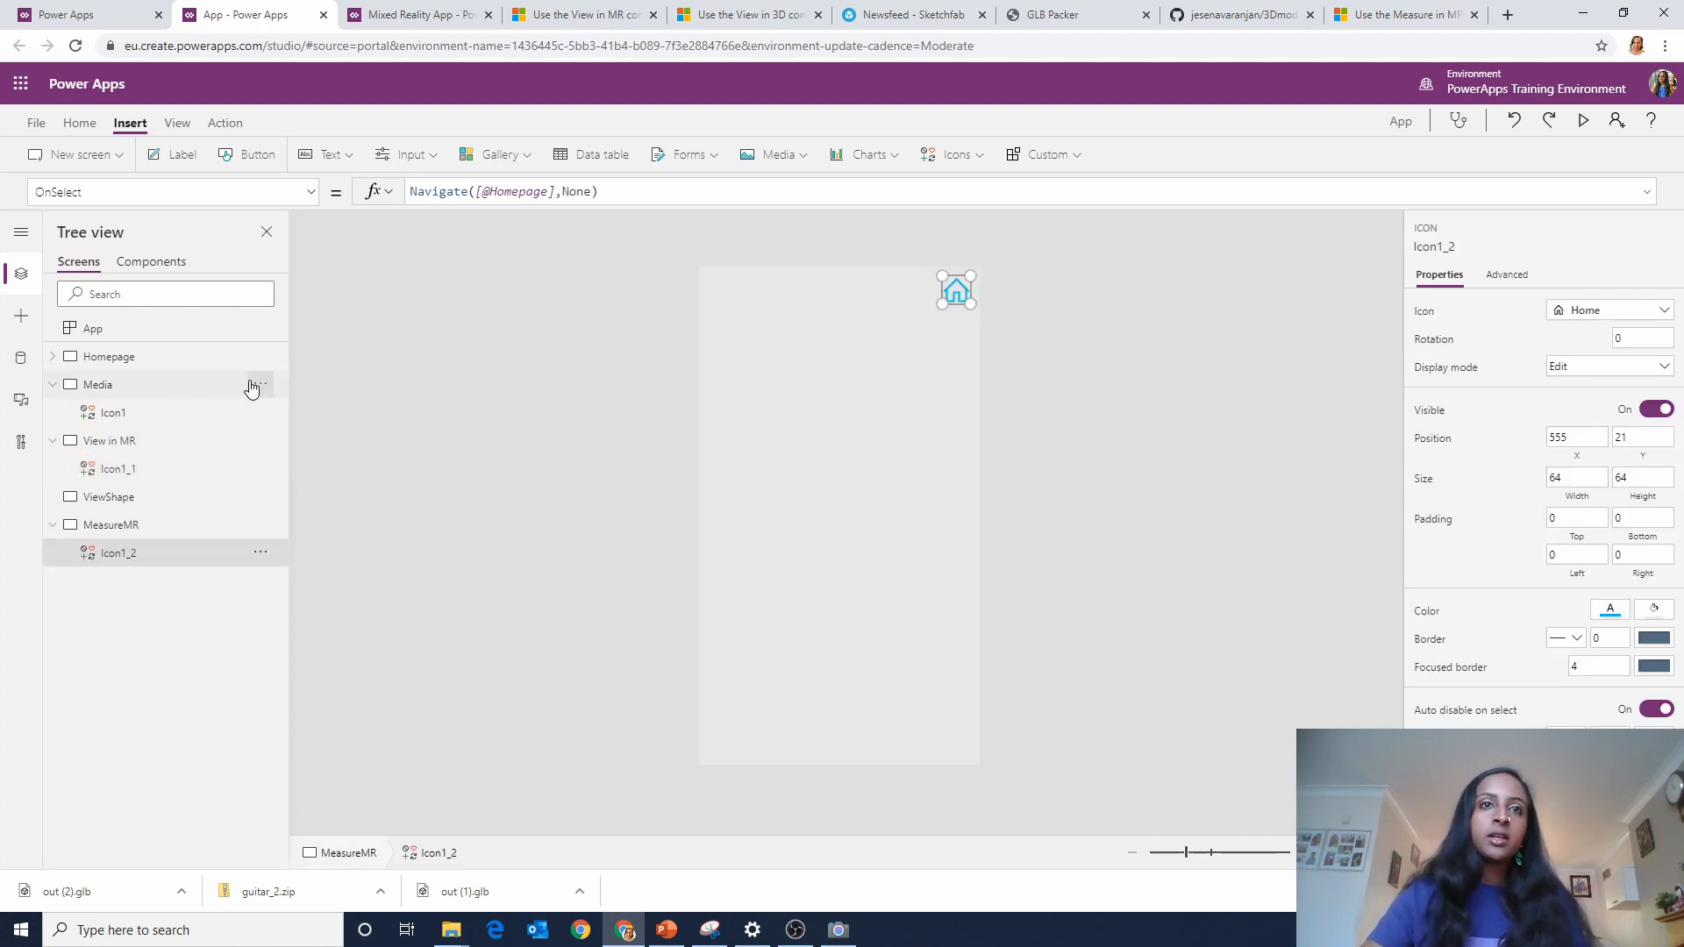
{"action": "left_click", "coordinate": [152, 497]}
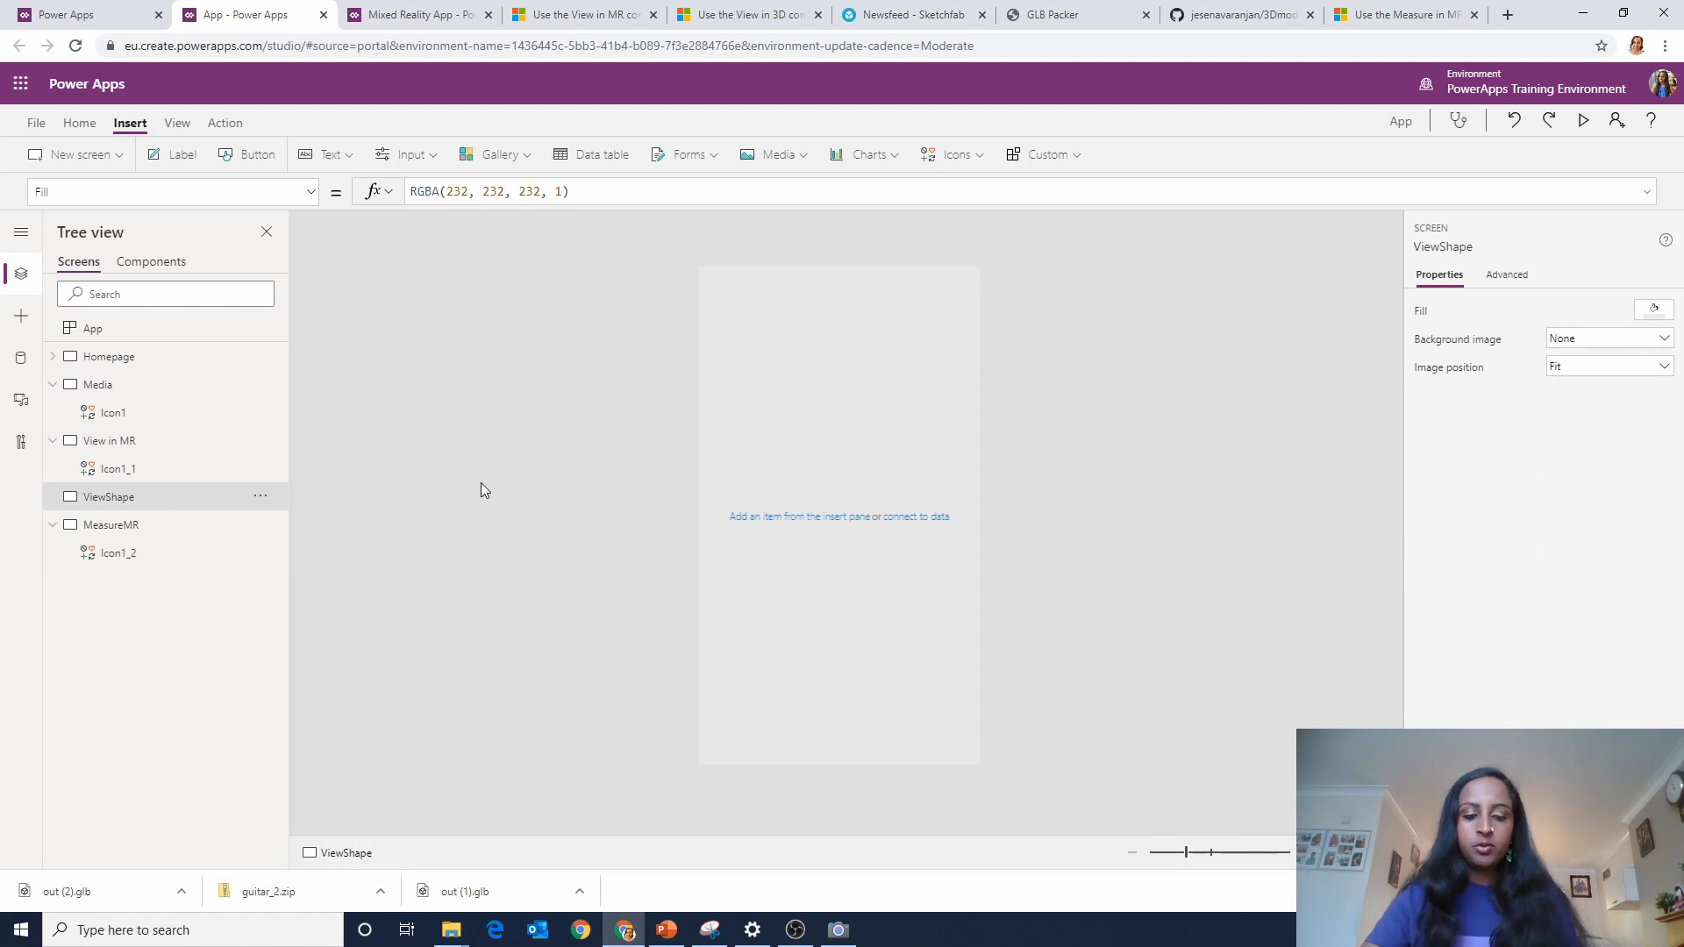
{"action": "key", "text": "ctrl+v"}
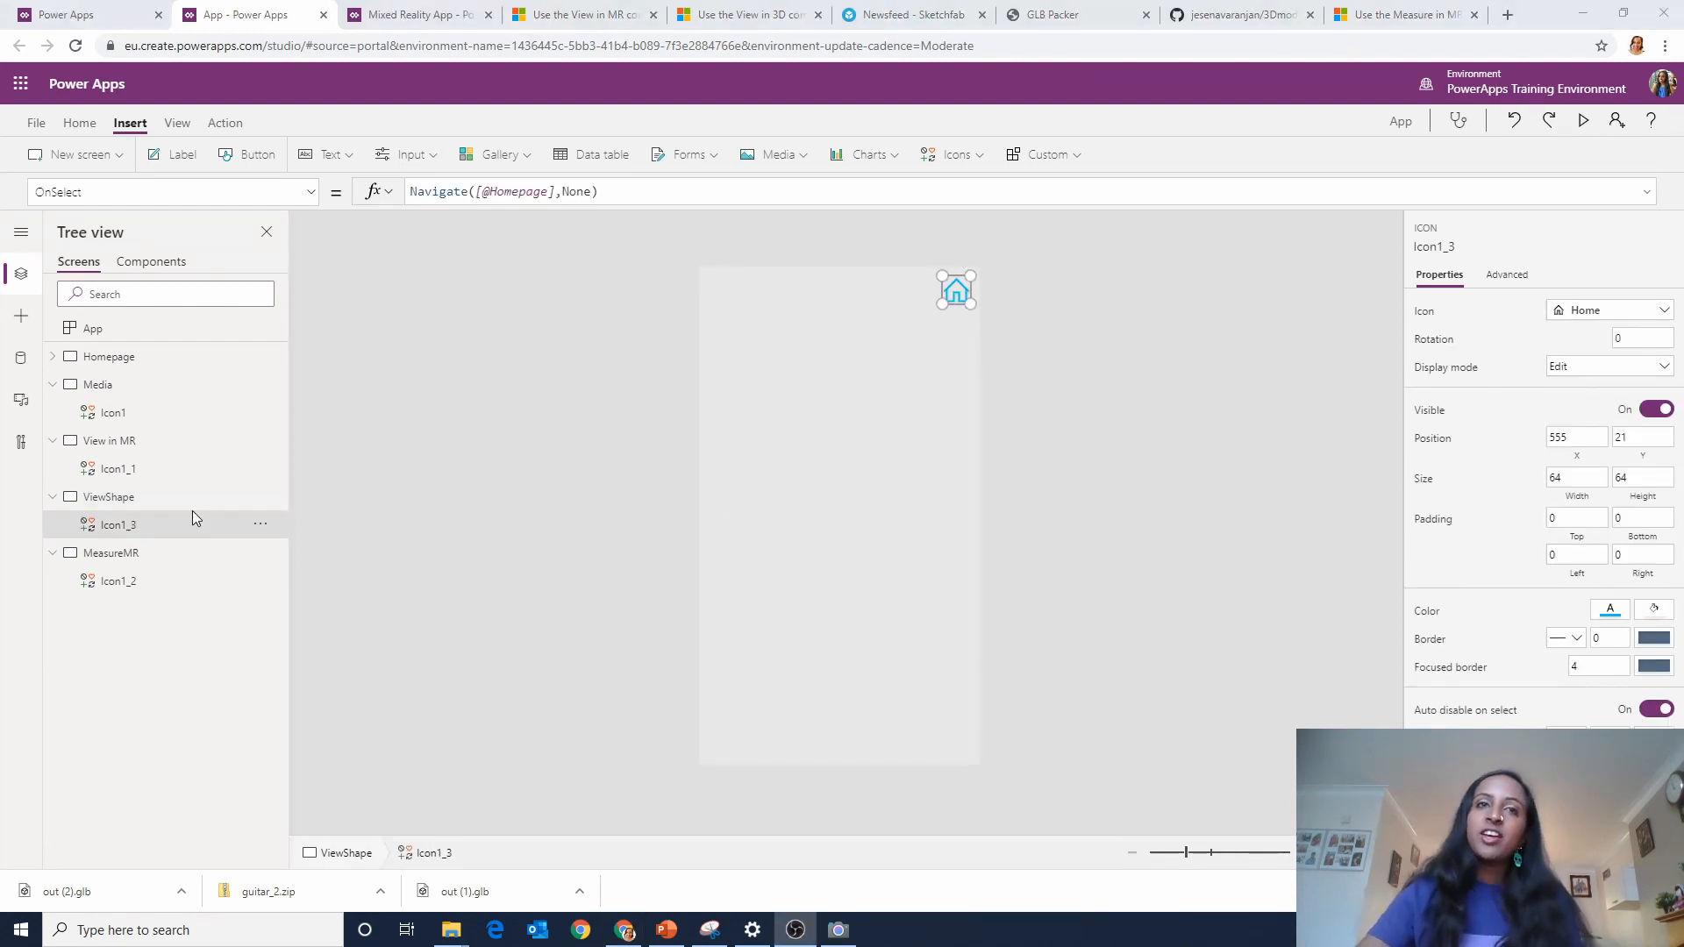
Enable the experimental Mixed reality features in the app's advanced settings and return to the Homepage screen.
{"action": "left_click", "coordinate": [136, 364]}
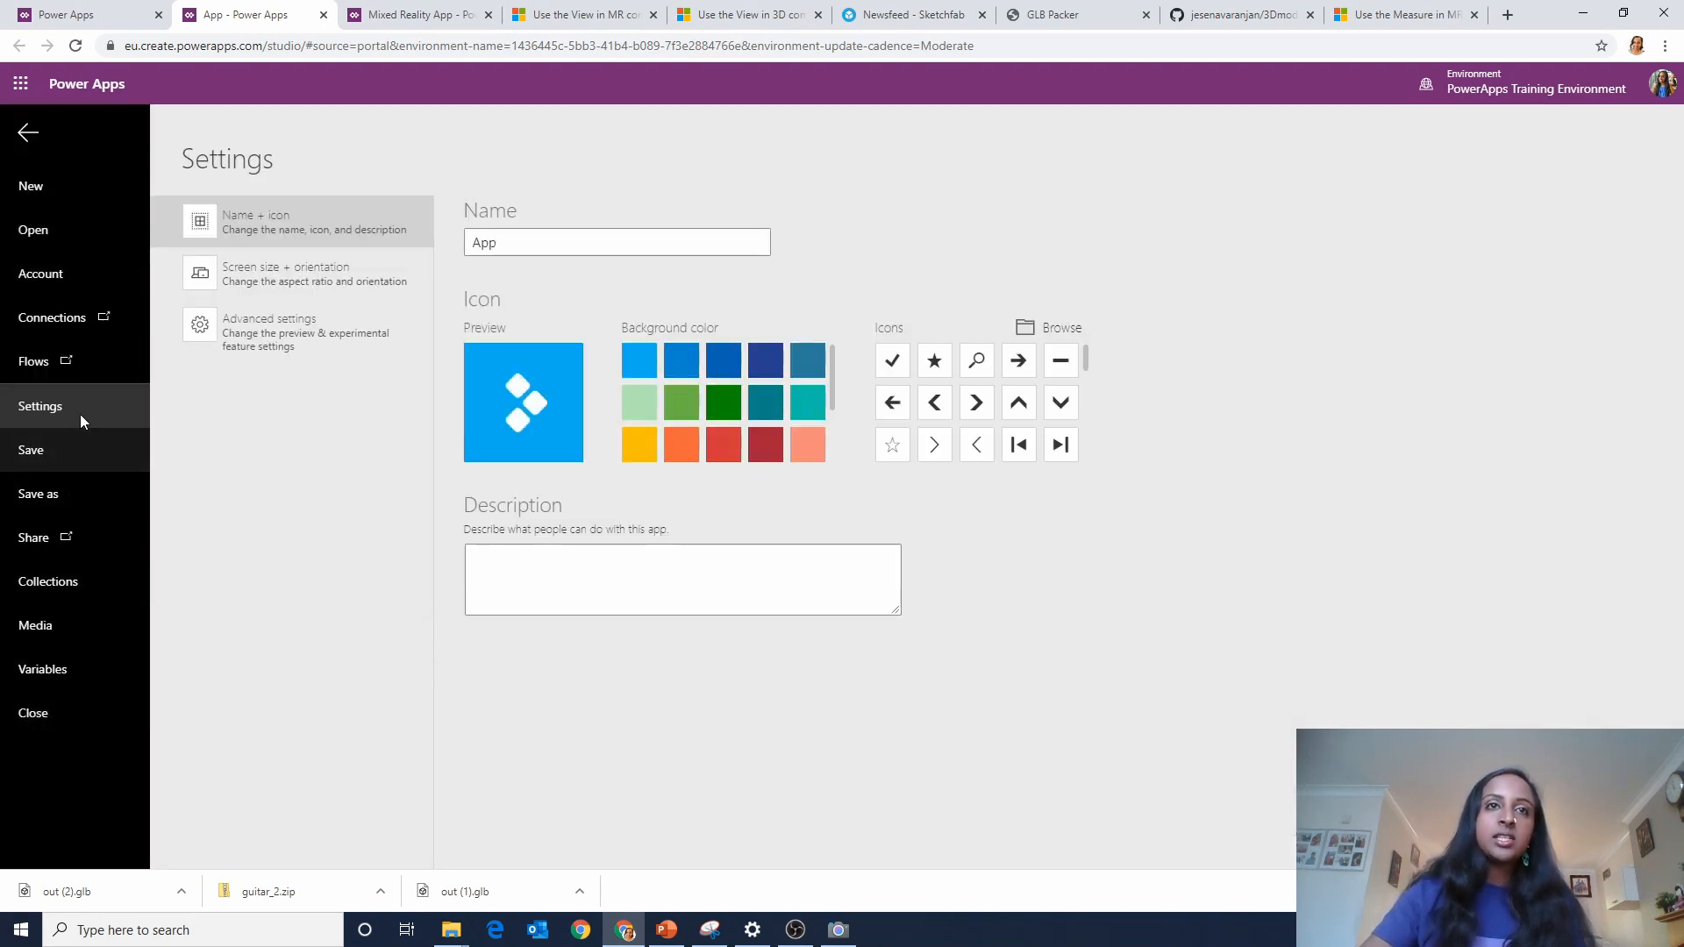
{"action": "left_click", "coordinate": [318, 344]}
{"action": "scroll", "coordinate": [768, 735], "scroll_direction": "down", "scroll_amount": 15}
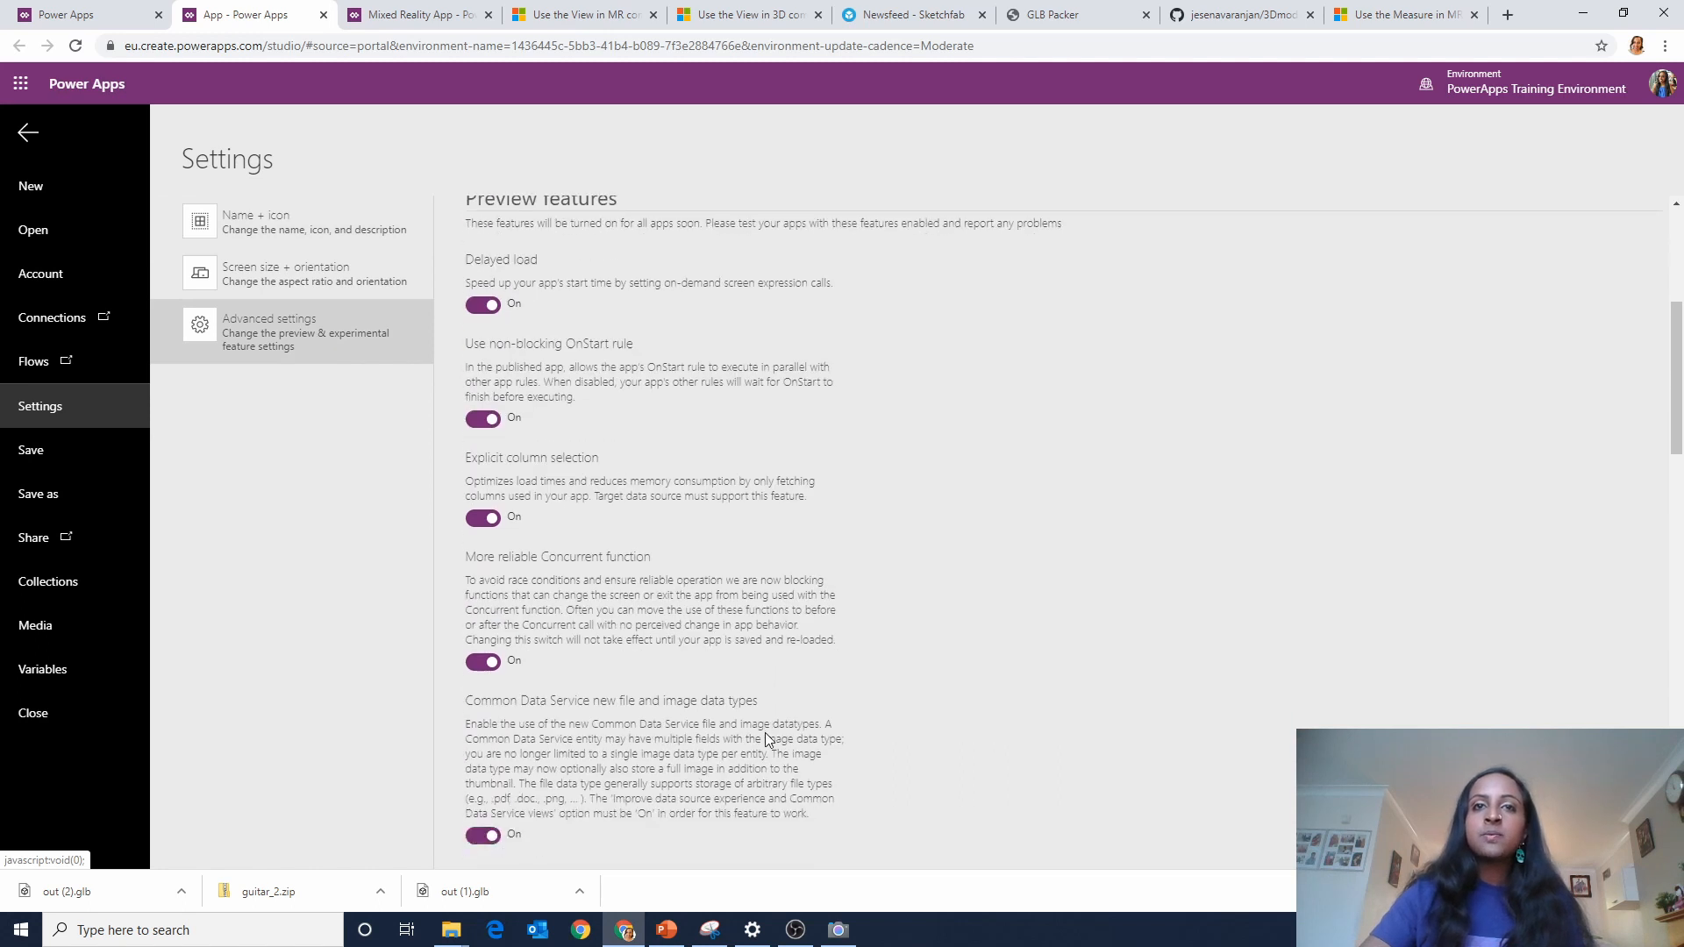
{"action": "scroll", "coordinate": [726, 765], "scroll_direction": "down", "scroll_amount": 5}
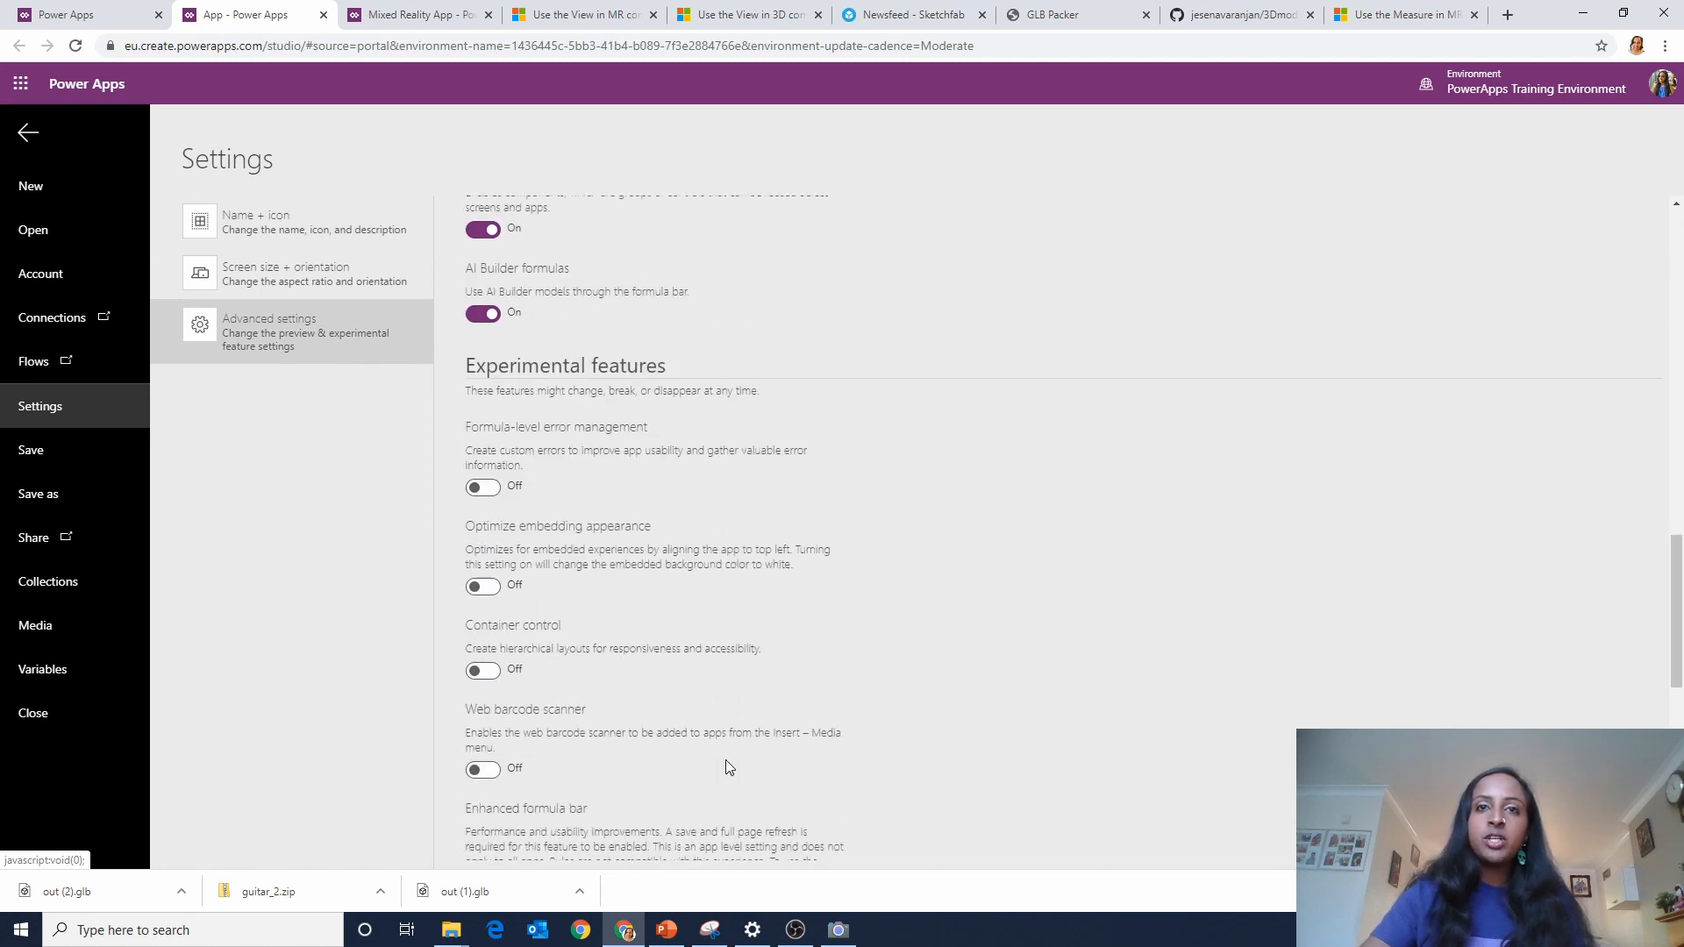
{"action": "scroll", "coordinate": [725, 759], "scroll_direction": "down", "scroll_amount": 6}
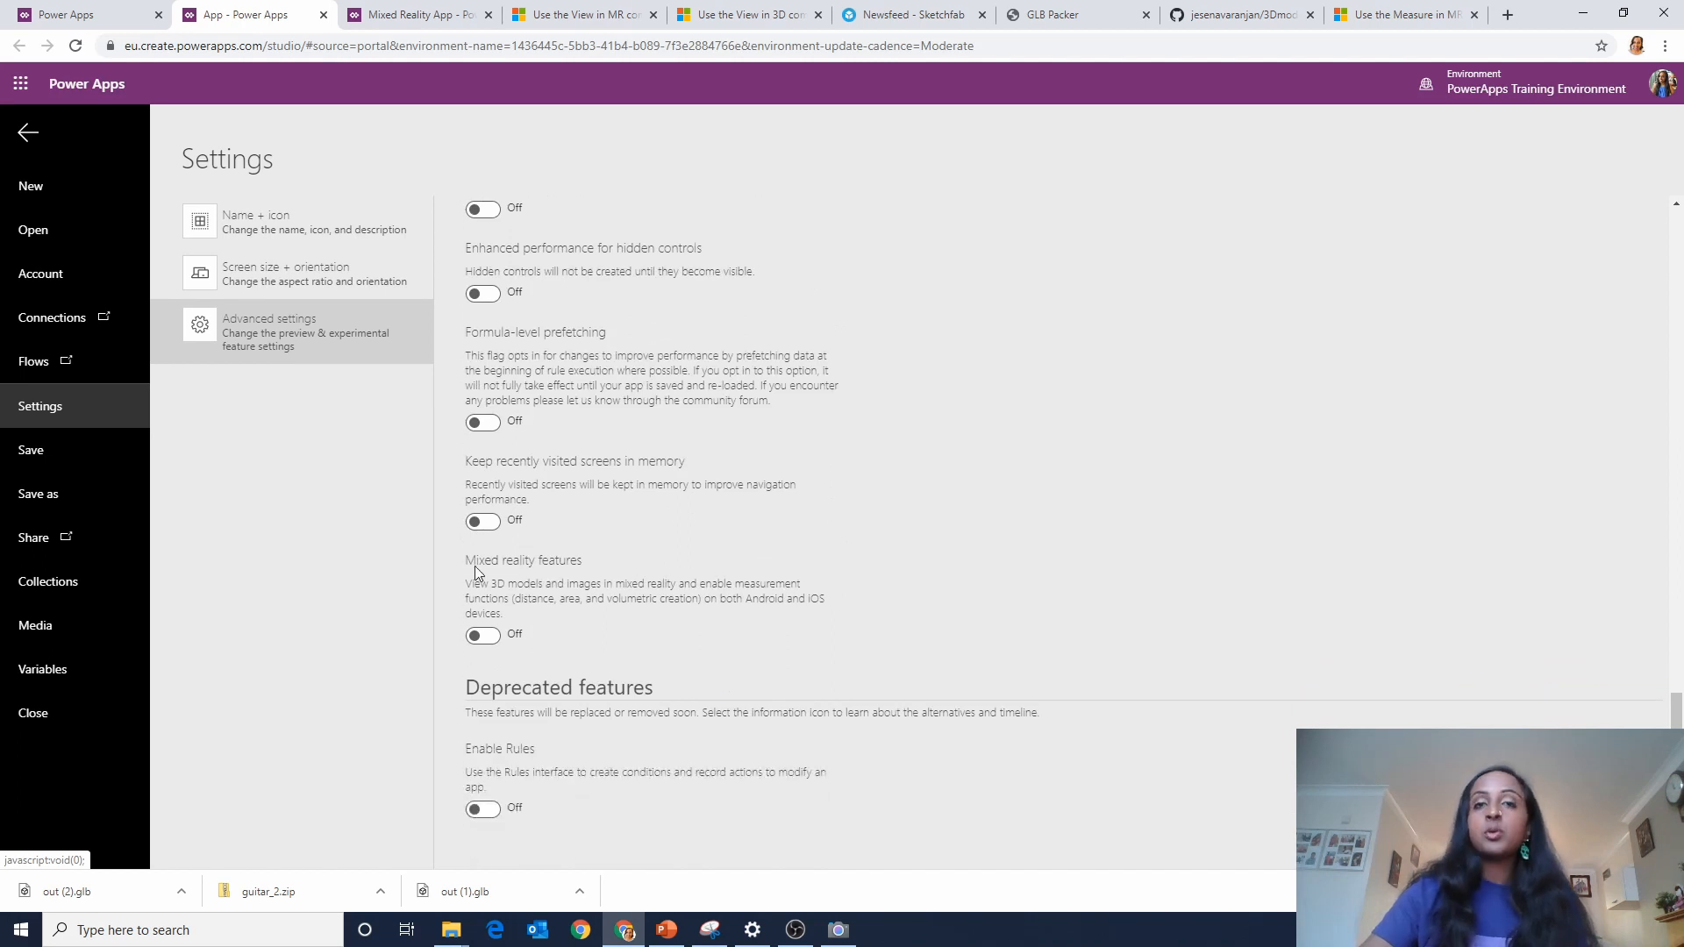
{"action": "left_click", "coordinate": [489, 636]}
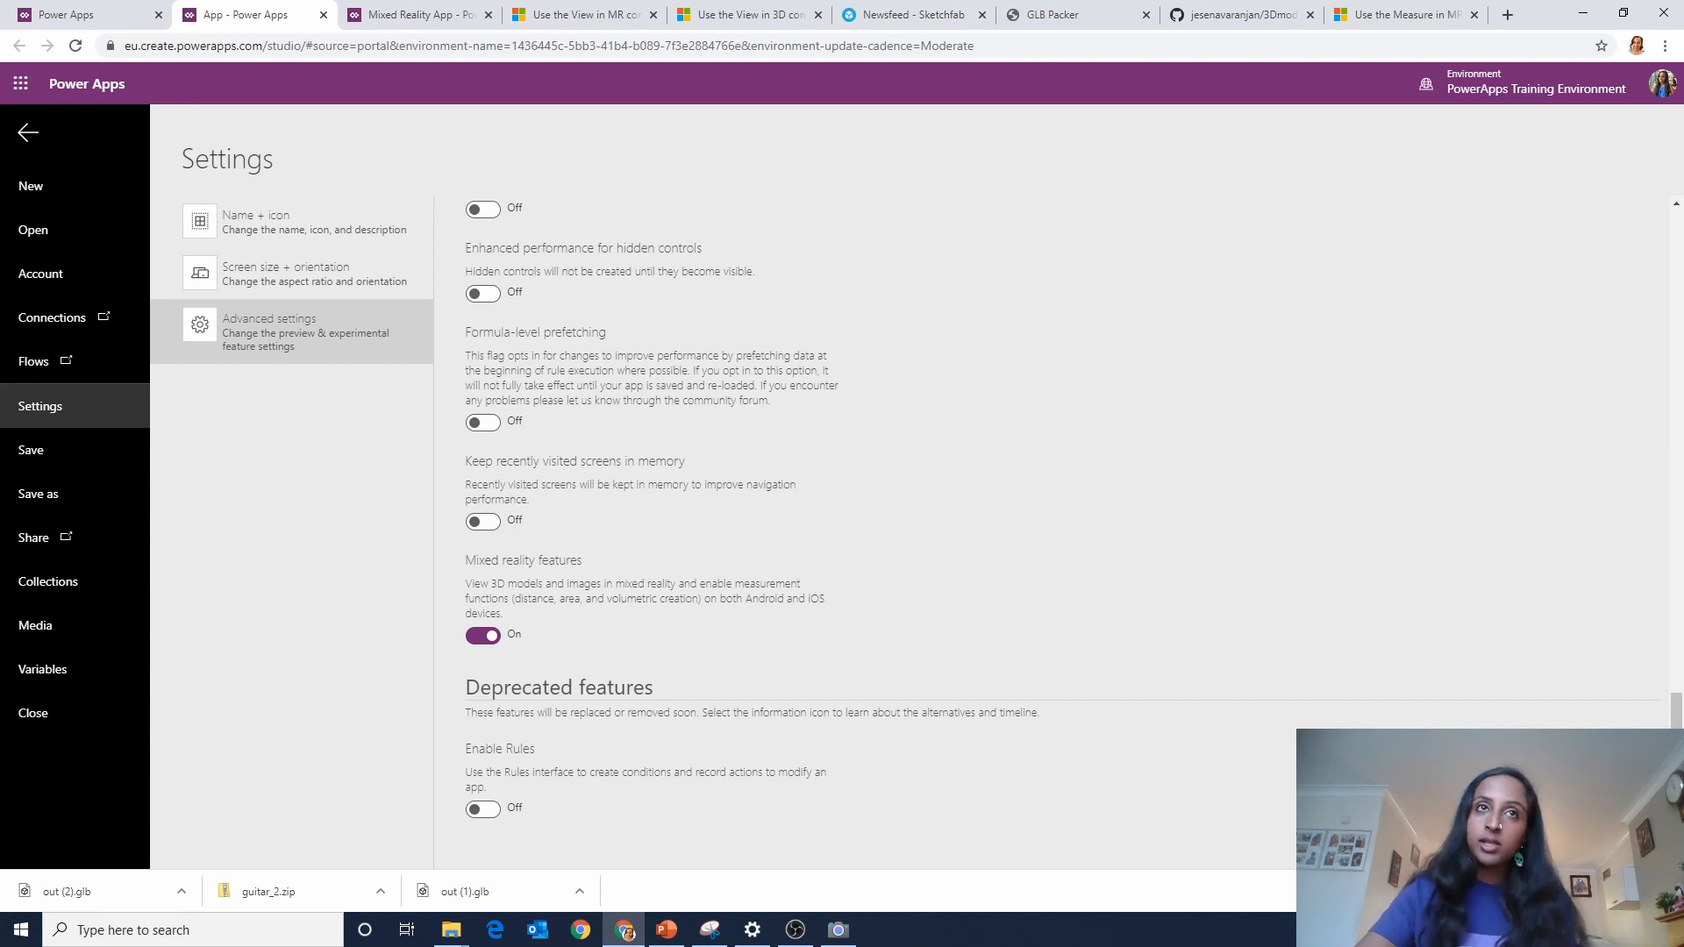
{"action": "left_click", "coordinate": [26, 135]}
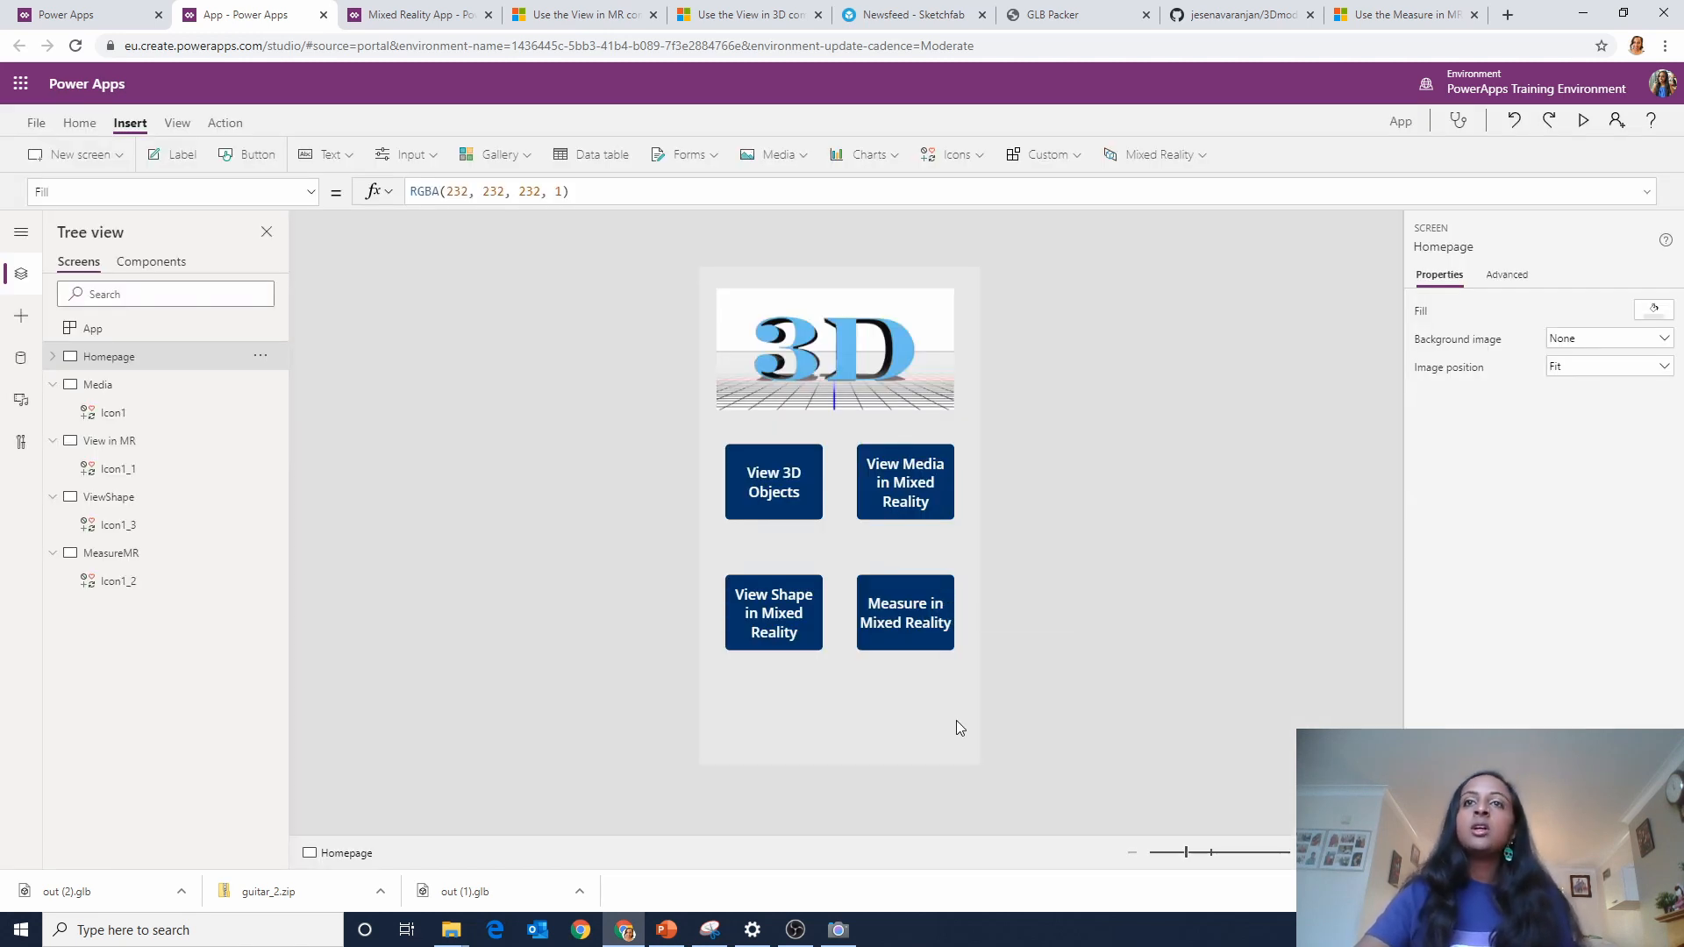
Review the insertable Mixed Reality controls and find the View in 3D (preview) control among the media controls.
{"action": "left_click", "coordinate": [1162, 155]}
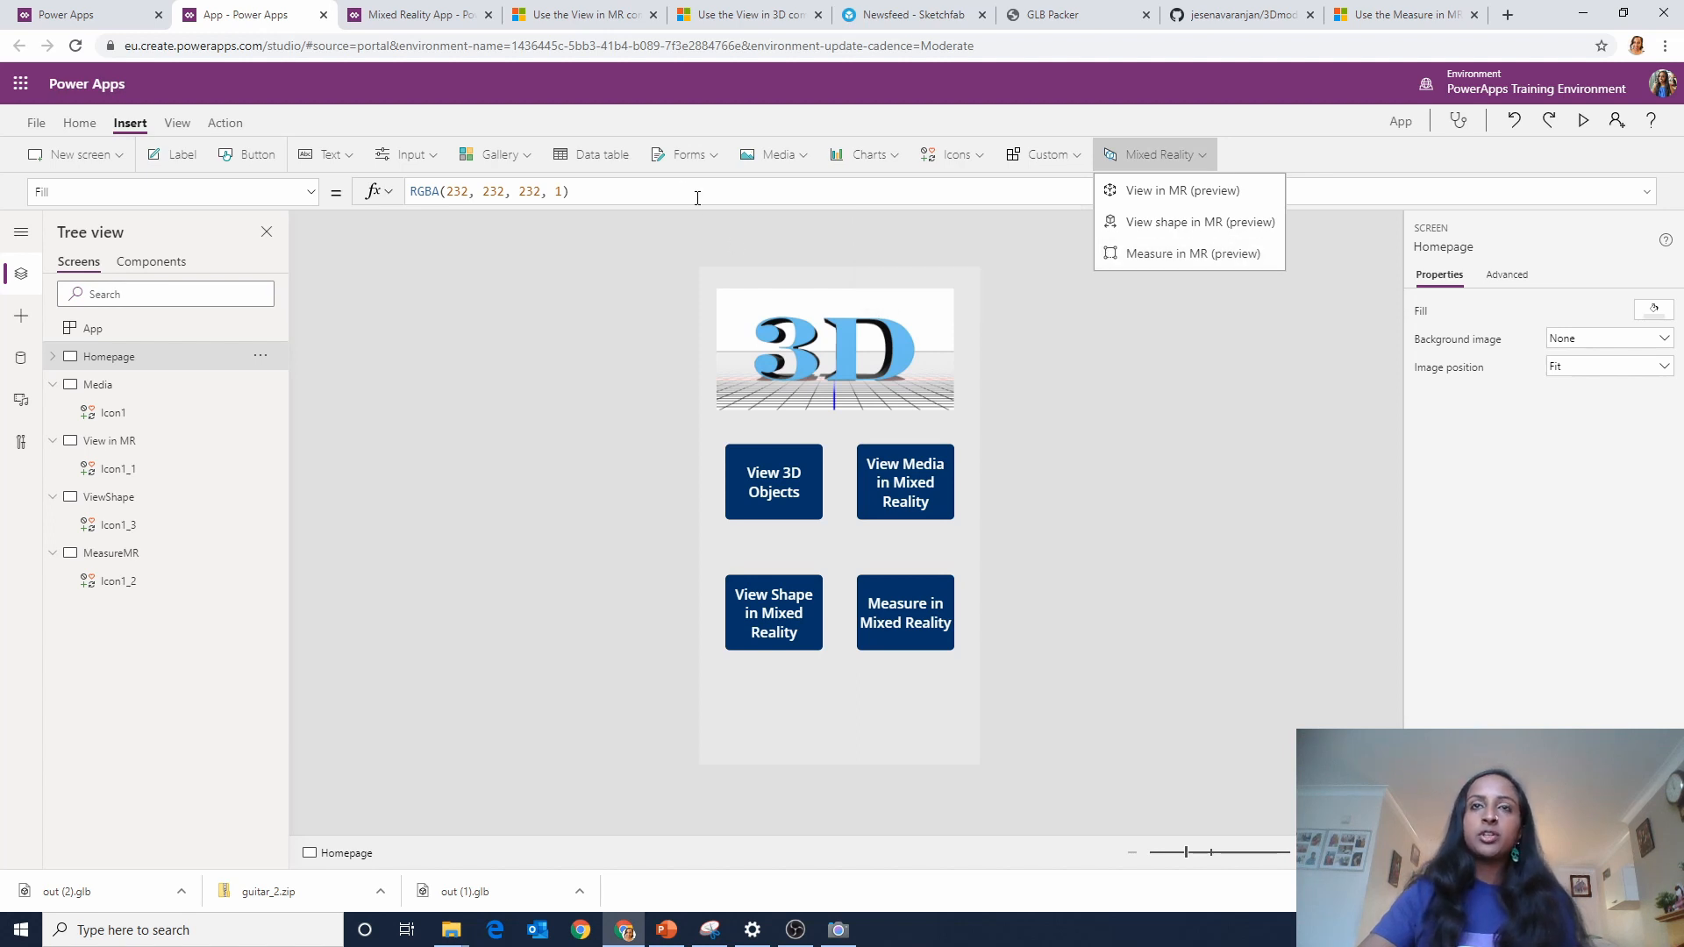
{"action": "left_click", "coordinate": [772, 154]}
{"action": "scroll", "coordinate": [858, 361], "scroll_direction": "down", "scroll_amount": 1}
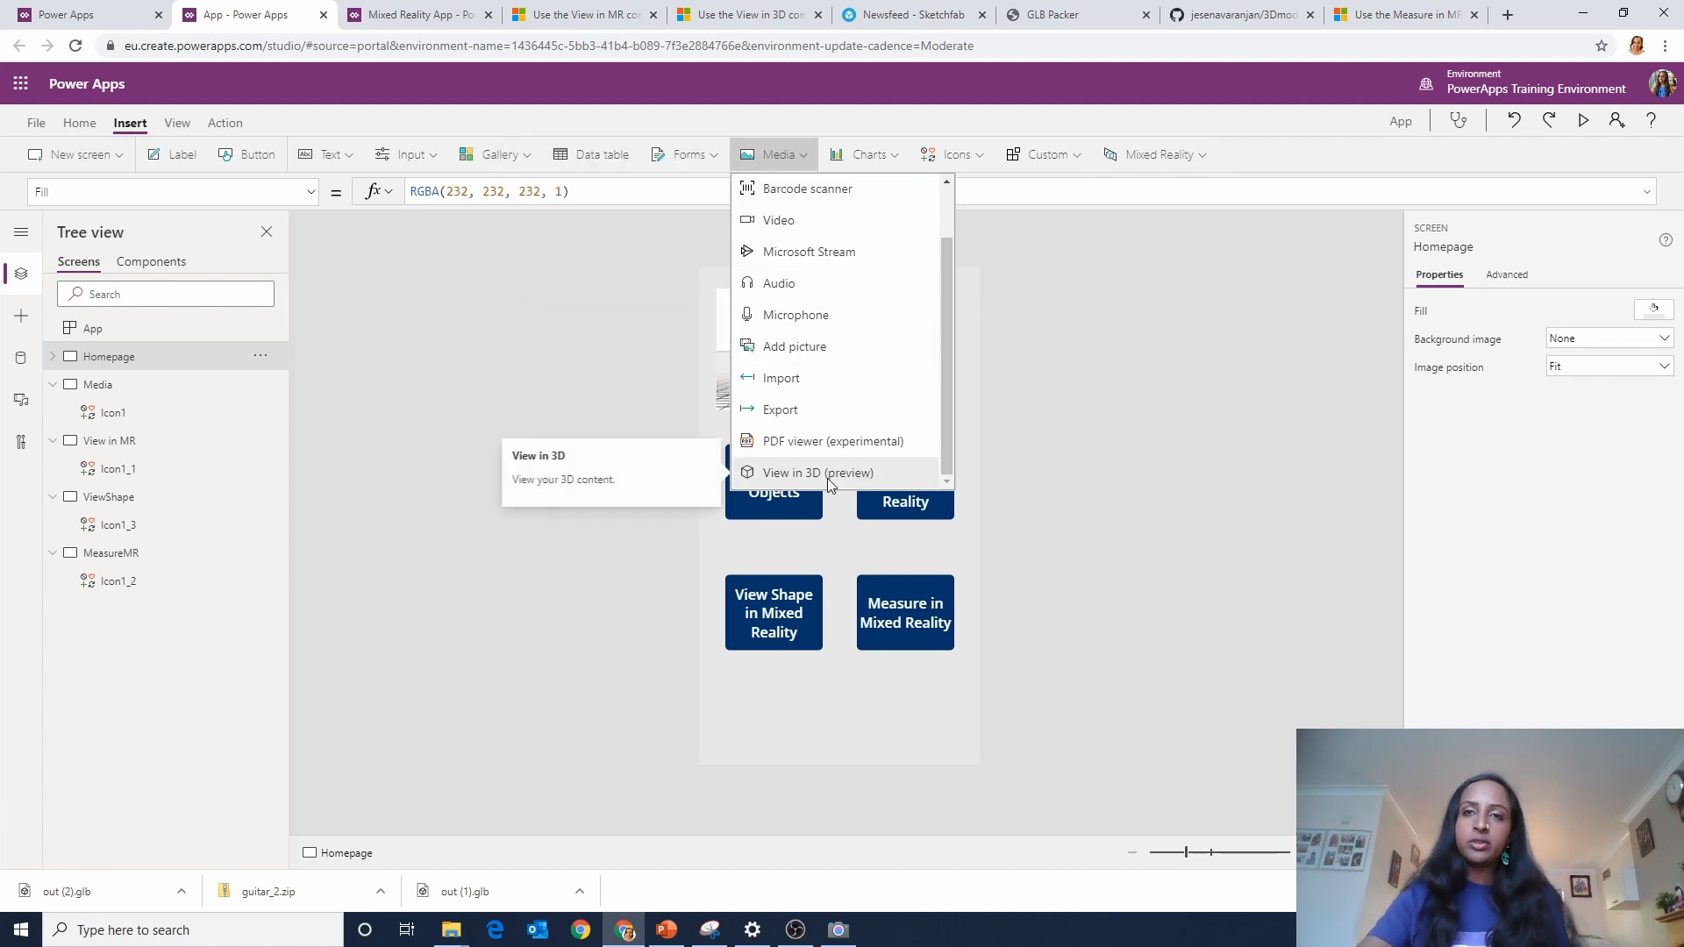
{"action": "left_click", "coordinate": [1182, 660]}
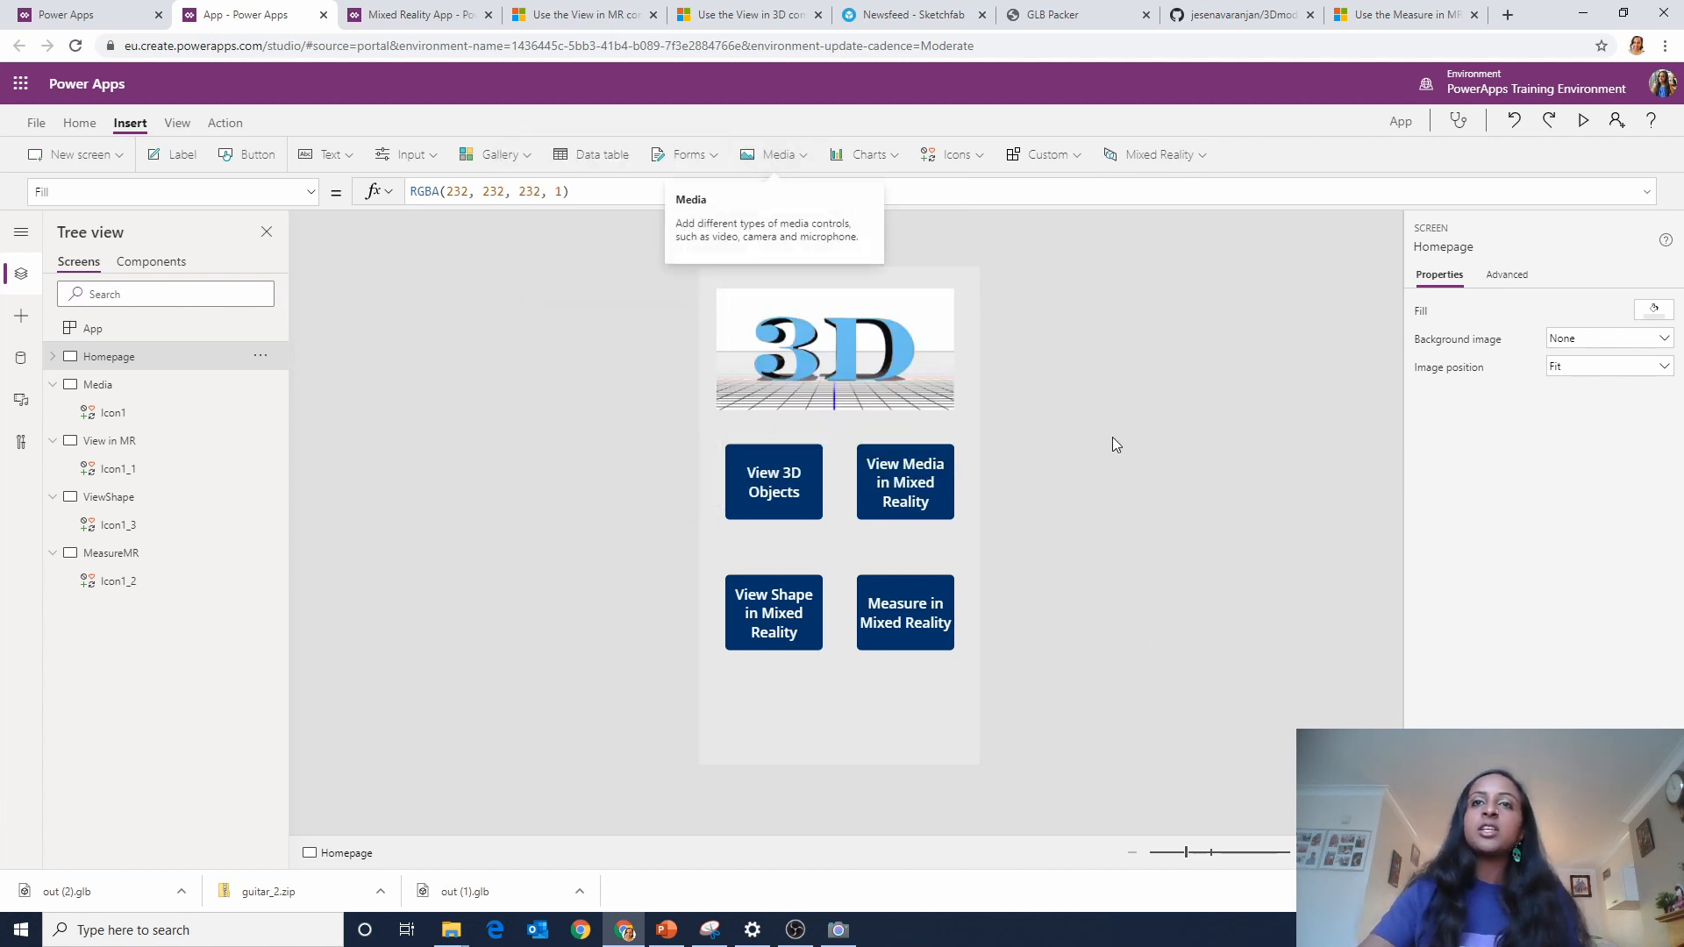
Follow the View 3D Objects button to the Media screen and insert a View in 3D (preview) control there.
{"action": "left_click", "coordinate": [807, 509]}
{"action": "left_click", "coordinate": [807, 508], "text": "alt"}
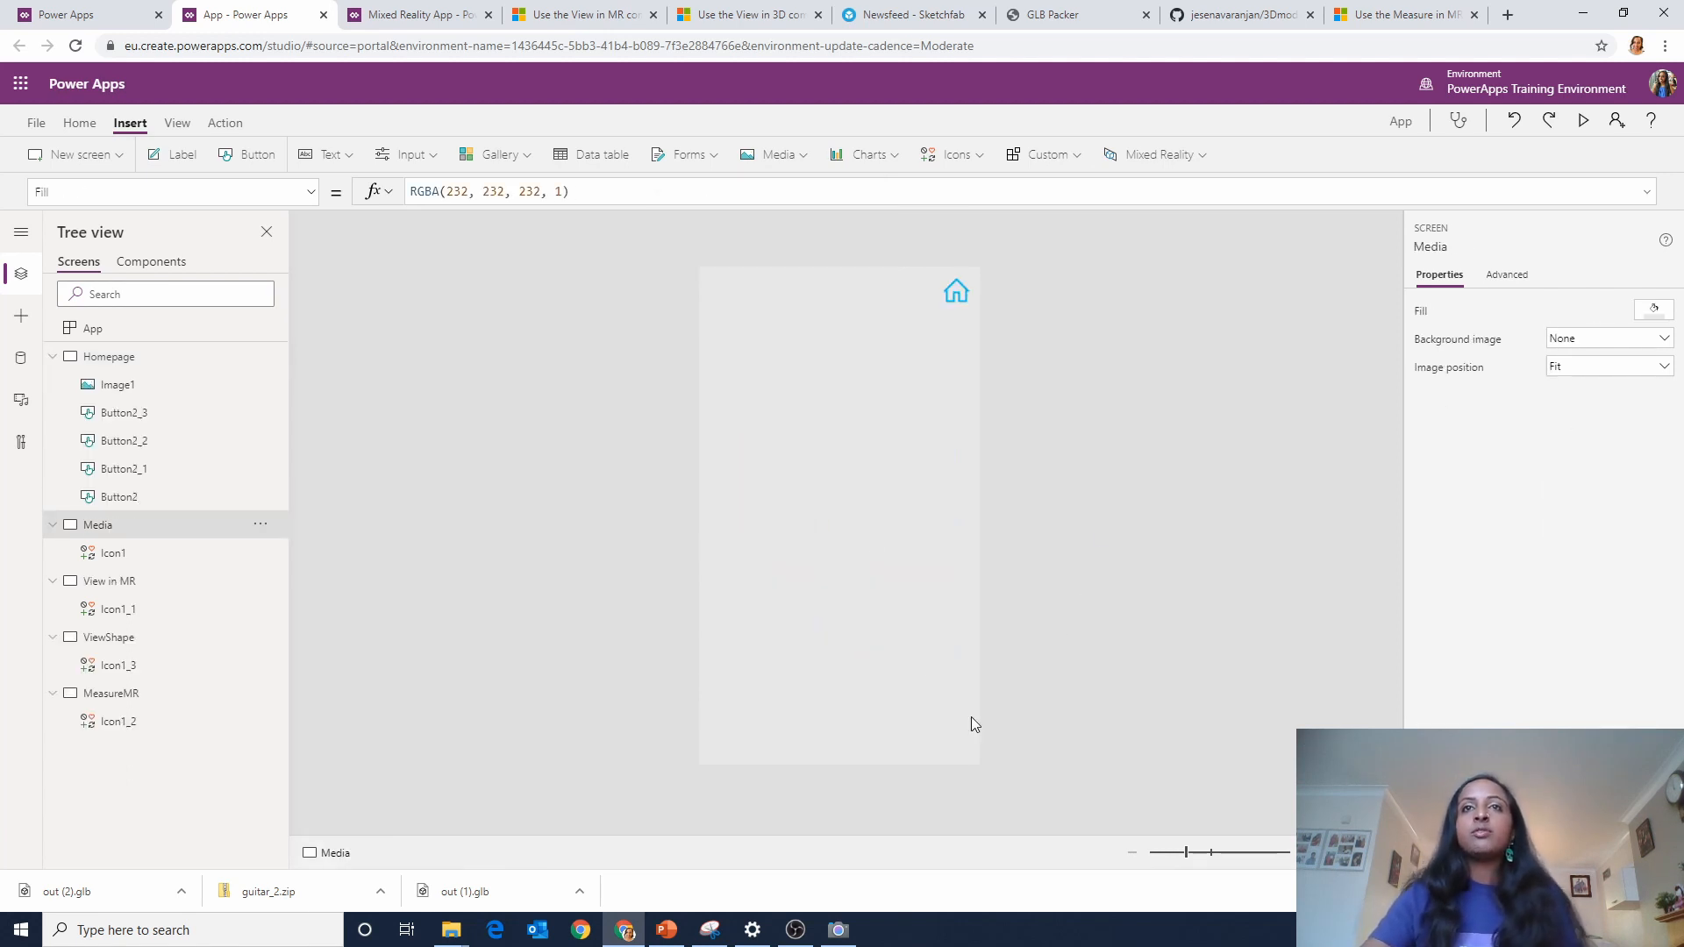
{"action": "left_click", "coordinate": [773, 155]}
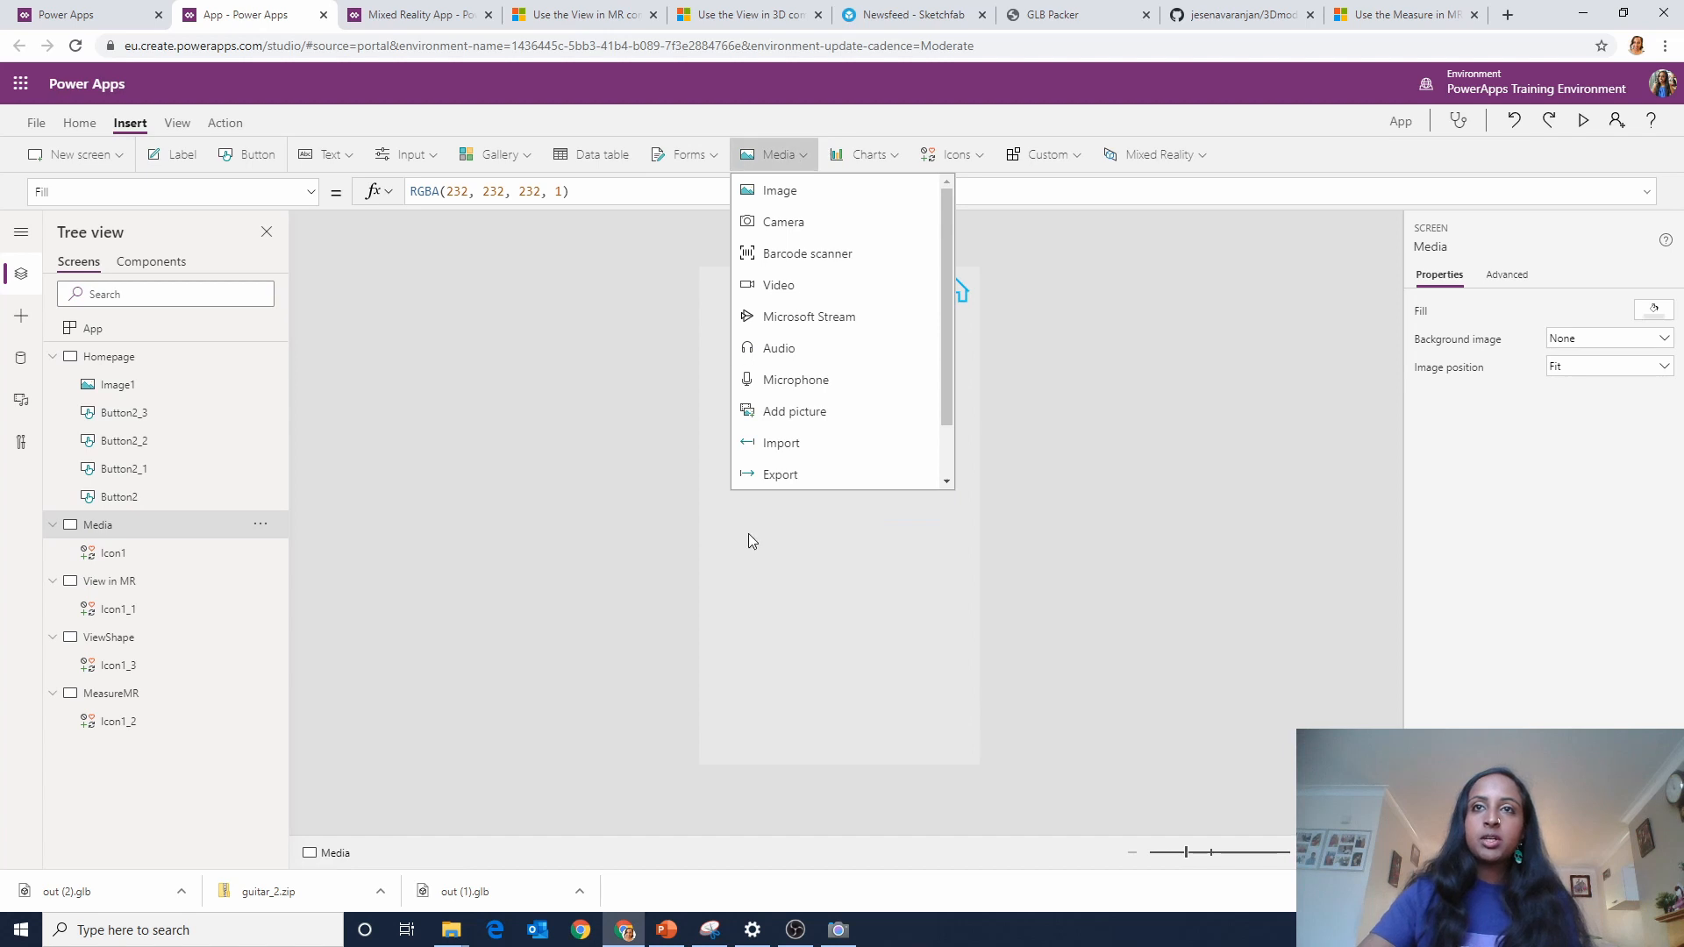
{"action": "scroll", "coordinate": [864, 385], "scroll_direction": "down", "scroll_amount": 2}
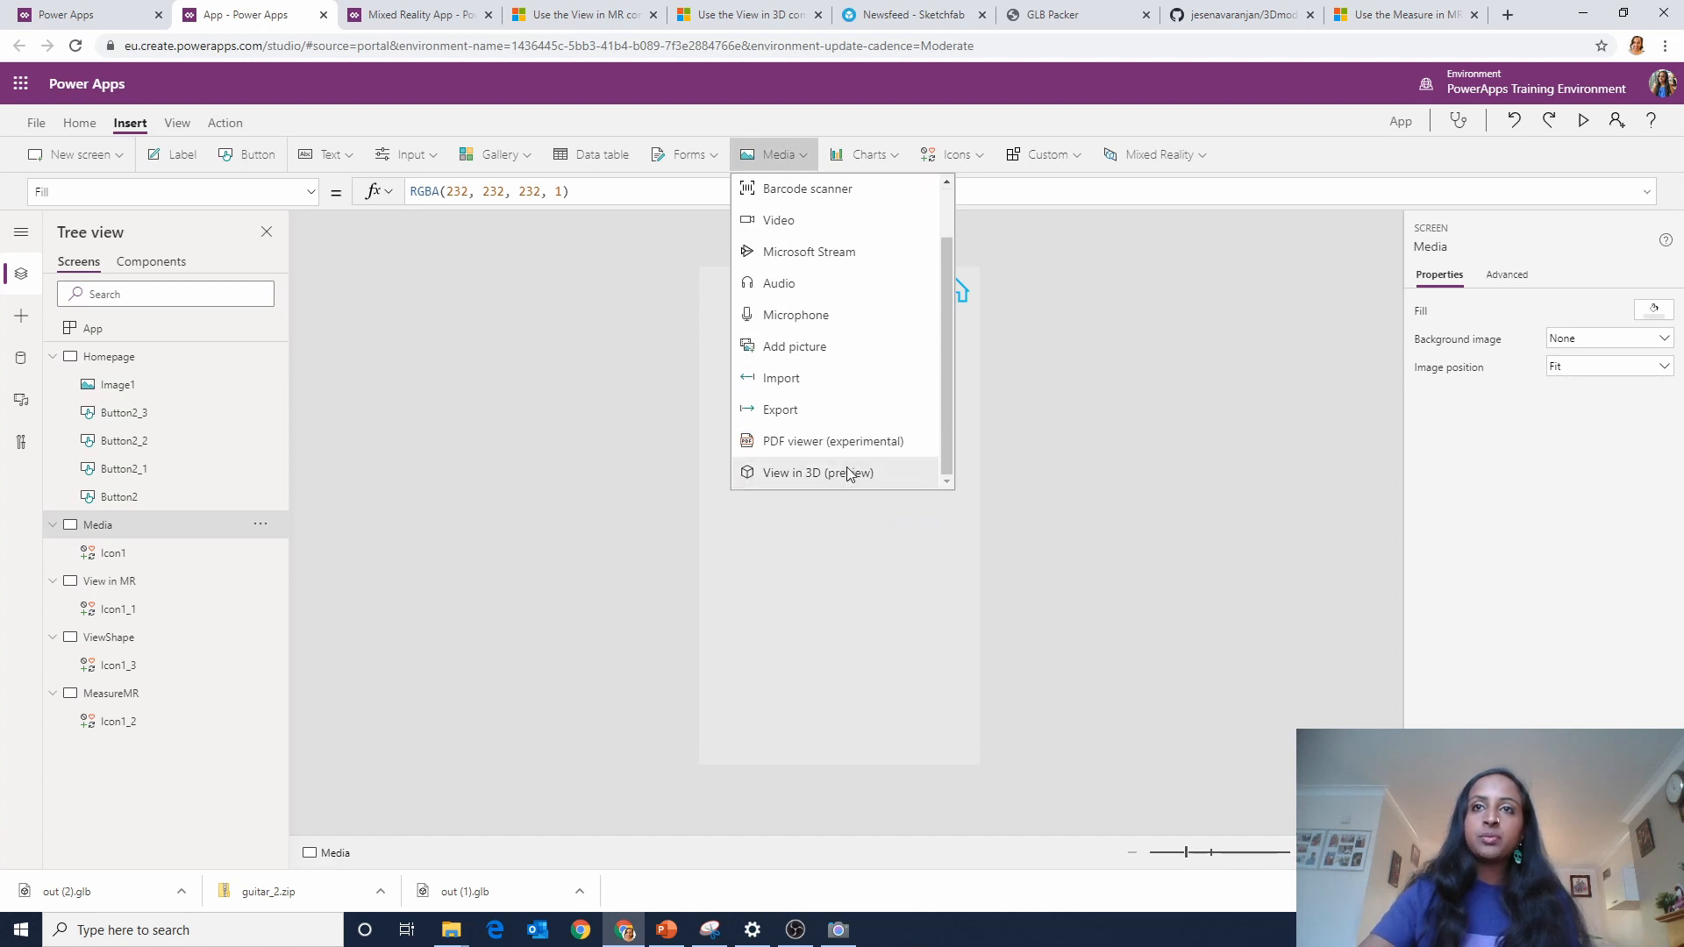
{"action": "left_click", "coordinate": [857, 470]}
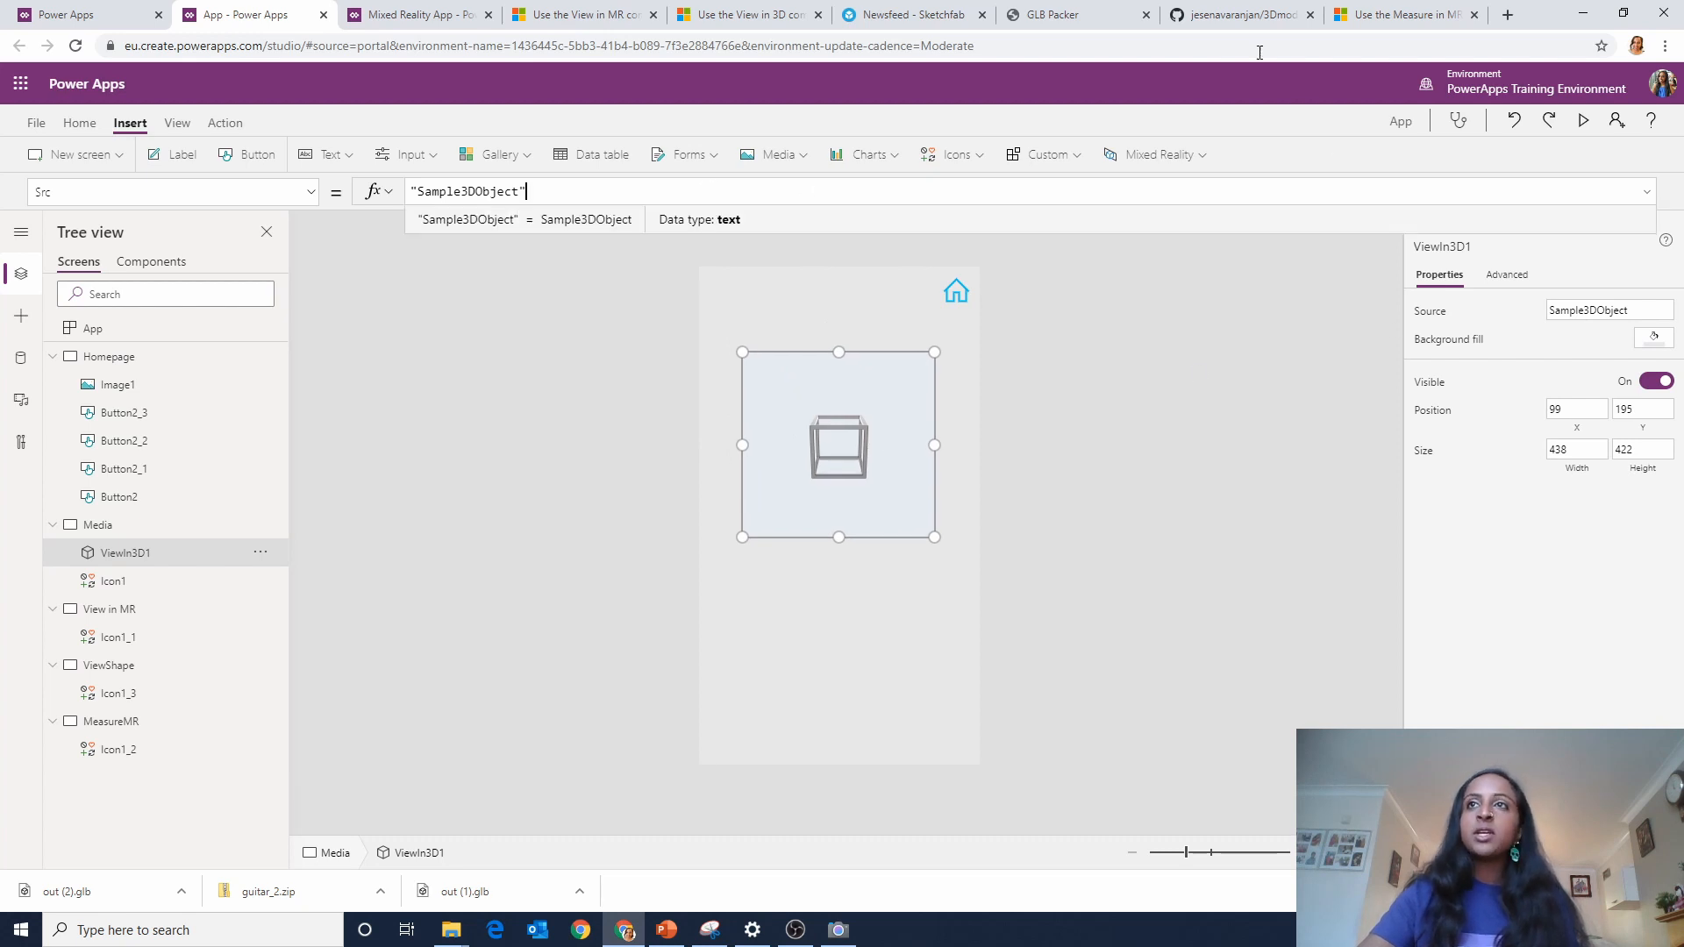
Open Chair1.glb in the 3DmodelsPowerApps repository on GitHub and copy its web address.
{"action": "left_click", "coordinate": [1223, 18]}
{"action": "left_click", "coordinate": [476, 421]}
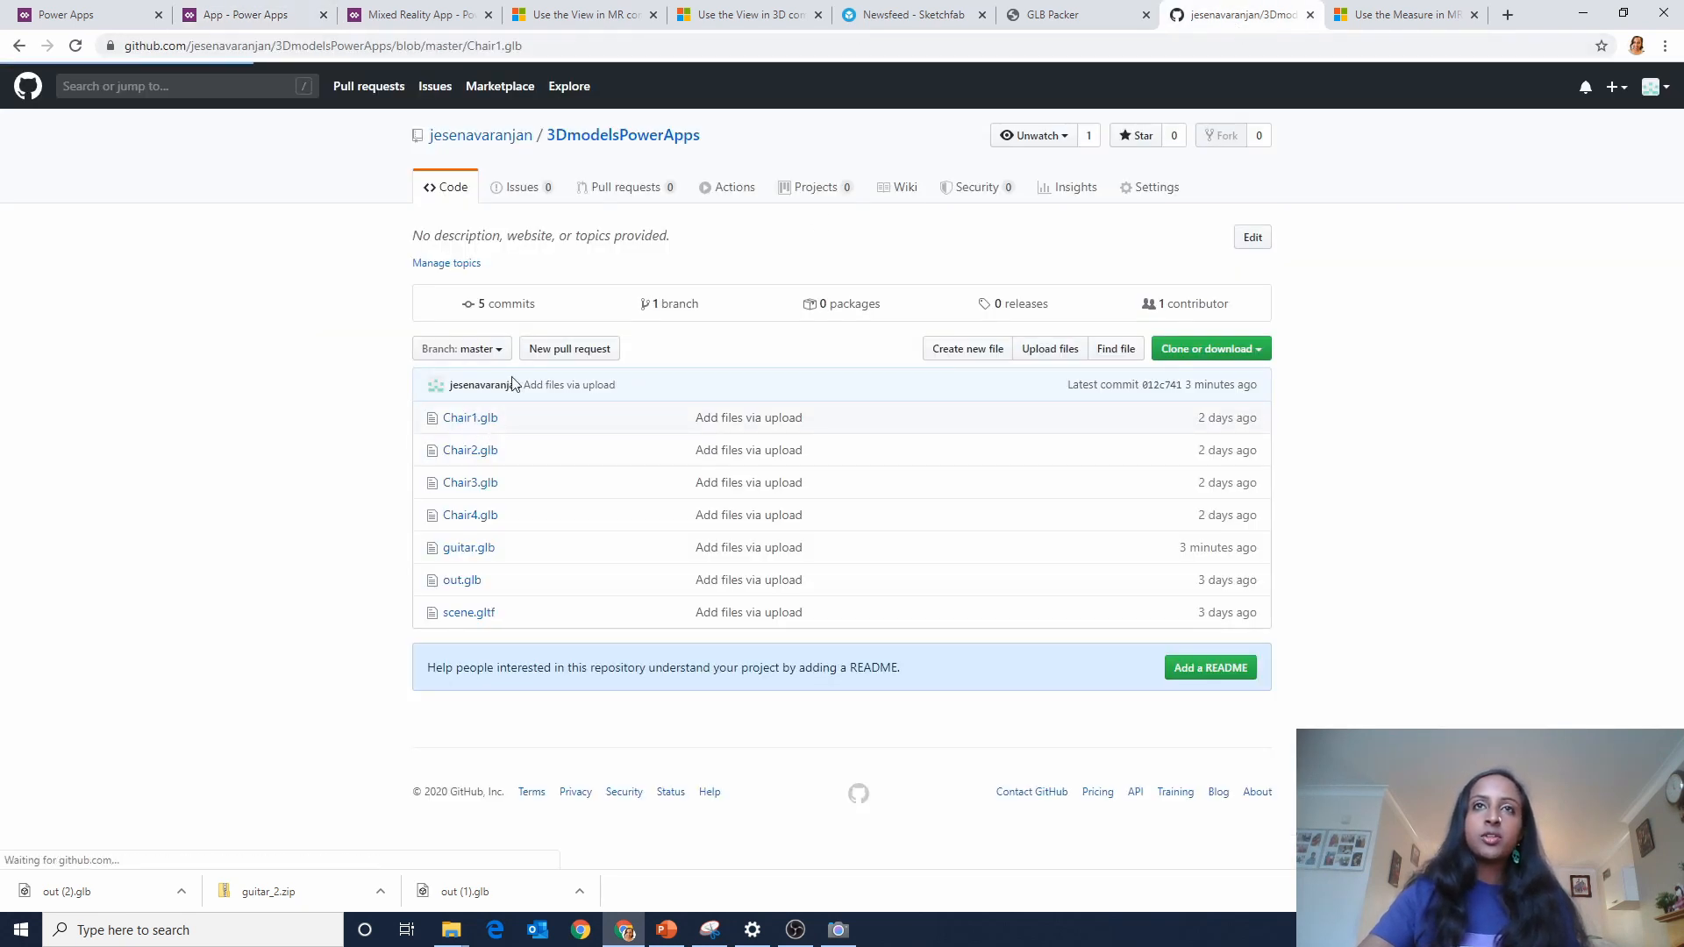
{"action": "left_click", "coordinate": [495, 53]}
{"action": "right_click", "coordinate": [497, 58]}
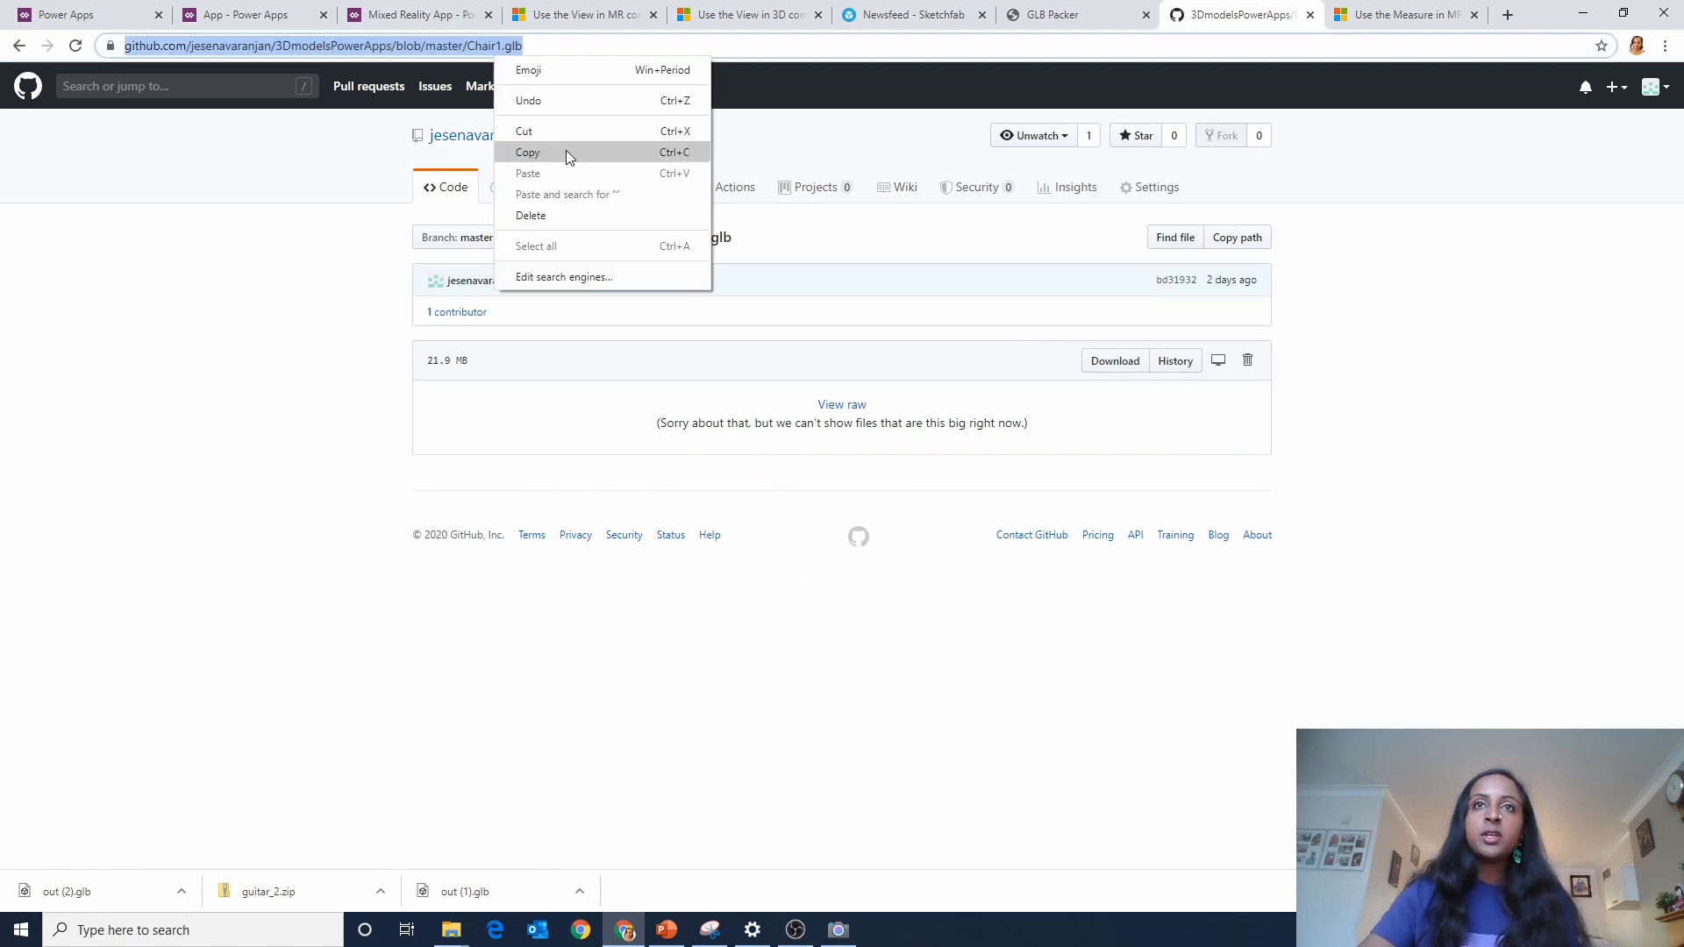
{"action": "left_click", "coordinate": [566, 150]}
Replace the View in 3D control's Src value in the Power Apps app with the copied Chair1.glb address.
{"action": "left_click", "coordinate": [368, 14]}
{"action": "left_click", "coordinate": [325, 9]}
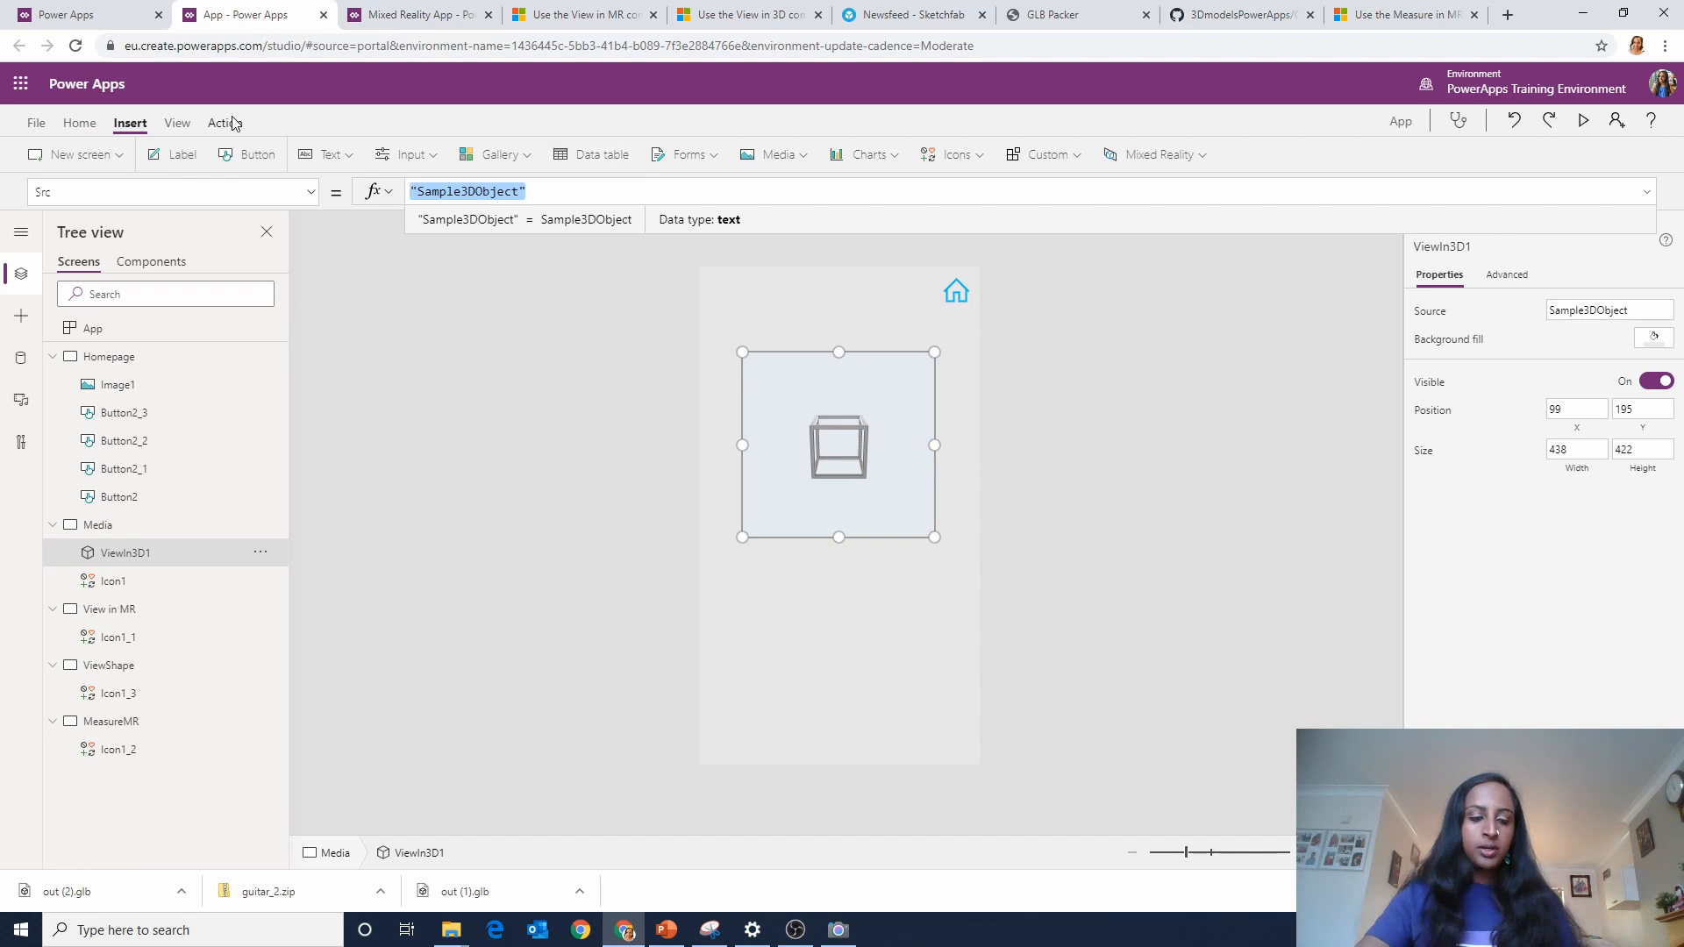
{"action": "key", "text": "ctrl+v"}
{"action": "left_click", "coordinate": [1055, 409]}
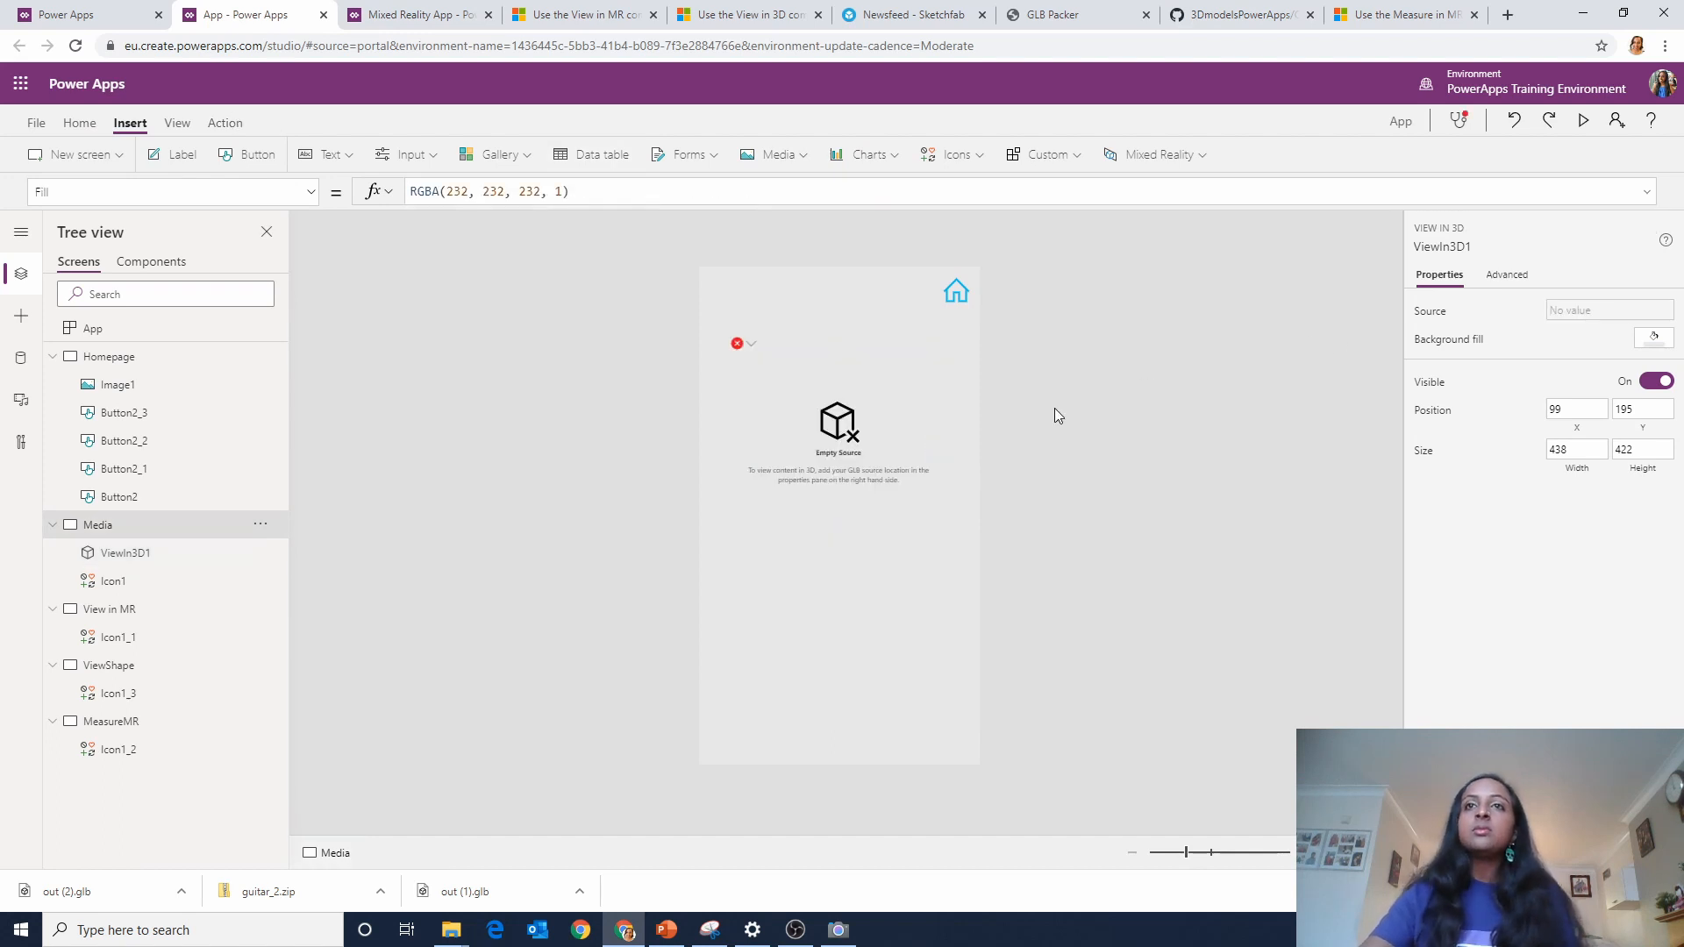
{"action": "left_click", "coordinate": [847, 441]}
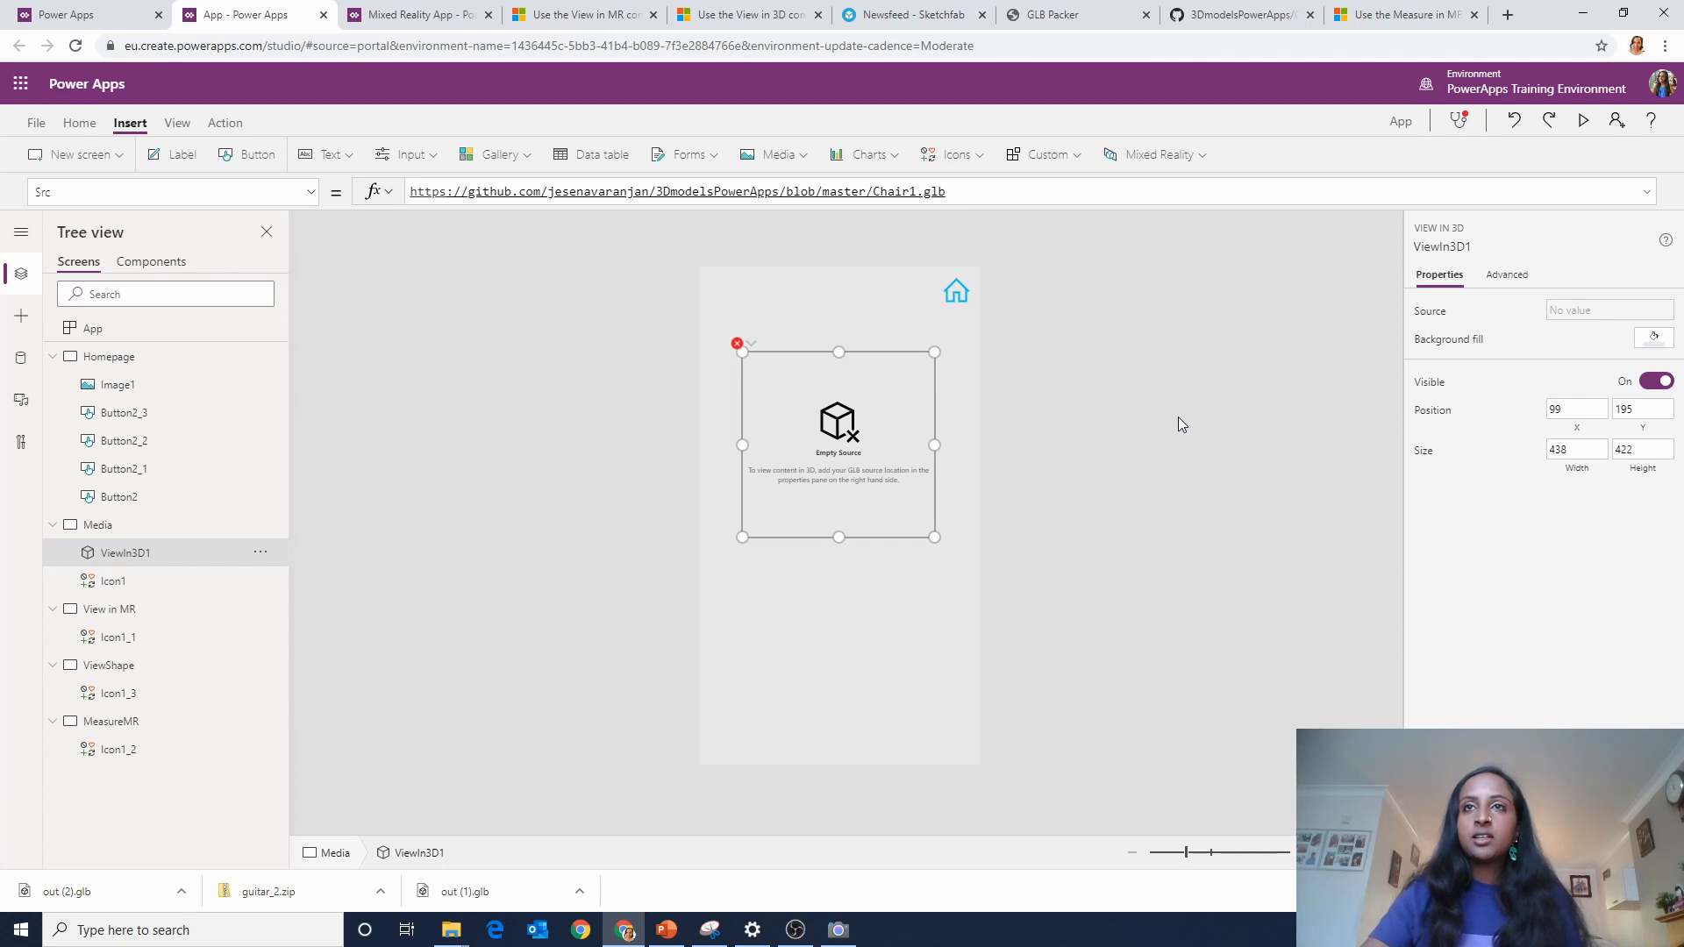
{"action": "mouse_move", "coordinate": [747, 349]}
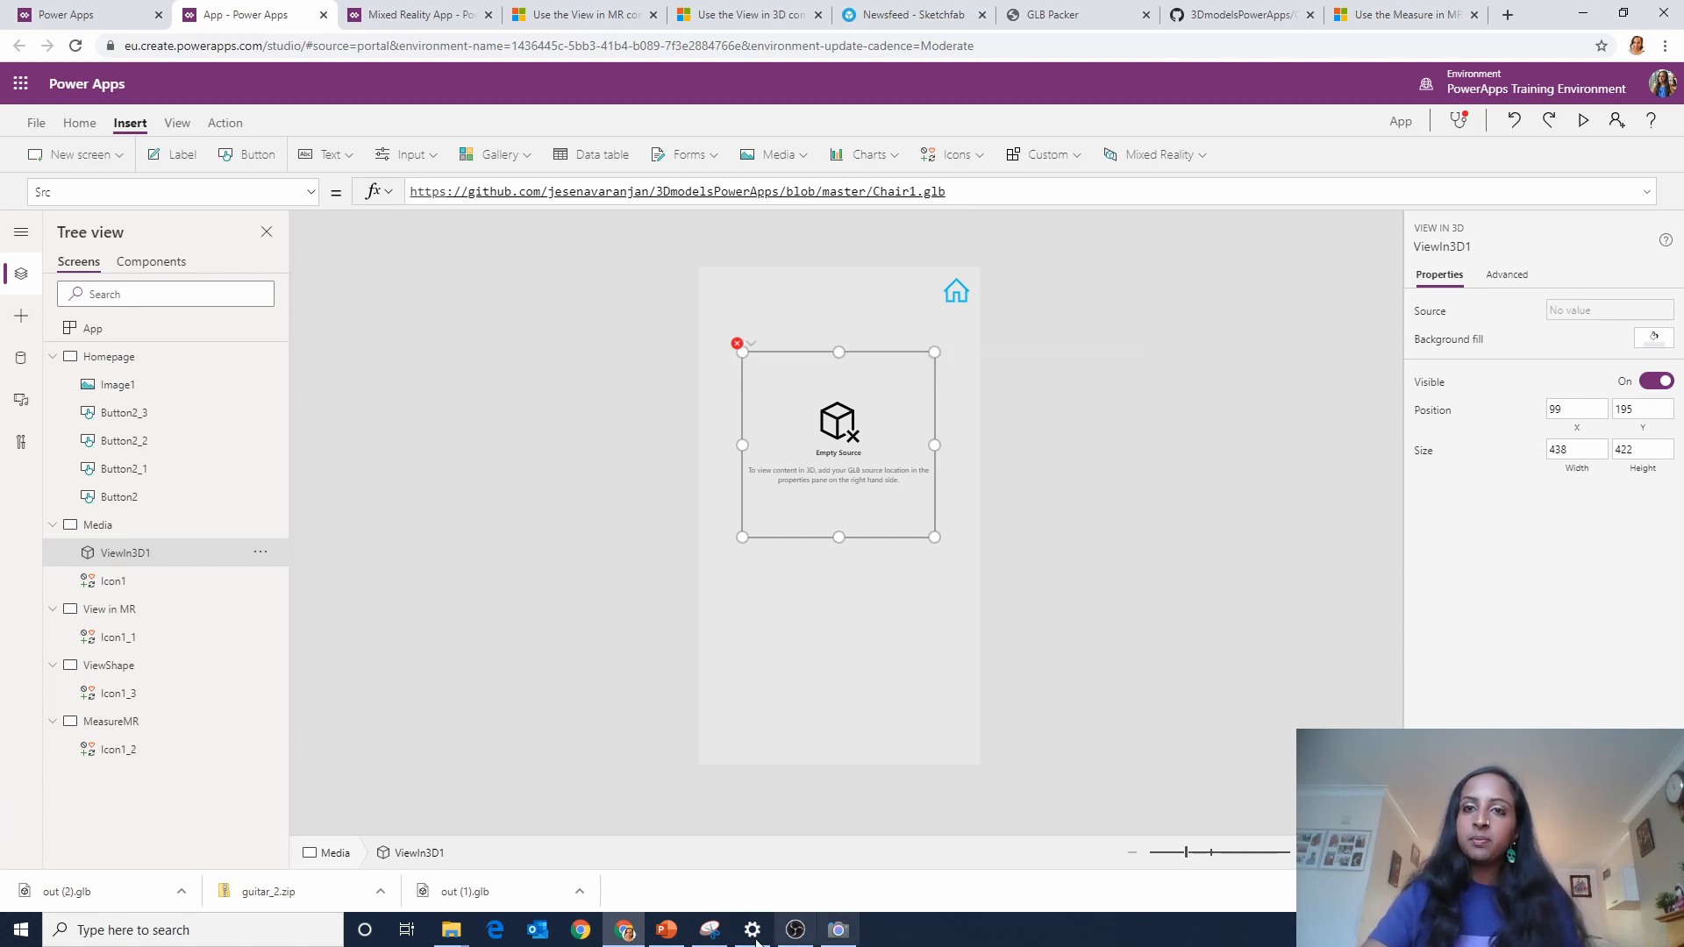
Switch to PowerPoint and read the Using GitHub slide on converting a GitHub file address to raw access.
{"action": "left_click", "coordinate": [666, 932]}
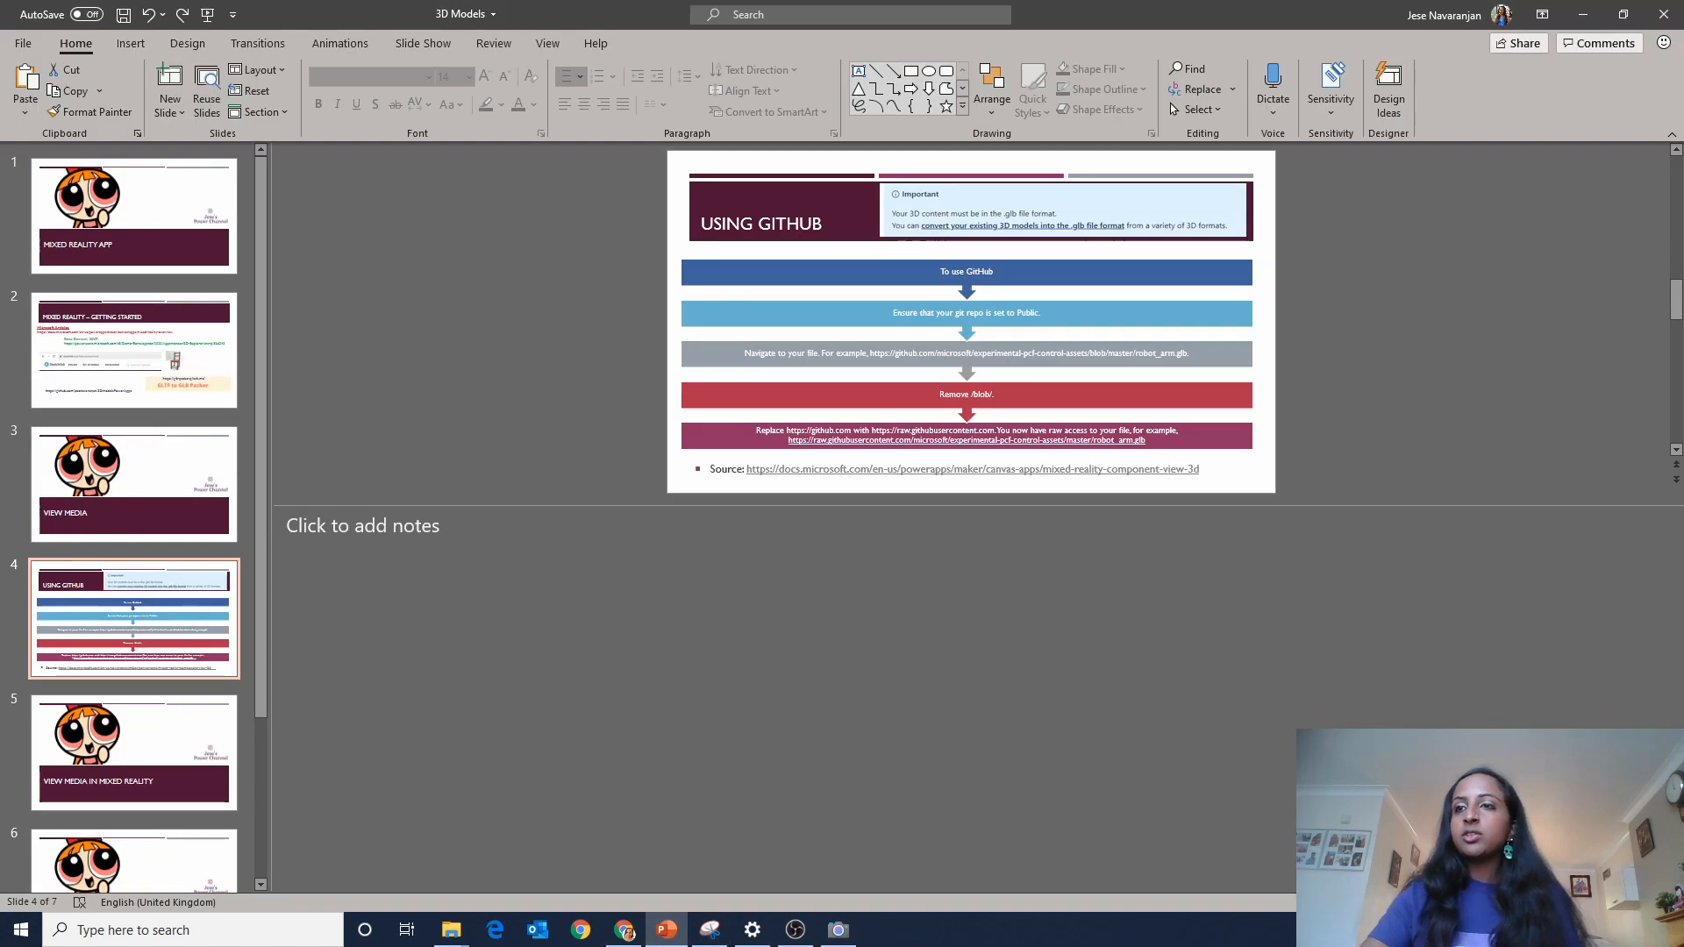
{"action": "key", "text": "shift+F5"}
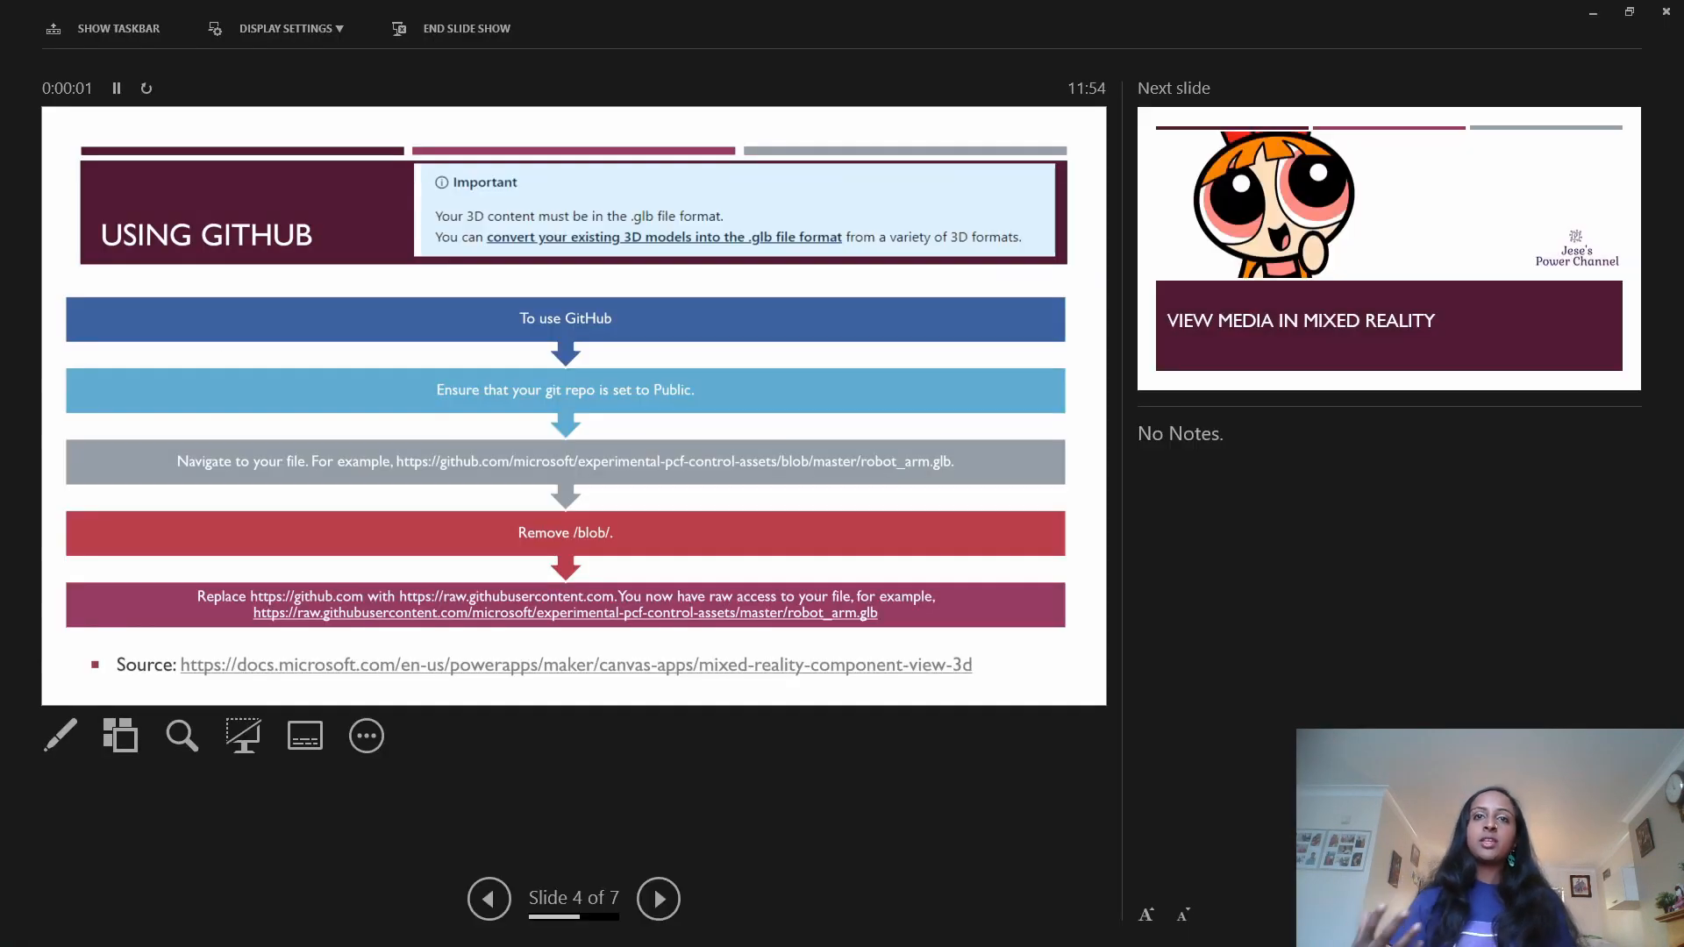
{"action": "key", "text": "Escape"}
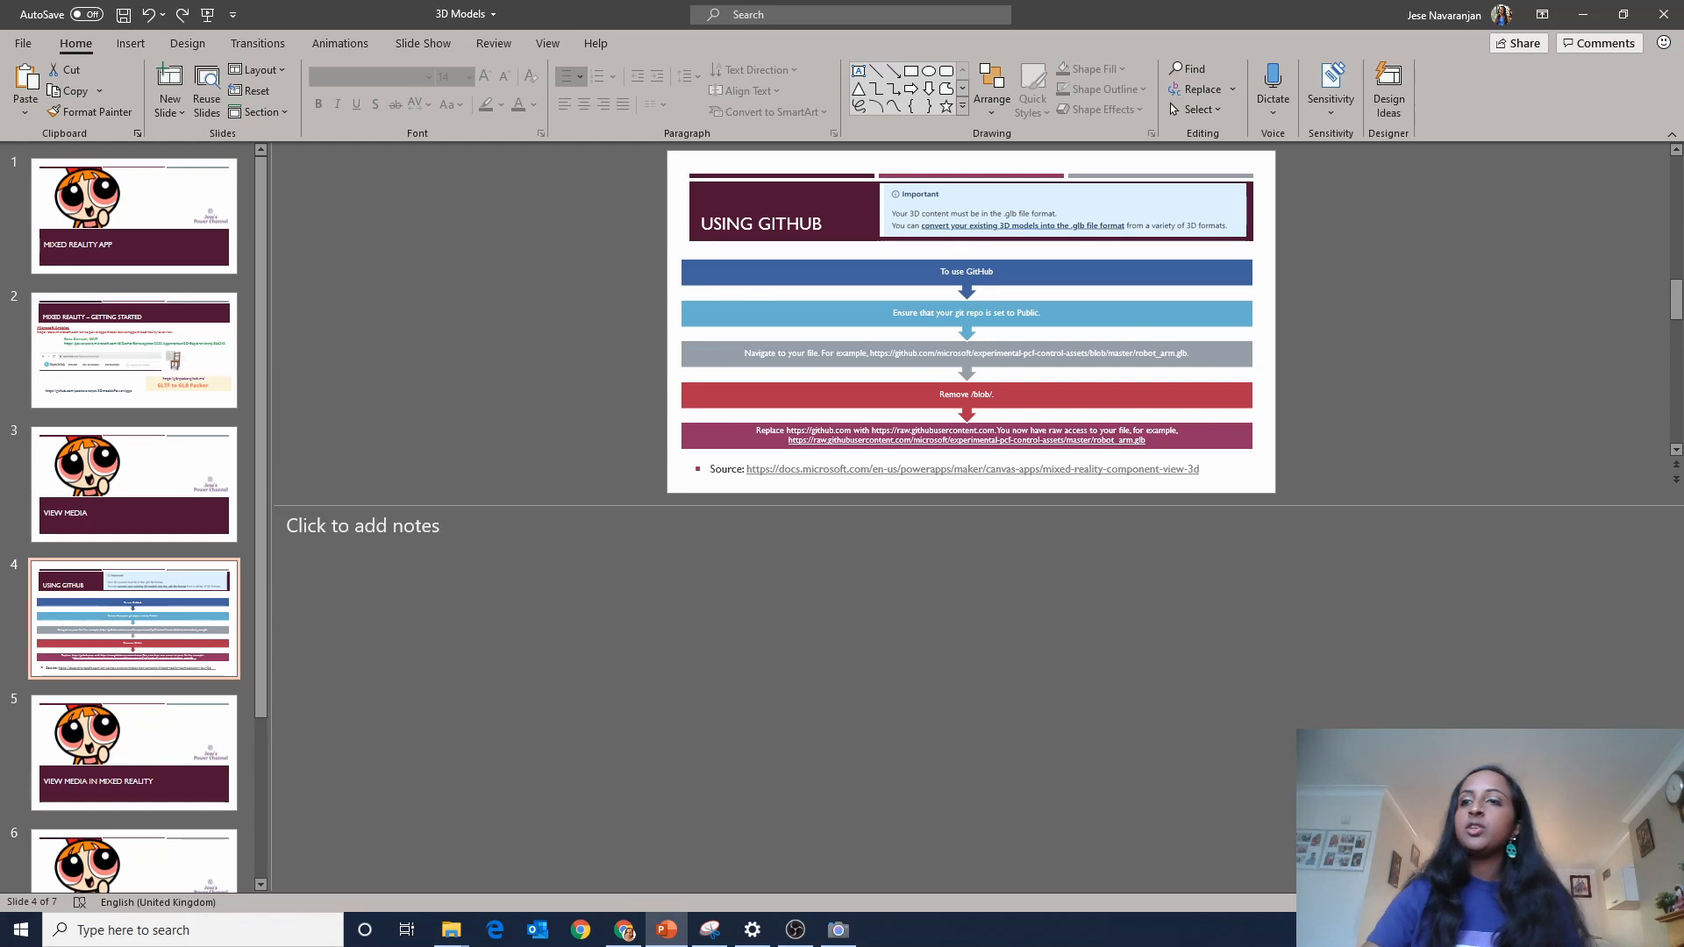
{"action": "key", "text": "shift+F5"}
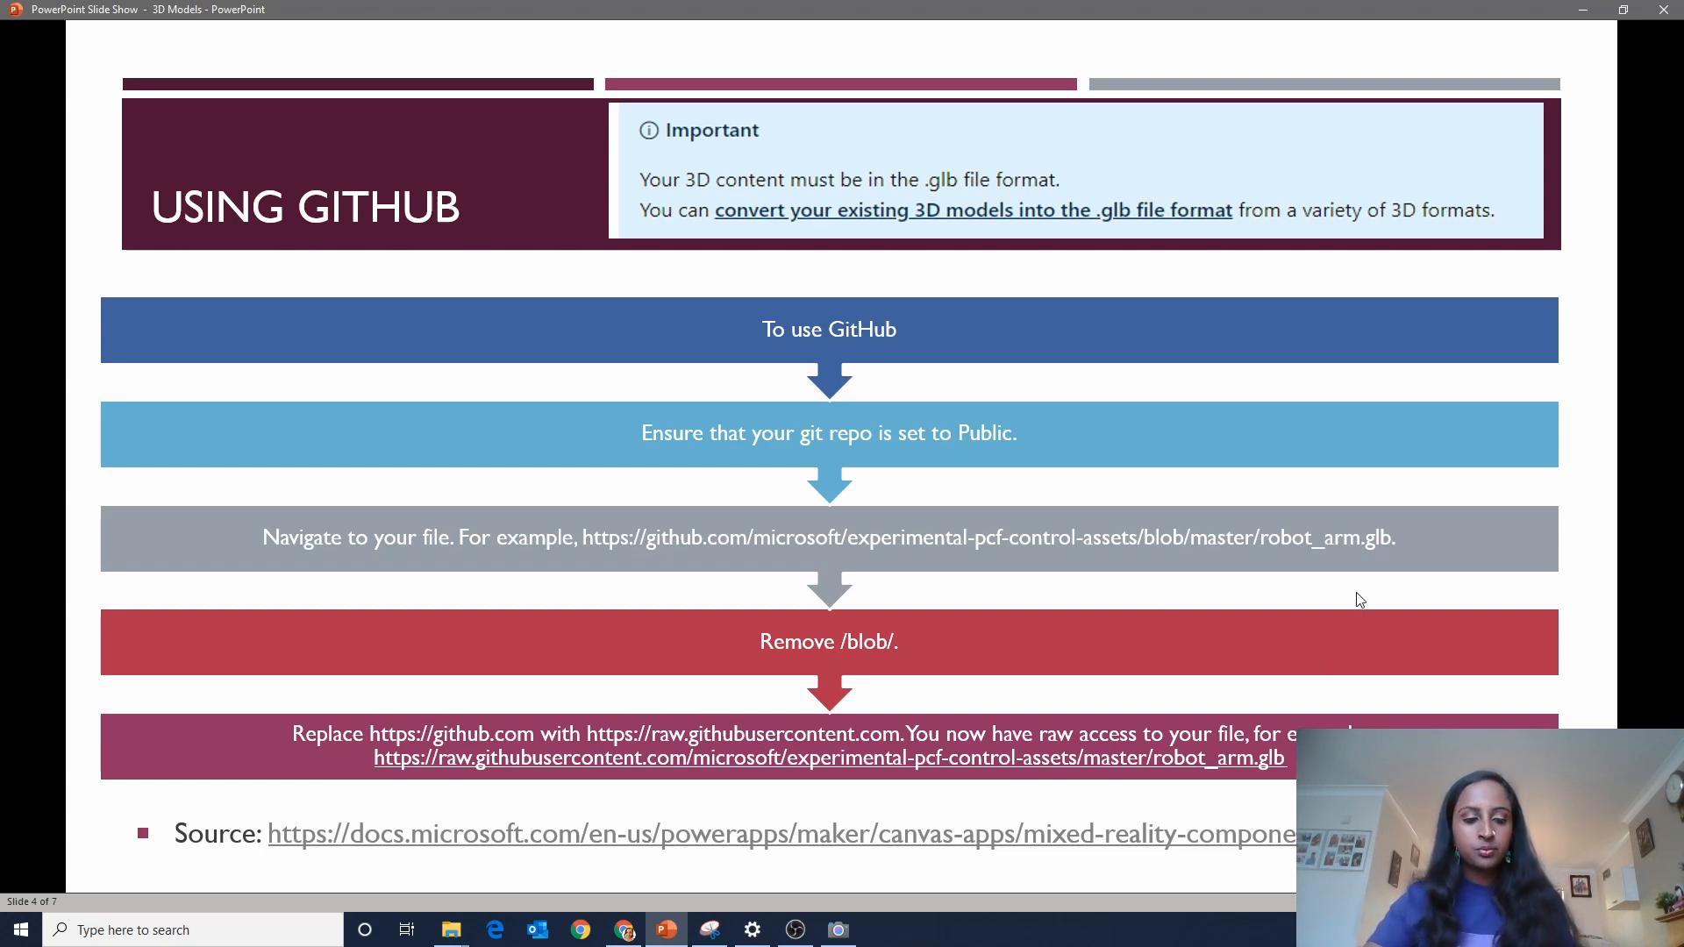
{"action": "key", "text": "Escape"}
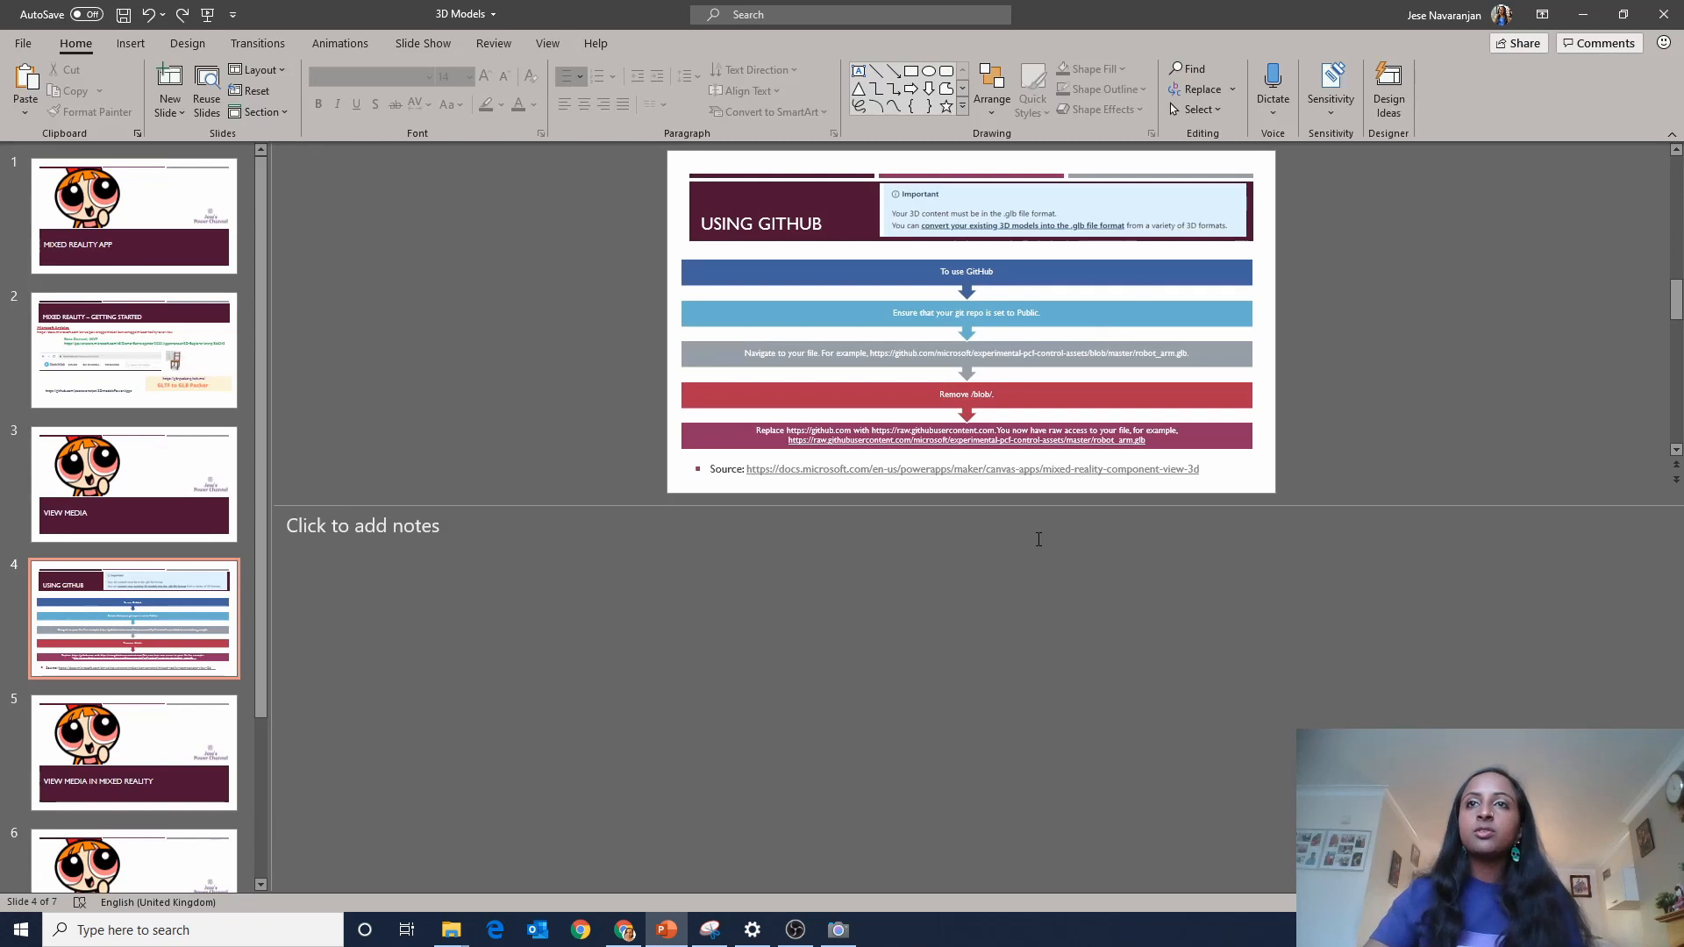
Back in Power Apps, remove blob/ from the Chair1.glb address in the View in 3D control's Src formula.
{"action": "left_click", "coordinate": [625, 929]}
{"action": "left_click", "coordinate": [818, 191]}
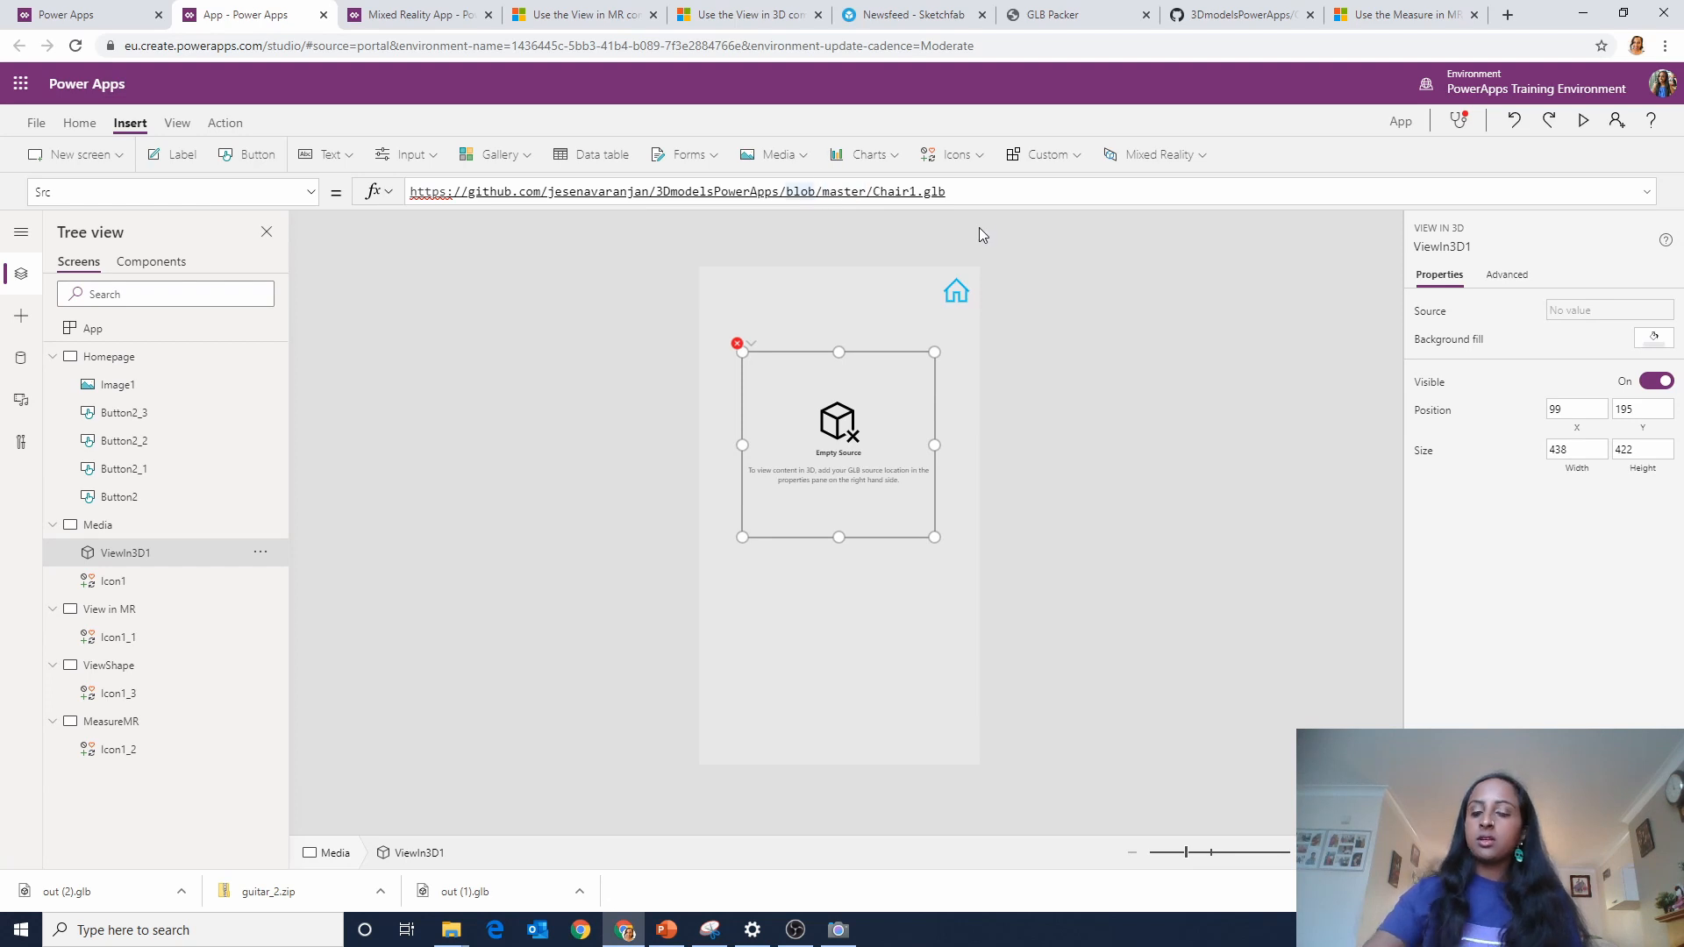
{"action": "key", "text": "BackSpace"}
{"action": "key", "text": "BackSpace"}
{"action": "key", "text": "BackSpace"}
{"action": "key", "text": "BackSpace"}
{"action": "key", "text": "BackSpace"}
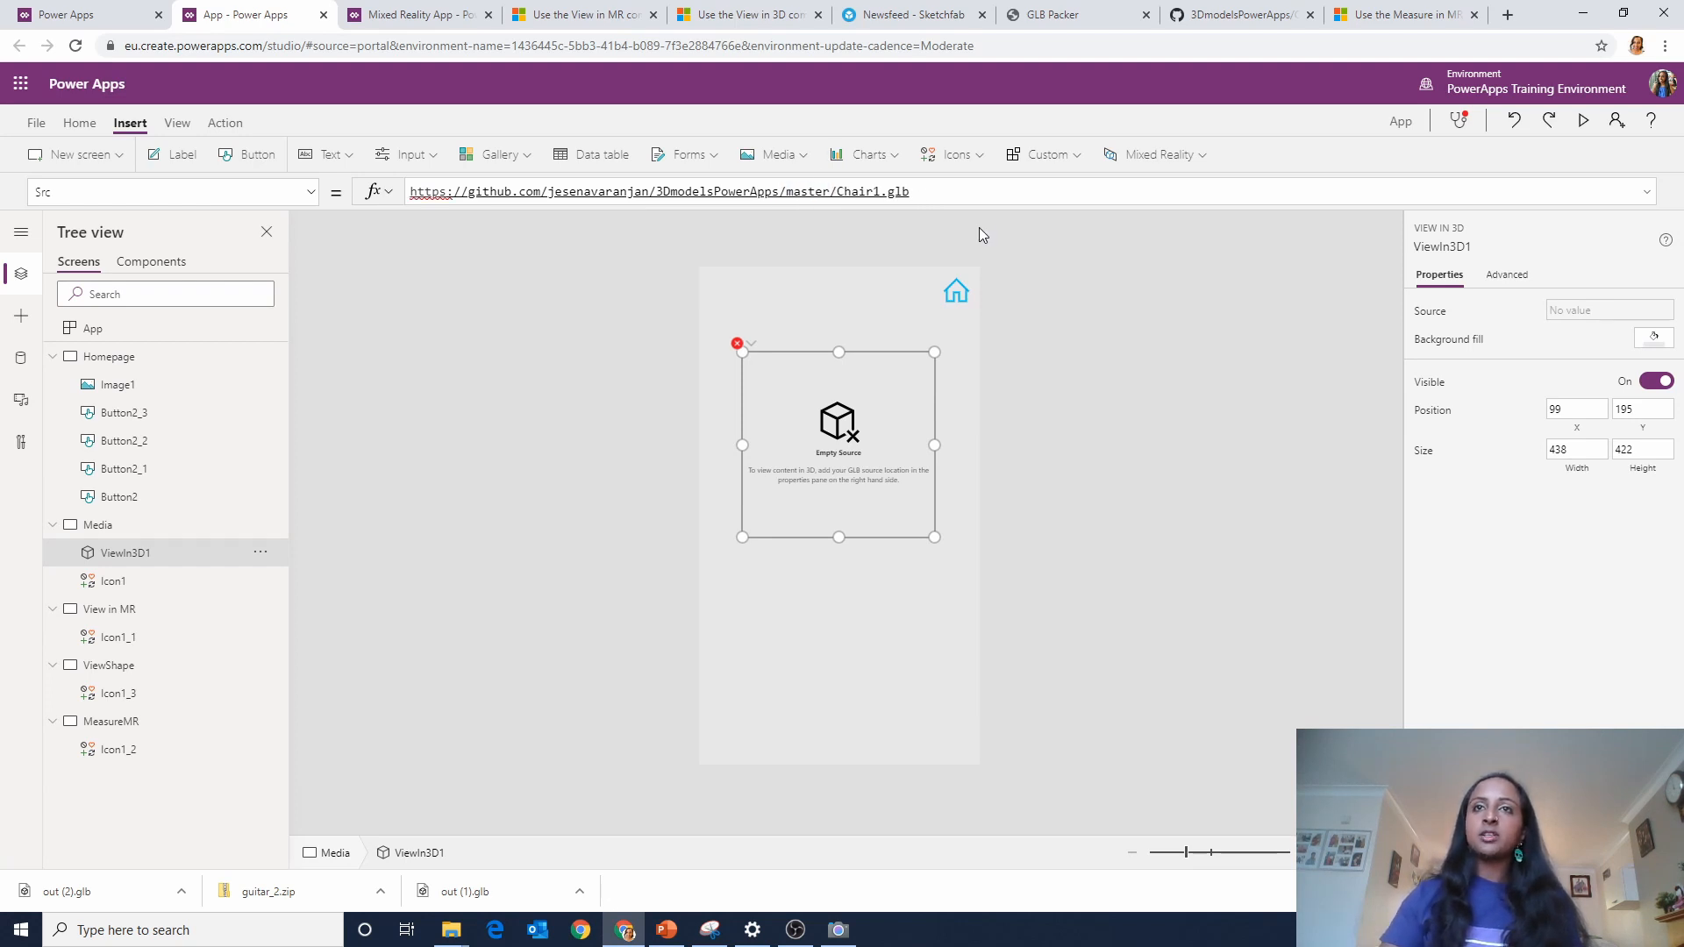
{"action": "left_click", "coordinate": [666, 930]}
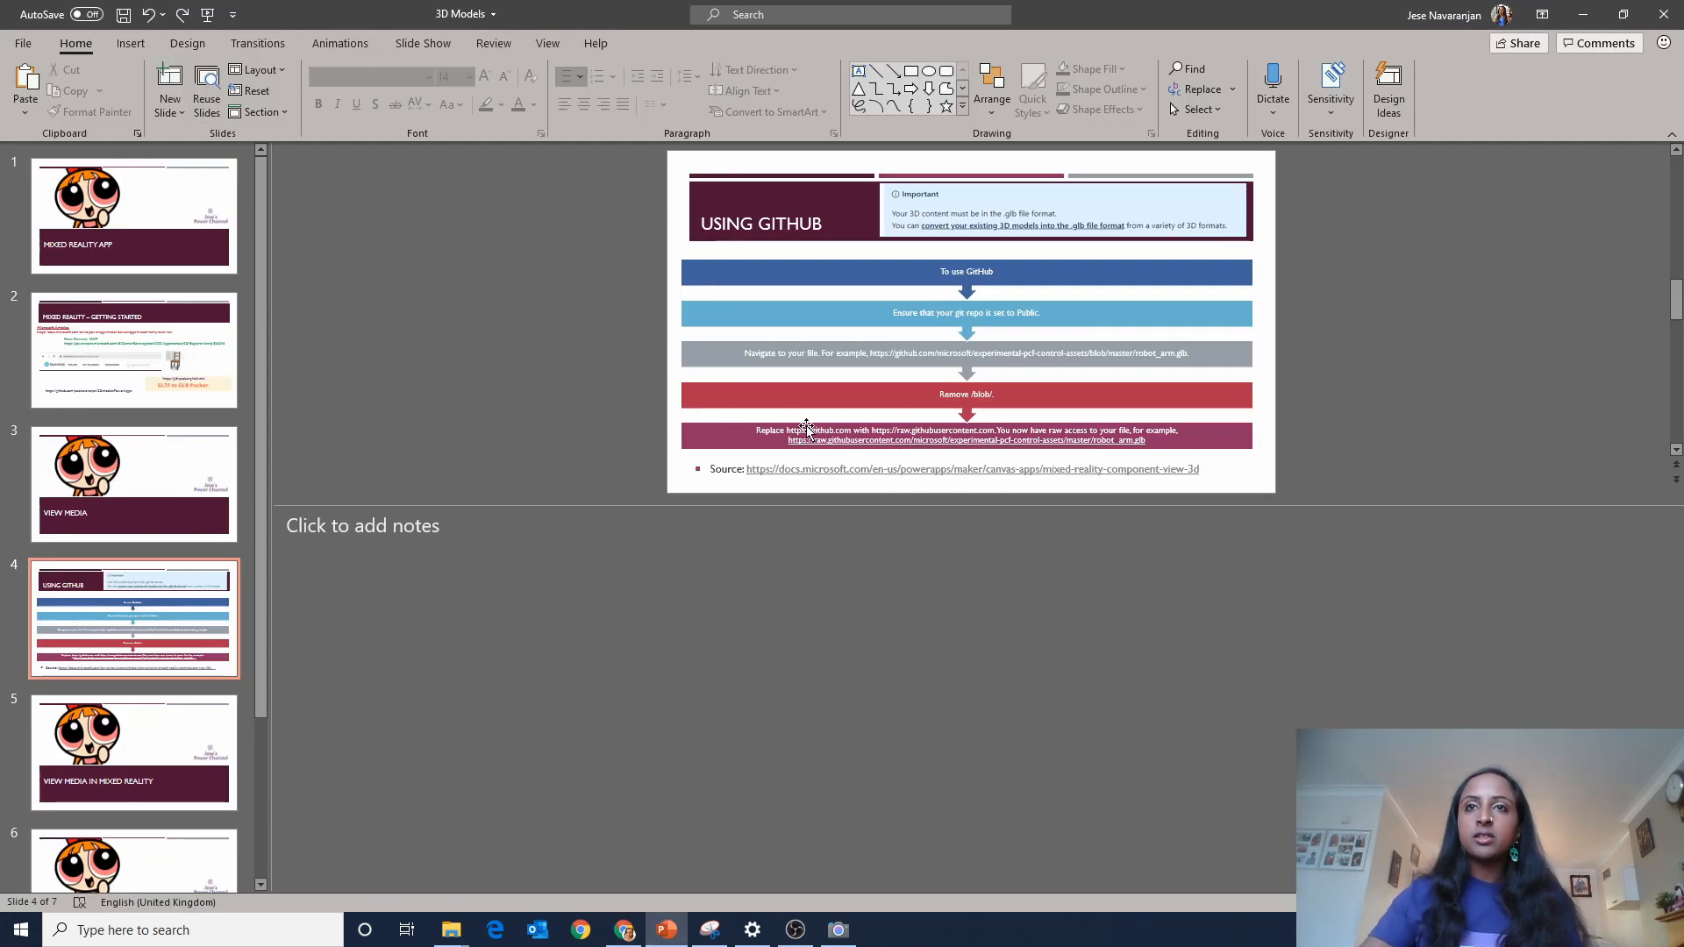
{"action": "left_click", "coordinate": [901, 431]}
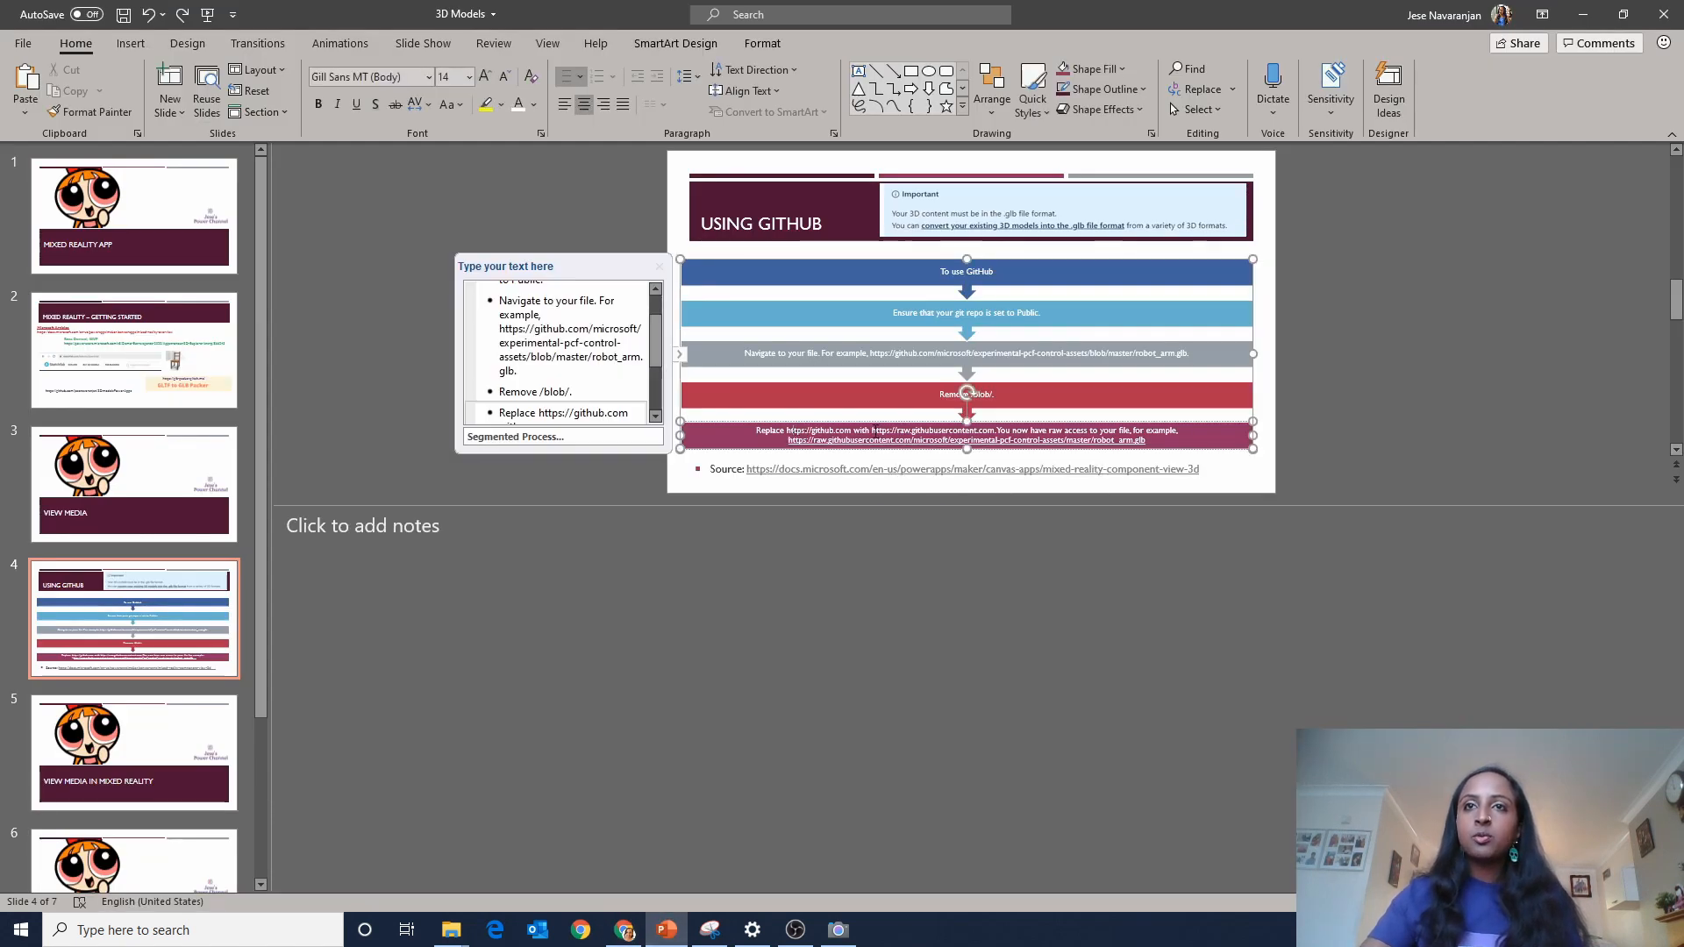
{"action": "left_click_drag", "start_coordinate": [853, 431], "coordinate": [991, 431]}
{"action": "key", "text": "ctrl+c"}
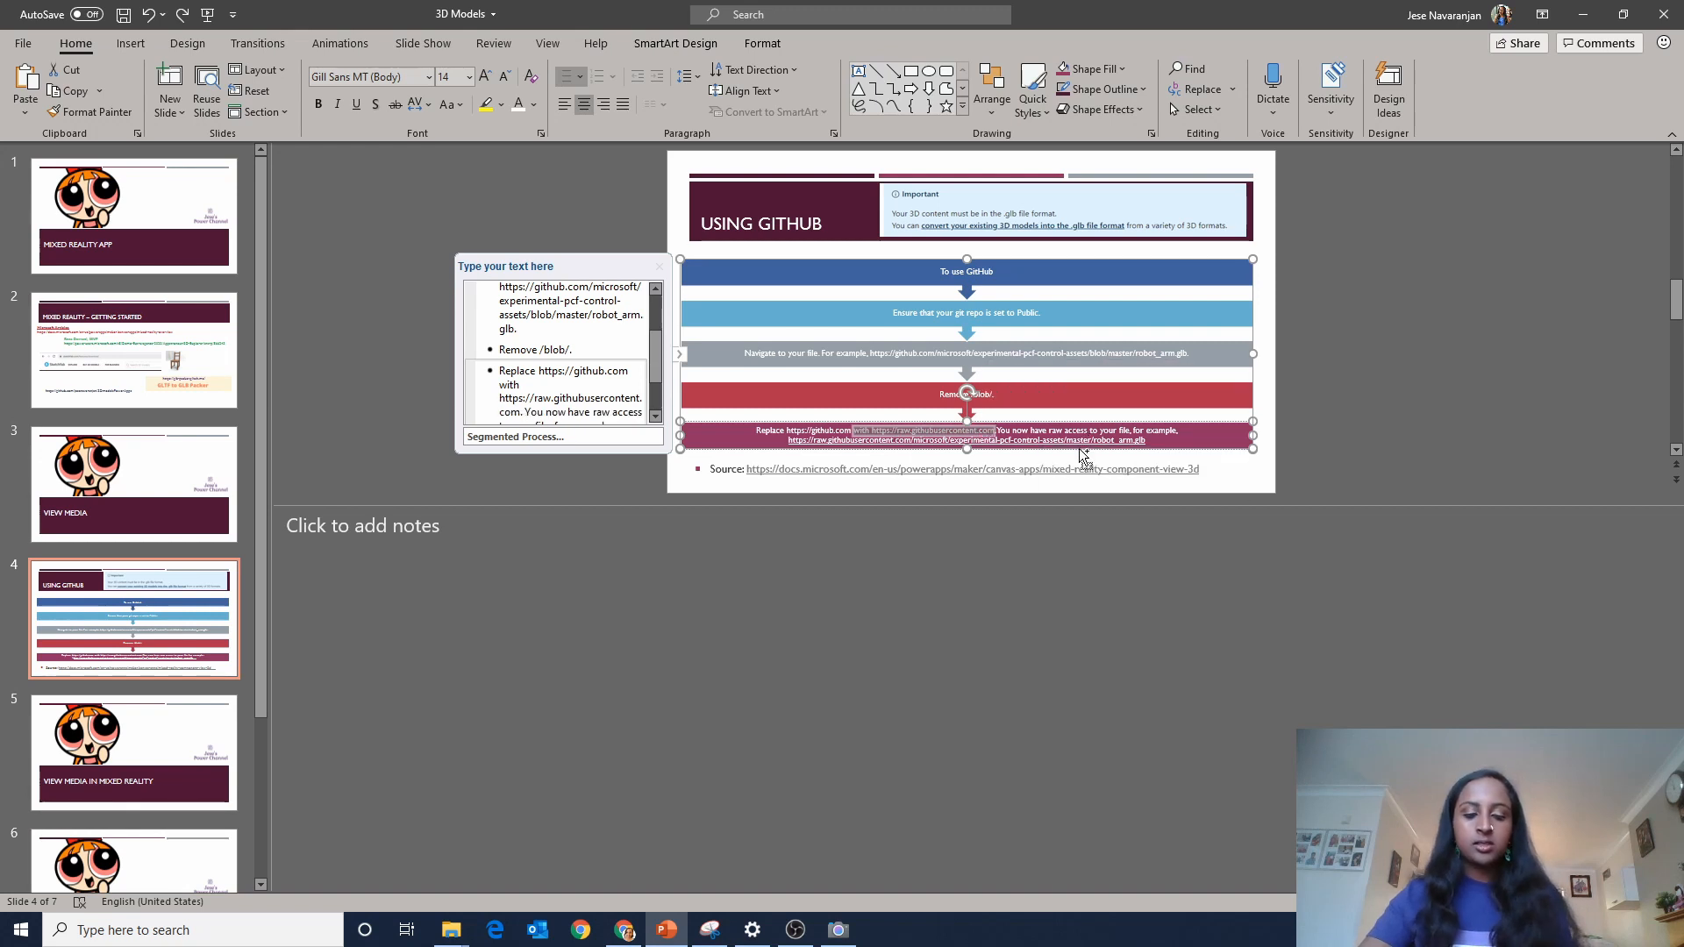
{"action": "left_click", "coordinate": [624, 931]}
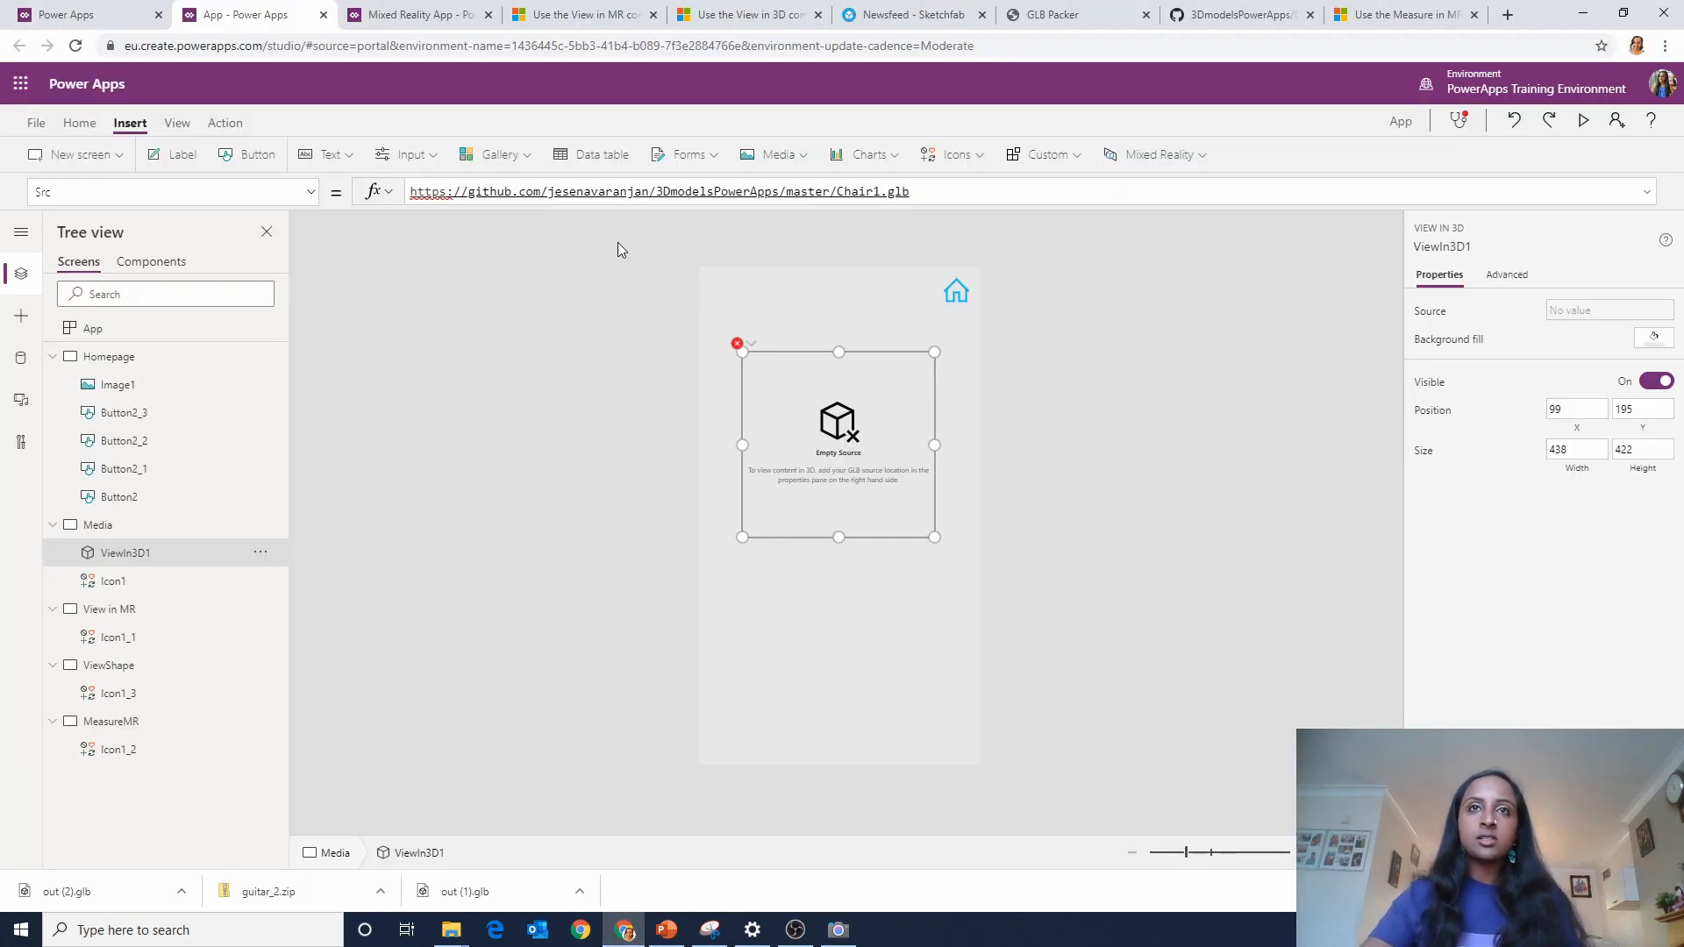
{"action": "left_click_drag", "start_coordinate": [543, 195], "coordinate": [310, 187]}
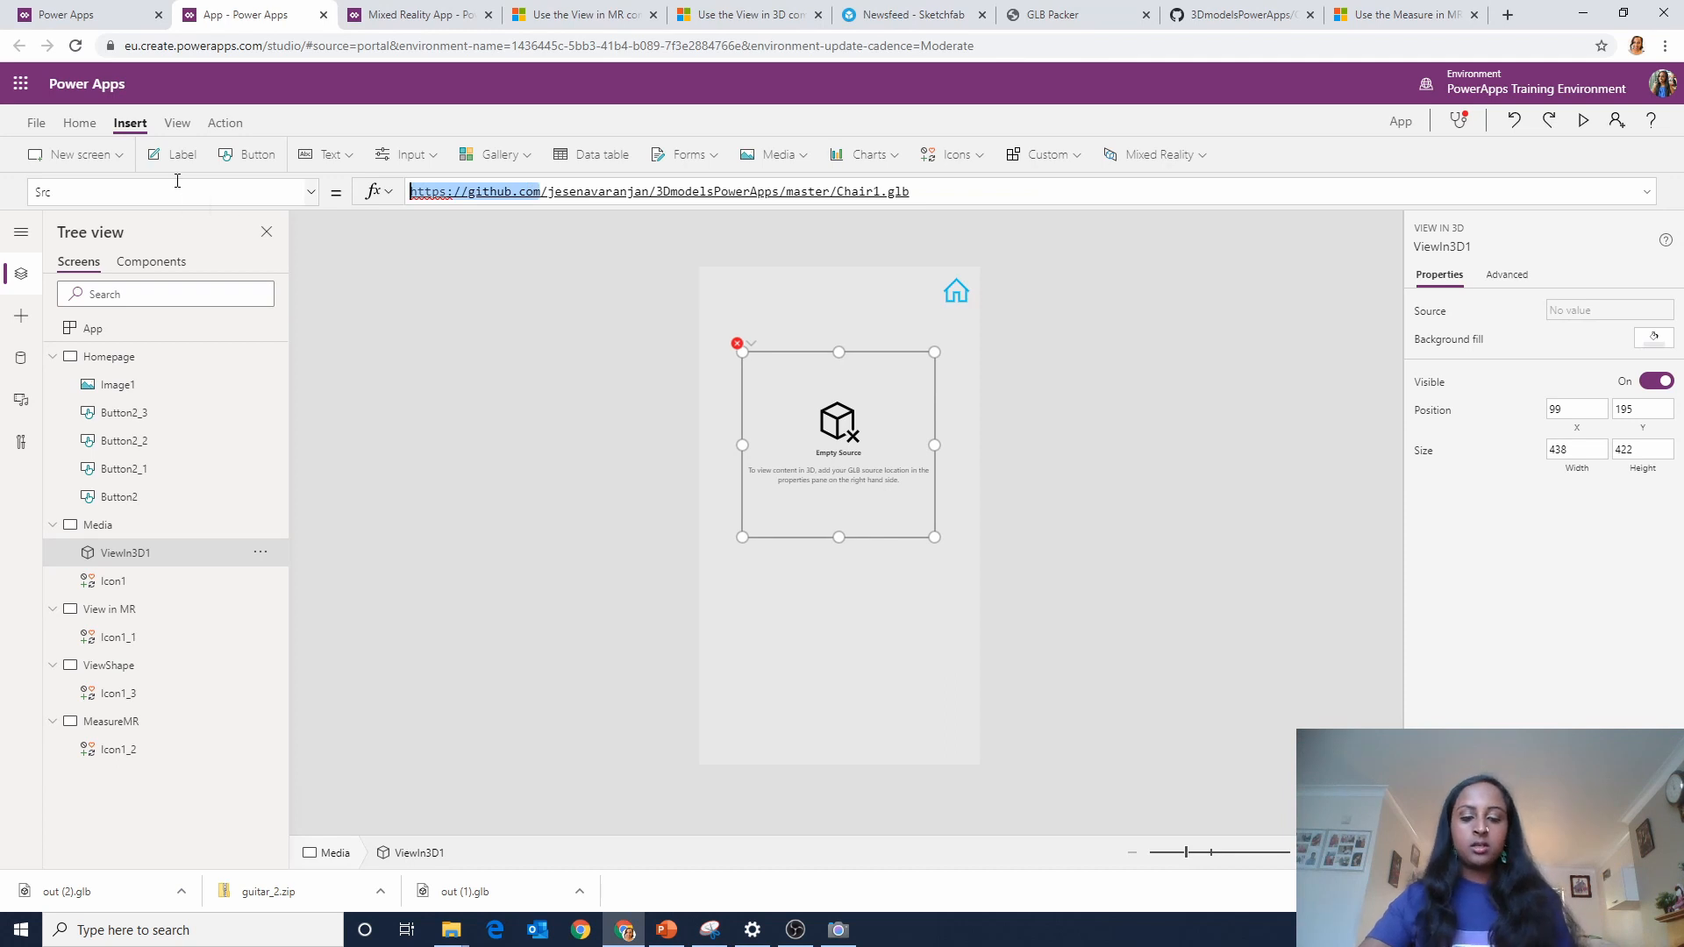
{"action": "key", "text": "ctrl+v"}
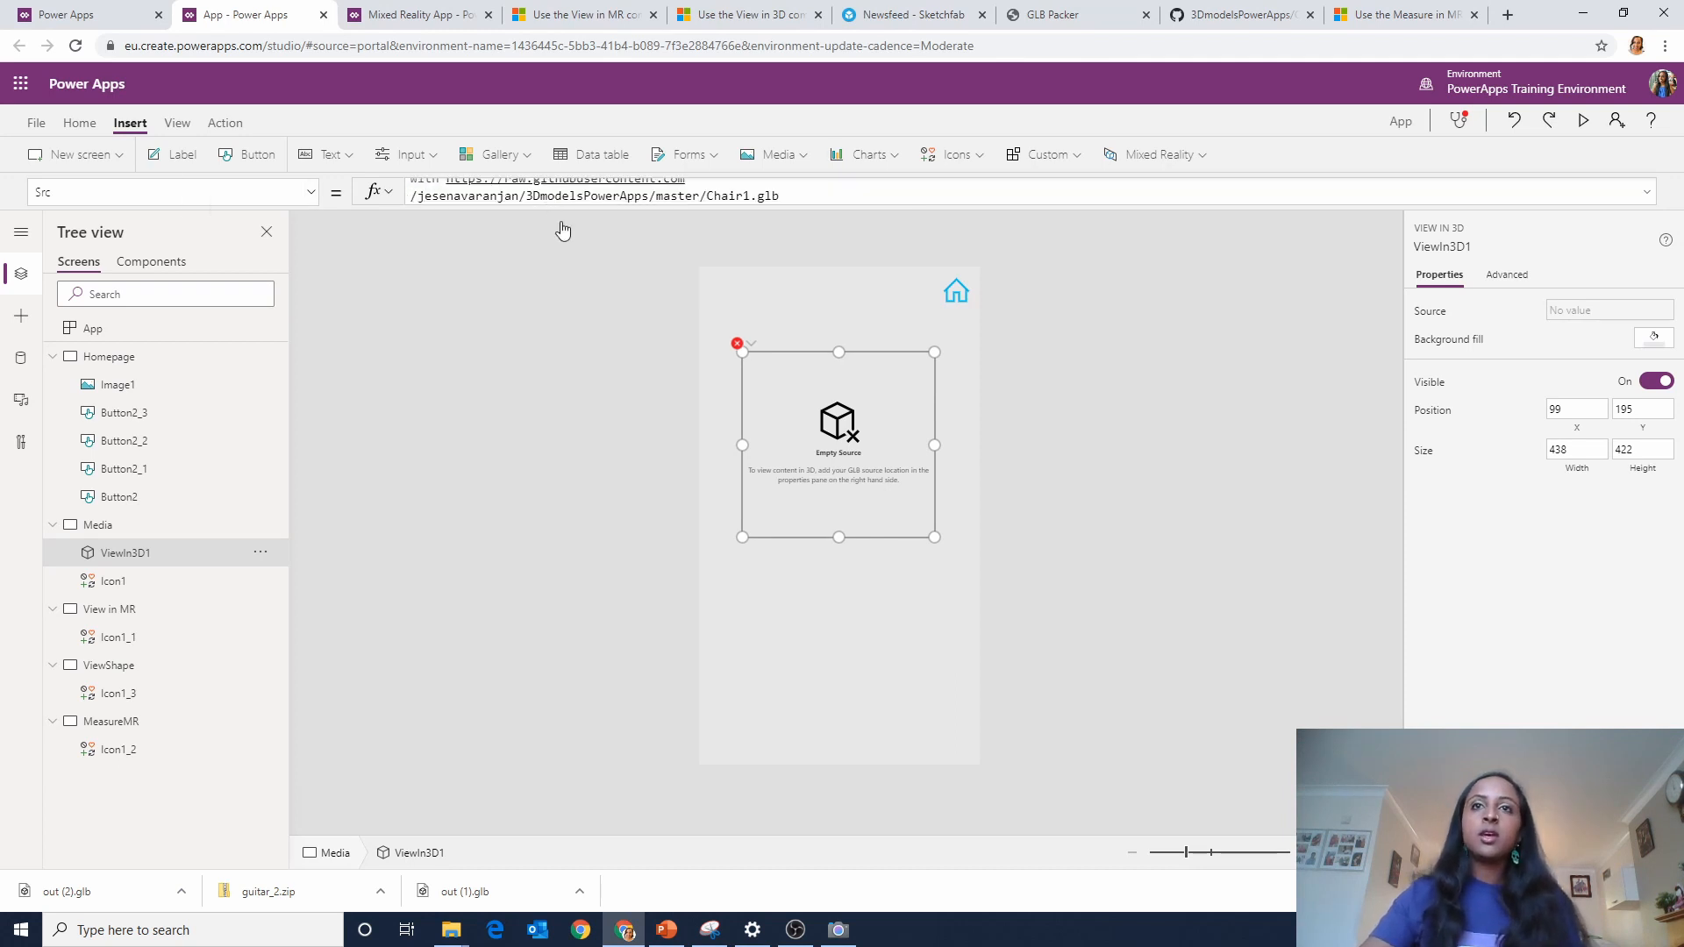
{"action": "left_click", "coordinate": [723, 184]}
{"action": "key", "text": "Delete"}
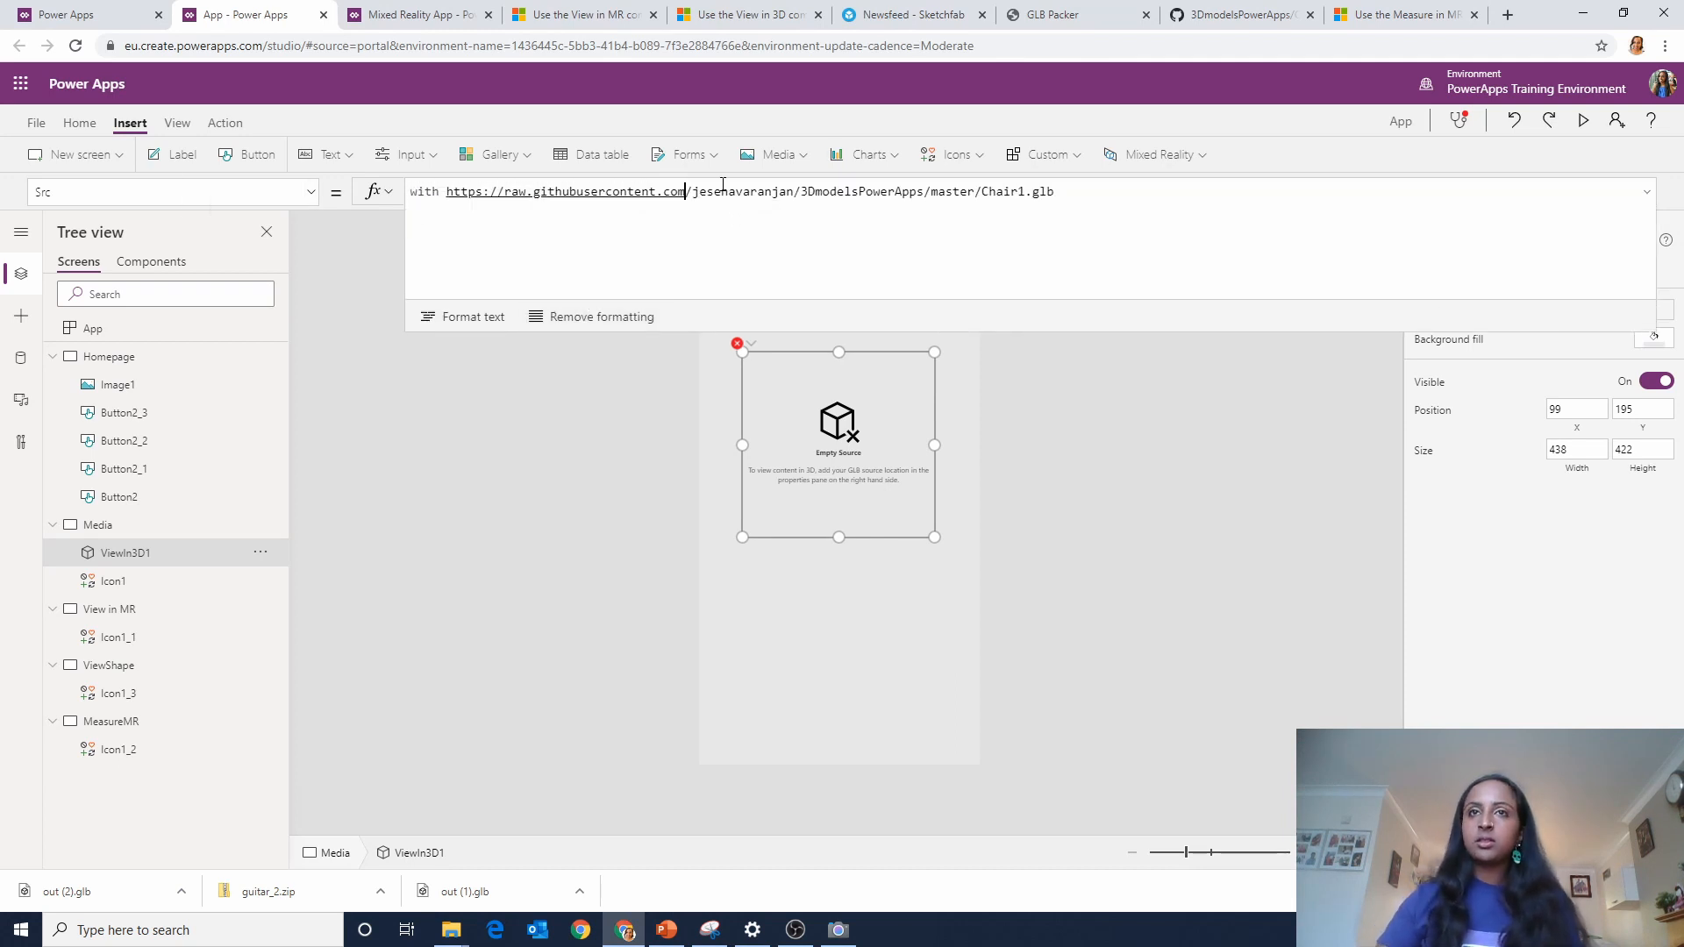
{"action": "left_click", "coordinate": [723, 186]}
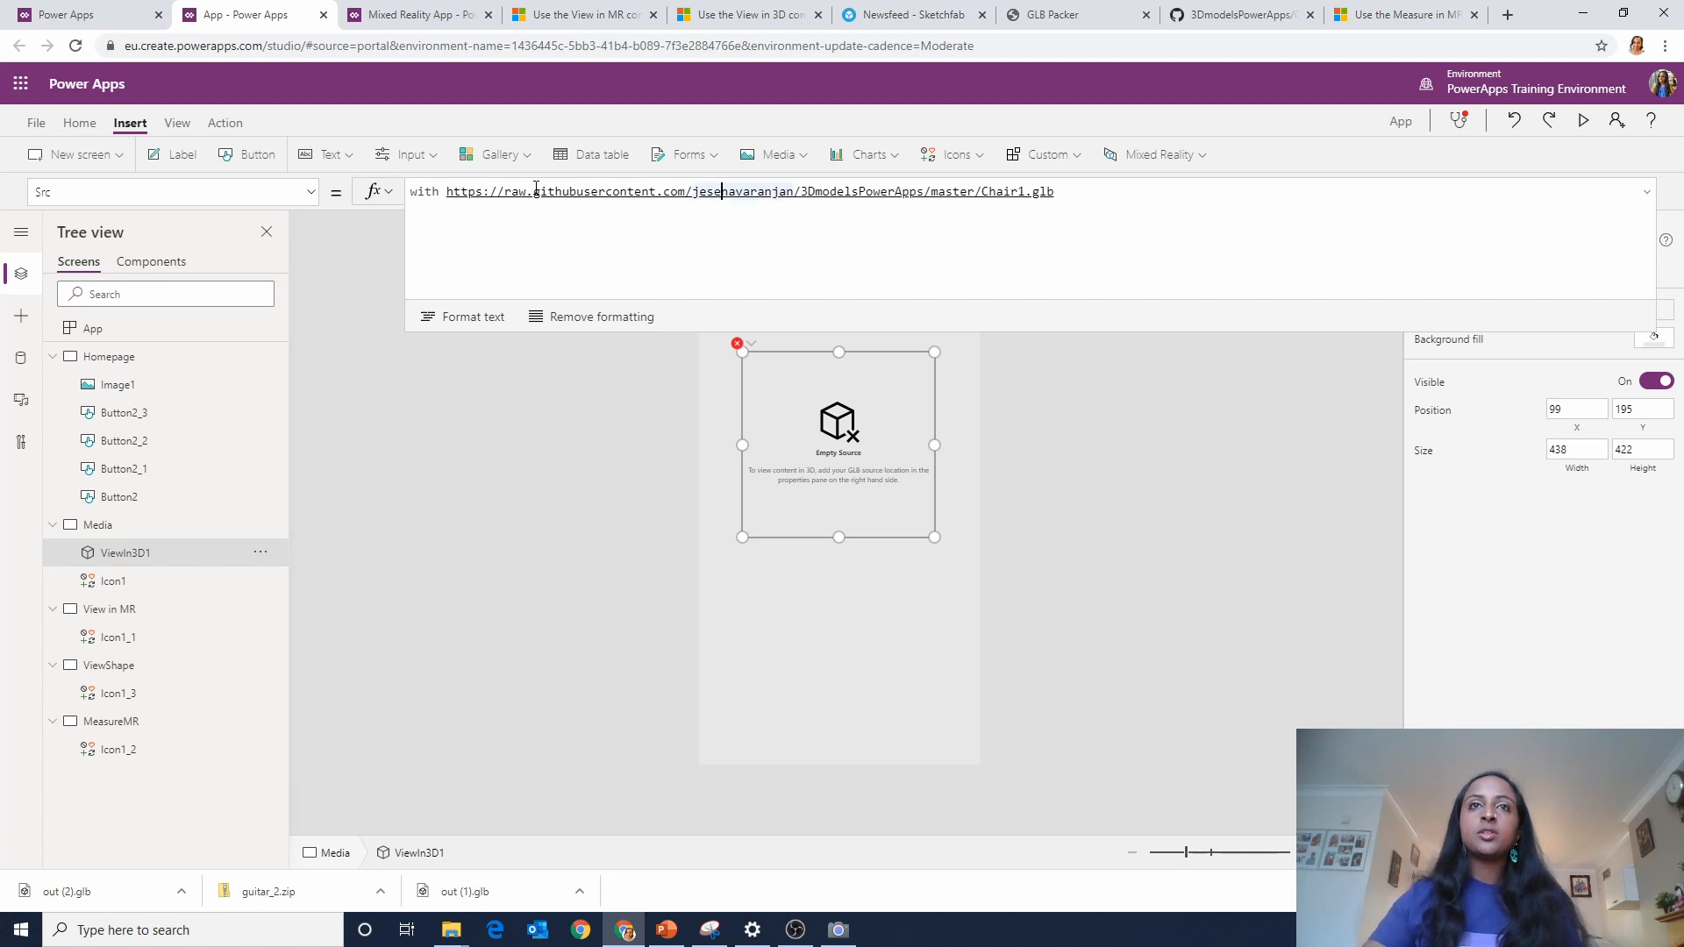
{"action": "left_click", "coordinate": [448, 195]}
{"action": "key", "text": "BackSpace"}
{"action": "key", "text": "BackSpace"}
{"action": "key", "text": "BackSpace"}
{"action": "key", "text": "BackSpace"}
{"action": "key", "text": "BackSpace"}
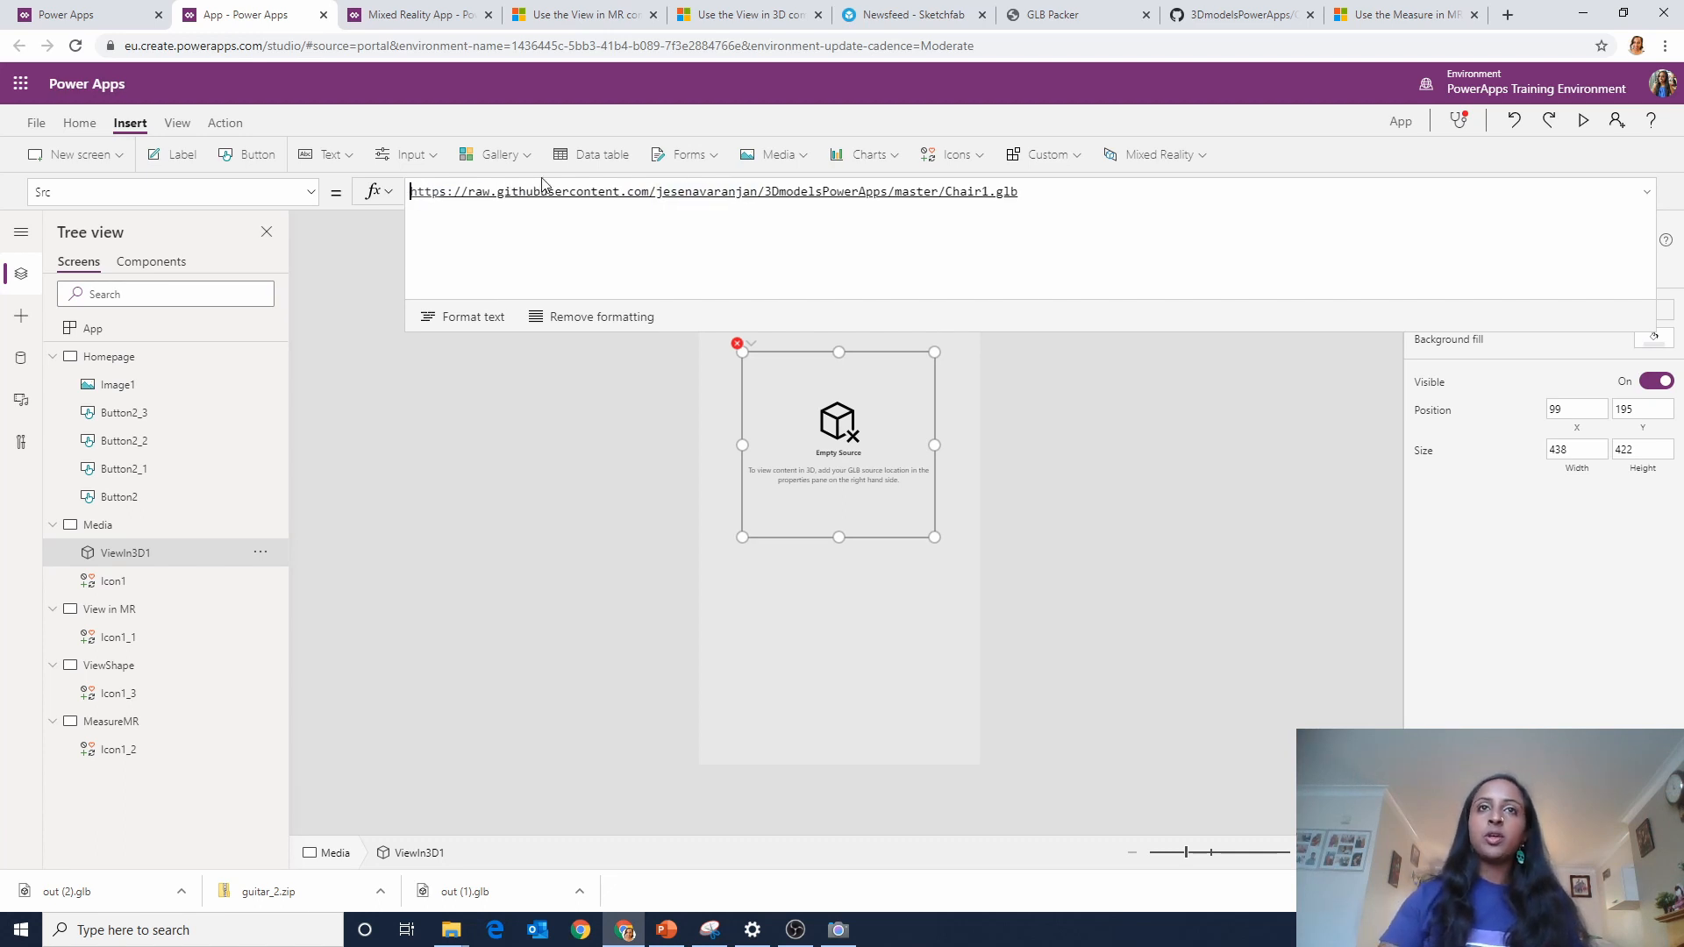
Enclose the raw Chair1.glb address in double quotation marks in the View in 3D control's Src formula.
{"action": "left_click", "coordinate": [844, 260]}
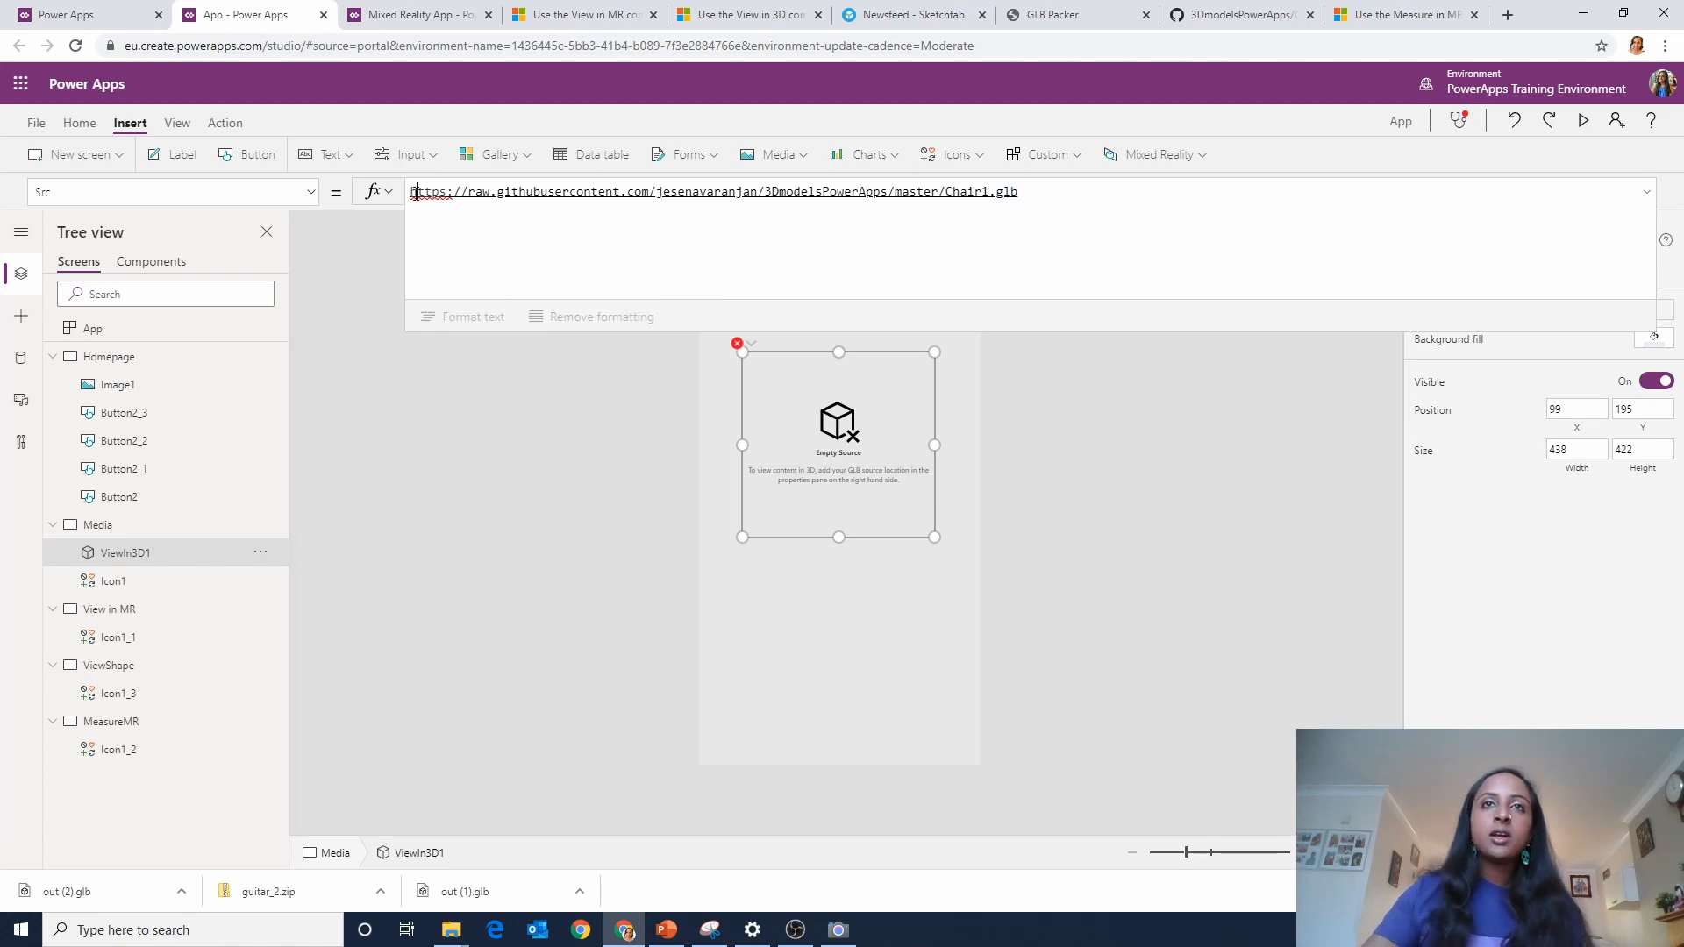
{"action": "type", "text": "H"}
{"action": "key", "text": "Left"}
{"action": "type", "text": "\""}
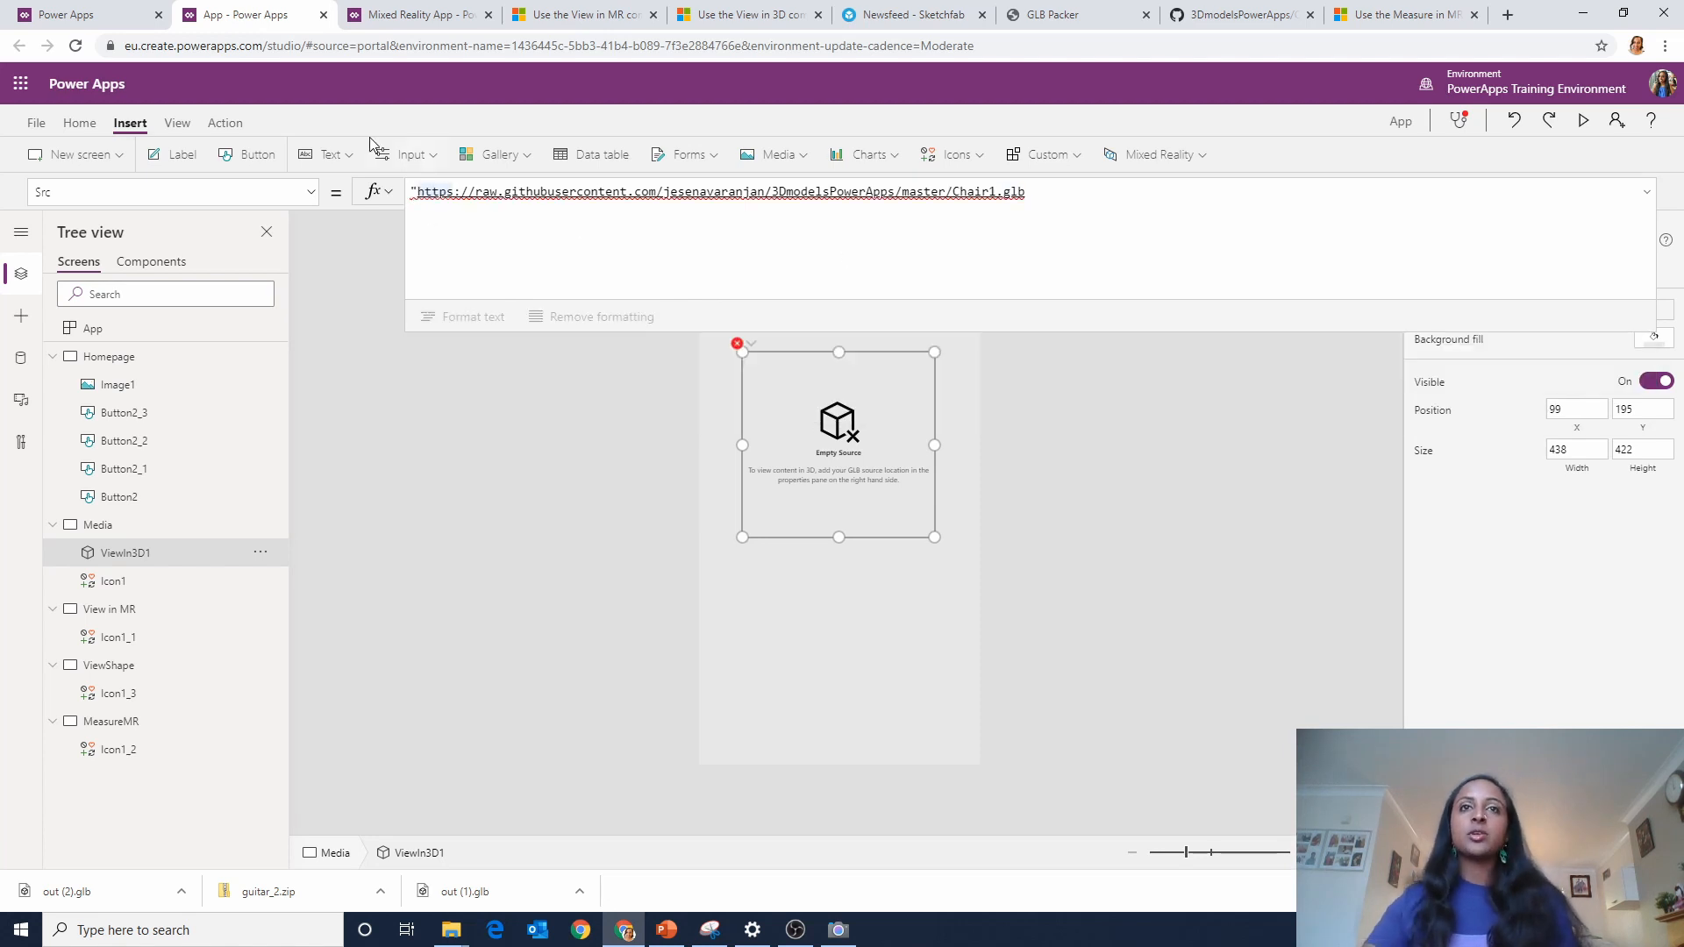
{"action": "left_click", "coordinate": [1116, 184]}
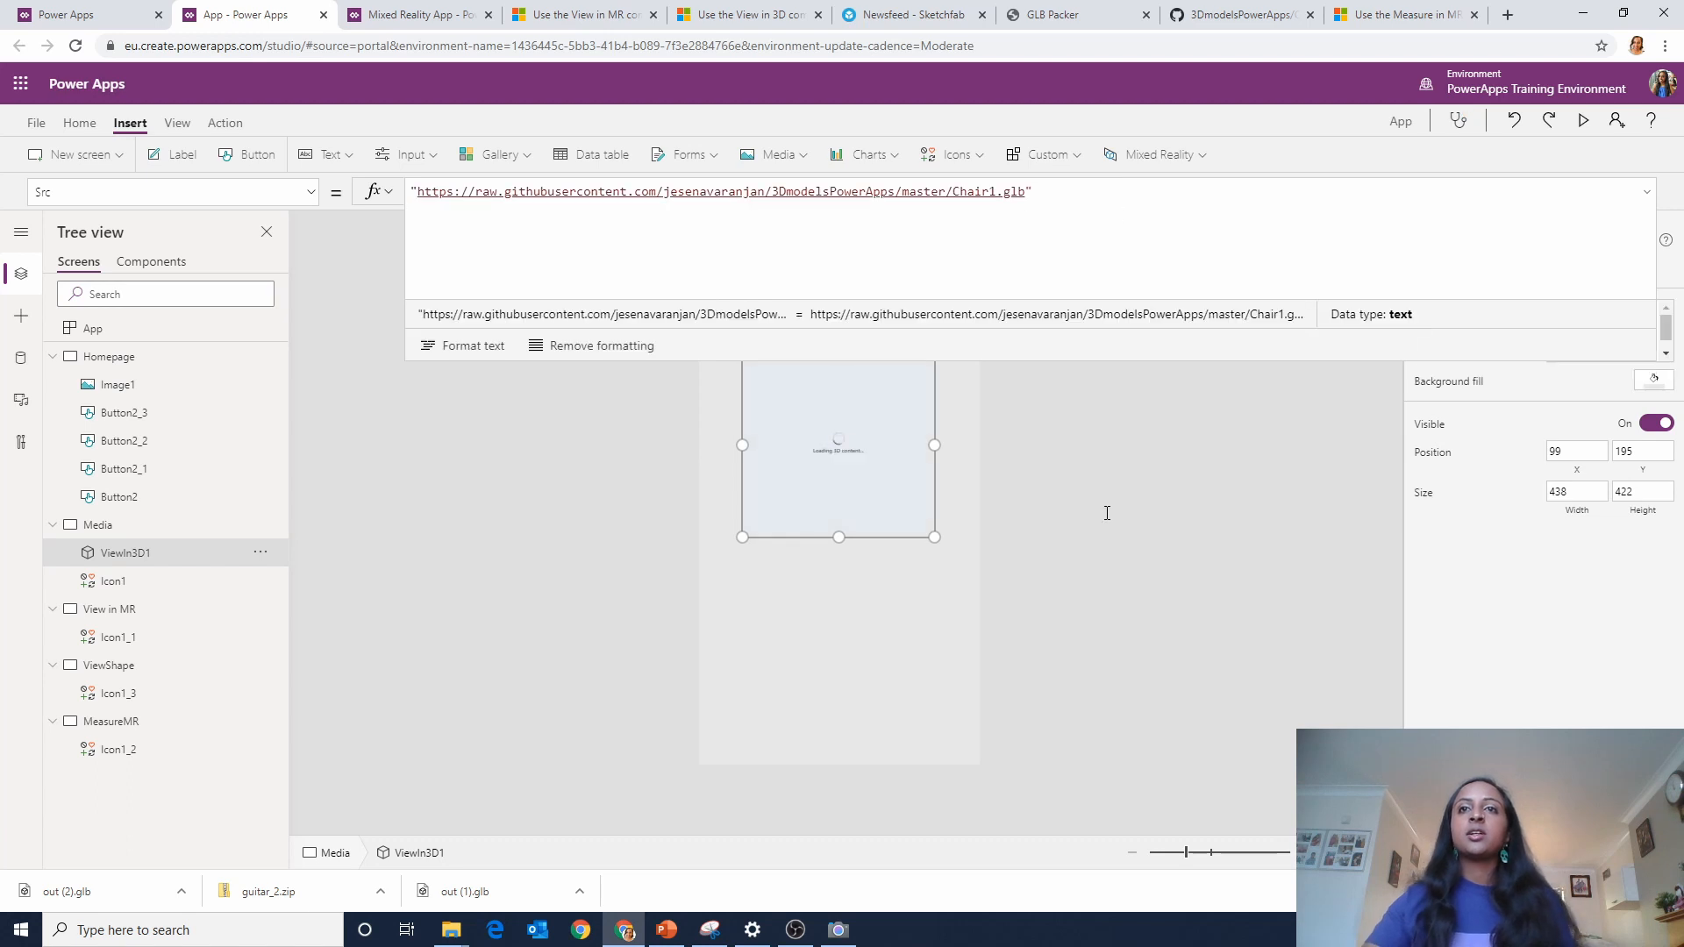
{"action": "left_click", "coordinate": [1111, 444]}
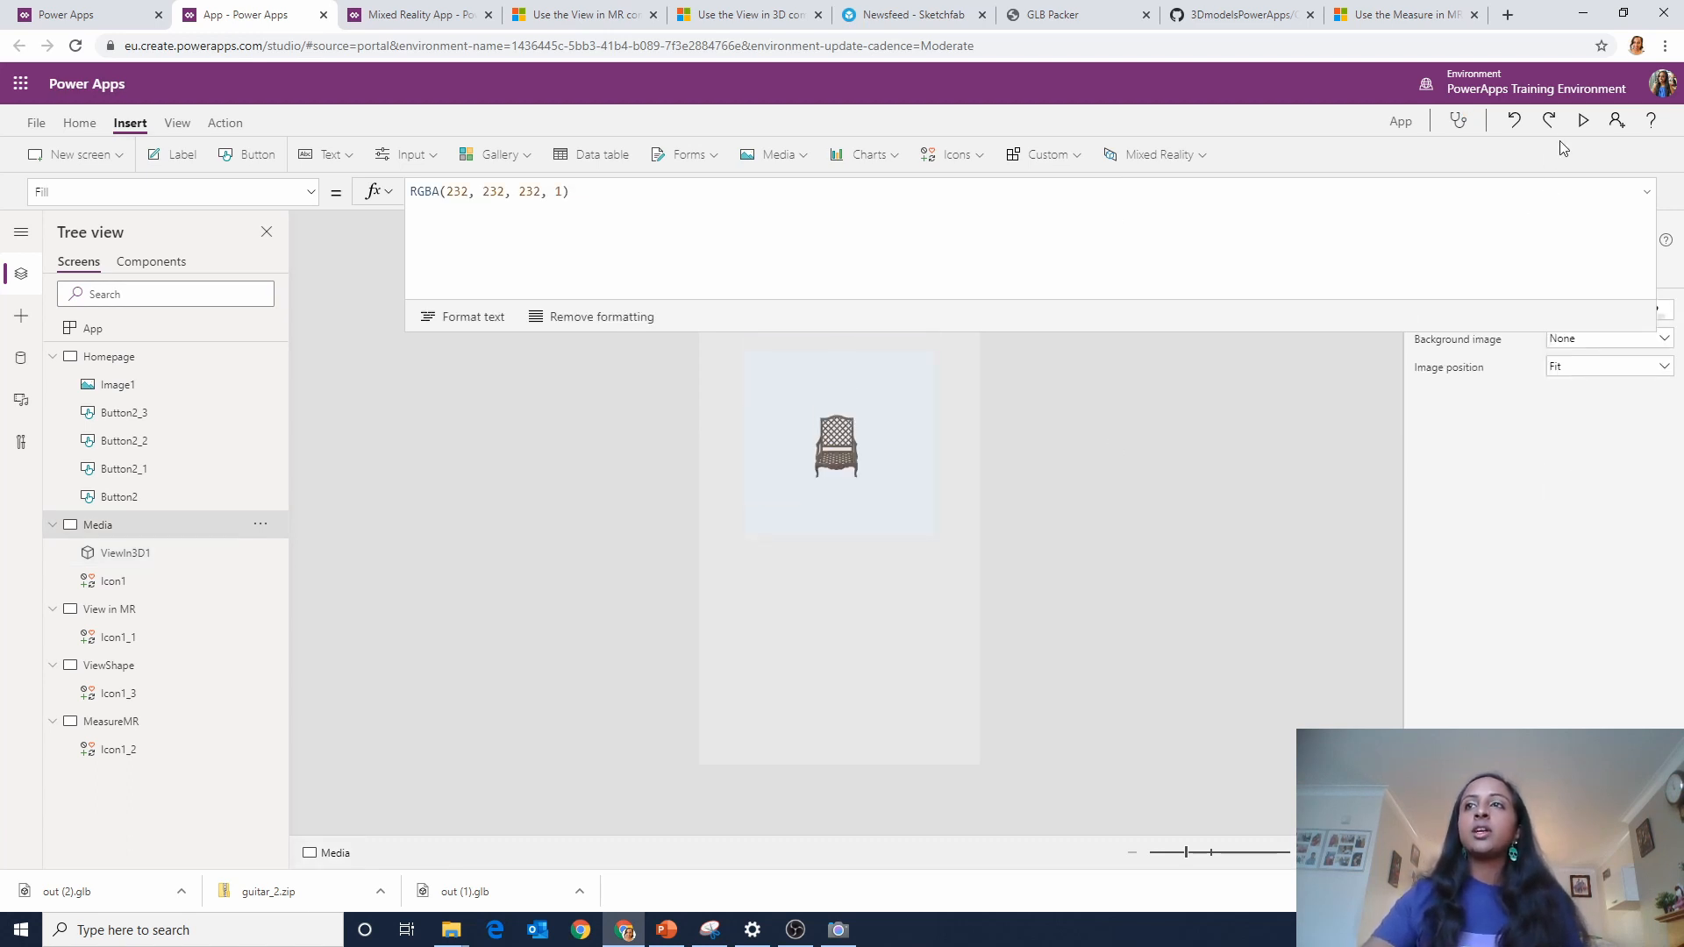
Preview the Media screen, rotate the 3D chair model to check it, and return to editing.
{"action": "left_click", "coordinate": [1583, 120]}
{"action": "left_click_drag", "start_coordinate": [945, 422], "coordinate": [970, 498]}
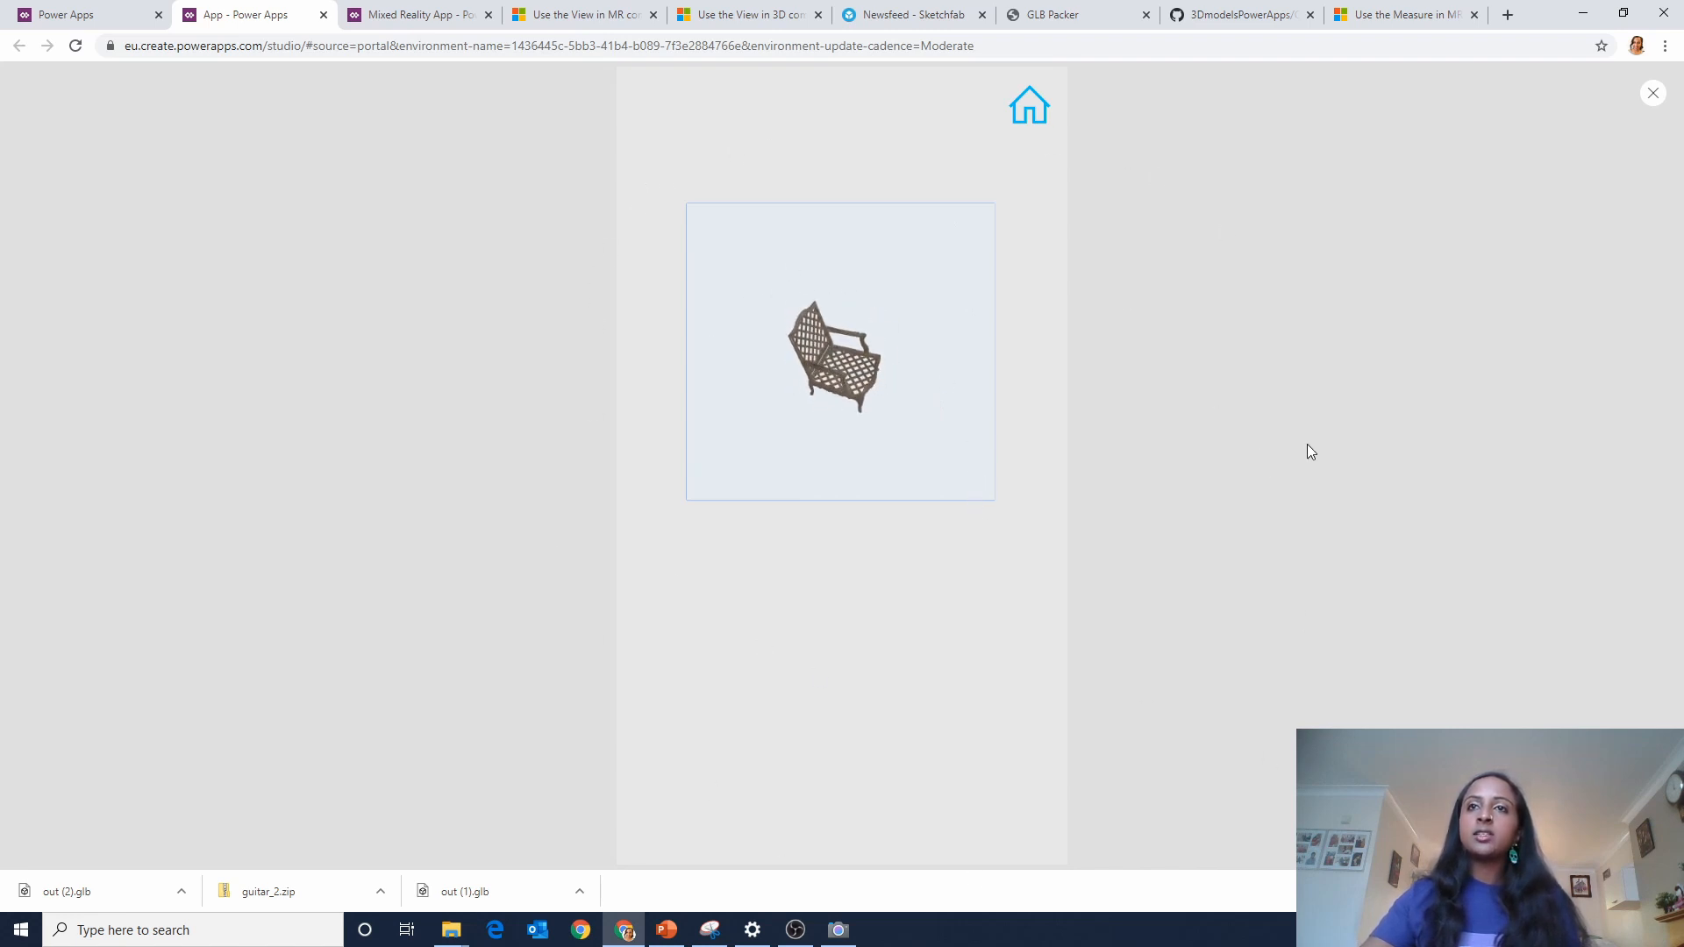
{"action": "left_click", "coordinate": [1652, 94]}
{"action": "left_click", "coordinate": [1034, 529]}
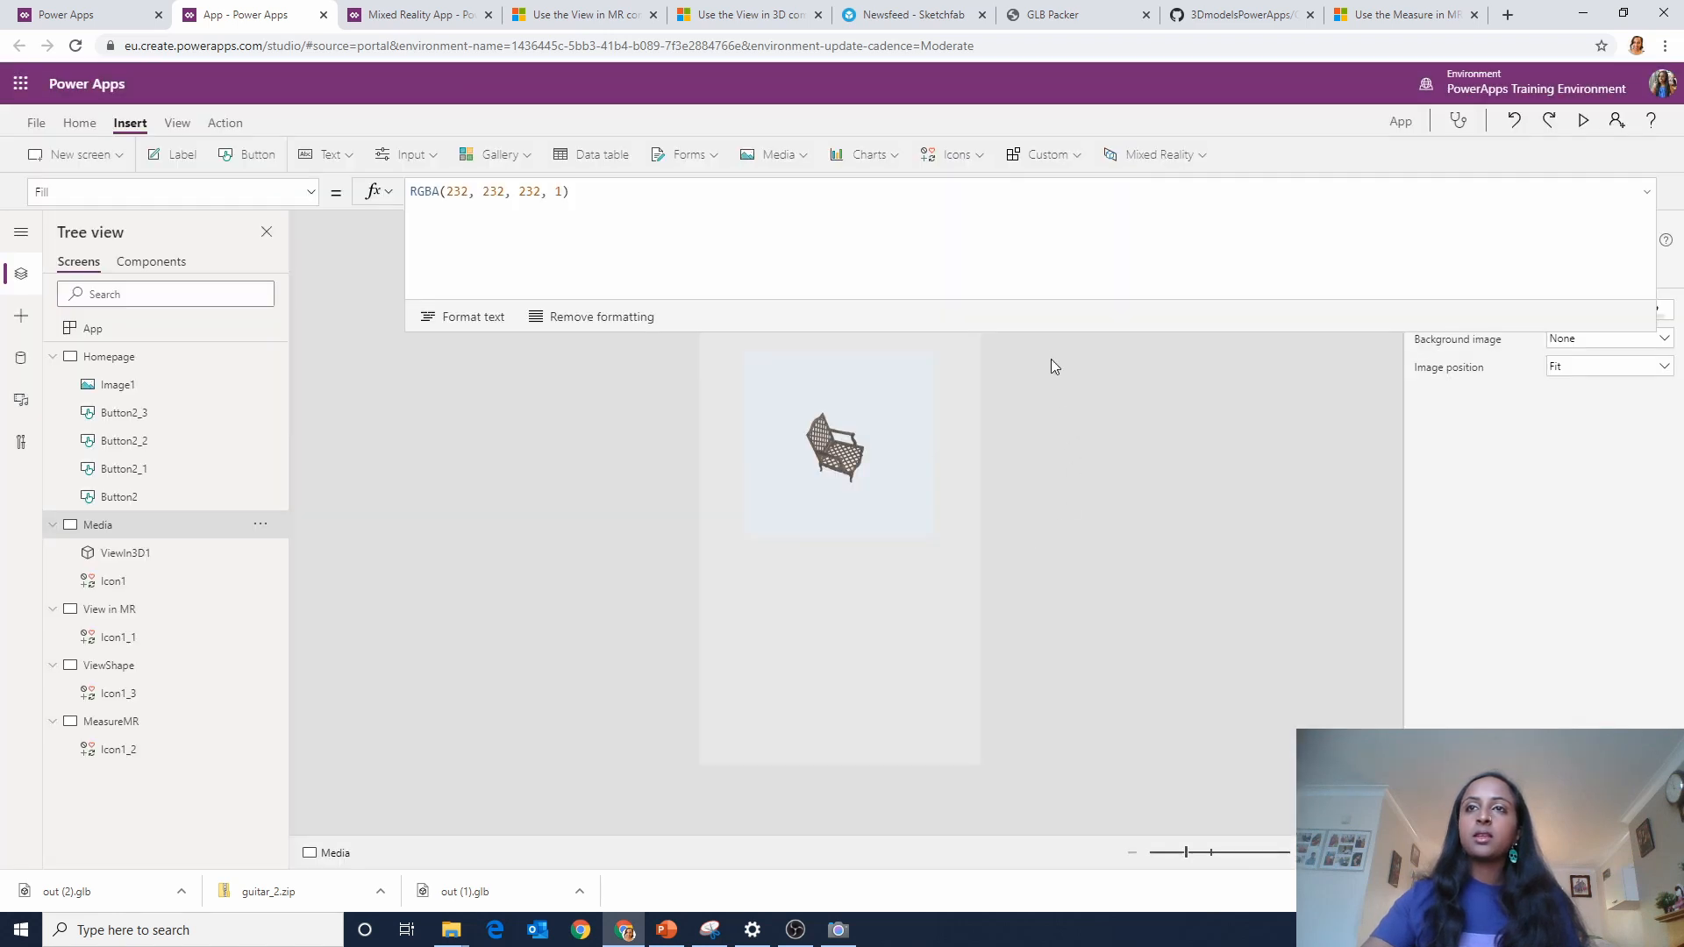
Resize the 3D viewer to 208 by 266 and stack two copies of it below on the Media screen.
{"action": "left_click", "coordinate": [925, 533]}
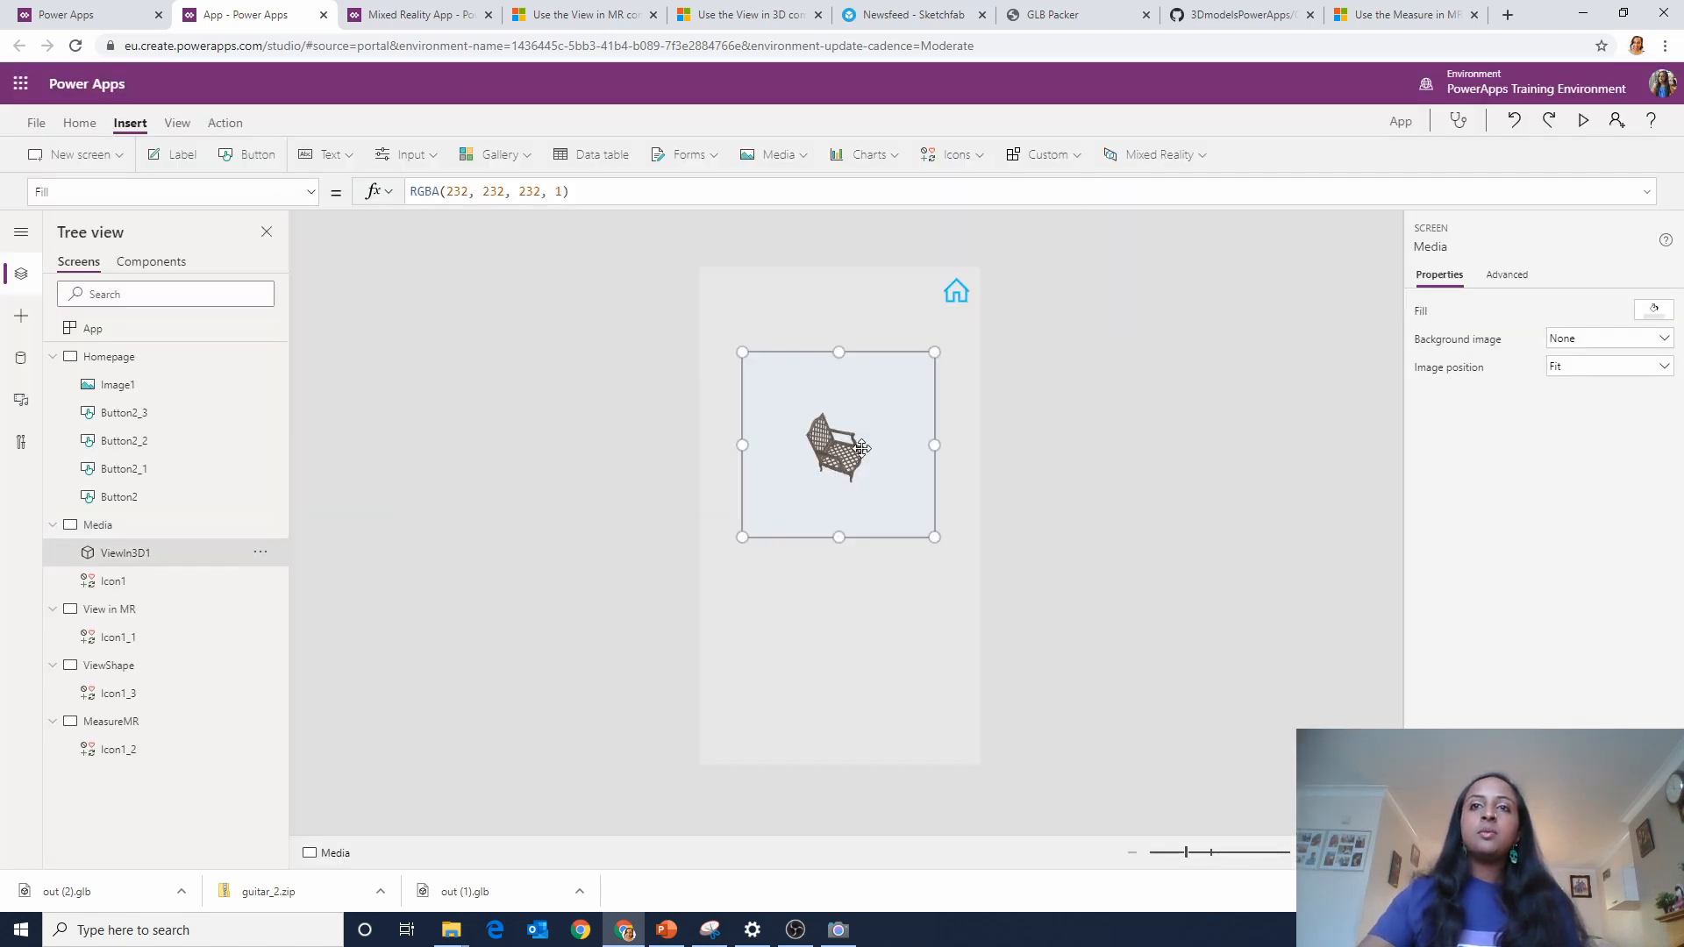
{"action": "left_click_drag", "start_coordinate": [924, 535], "coordinate": [756, 658]}
{"action": "key", "text": "ctrl+c"}
{"action": "key", "text": "ctrl+v"}
{"action": "key", "text": "ctrl+v"}
{"action": "left_click_drag", "start_coordinate": [754, 552], "coordinate": [752, 538]}
{"action": "left_click", "coordinate": [751, 392]}
Change the model file in the middle 3D viewer's Src formula to Chair2.glb.
{"action": "left_click", "coordinate": [783, 511]}
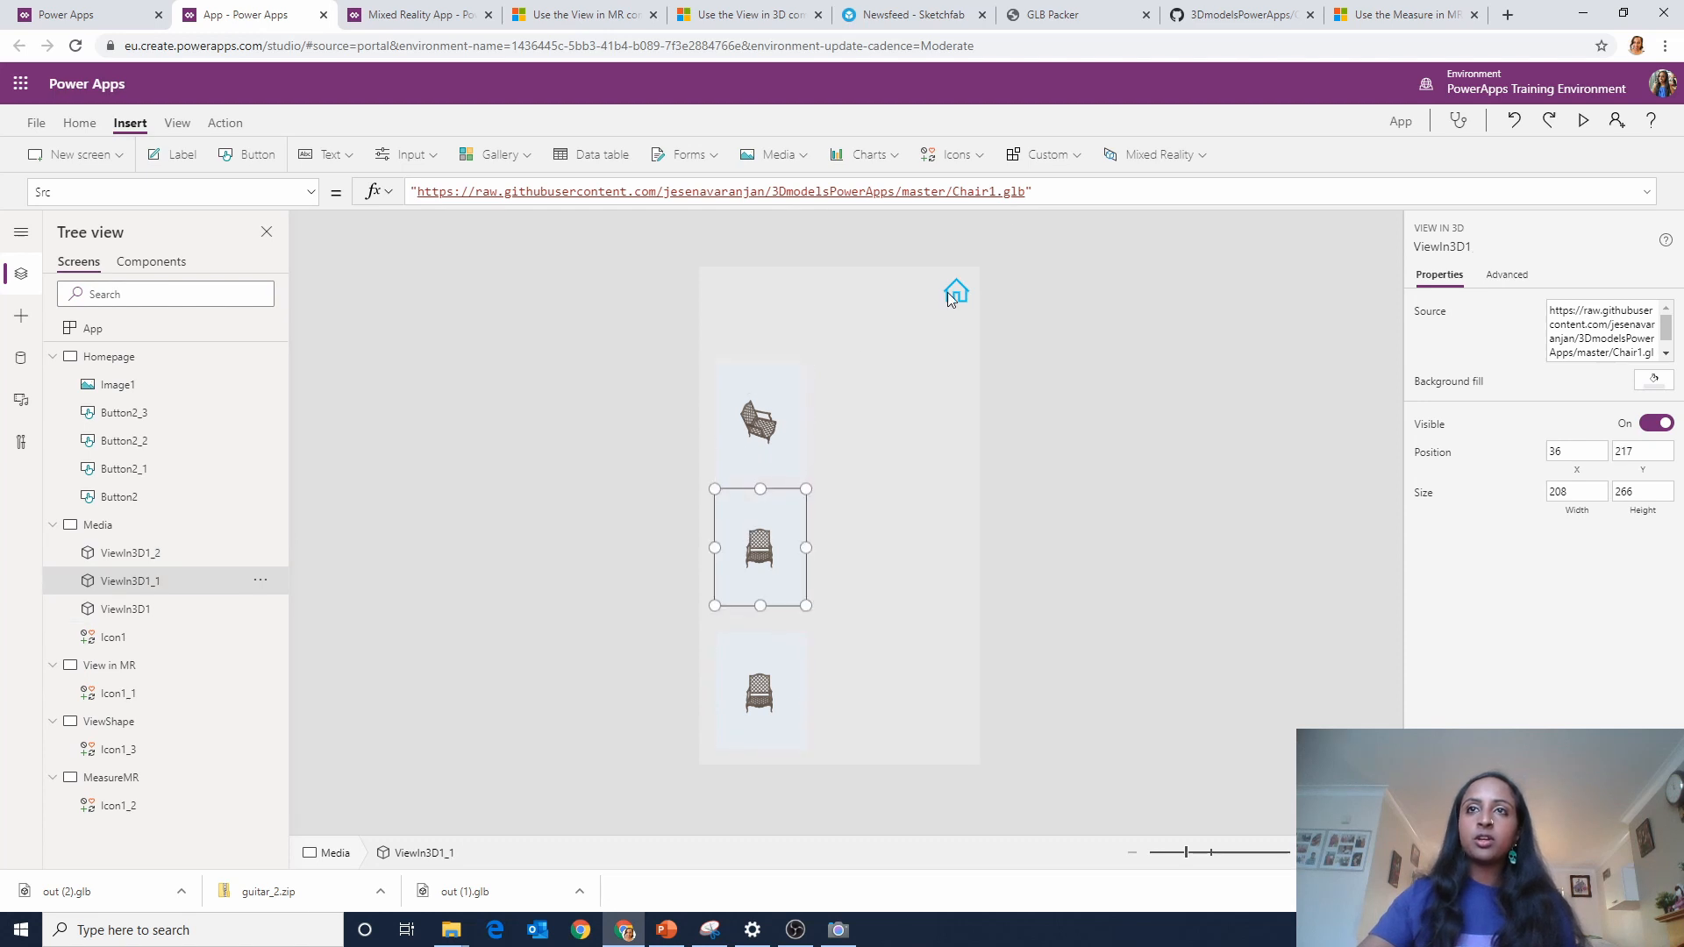
{"action": "left_click", "coordinate": [991, 191]}
{"action": "key", "text": "Delete"}
{"action": "type", "text": "2"}
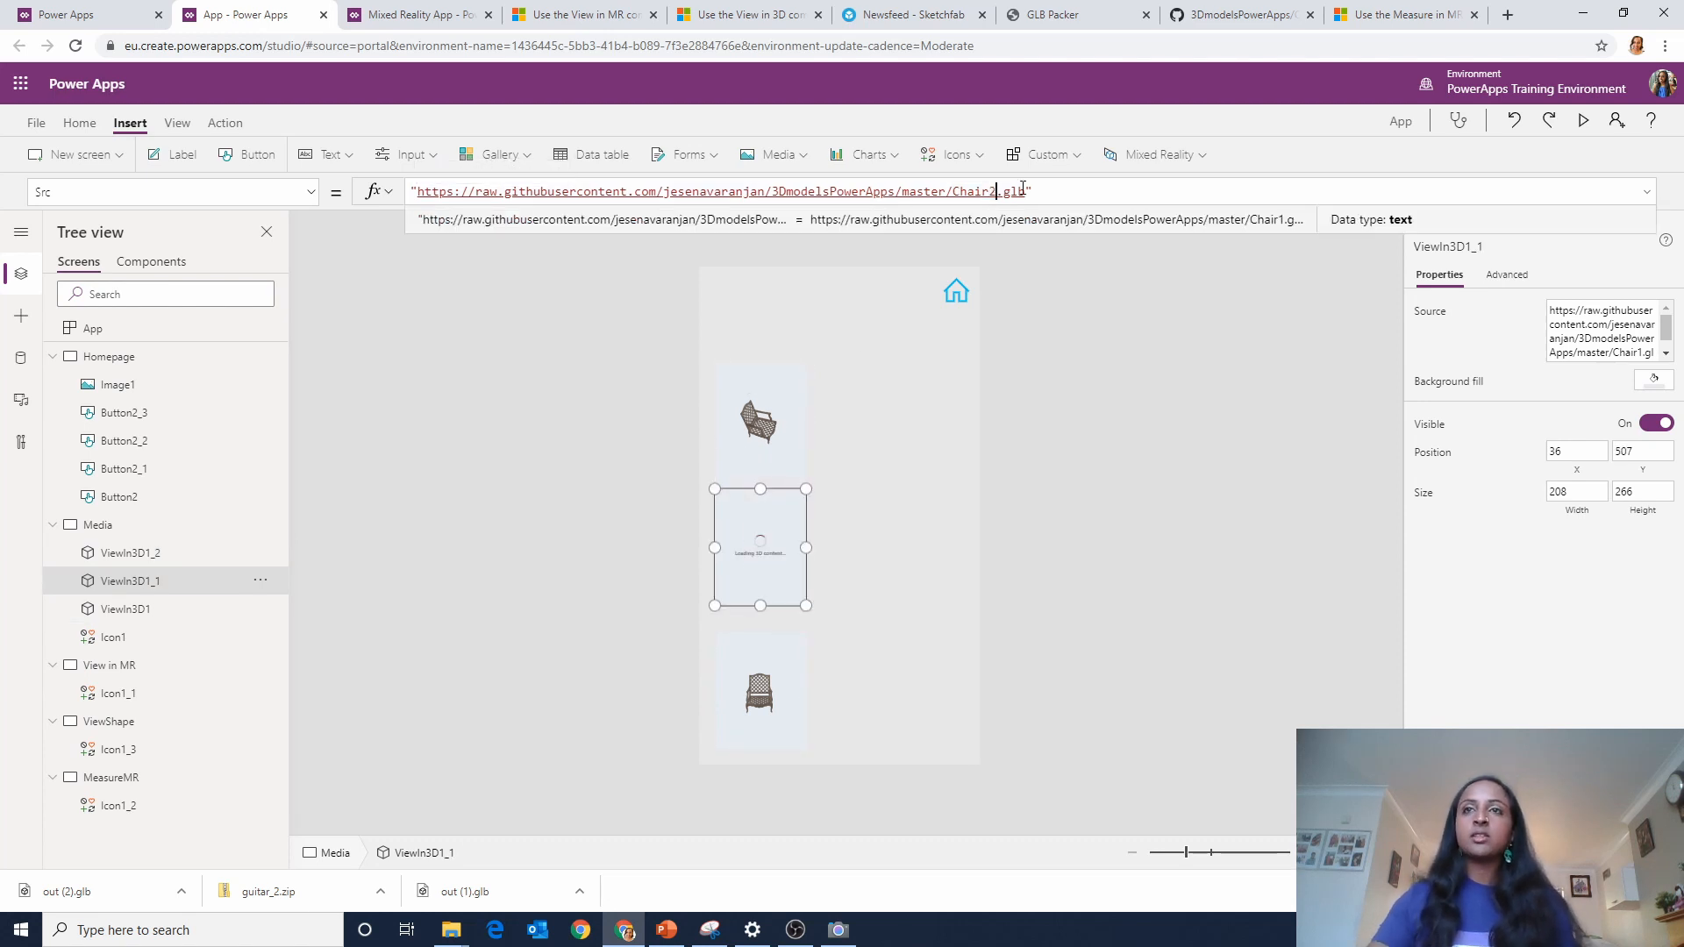
Change the model file in the lowest 3D viewer's Src formula to Chair3.glb.
{"action": "left_click", "coordinate": [770, 715]}
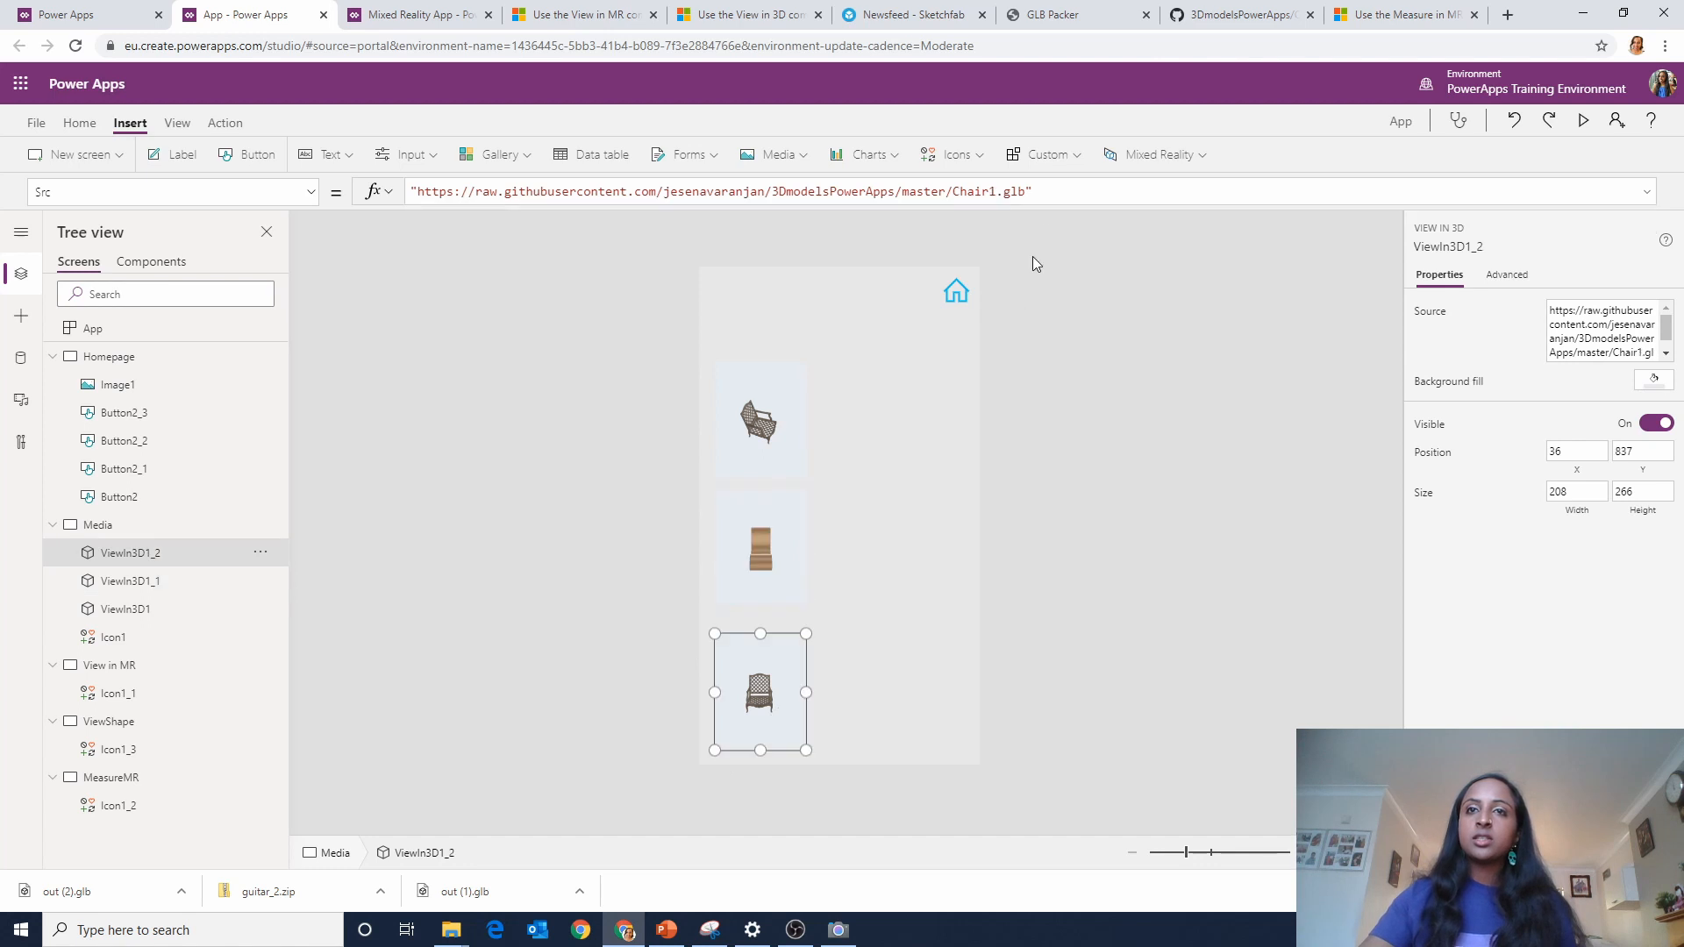
{"action": "left_click", "coordinate": [998, 191]}
{"action": "key", "text": "BackSpace"}
{"action": "type", "text": "3"}
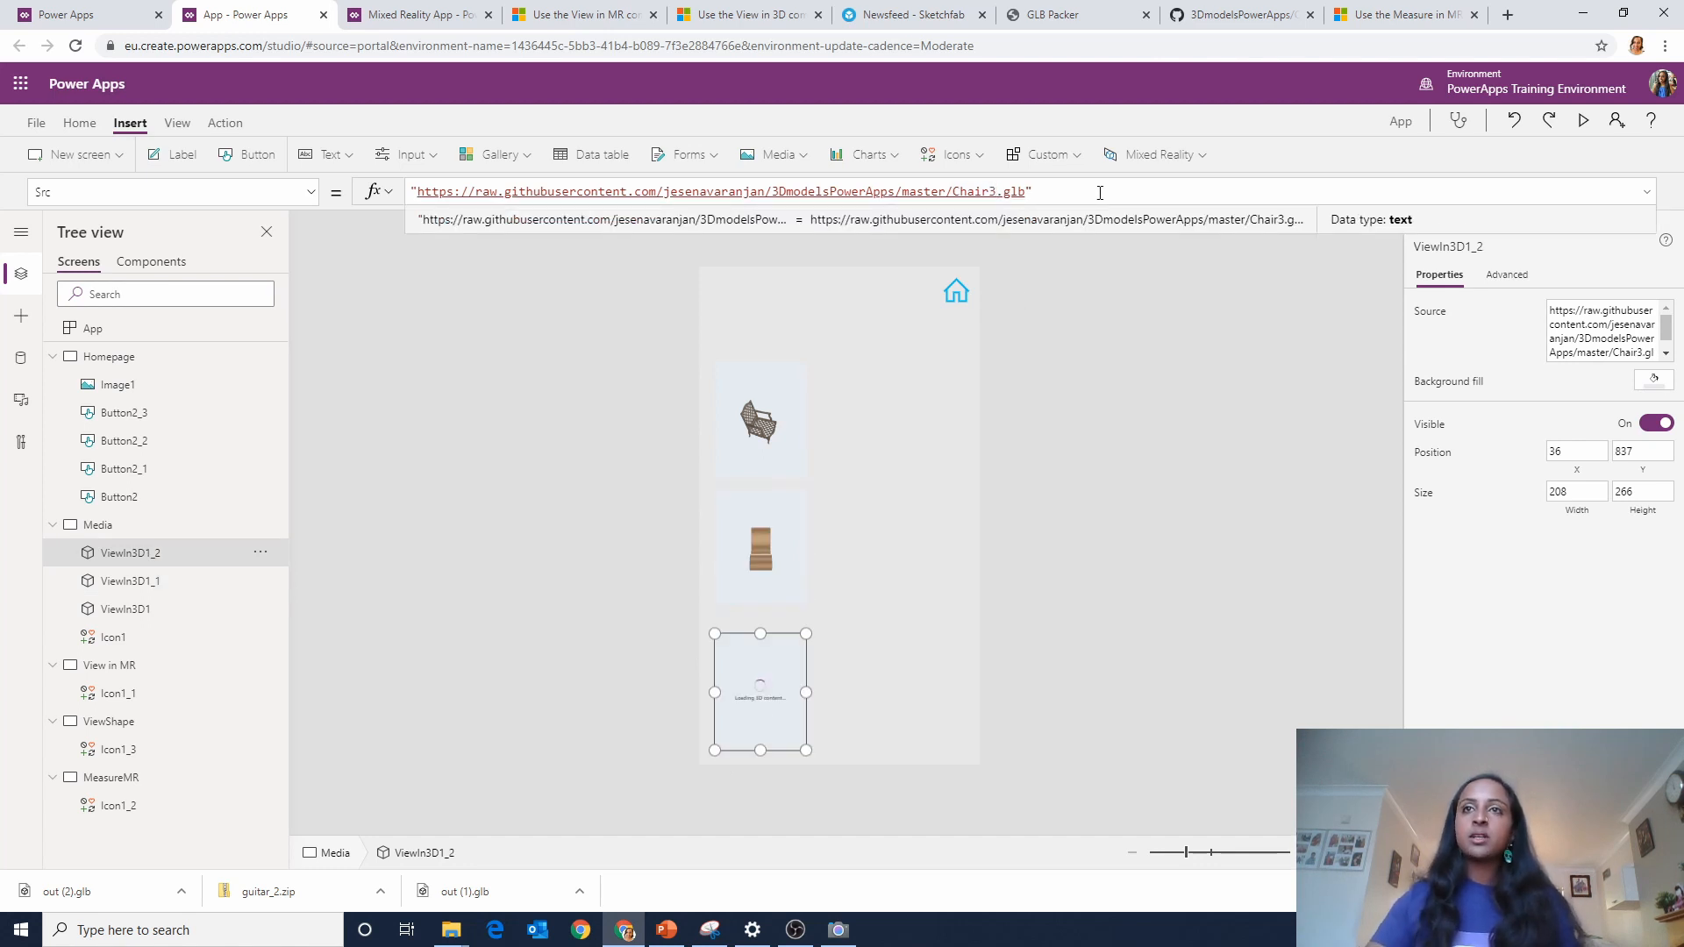
{"action": "left_click", "coordinate": [1122, 620]}
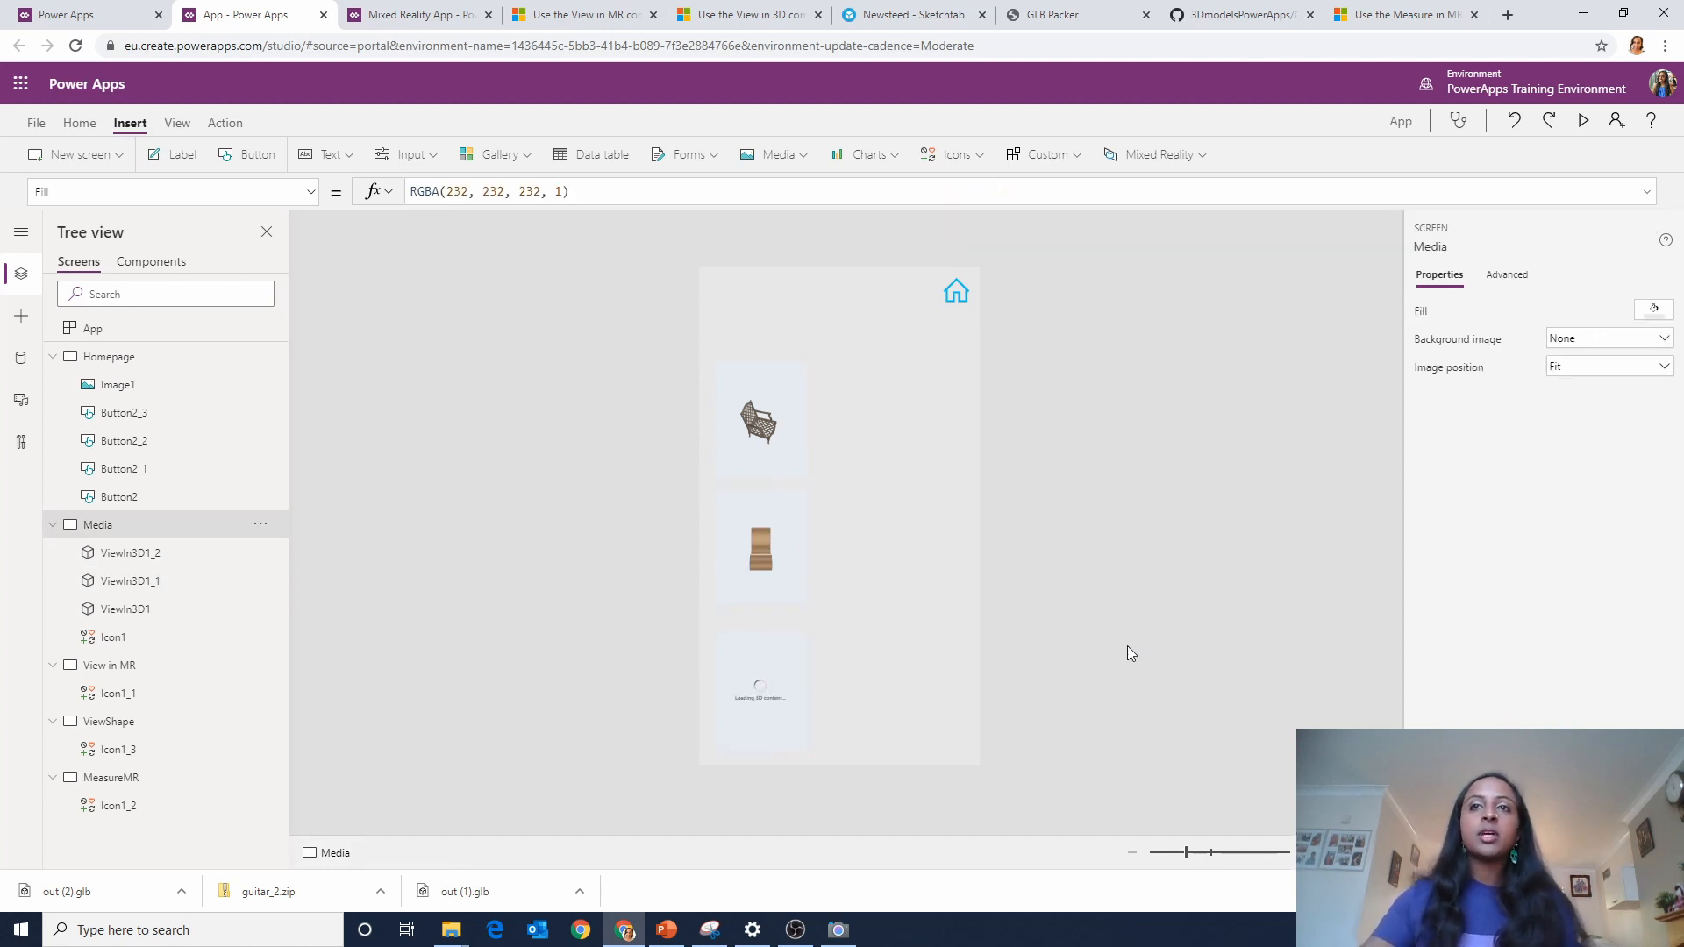
Insert a button on the Media screen and duplicate it twice, placing one button beside each 3D viewer.
{"action": "left_click", "coordinate": [250, 154]}
{"action": "left_click_drag", "start_coordinate": [809, 307], "coordinate": [883, 706]}
{"action": "key", "text": "ctrl+c"}
{"action": "key", "text": "ctrl+v"}
{"action": "key", "text": "ctrl+v"}
Replace the OnSelect formula of the button beside the first chair with the opening Set(mixedsource,.
{"action": "left_click", "coordinate": [881, 430]}
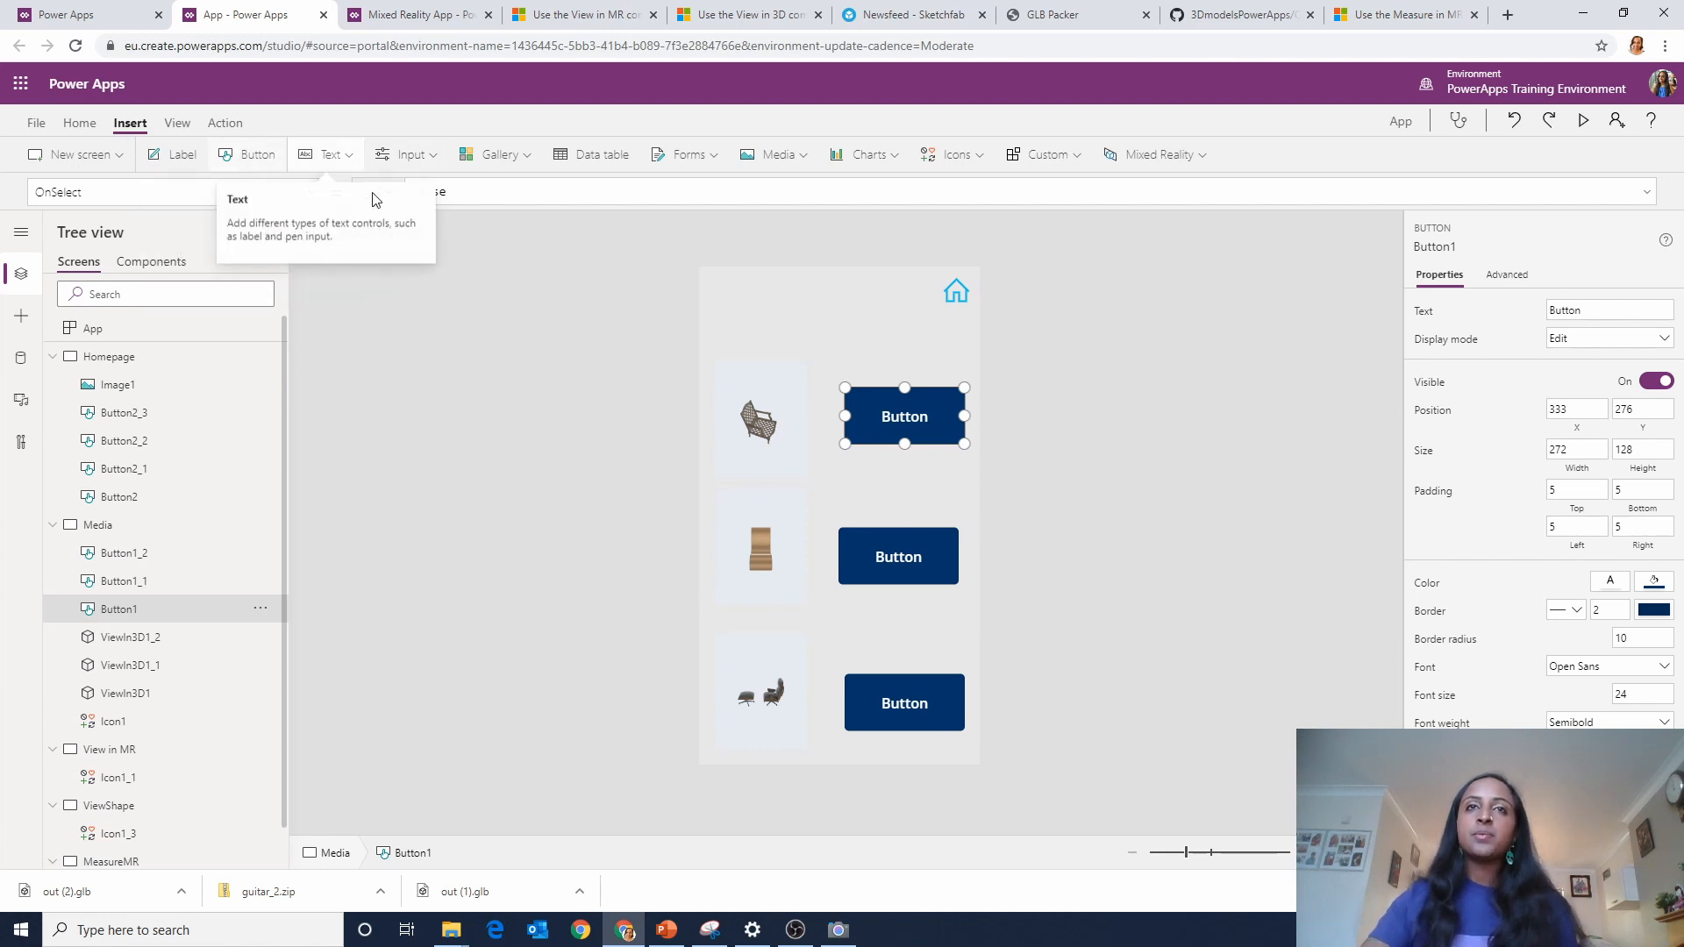
{"action": "left_click_drag", "start_coordinate": [458, 191], "coordinate": [403, 186]}
{"action": "type", "text": "Sety"}
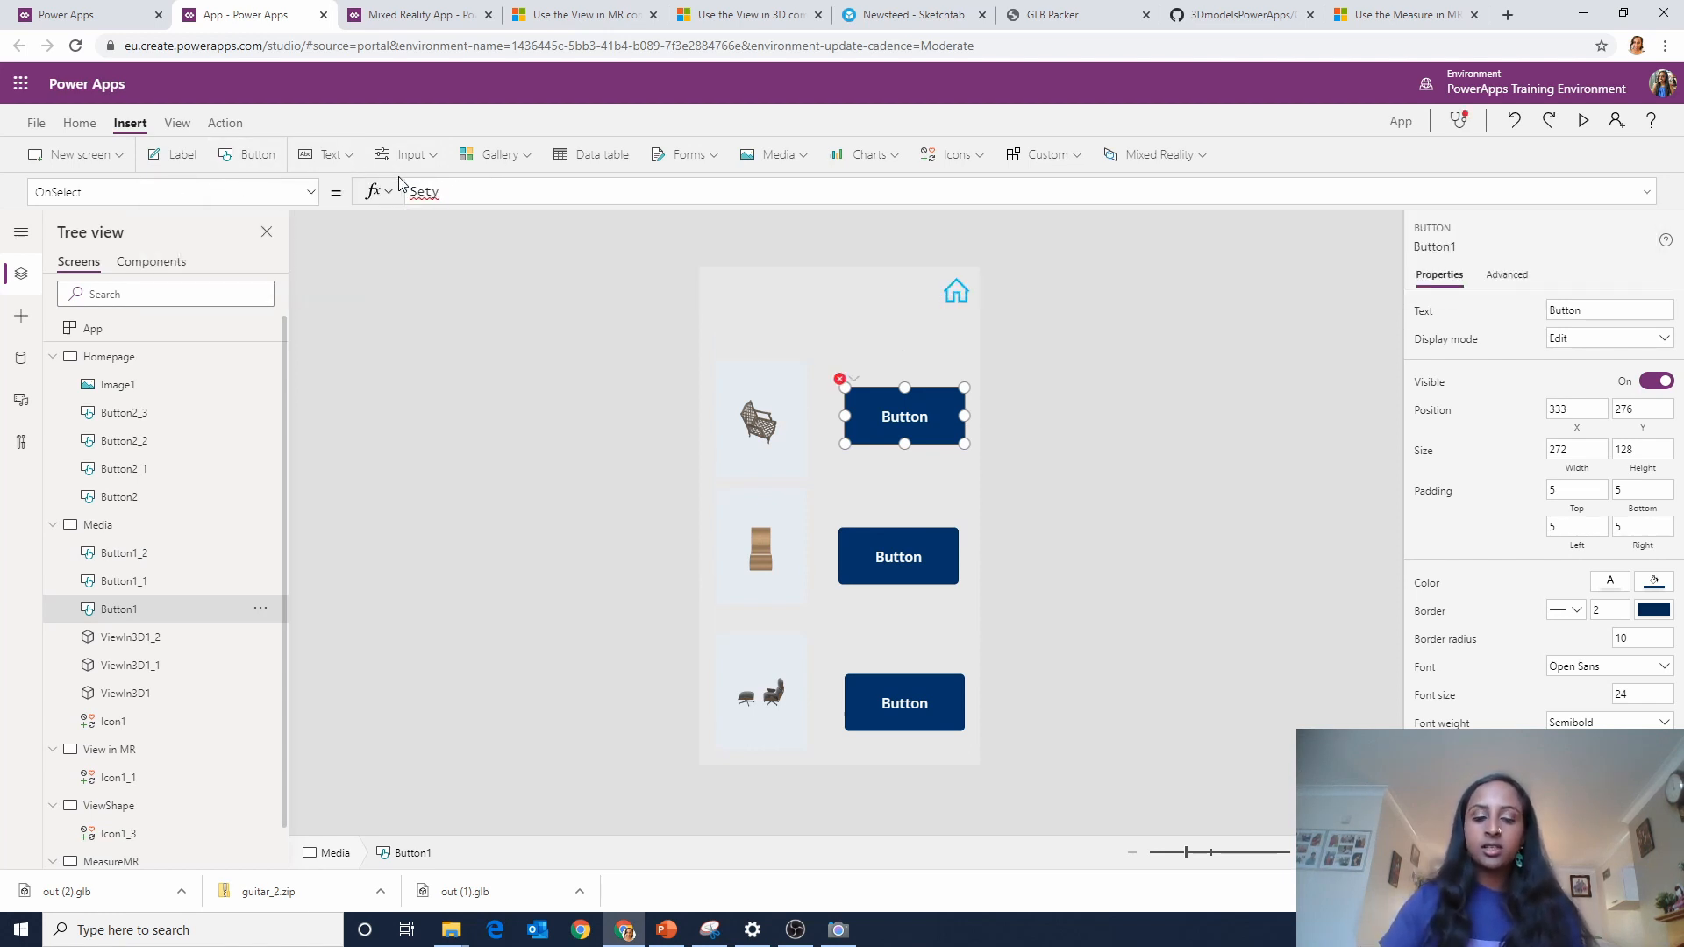
{"action": "key", "text": "BackSpace"}
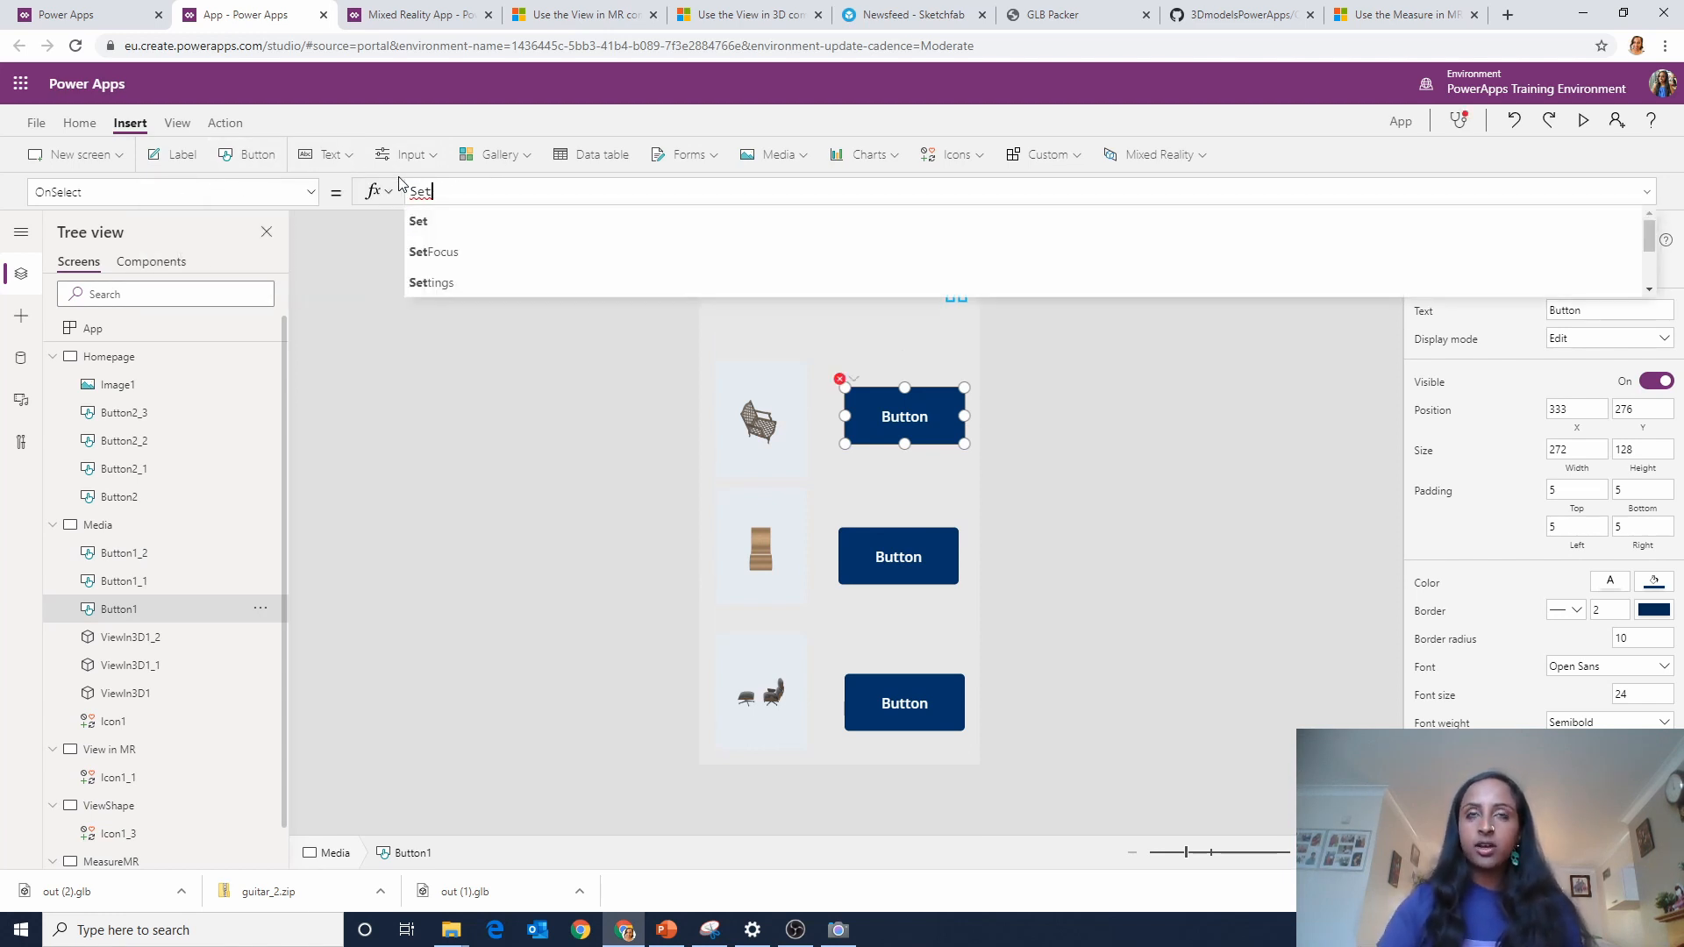
{"action": "type", "text": "(mixeds"}
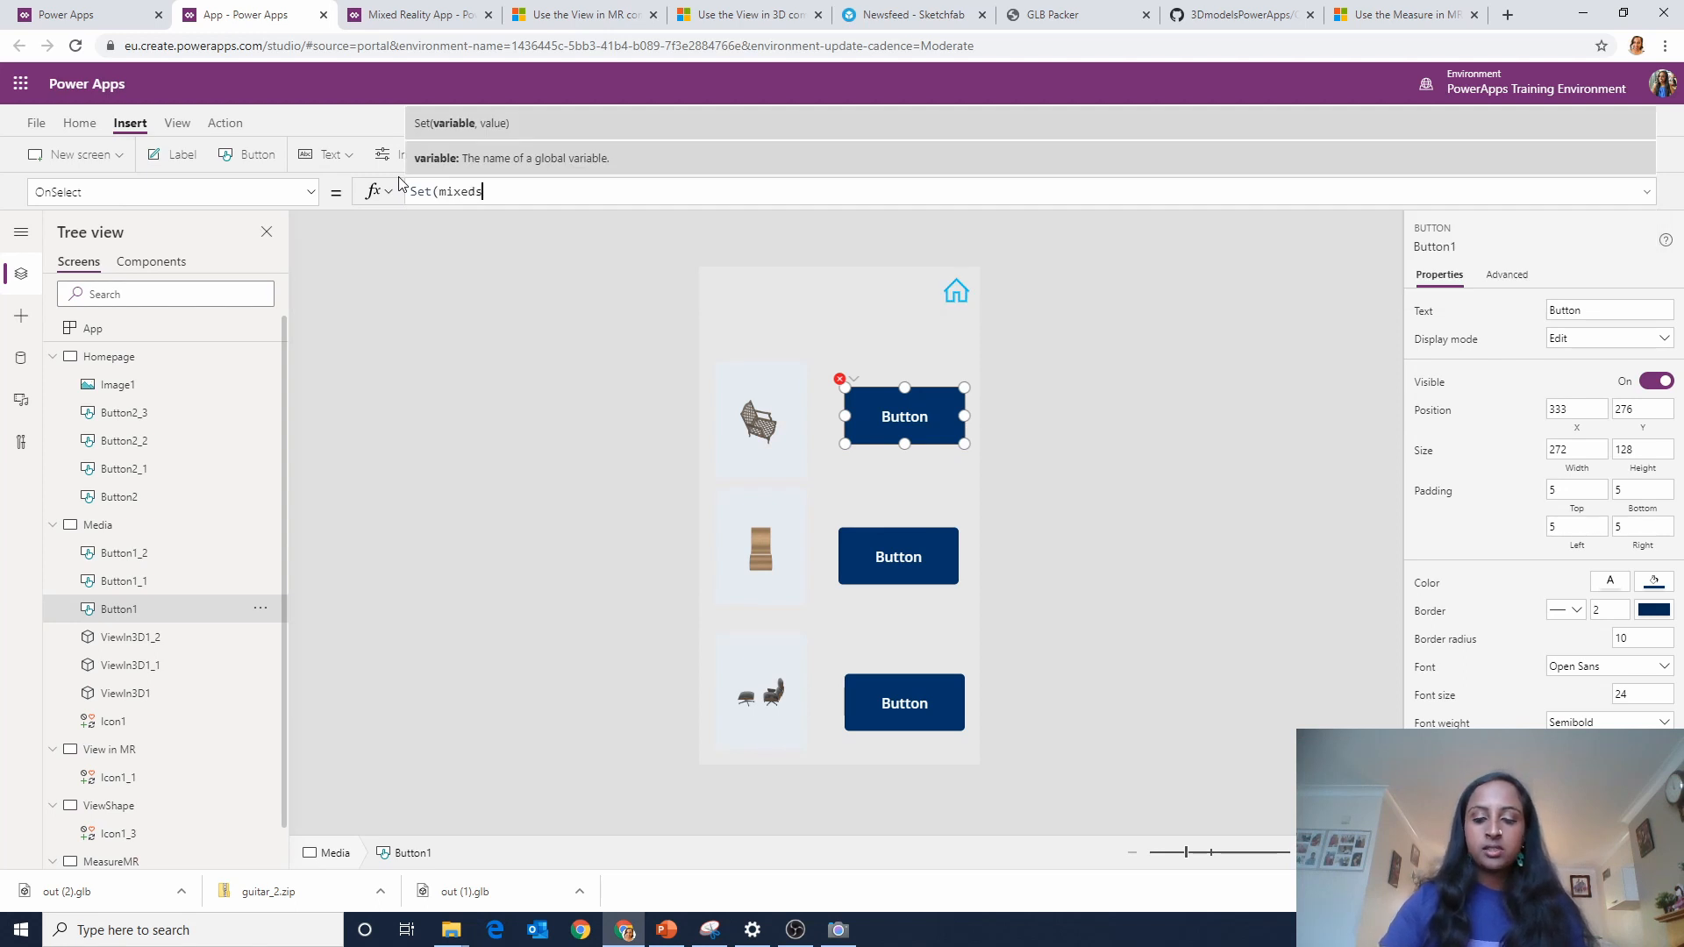
{"action": "type", "text": "ource,"}
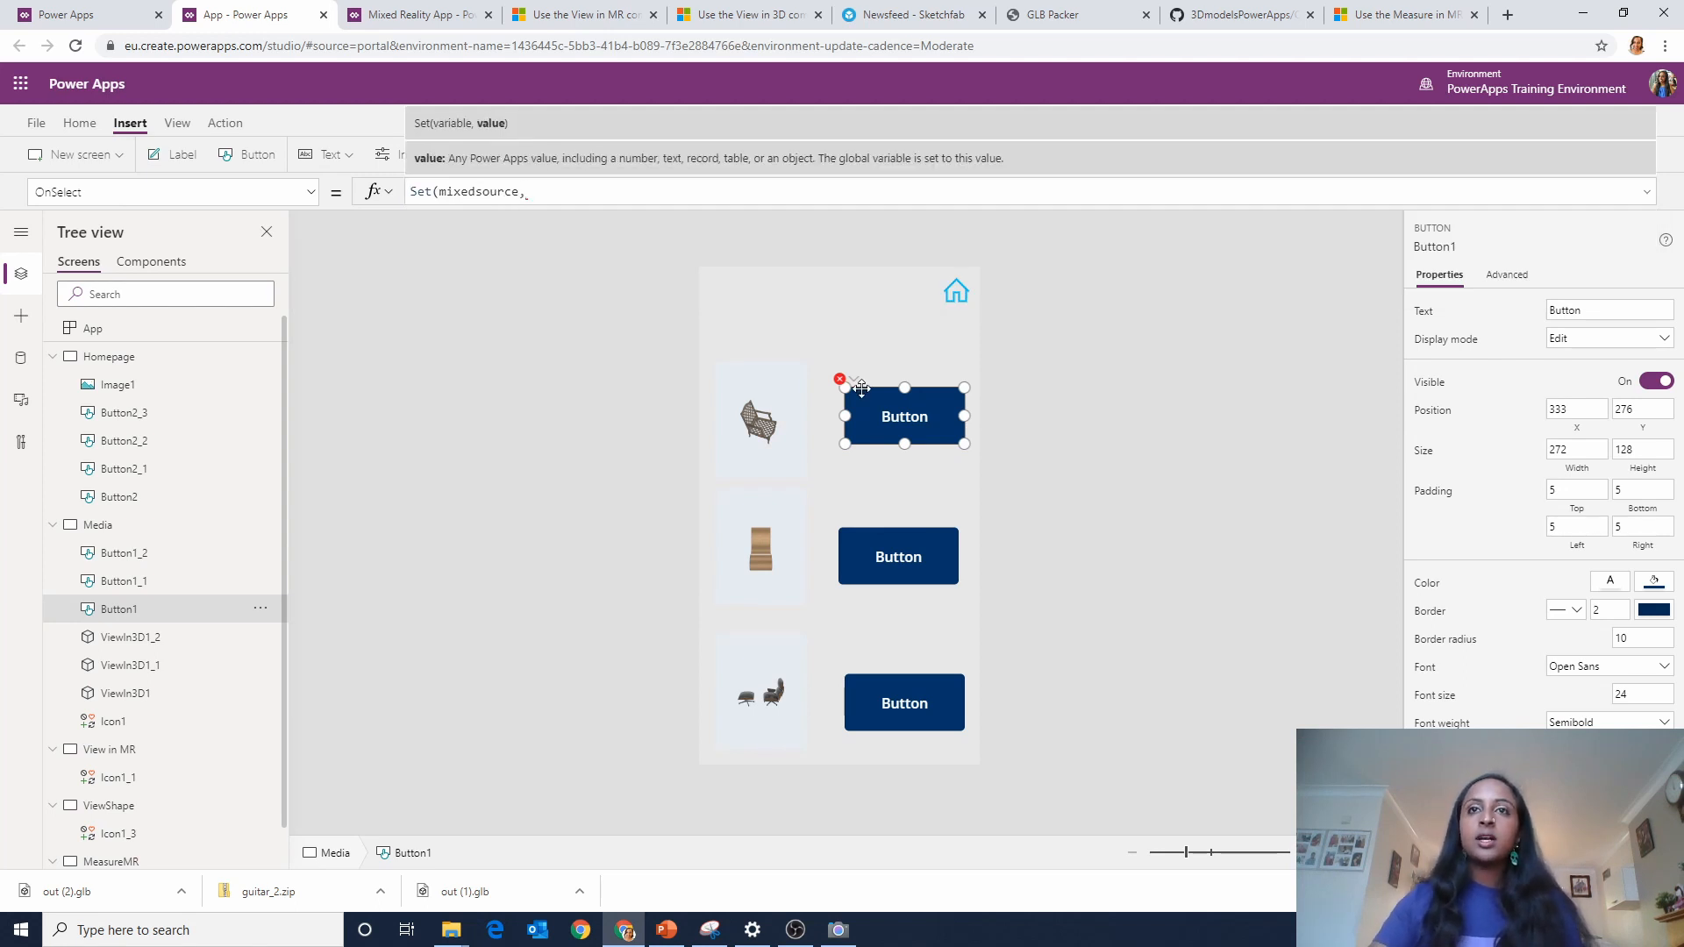
Copy the first 3D viewer's control name and complete the button's Set function with ViewIn3D1.Src as the value.
{"action": "left_click", "coordinate": [789, 409]}
{"action": "double_click", "coordinate": [132, 693]}
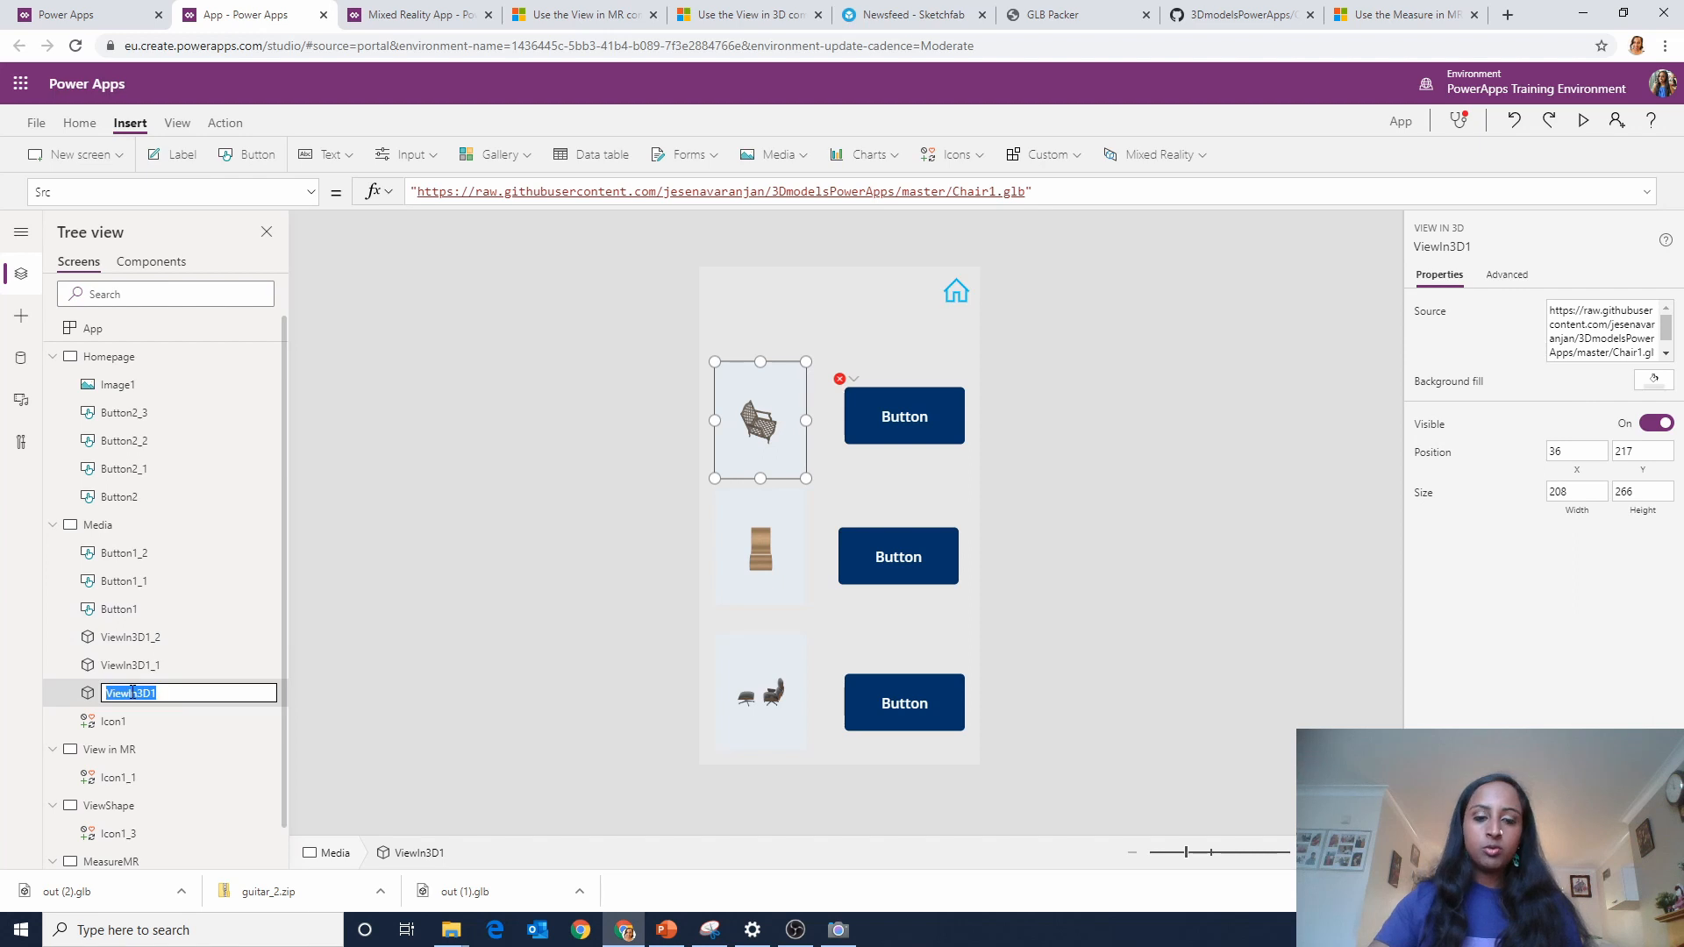
{"action": "left_click", "coordinate": [876, 421]}
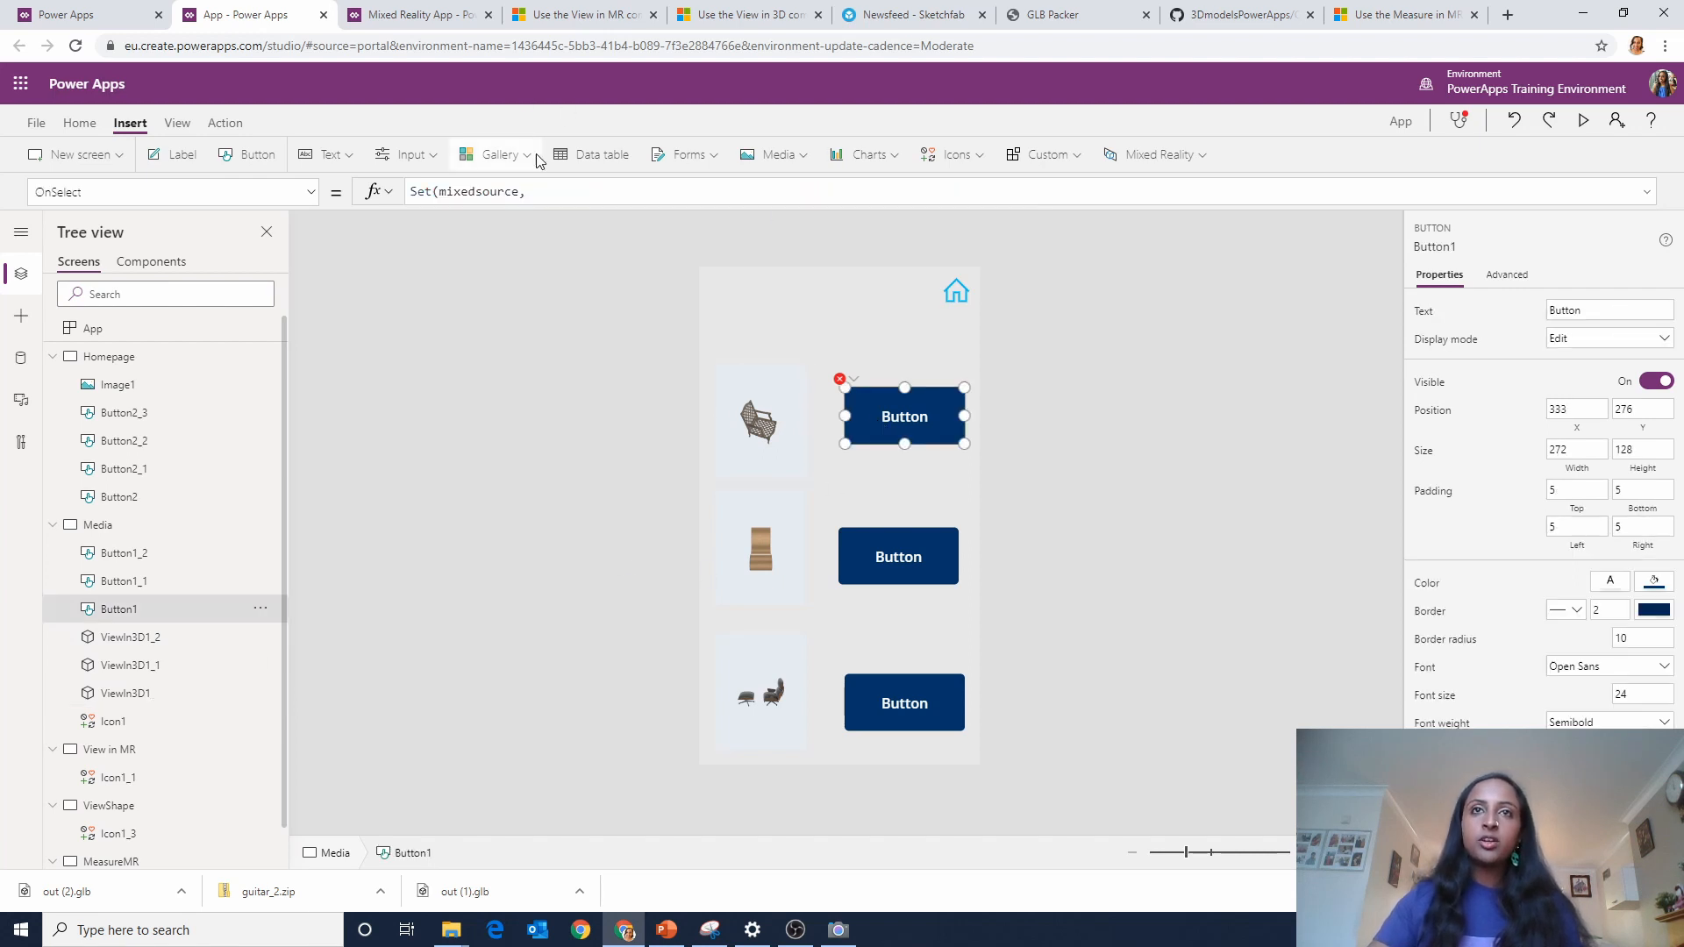
{"action": "left_click", "coordinate": [556, 192]}
{"action": "key", "text": "ctrl+v"}
{"action": "type", "text": "."}
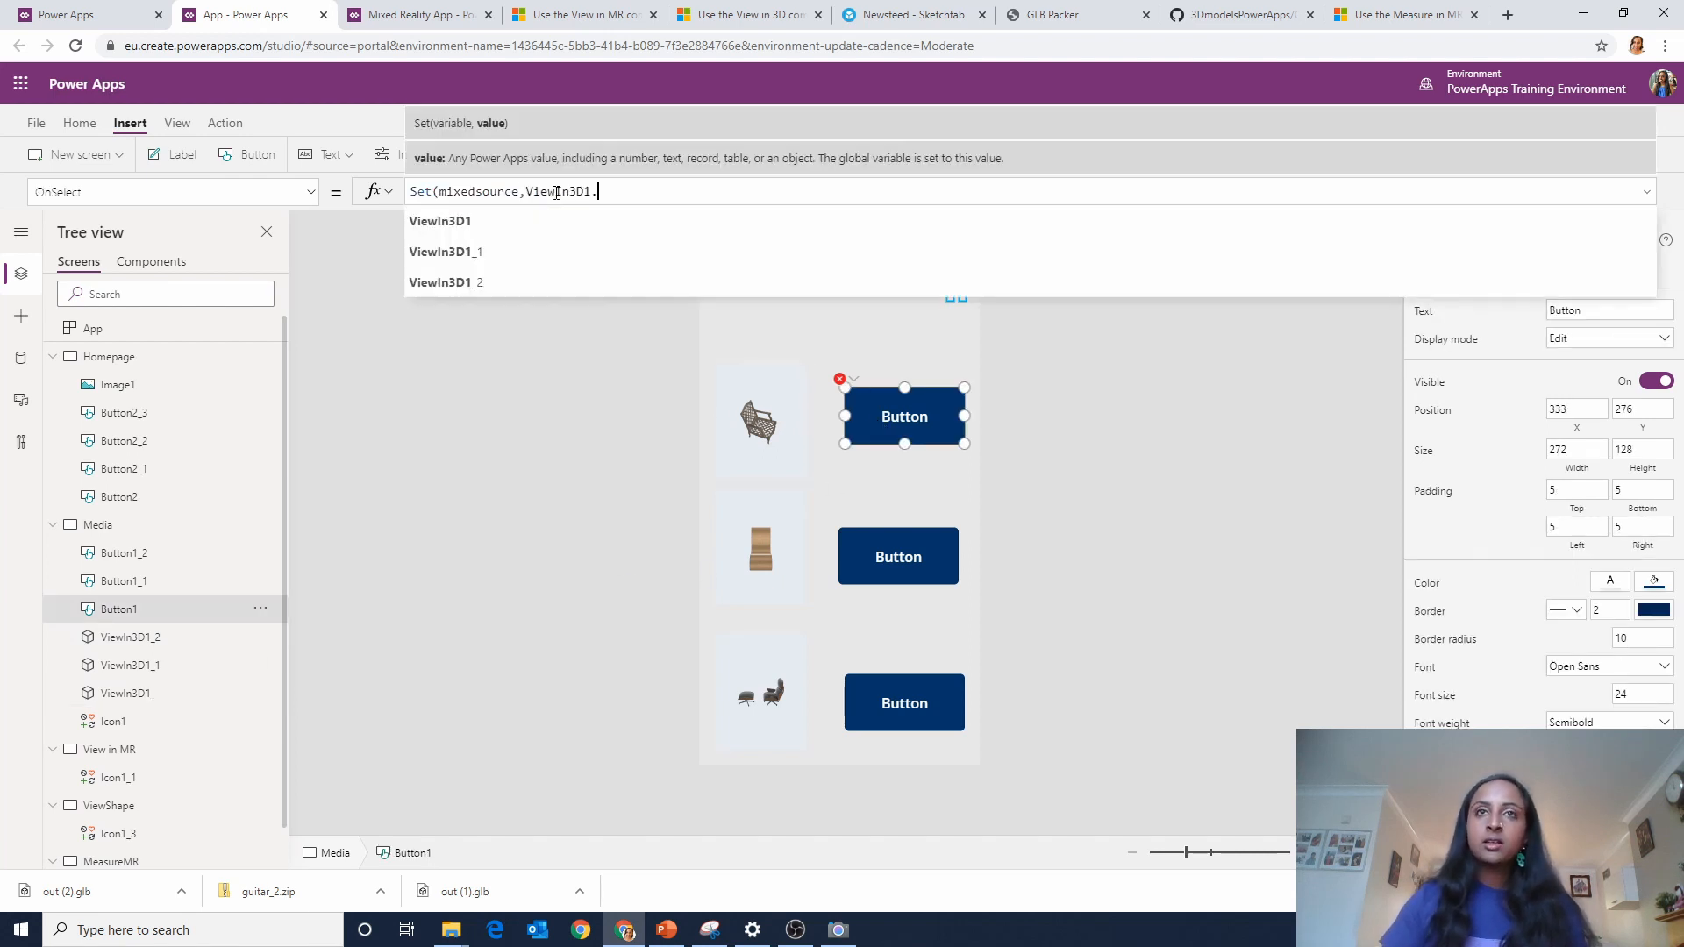
{"action": "type", "text": "Src"}
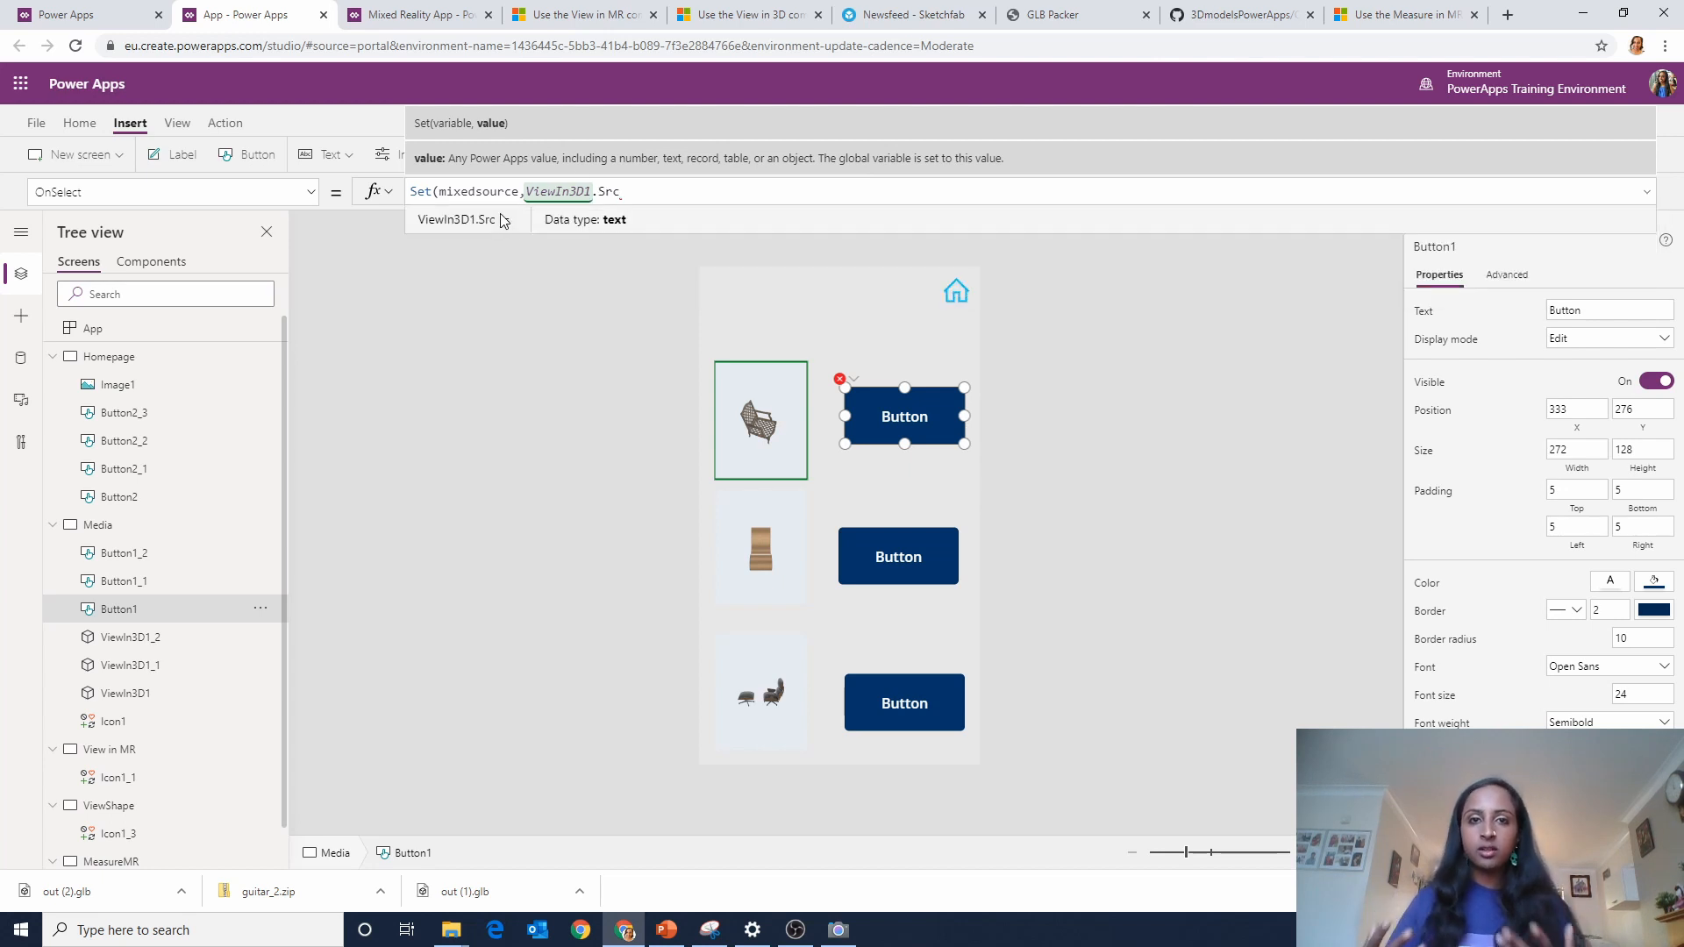
{"action": "type", "text": ")"}
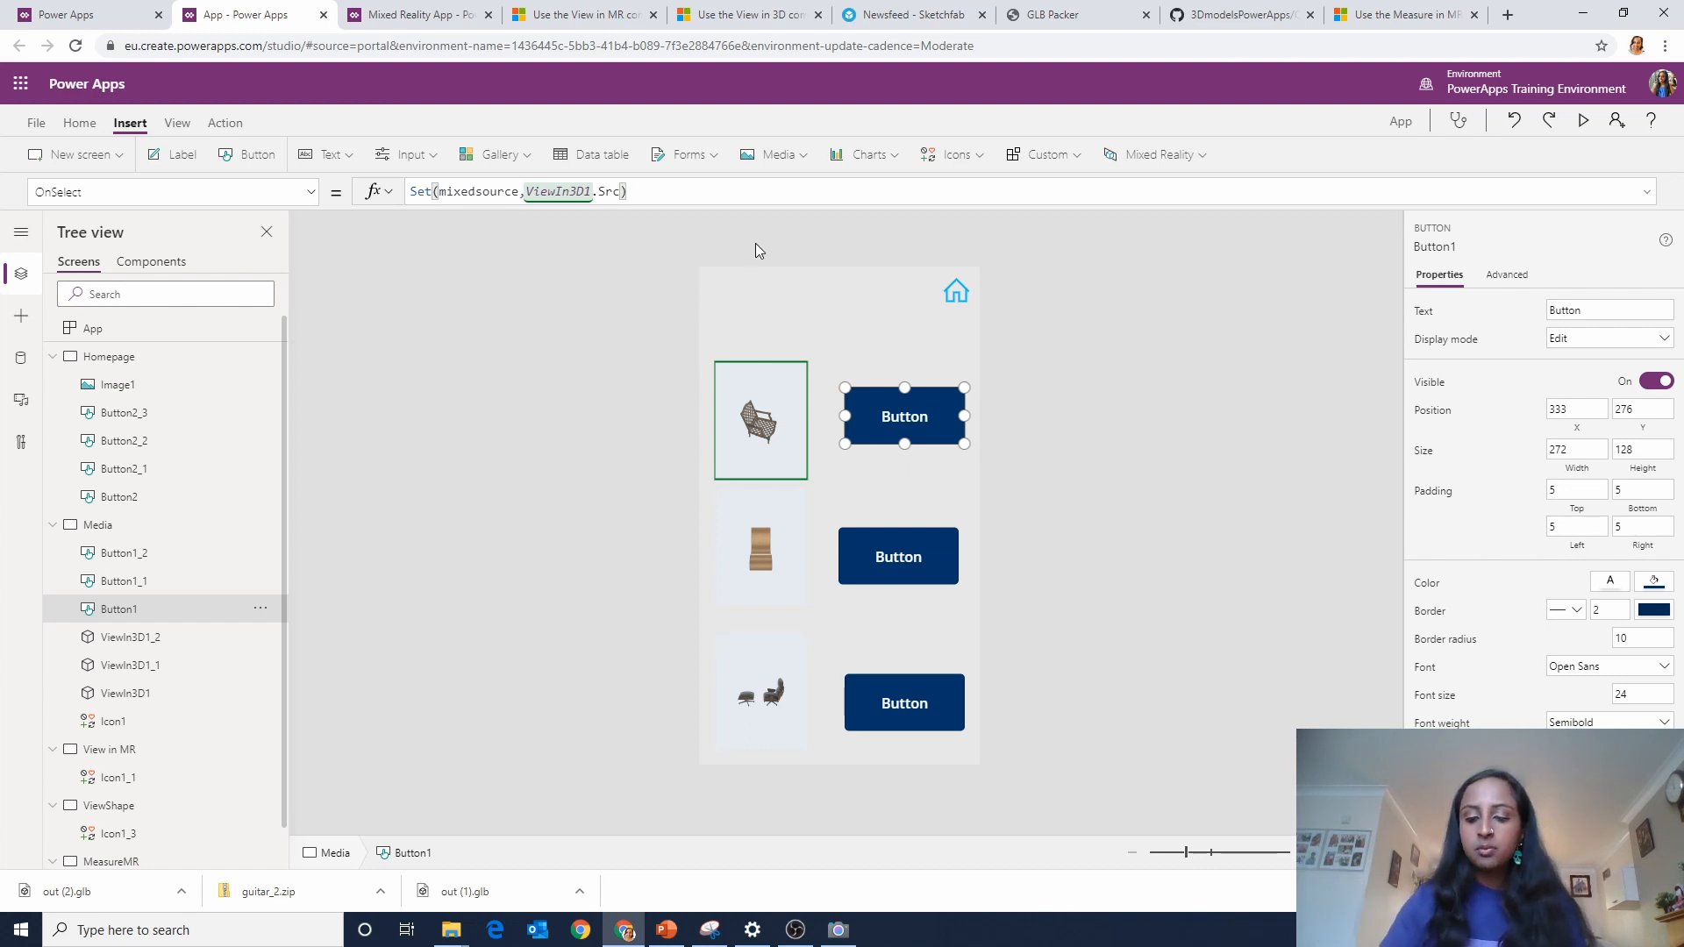
Append ;Navigate('View in MR') to the first button's OnSelect formula.
{"action": "type", "text": ";navi"}
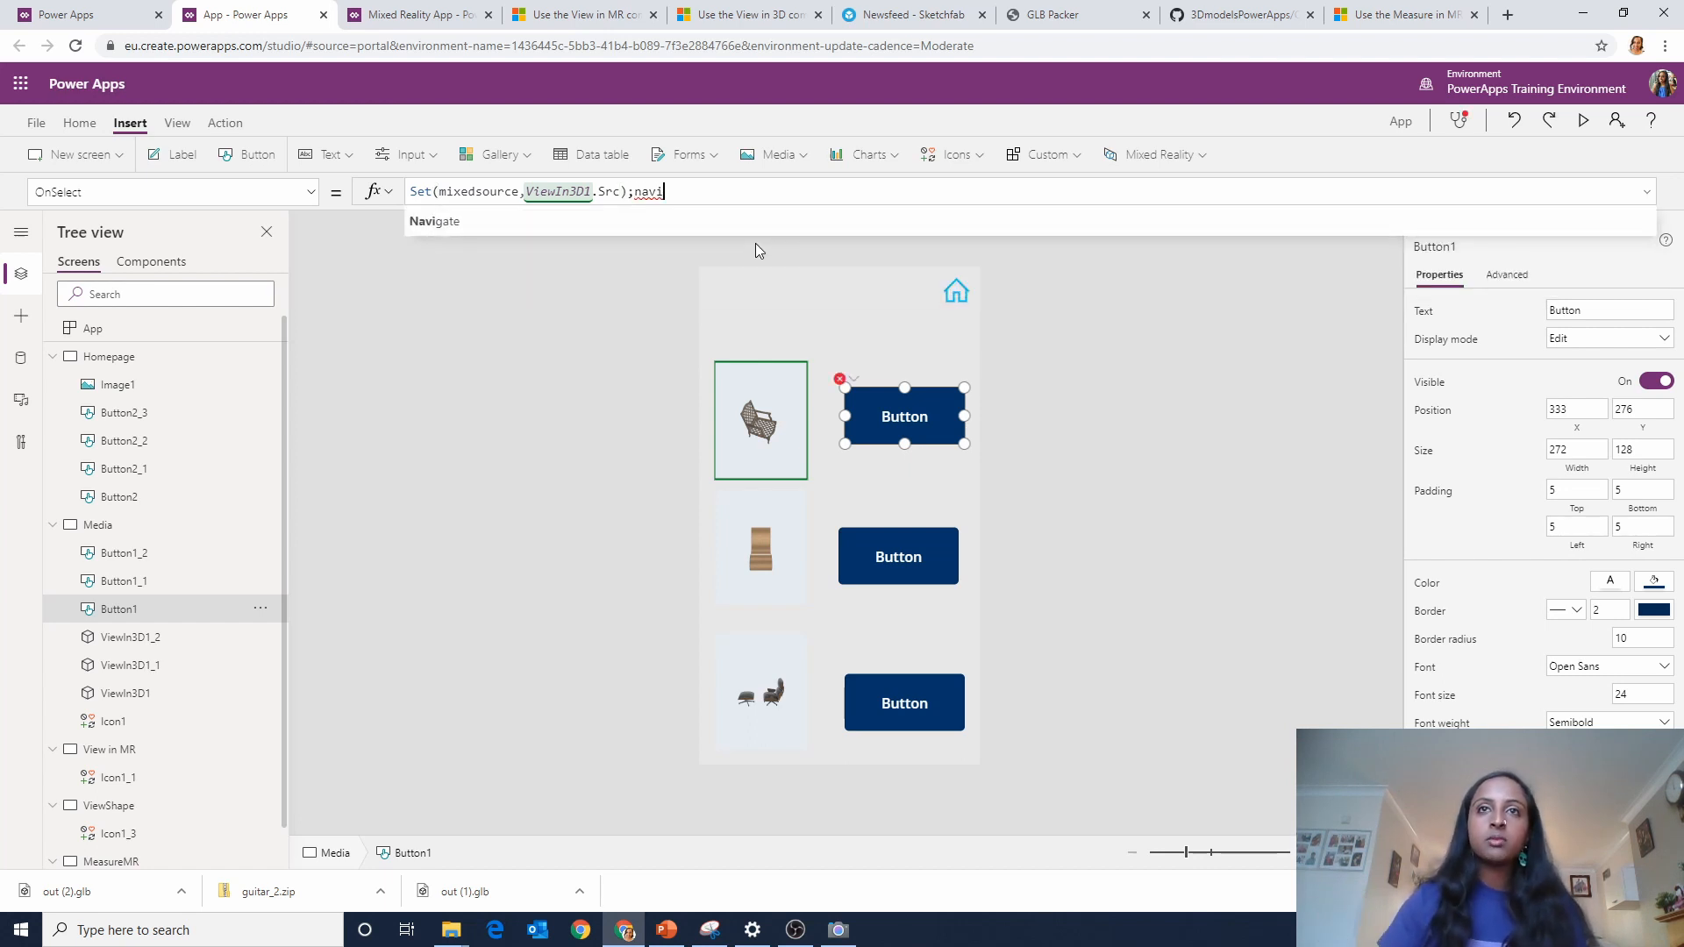
{"action": "left_click", "coordinate": [702, 223]}
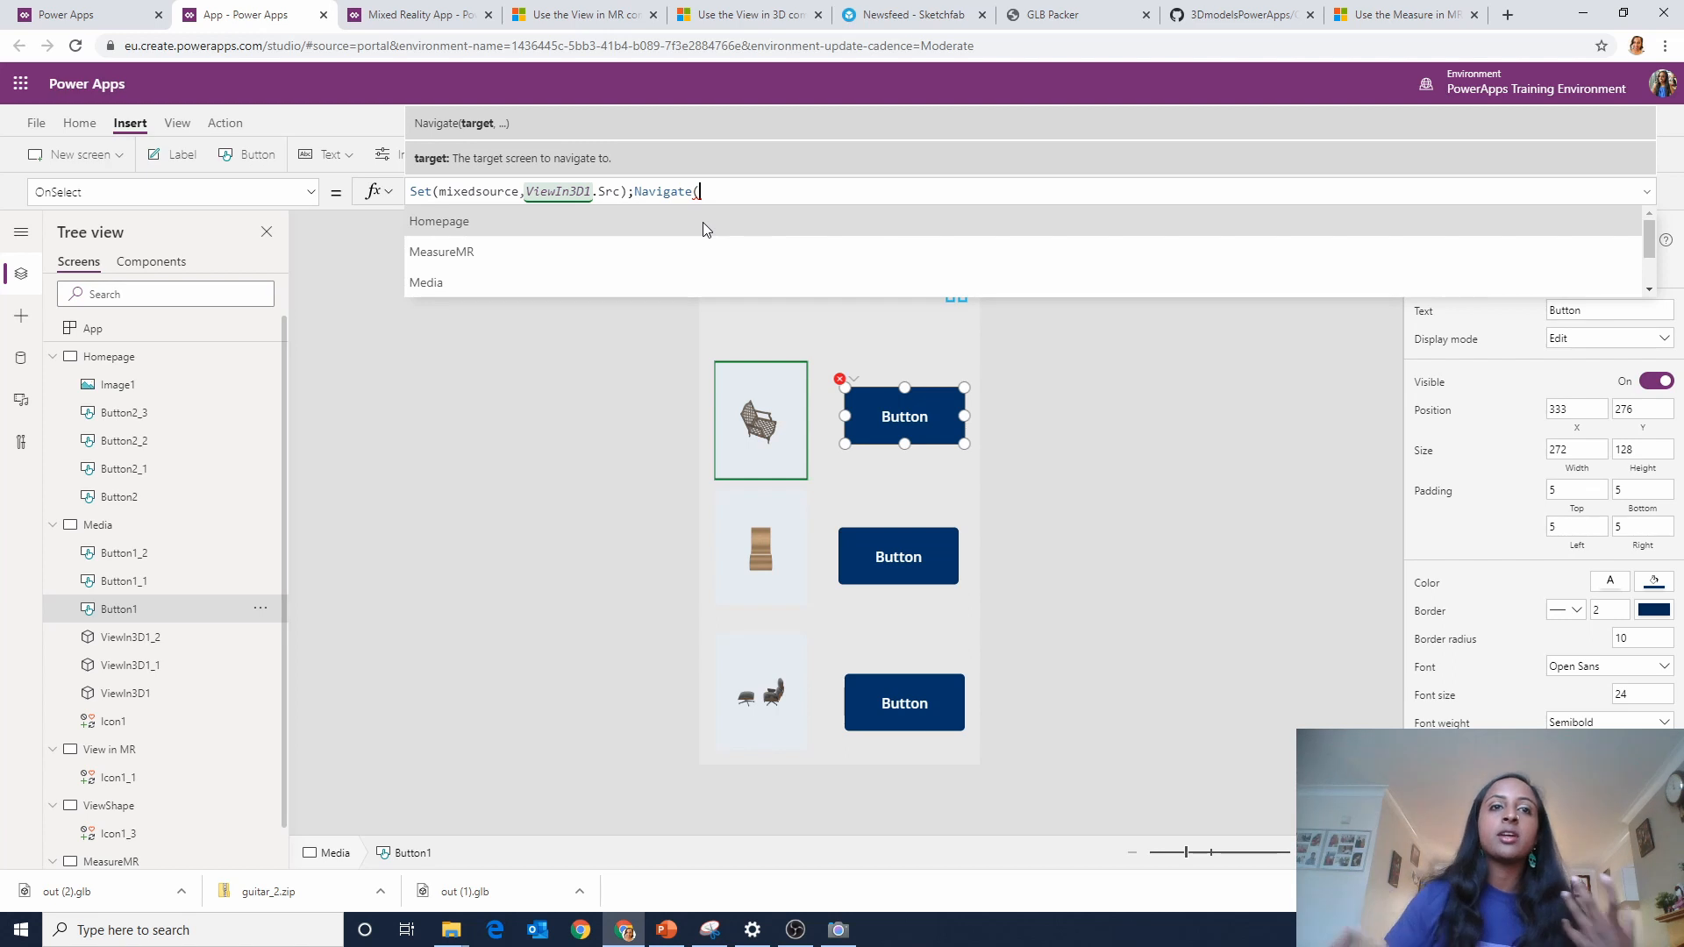
{"action": "type", "text": "view"}
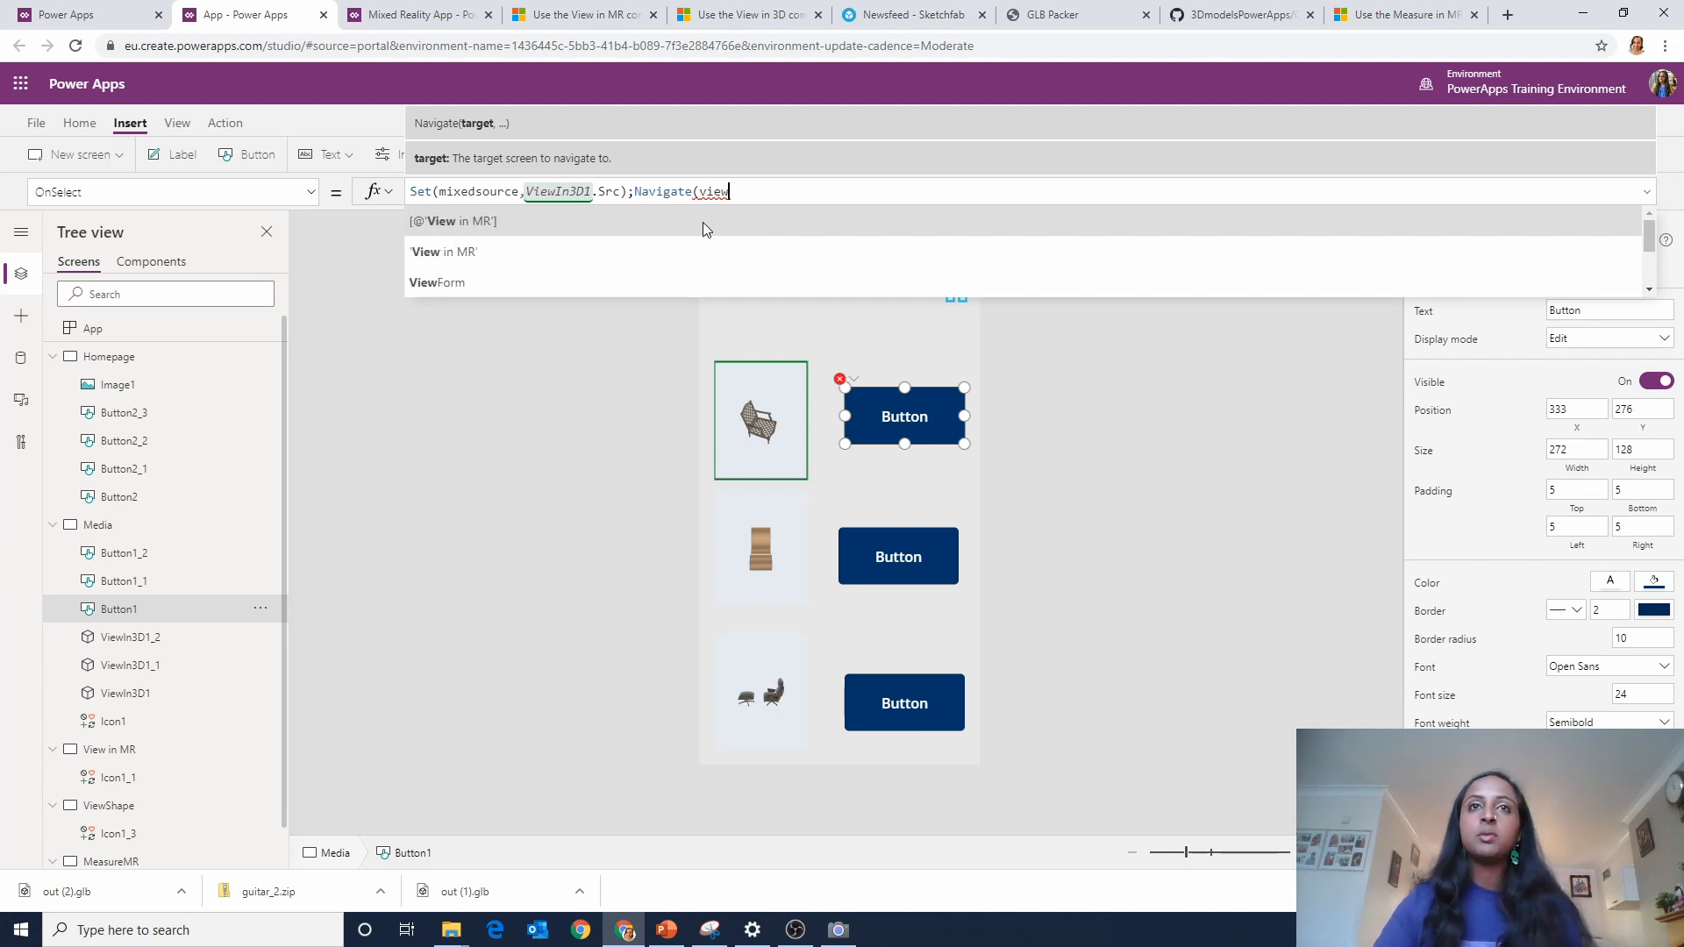
{"action": "left_click", "coordinate": [702, 240]}
{"action": "type", "text": ")"}
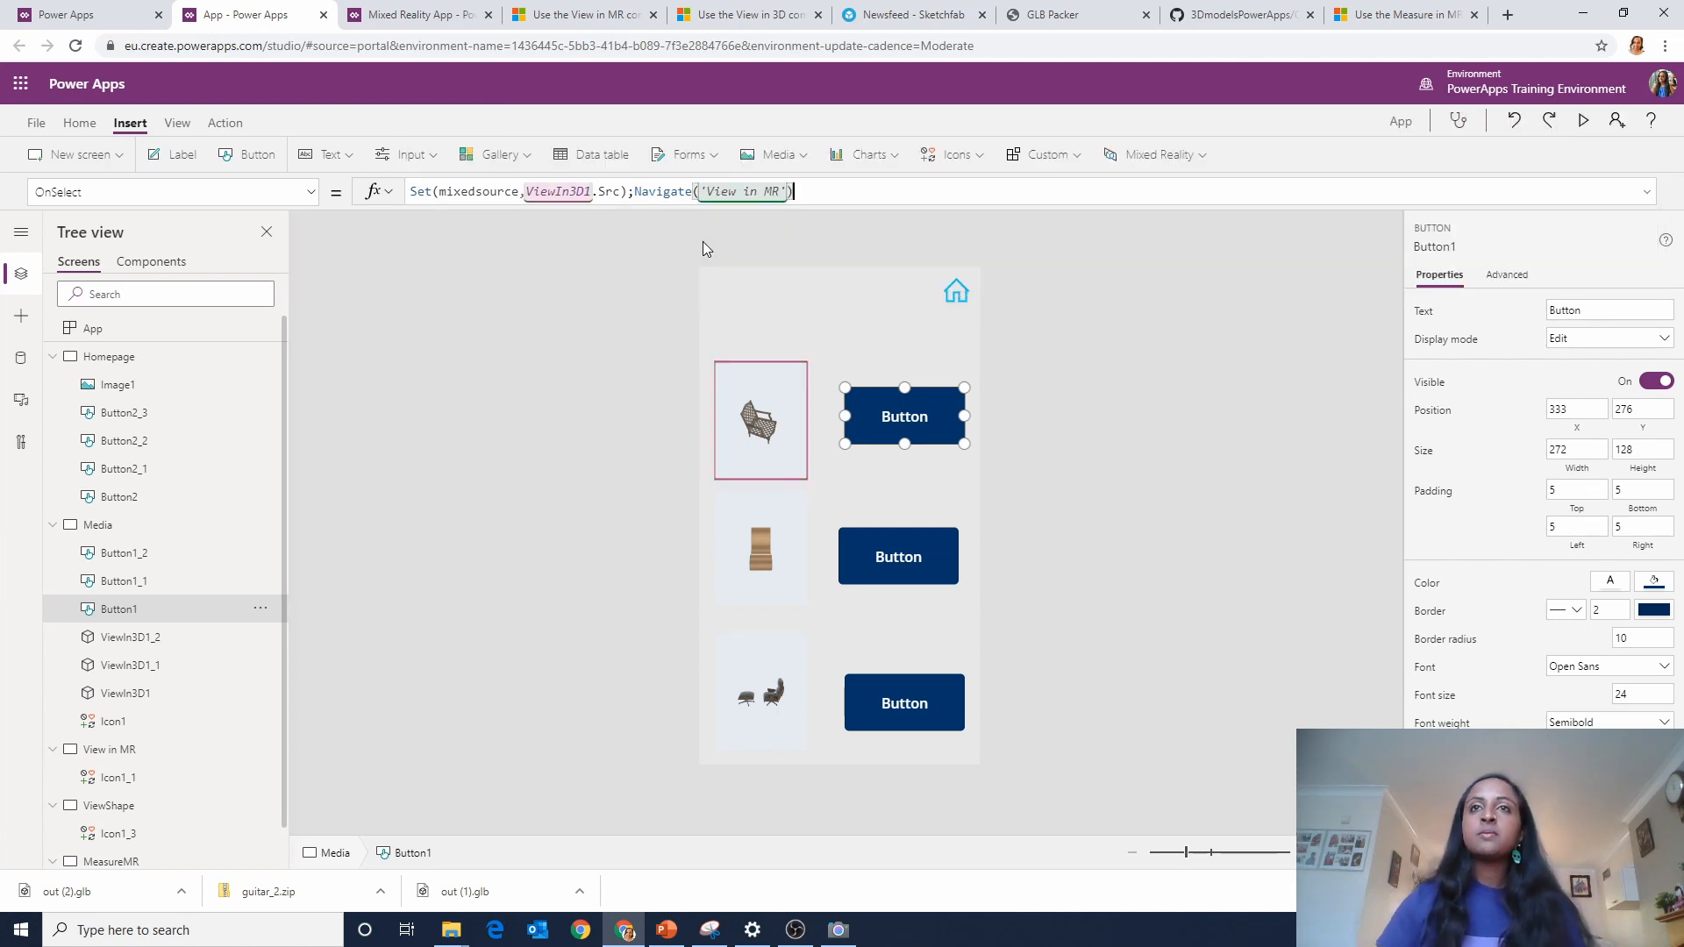
Change the text of the button beside the first chair on the Media screen to View.
{"action": "double_click", "coordinate": [936, 426]}
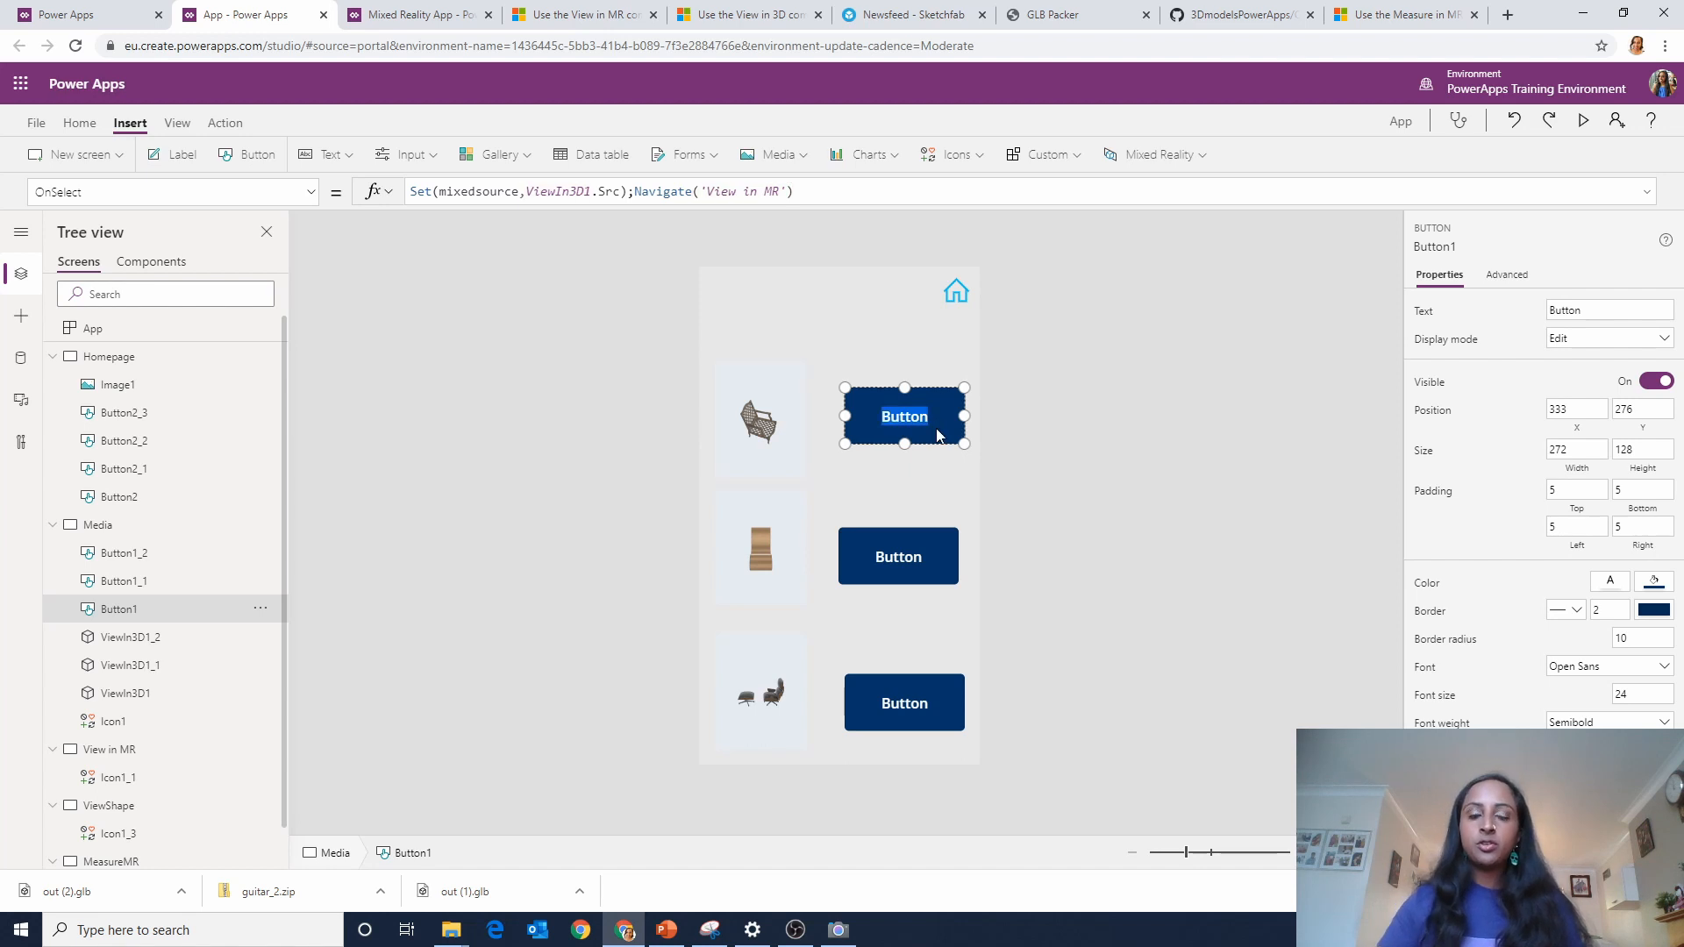
{"action": "type", "text": "View"}
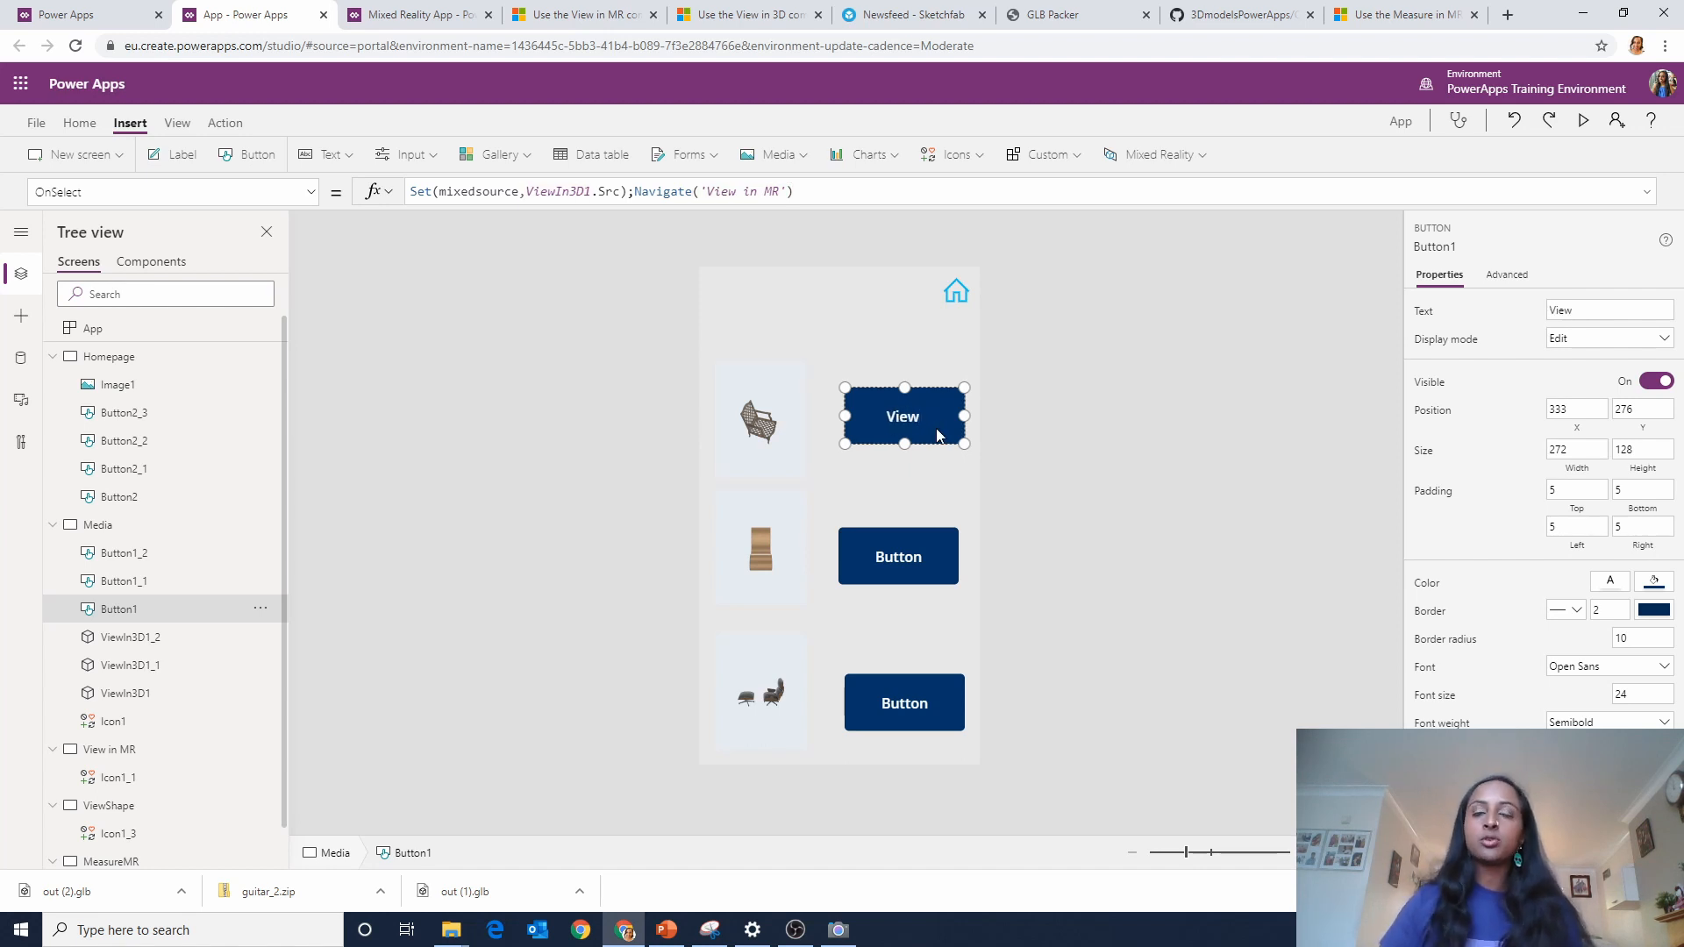
{"action": "left_click", "coordinate": [1079, 504]}
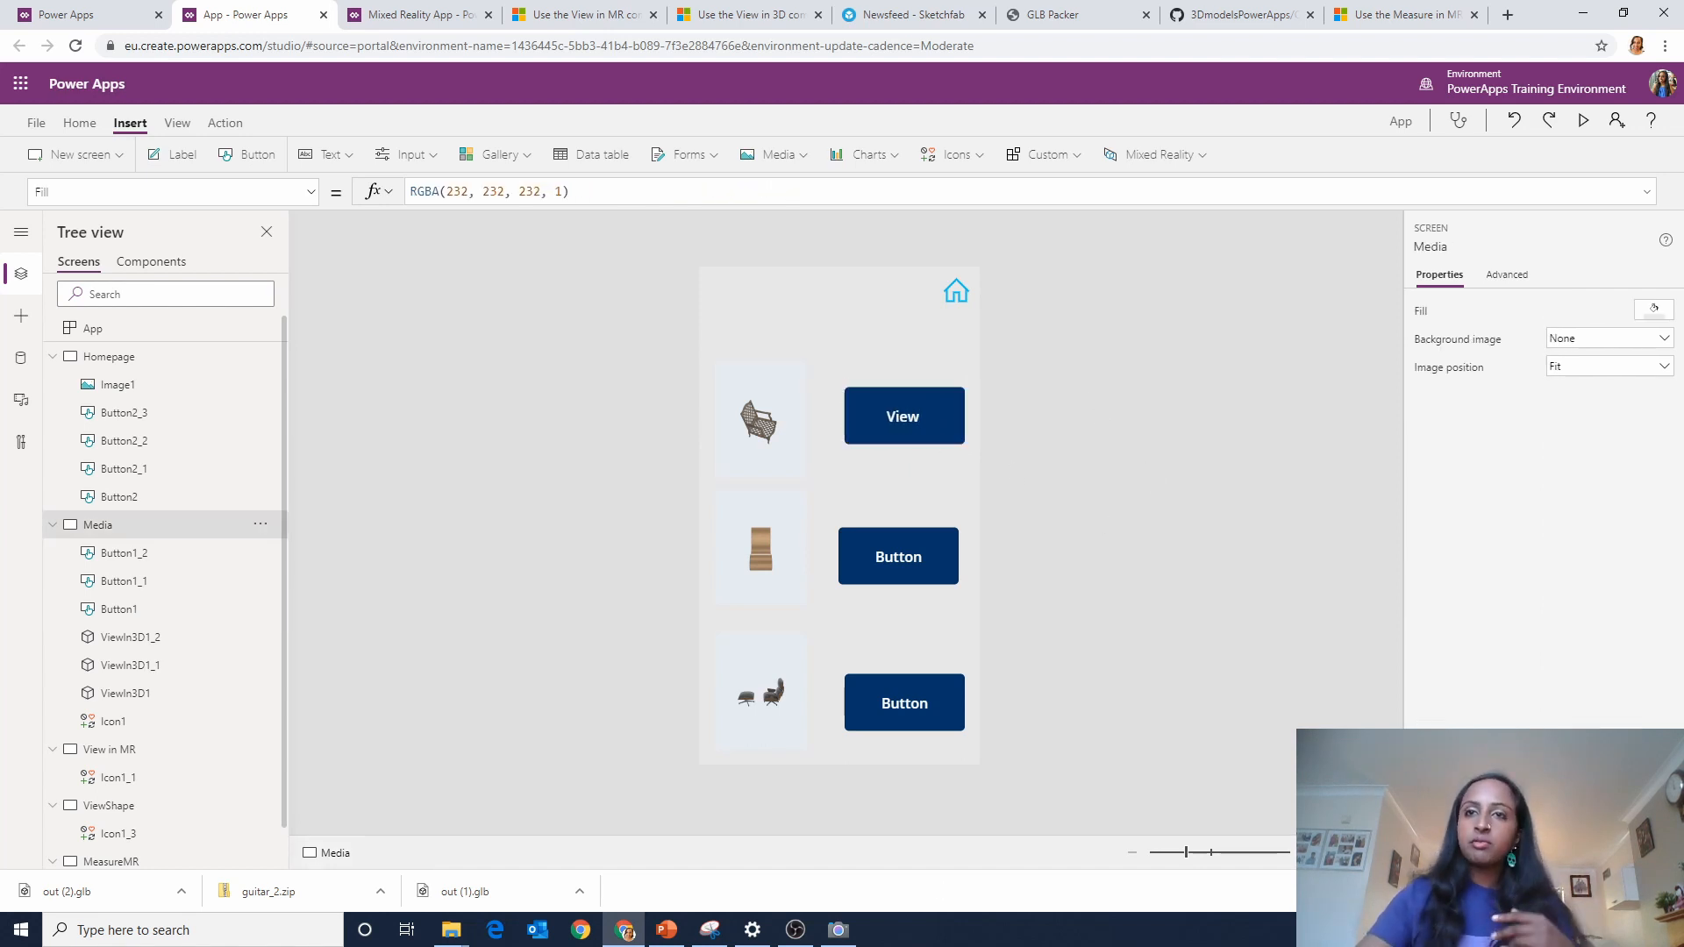
{"action": "left_click", "coordinate": [866, 572]}
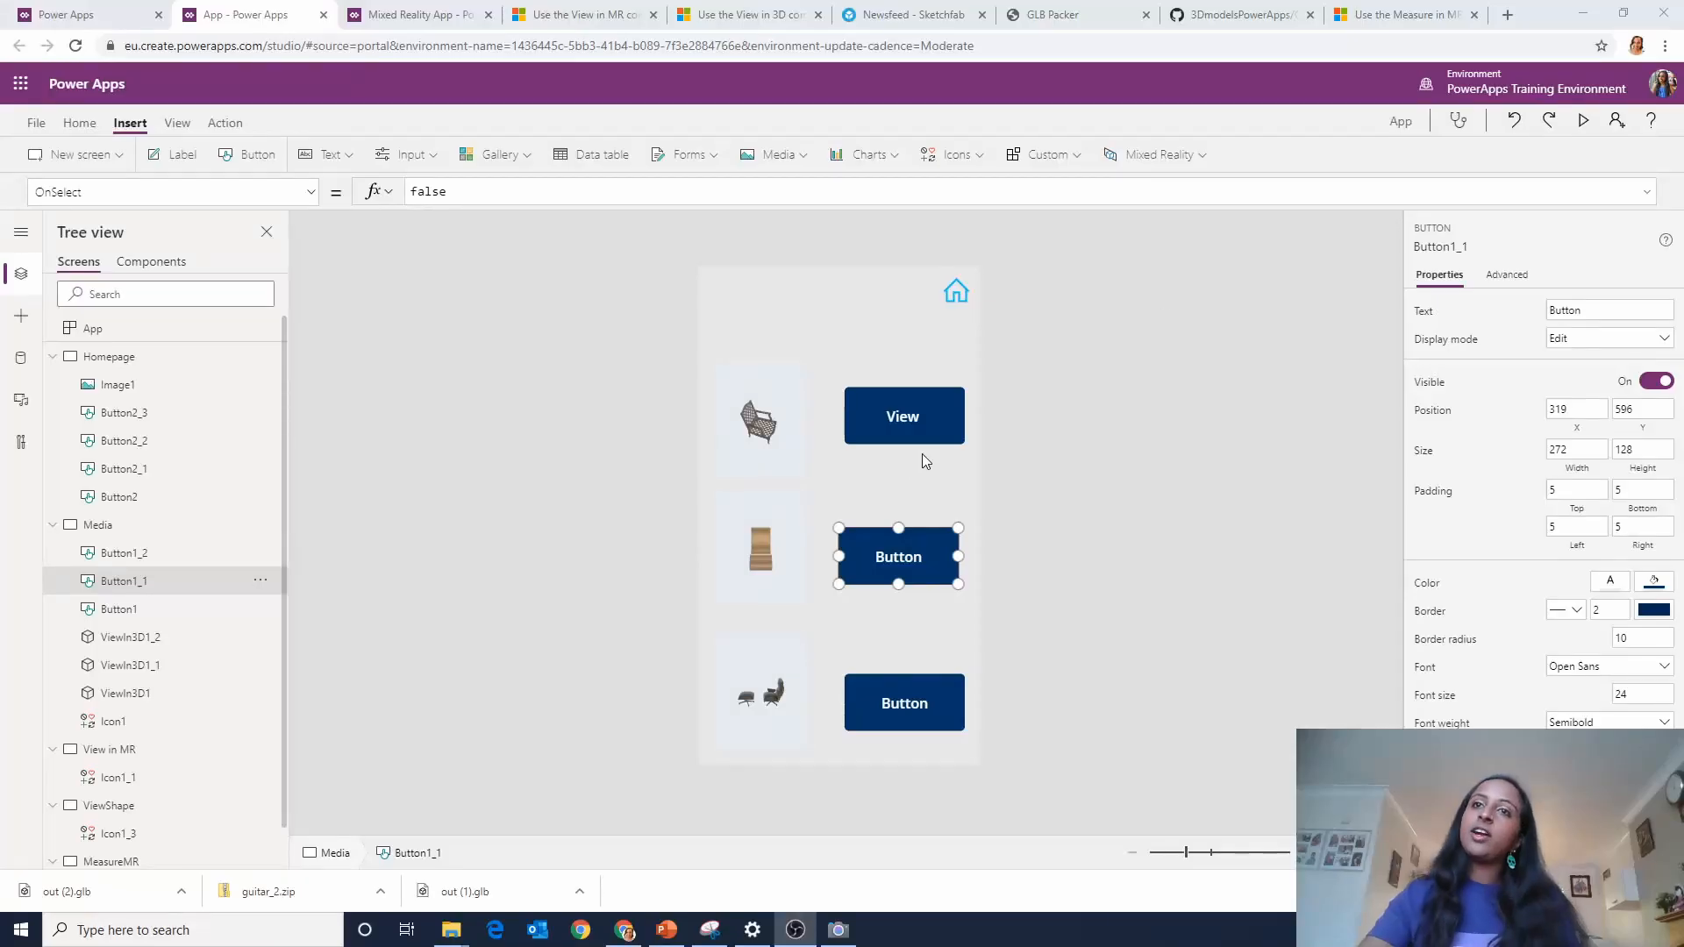
{"action": "left_click", "coordinate": [928, 418]}
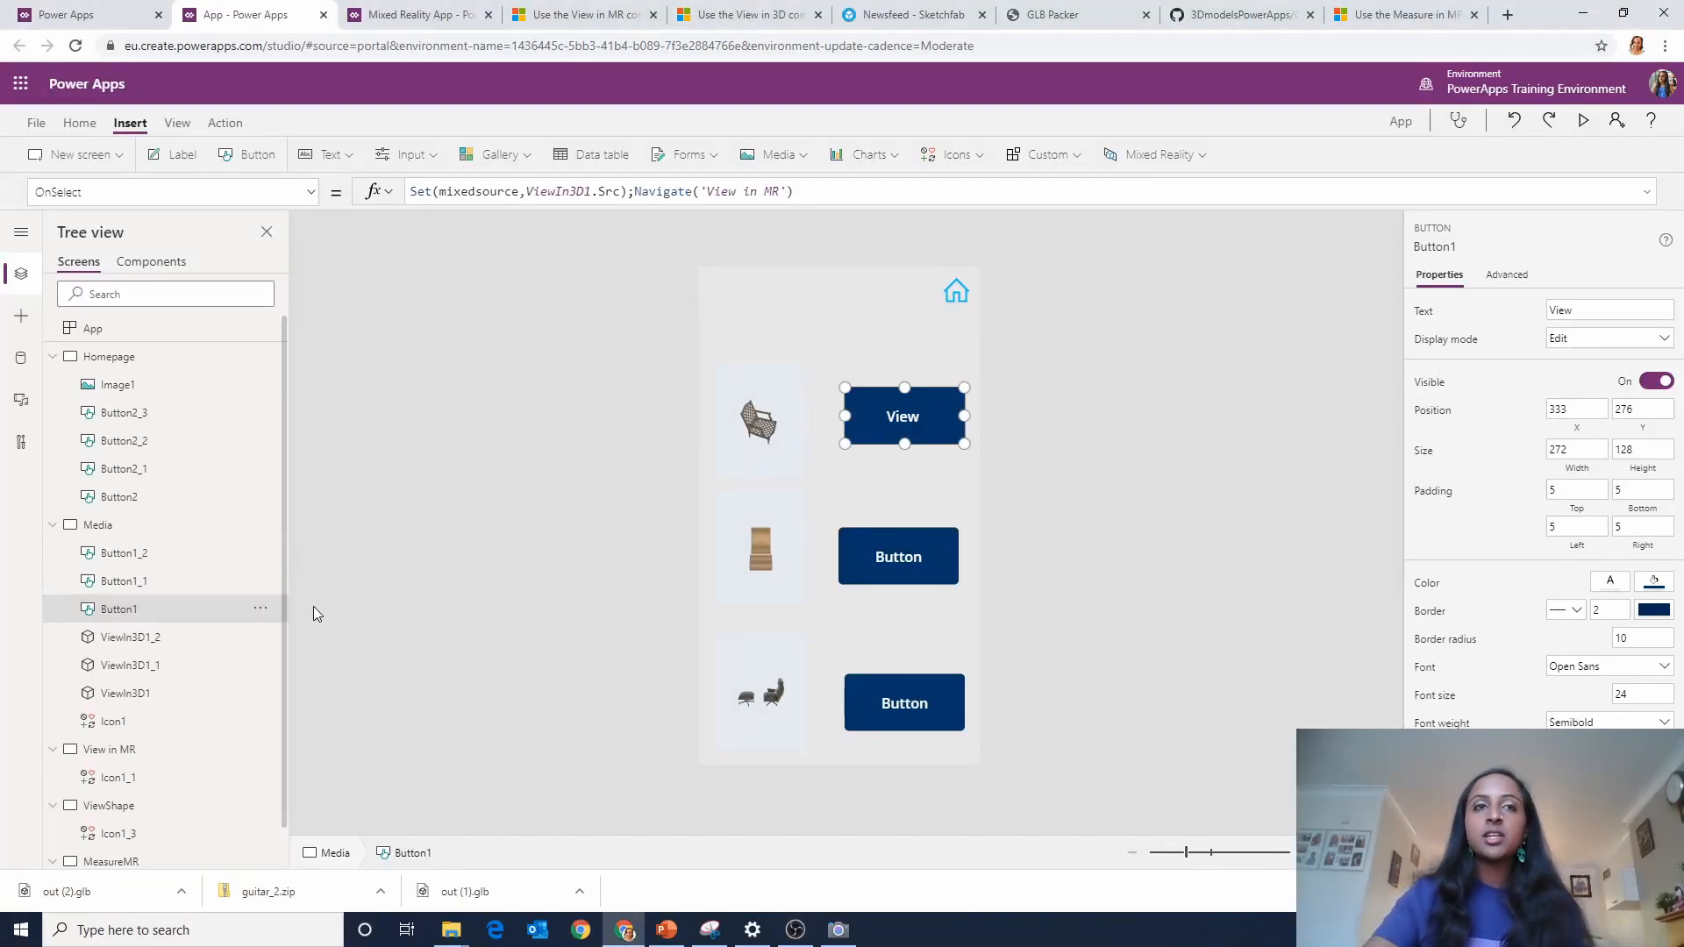
Collapse the Homepage, Media, View in MR, ViewShape and MeasureMR screens in the tree view.
{"action": "left_click", "coordinate": [52, 524]}
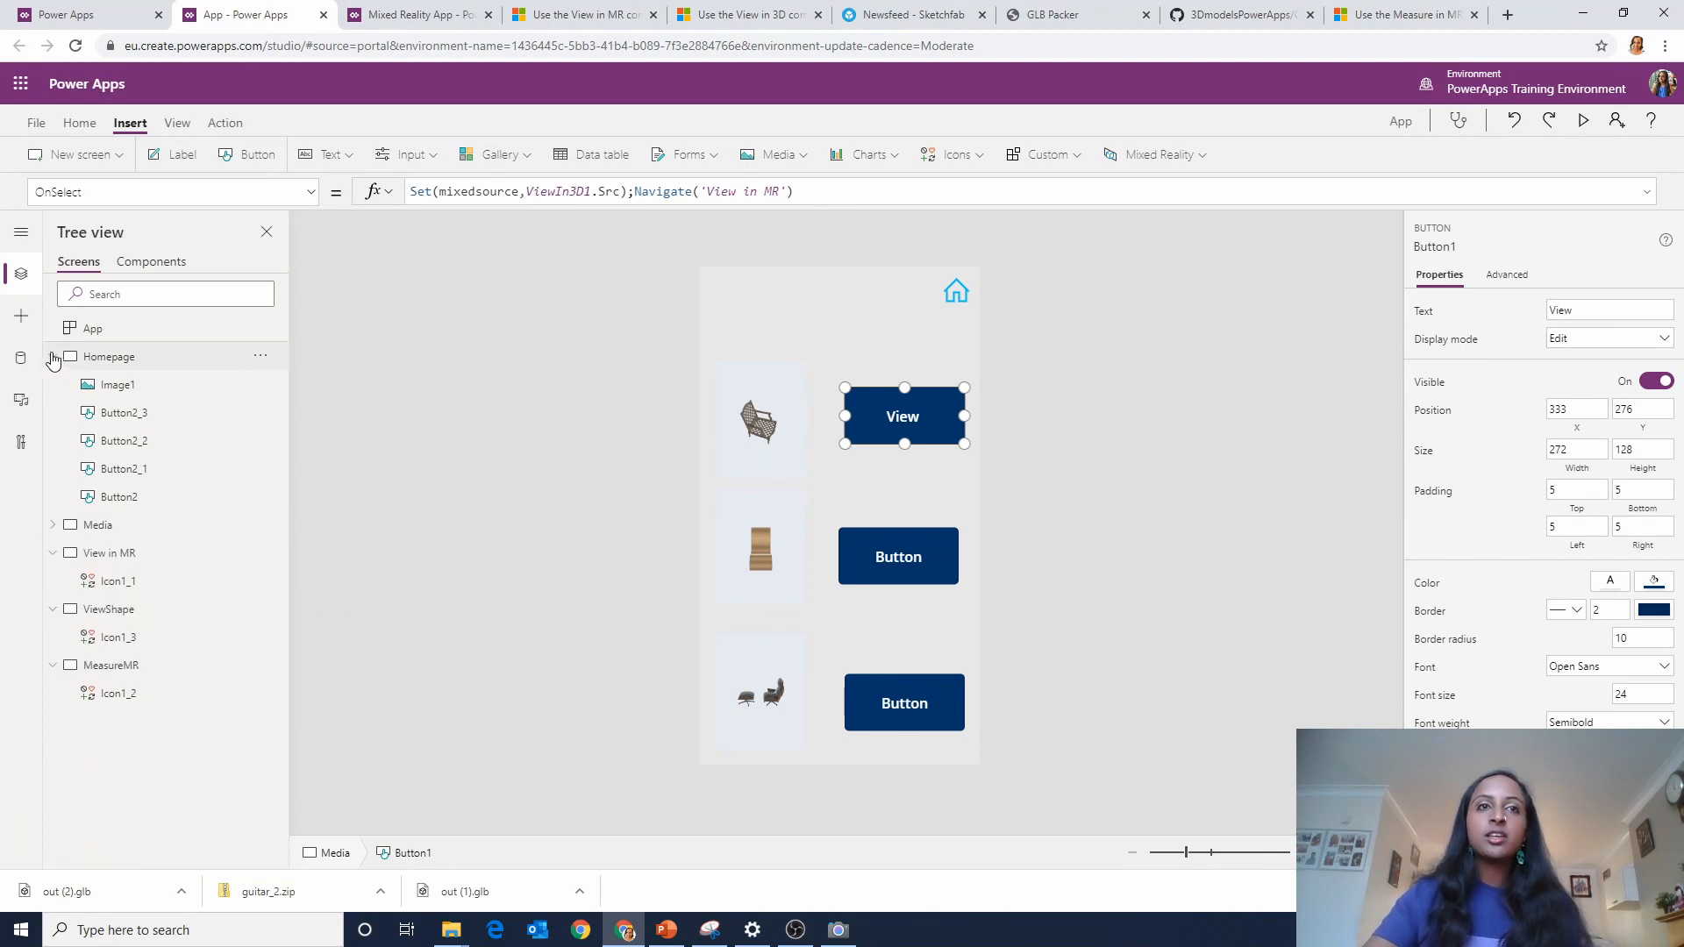
{"action": "left_click", "coordinate": [53, 356]}
{"action": "left_click", "coordinate": [53, 468]}
{"action": "left_click", "coordinate": [53, 412]}
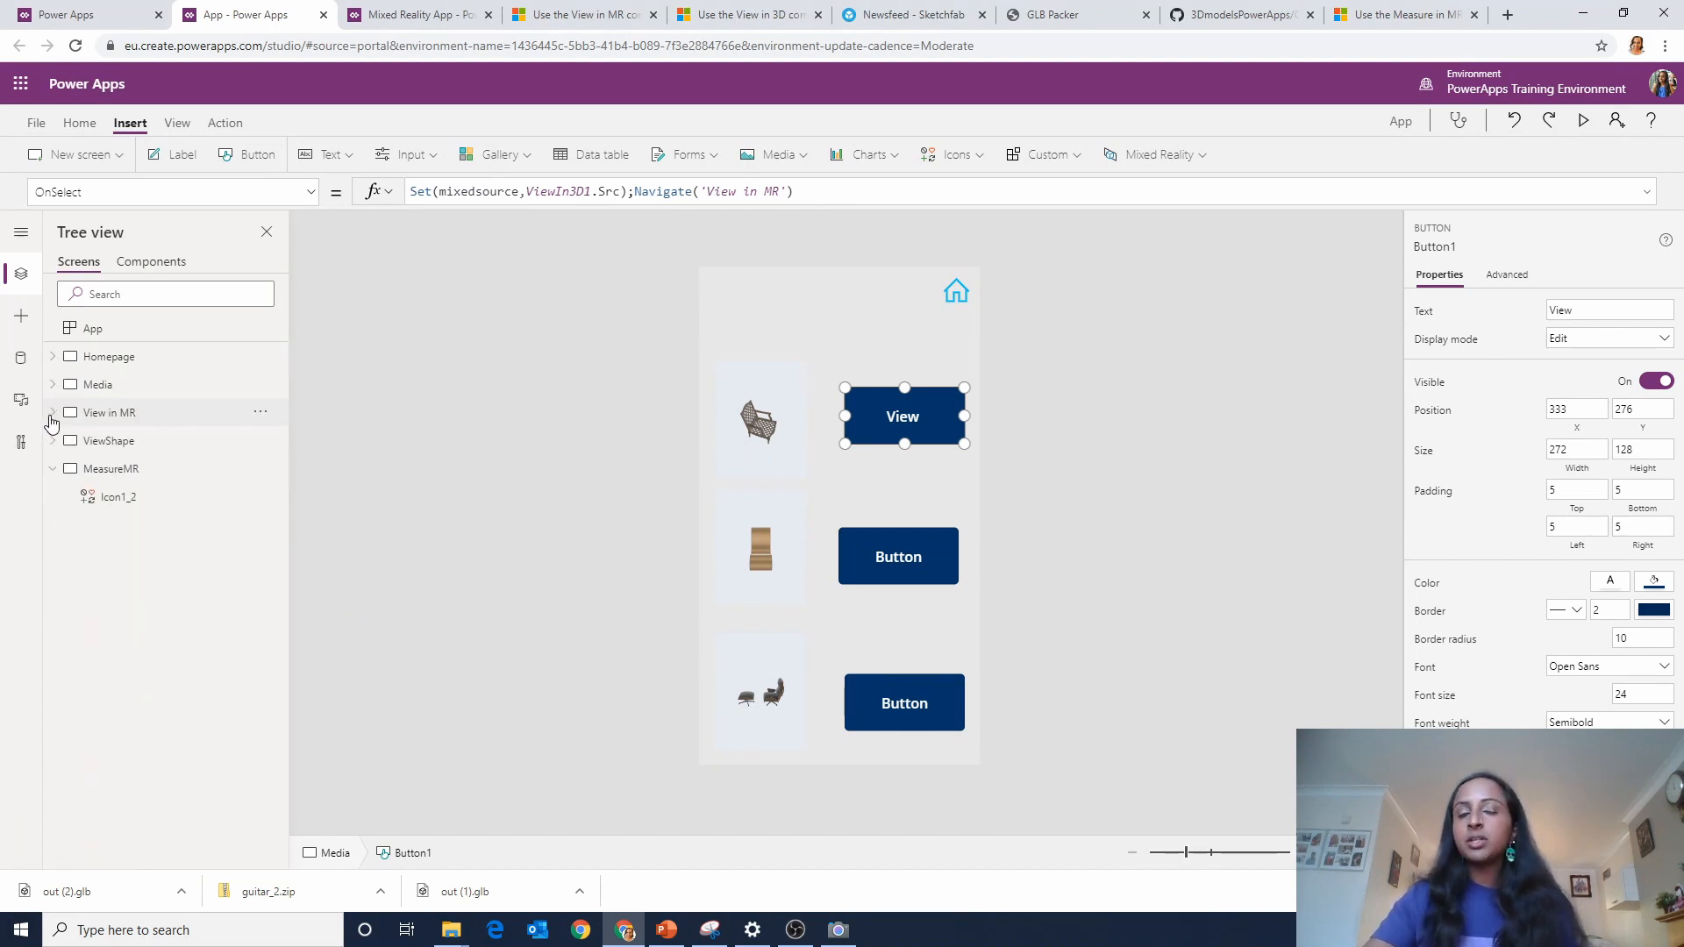
{"action": "left_click", "coordinate": [52, 468]}
Run the first chair's View button on the canvas to set mixedsource and go to the View in MR screen.
{"action": "left_click", "coordinate": [650, 502]}
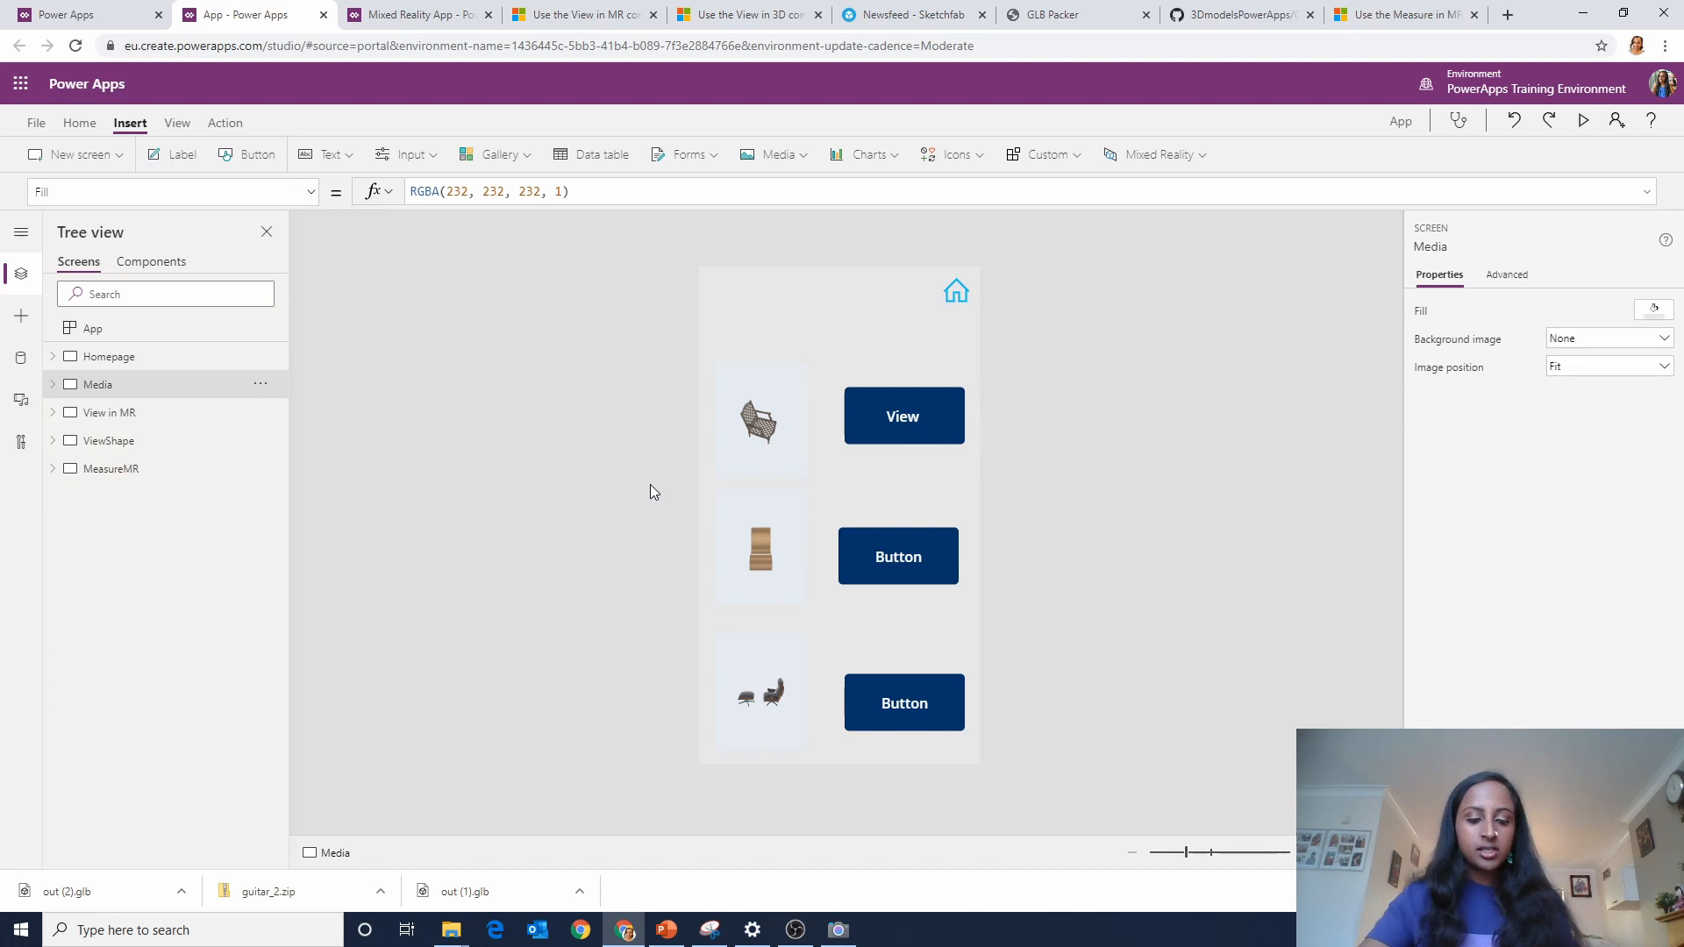
{"action": "left_click", "coordinate": [901, 422]}
{"action": "left_click", "coordinate": [901, 421], "text": "alt"}
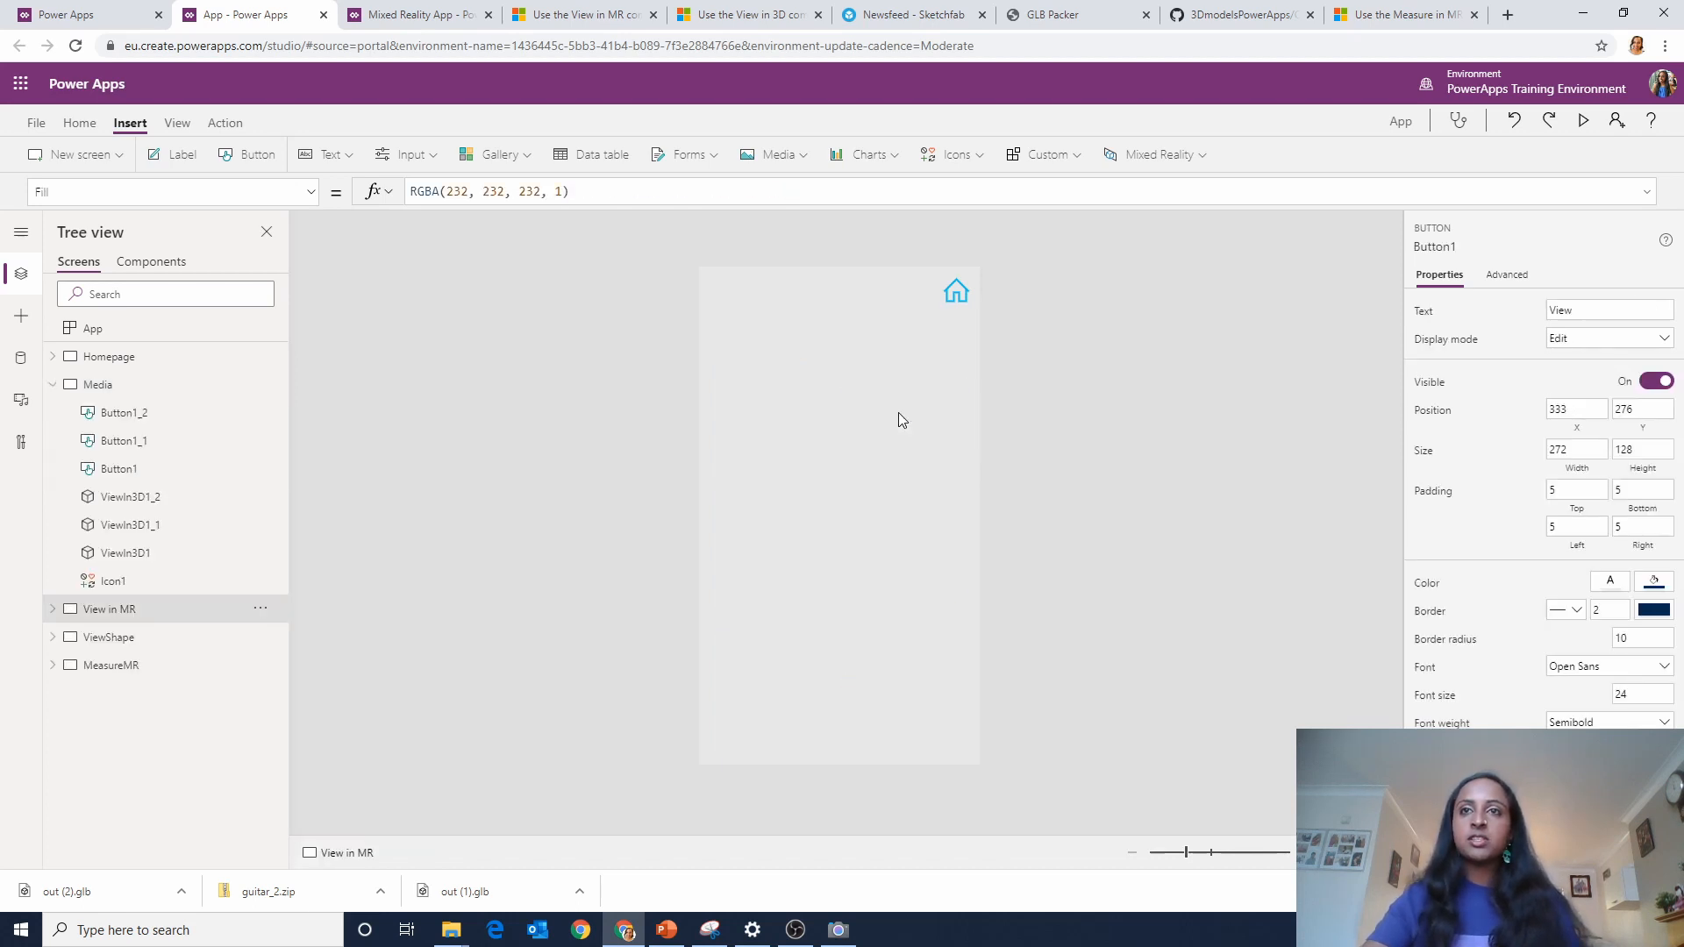
Add a label below the home icon on the View in MR screen, with its Text set to mixedsource, and make it slightly taller.
{"action": "left_click", "coordinate": [184, 162]}
{"action": "left_click_drag", "start_coordinate": [739, 292], "coordinate": [747, 351]}
{"action": "left_click", "coordinate": [572, 197]}
{"action": "key", "text": "ctrl+a"}
{"action": "type", "text": "mixed"}
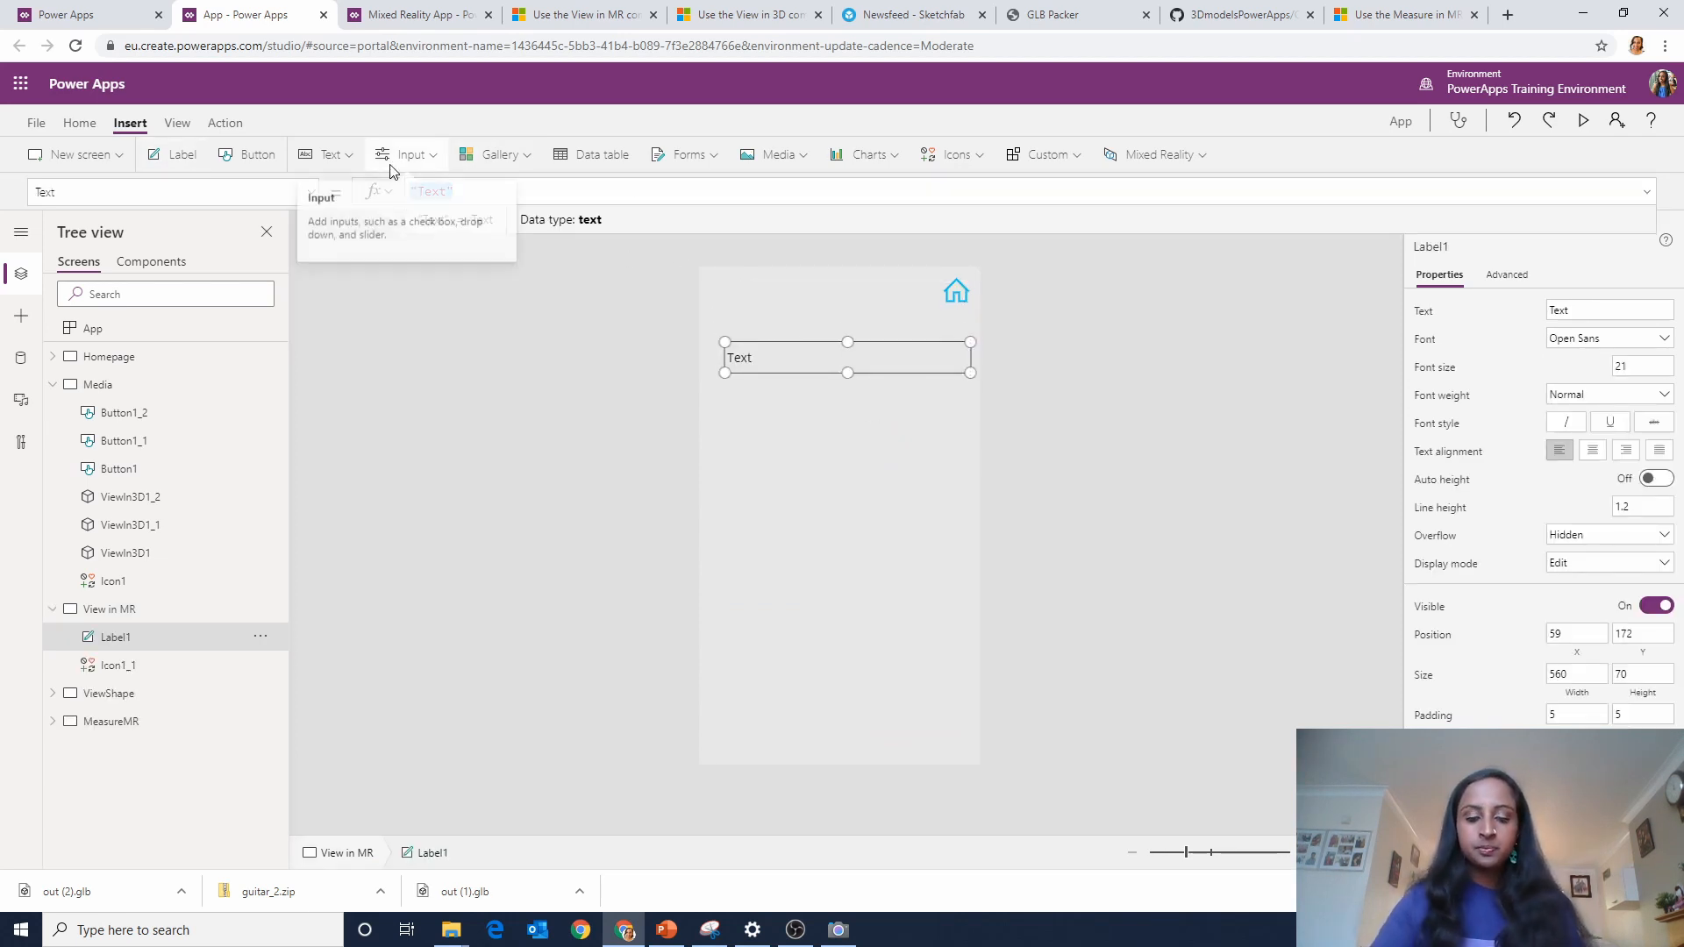
{"action": "type", "text": "source"}
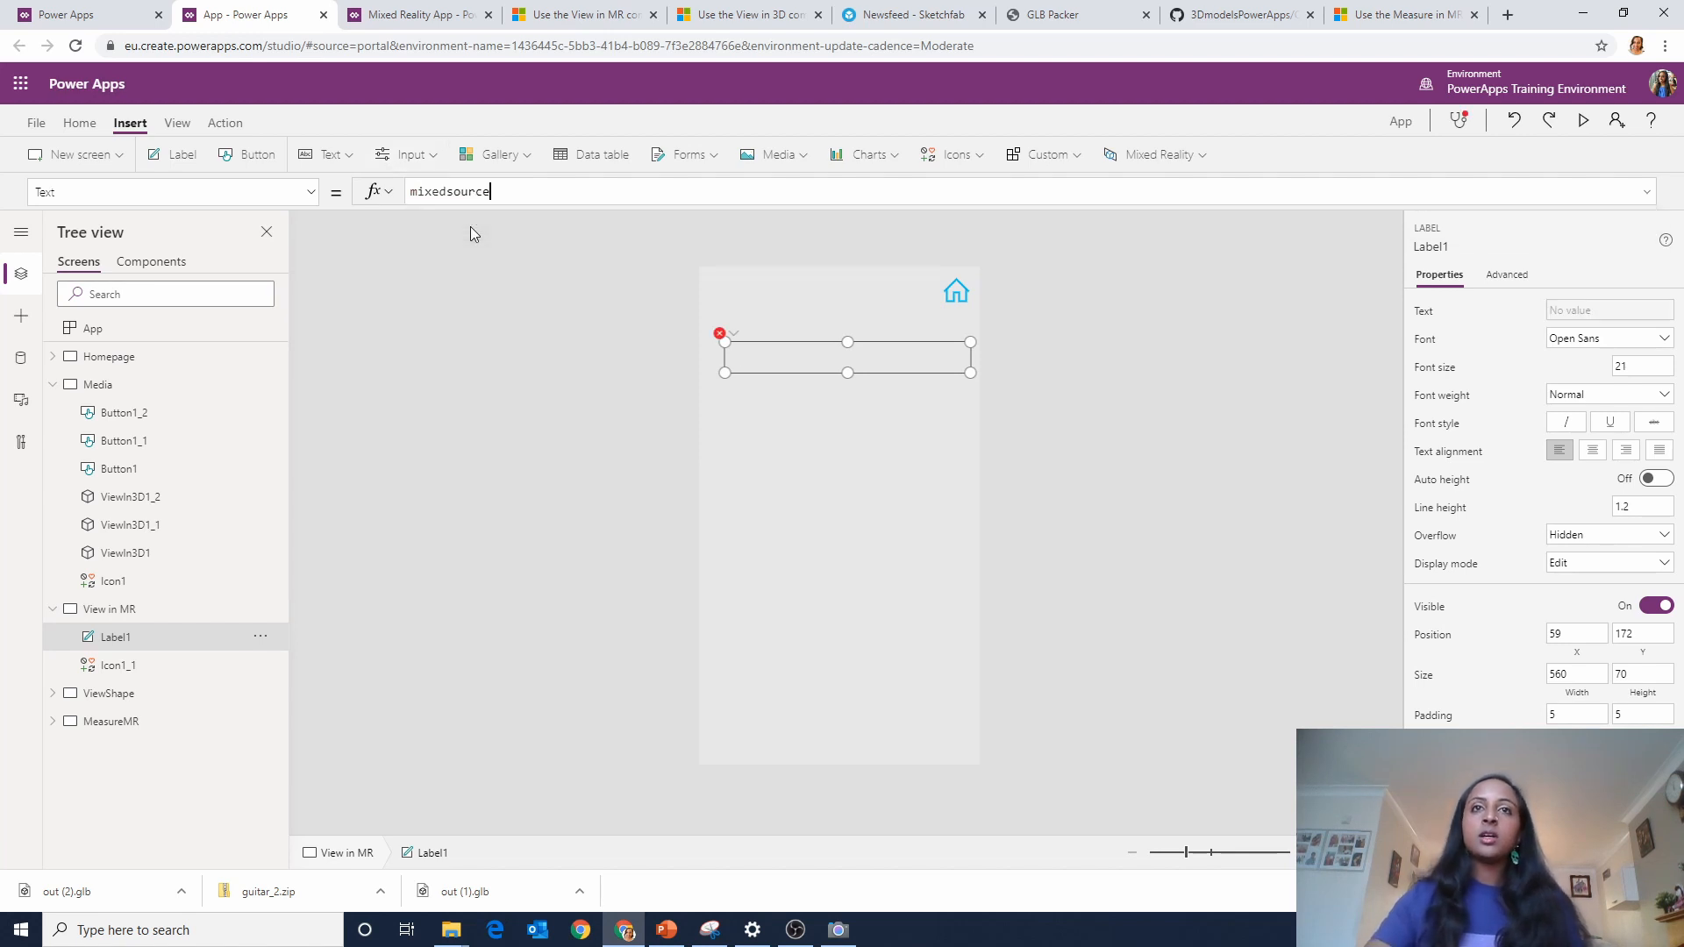
{"action": "mouse_move", "coordinate": [847, 372]}
{"action": "left_mouse_down"}
{"action": "mouse_move", "coordinate": [857, 406]}
{"action": "mouse_move", "coordinate": [864, 376]}
{"action": "left_mouse_up"}
{"action": "left_click", "coordinate": [1265, 470]}
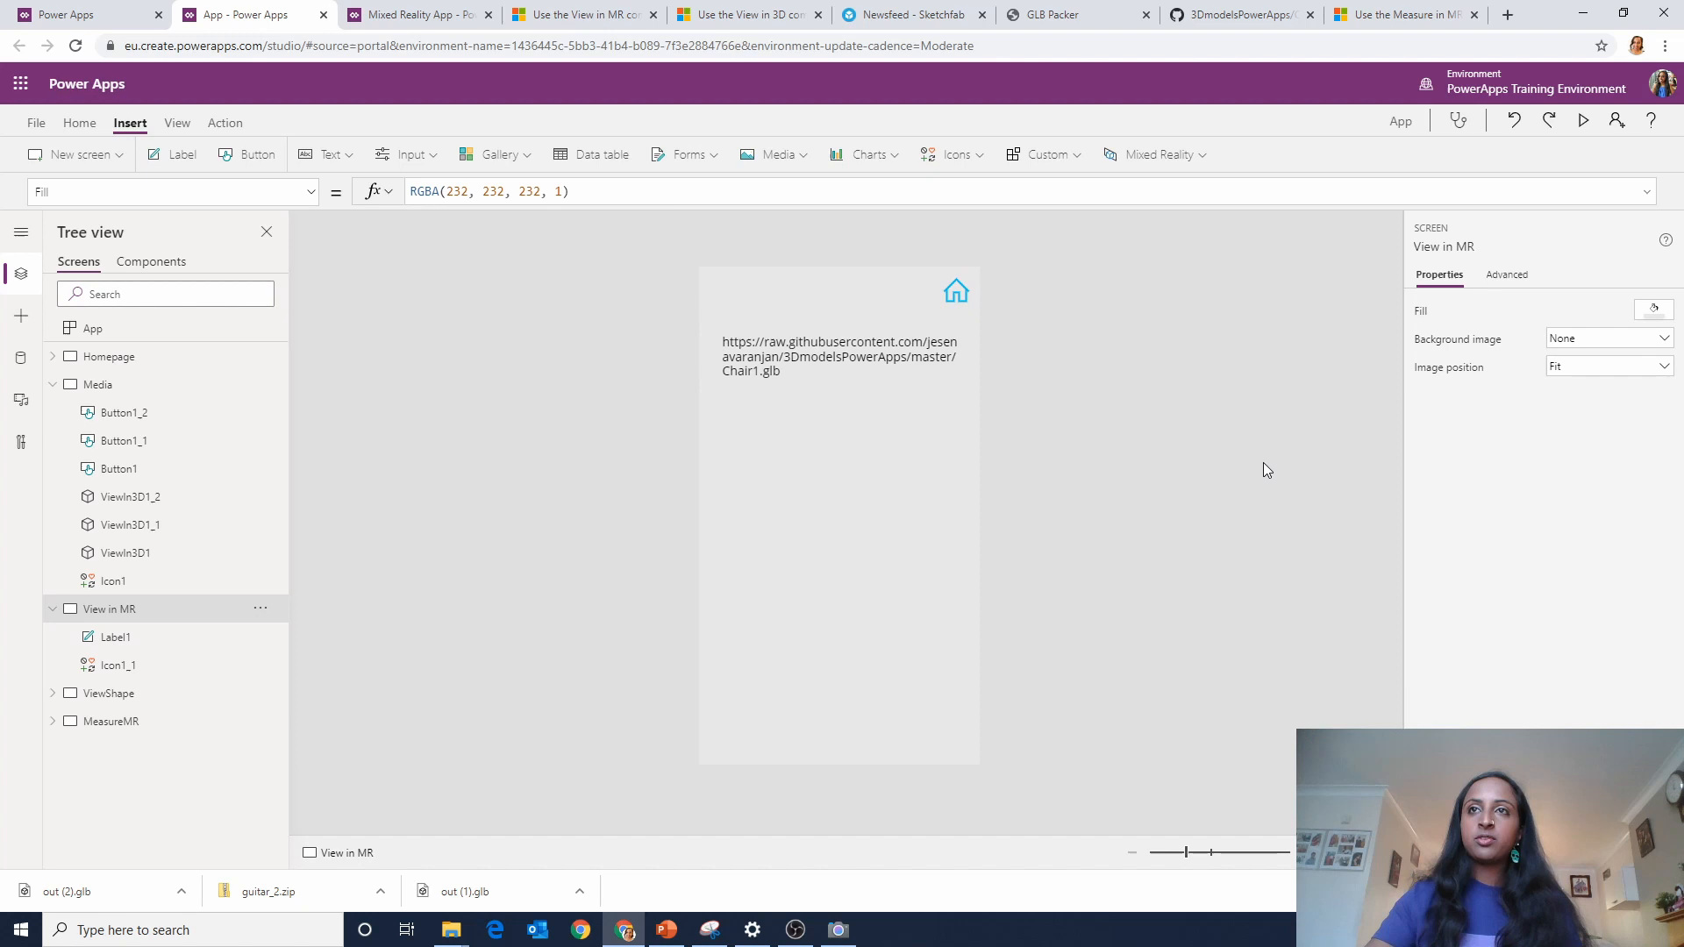
Insert a View in MR control below the URL label and set its Source to mixedsource.
{"action": "left_click", "coordinate": [1162, 155]}
{"action": "left_click", "coordinate": [1177, 185]}
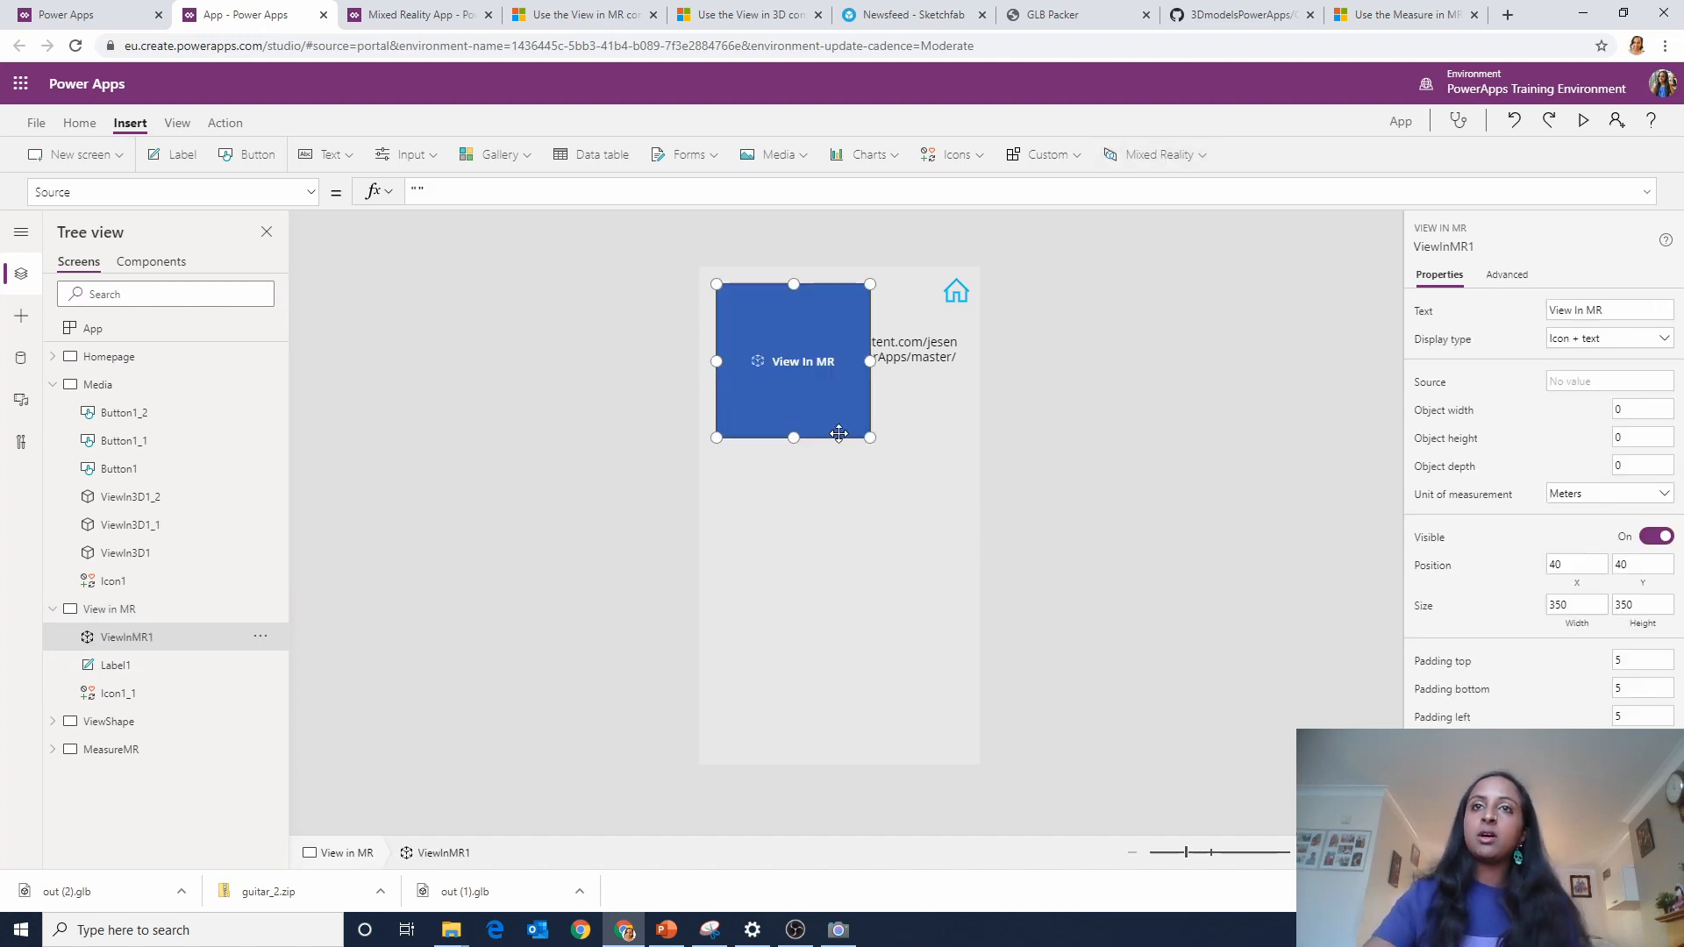
{"action": "left_click_drag", "start_coordinate": [829, 412], "coordinate": [853, 536]}
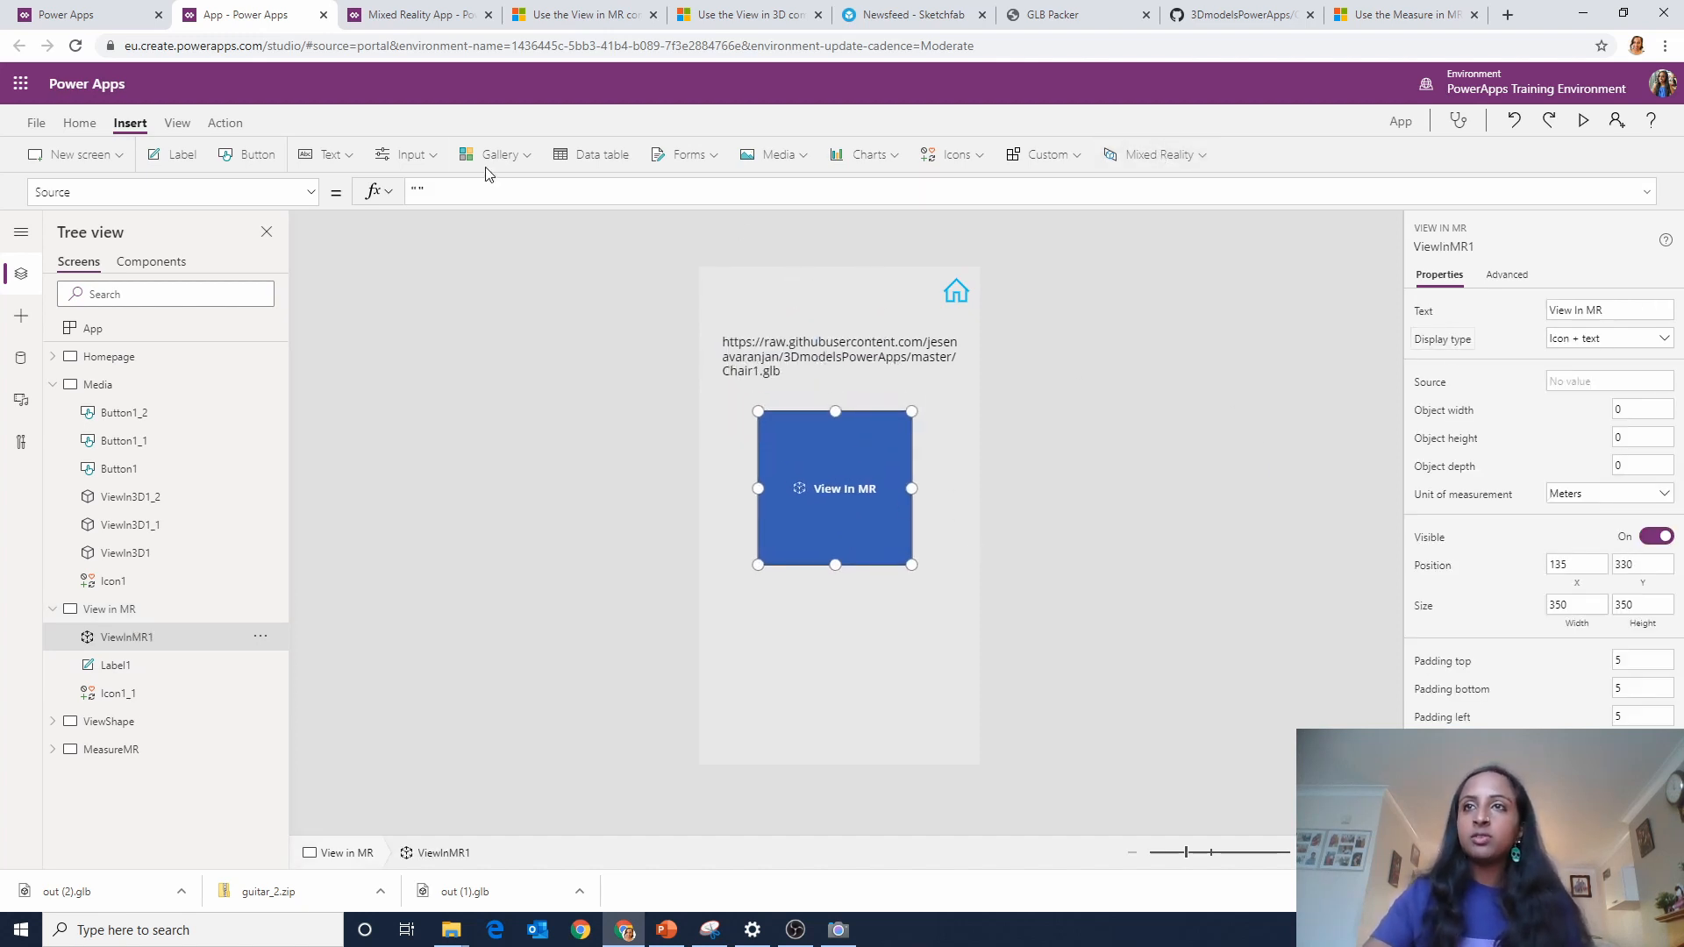
{"action": "left_click", "coordinate": [416, 192]}
{"action": "type", "text": "mixed"}
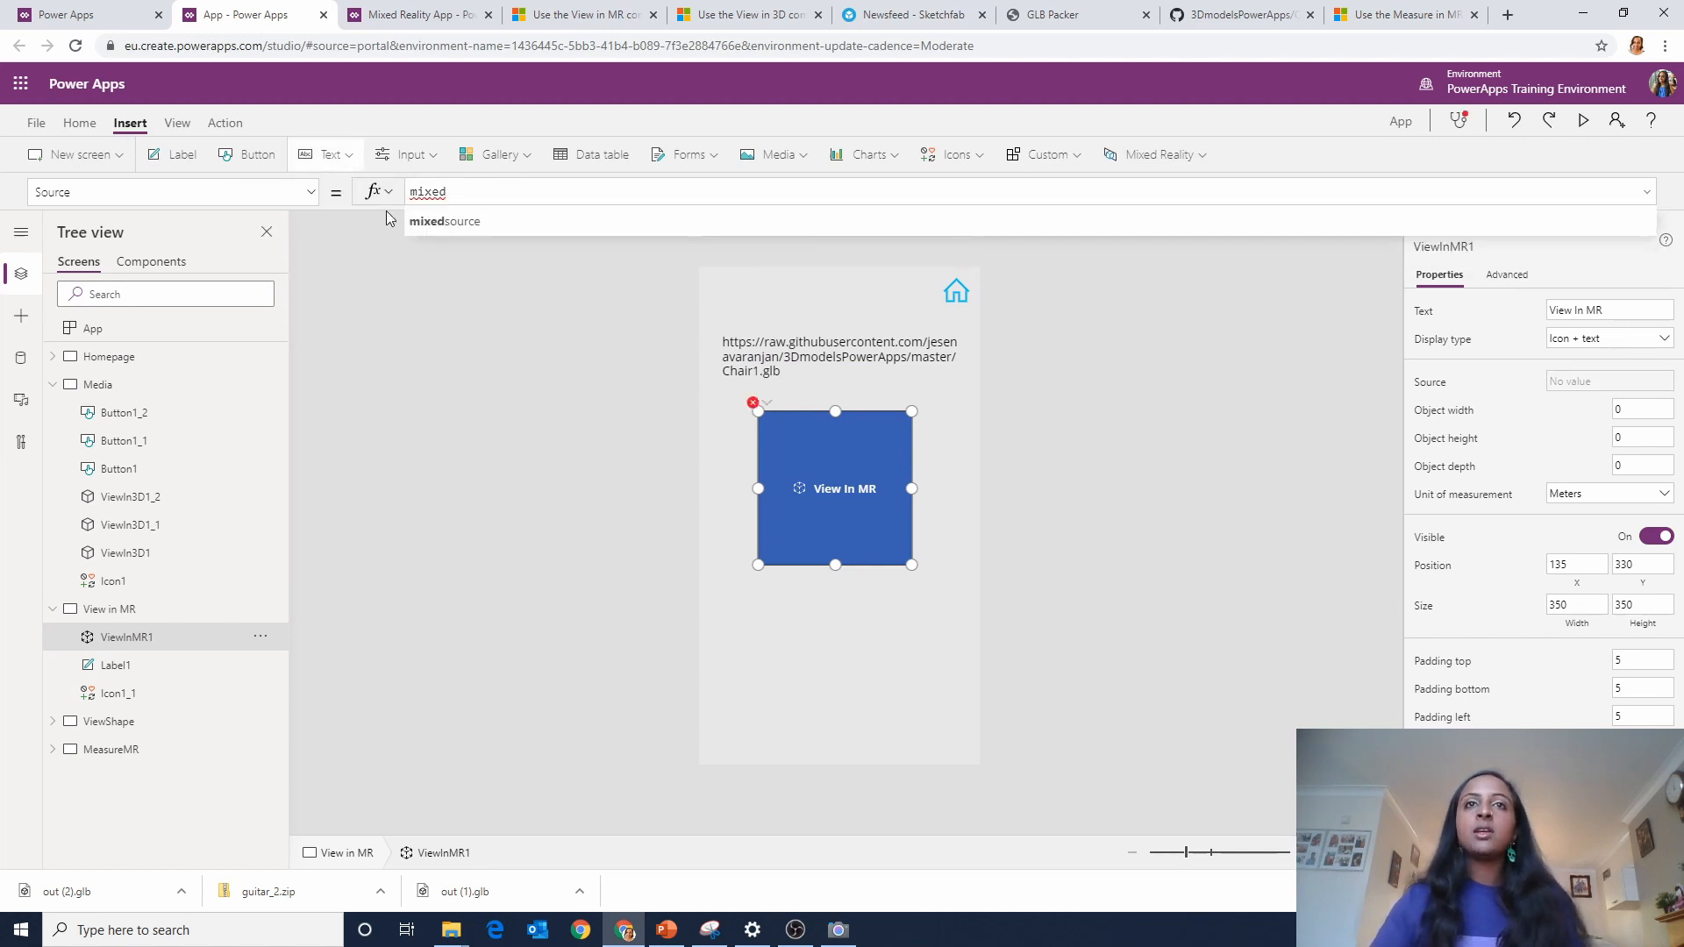
{"action": "left_click", "coordinate": [433, 223]}
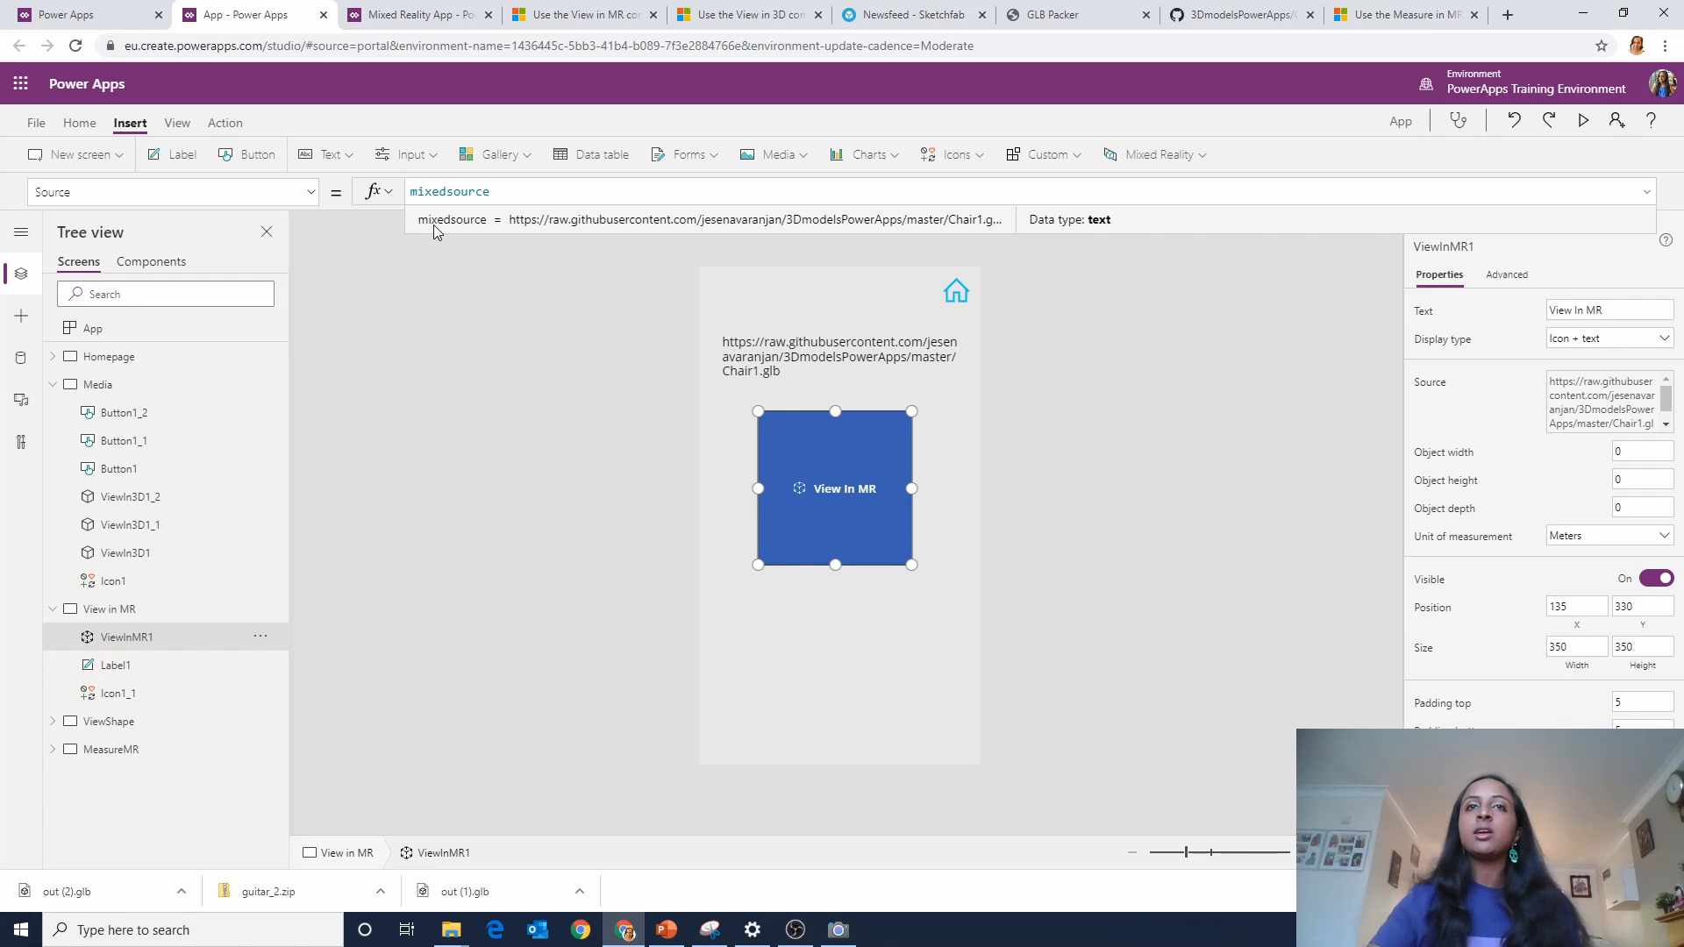
Preview the View in MR screen, try its View In MR button, and return to editing.
{"action": "left_click", "coordinate": [1583, 120]}
{"action": "left_click", "coordinate": [956, 414]}
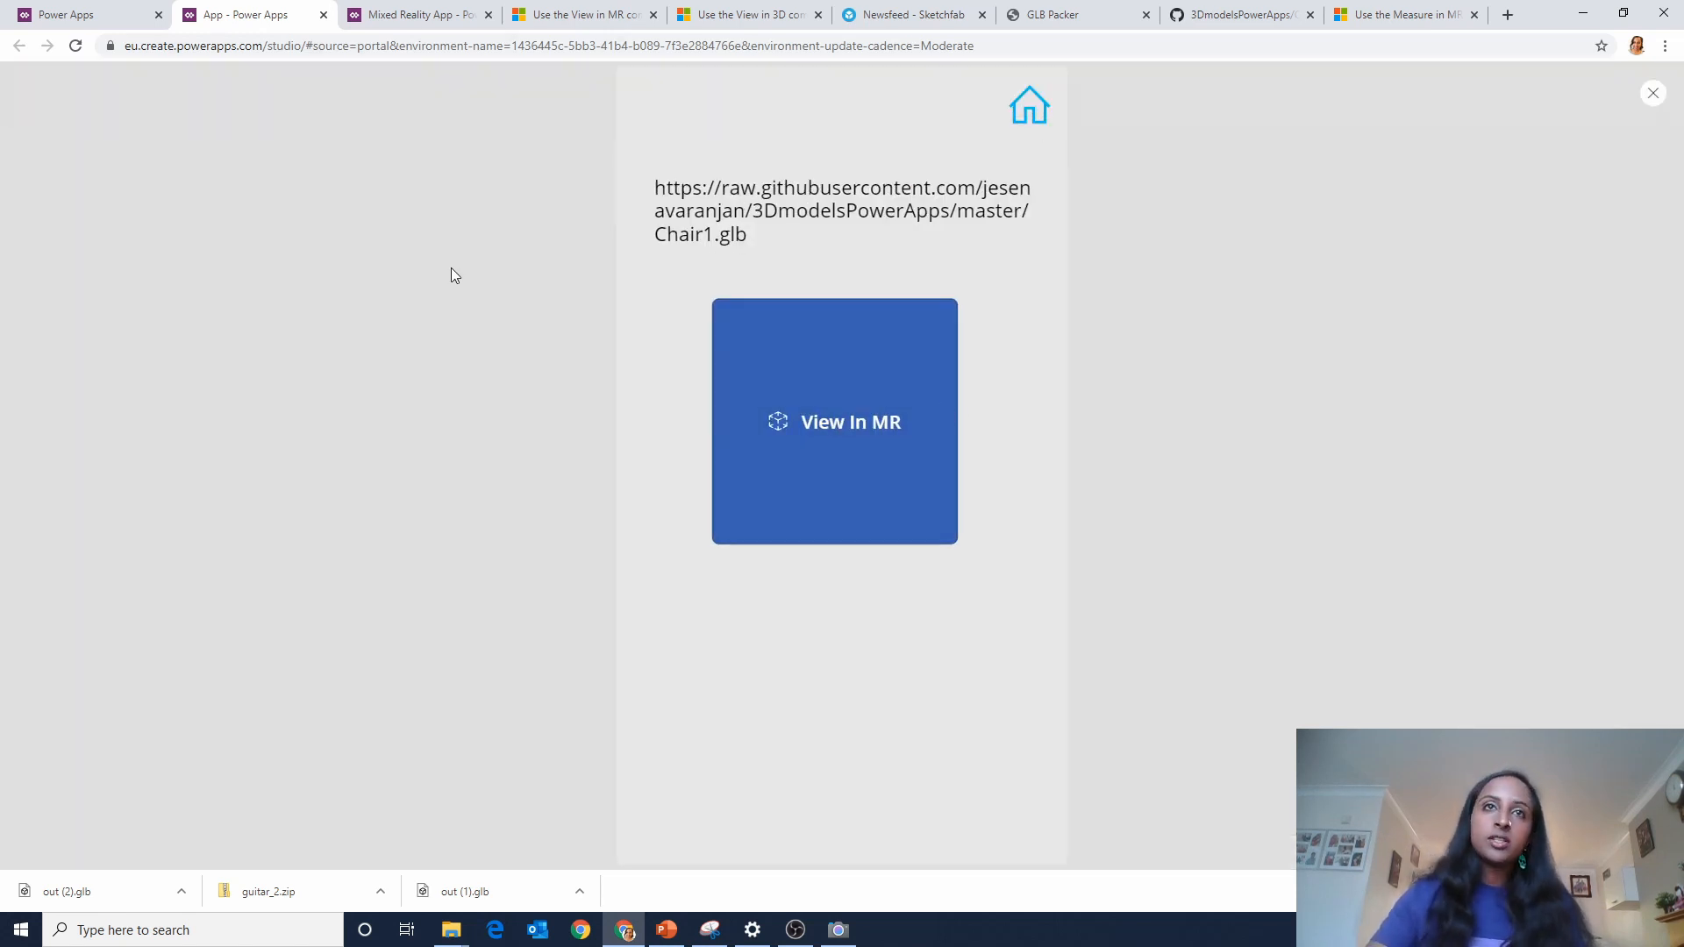
{"action": "left_click", "coordinate": [896, 361]}
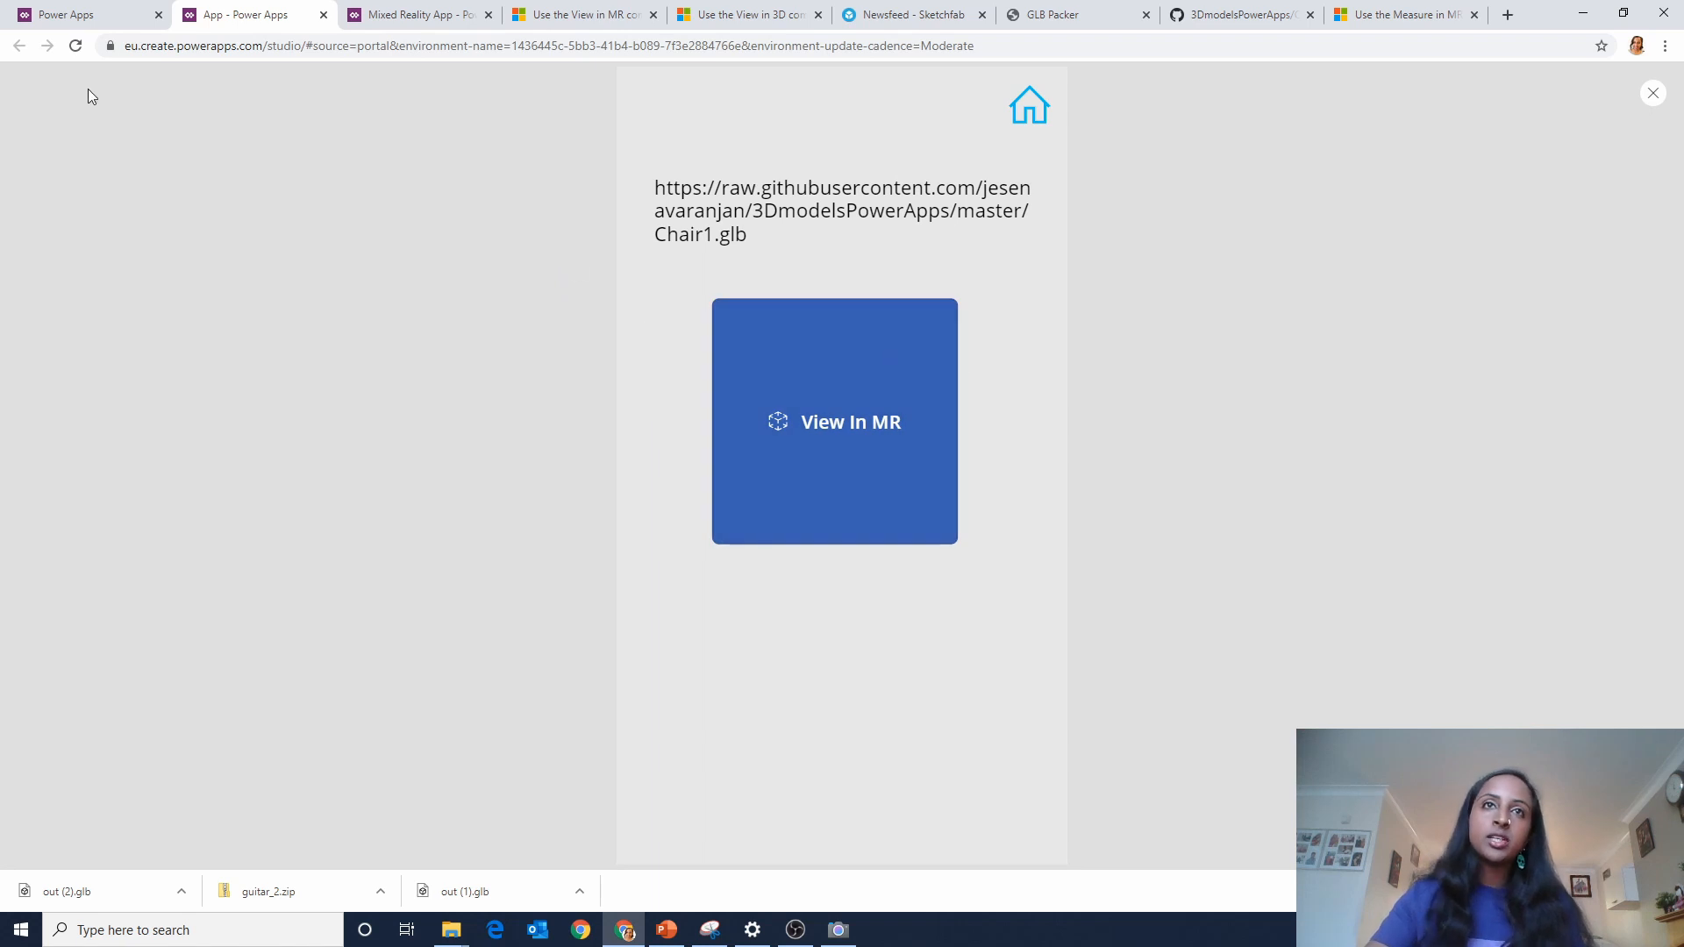
{"action": "left_click", "coordinate": [1653, 93]}
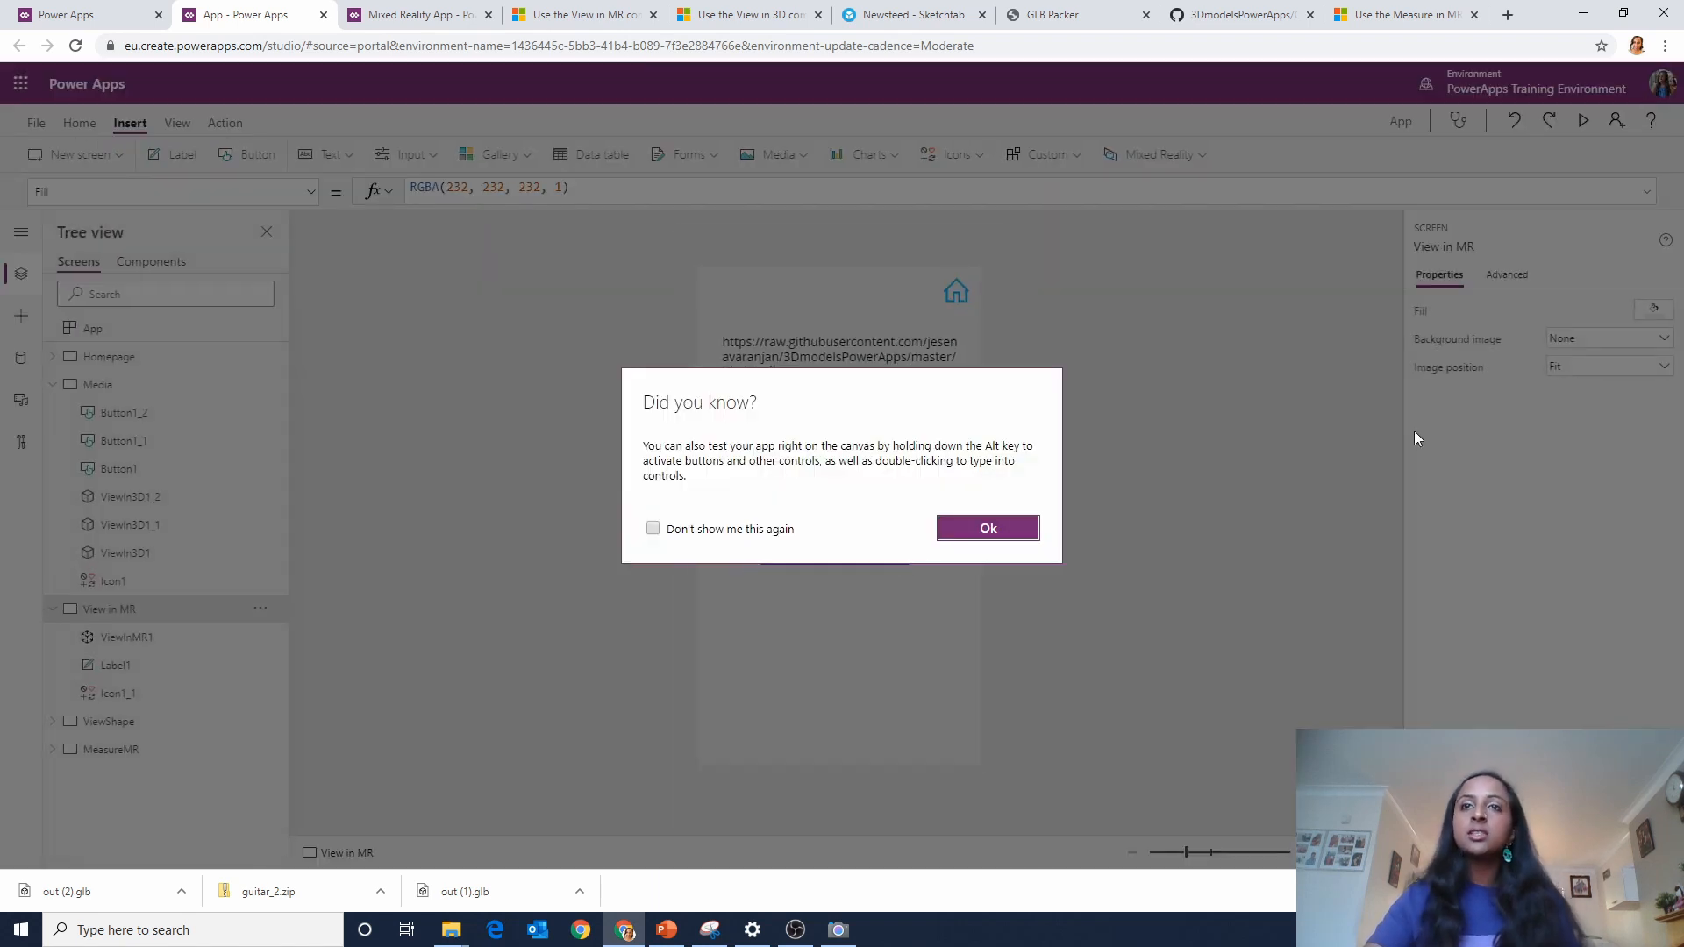
{"action": "left_click", "coordinate": [1035, 529]}
Insert an image control and place it beneath the View In MR button.
{"action": "left_click", "coordinate": [778, 154]}
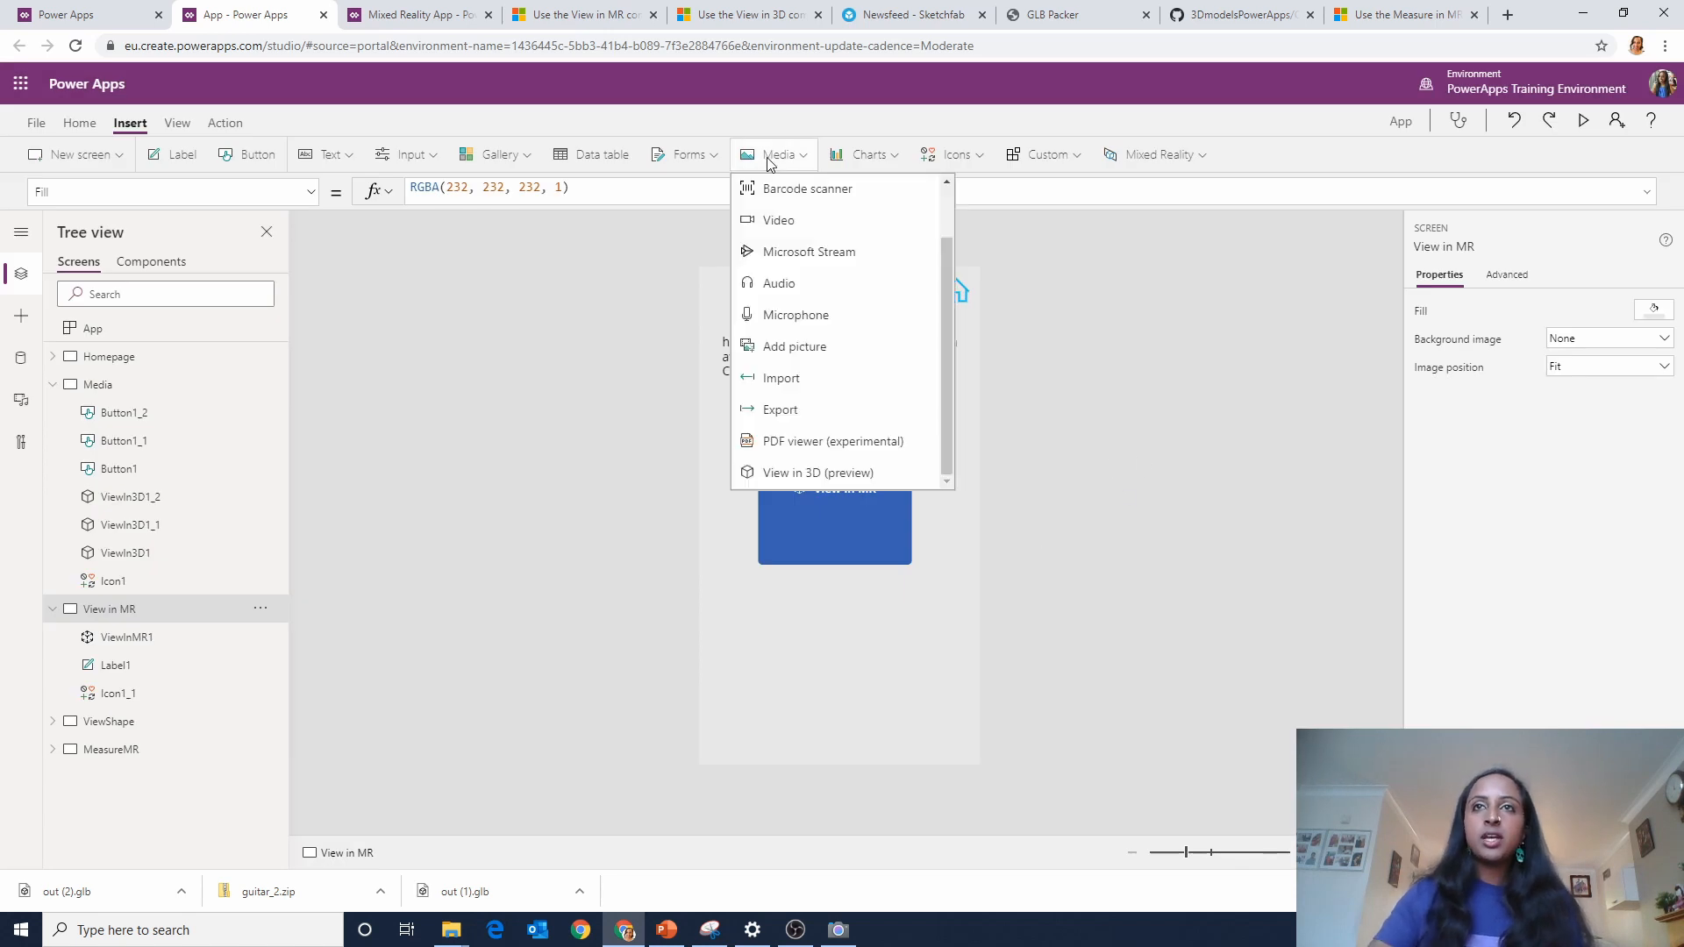
{"action": "scroll", "coordinate": [952, 281], "scroll_direction": "up", "scroll_amount": 2}
{"action": "left_click", "coordinate": [789, 187]}
{"action": "left_click_drag", "start_coordinate": [808, 365], "coordinate": [852, 682]}
Copy the View in MR control's name and set the new image's Image formula to ViewInMR1.Photos.
{"action": "left_click", "coordinate": [857, 459]}
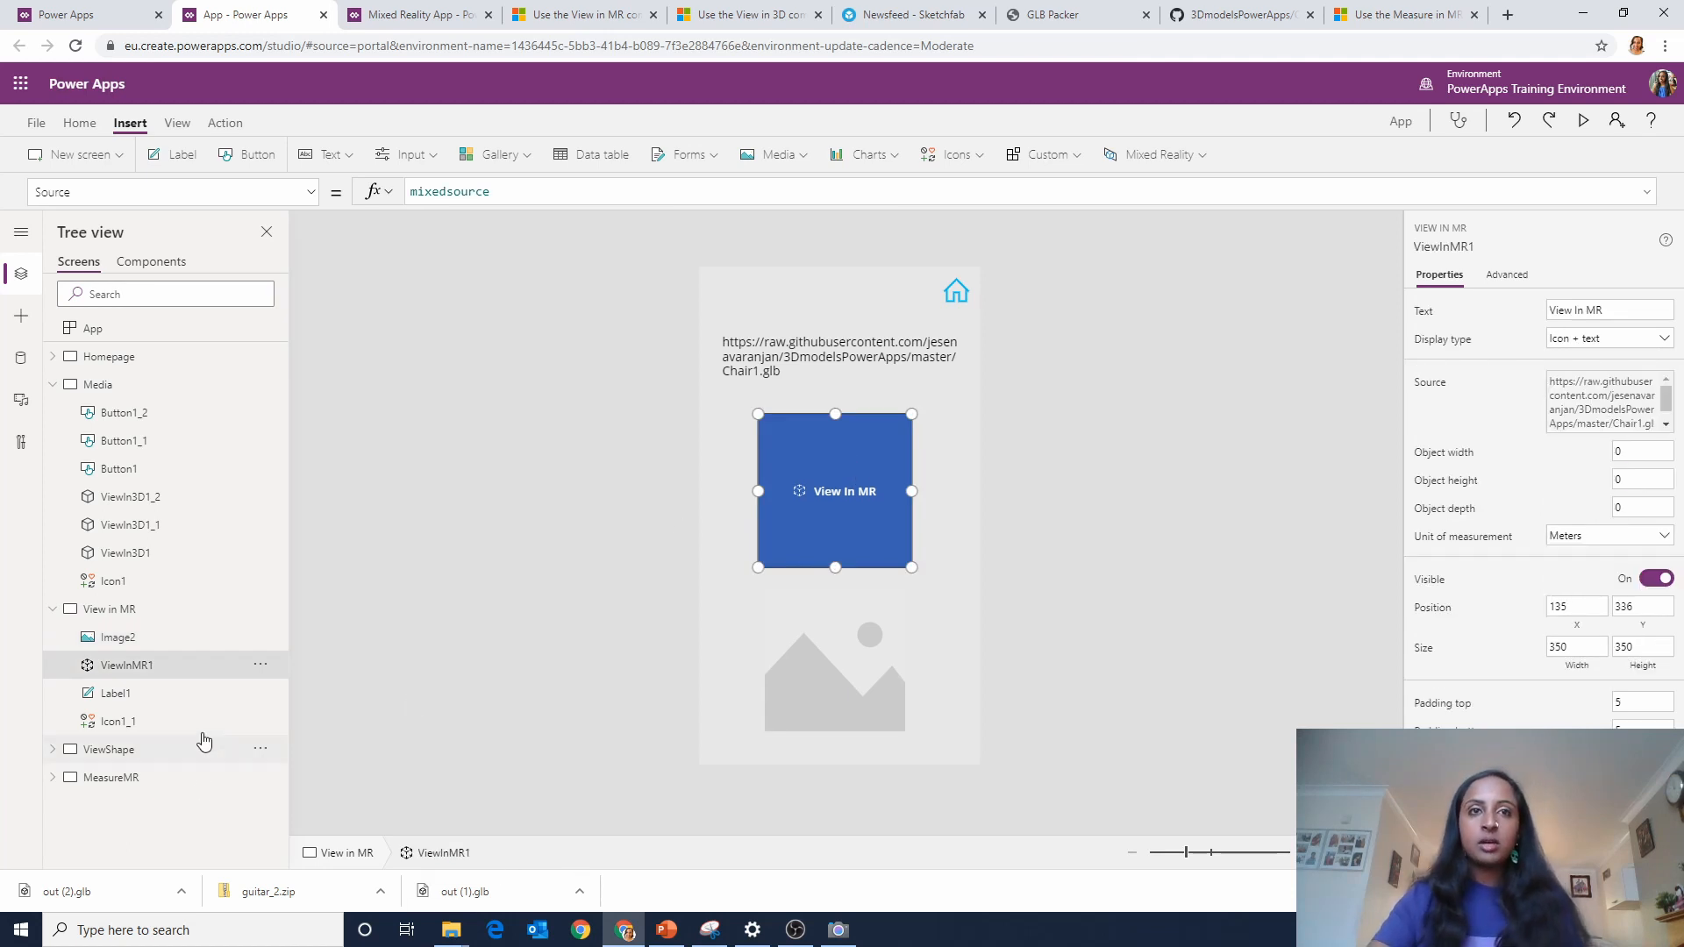
{"action": "double_click", "coordinate": [195, 667]}
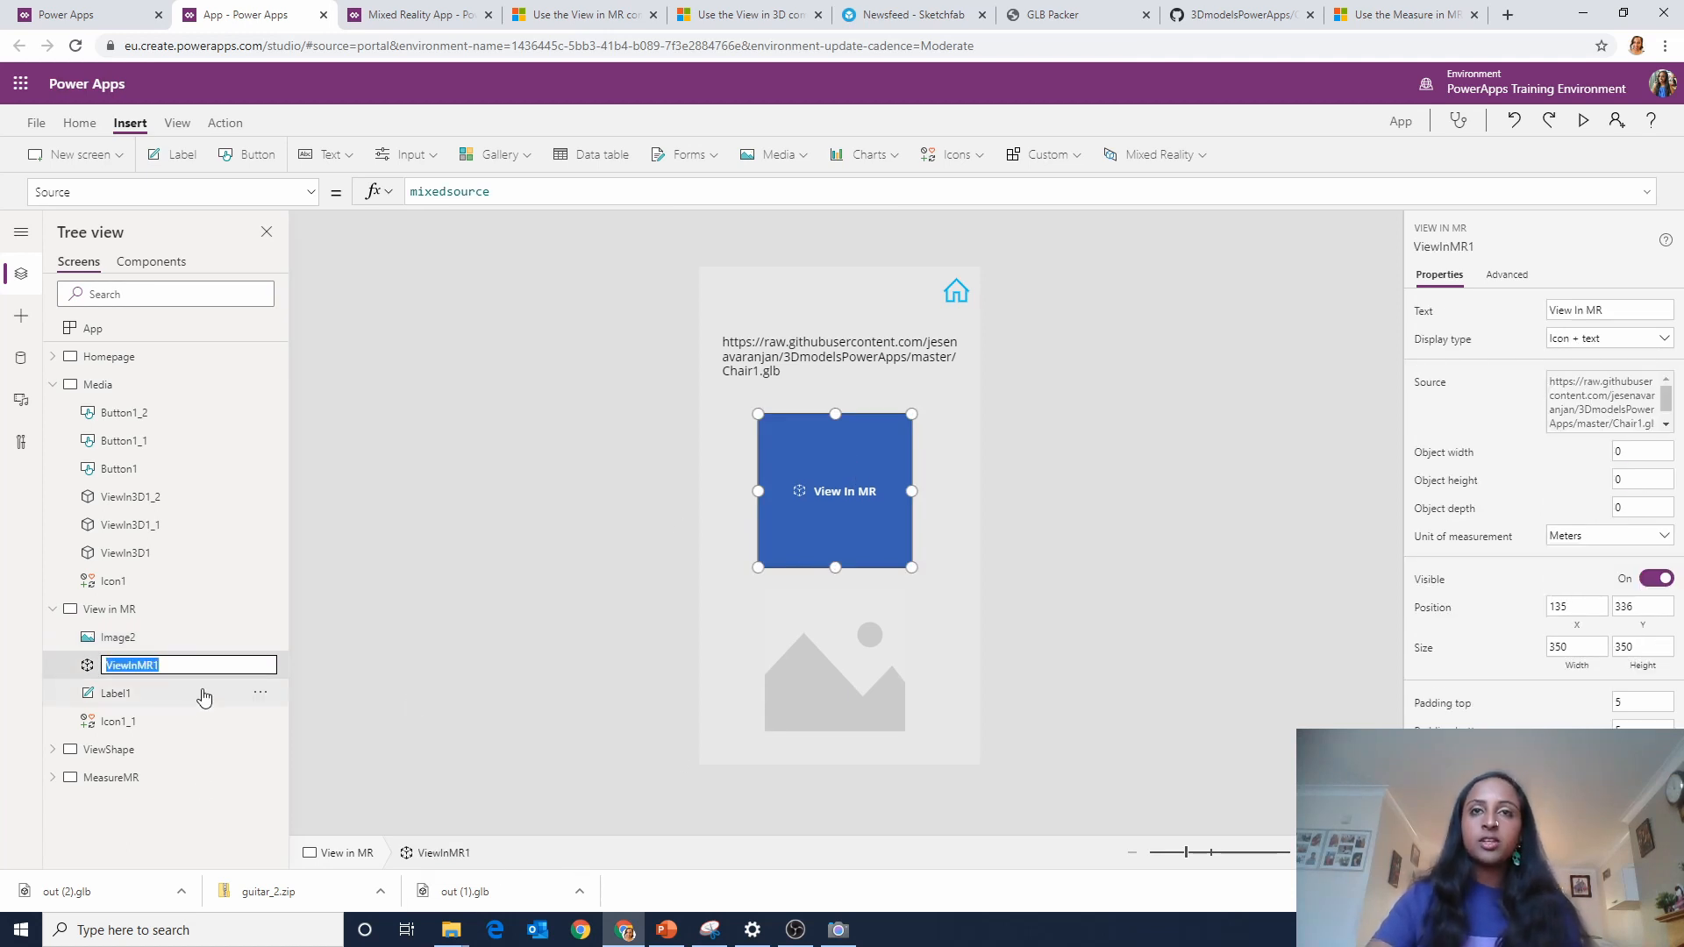
{"action": "left_click", "coordinate": [814, 721]}
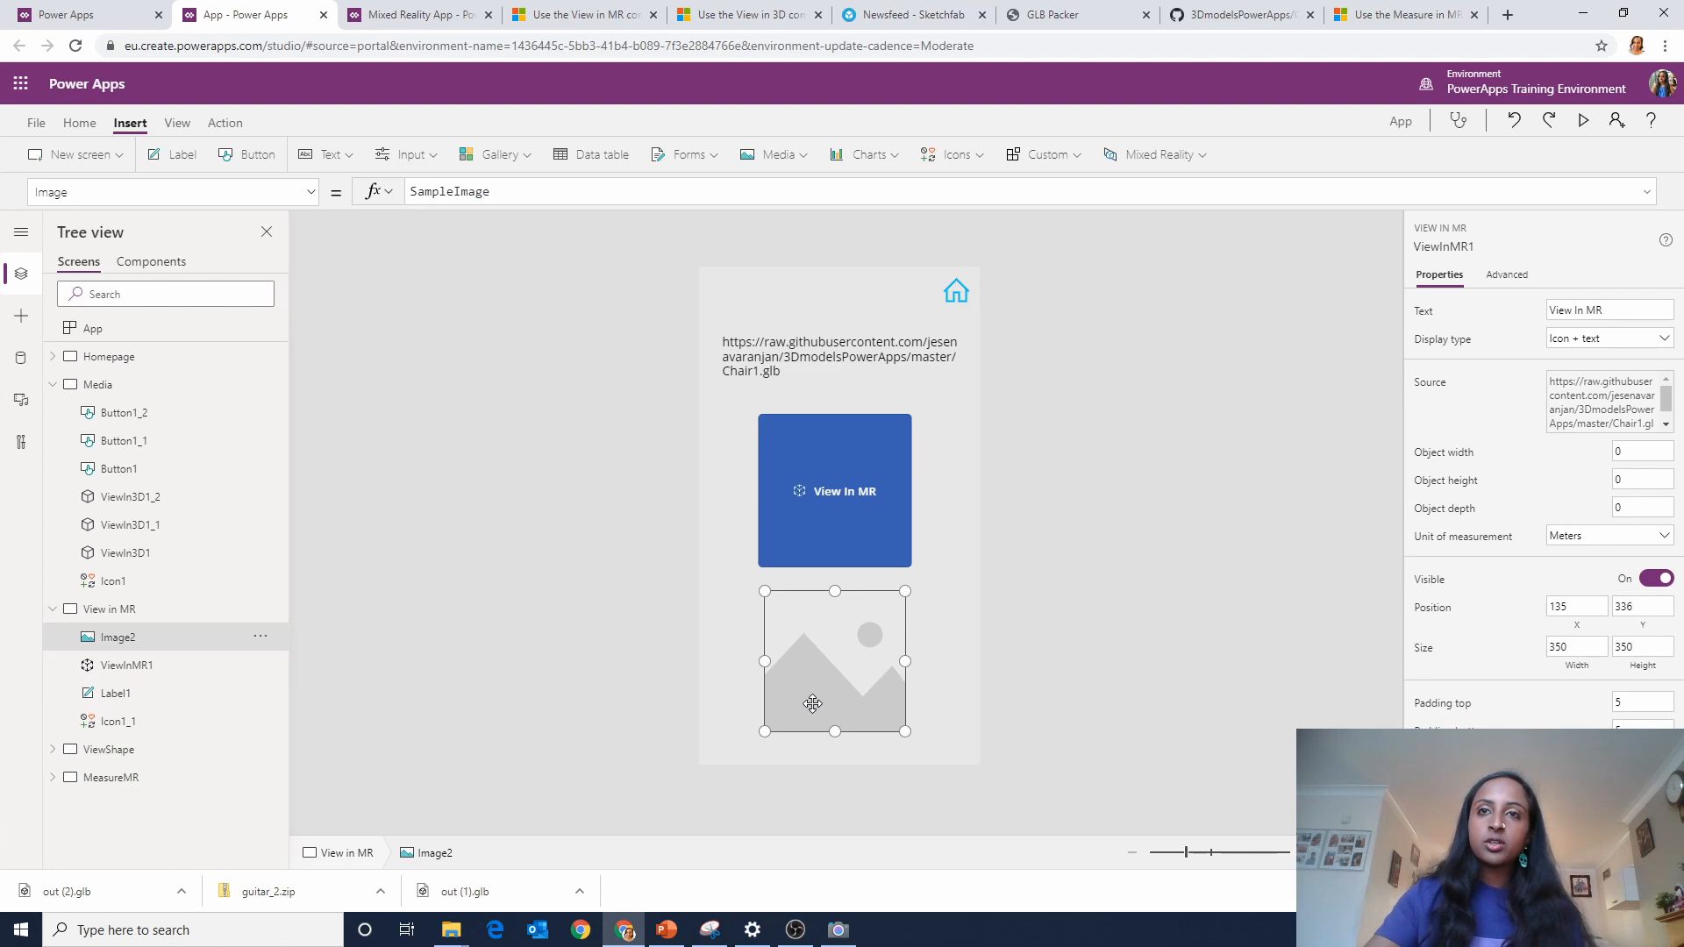
{"action": "double_click", "coordinate": [449, 191]}
{"action": "type", "text": "ViewInMR1."}
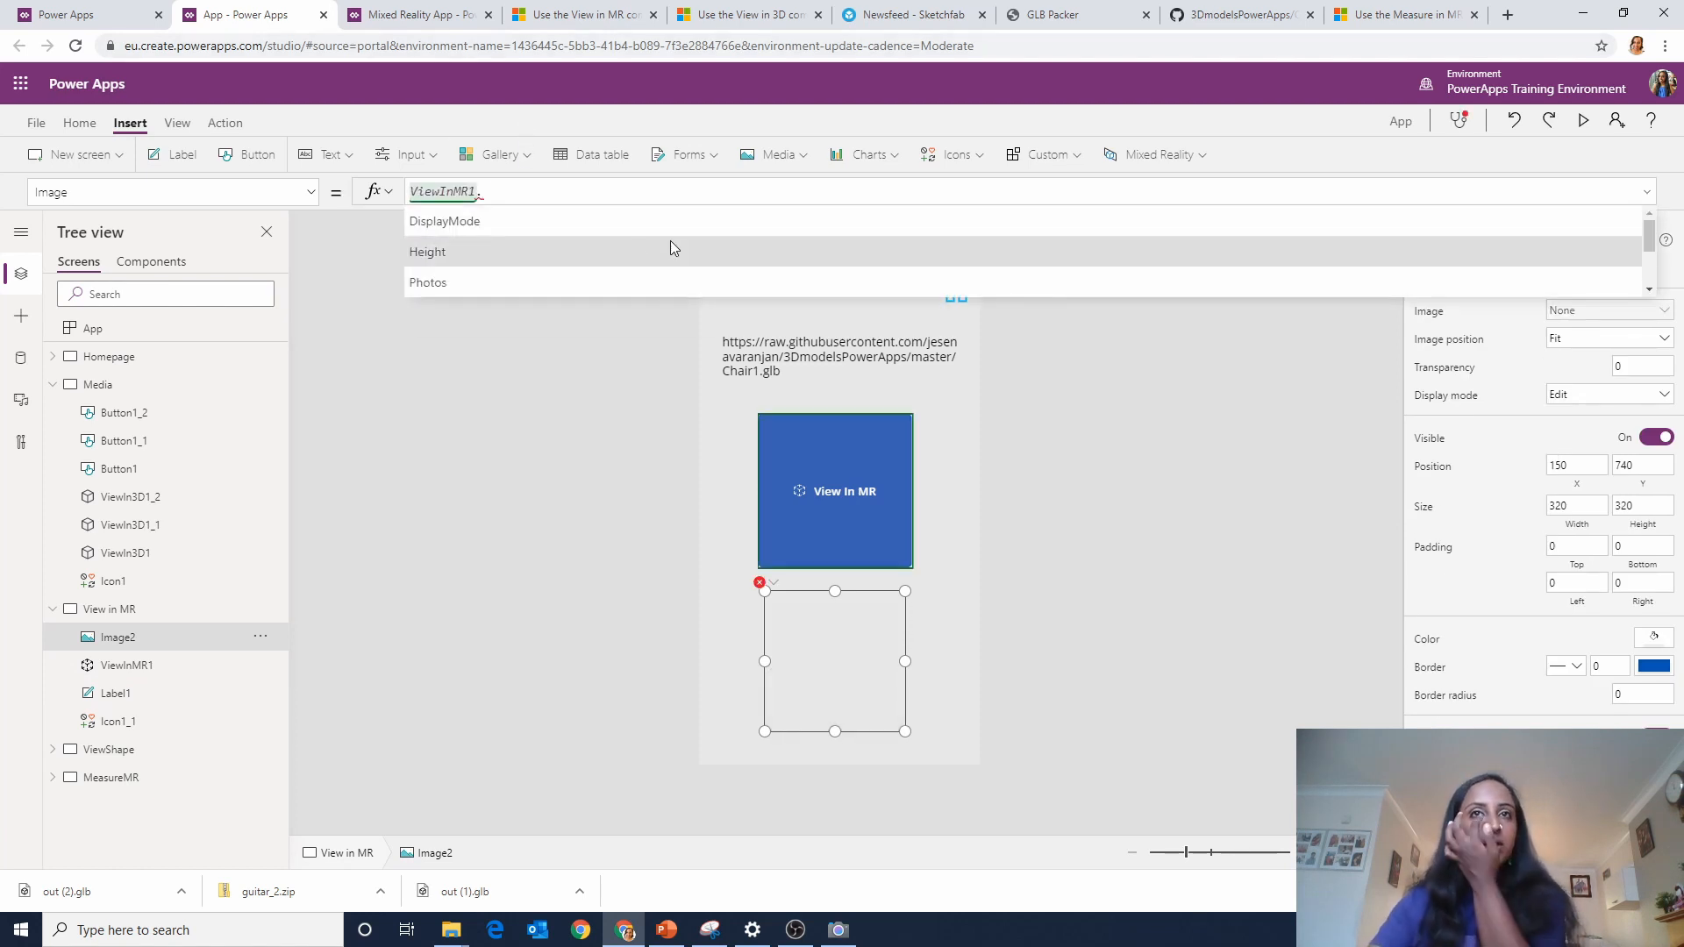
{"action": "left_click", "coordinate": [602, 277]}
Extend the image's formula to First(ViewInMR1.Photos).ImageURI.
{"action": "left_click", "coordinate": [446, 187]}
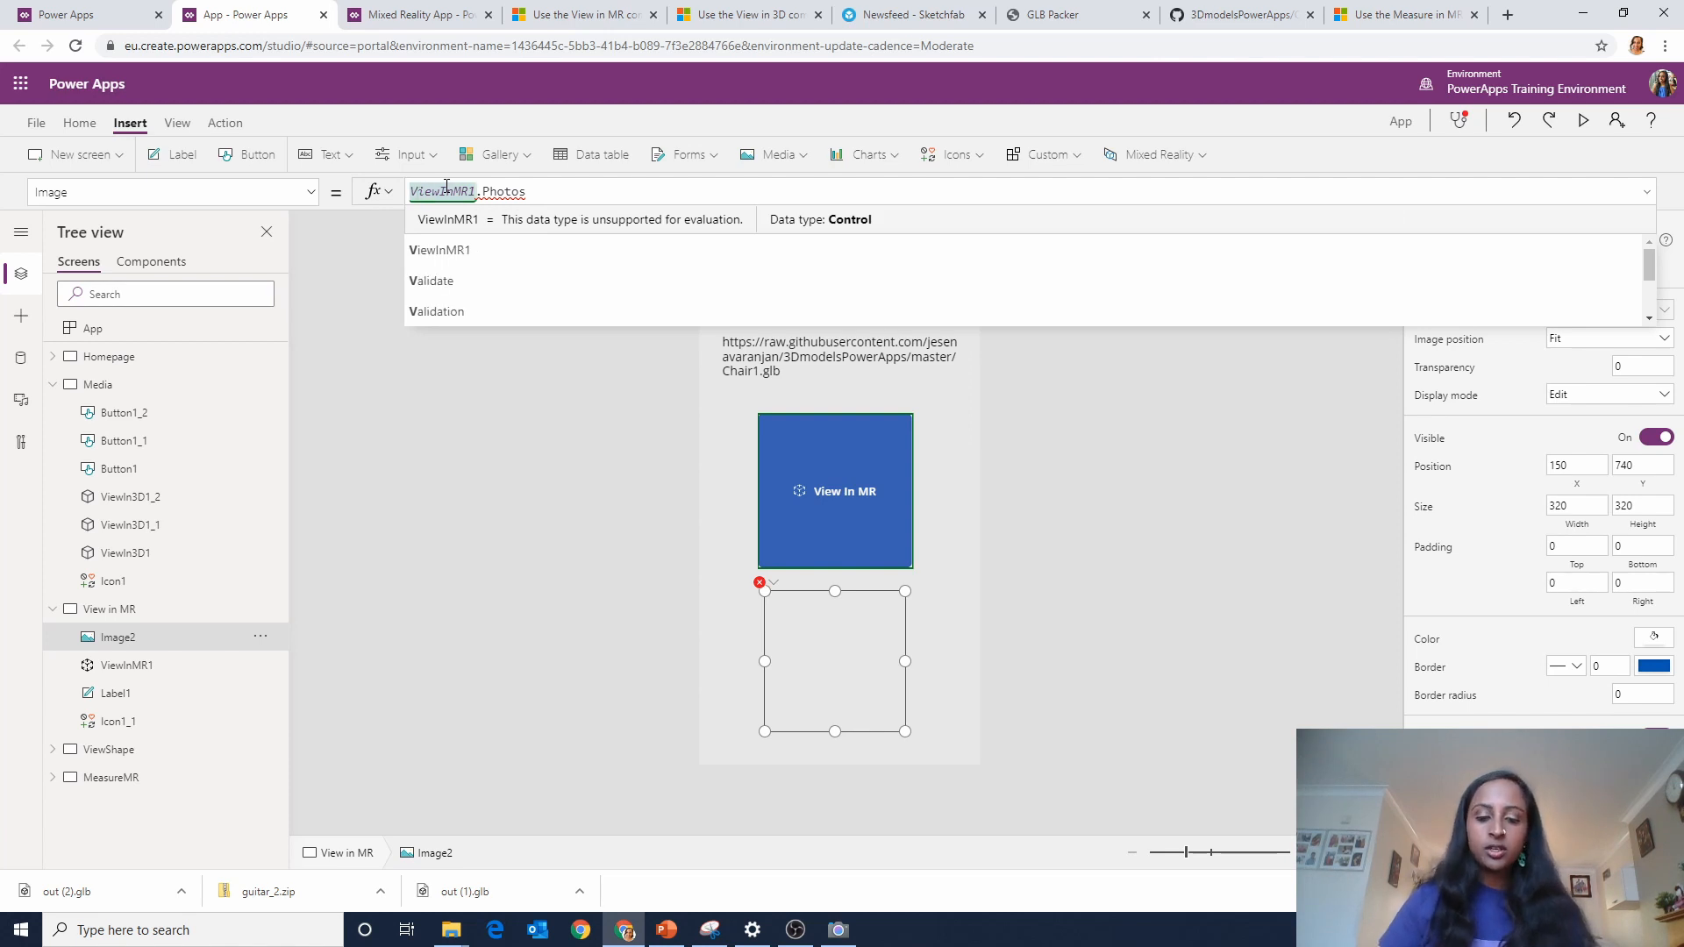
{"action": "type", "text": "First"}
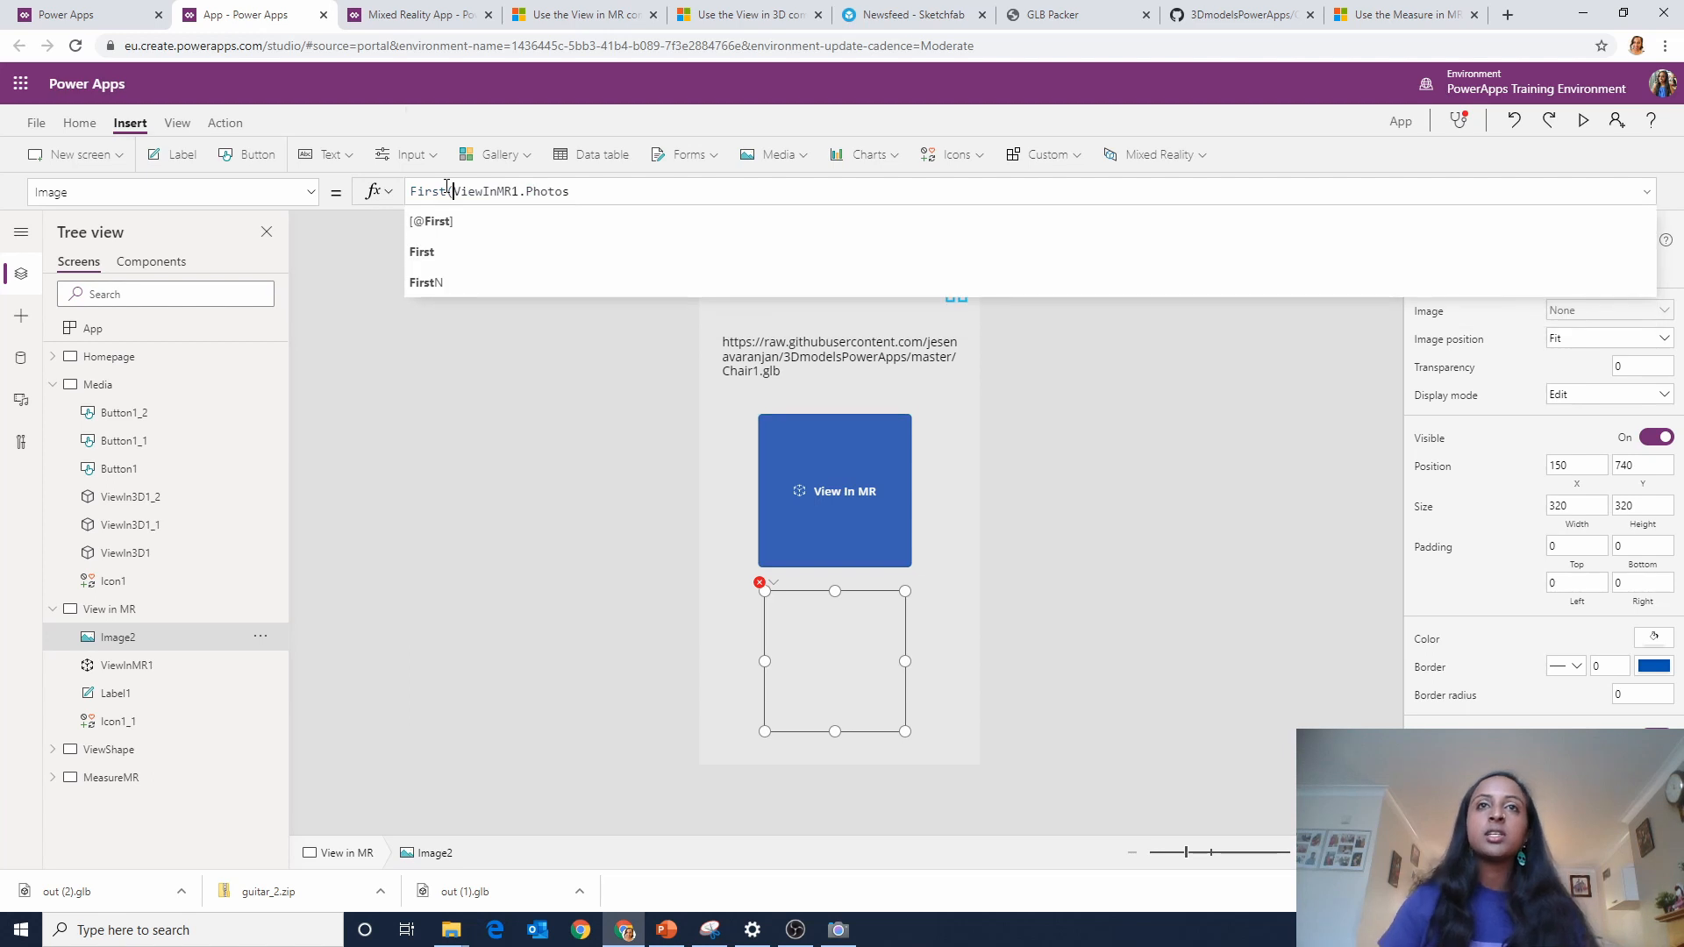
{"action": "type", "text": "("}
{"action": "left_click", "coordinate": [617, 187]}
{"action": "type", "text": ")."}
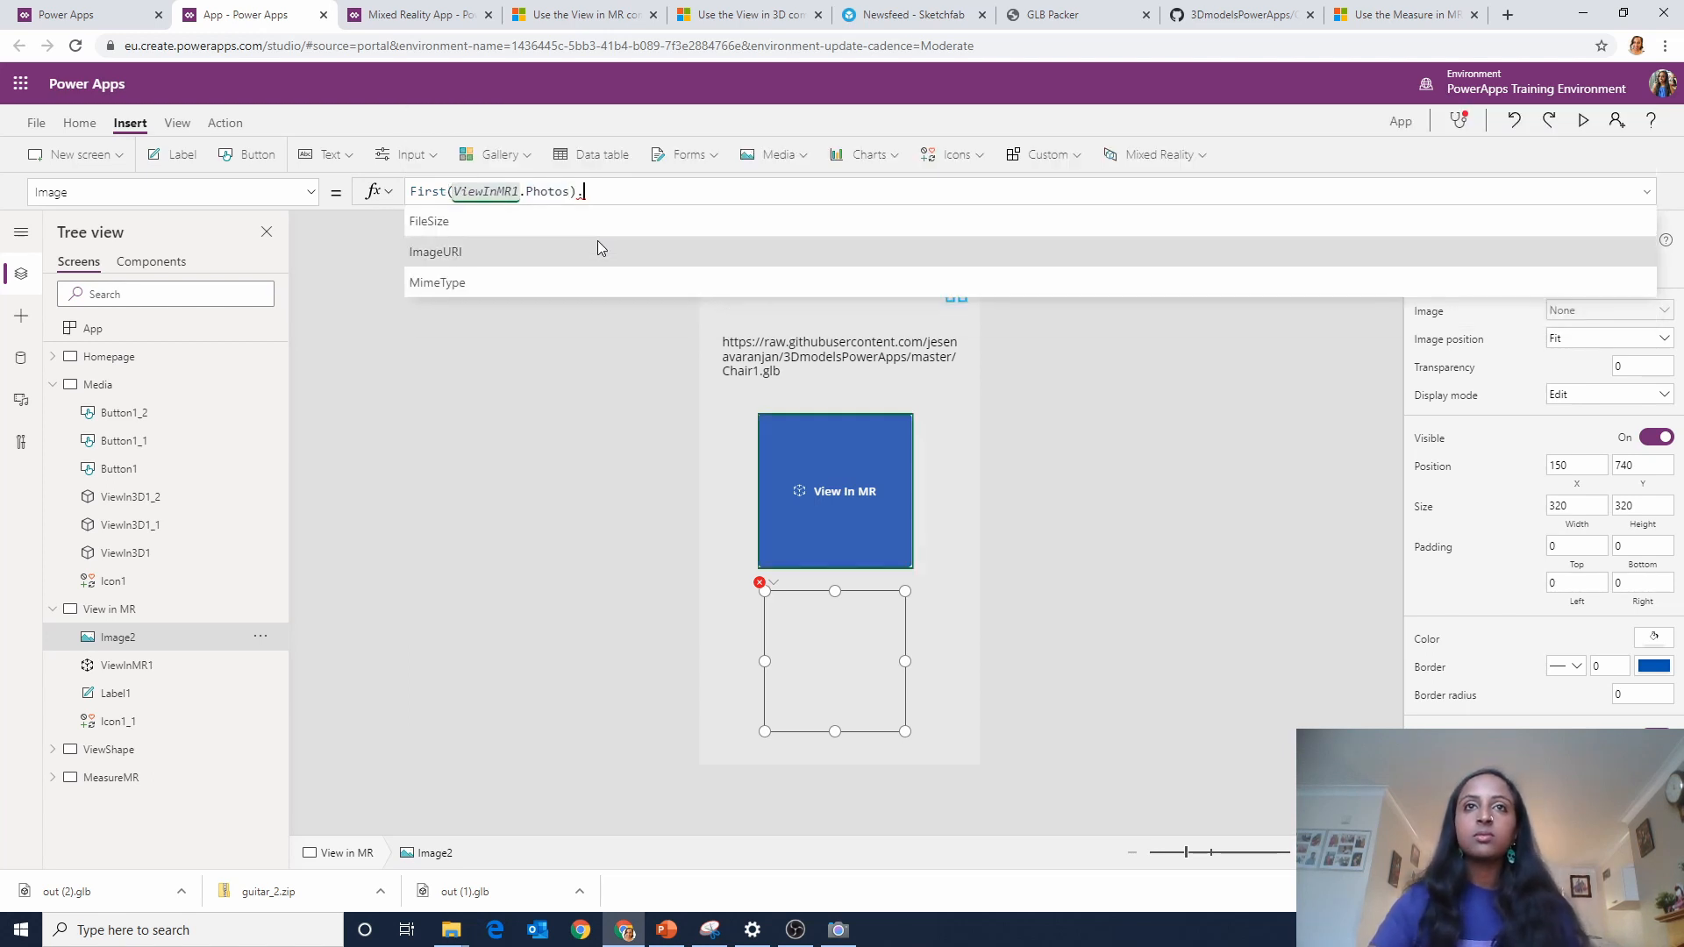
{"action": "left_click", "coordinate": [598, 244]}
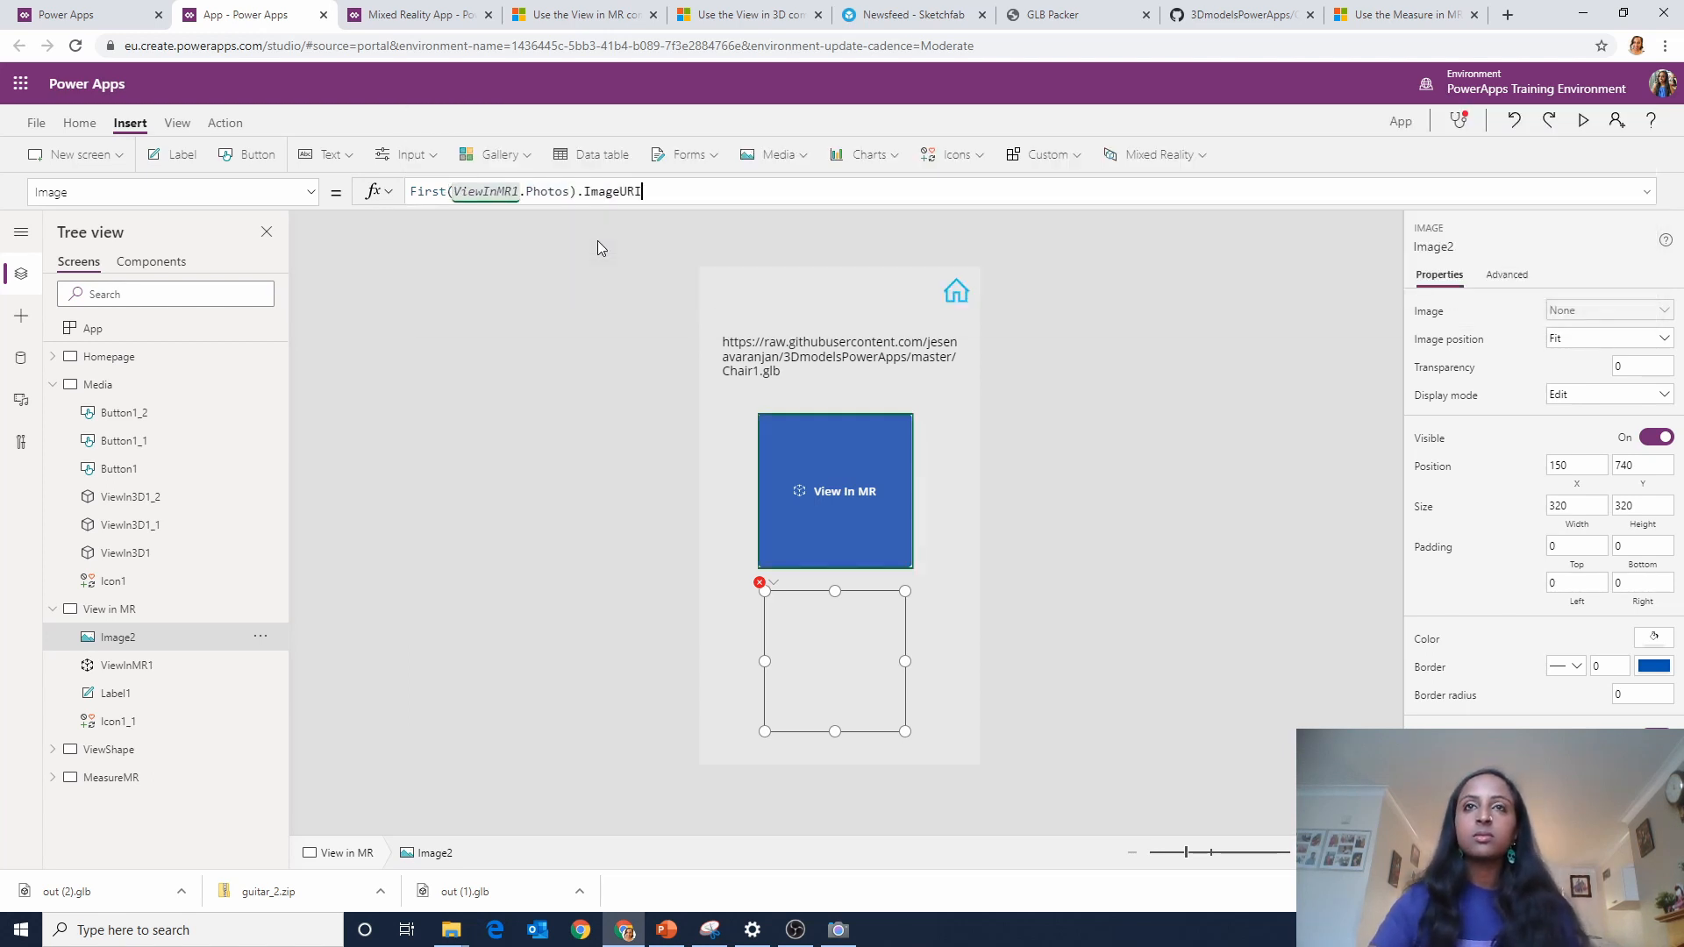
{"action": "left_click", "coordinate": [988, 591]}
Give the image control a border of thickness 1 in the dark blue theme color RGBA(0, 51, 102, 1).
{"action": "left_click", "coordinate": [797, 624]}
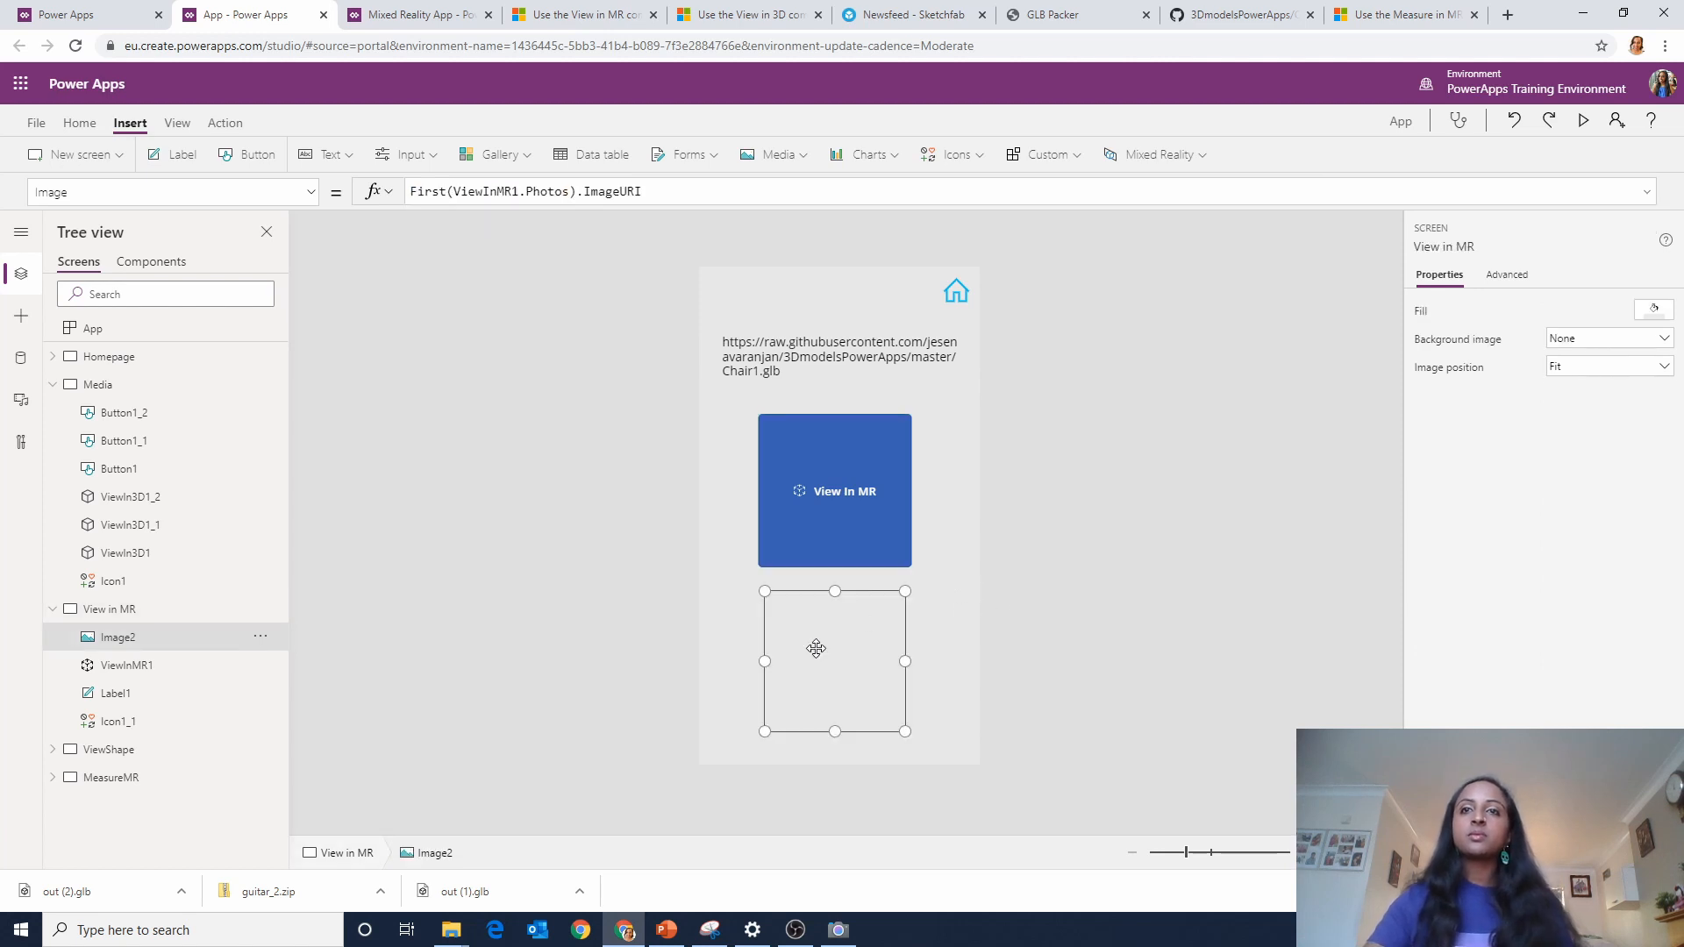
{"action": "left_click", "coordinate": [80, 122]}
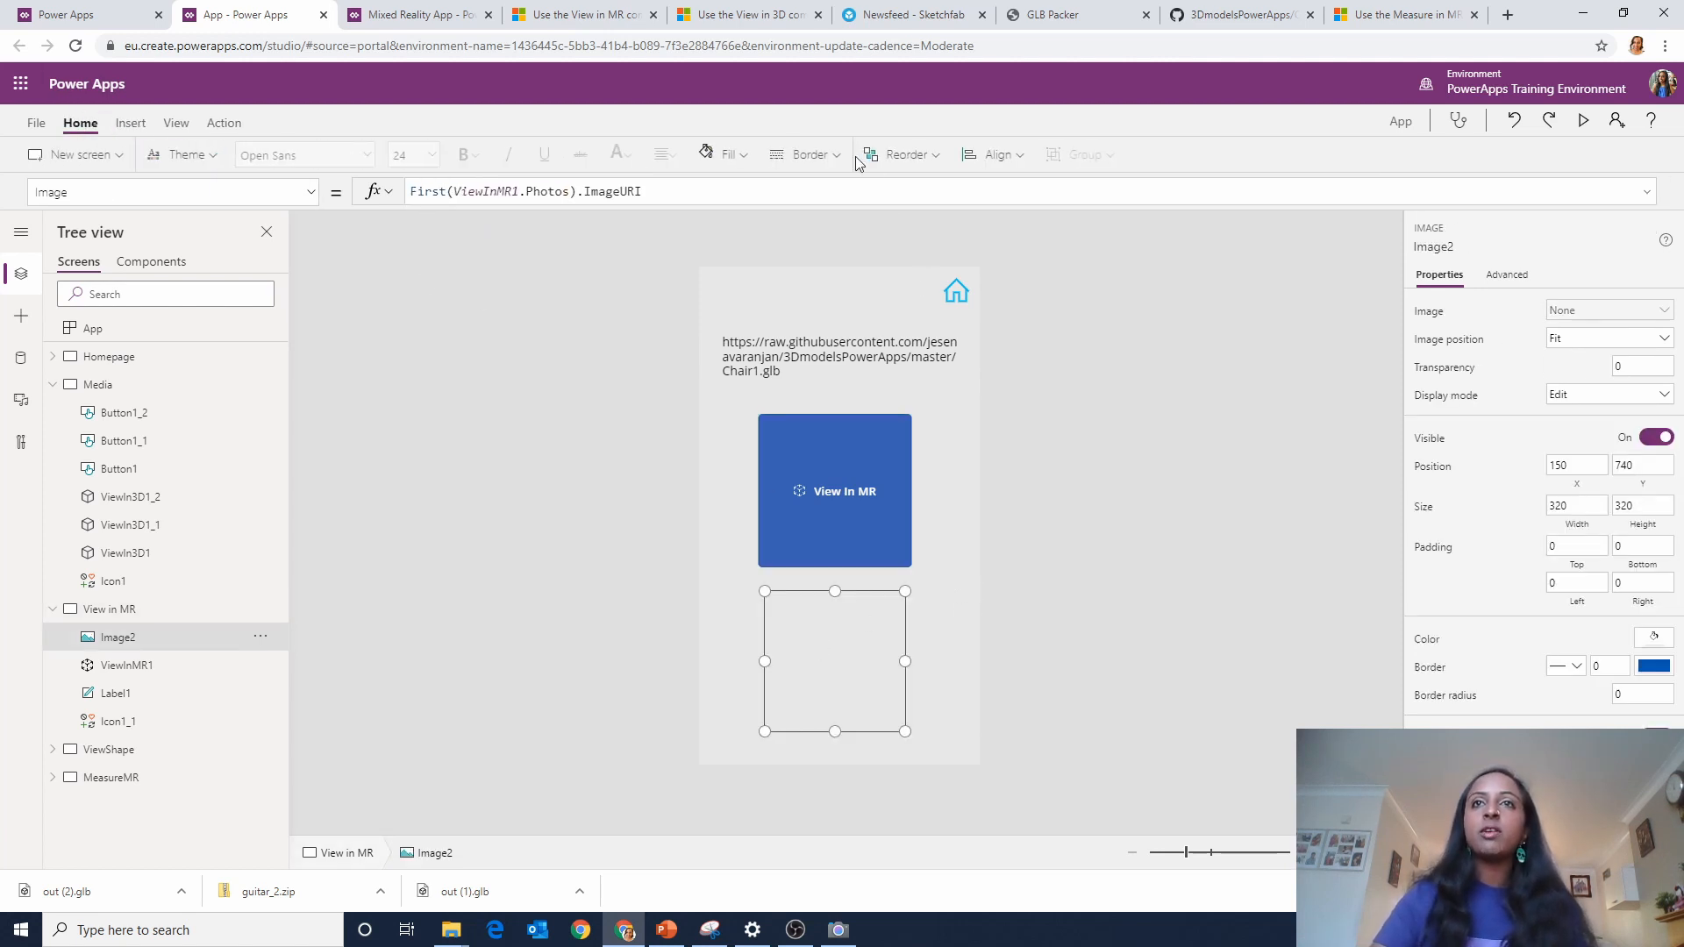
{"action": "left_click", "coordinate": [829, 156]}
{"action": "left_click", "coordinate": [959, 255]}
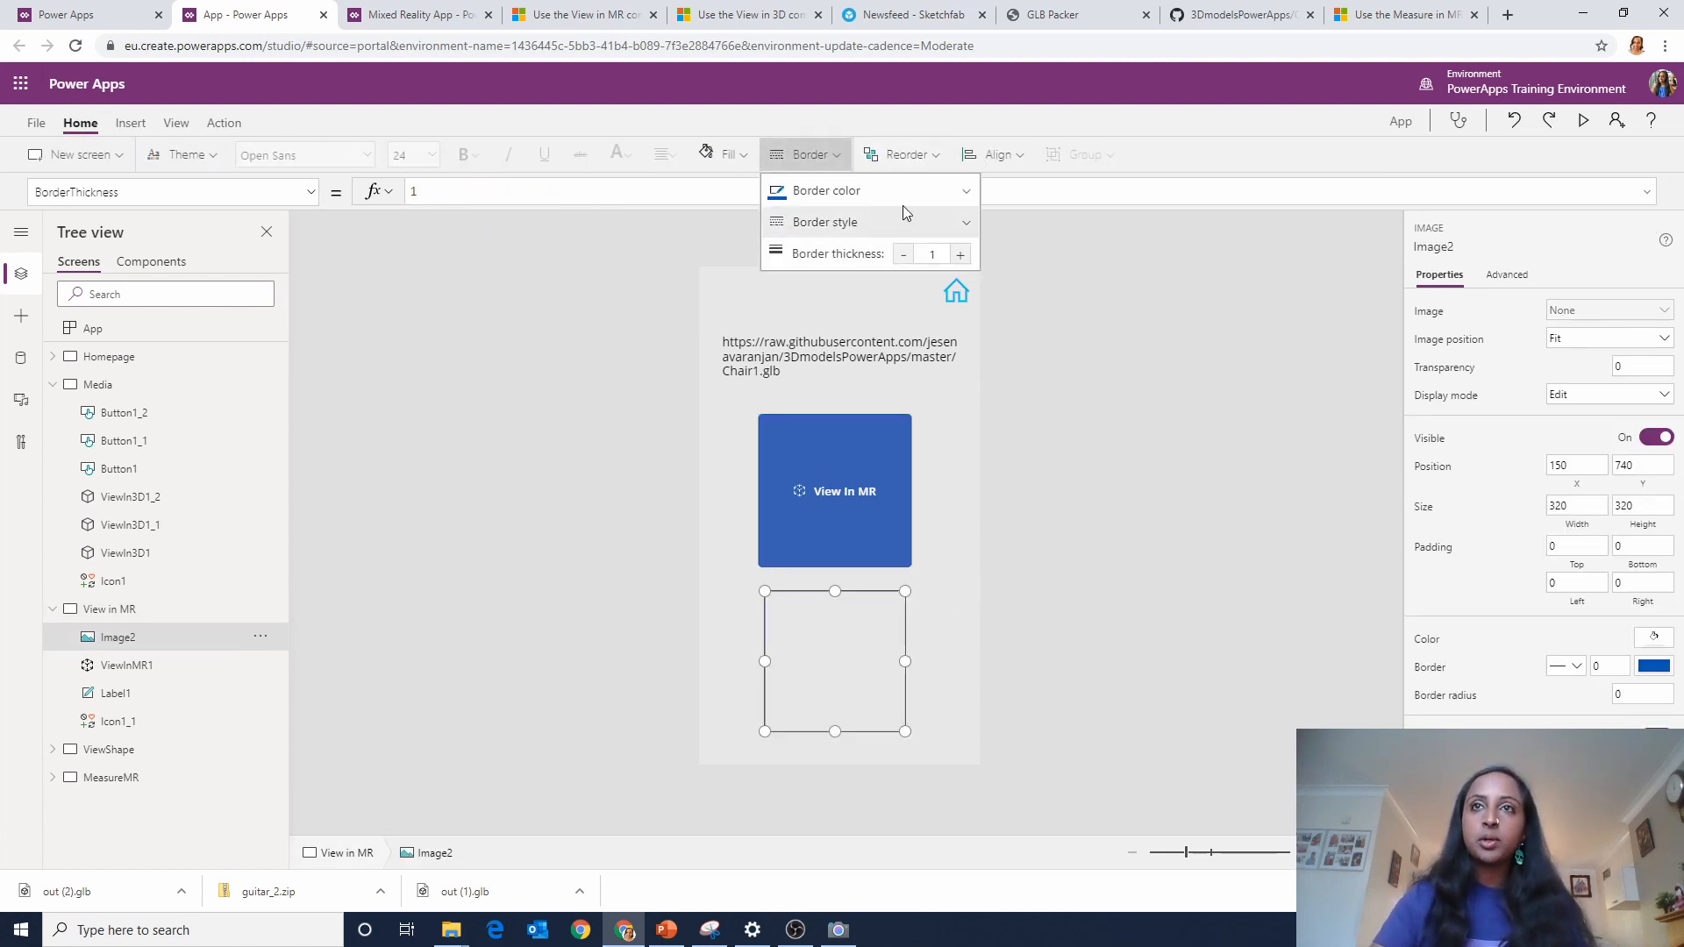
{"action": "left_click", "coordinate": [898, 192]}
{"action": "left_click", "coordinate": [810, 246]}
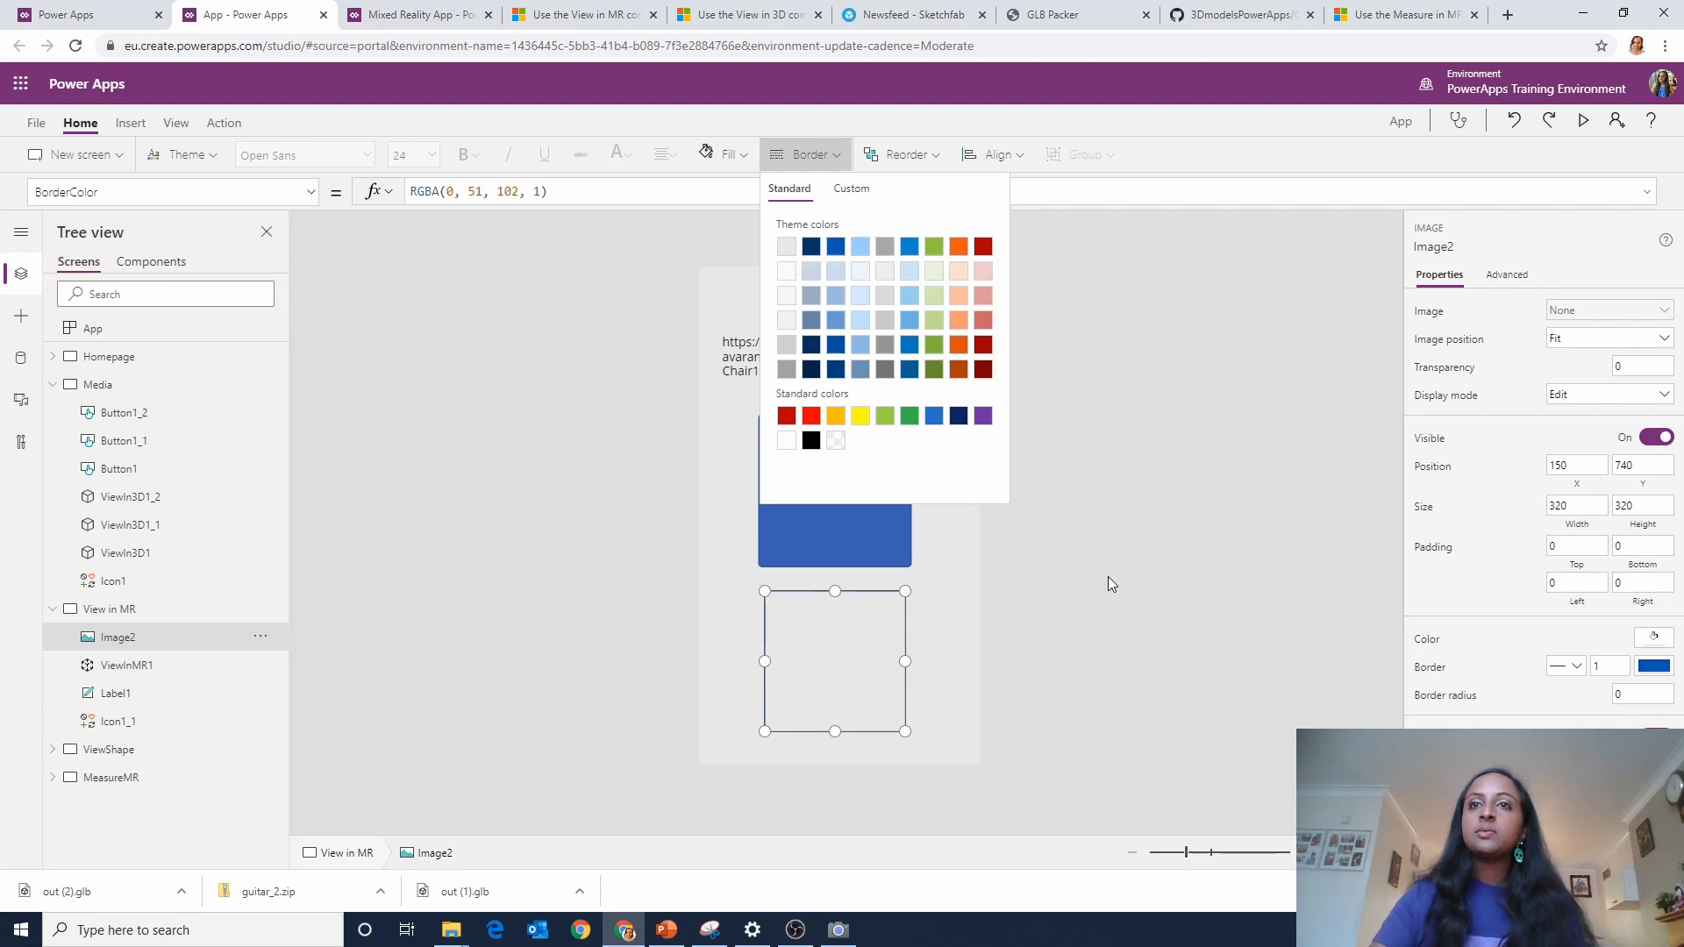
{"action": "left_click", "coordinate": [1105, 588]}
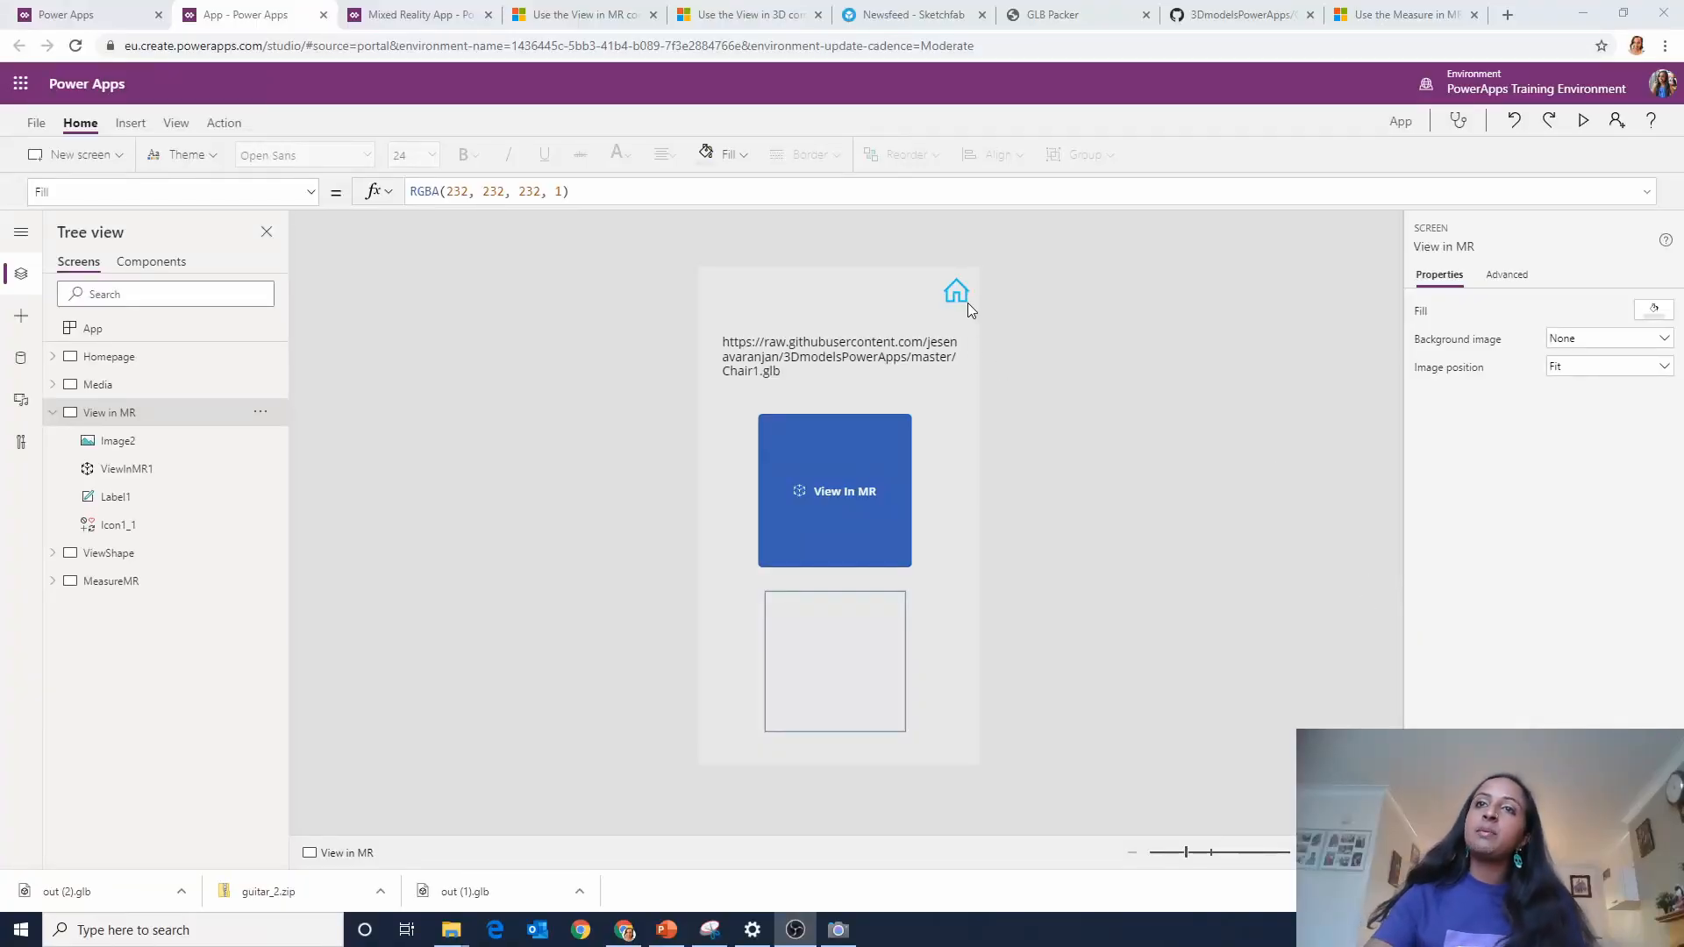
Return to the Homepage through the home icon and open the ViewShape screen with the View Shape in Mixed Reality button.
{"action": "left_click", "coordinate": [967, 304]}
{"action": "left_click", "coordinate": [966, 304], "text": "alt"}
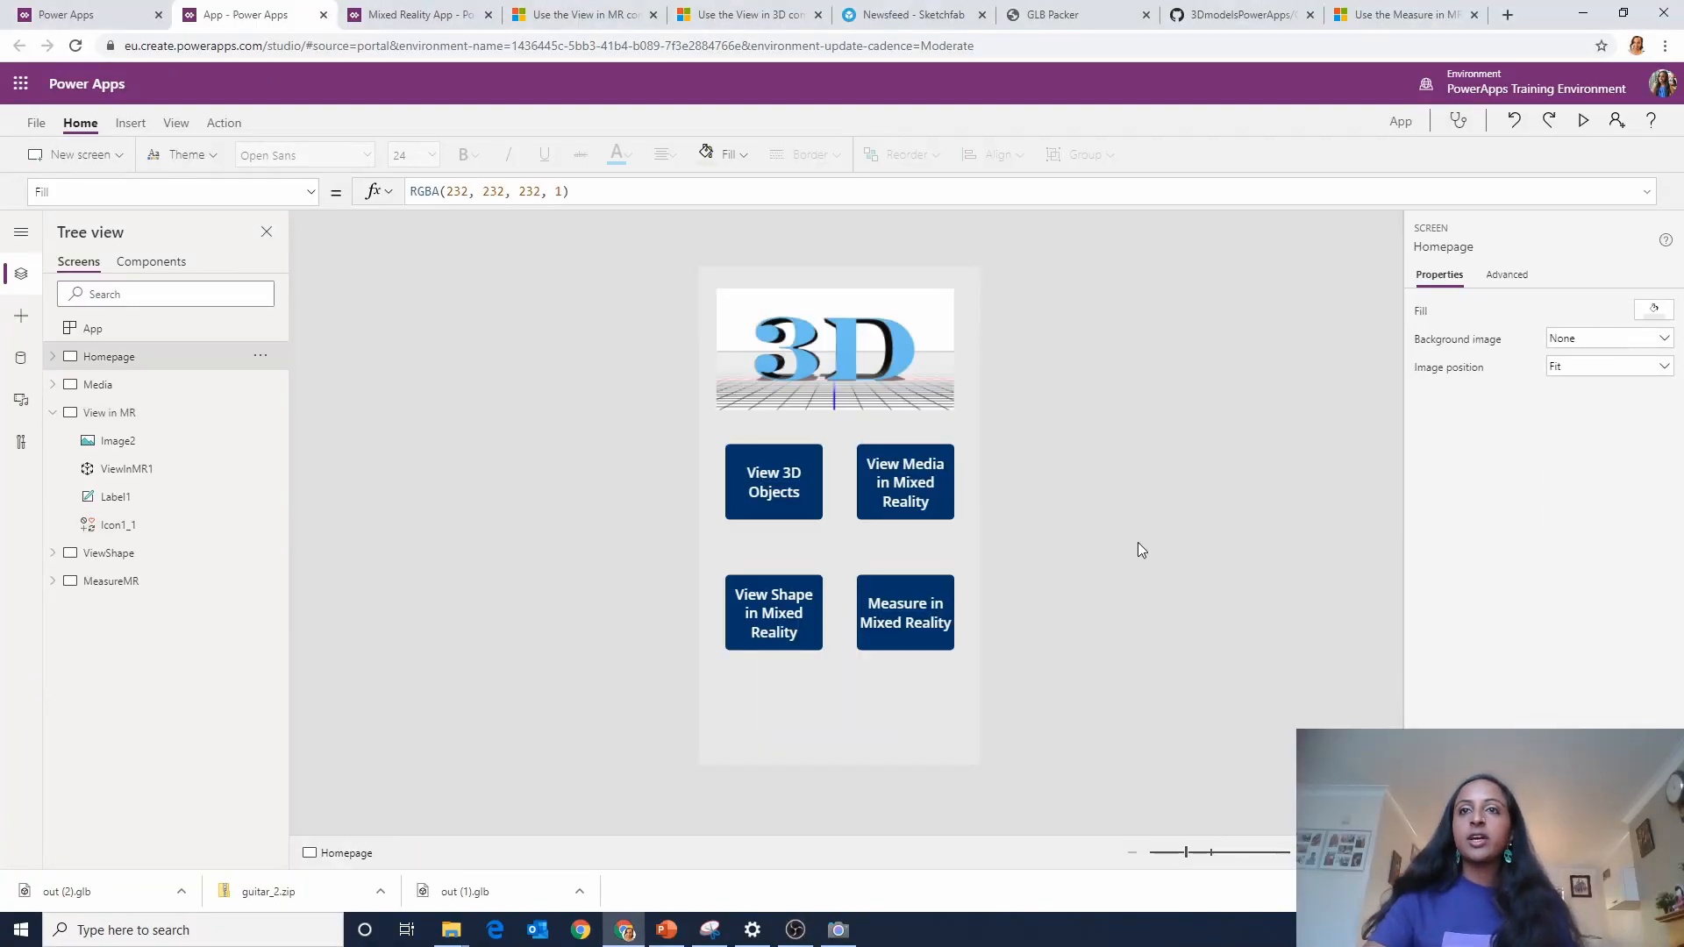
{"action": "left_click", "coordinate": [773, 626], "text": "alt"}
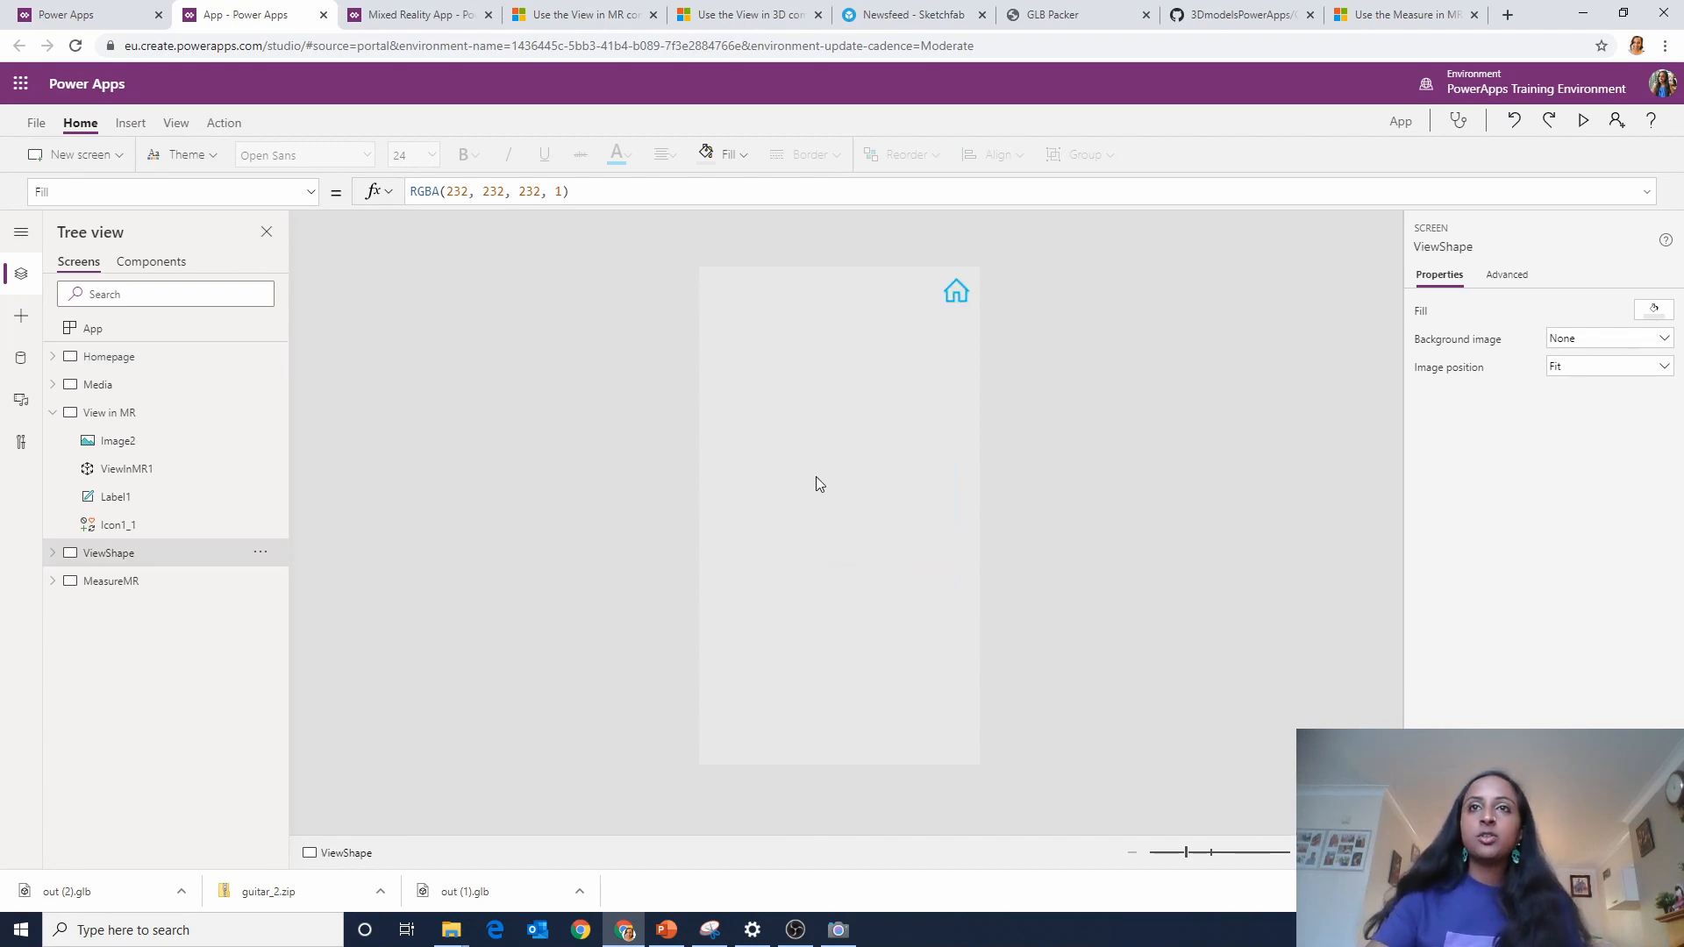
Insert a View shape in MR control on the ViewShape screen, size it about 424 by 456, and place it around X 111, Y 171.
{"action": "left_click", "coordinate": [130, 123]}
{"action": "left_click", "coordinate": [1167, 155]}
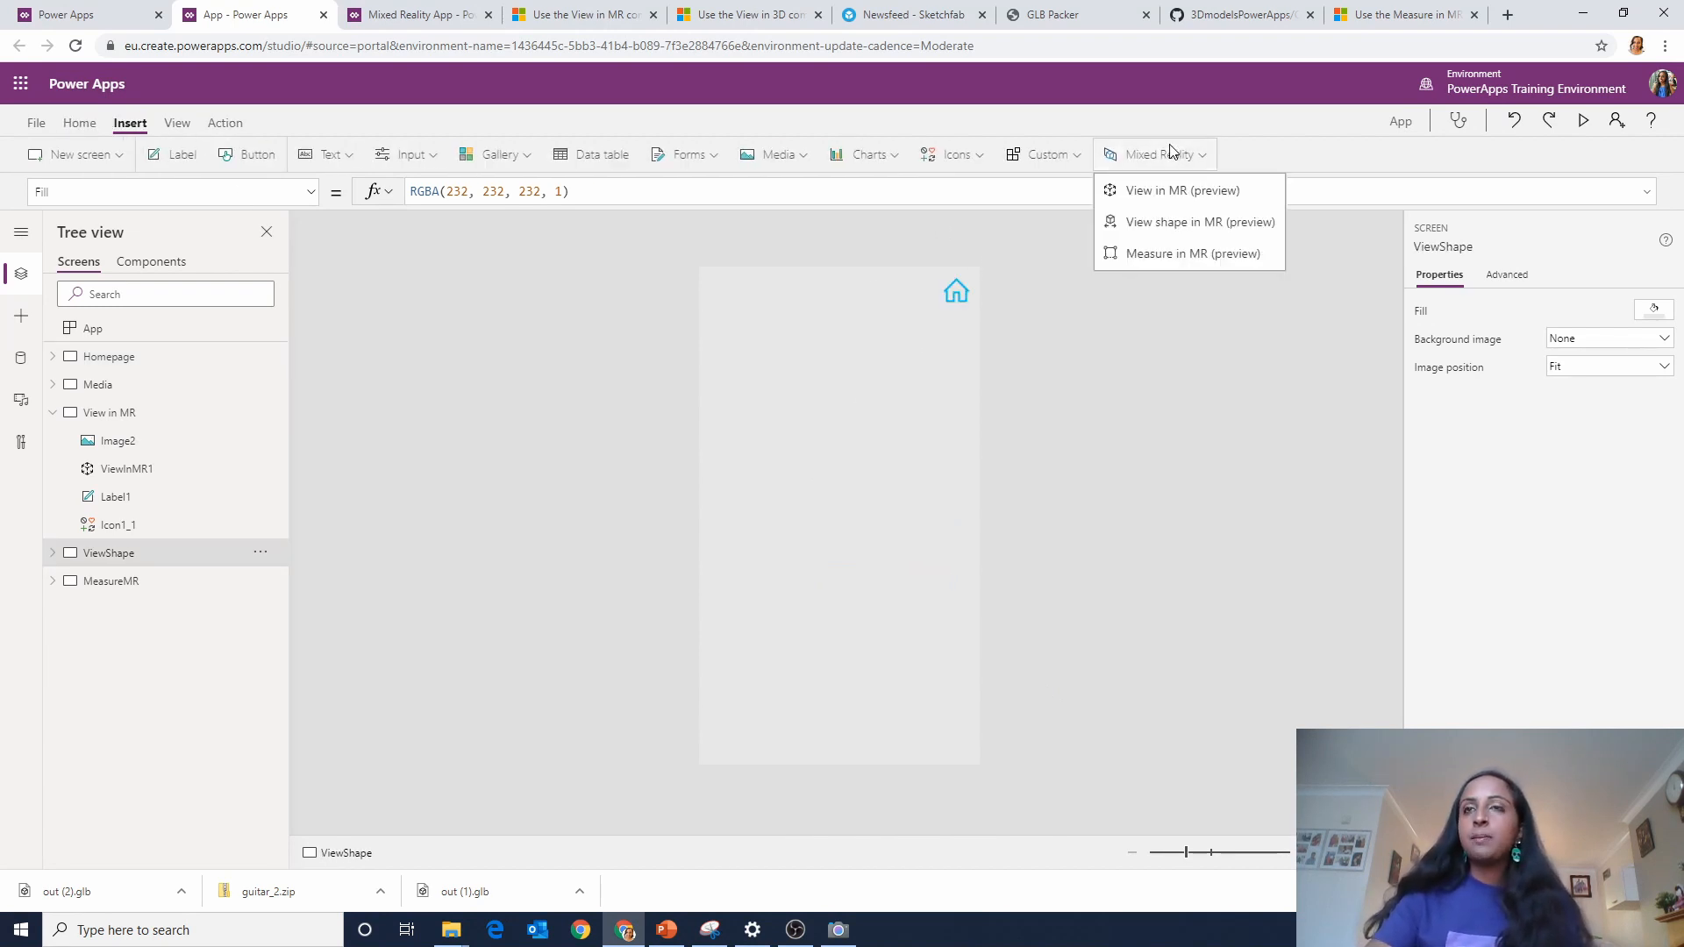
{"action": "left_click", "coordinate": [1193, 221]}
{"action": "left_click_drag", "start_coordinate": [831, 364], "coordinate": [851, 438]}
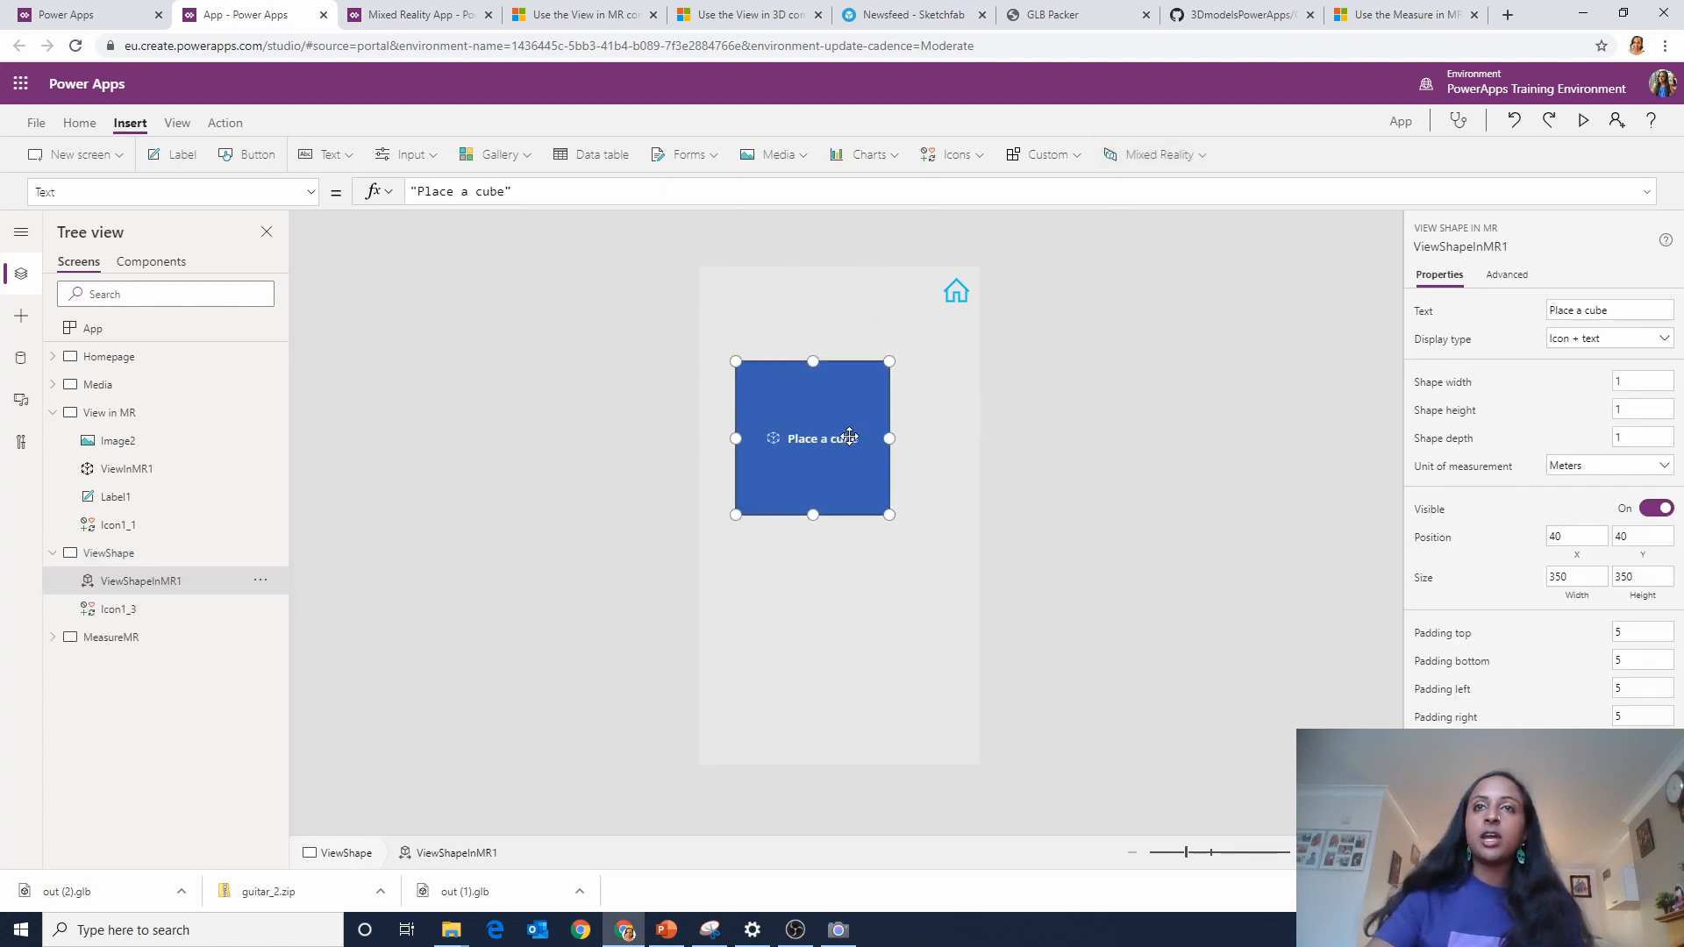
{"action": "left_click_drag", "start_coordinate": [889, 515], "coordinate": [921, 561]}
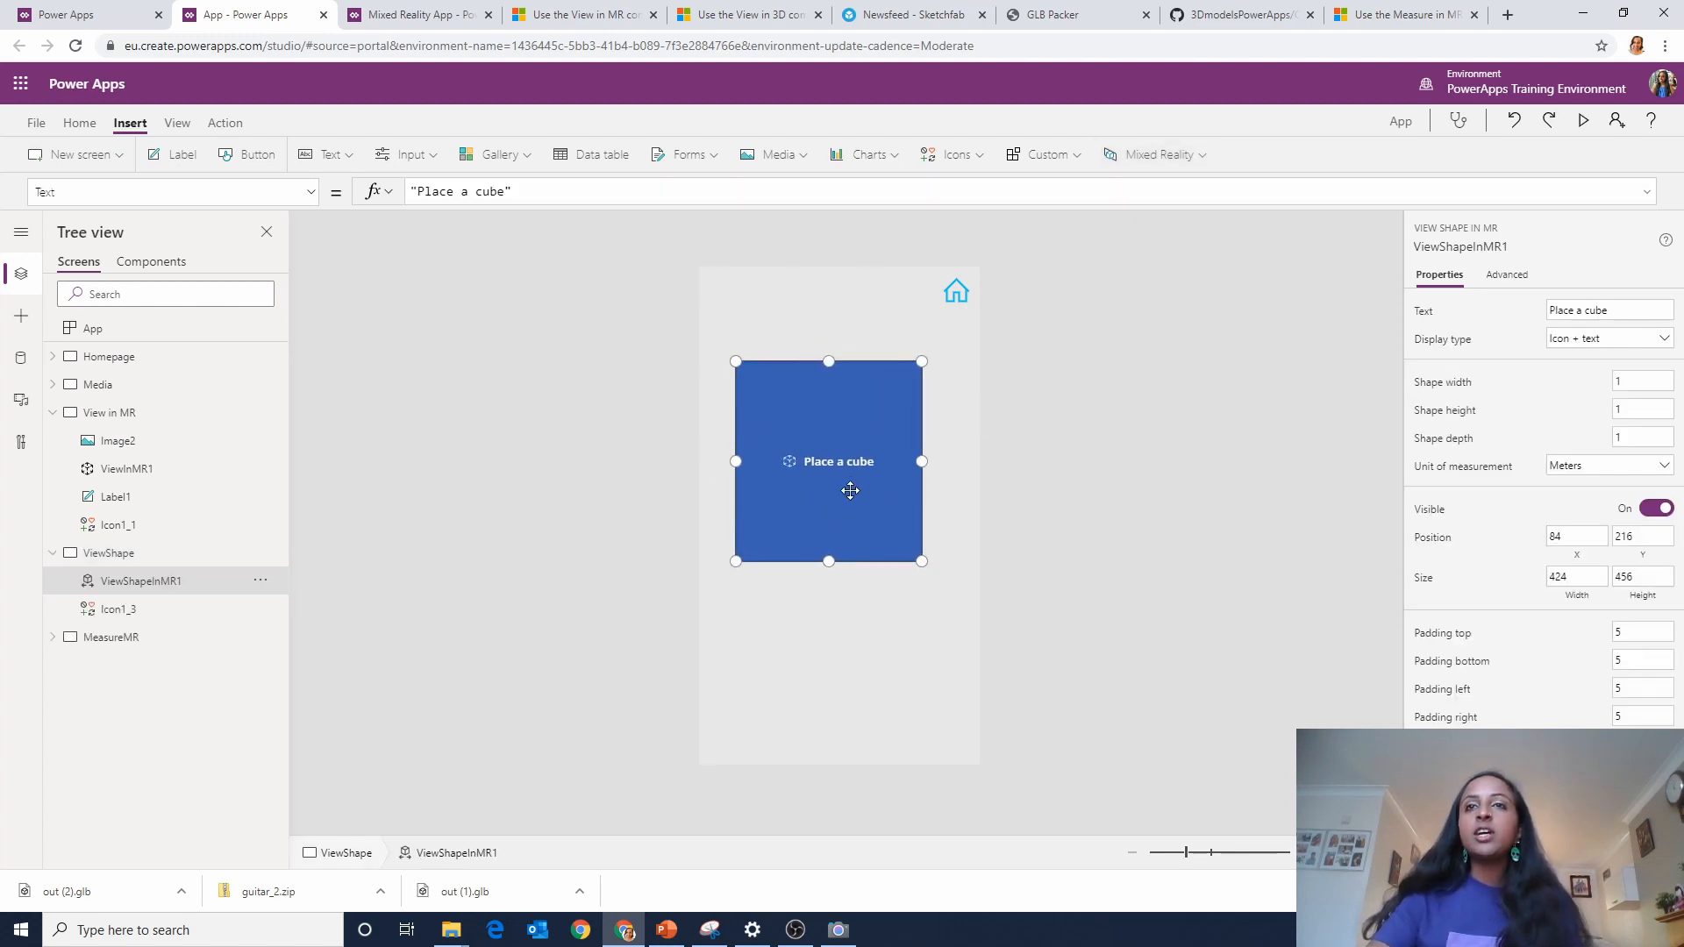
{"action": "left_click_drag", "start_coordinate": [854, 489], "coordinate": [863, 471]}
{"action": "left_click", "coordinate": [1028, 497]}
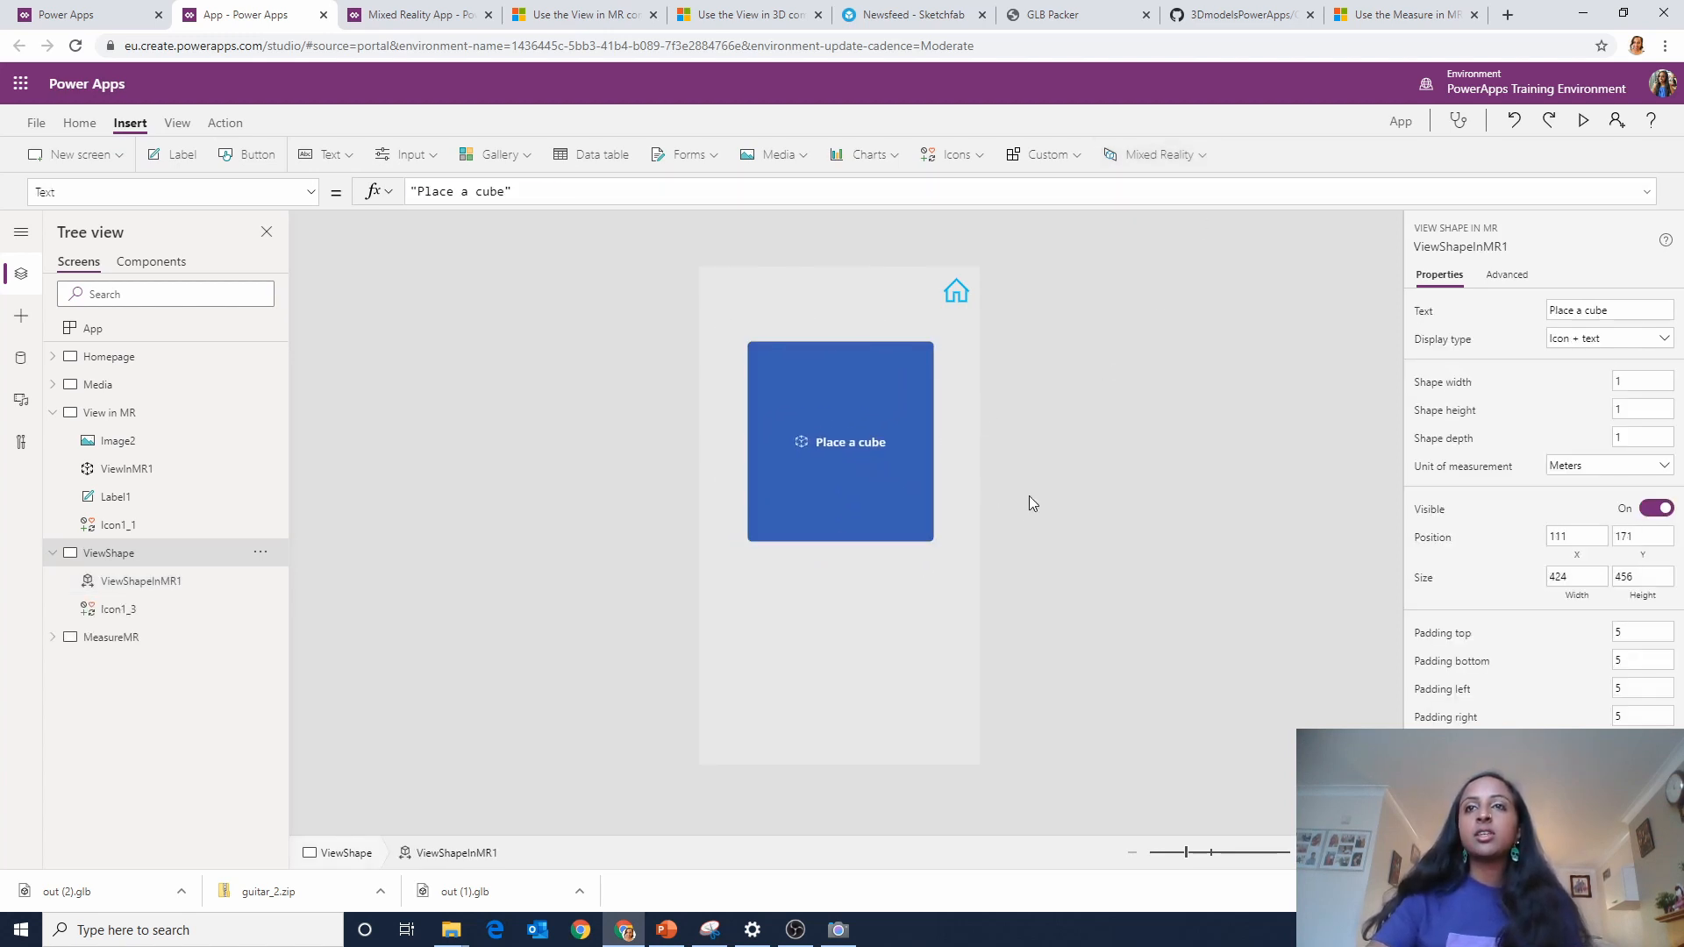
{"action": "left_click", "coordinate": [934, 467]}
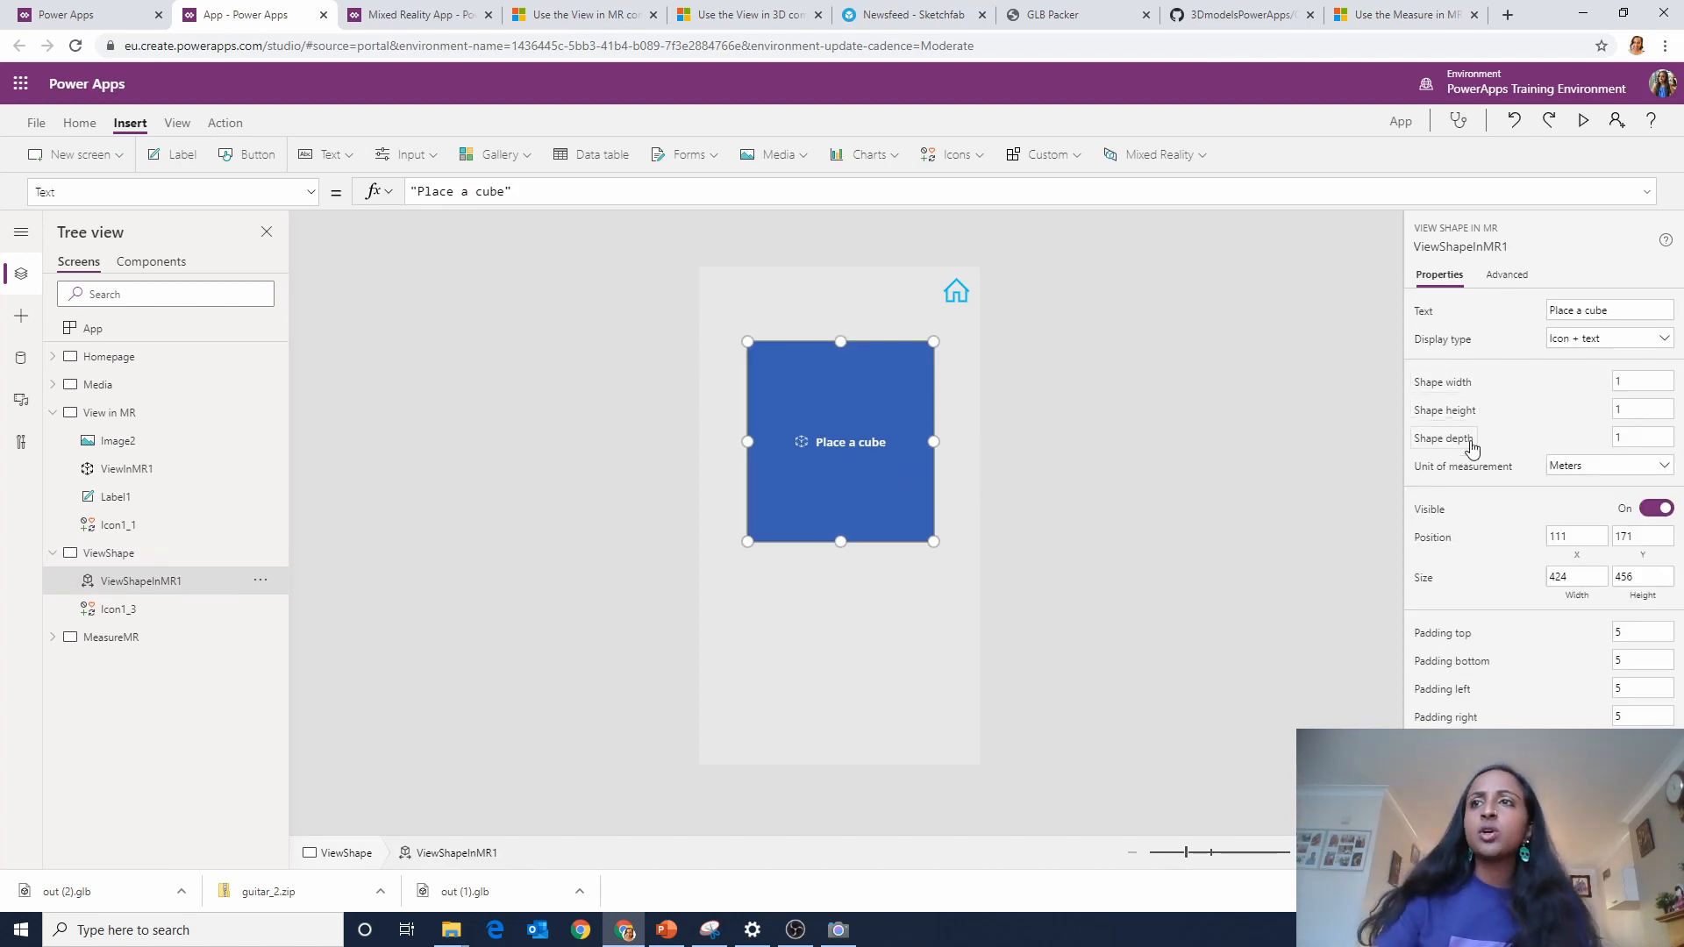
Add a text input just below the Place a cube control and set its format to Number.
{"action": "left_click", "coordinate": [1137, 543]}
{"action": "left_click", "coordinate": [408, 155]}
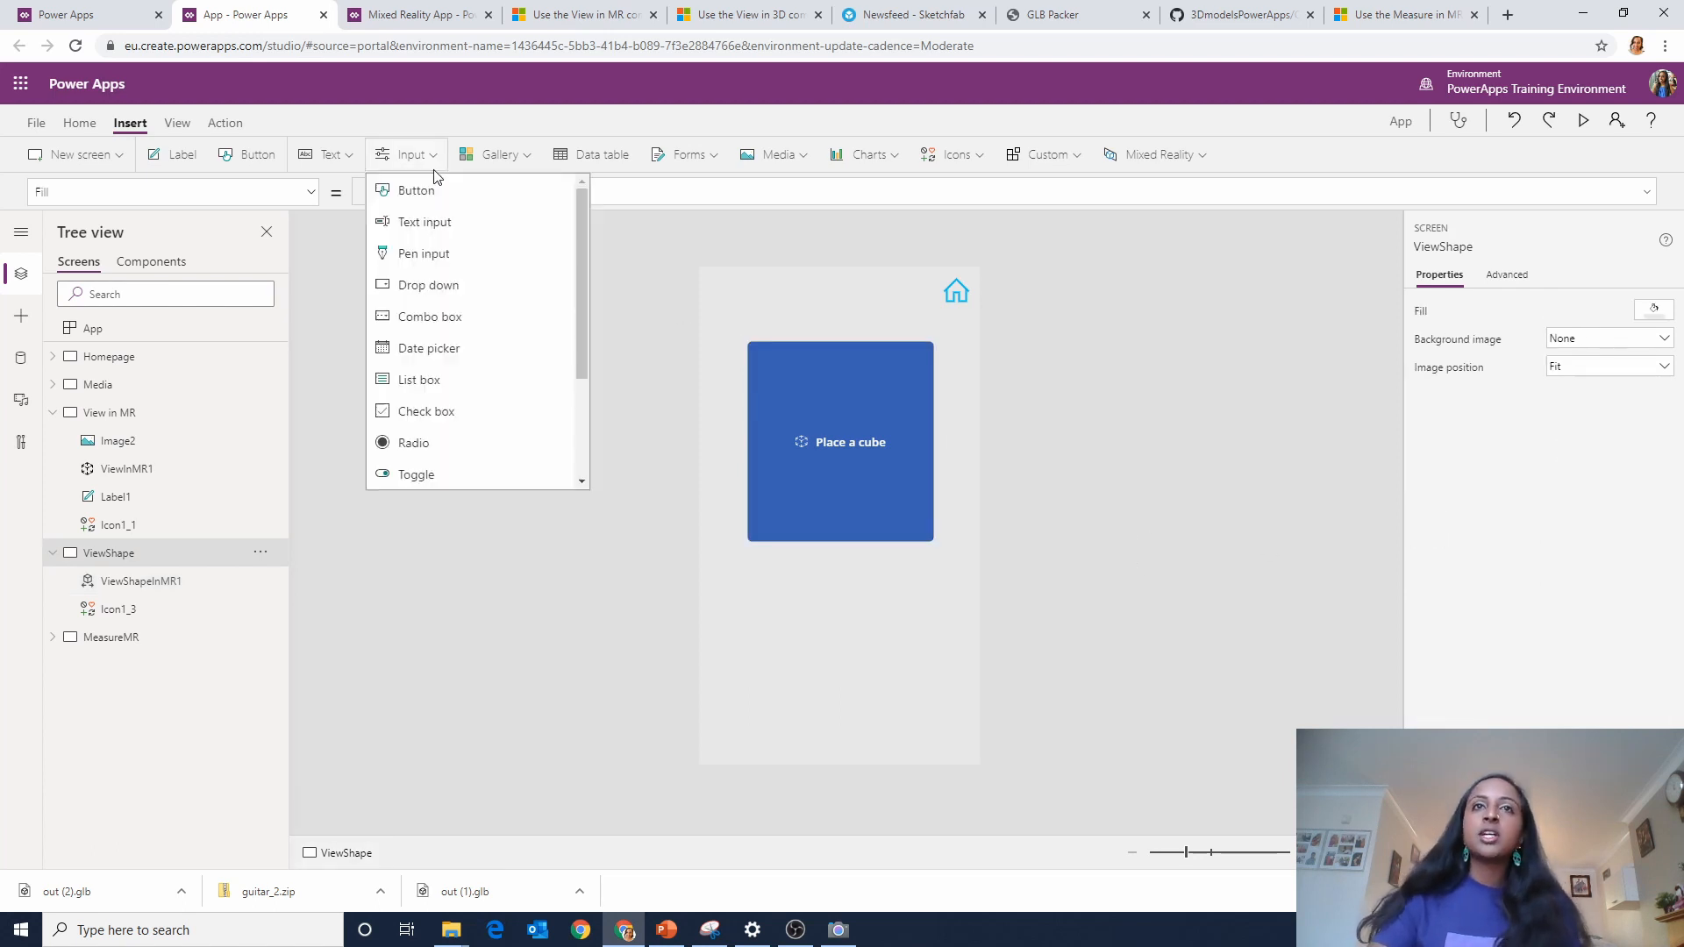
{"action": "left_click", "coordinate": [442, 221]}
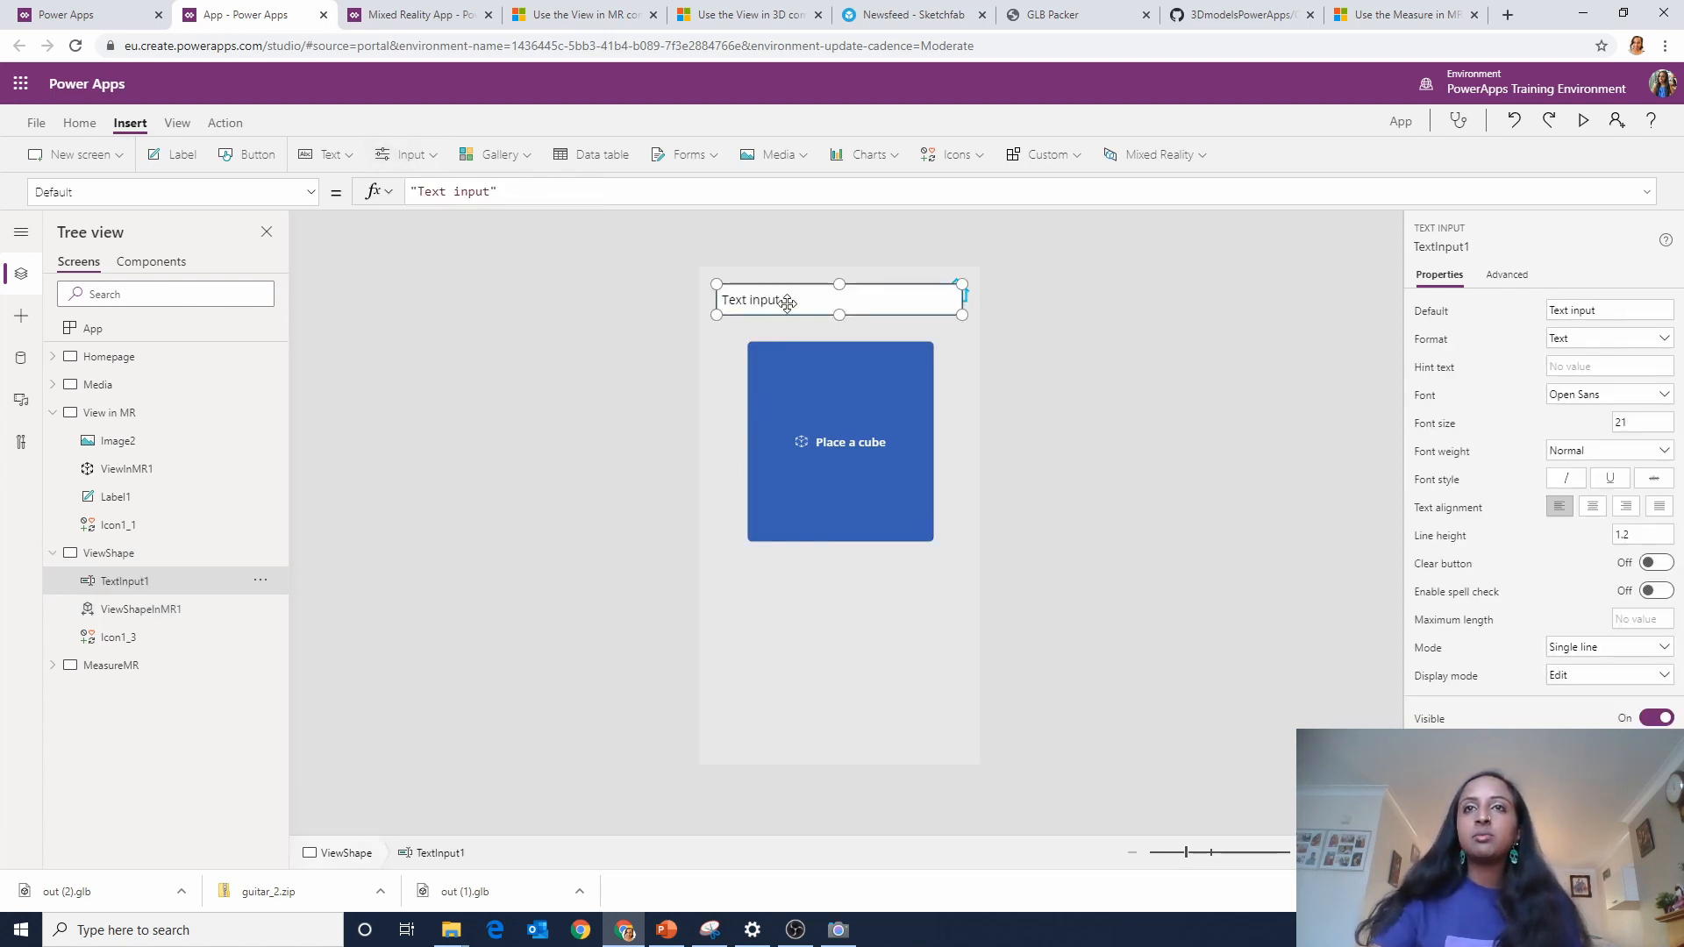
{"action": "left_click_drag", "start_coordinate": [786, 297], "coordinate": [792, 582]}
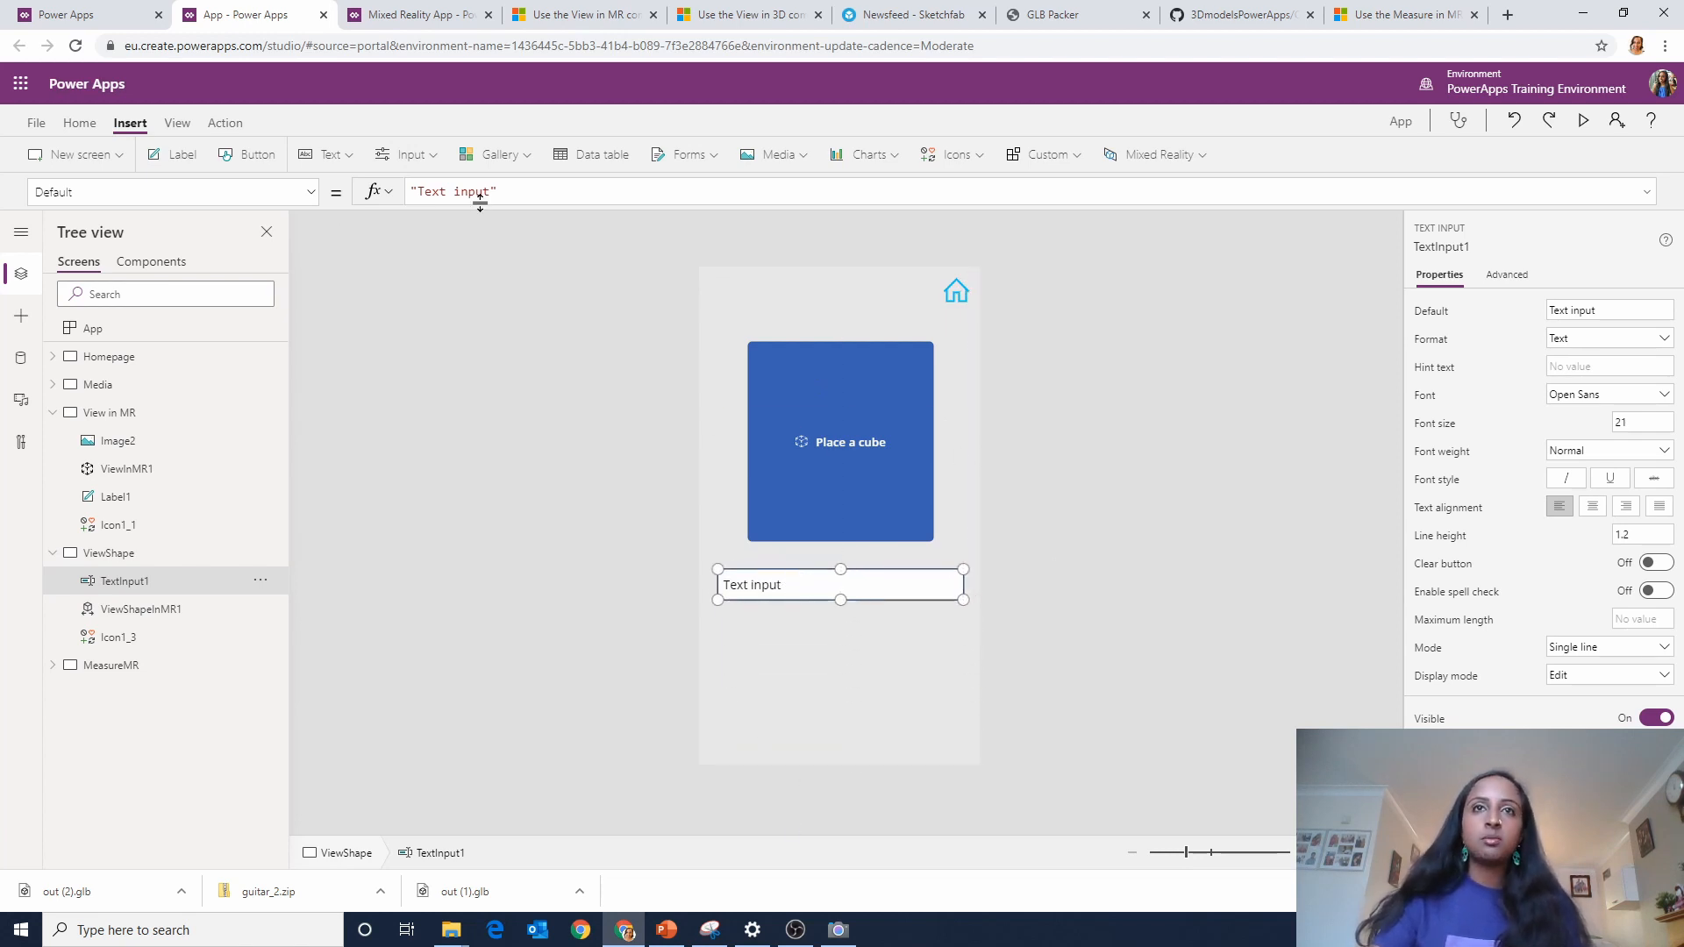
{"action": "left_click", "coordinate": [1610, 338]}
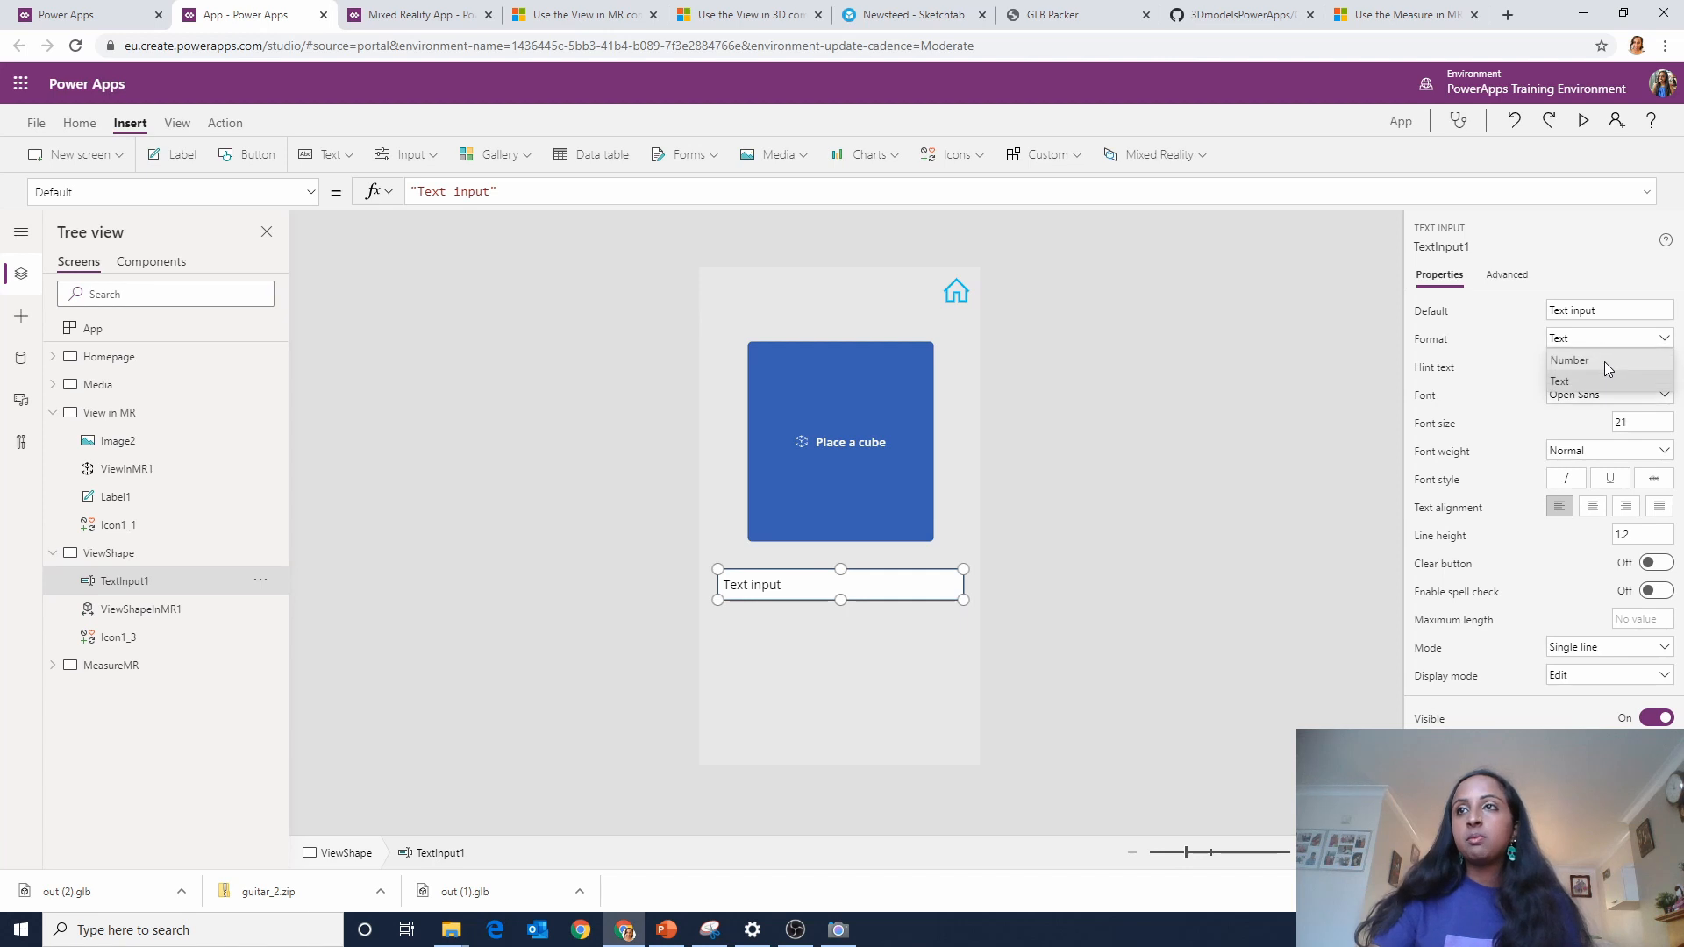
{"action": "left_click", "coordinate": [1605, 361]}
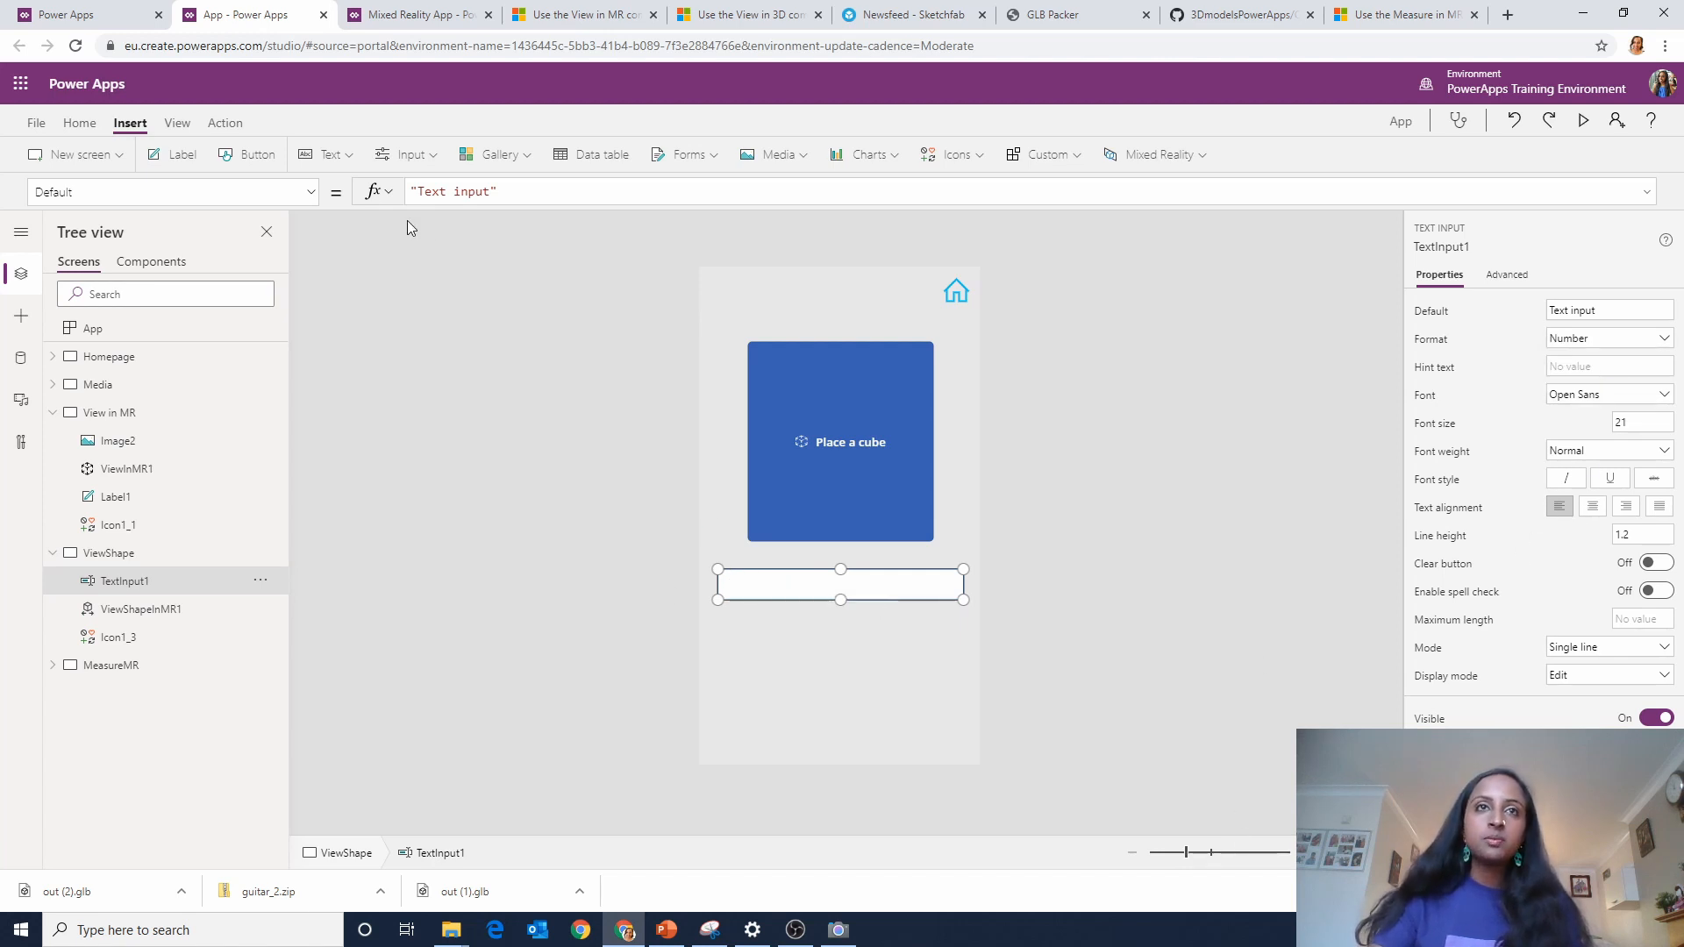
Rename the new text input as HeightMR and copy that name.
{"action": "double_click", "coordinate": [140, 581]}
{"action": "type", "text": "HeightMR"}
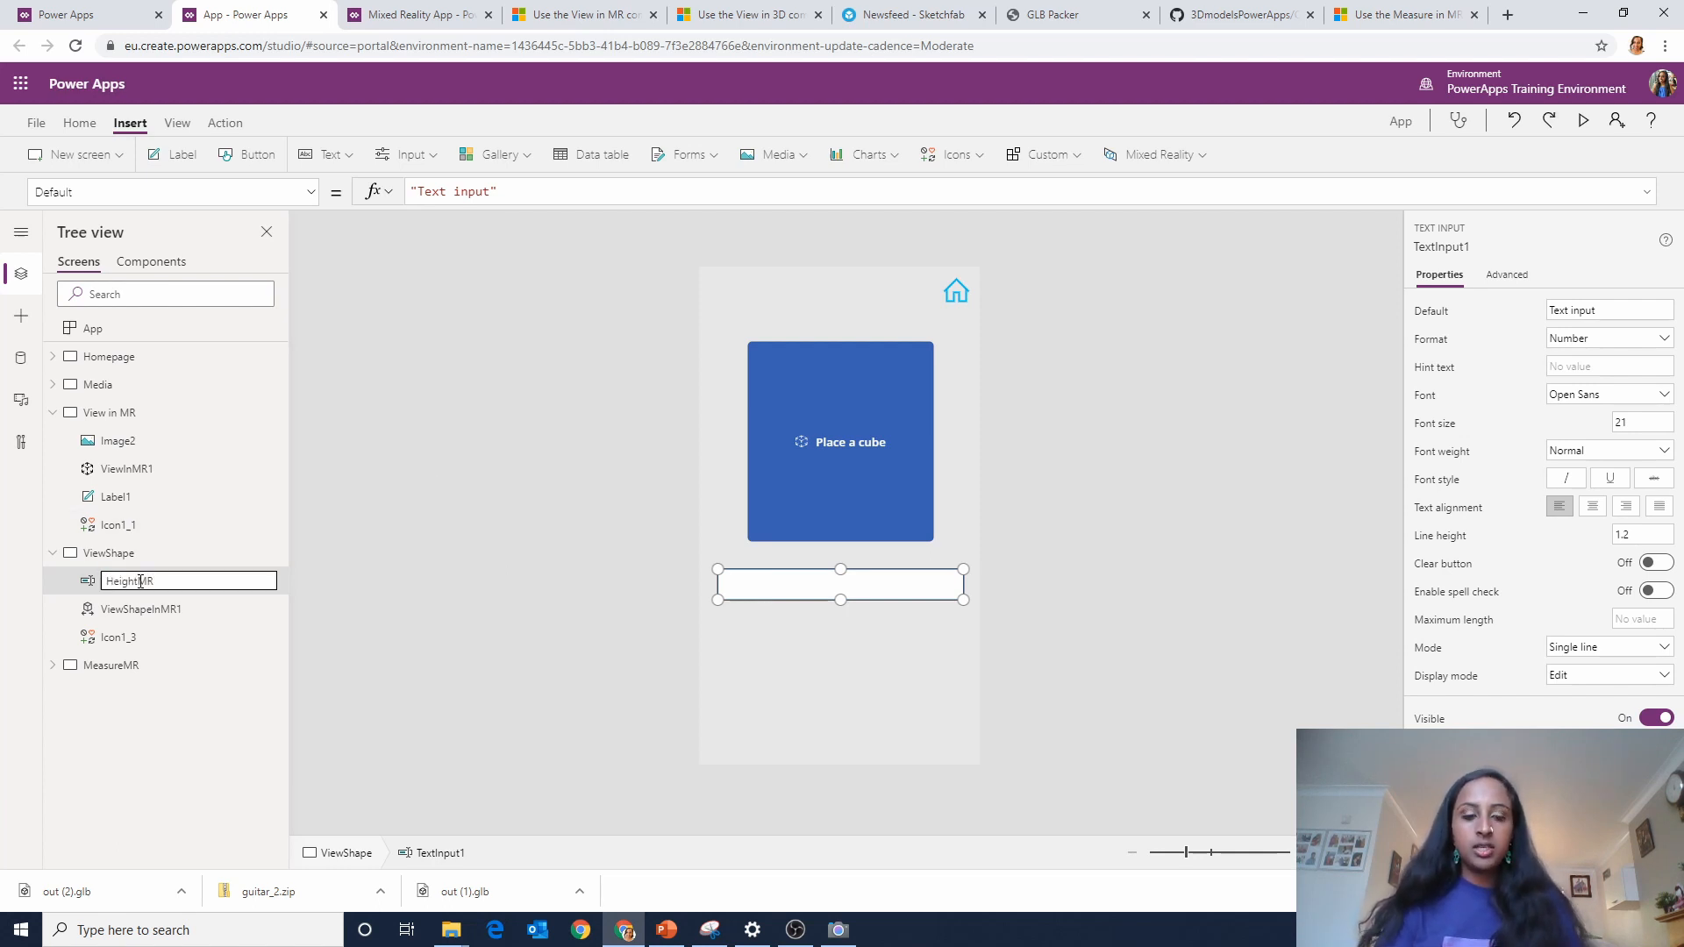
{"action": "double_click", "coordinate": [140, 581]}
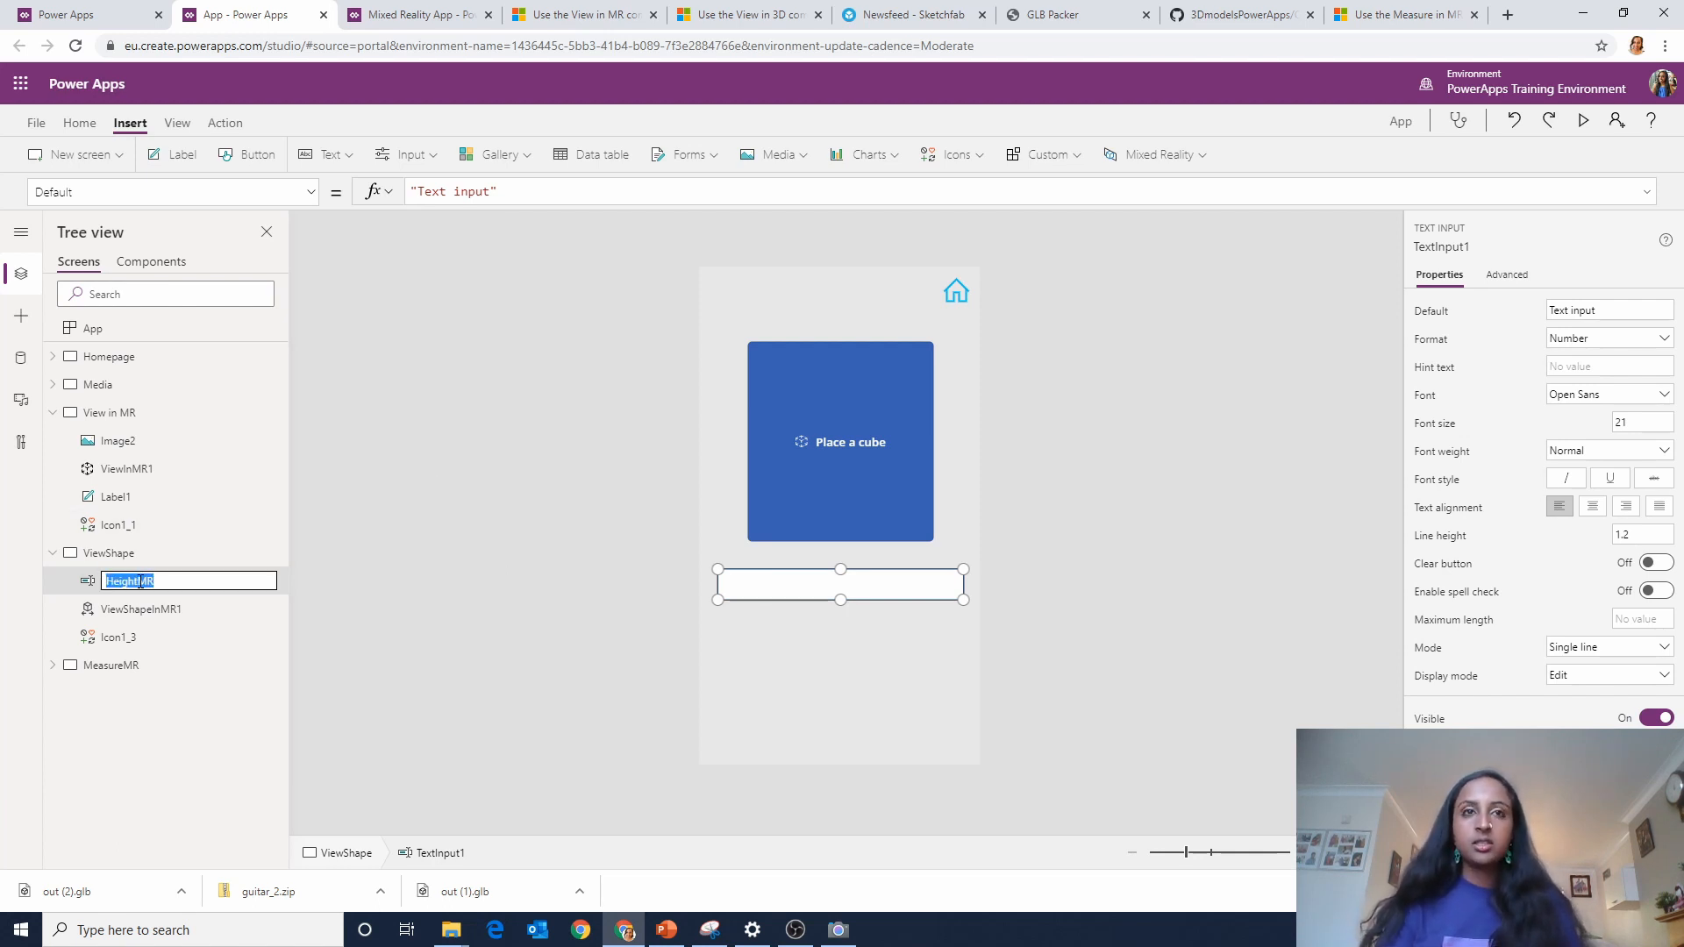
{"action": "left_click", "coordinate": [894, 468]}
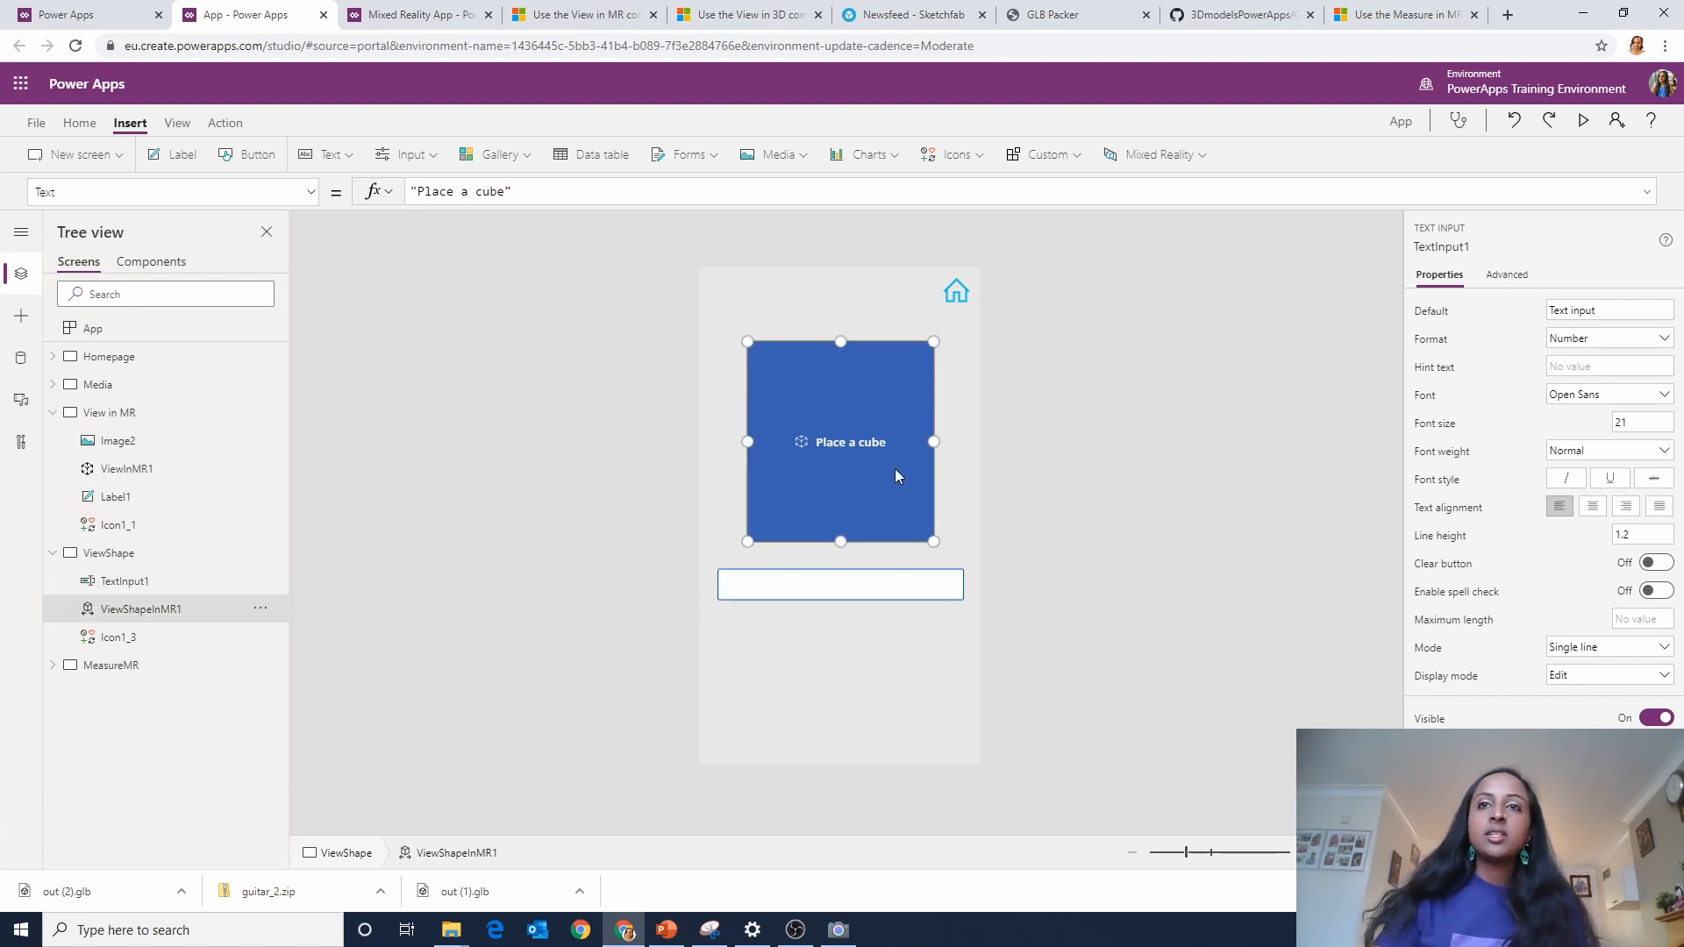
Set the HeightMR text input's Default value to 1.
{"action": "left_click", "coordinate": [762, 586]}
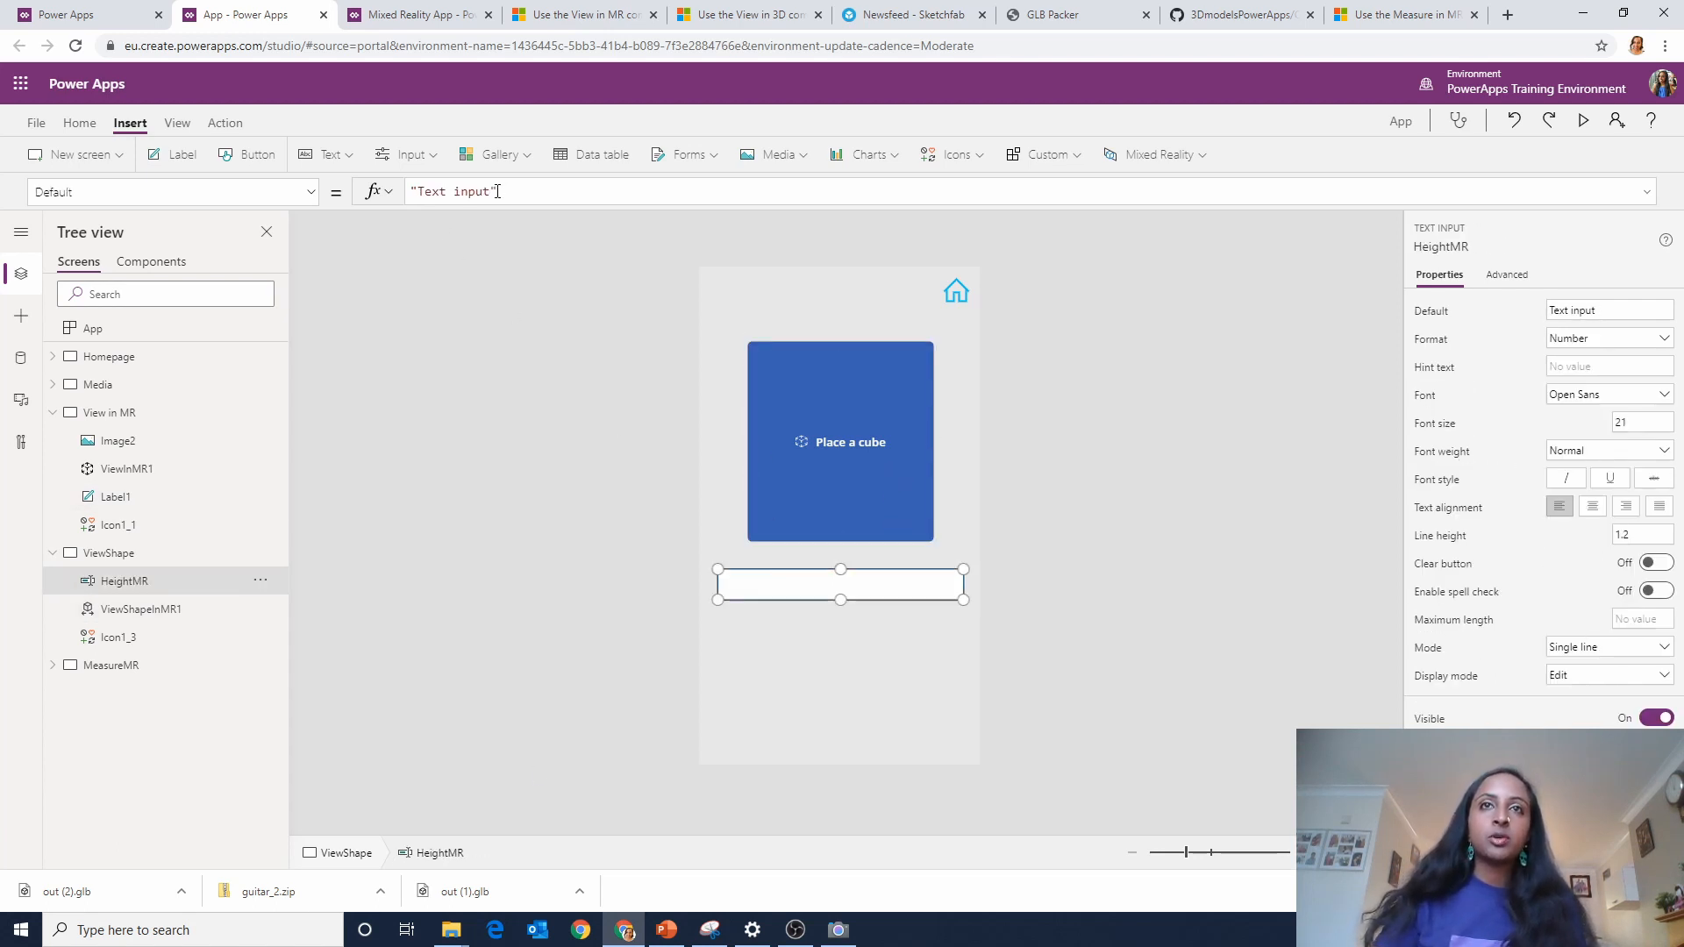
{"action": "left_click_drag", "start_coordinate": [497, 191], "coordinate": [386, 171]}
{"action": "type", "text": "1"}
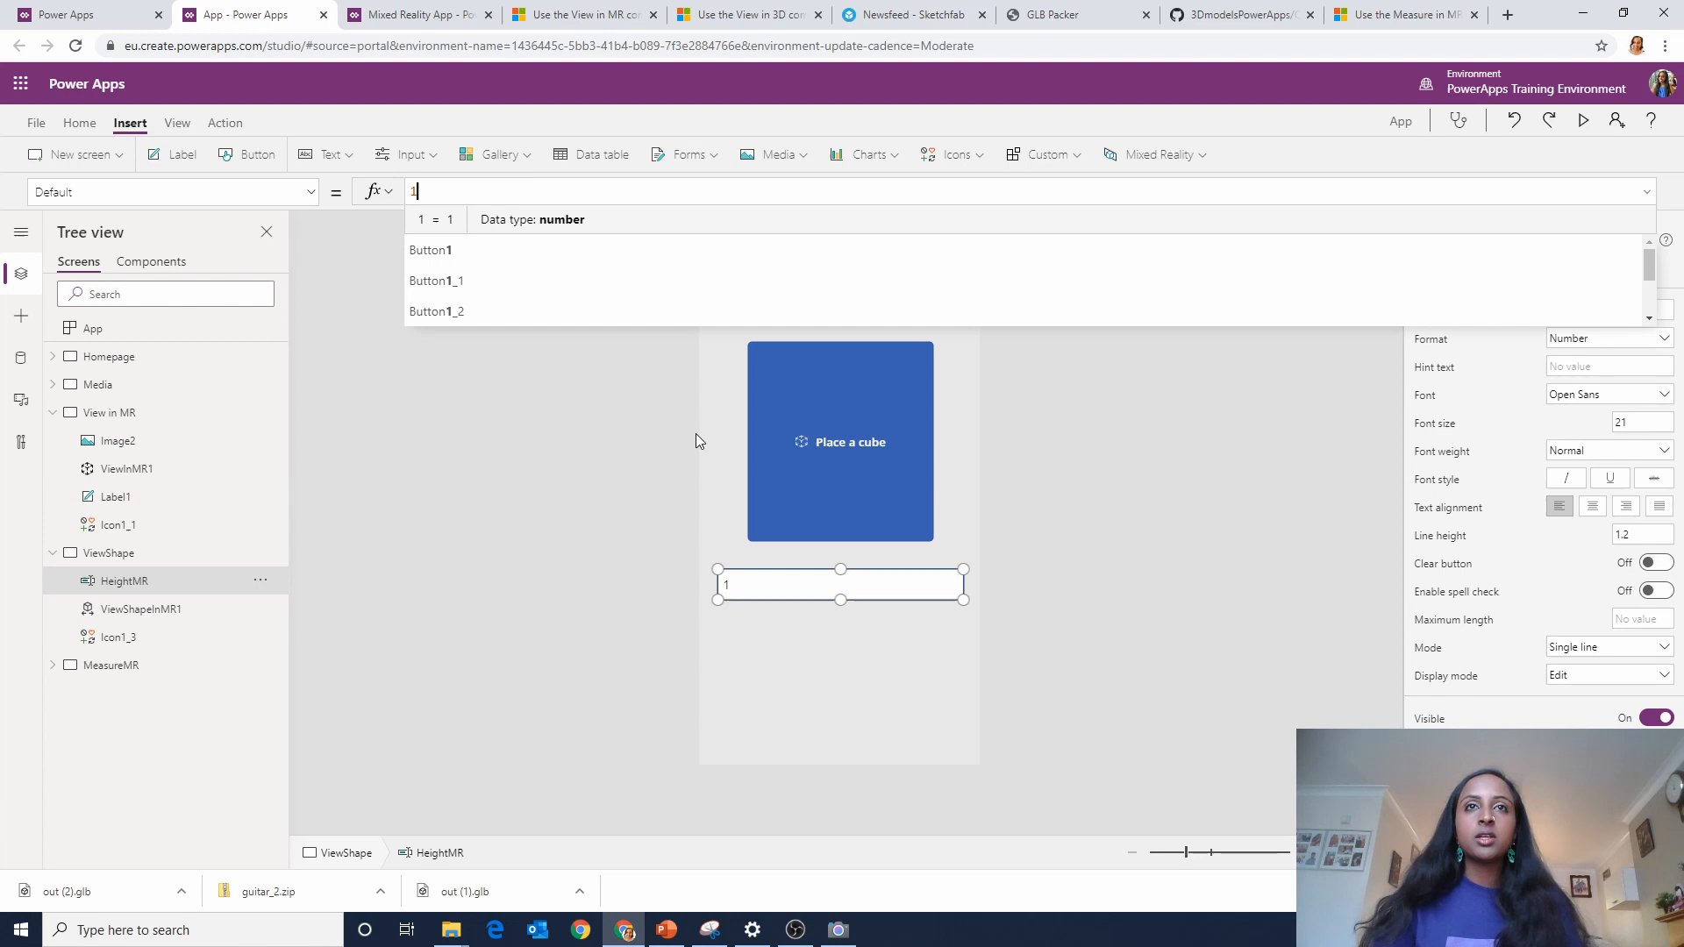
{"action": "left_click", "coordinate": [1060, 589]}
Set the Place a cube control's ShapeHeight formula to HeightMR.Height.
{"action": "left_click", "coordinate": [858, 514]}
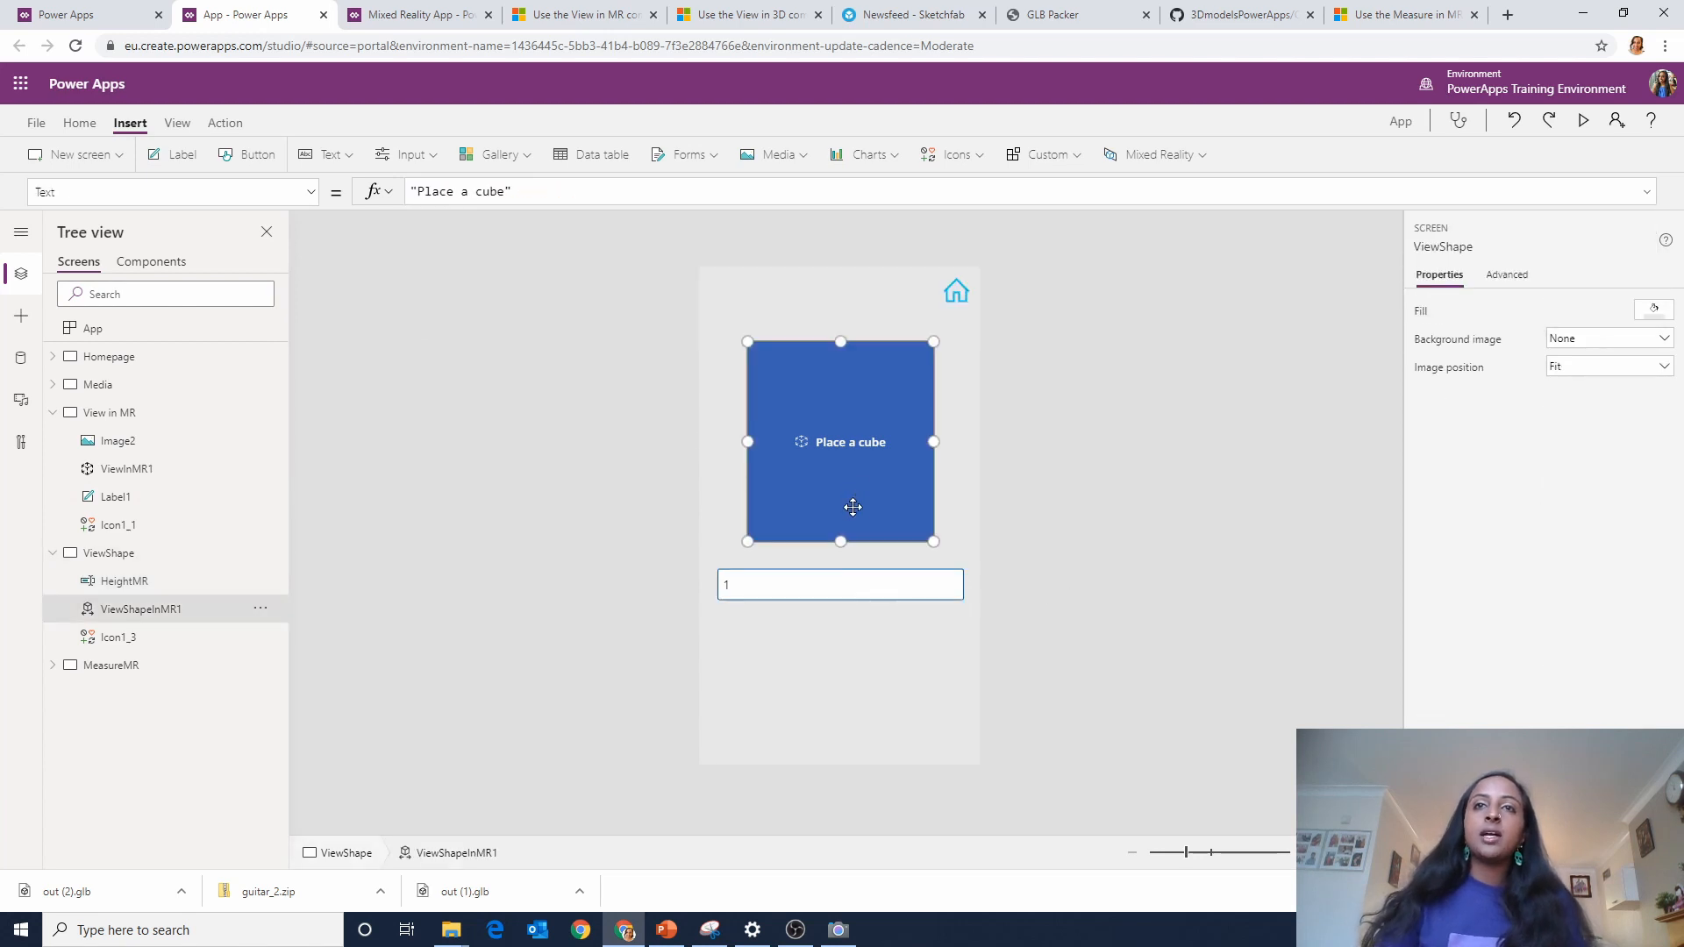
{"action": "left_click", "coordinate": [308, 190]}
{"action": "scroll", "coordinate": [260, 346], "scroll_direction": "up", "scroll_amount": 1}
{"action": "scroll", "coordinate": [260, 347], "scroll_direction": "down", "scroll_amount": 3}
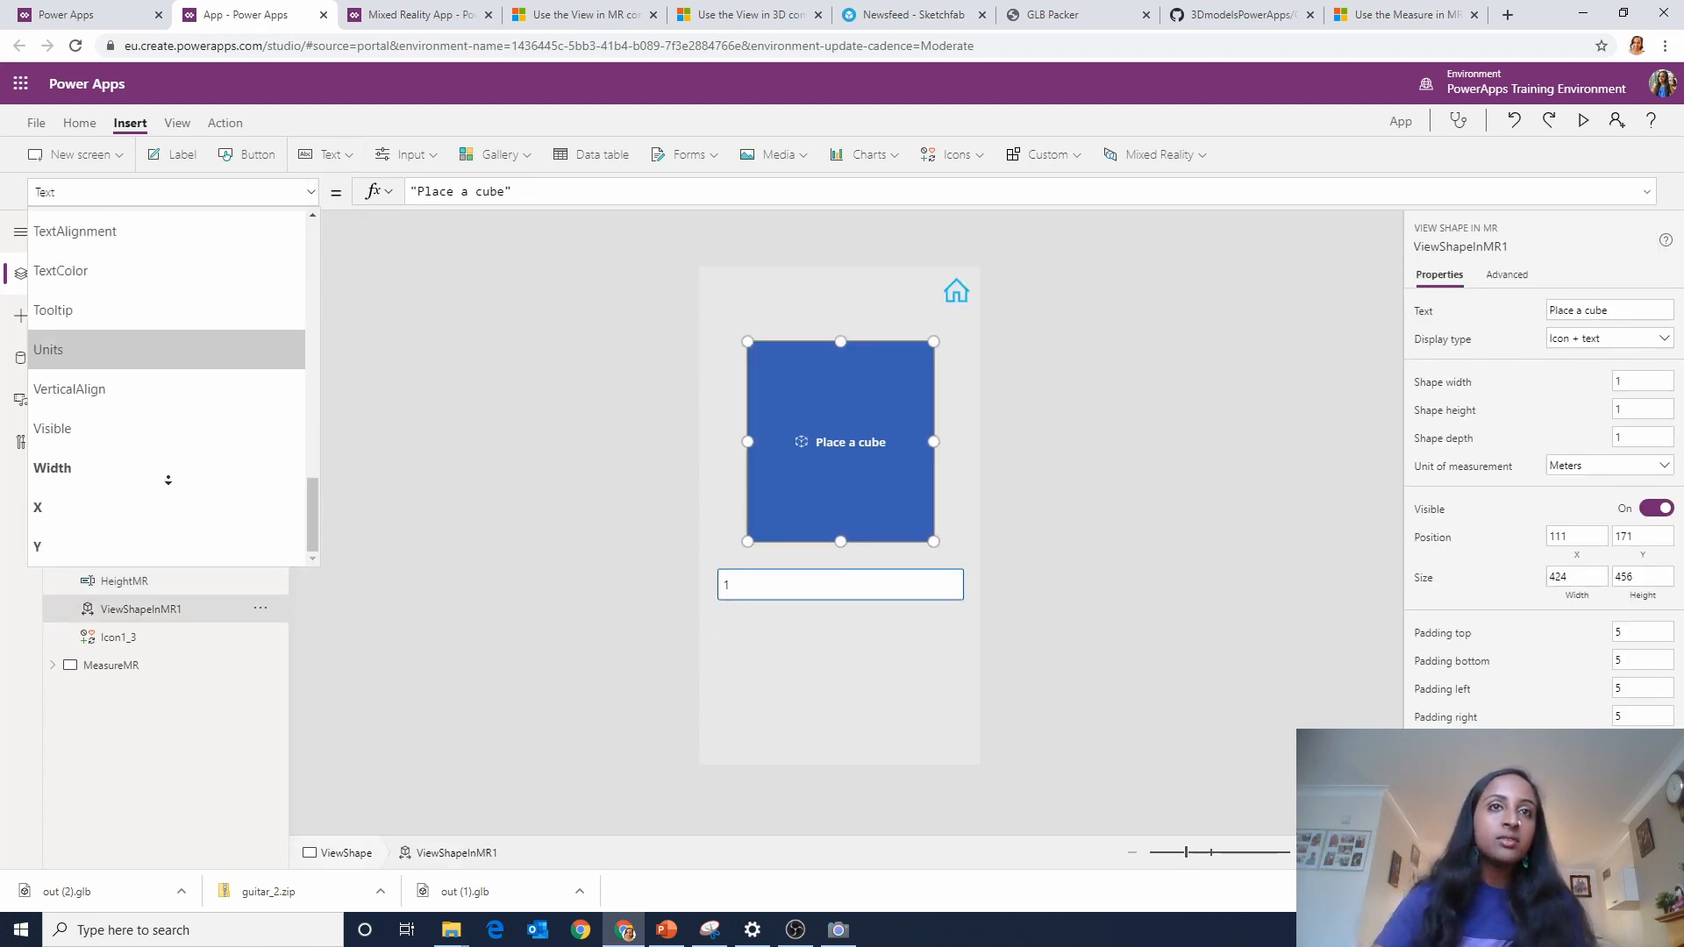
{"action": "scroll", "coordinate": [132, 351], "scroll_direction": "up", "scroll_amount": 3}
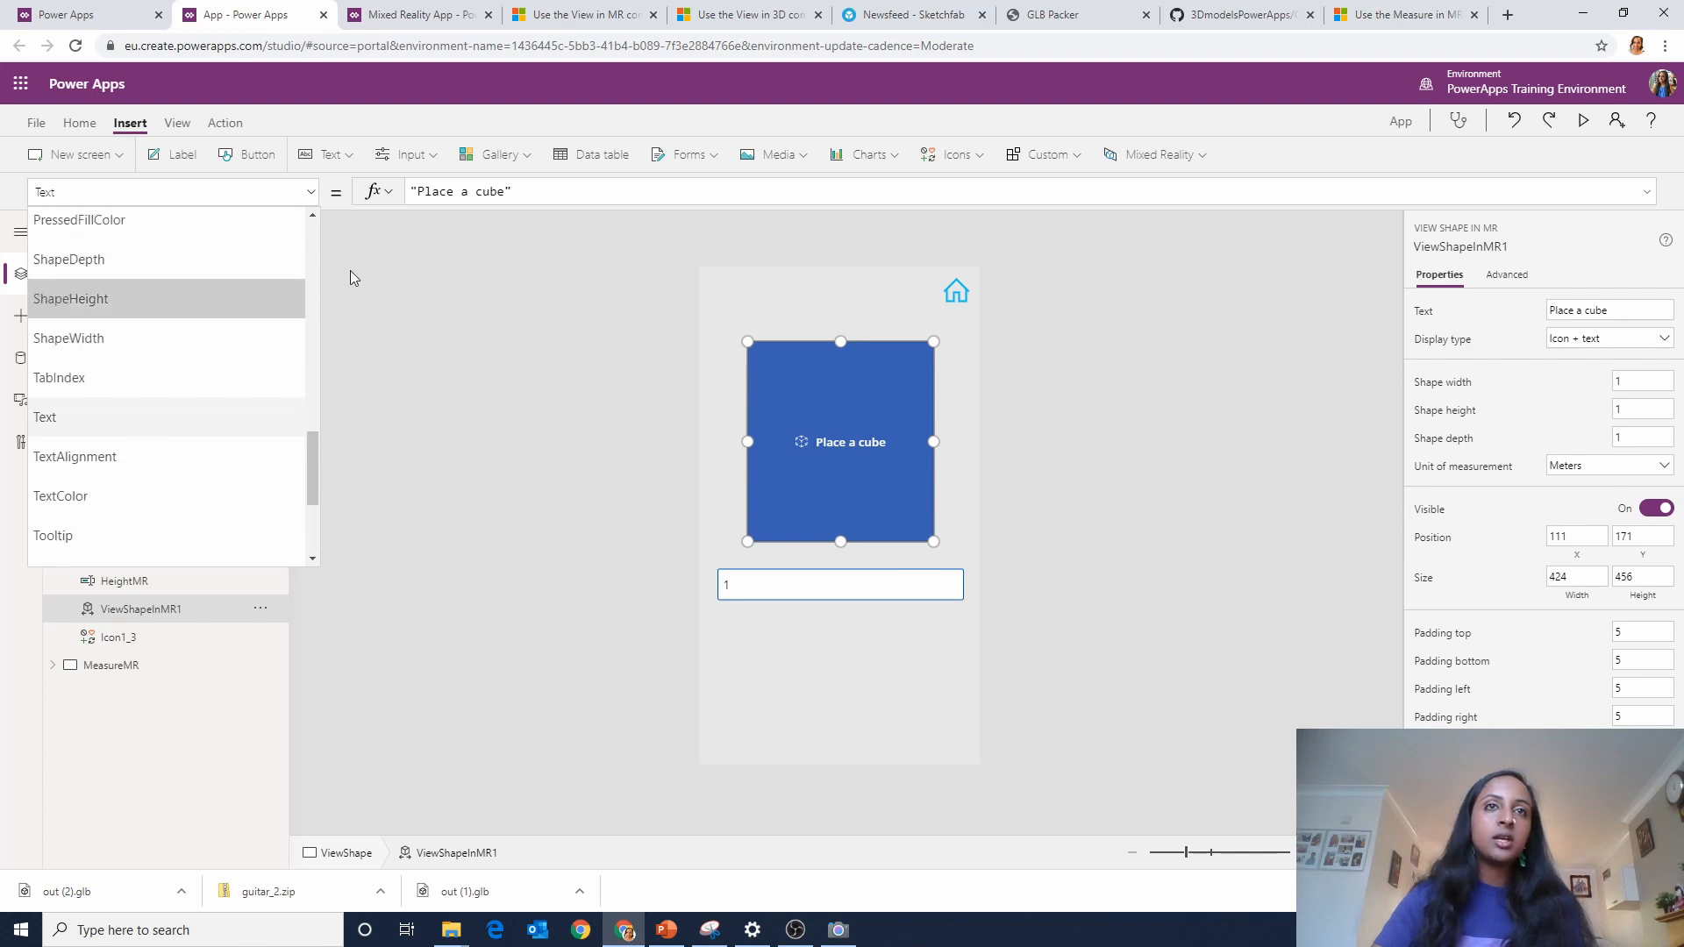
{"action": "left_click", "coordinate": [166, 300]}
{"action": "left_click", "coordinate": [454, 190]}
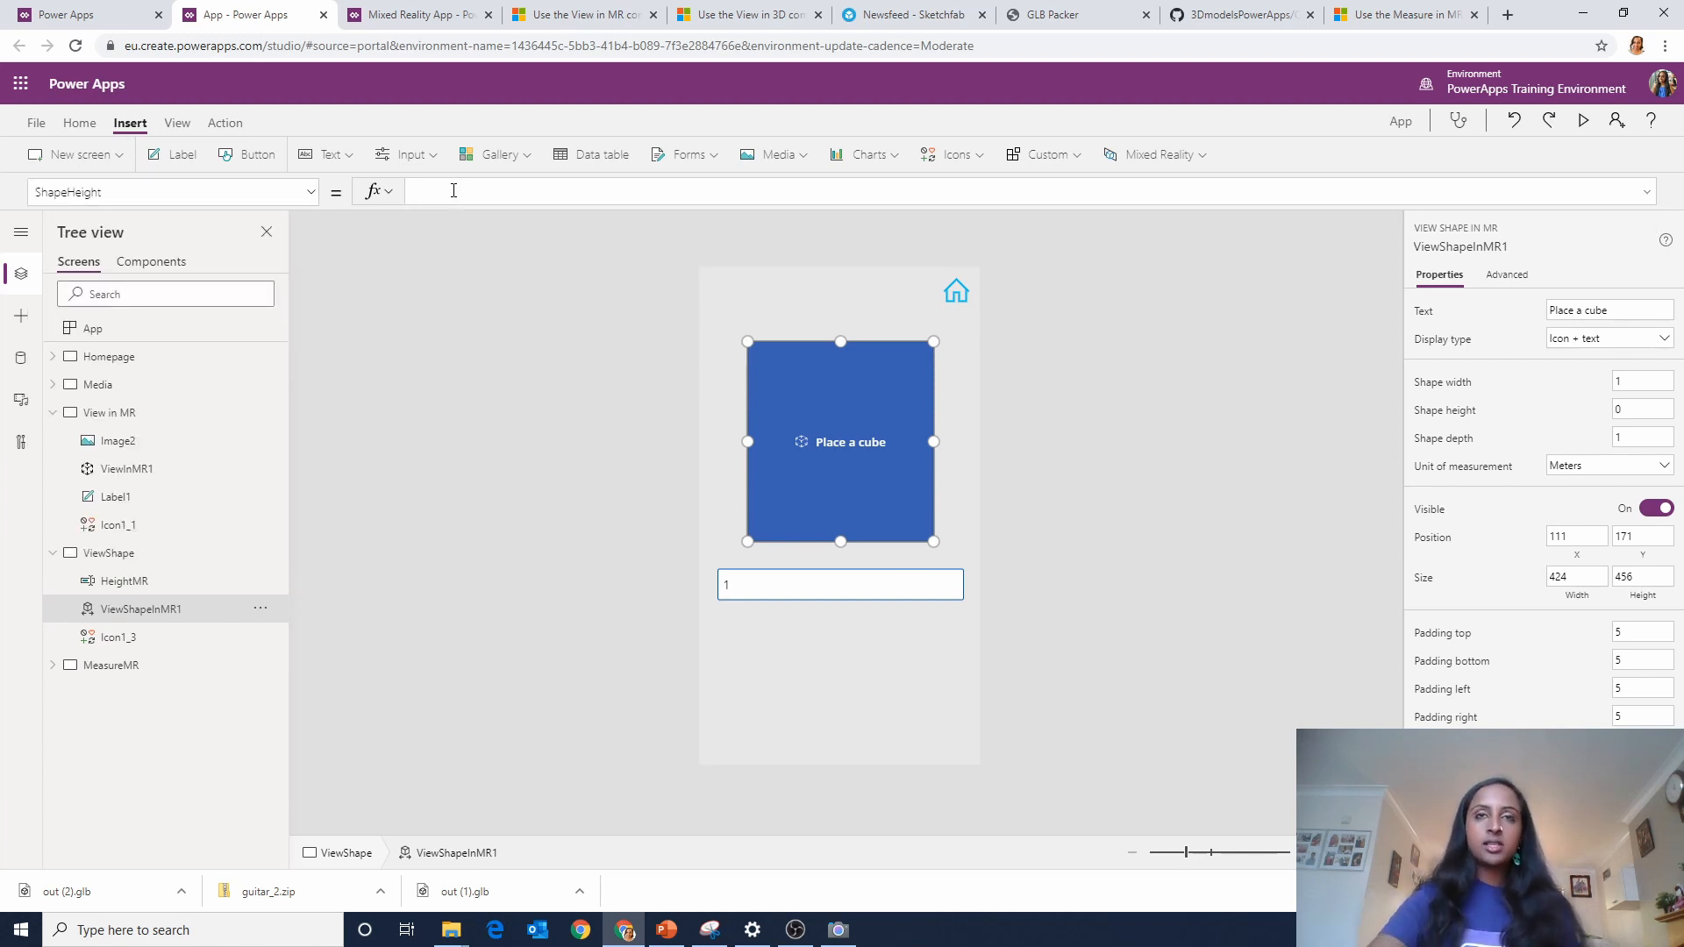
{"action": "type", "text": "HeightMR"}
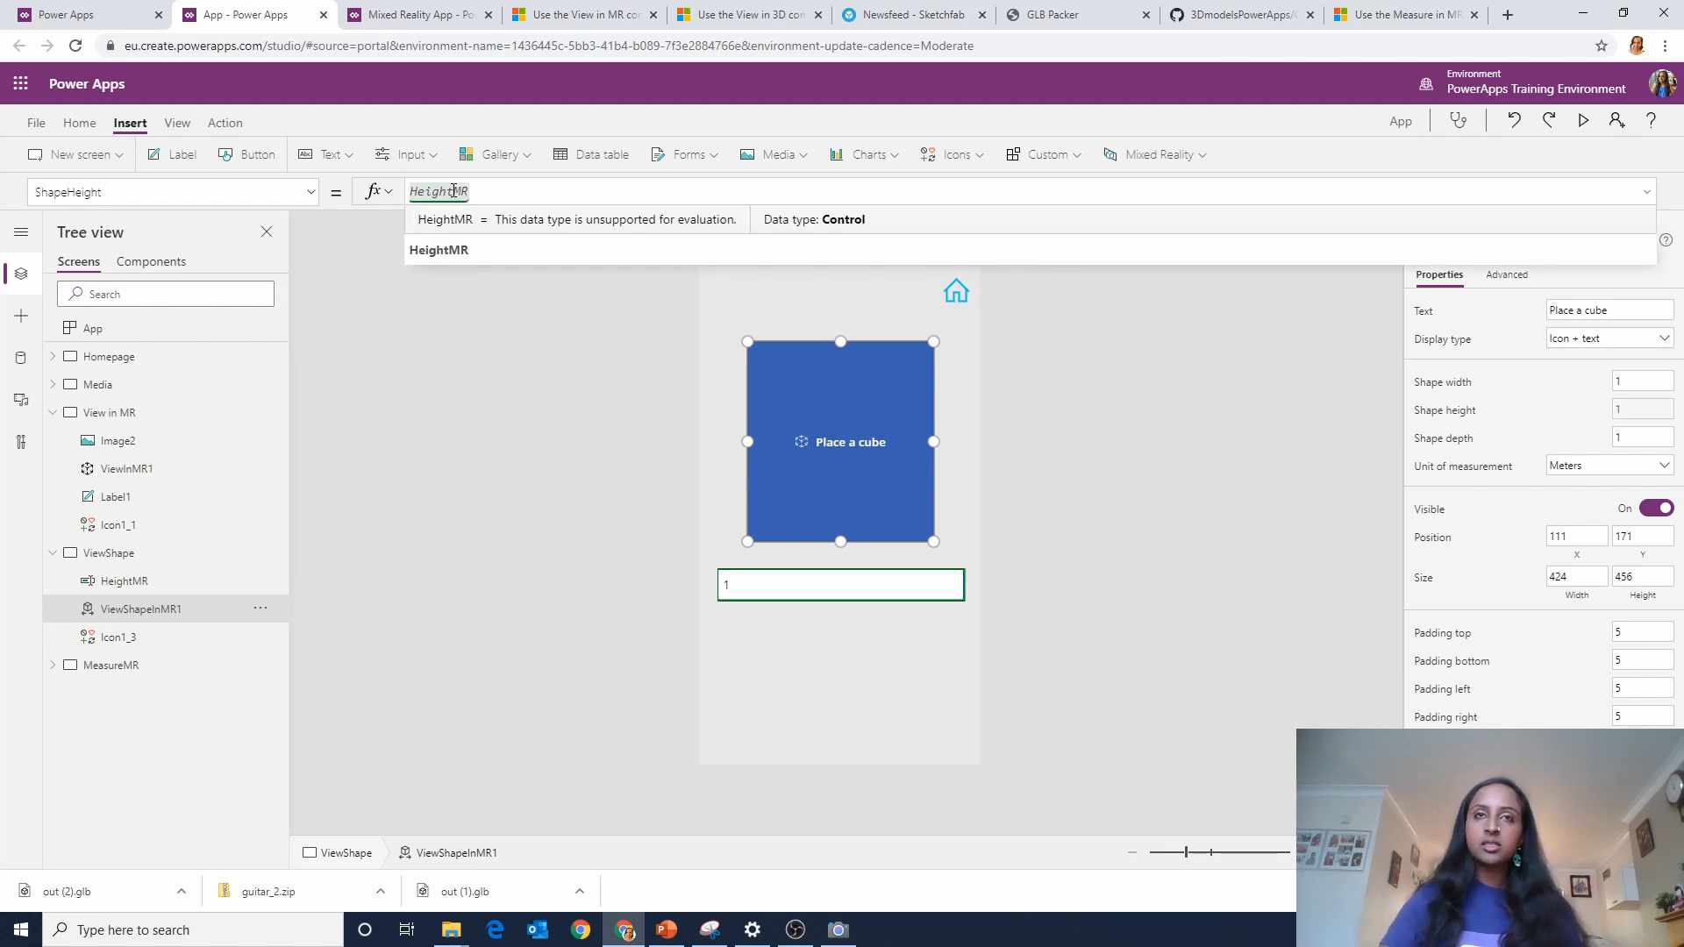
{"action": "type", "text": "."}
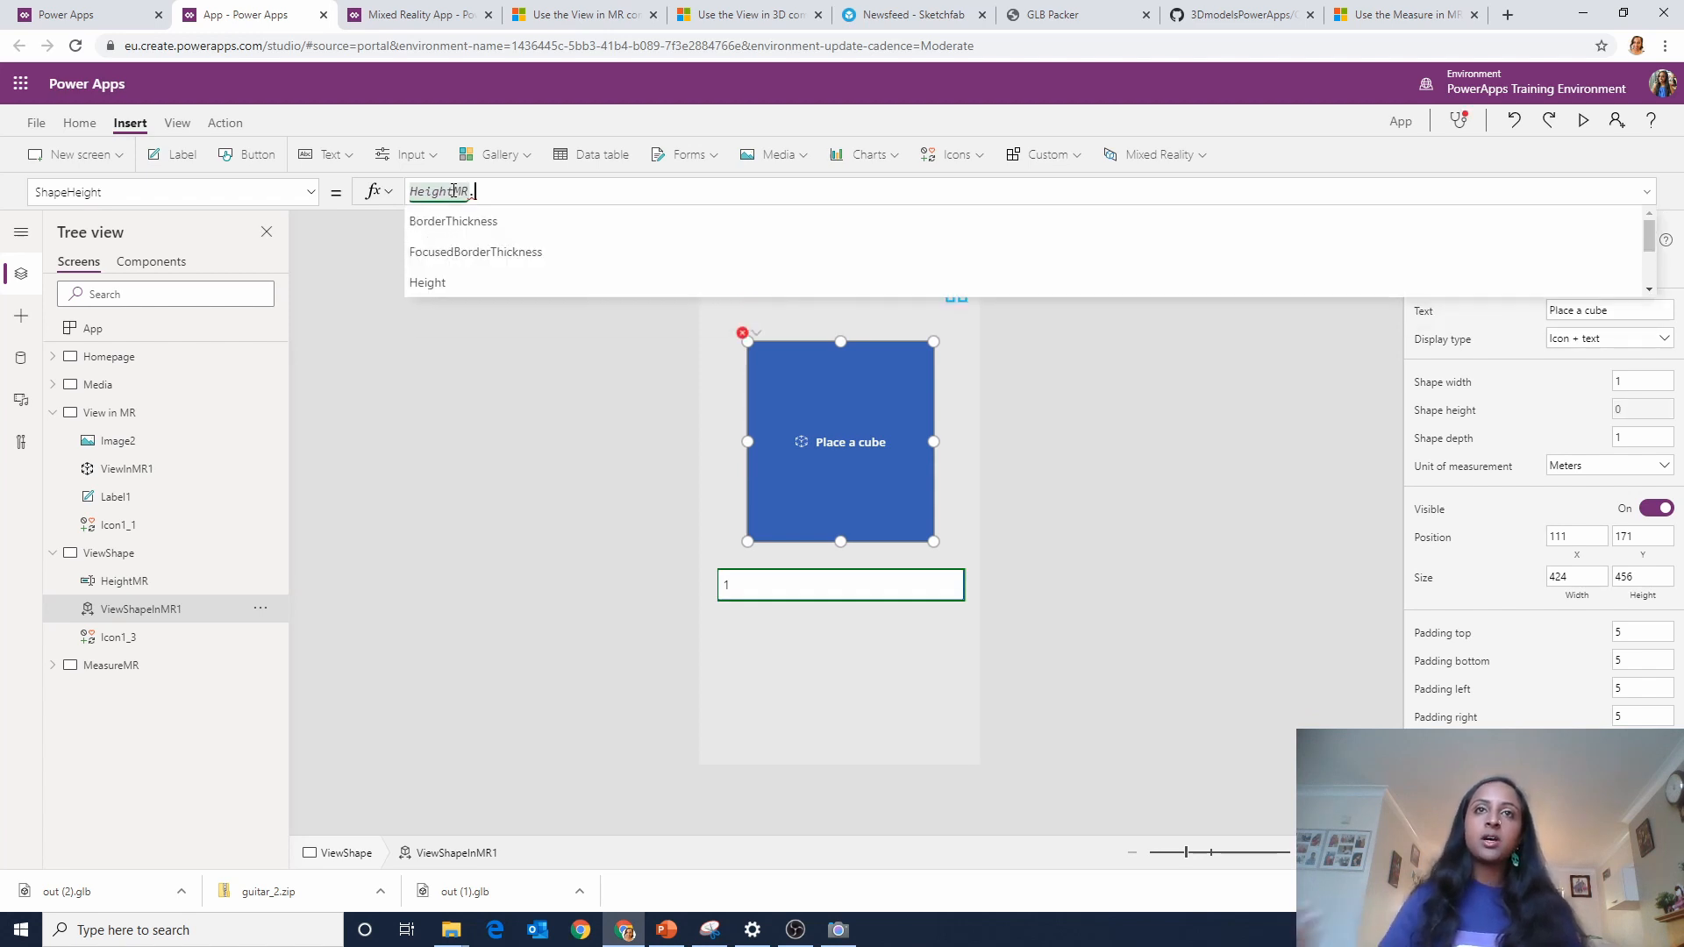
{"action": "left_click", "coordinate": [486, 289]}
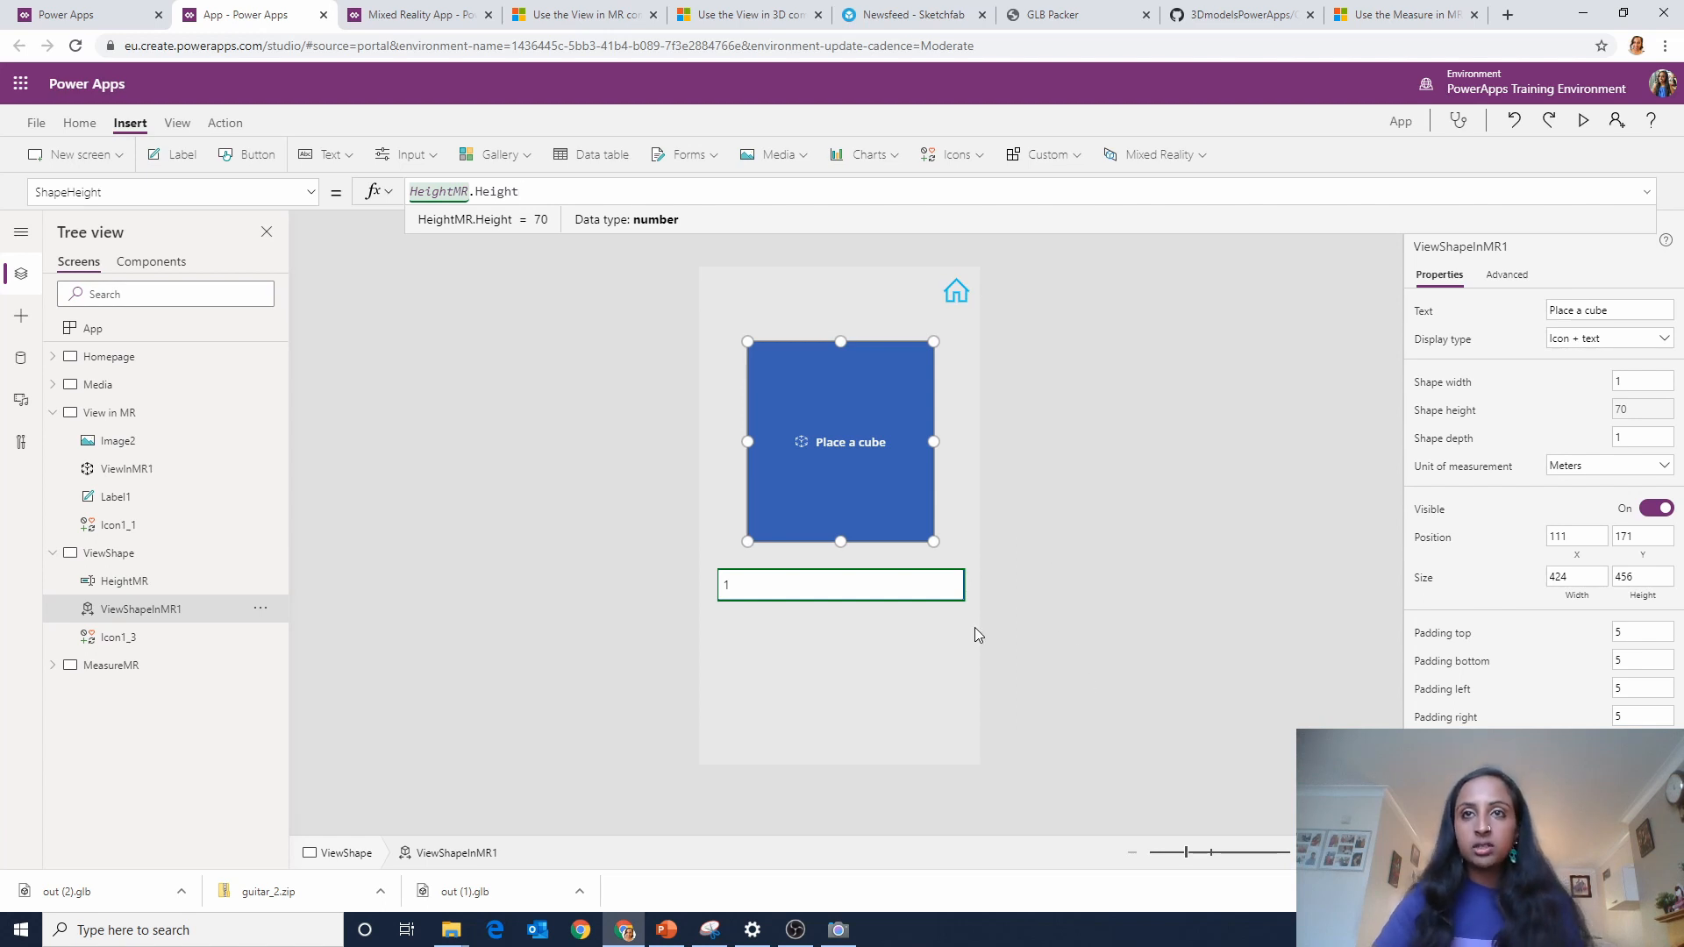
{"action": "left_click", "coordinate": [927, 582]}
{"action": "left_click", "coordinate": [1002, 603]}
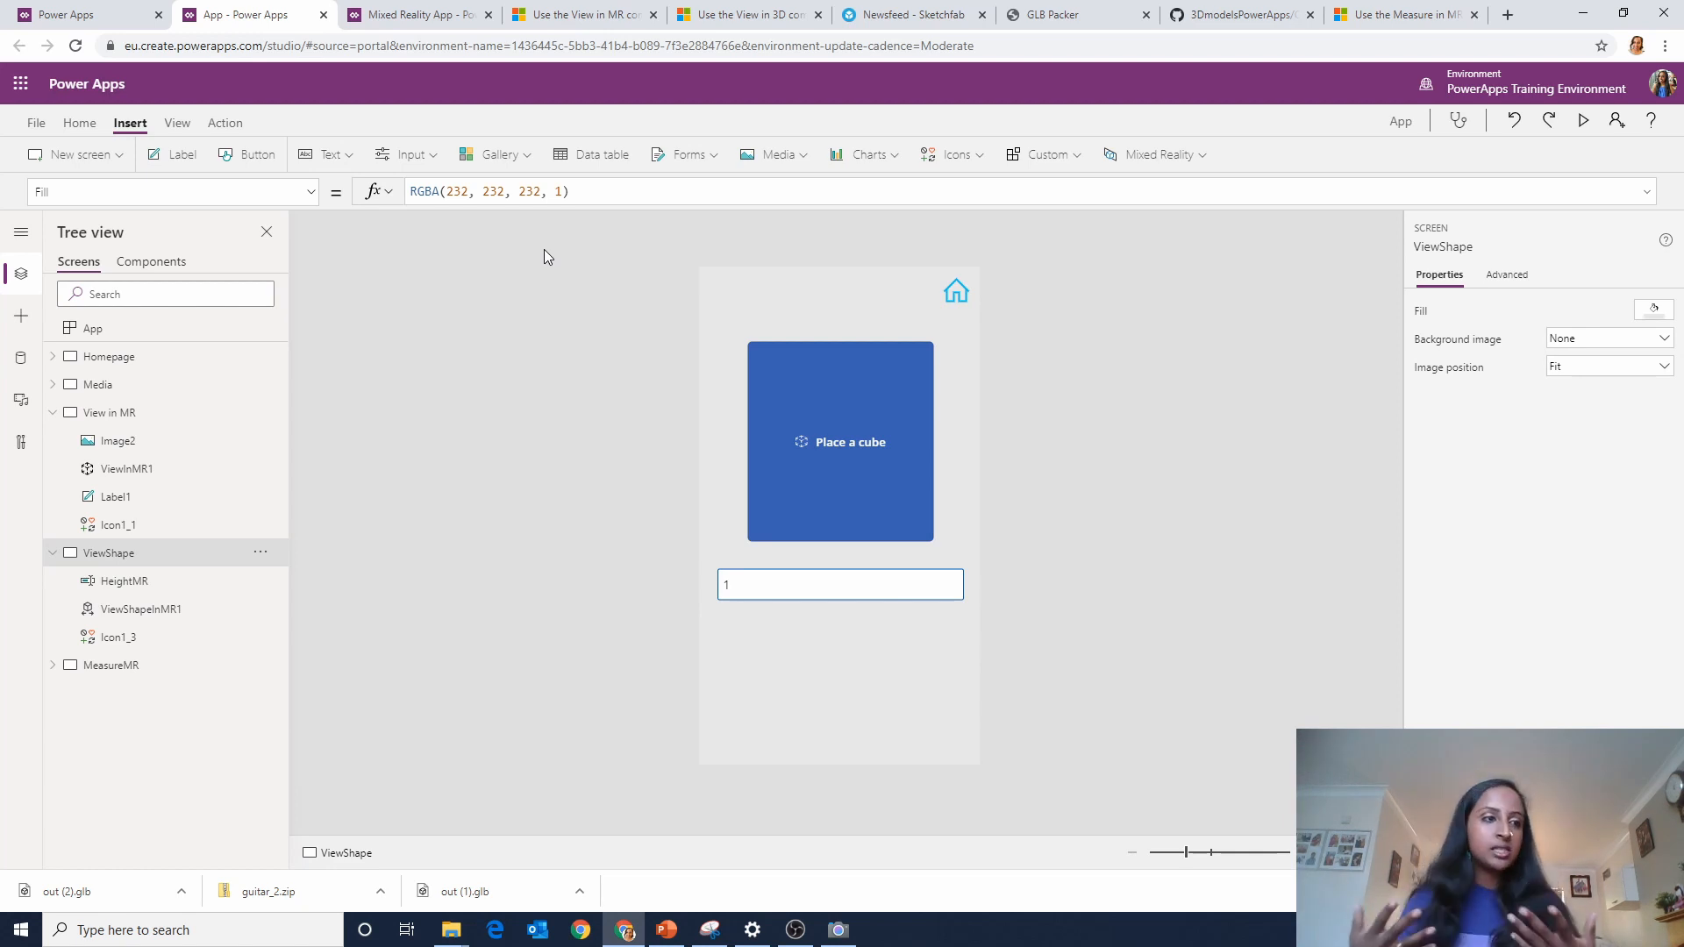
Add a drop down below the HeightMR text input, at about X 44, Y 837.
{"action": "left_click", "coordinate": [411, 154]}
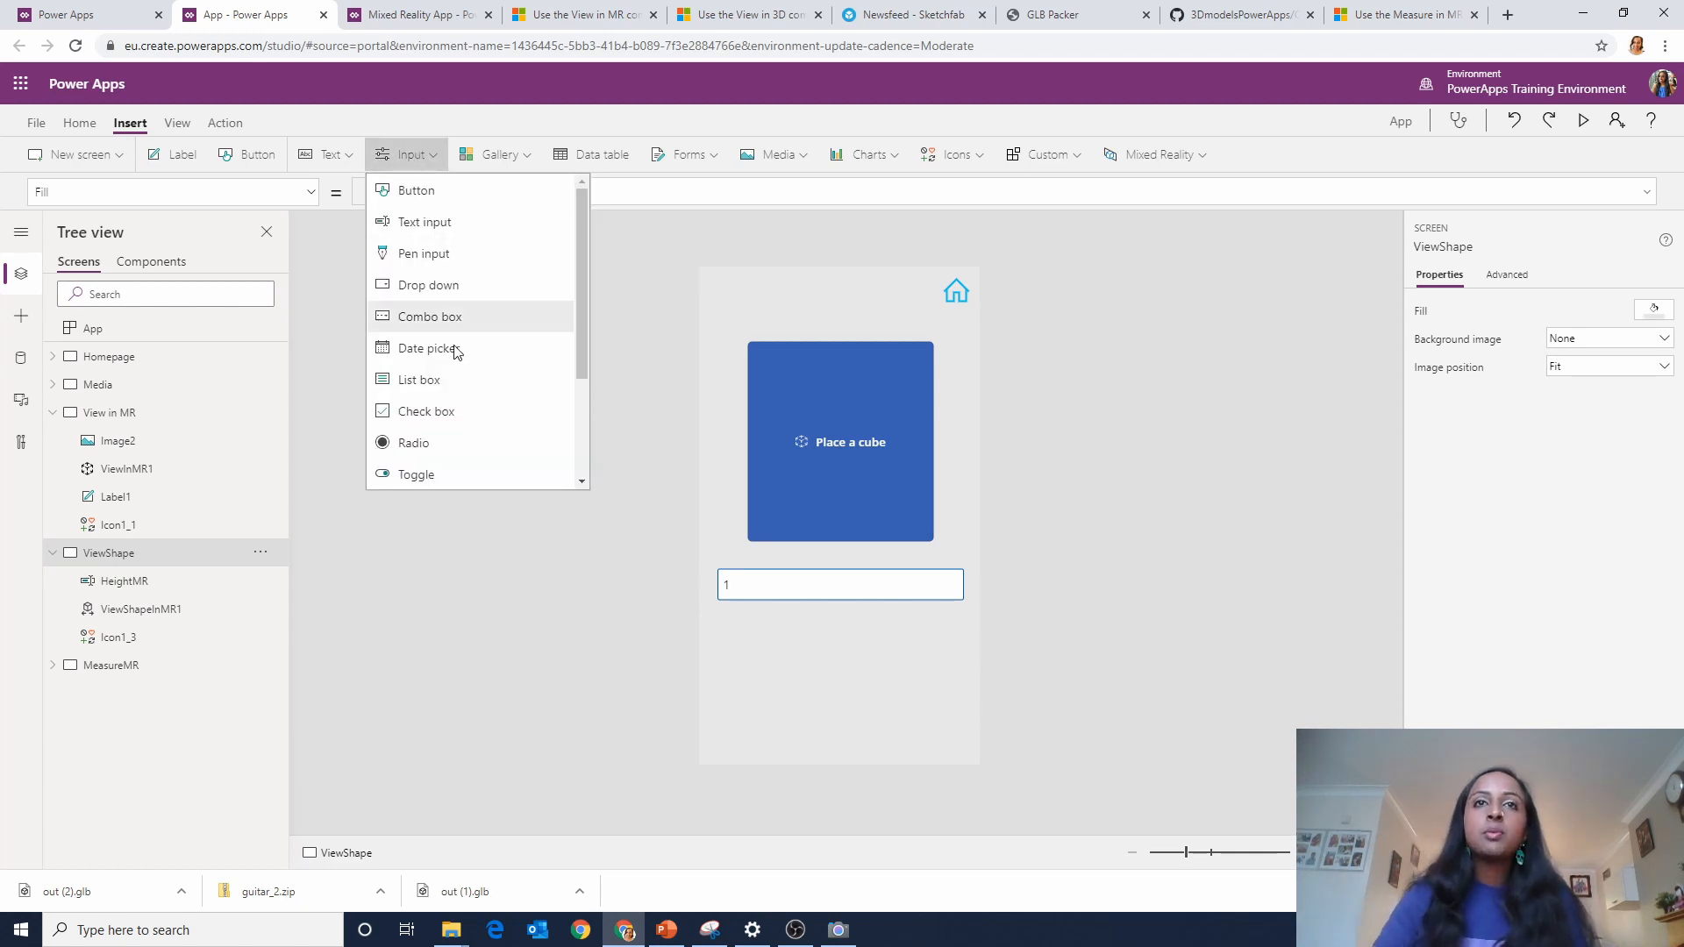
{"action": "left_click", "coordinate": [429, 285]}
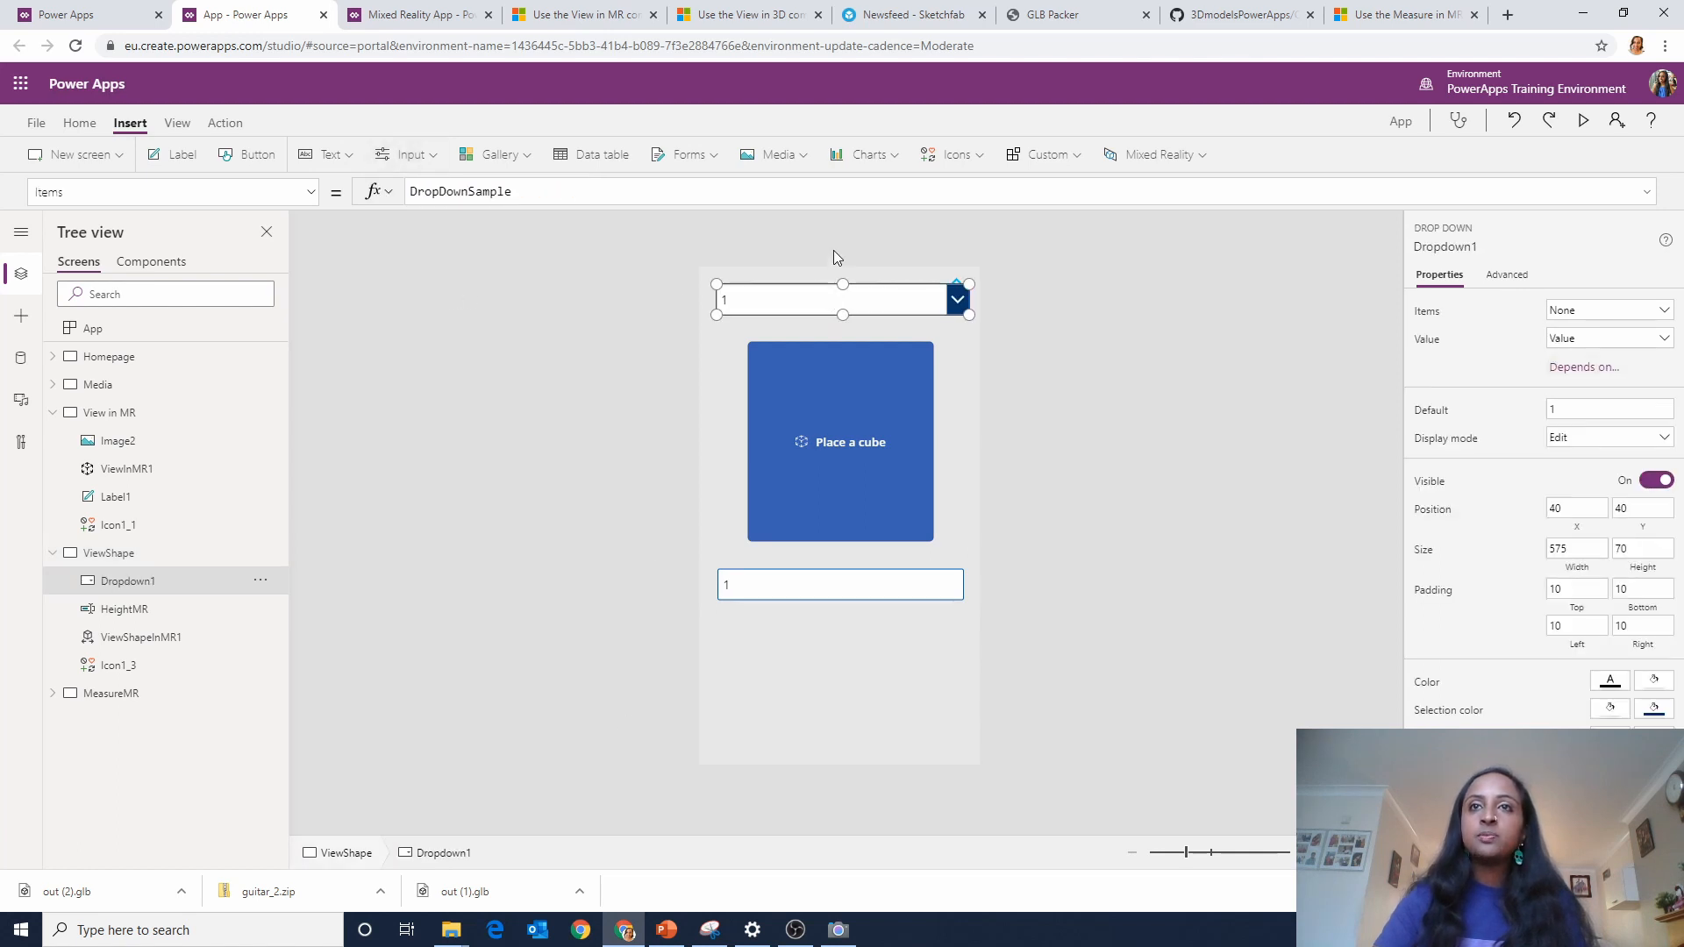
{"action": "left_click_drag", "start_coordinate": [821, 289], "coordinate": [823, 637]}
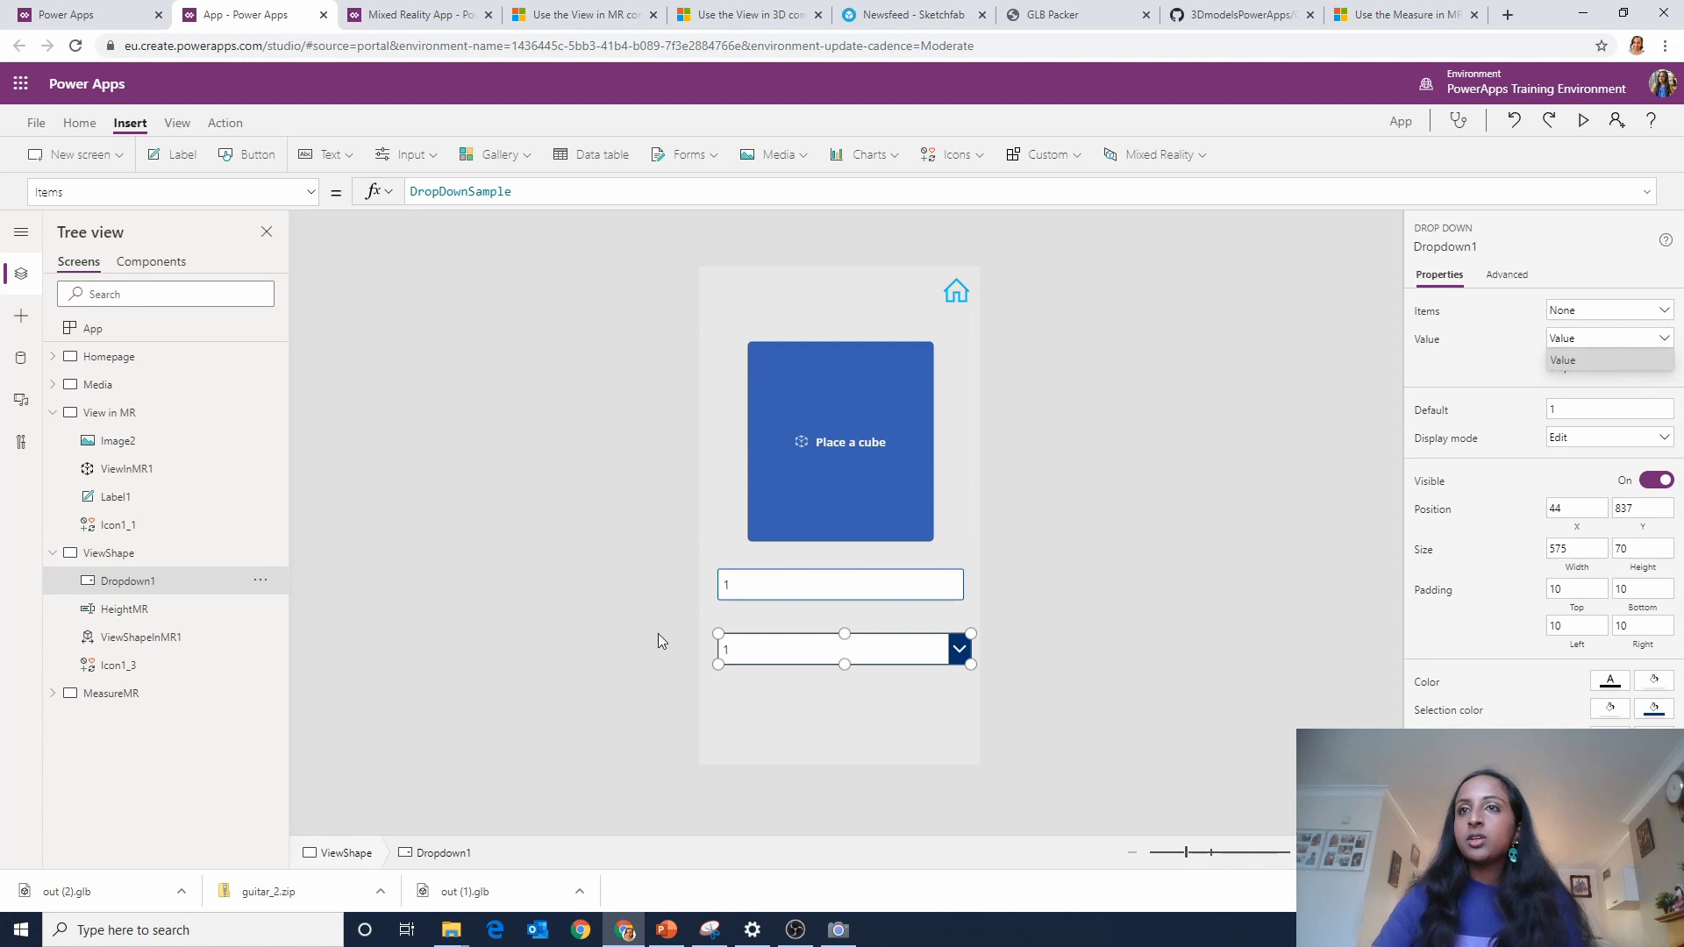
Check the cube control's unit of measurement options and set the drop down's Items formula to ["Meters","Feet"].
{"action": "left_click", "coordinate": [901, 430]}
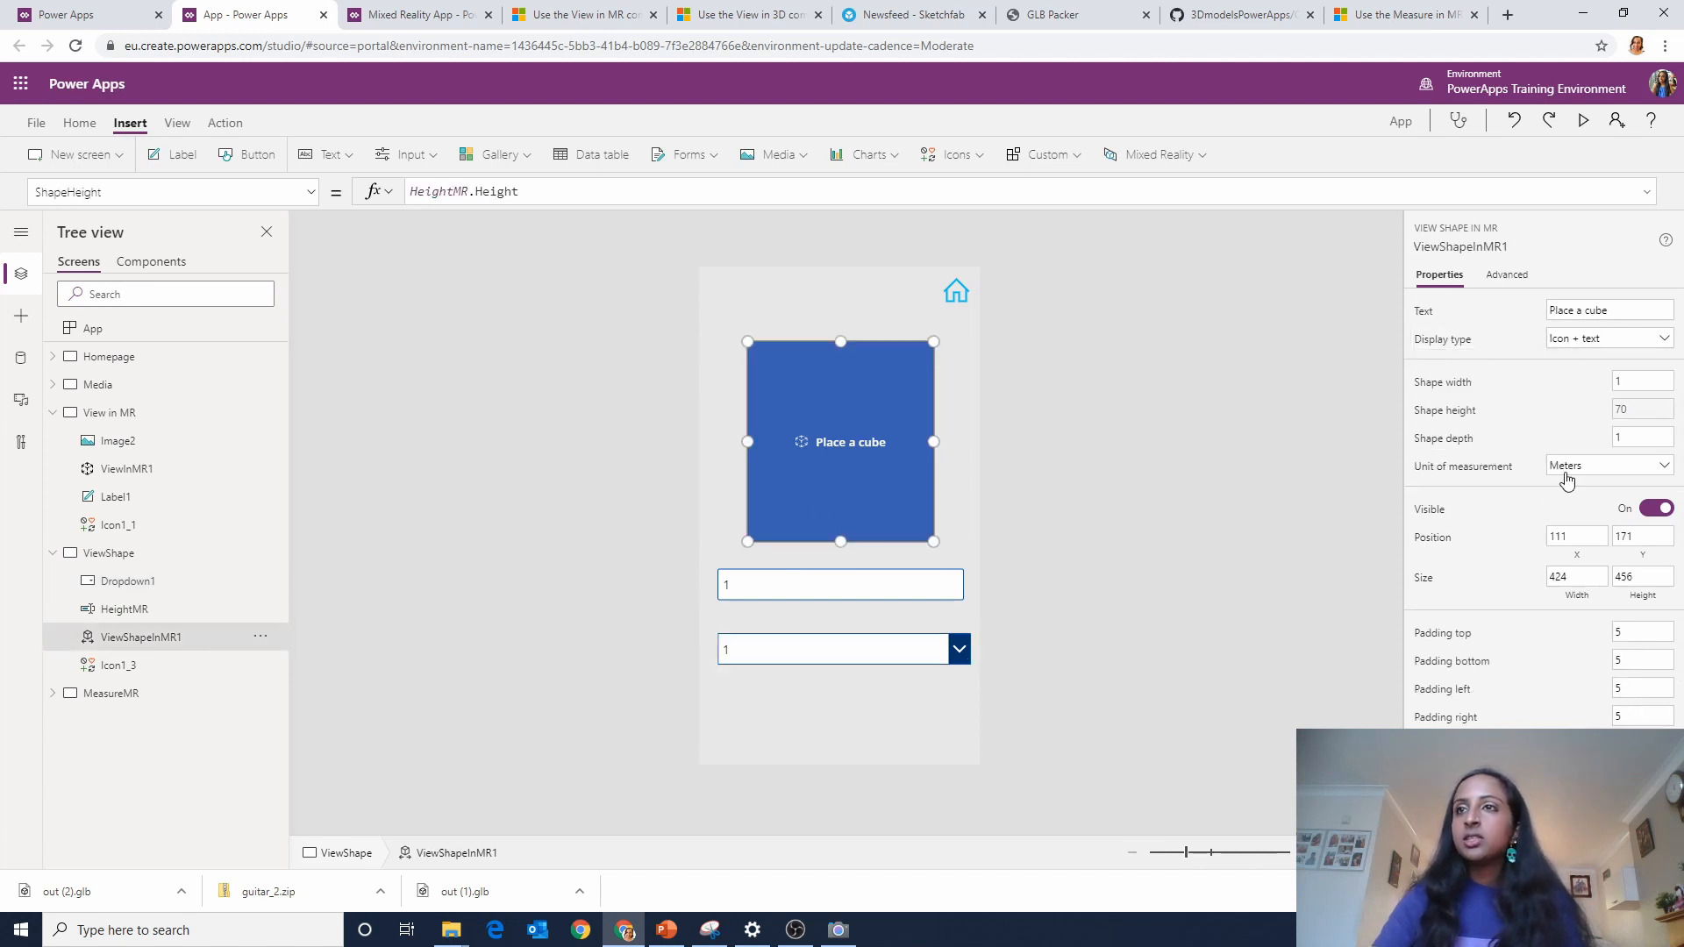
{"action": "left_click", "coordinate": [1566, 473]}
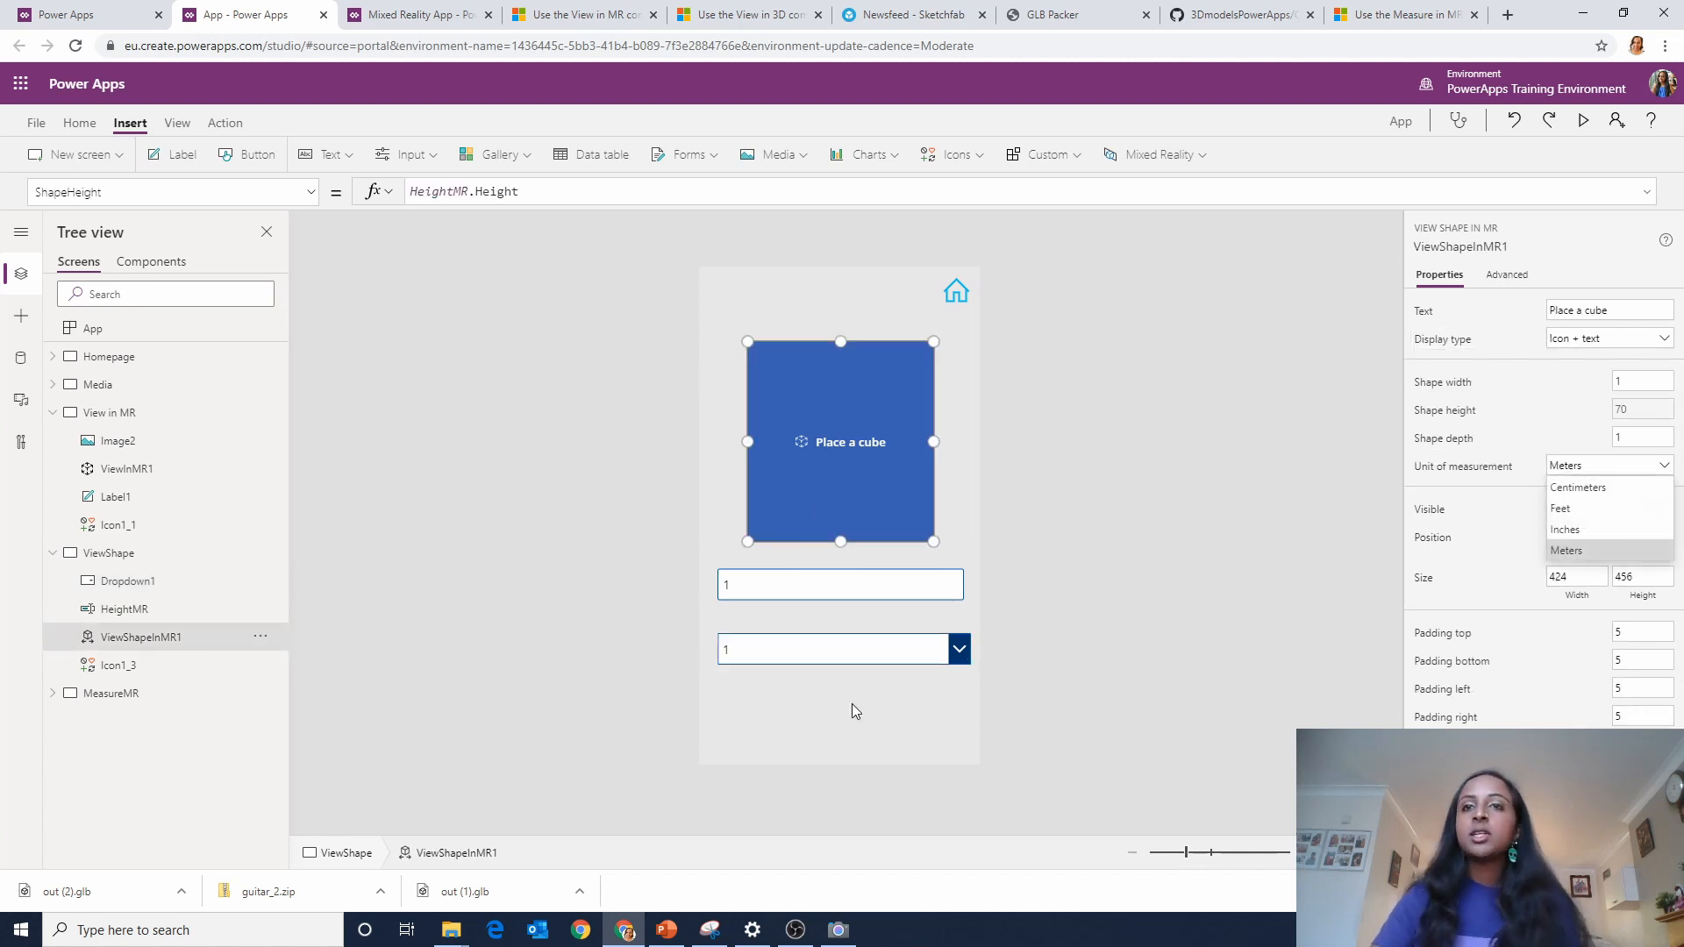
{"action": "left_click", "coordinate": [842, 662]}
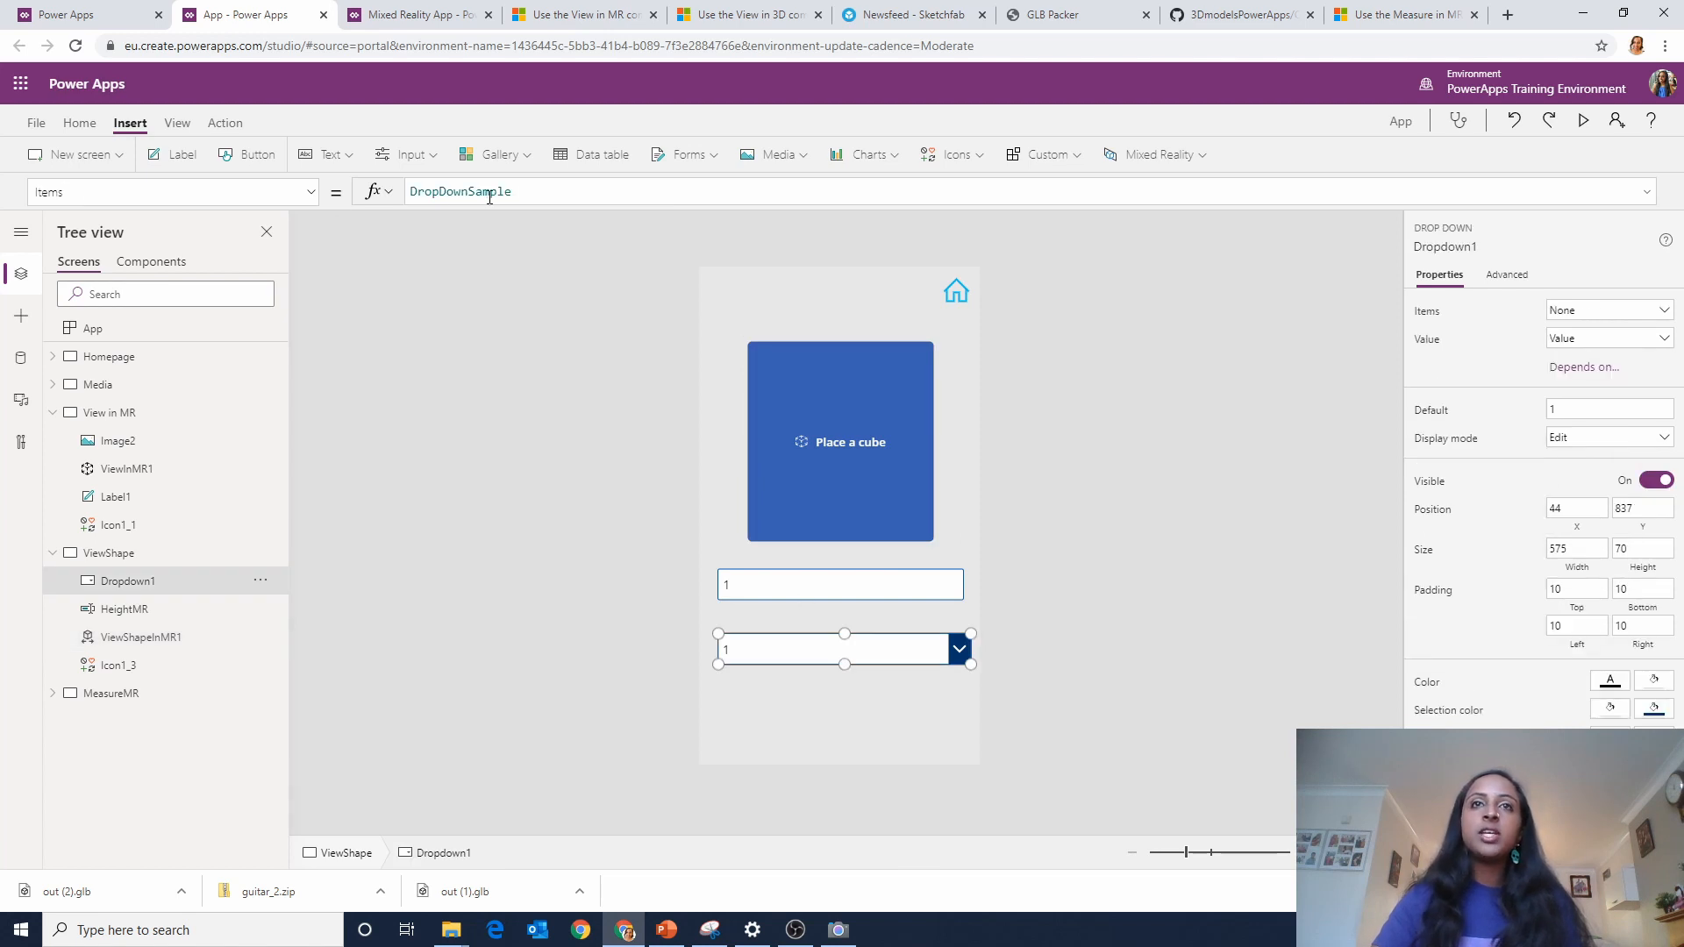
{"action": "type", "text": "["}
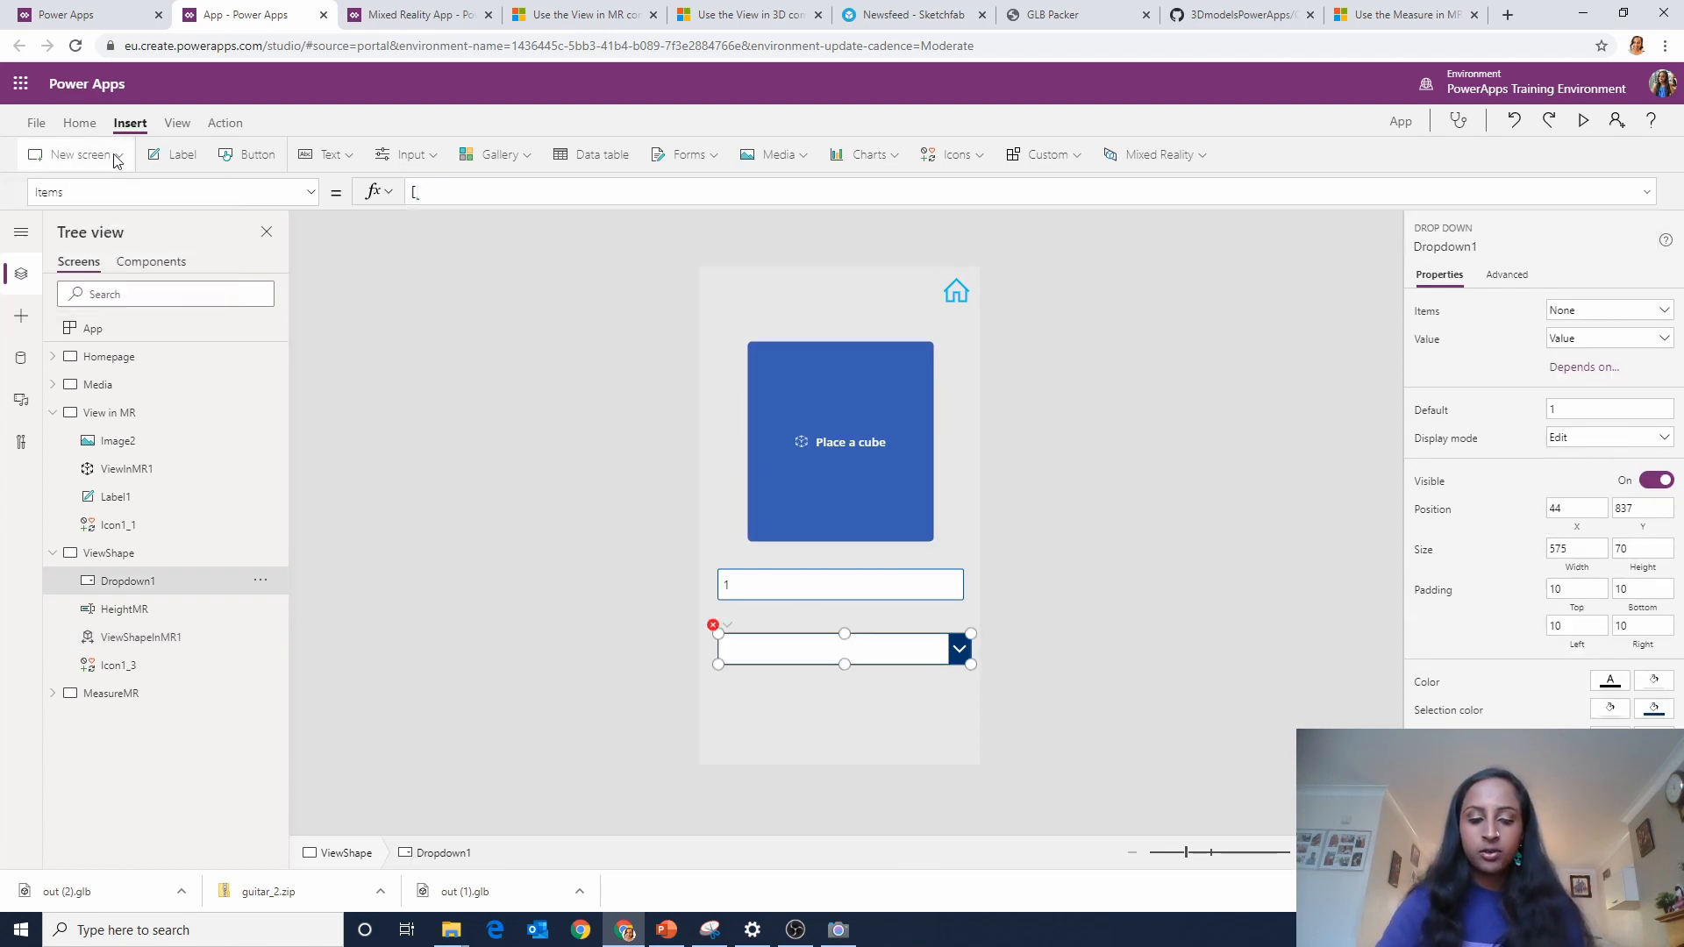
{"action": "type", "text": "\"Meters"}
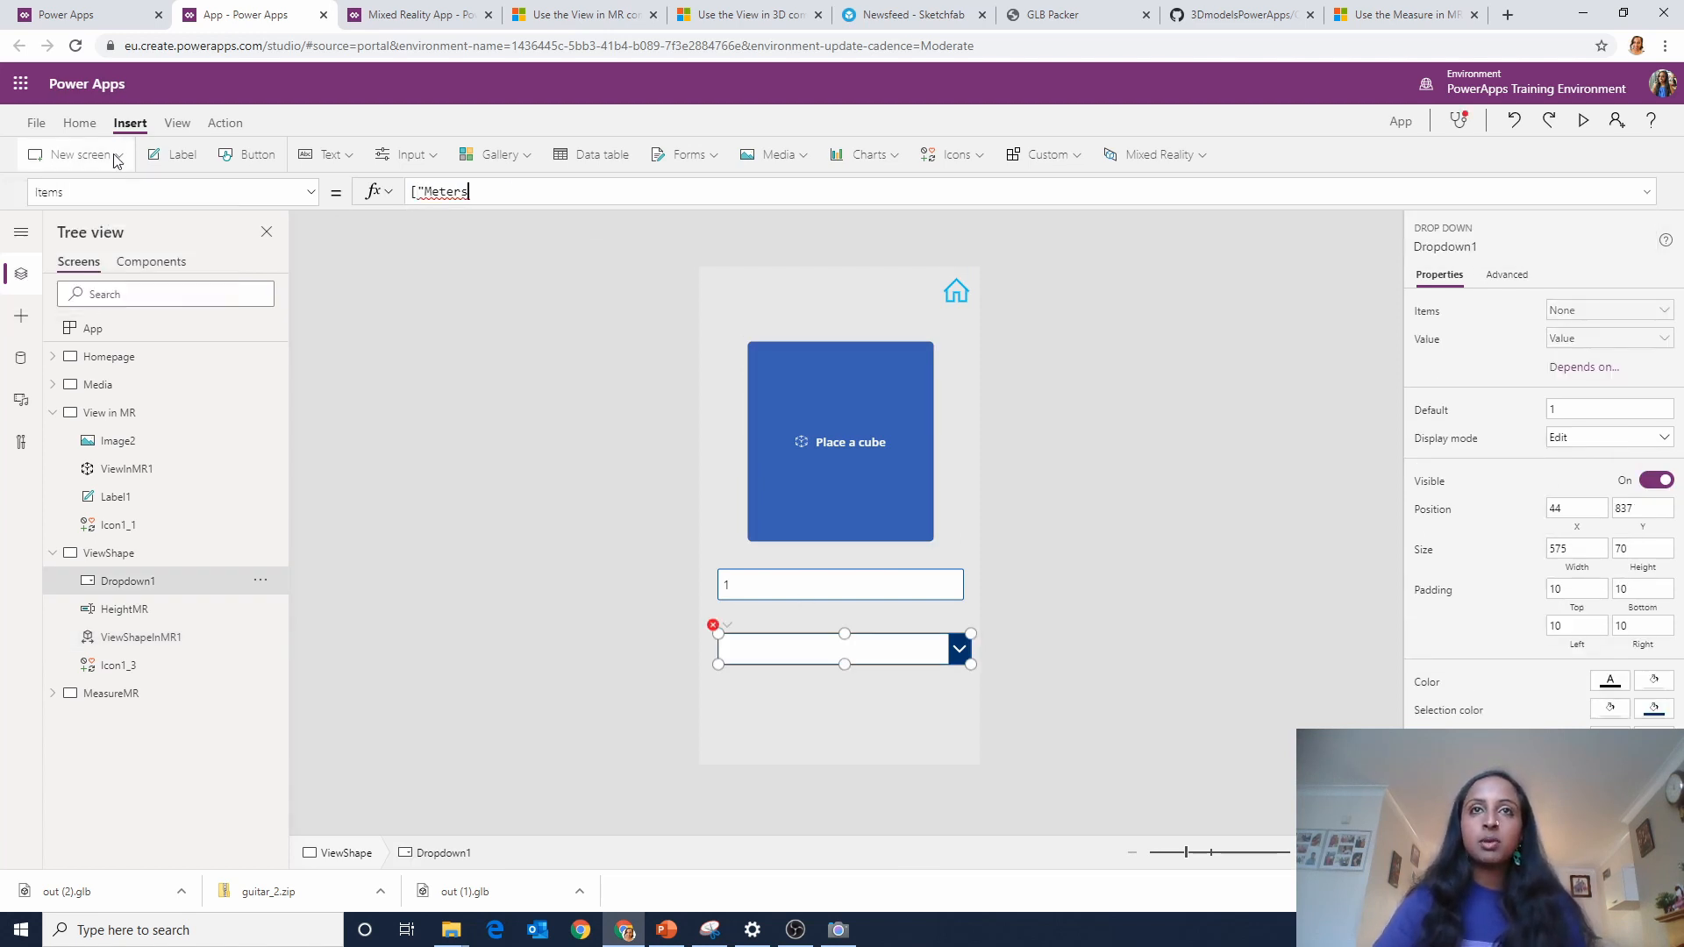
{"action": "type", "text": "\",Feet\""}
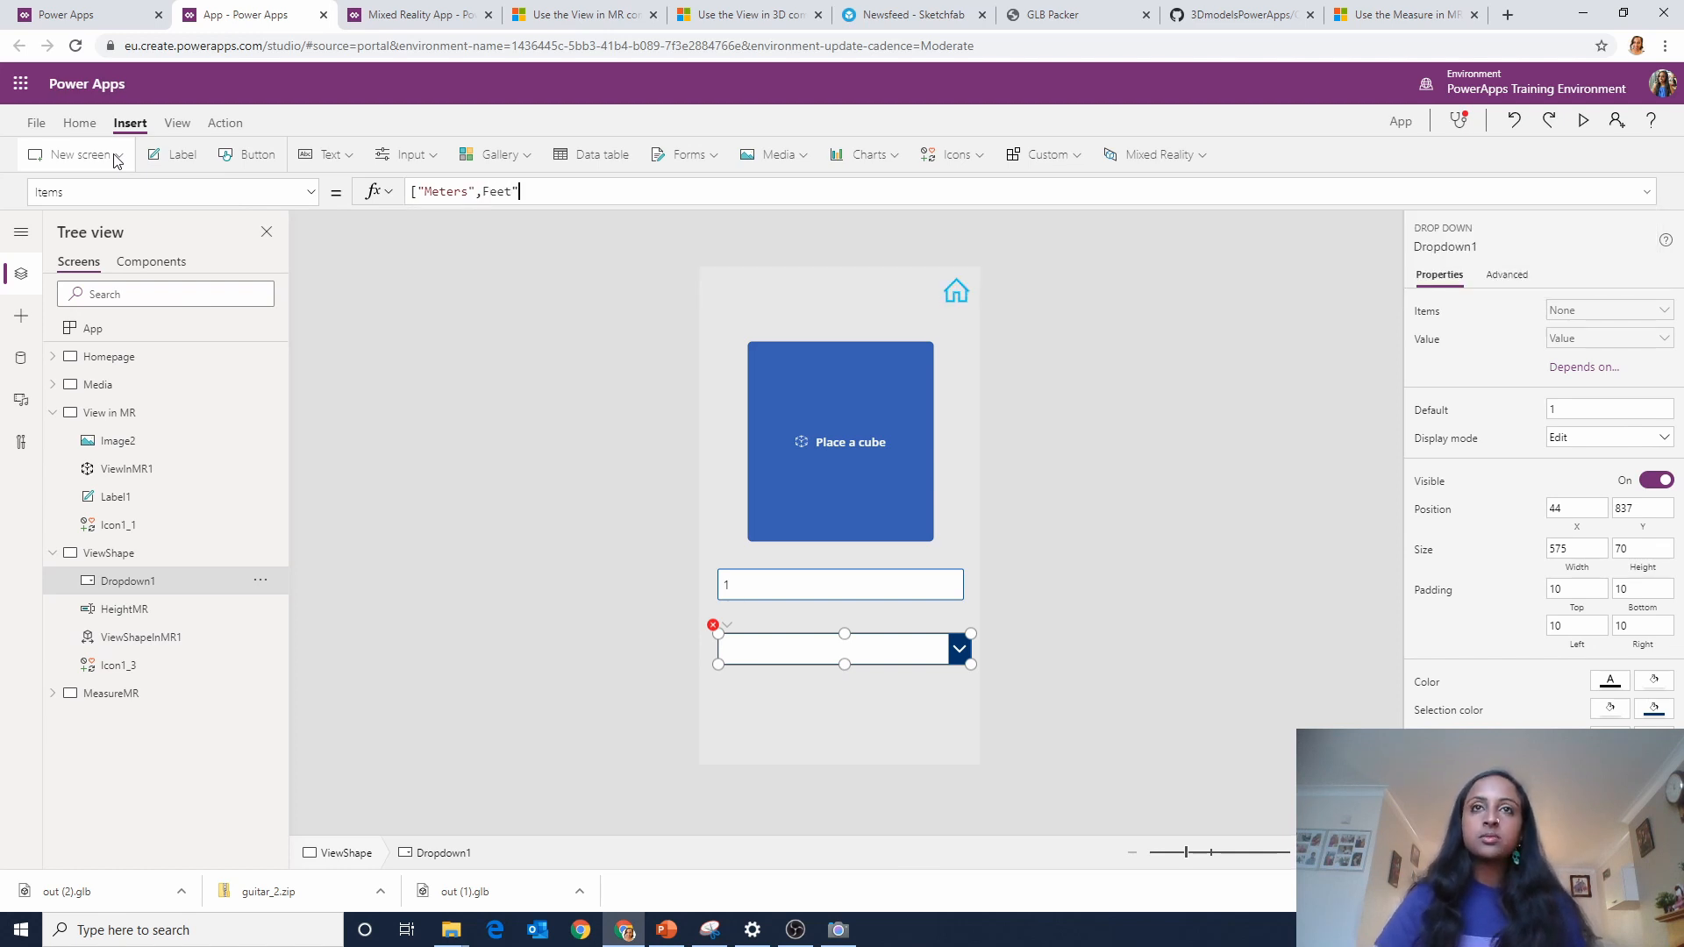
{"action": "key", "text": "Left"}
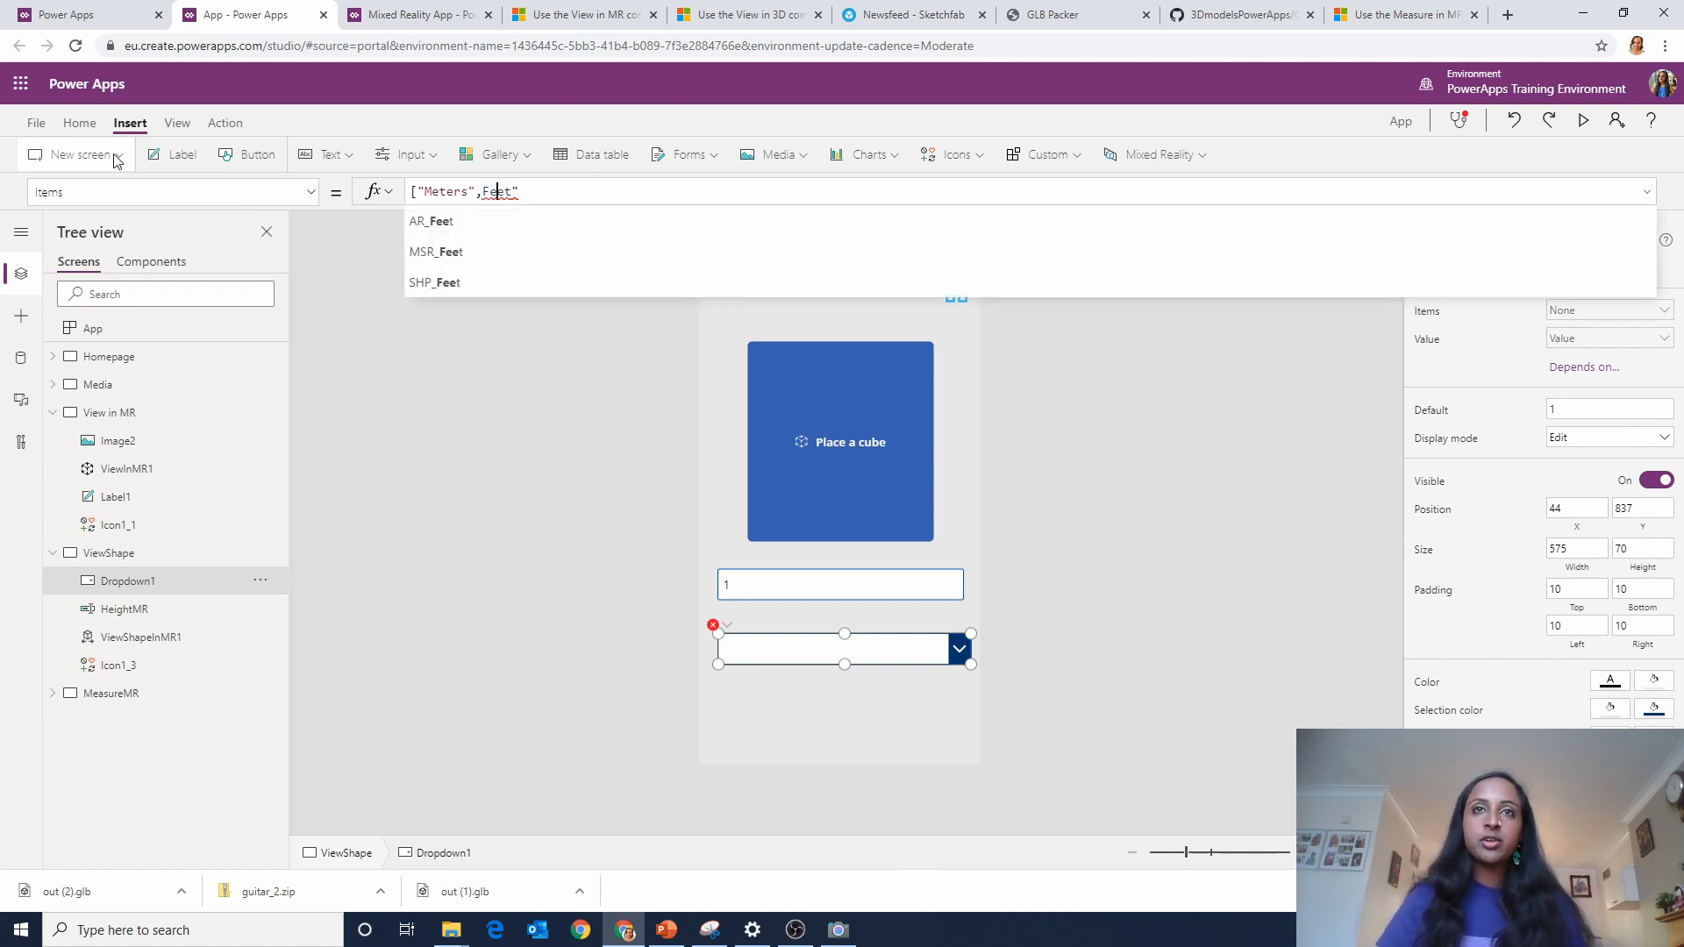
{"action": "key", "text": "Left"}
{"action": "key", "text": "Left"}
{"action": "type", "text": "\""}
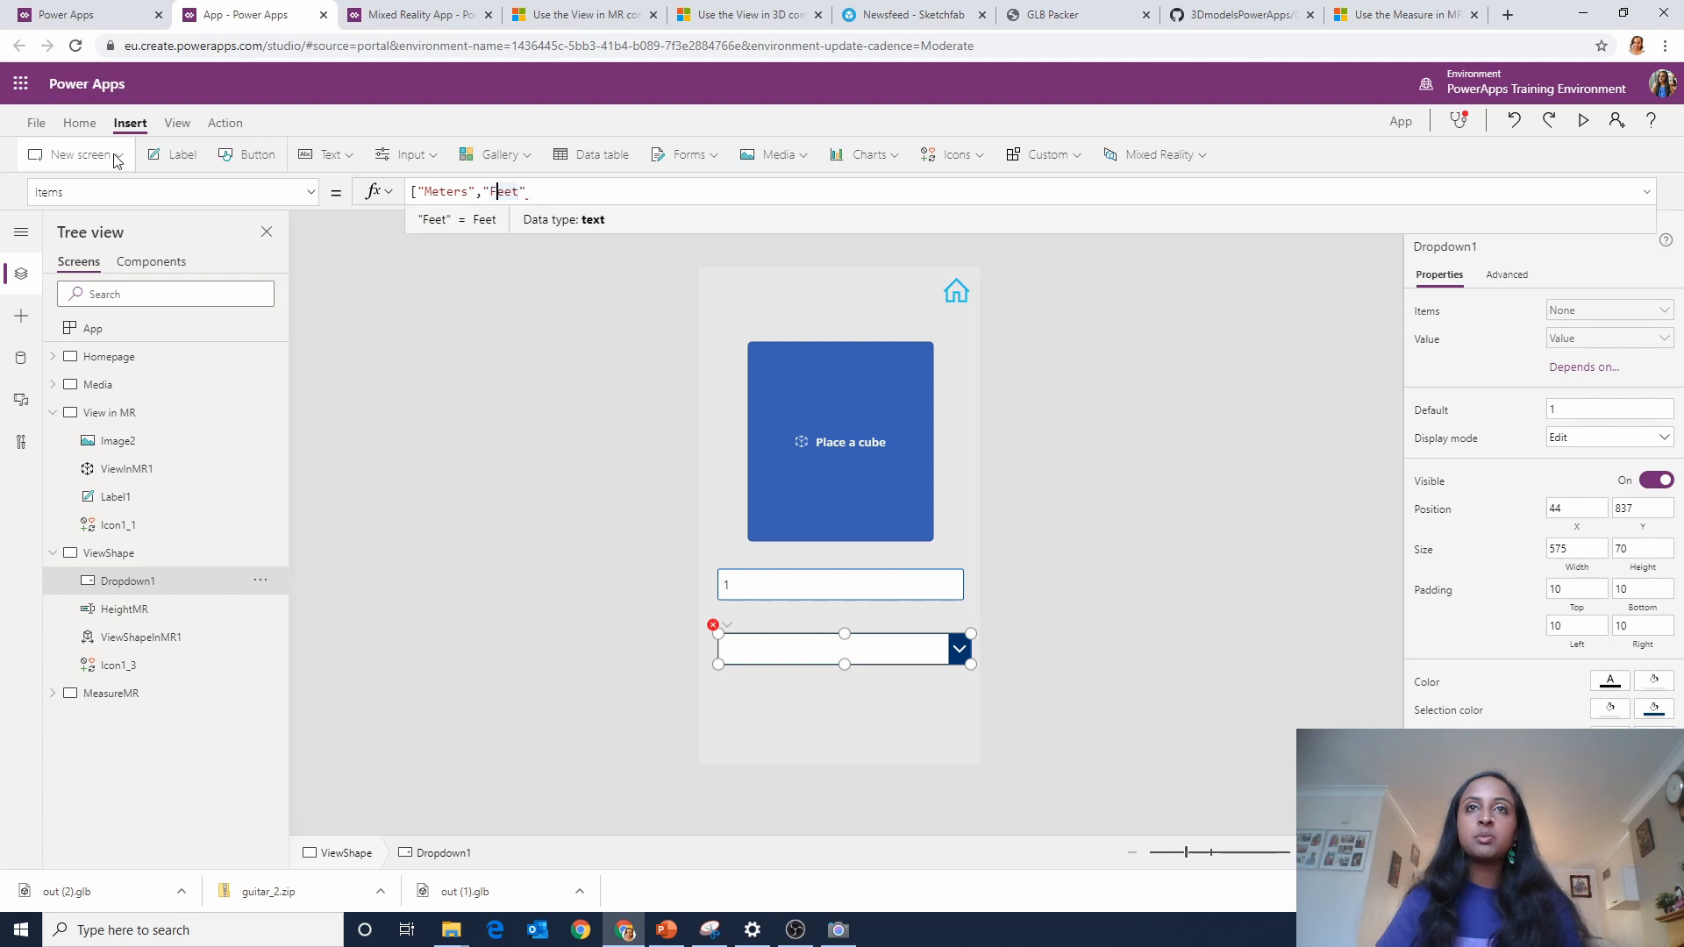
{"action": "key", "text": "Right"}
{"action": "key", "text": "Right"}
{"action": "key", "text": "Right"}
{"action": "key", "text": "Right"}
{"action": "type", "text": "]"}
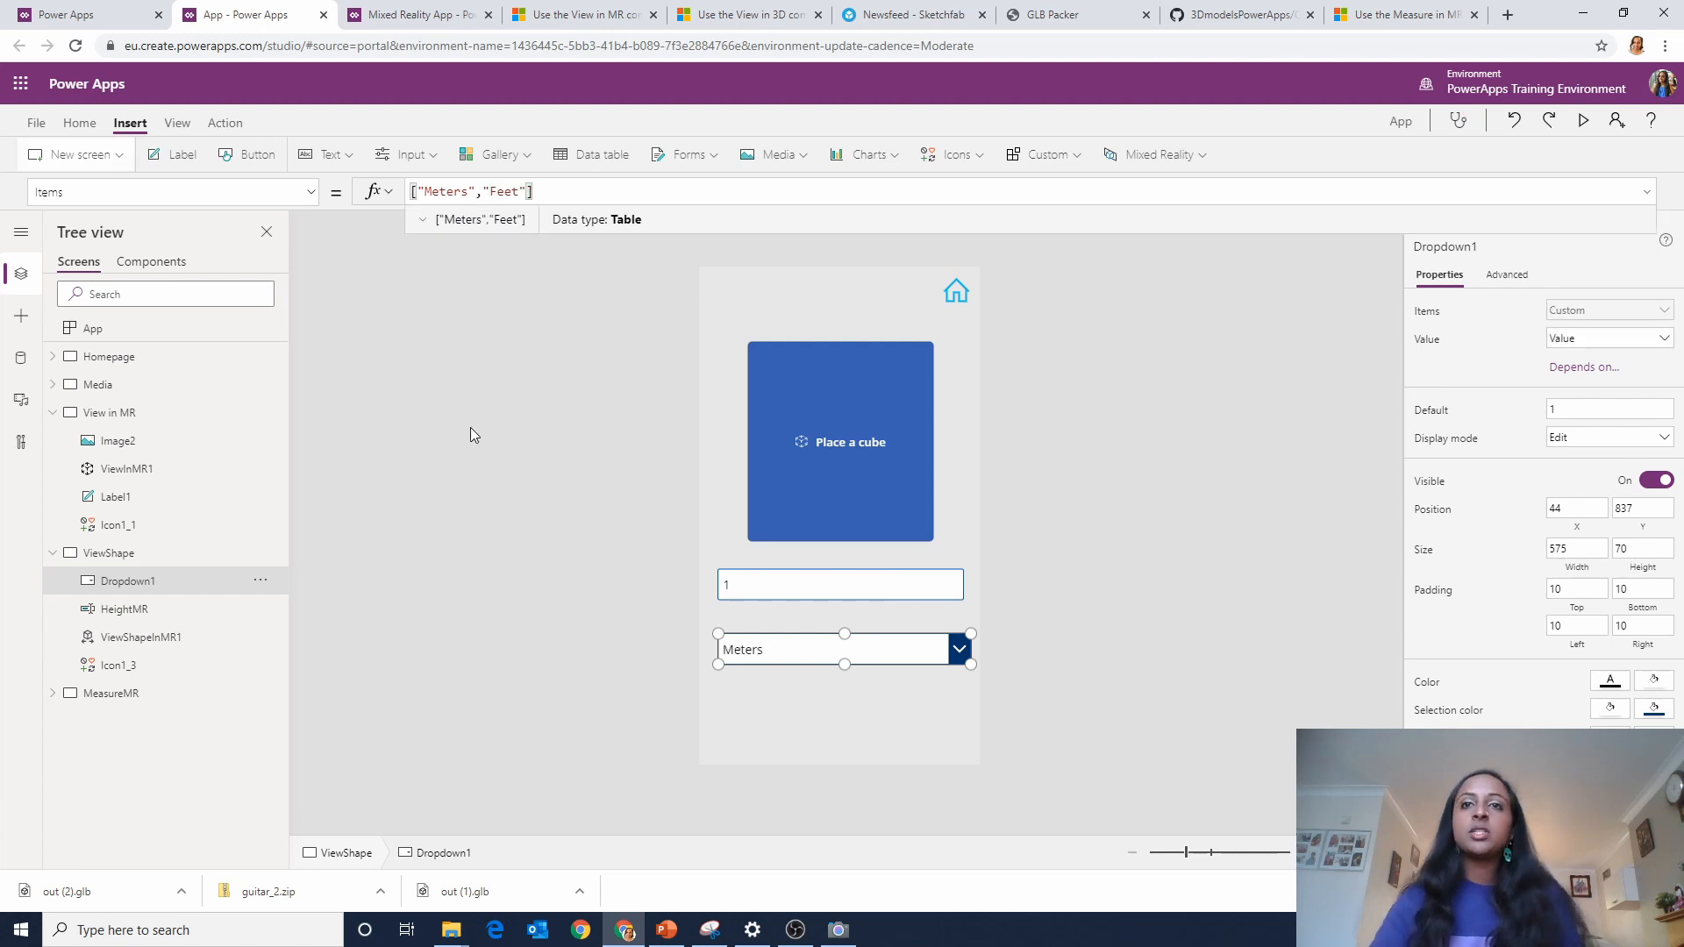
Rename the drop down on the ViewShape screen to Units.
{"action": "double_click", "coordinate": [131, 583]}
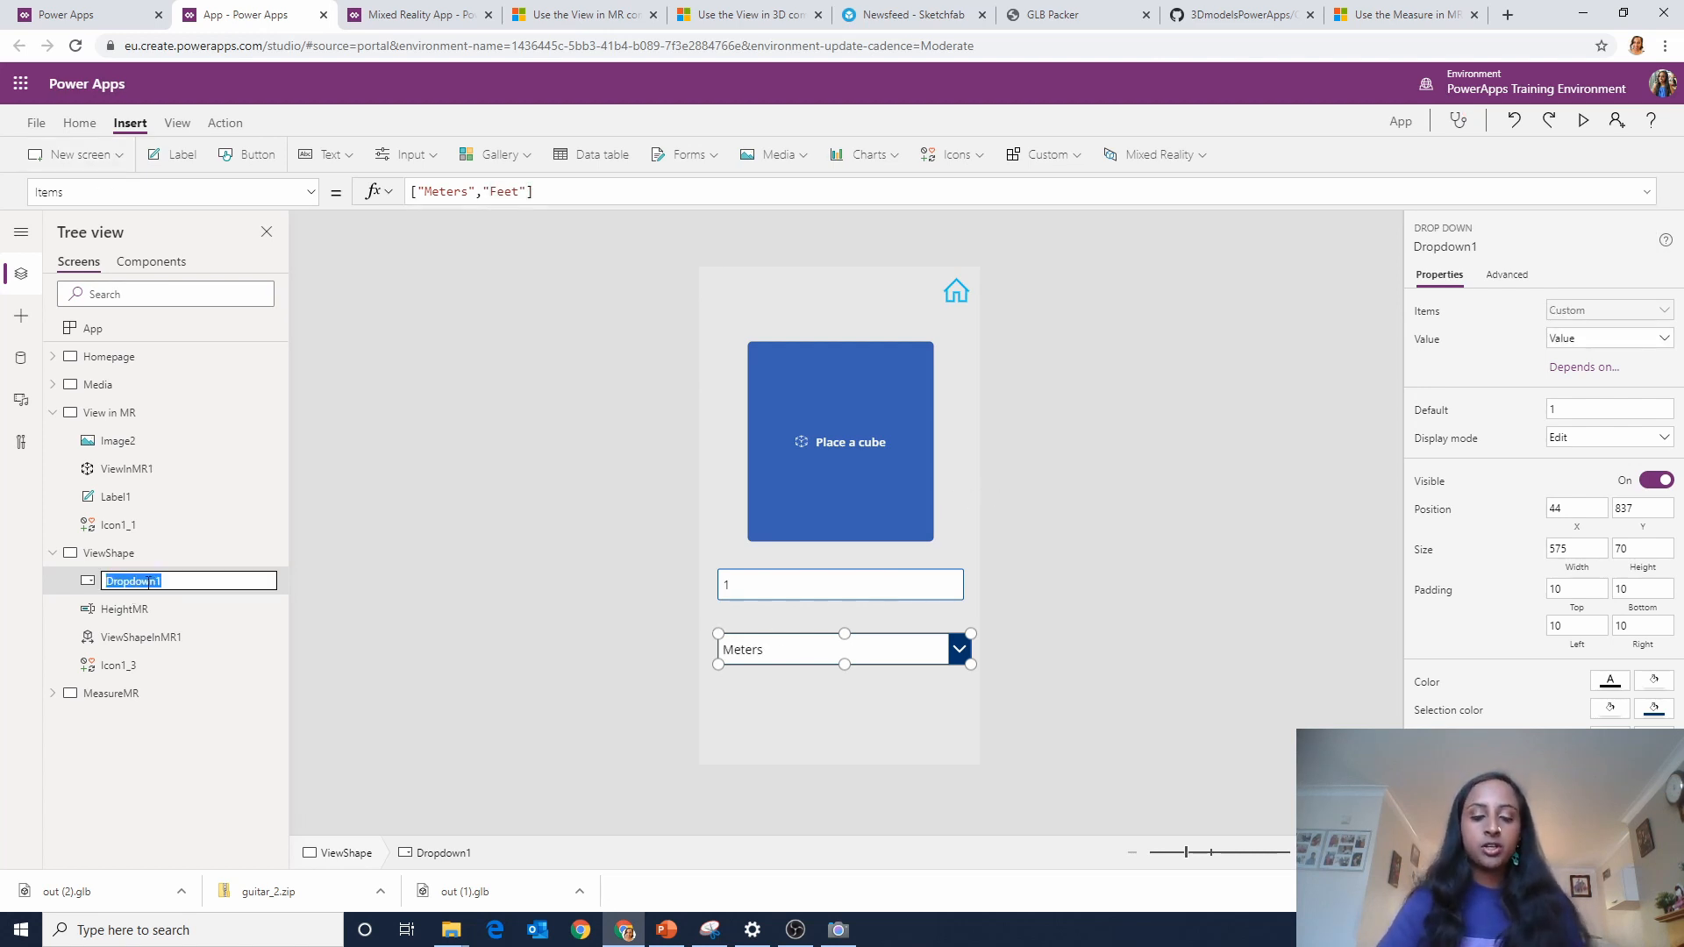
{"action": "type", "text": "Units"}
{"action": "double_click", "coordinate": [148, 582]}
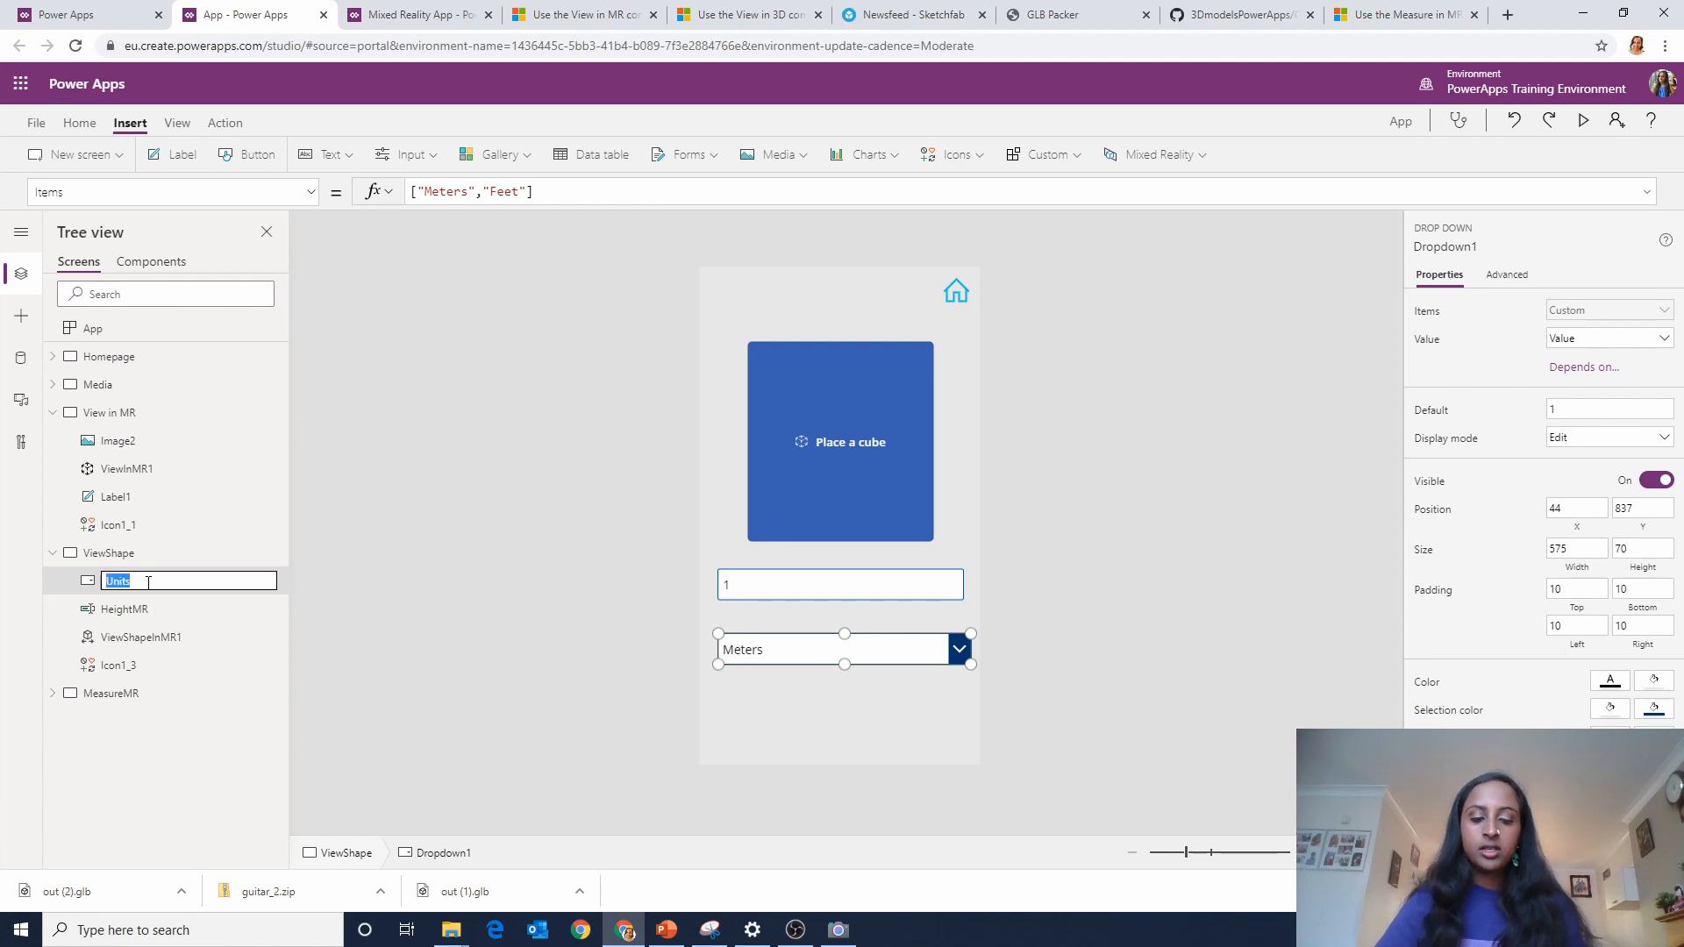
Set the Place a cube control's Units formula to Units.SelectedText.Value.
{"action": "left_click", "coordinate": [831, 407]}
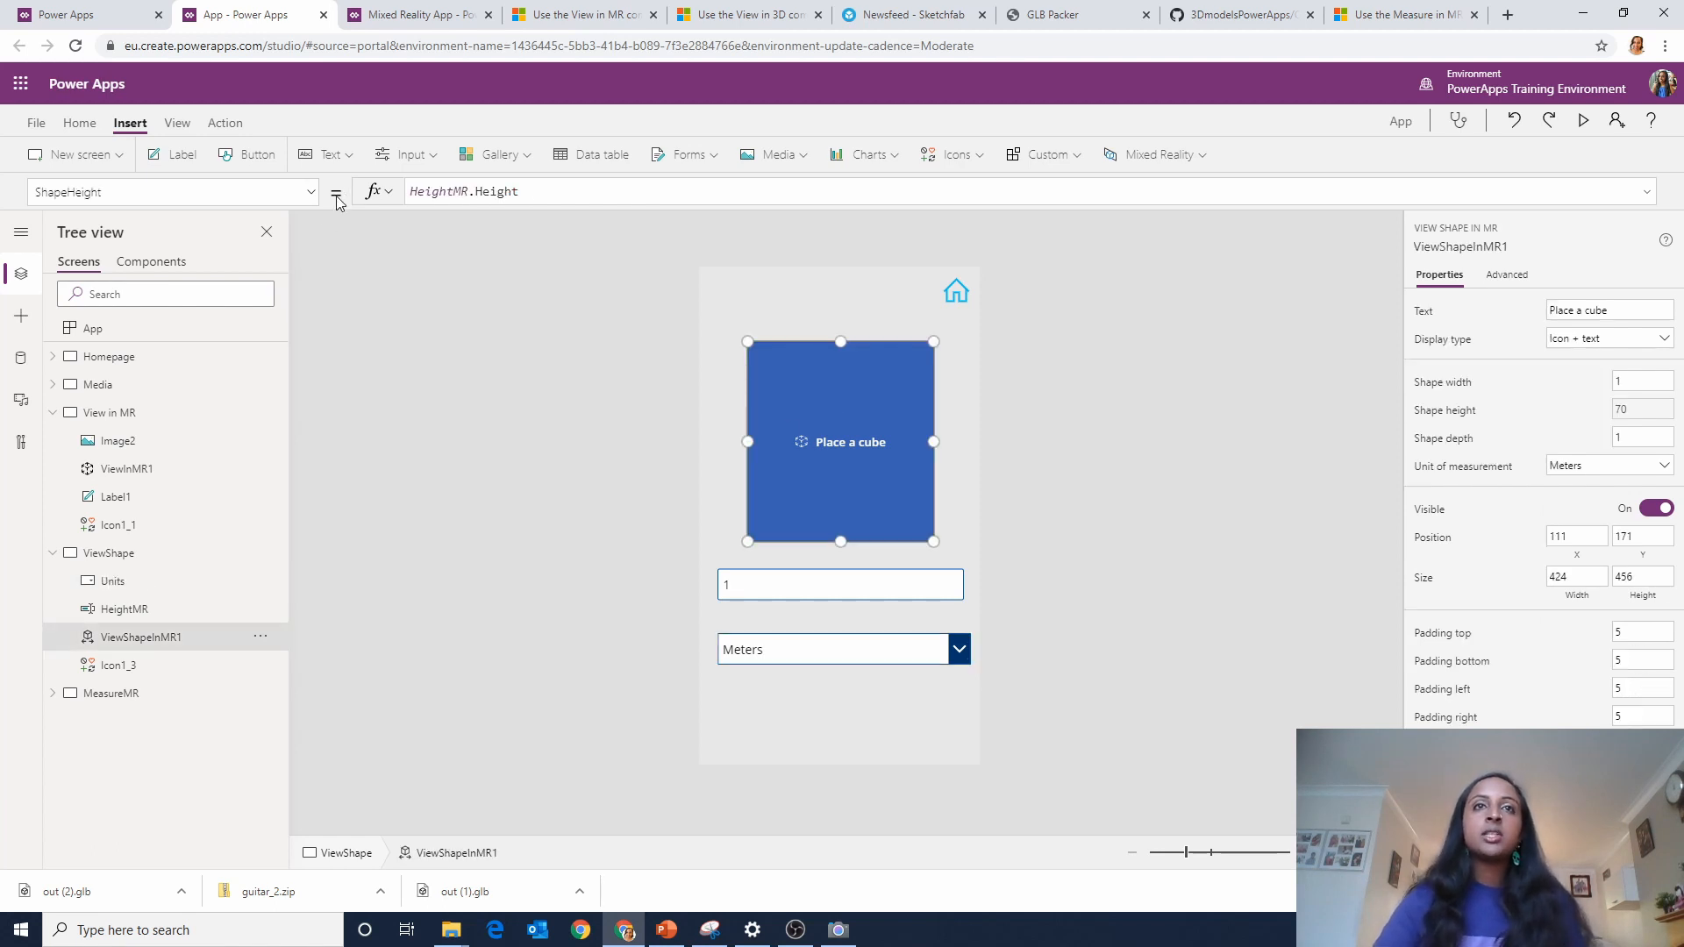
{"action": "left_click", "coordinate": [312, 193]}
{"action": "scroll", "coordinate": [198, 398], "scroll_direction": "up", "scroll_amount": 1}
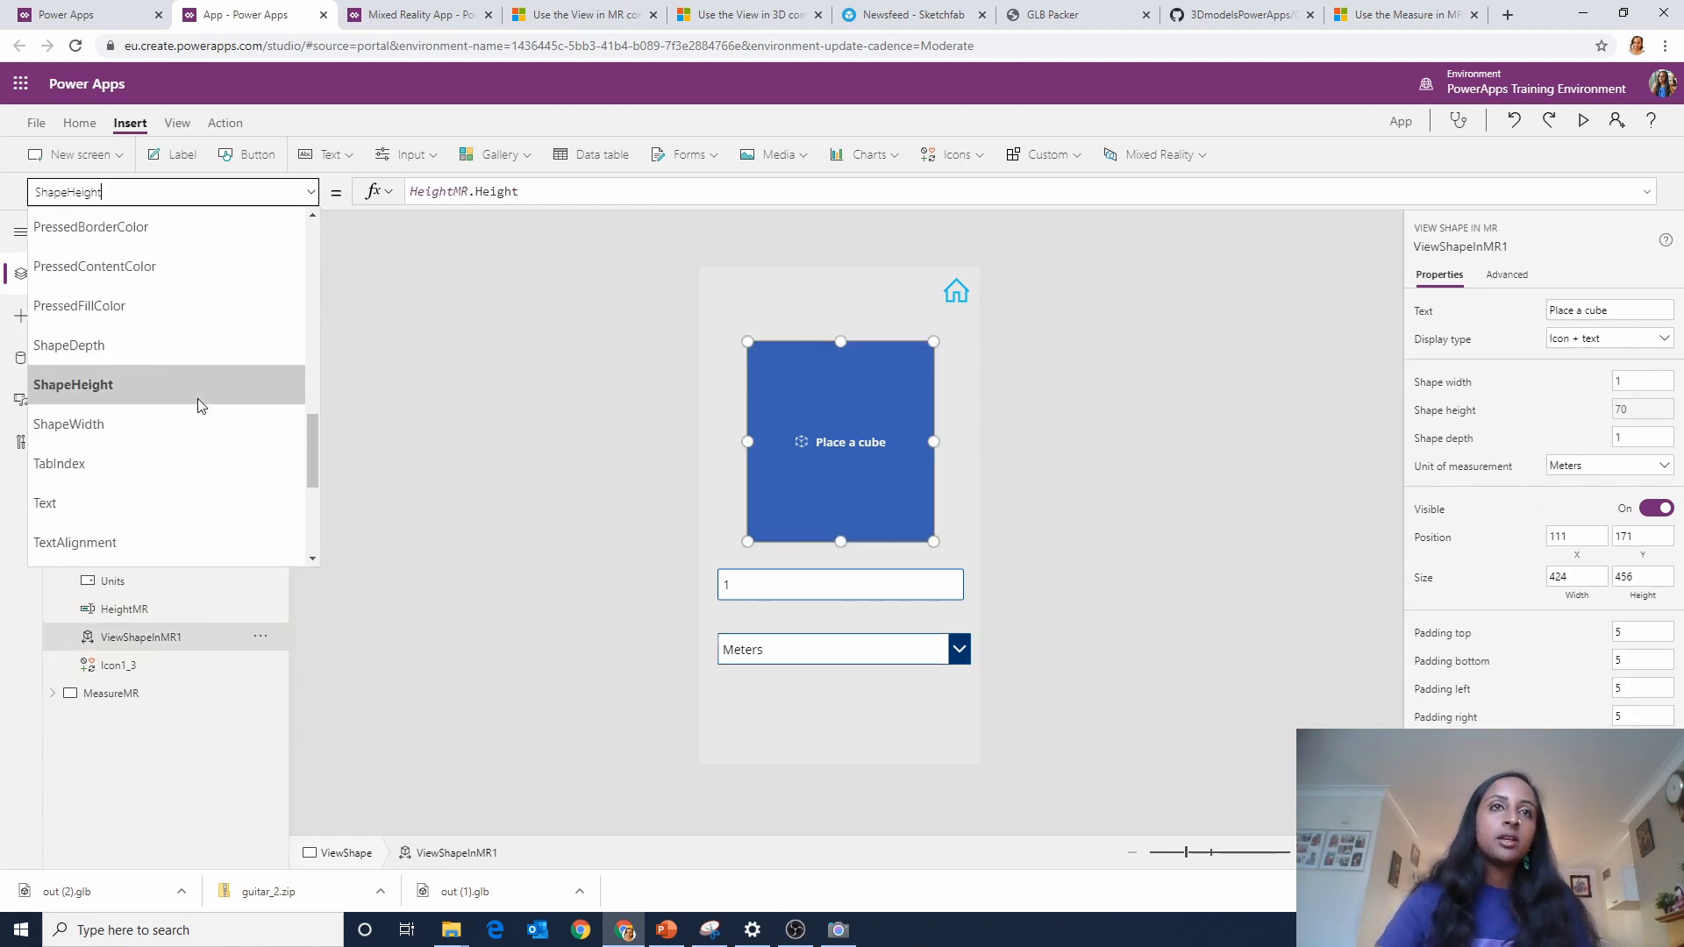
{"action": "scroll", "coordinate": [193, 413], "scroll_direction": "down", "scroll_amount": 2}
{"action": "scroll", "coordinate": [193, 418], "scroll_direction": "down", "scroll_amount": 2}
{"action": "scroll", "coordinate": [188, 412], "scroll_direction": "up", "scroll_amount": 4}
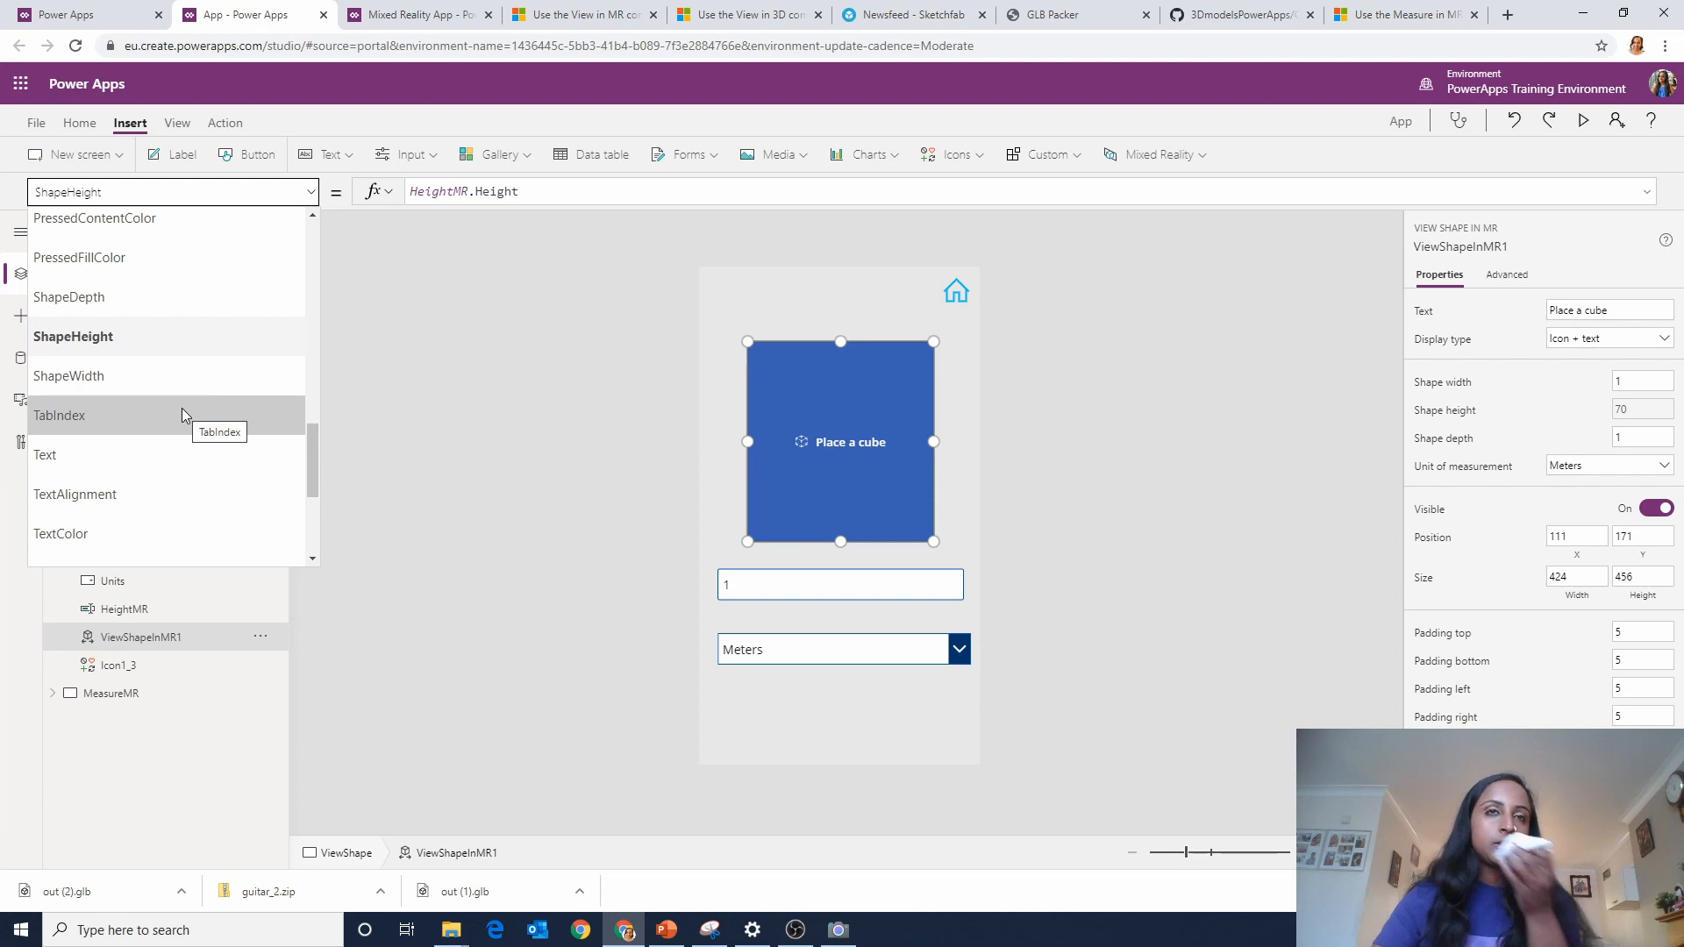
{"action": "scroll", "coordinate": [182, 408], "scroll_direction": "up", "scroll_amount": 4}
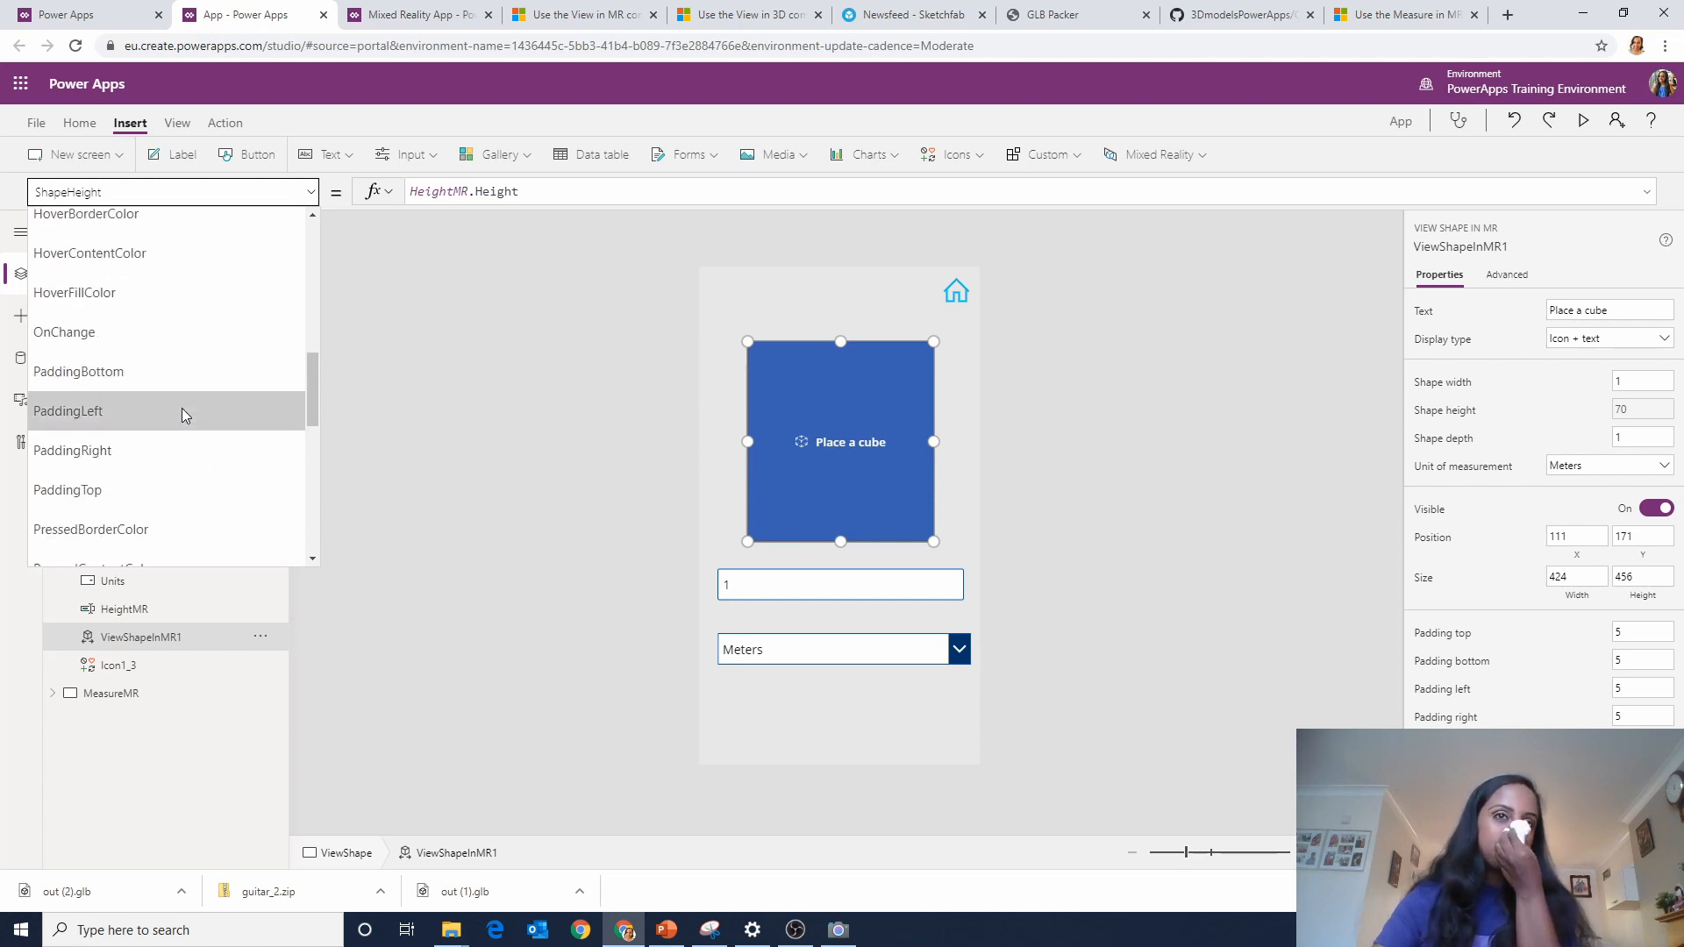
{"action": "scroll", "coordinate": [181, 408], "scroll_direction": "down", "scroll_amount": 6}
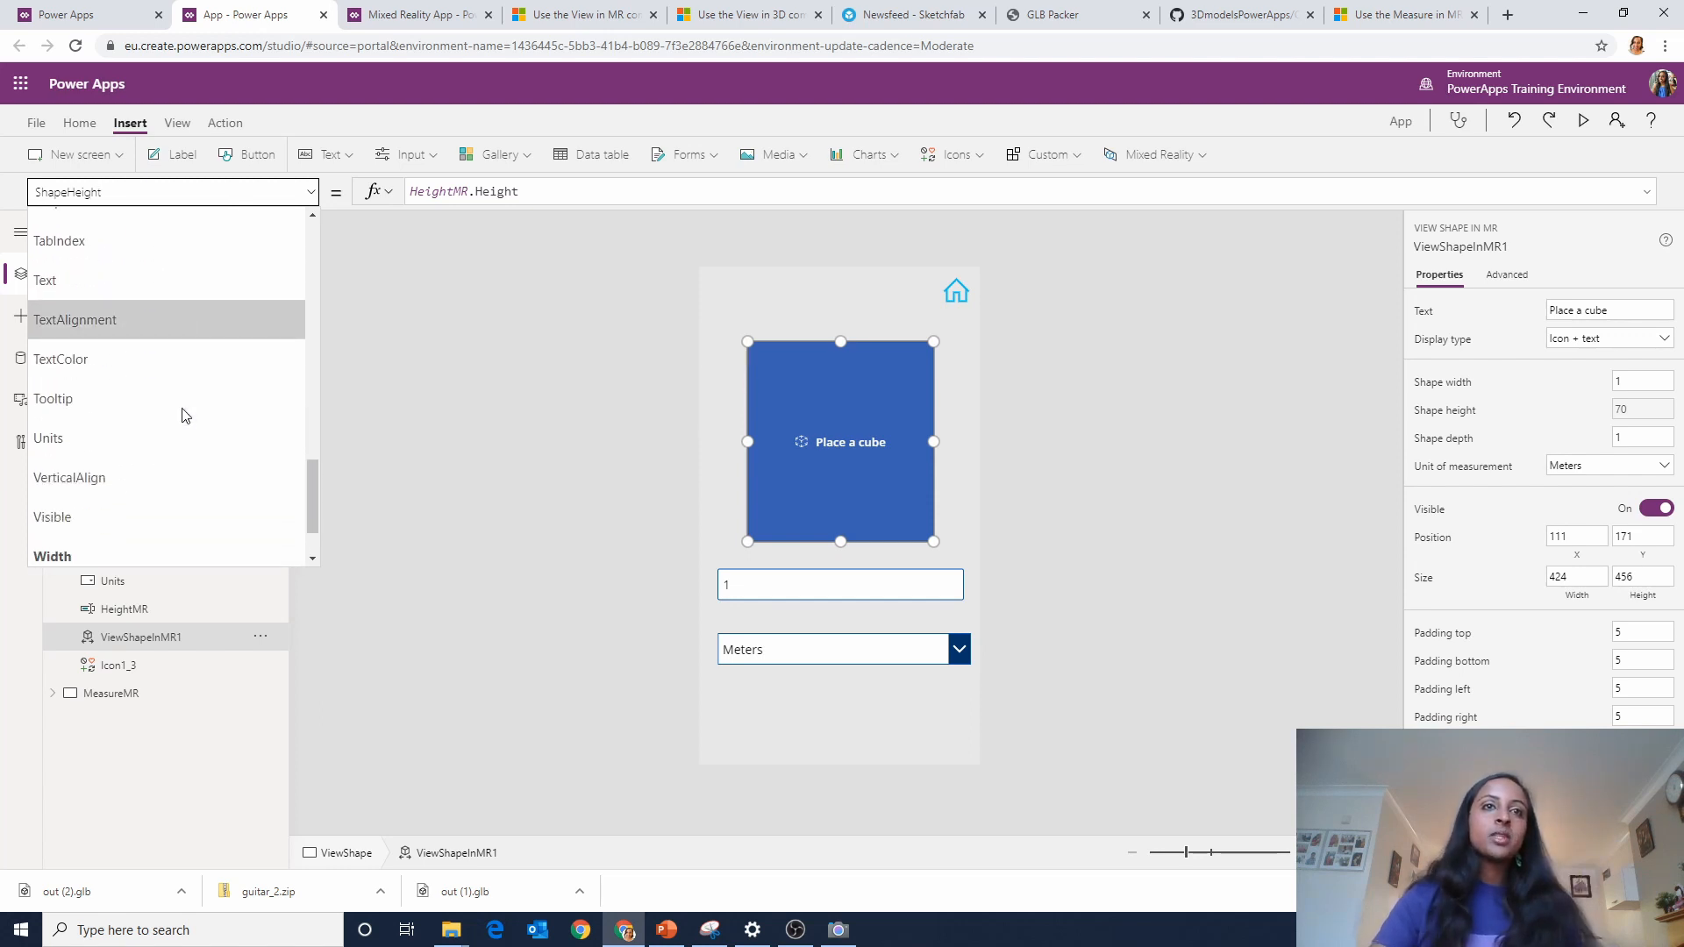
{"action": "scroll", "coordinate": [182, 407], "scroll_direction": "up", "scroll_amount": 3}
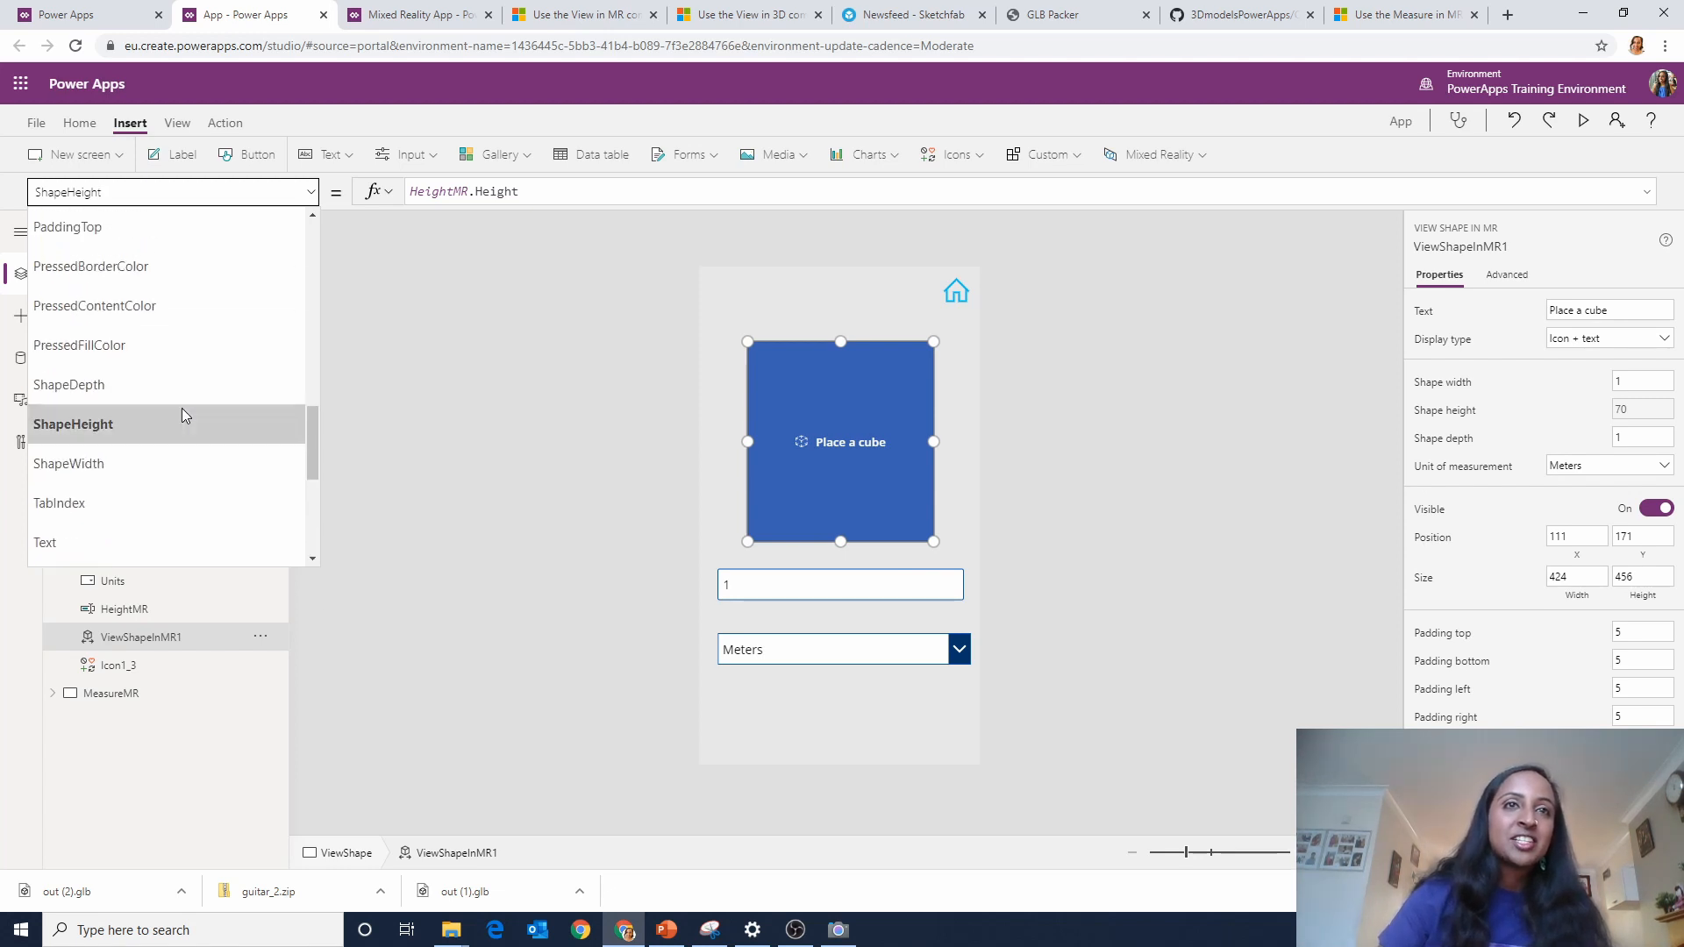
{"action": "scroll", "coordinate": [213, 357], "scroll_direction": "up", "scroll_amount": 8}
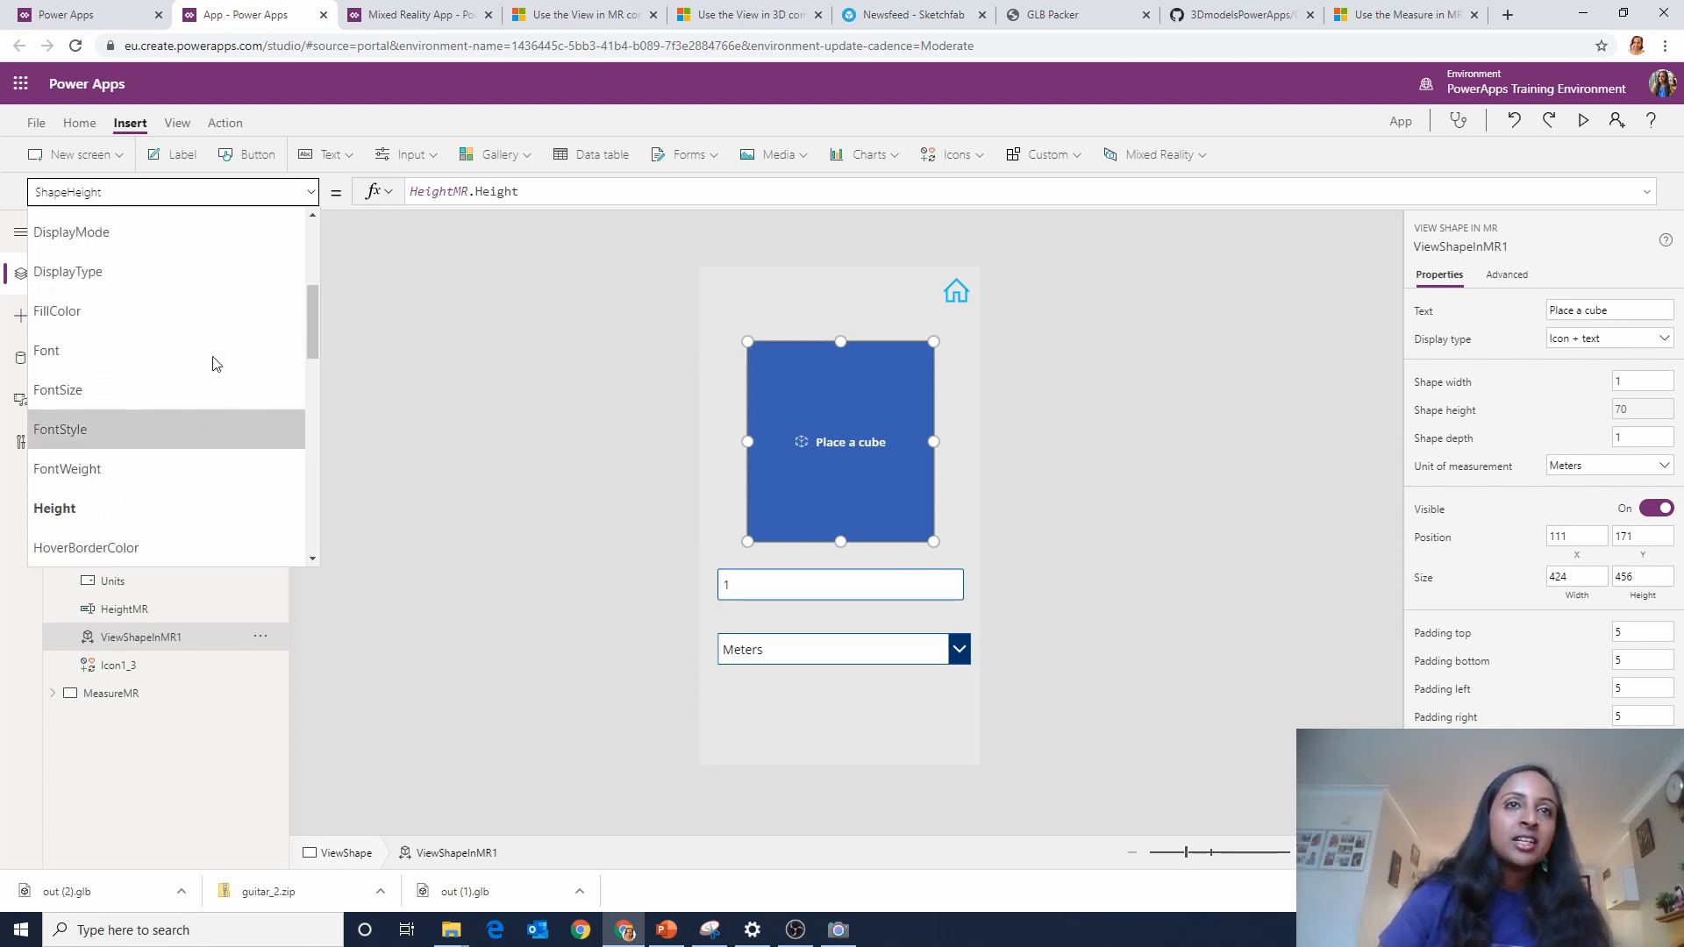
{"action": "scroll", "coordinate": [214, 360], "scroll_direction": "up", "scroll_amount": 3}
{"action": "scroll", "coordinate": [214, 360], "scroll_direction": "down", "scroll_amount": 2}
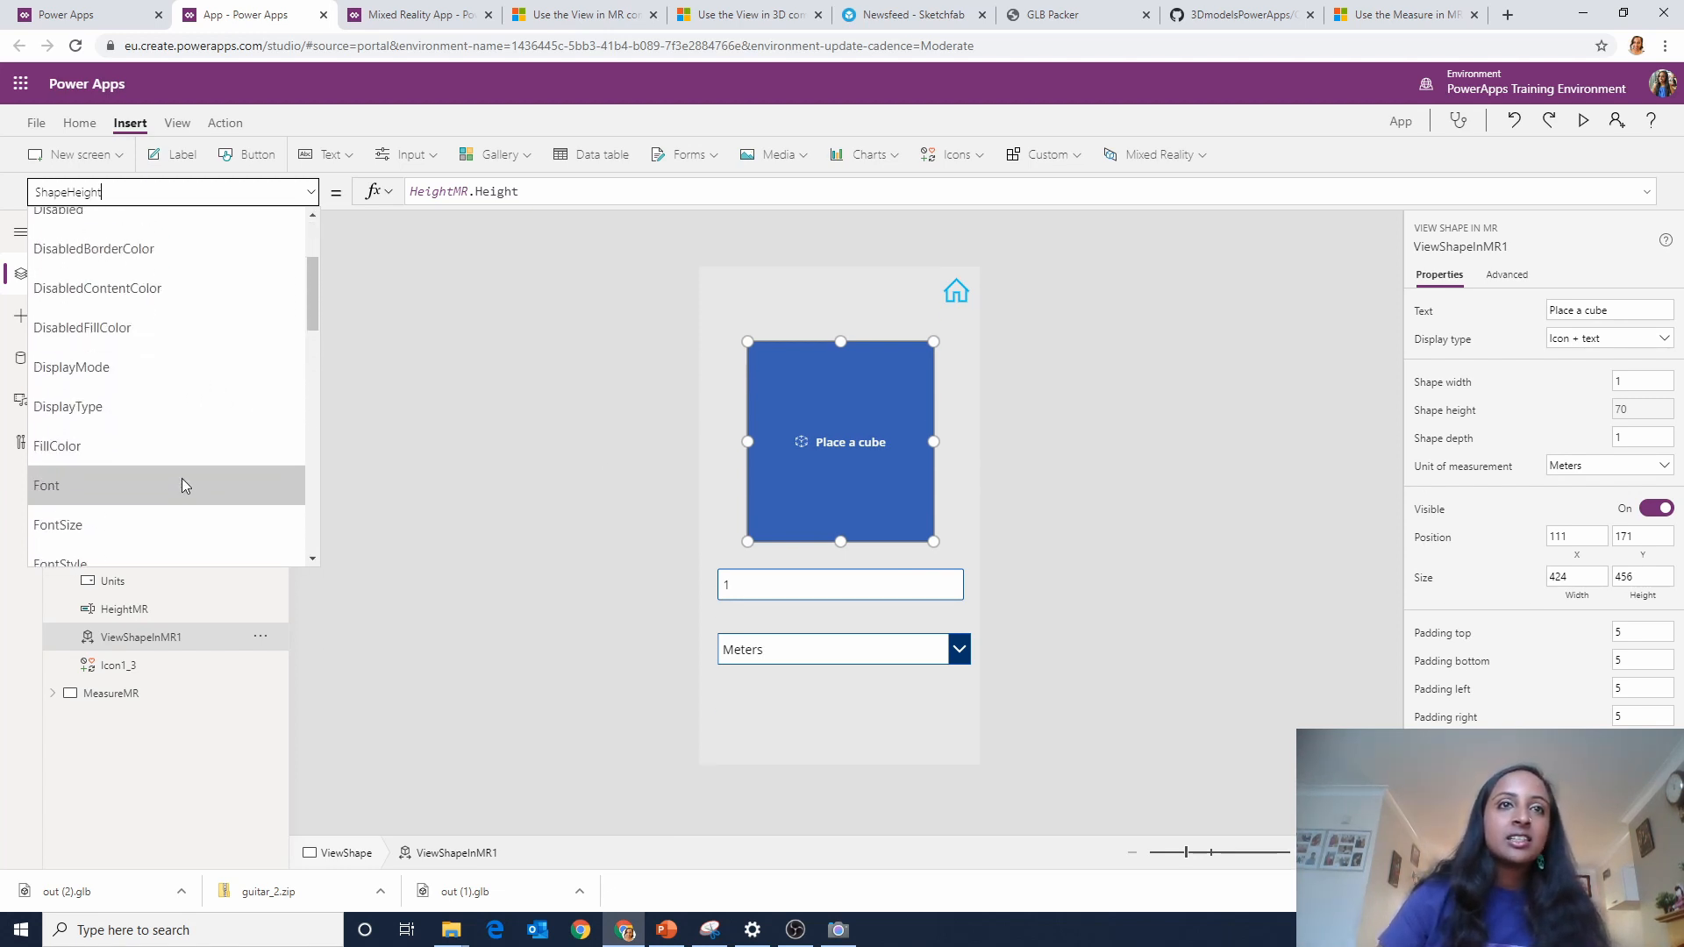
{"action": "scroll", "coordinate": [184, 485], "scroll_direction": "down", "scroll_amount": 6}
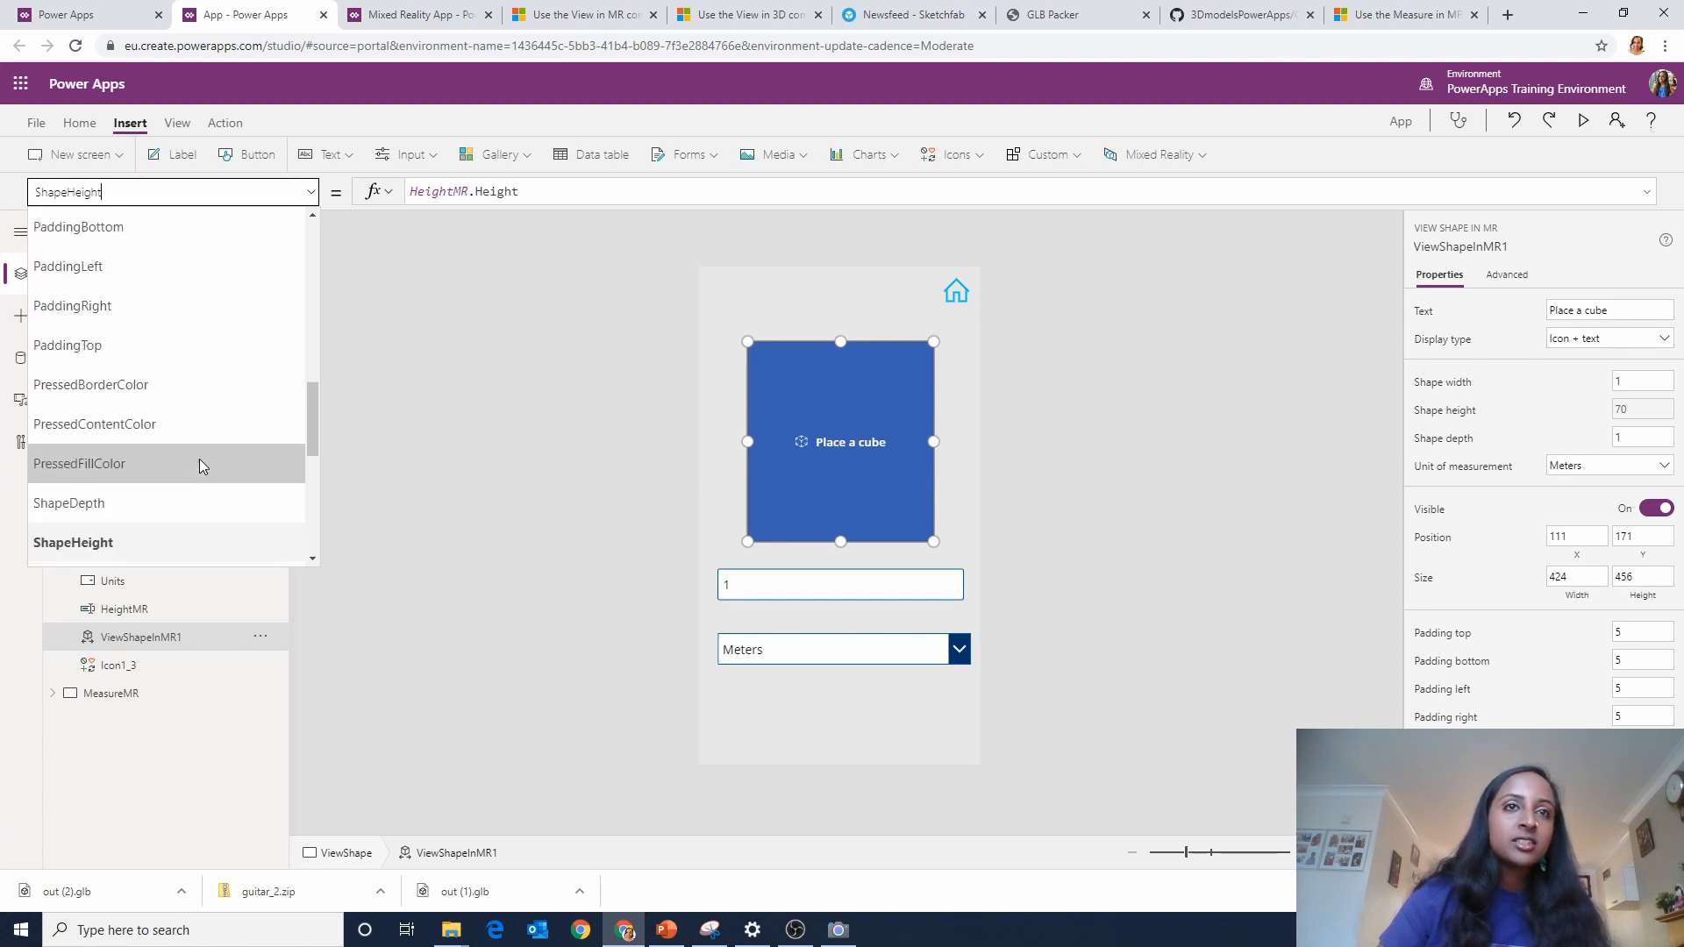
{"action": "scroll", "coordinate": [200, 464], "scroll_direction": "down", "scroll_amount": 3}
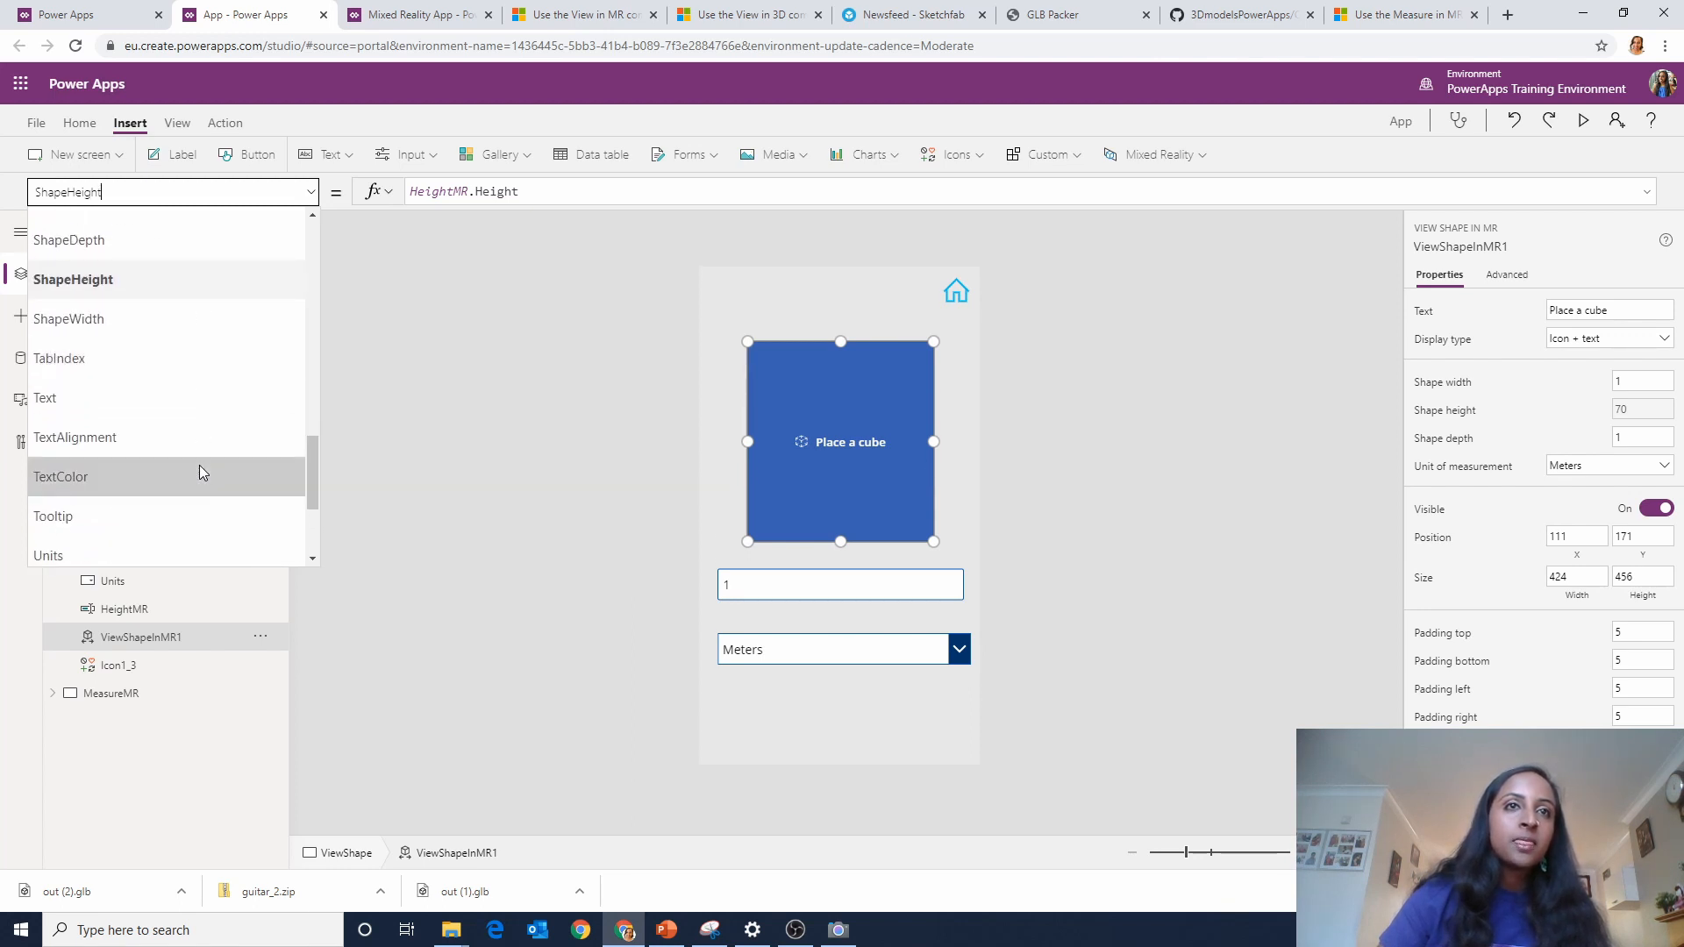
{"action": "scroll", "coordinate": [198, 464], "scroll_direction": "down", "scroll_amount": 1}
{"action": "left_click", "coordinate": [198, 465]}
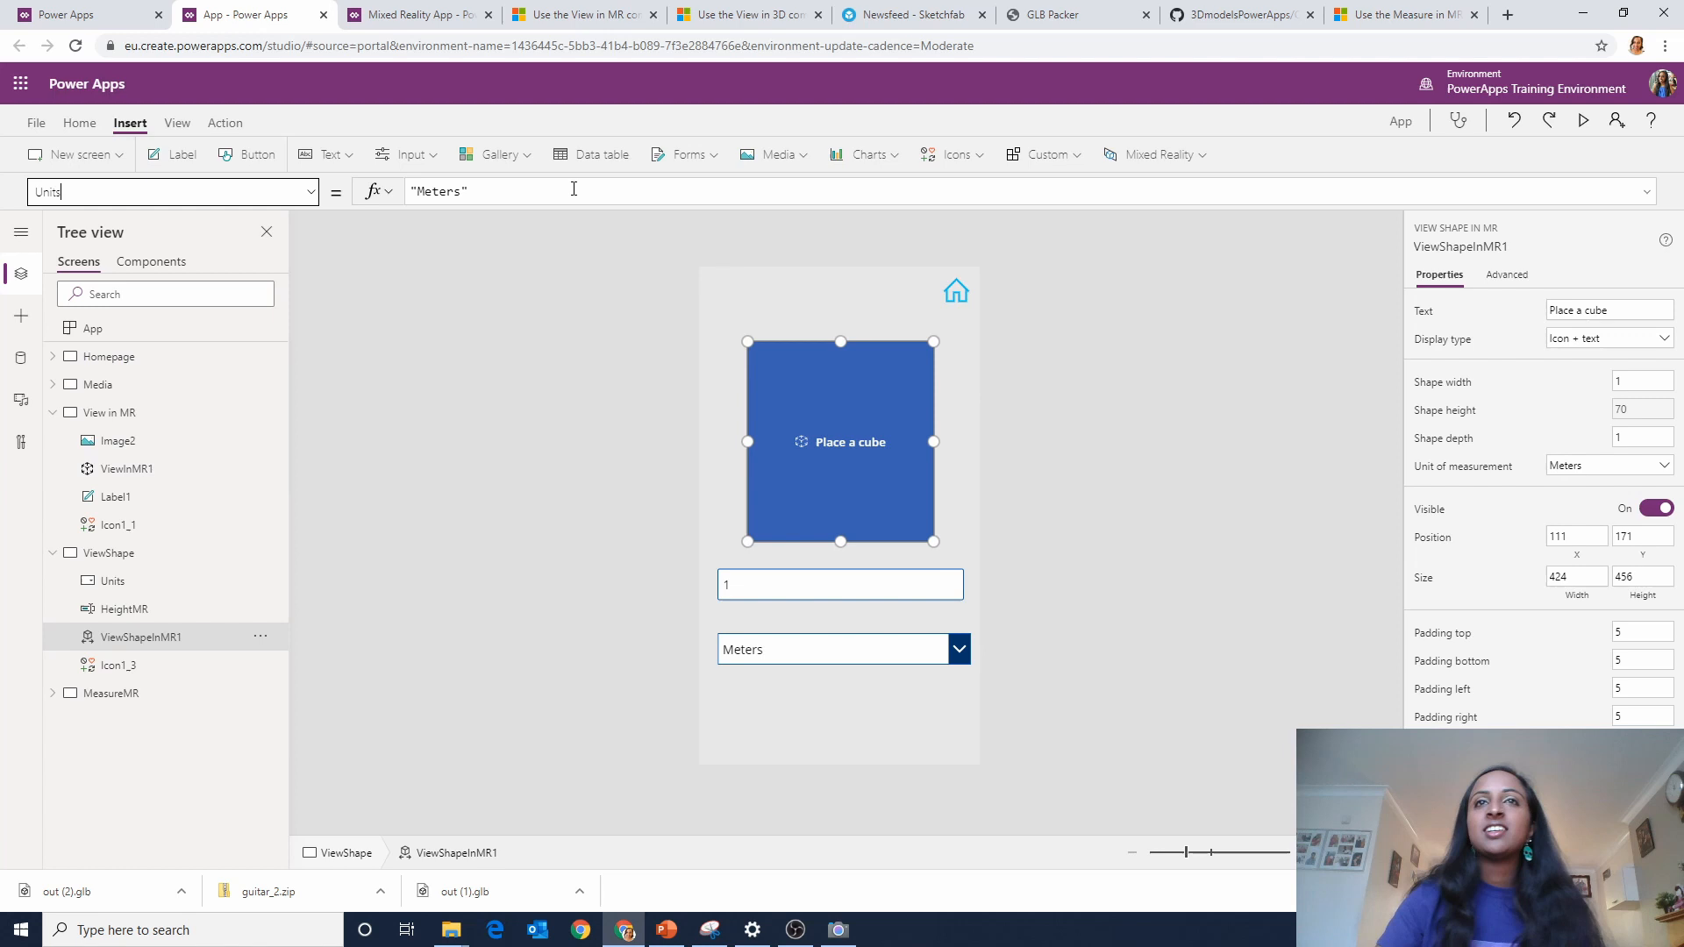
{"action": "triple_click", "coordinate": [479, 189]}
{"action": "type", "text": "Units"}
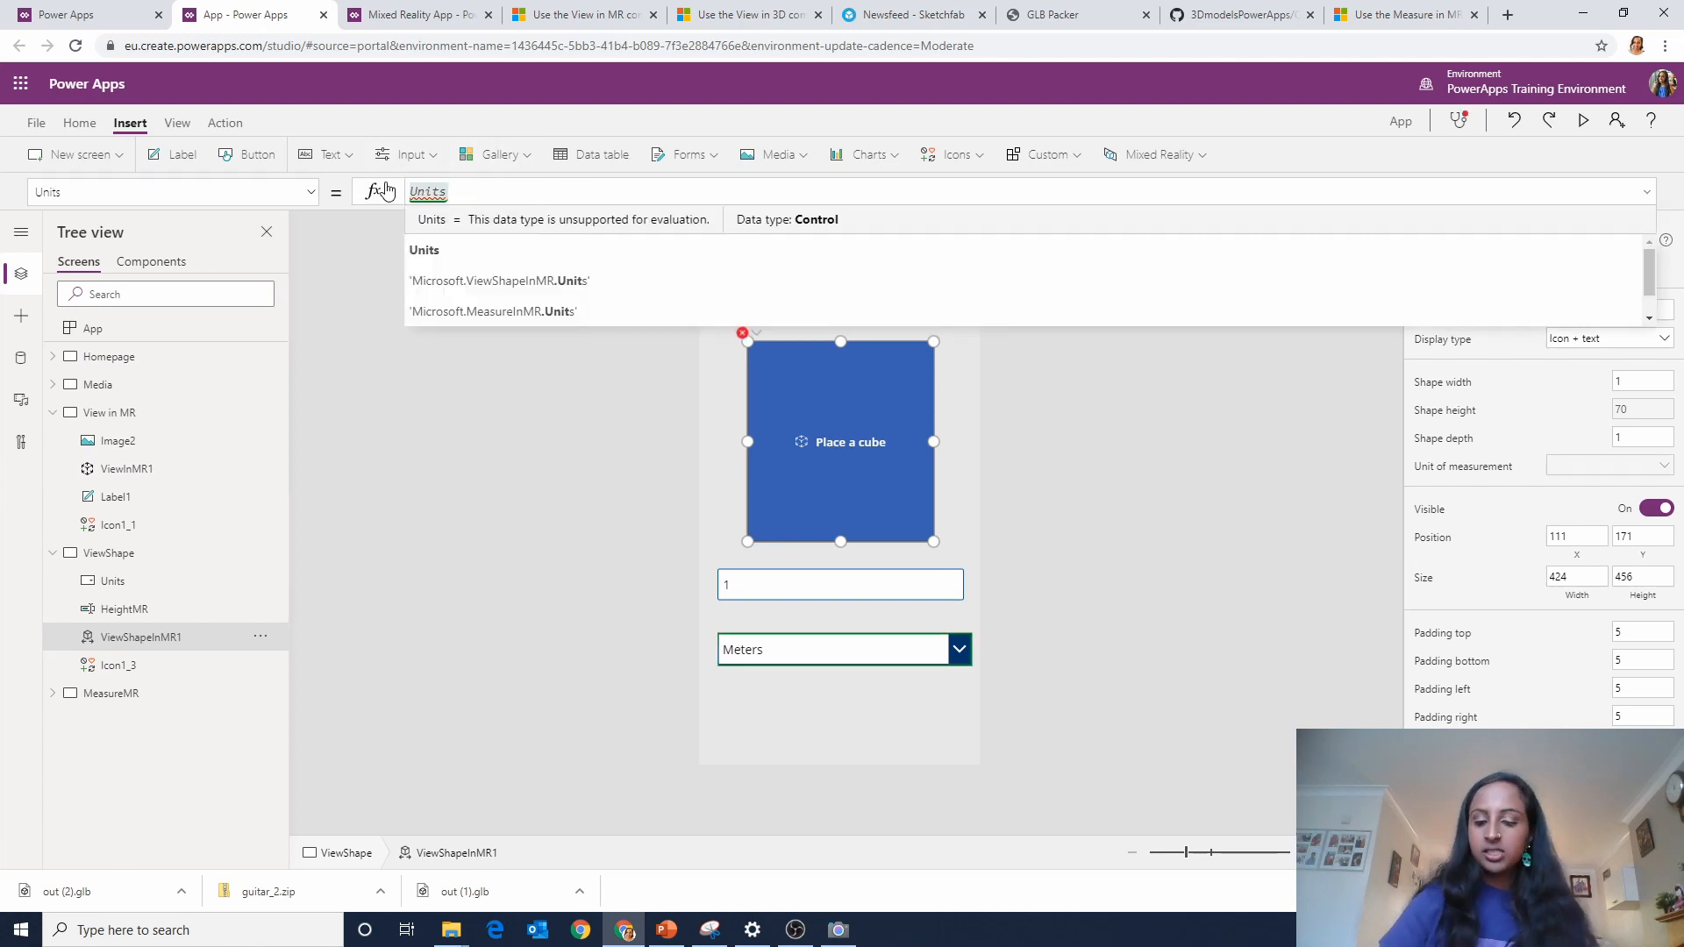
{"action": "type", "text": "."}
{"action": "left_click", "coordinate": [556, 225]}
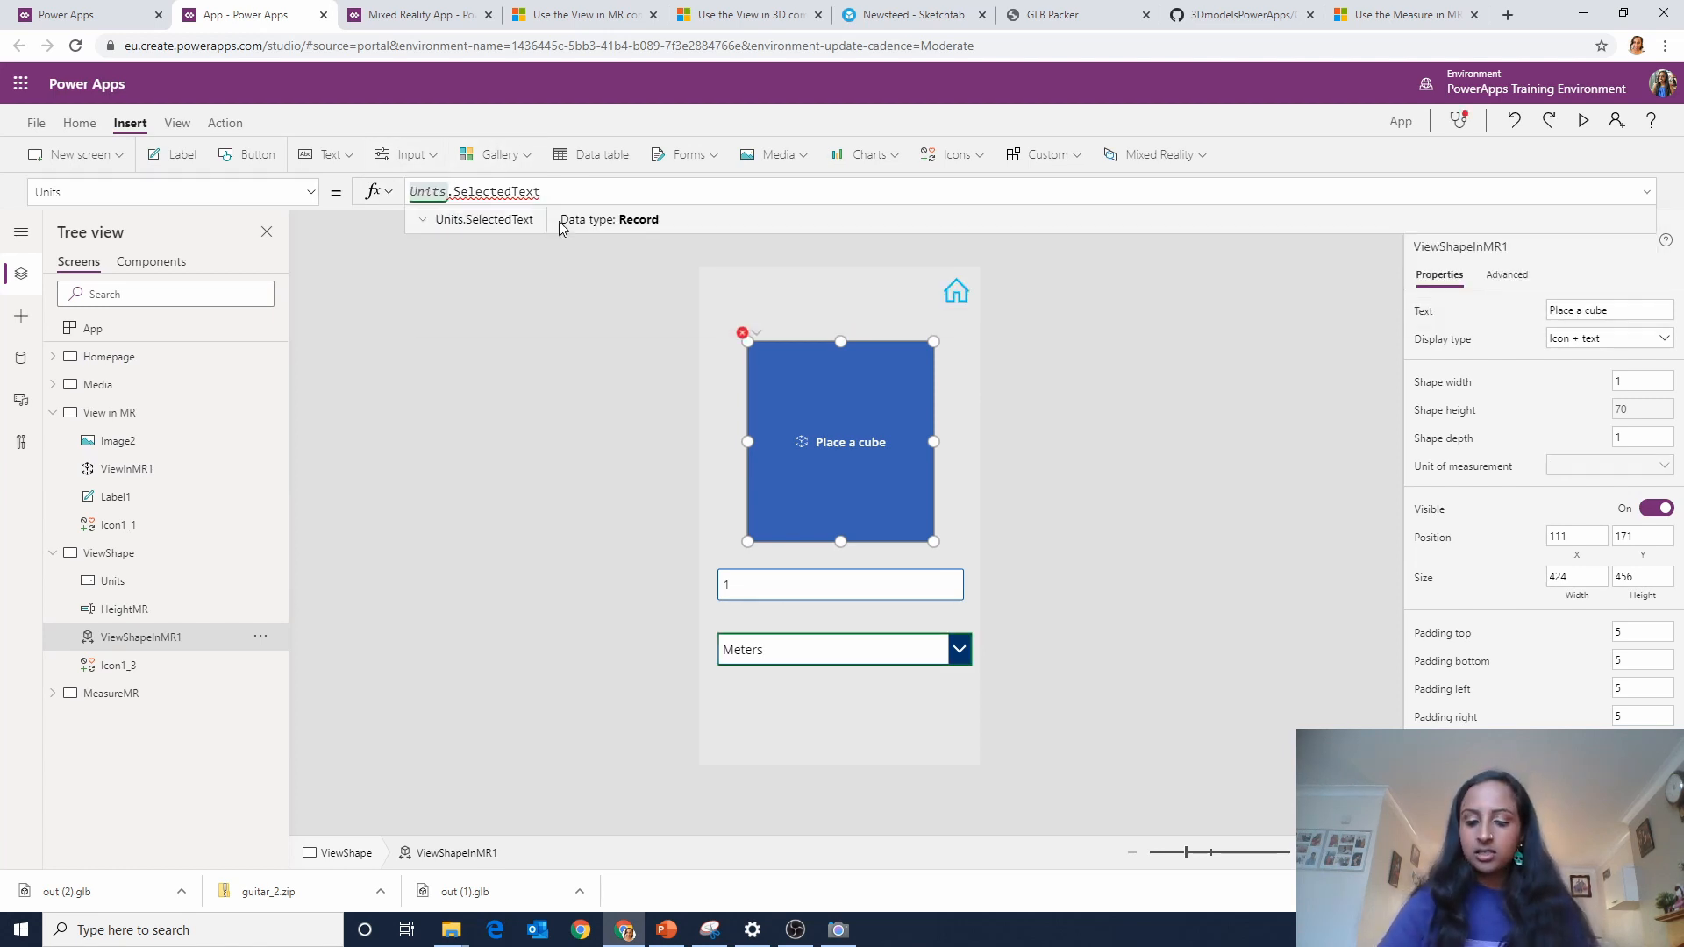
{"action": "type", "text": "."}
{"action": "left_click", "coordinate": [561, 224]}
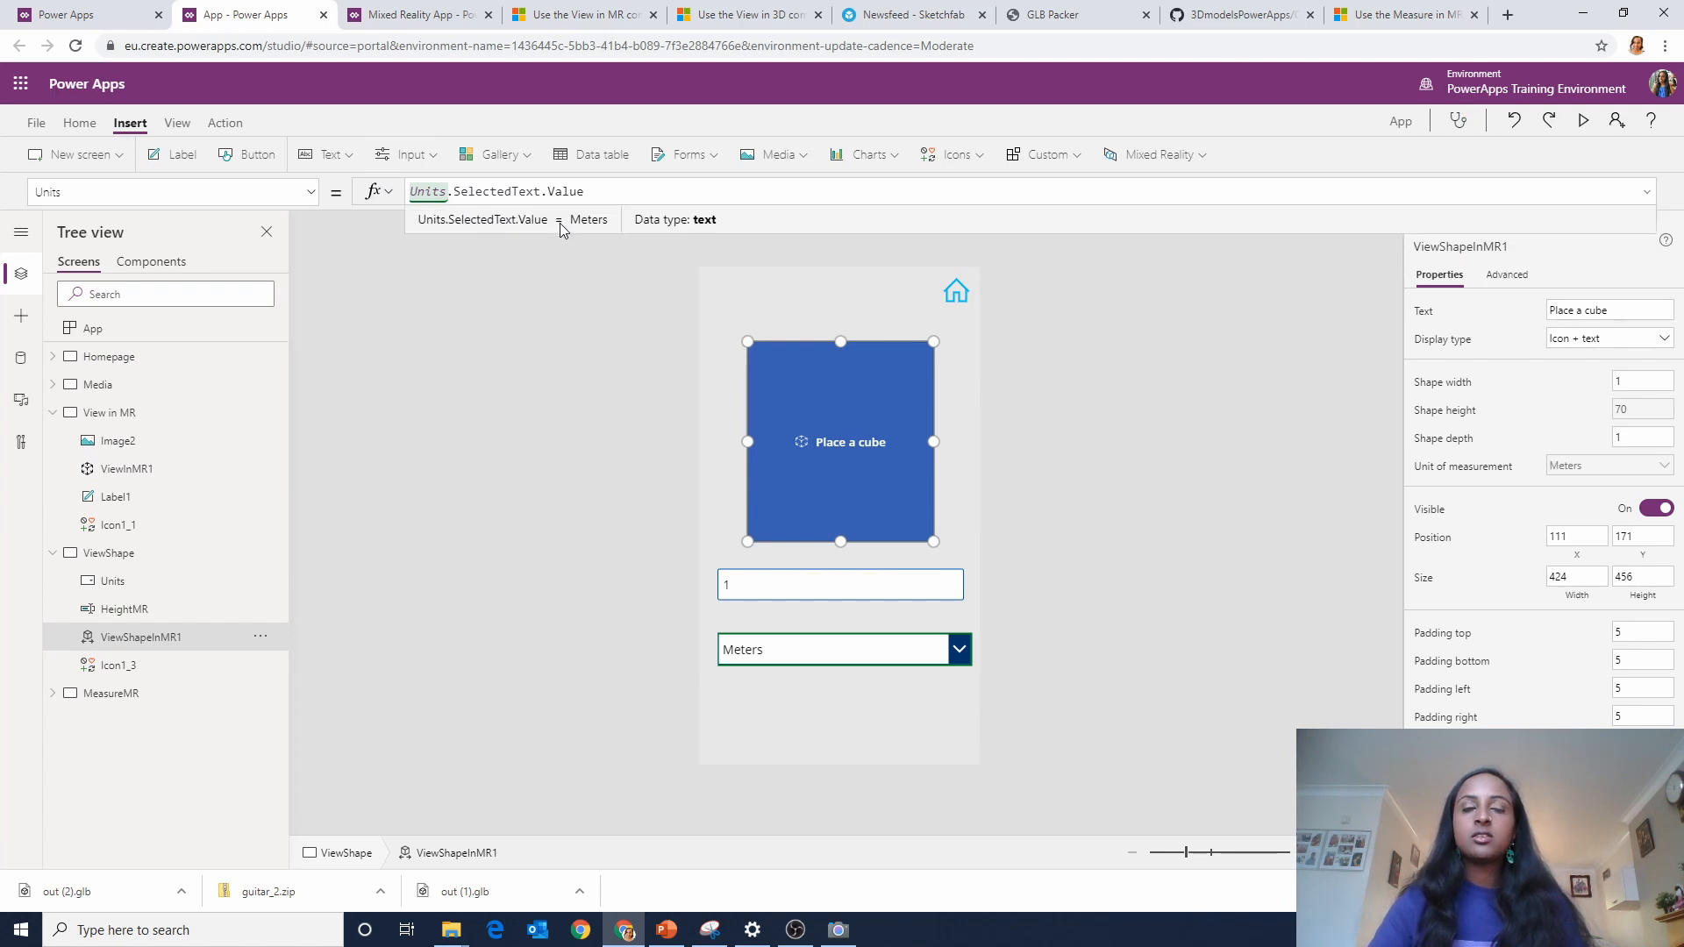
{"action": "left_click", "coordinate": [518, 451]}
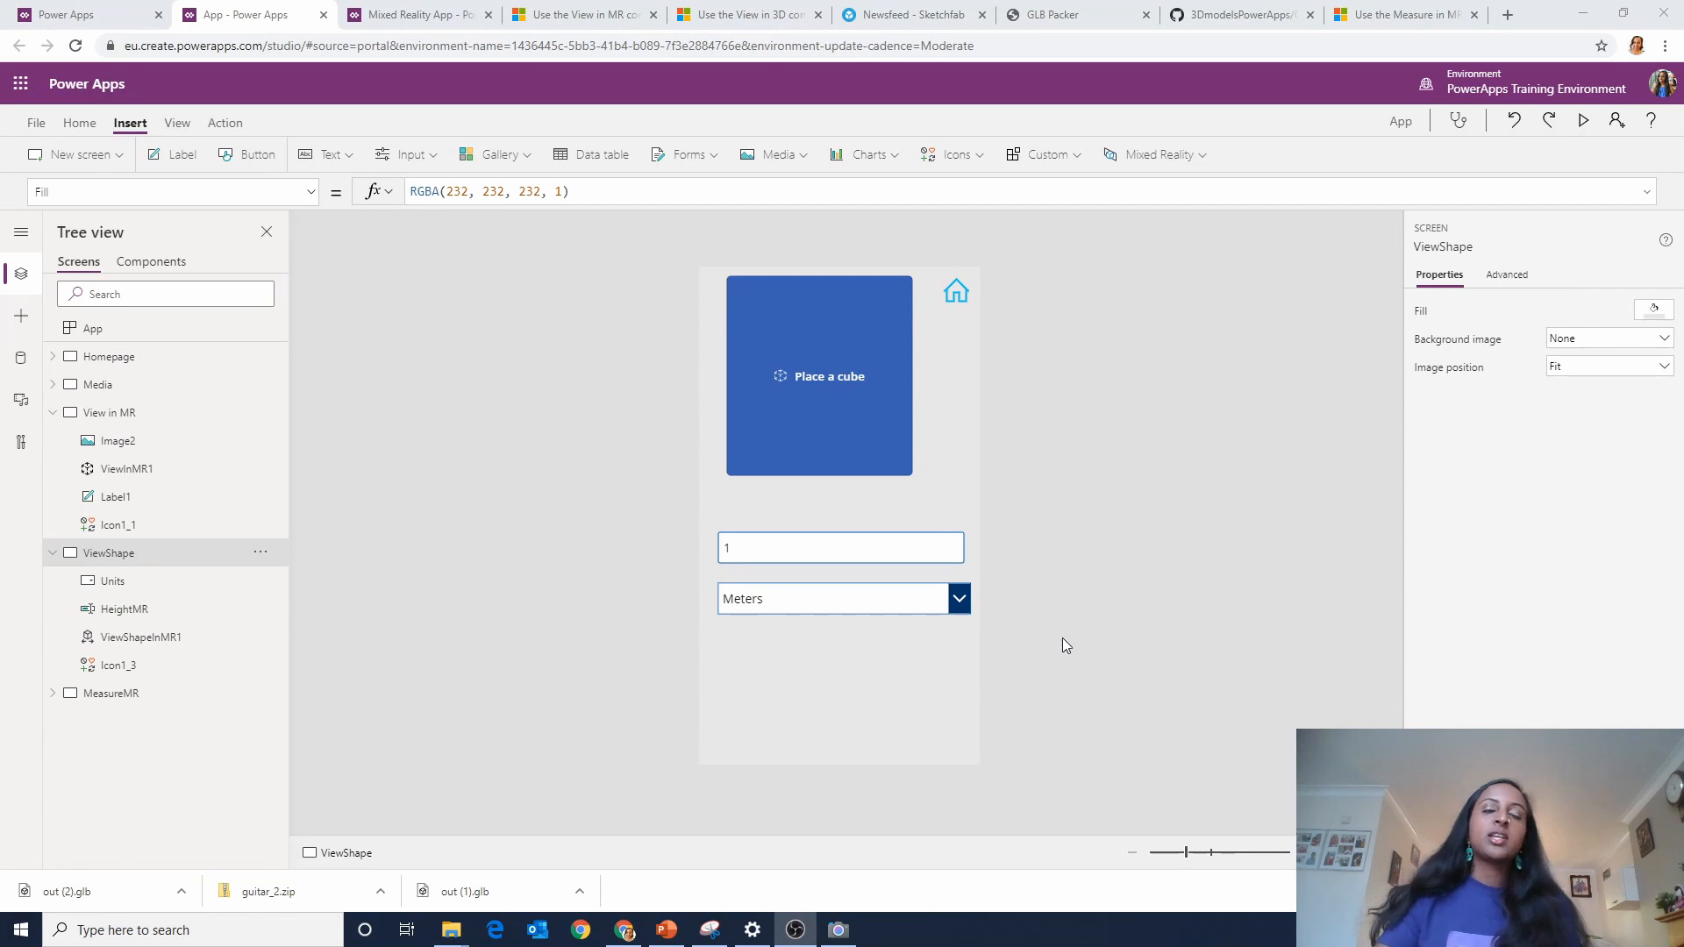
Preview the ViewShape screen, follow its home icon to the homepage, and end the preview.
{"action": "left_click", "coordinate": [825, 379]}
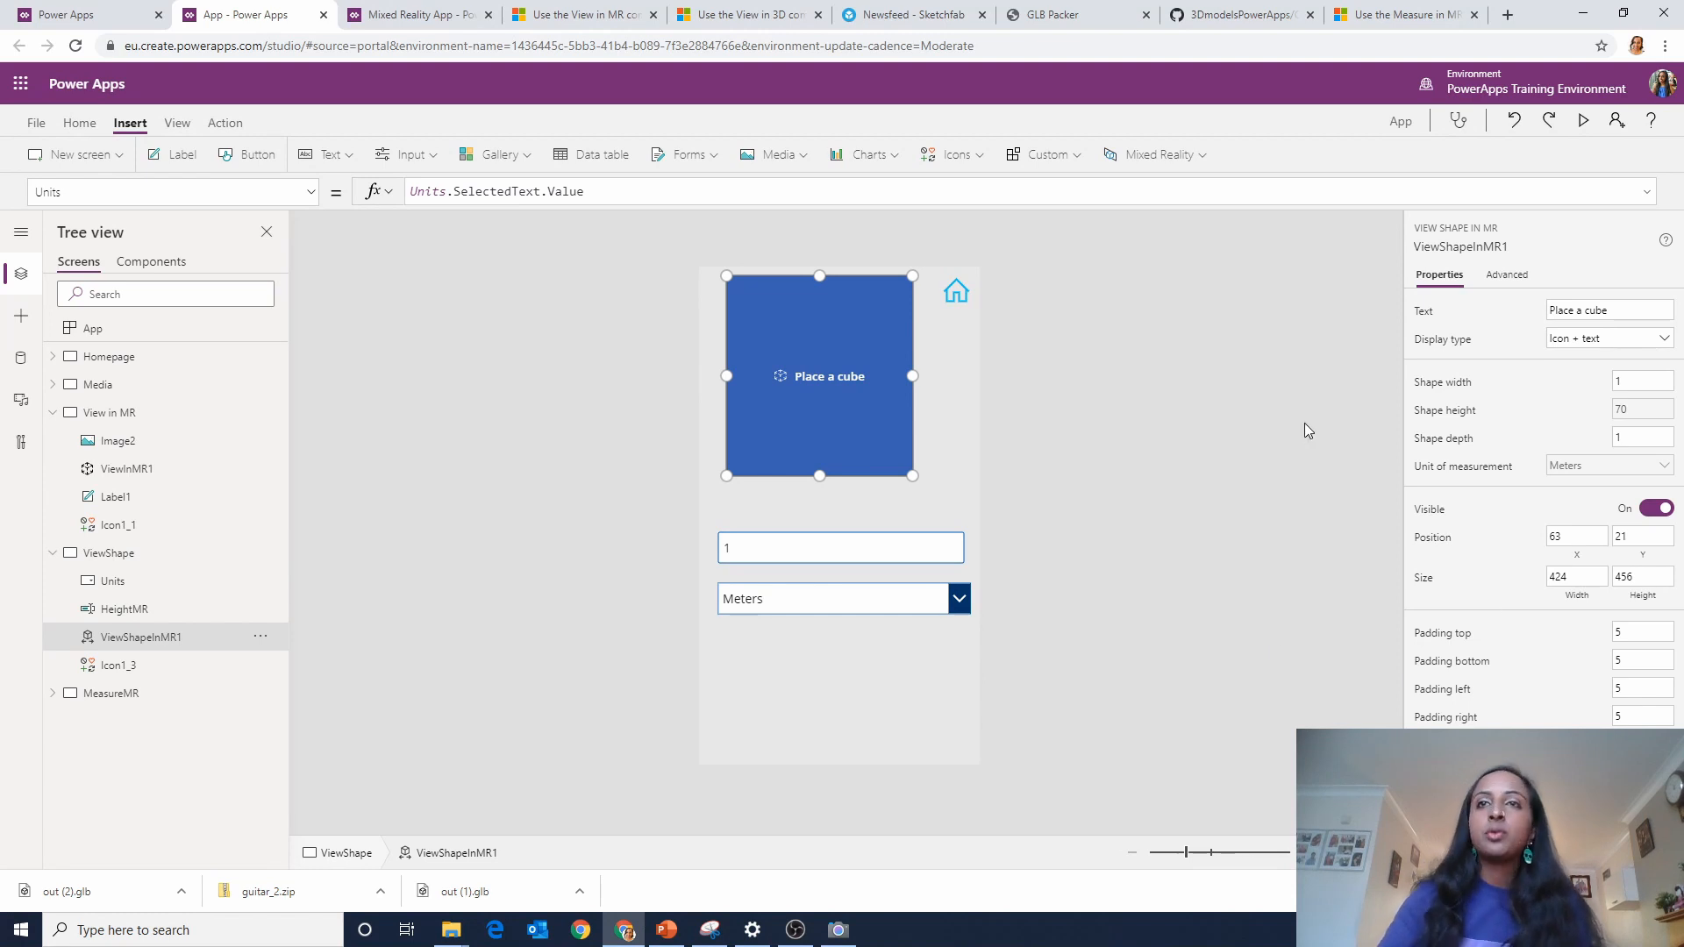
{"action": "left_click", "coordinate": [1583, 120]}
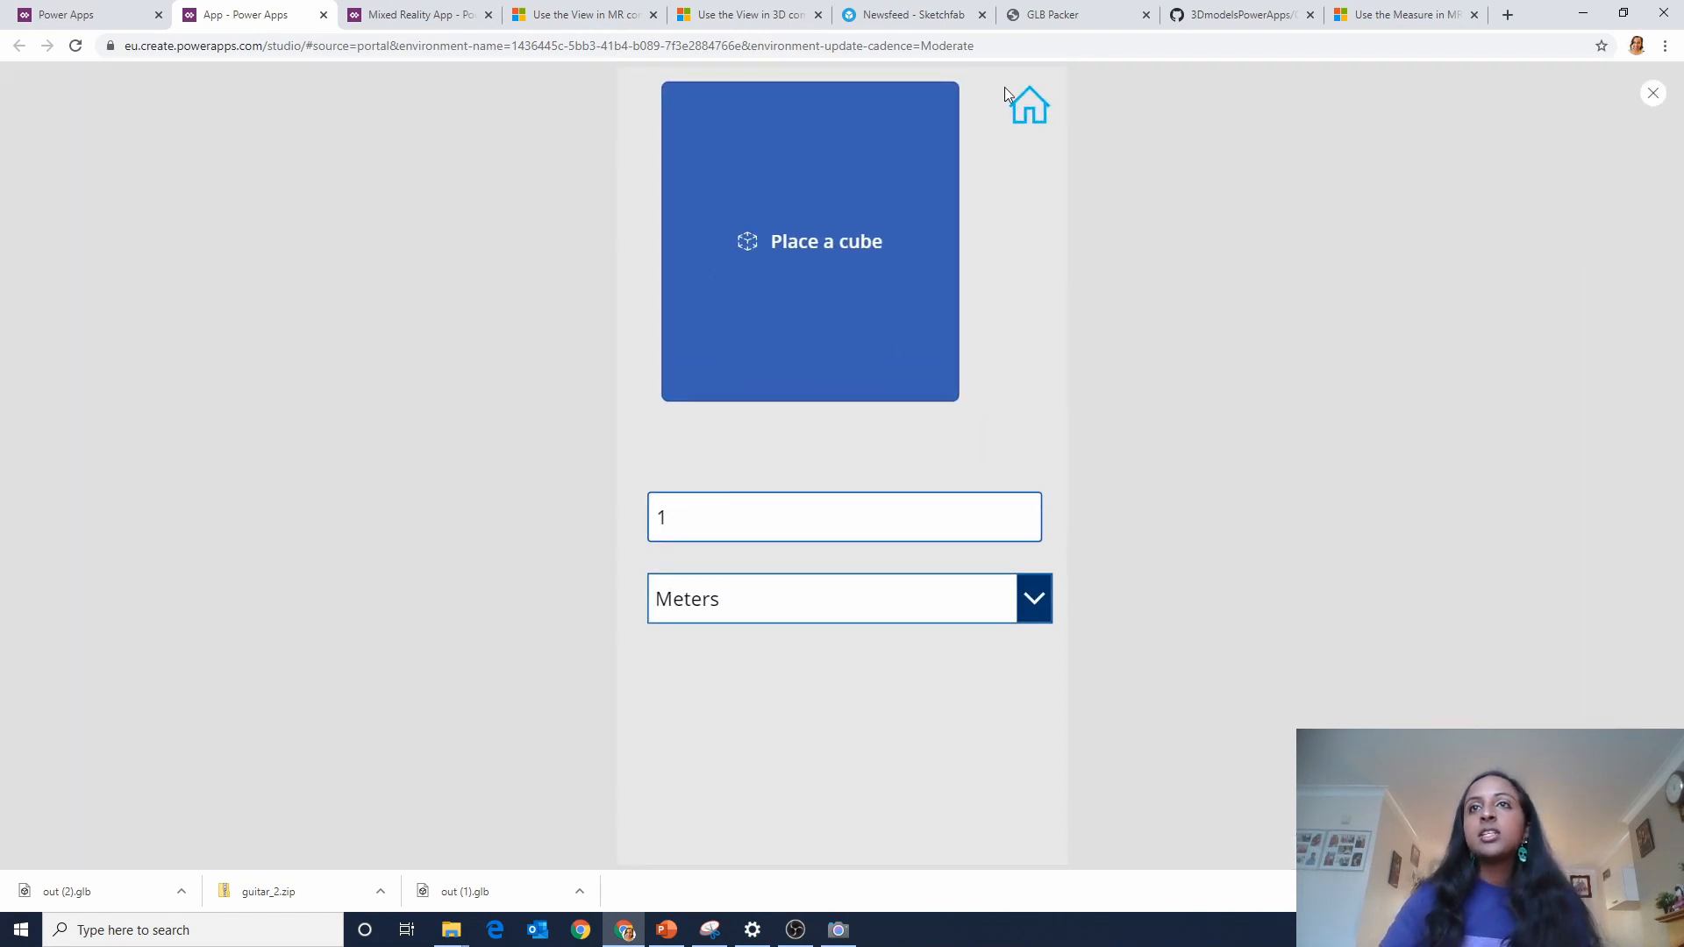
{"action": "left_click", "coordinate": [1024, 109]}
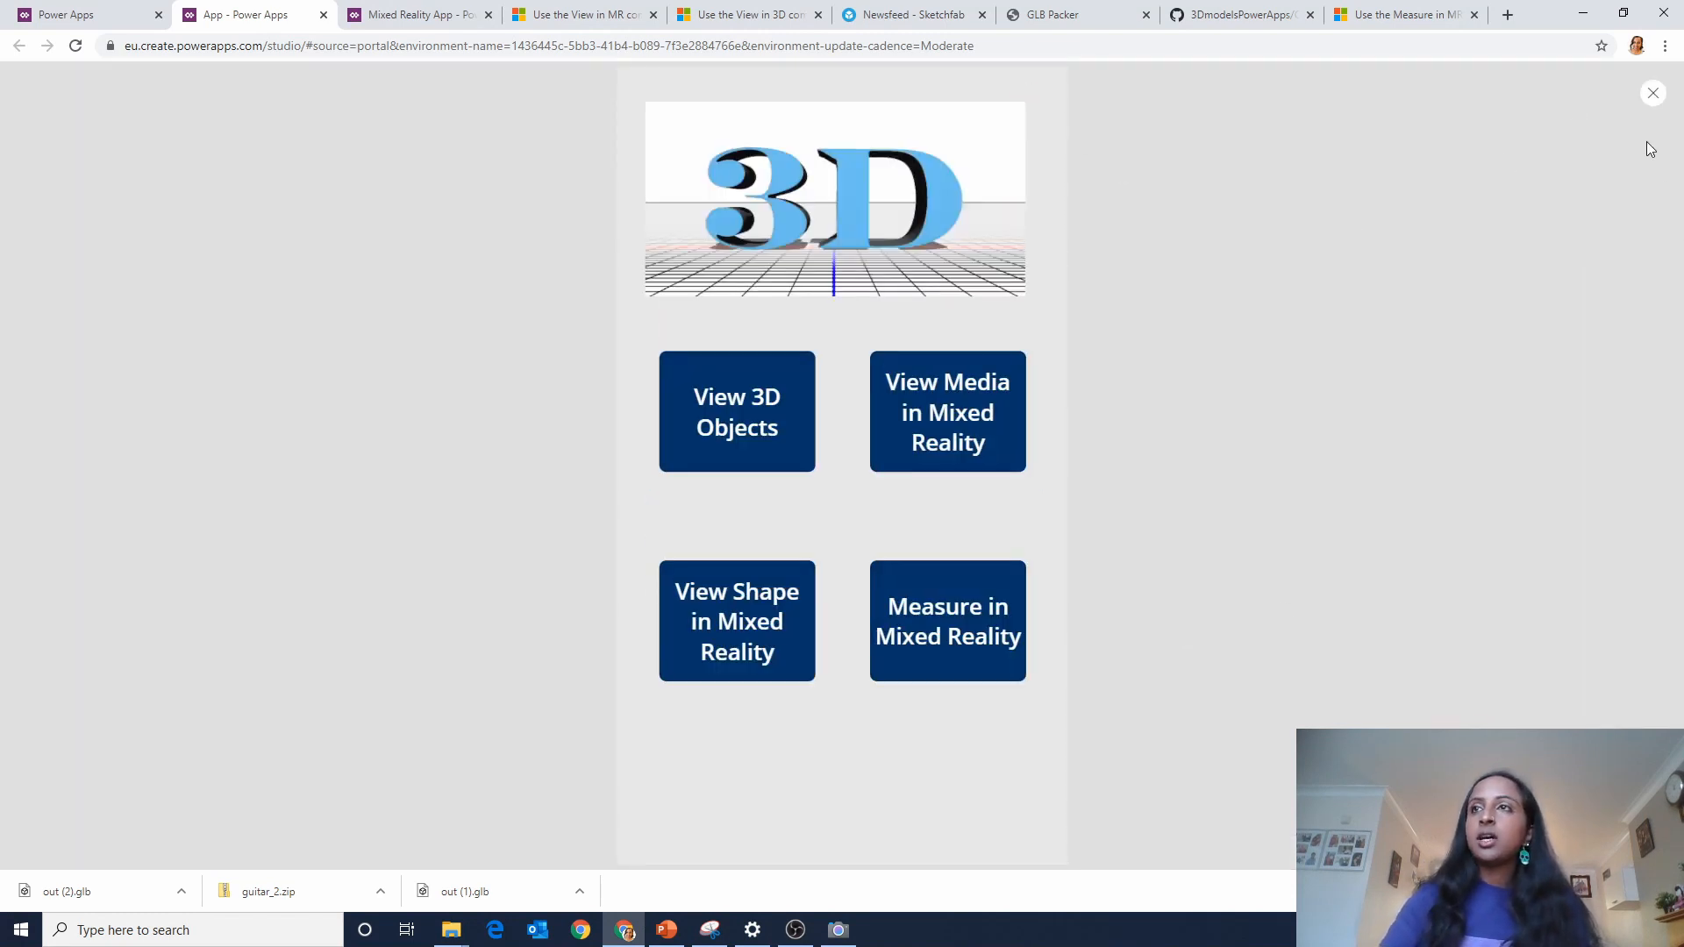
{"action": "left_click", "coordinate": [1653, 95]}
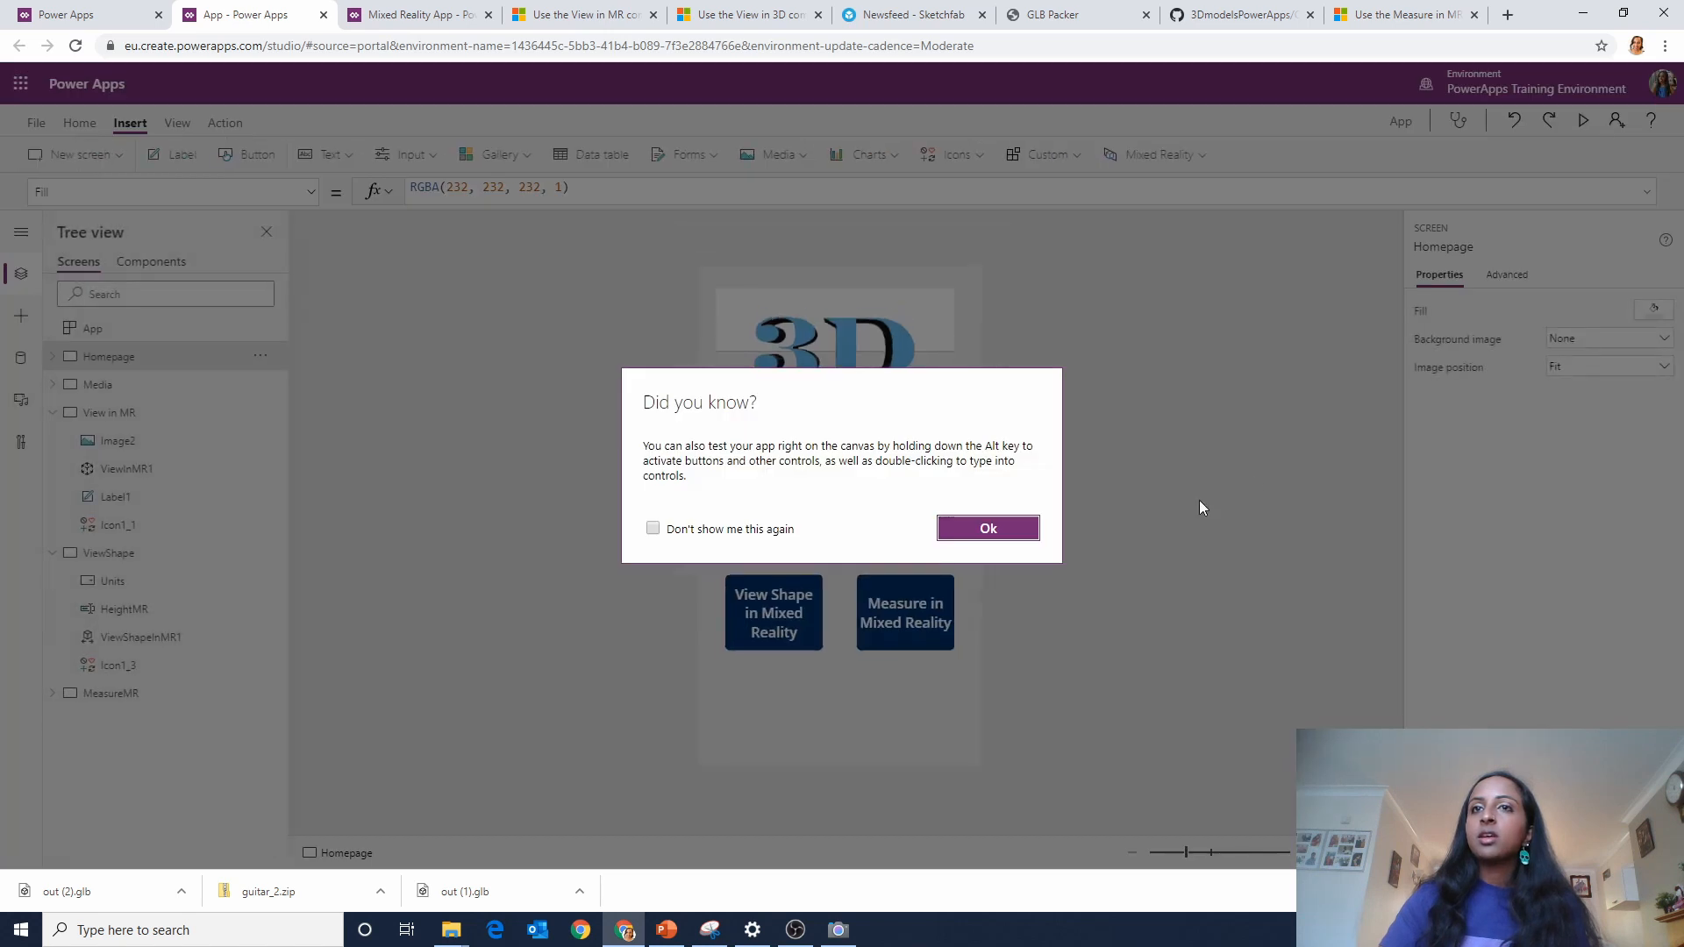
{"action": "left_click", "coordinate": [989, 530]}
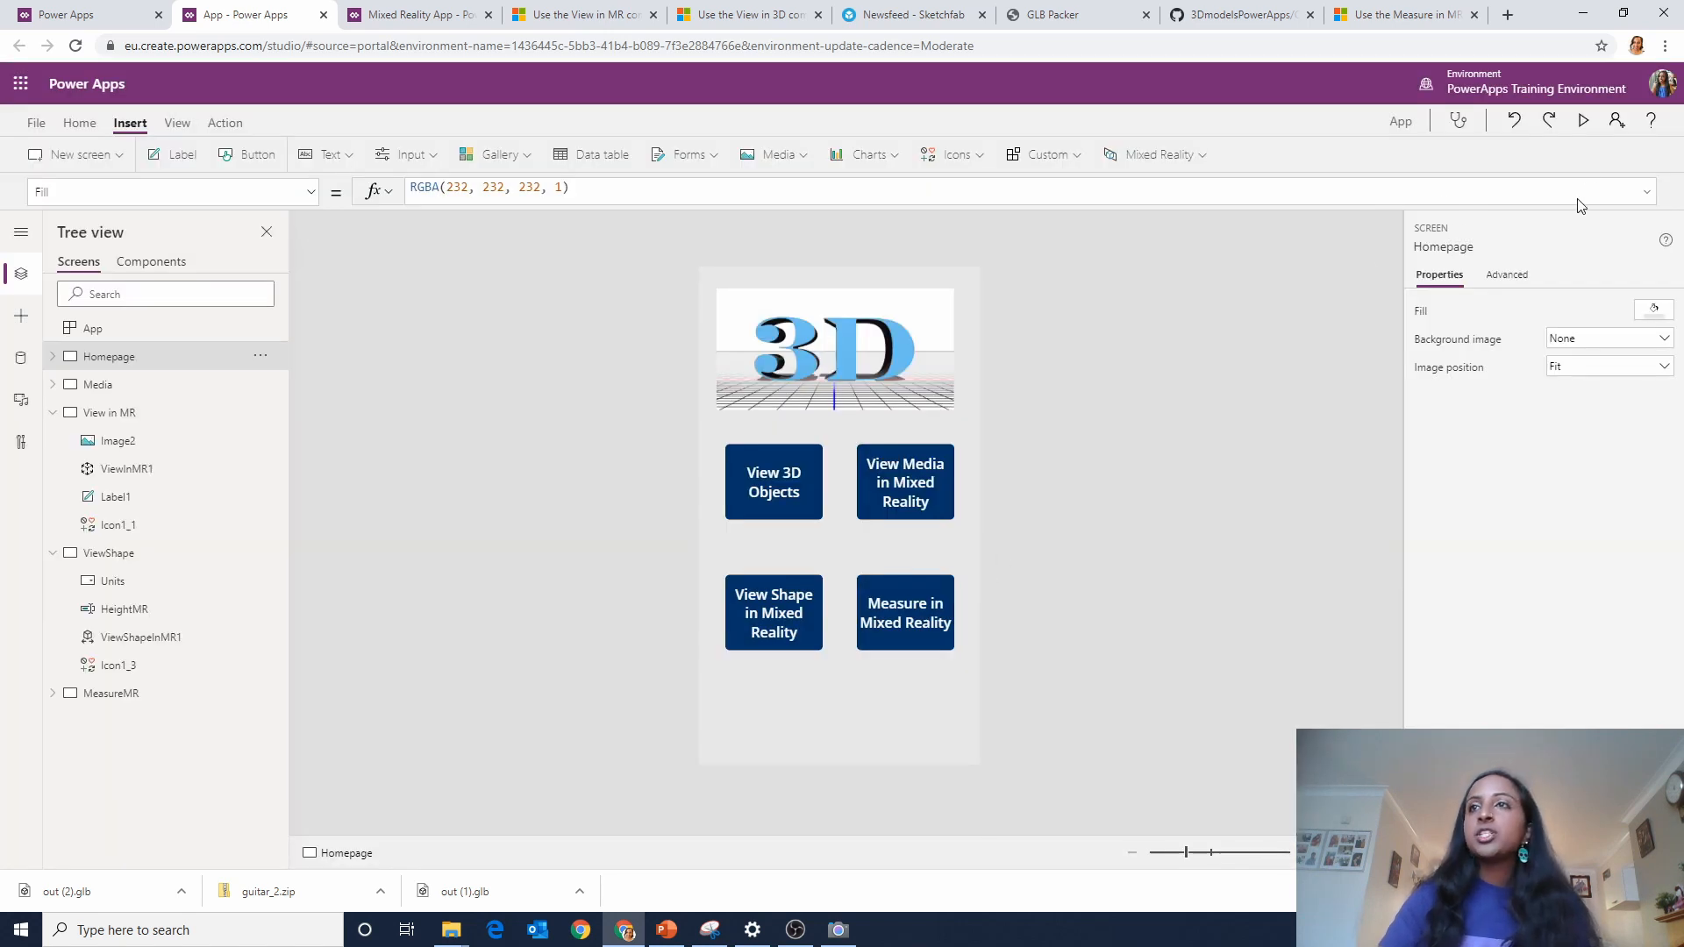
Preview the app from the homepage, go to Measure in Mixed Reality, and end the preview on the MeasureMR screen.
{"action": "left_click", "coordinate": [1583, 120]}
{"action": "left_click", "coordinate": [984, 632]}
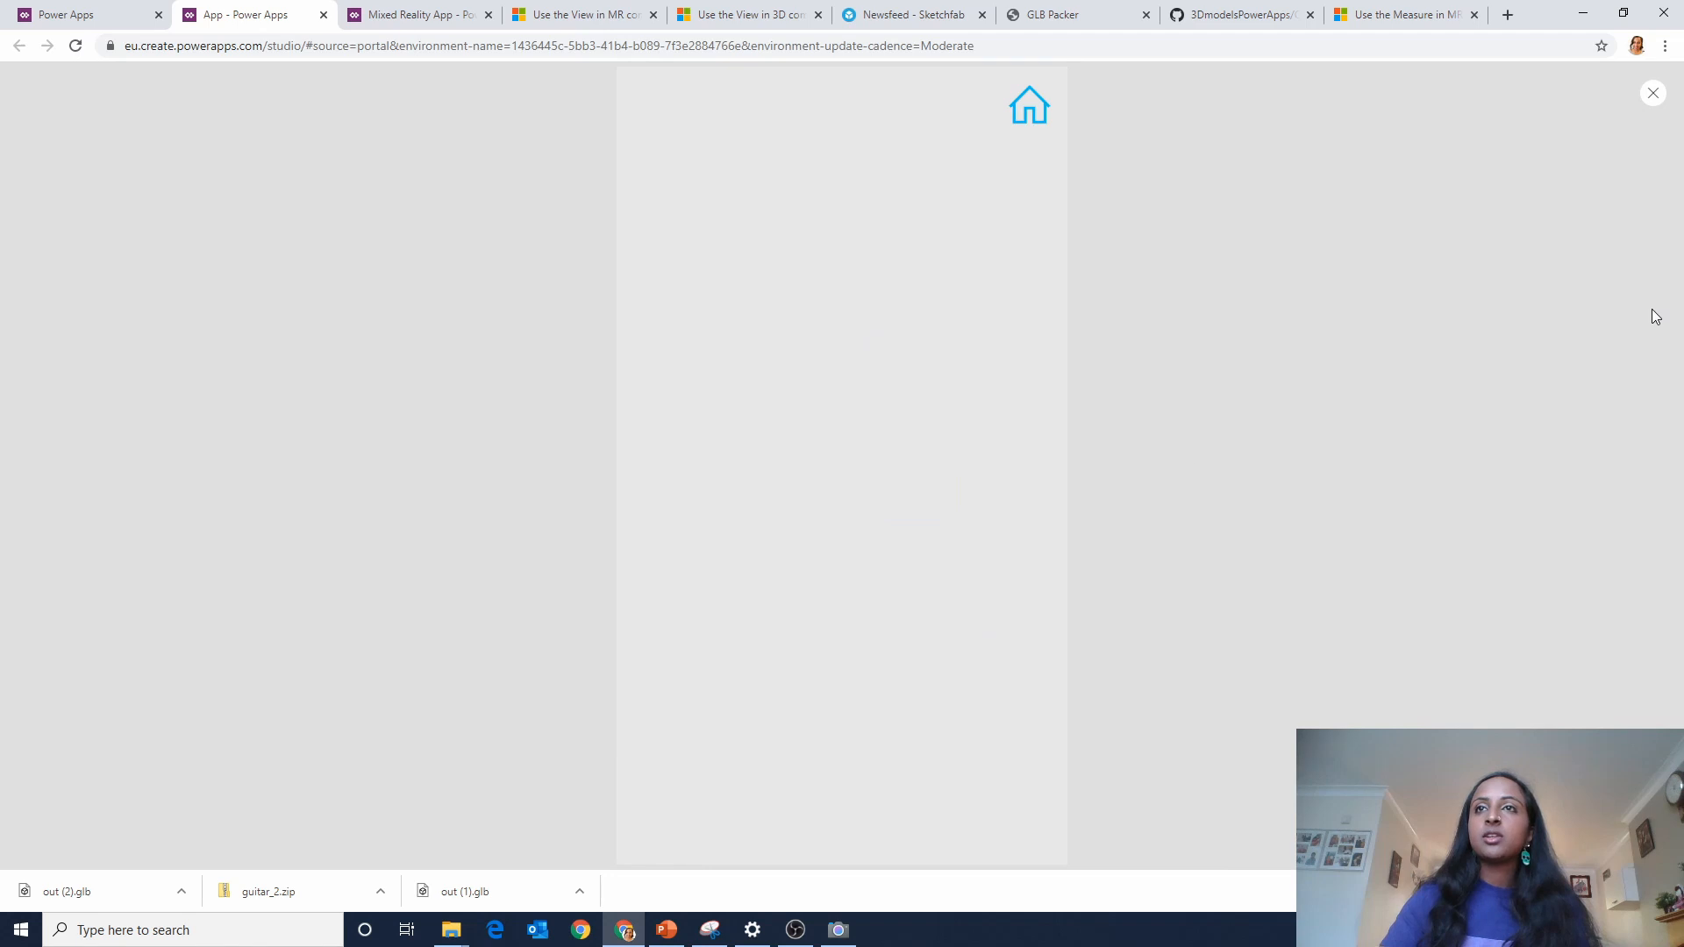
{"action": "left_click", "coordinate": [1653, 95]}
{"action": "left_click", "coordinate": [966, 546]}
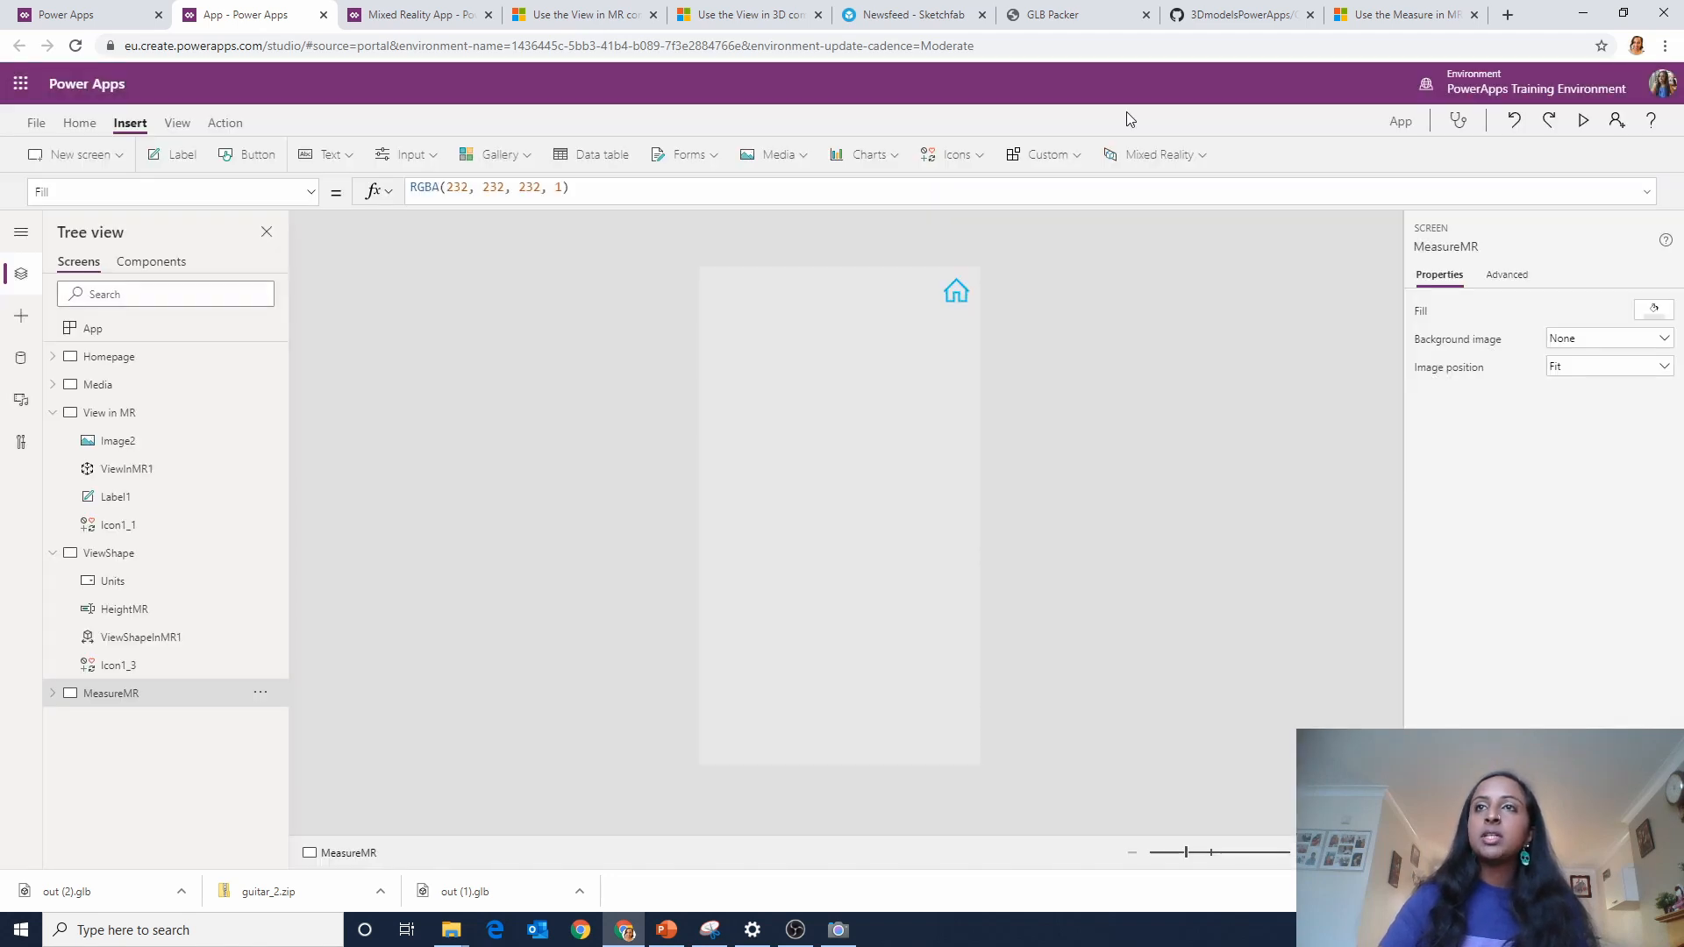
Add a Measure in MR control to the MeasureMR screen, about 460 wide and 420 high at about X 57, Y 69.
{"action": "left_click", "coordinate": [1140, 154]}
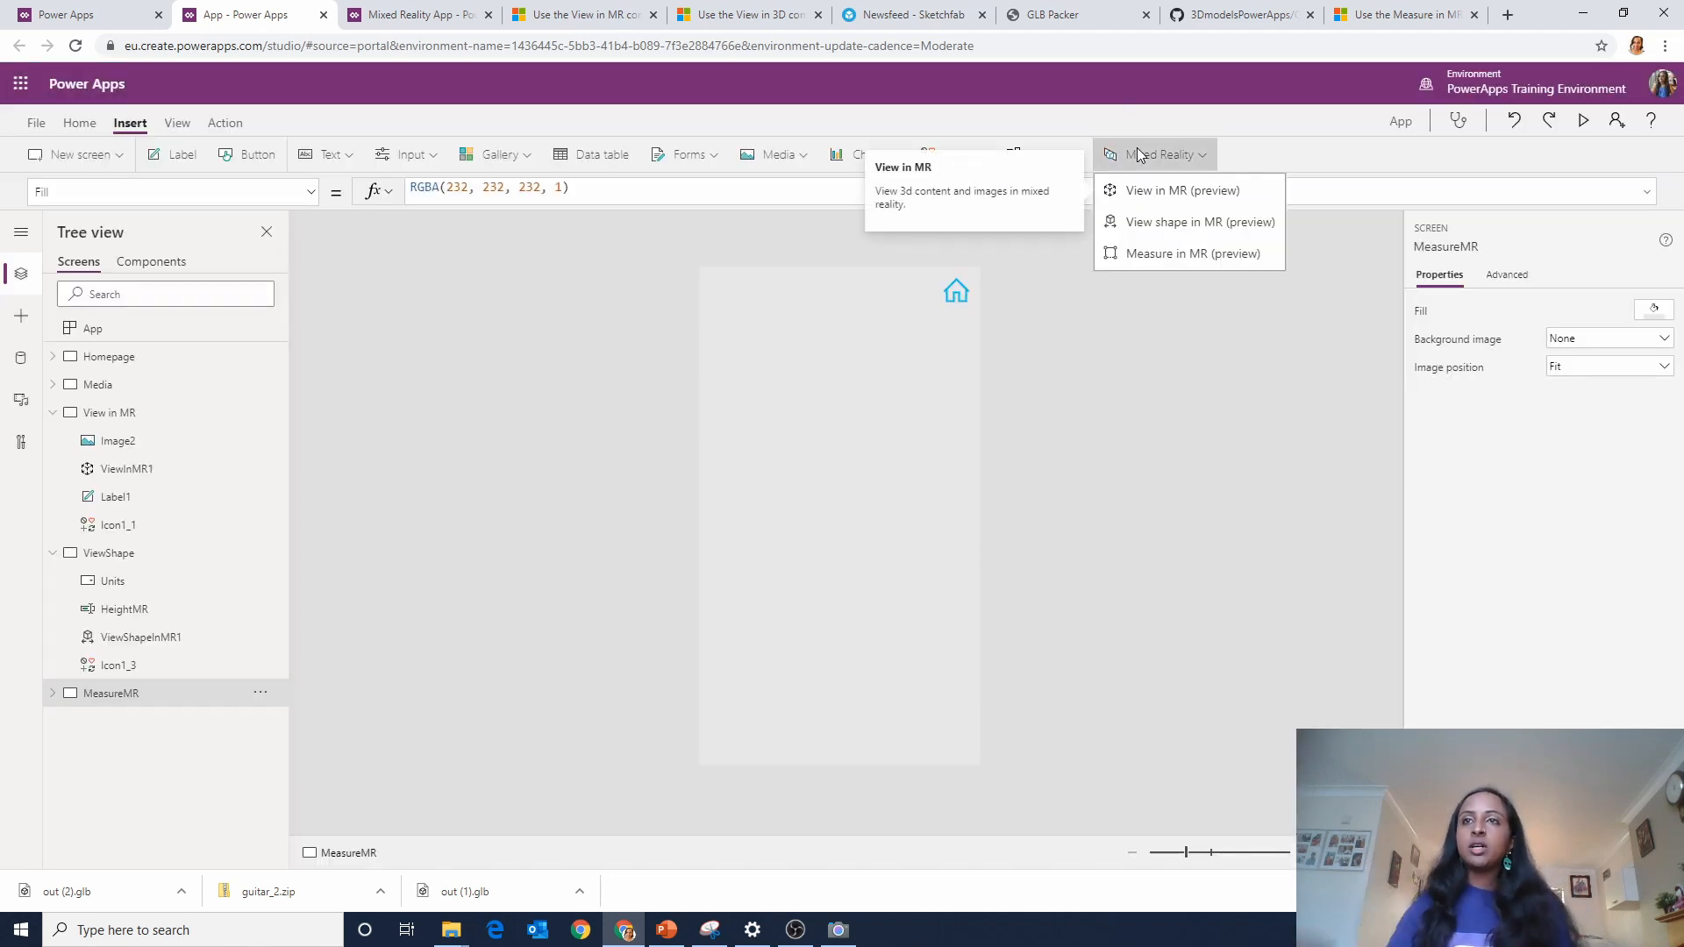
{"action": "left_click", "coordinate": [1150, 254]}
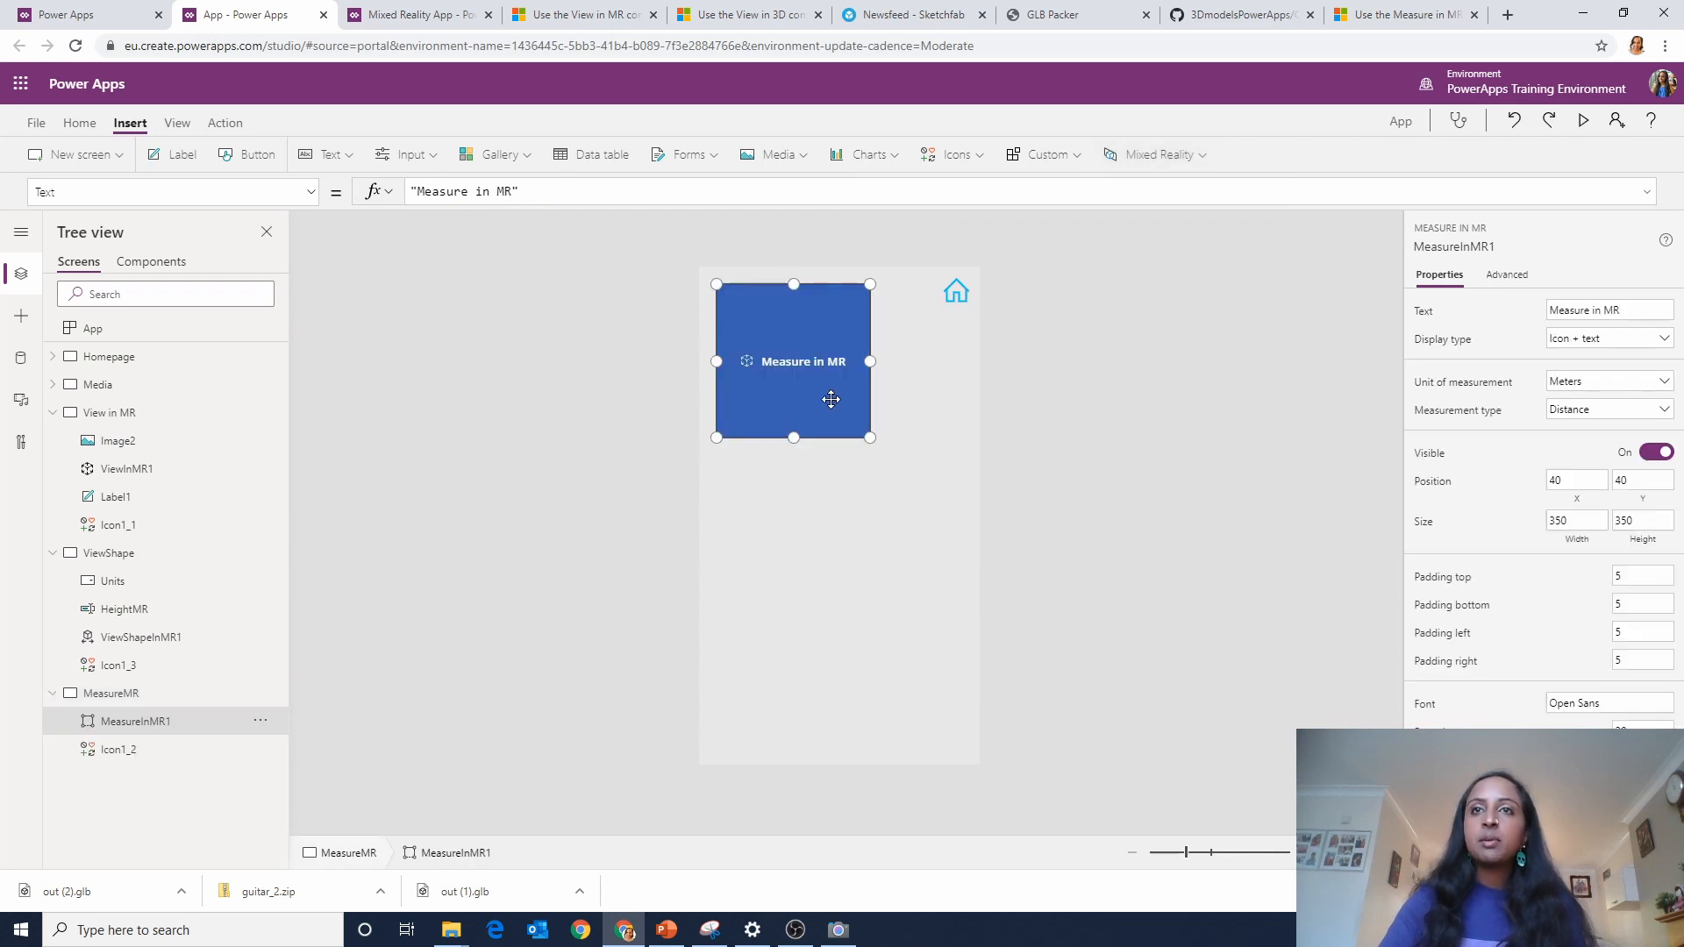
{"action": "left_click_drag", "start_coordinate": [831, 398], "coordinate": [898, 456]}
{"action": "left_click", "coordinate": [1047, 458]}
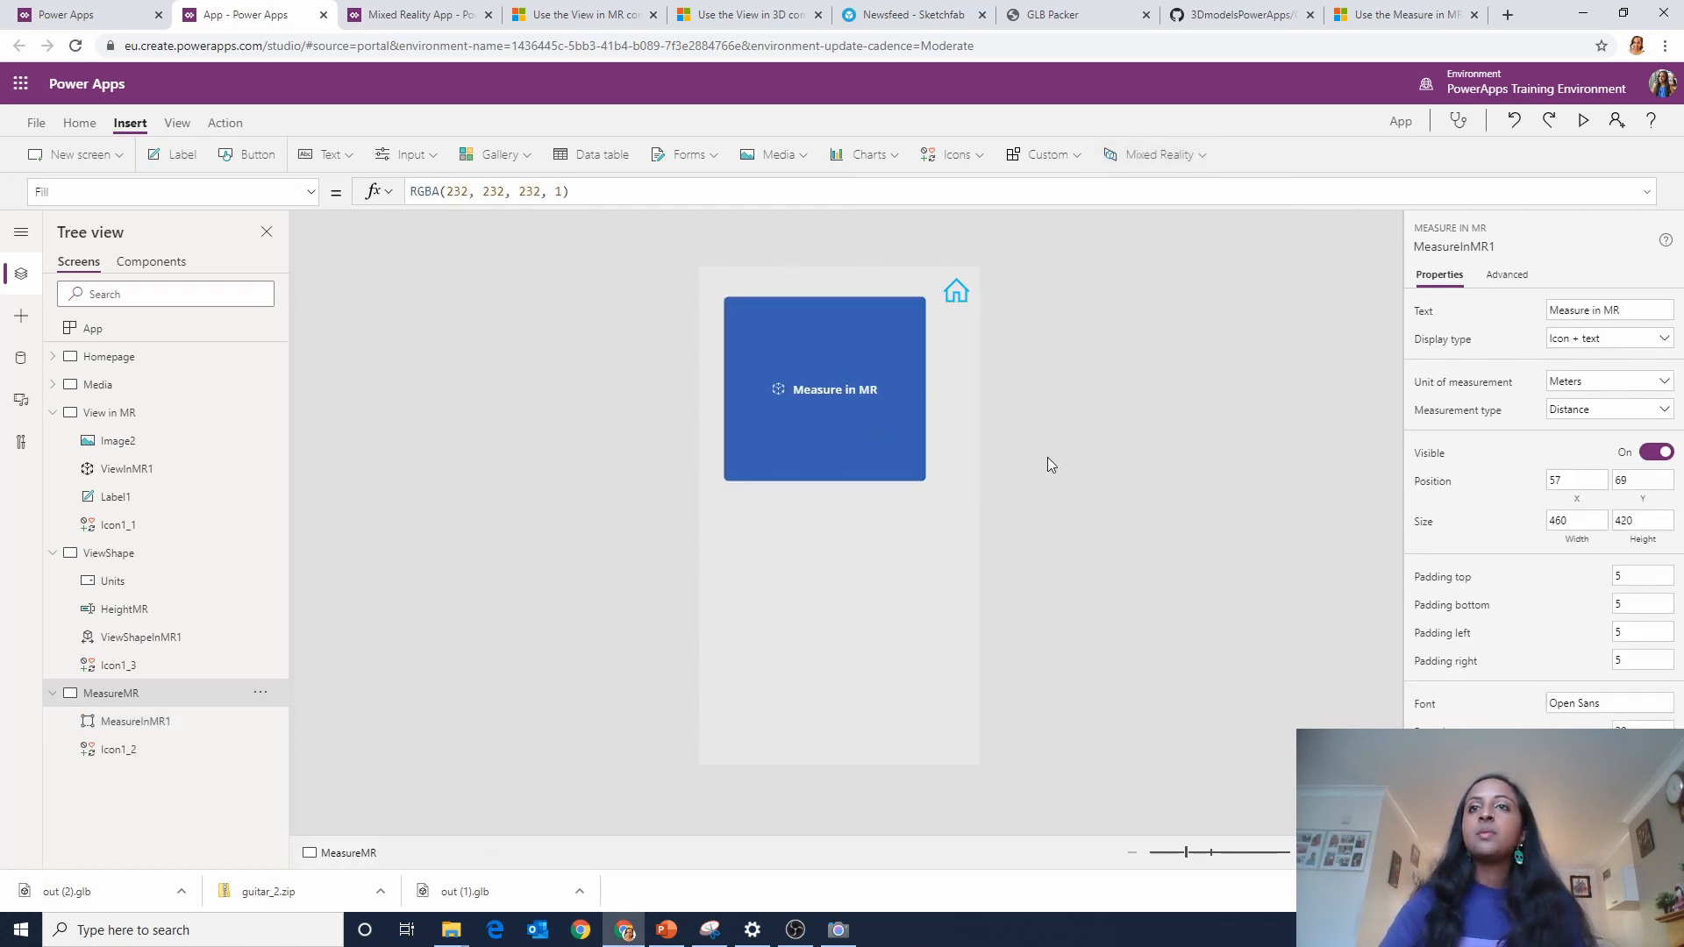
Move the Measure in MR control to about X 24, Y 33.
{"action": "left_click", "coordinate": [775, 349]}
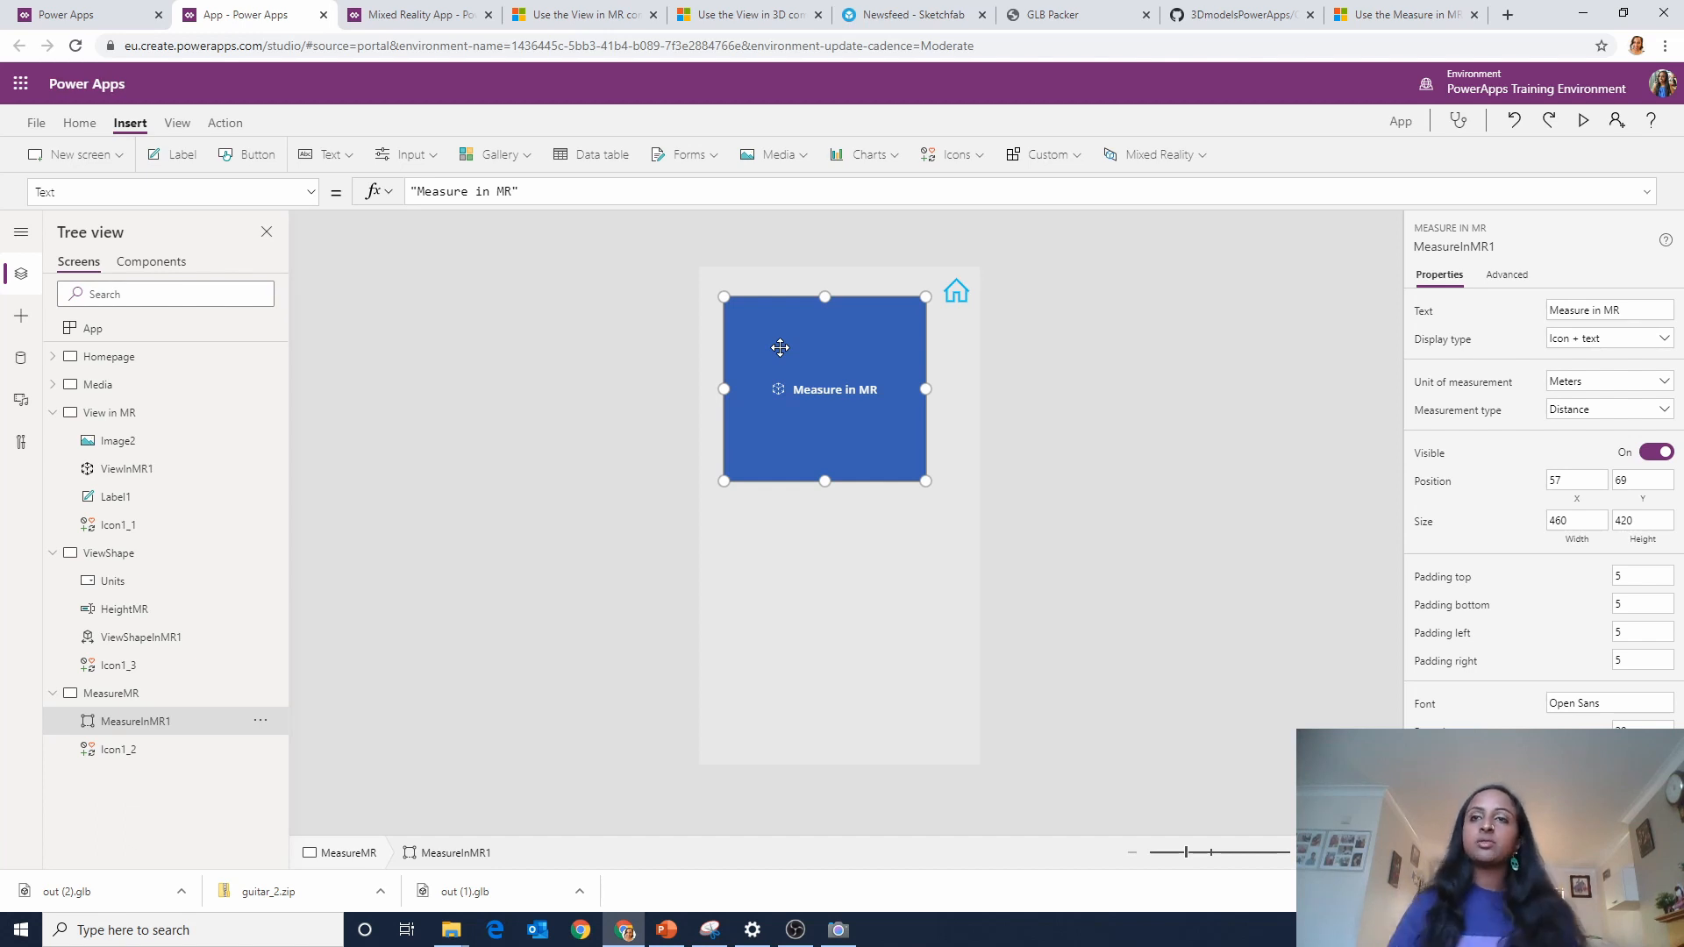
{"action": "left_click", "coordinate": [1008, 598]}
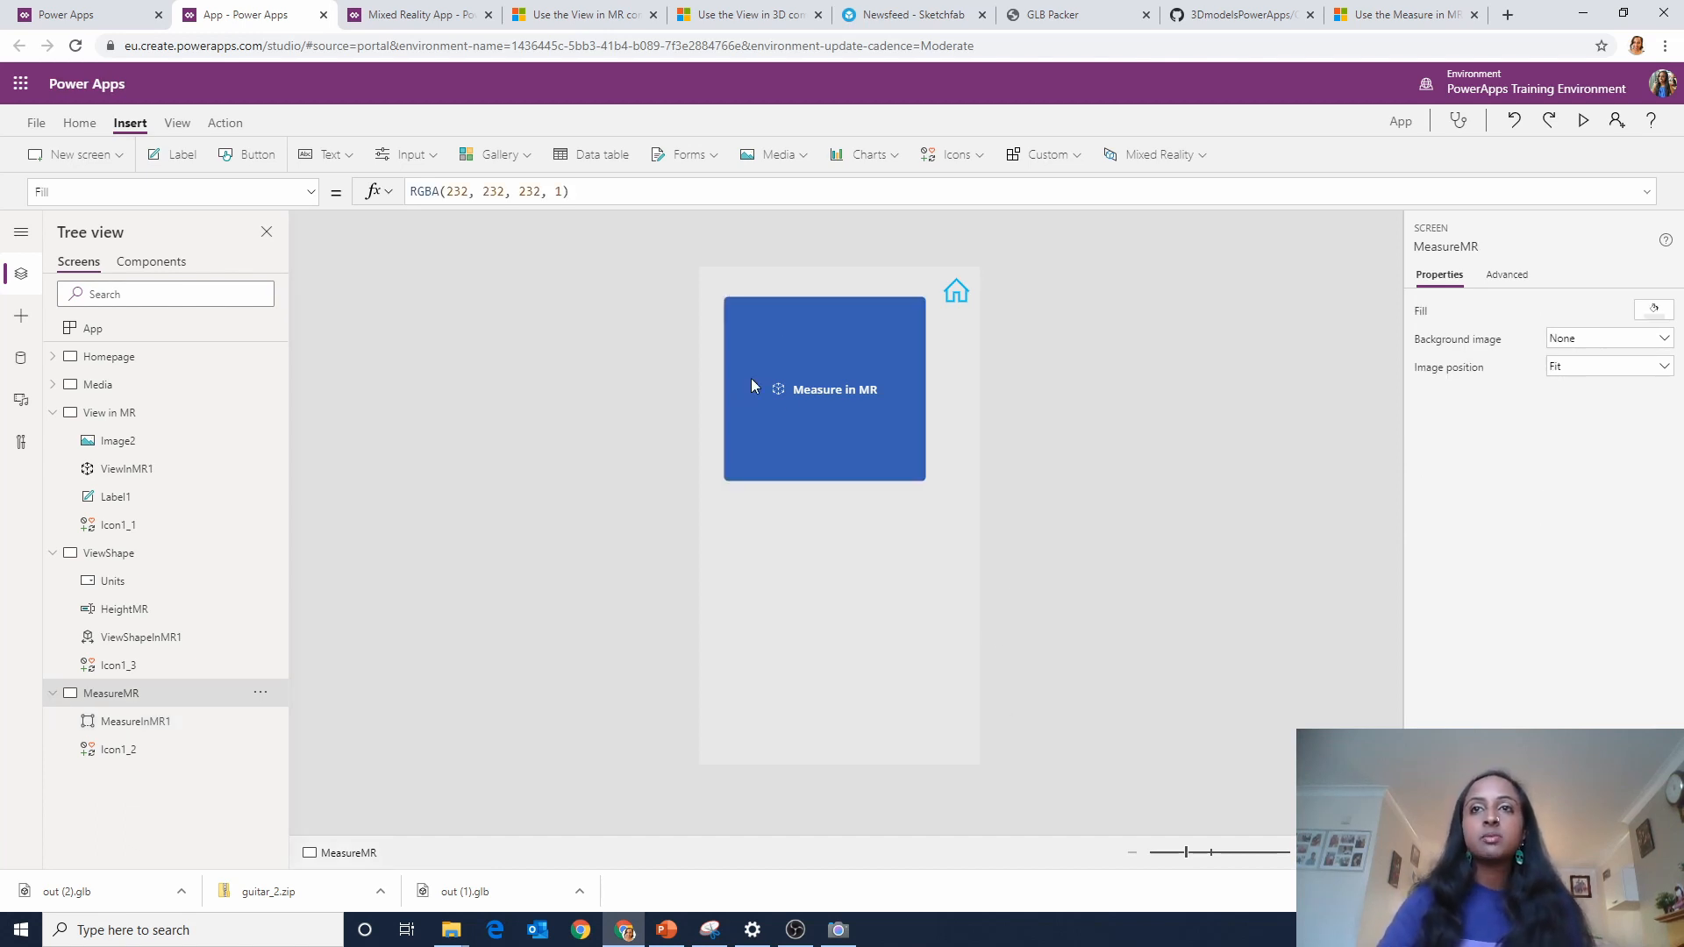
{"action": "left_click_drag", "start_coordinate": [856, 427], "coordinate": [842, 411]}
{"action": "left_click", "coordinate": [1172, 501]}
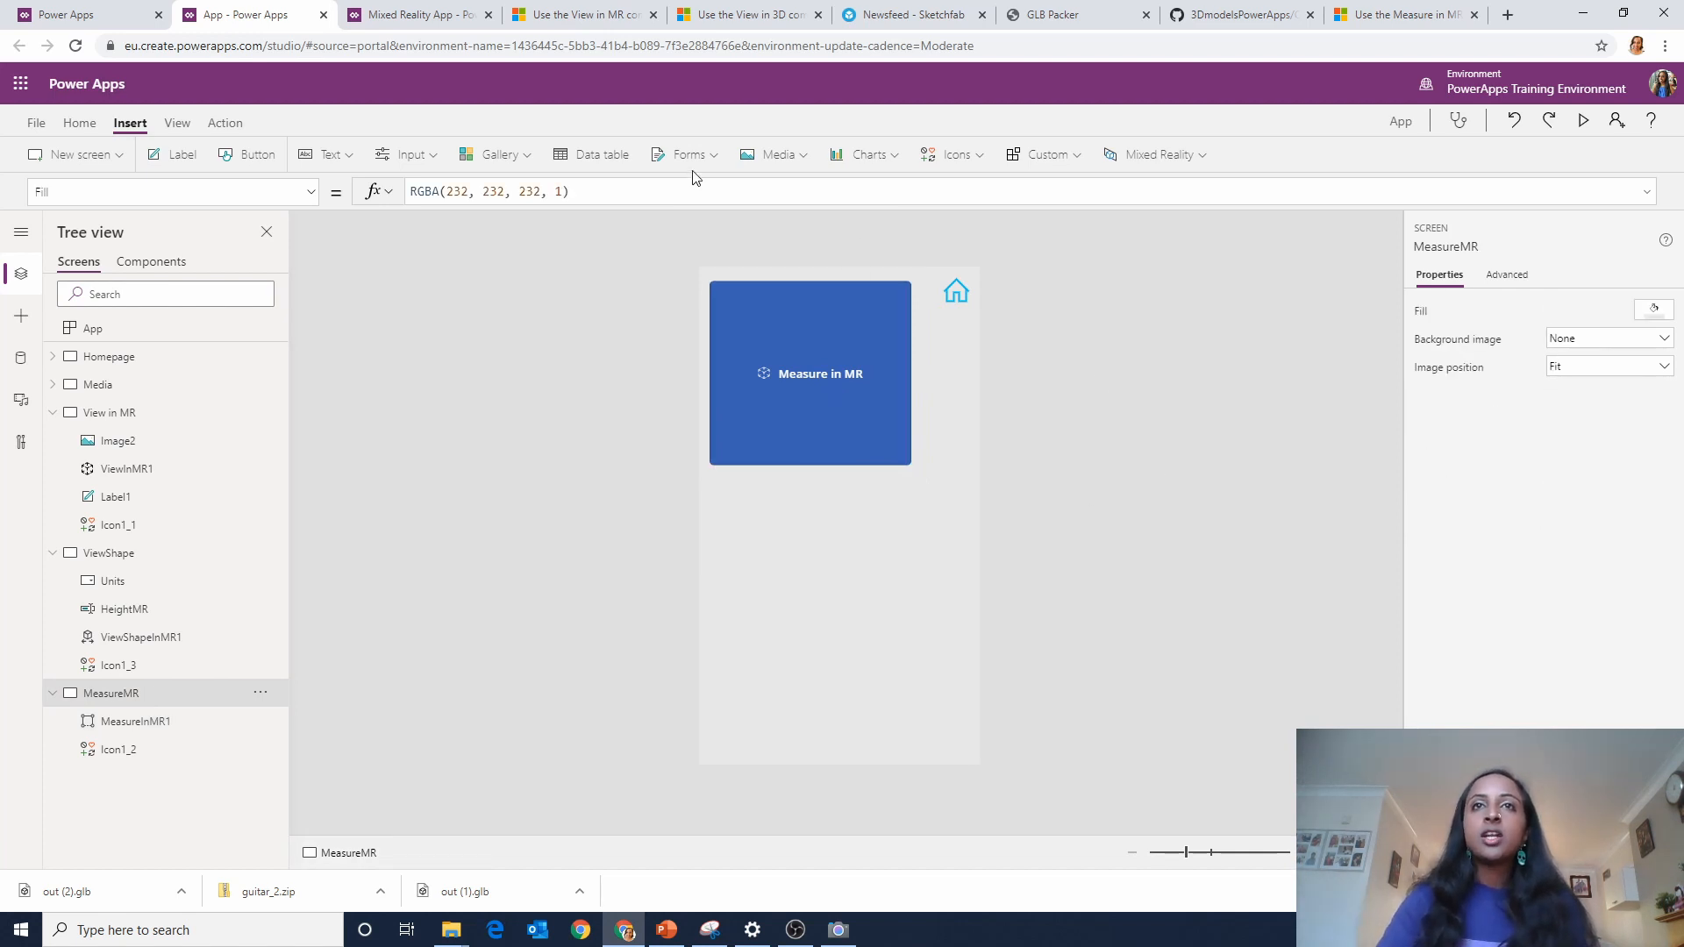
Add a data table without a data source below the Measure in MR control, narrowed slightly and about 510 high at about Y 549.
{"action": "left_click", "coordinate": [605, 155]}
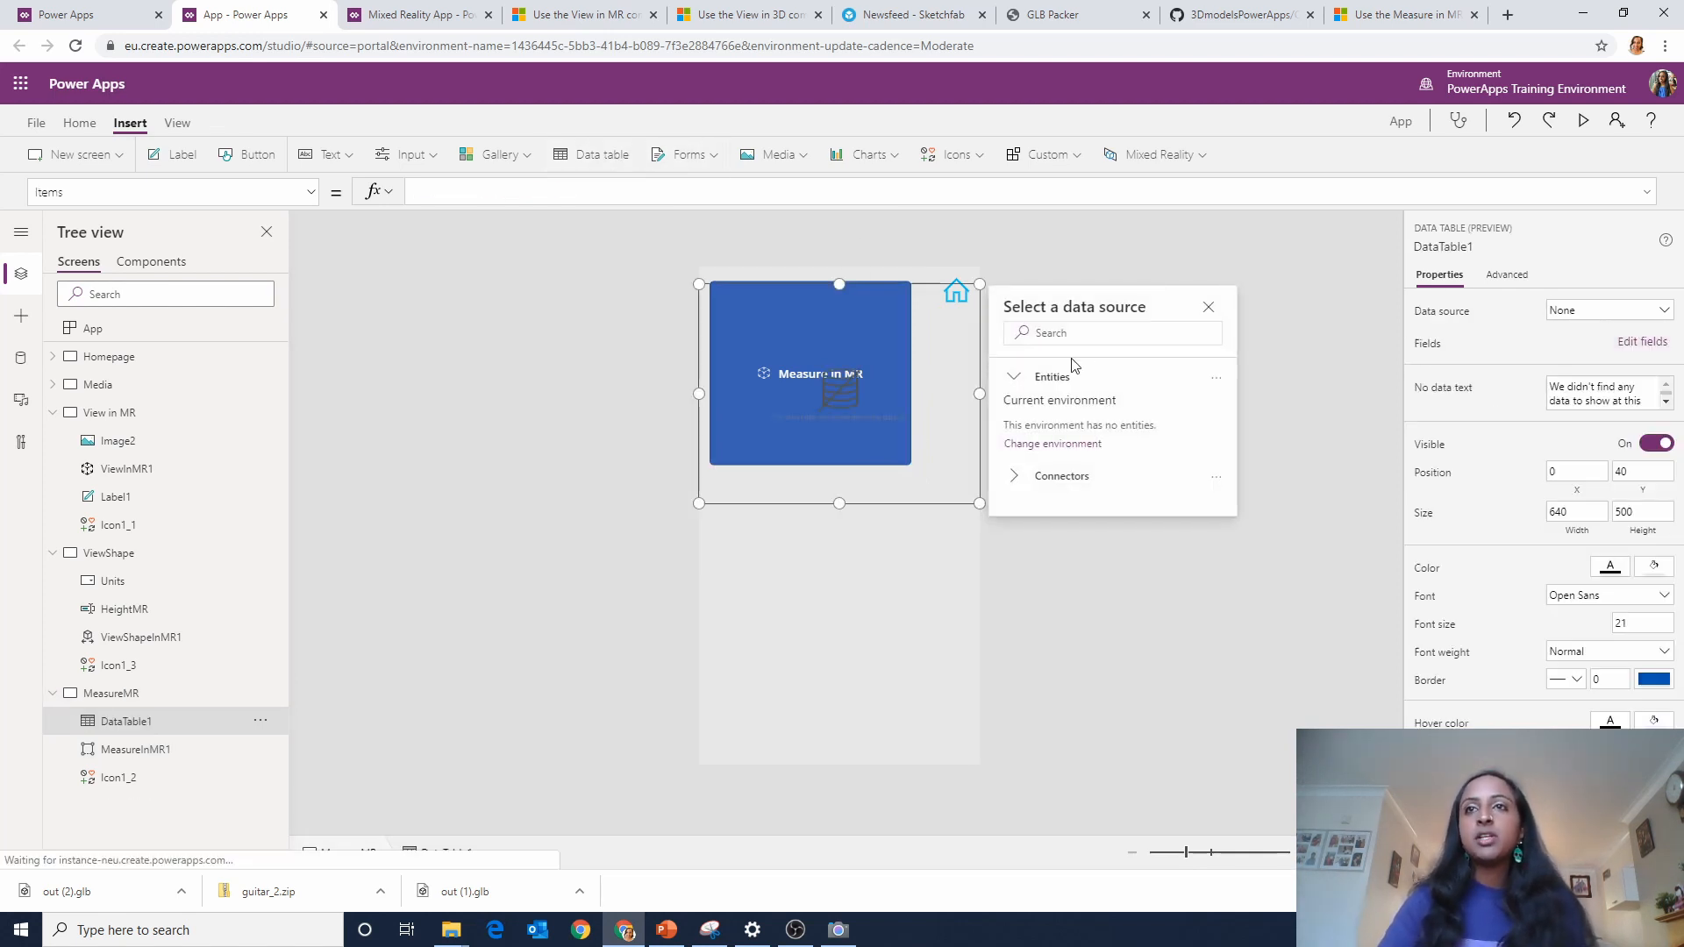
{"action": "left_click_drag", "start_coordinate": [924, 504], "coordinate": [892, 734]}
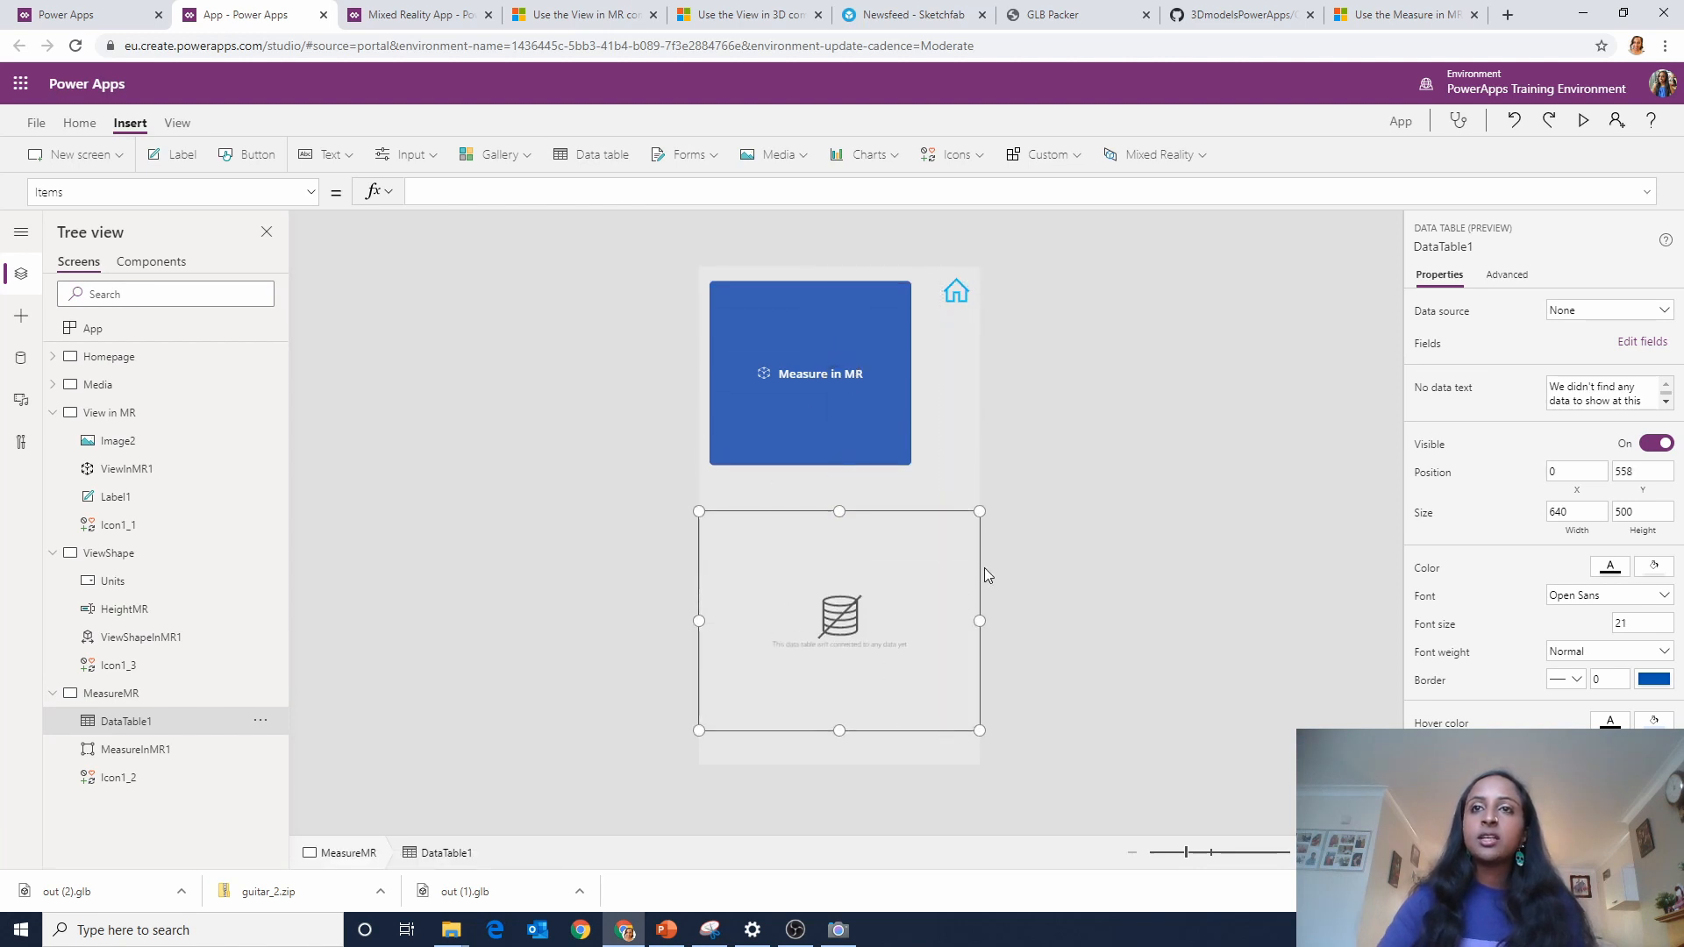
{"action": "left_click_drag", "start_coordinate": [979, 511], "coordinate": [957, 507]}
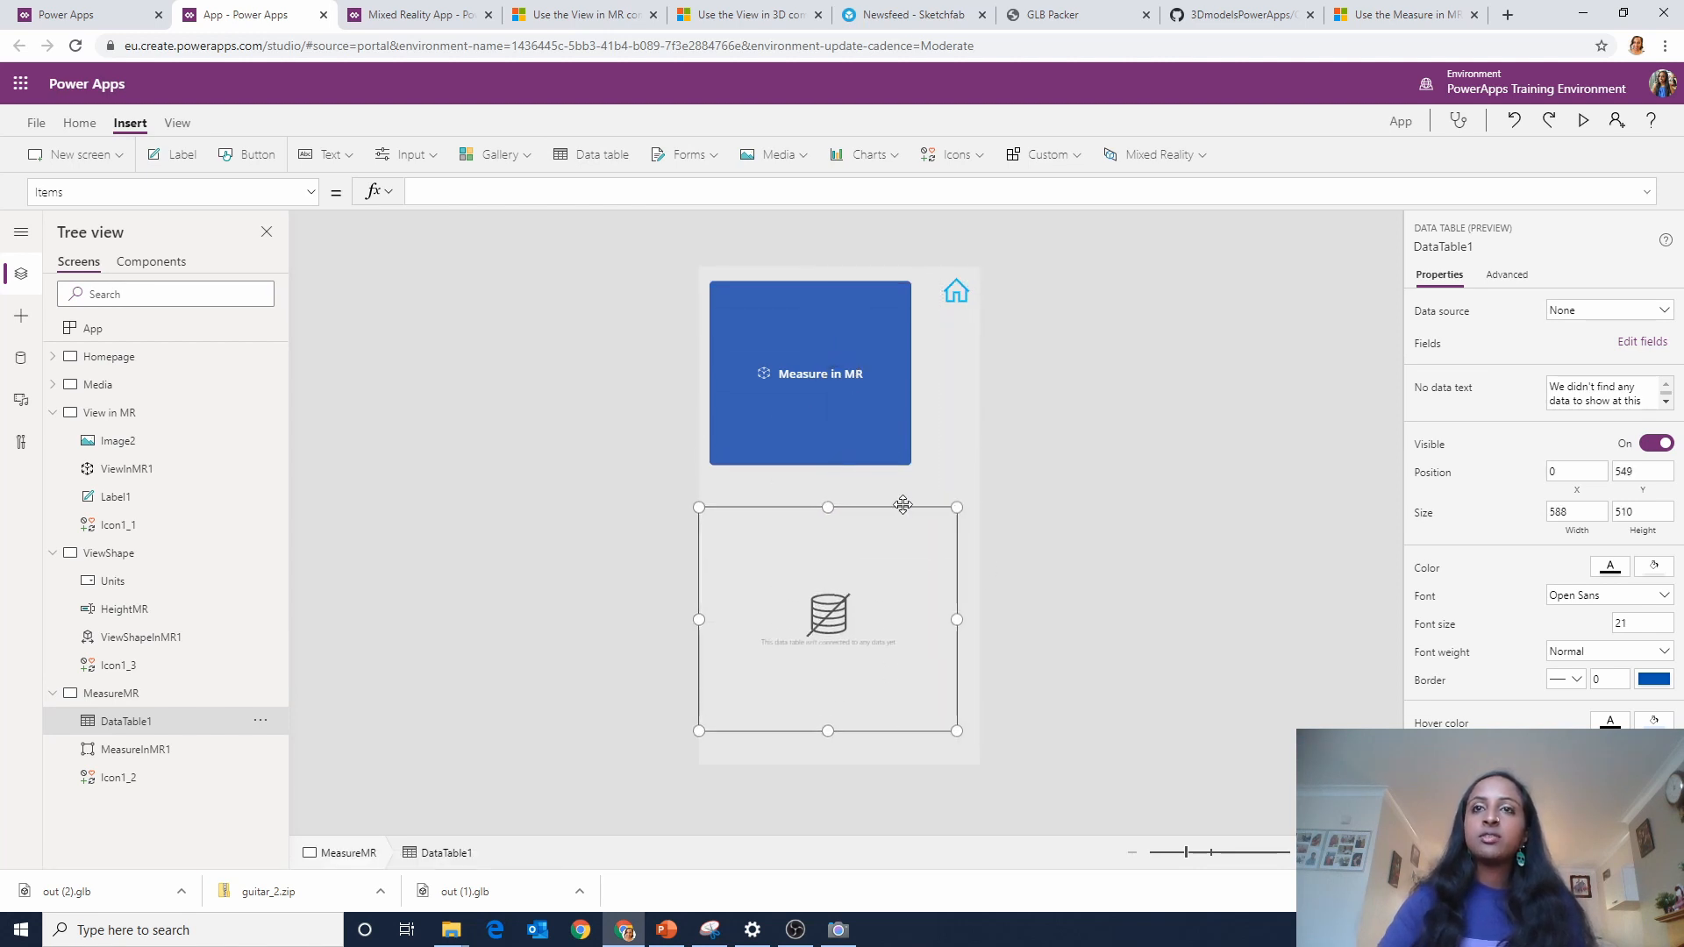
{"action": "left_click", "coordinate": [705, 509]}
Copy the Measure in MR control's name and set the data table's Items property to MeasureInMR1.MeasurementsDetailed.
{"action": "left_click", "coordinate": [829, 405]}
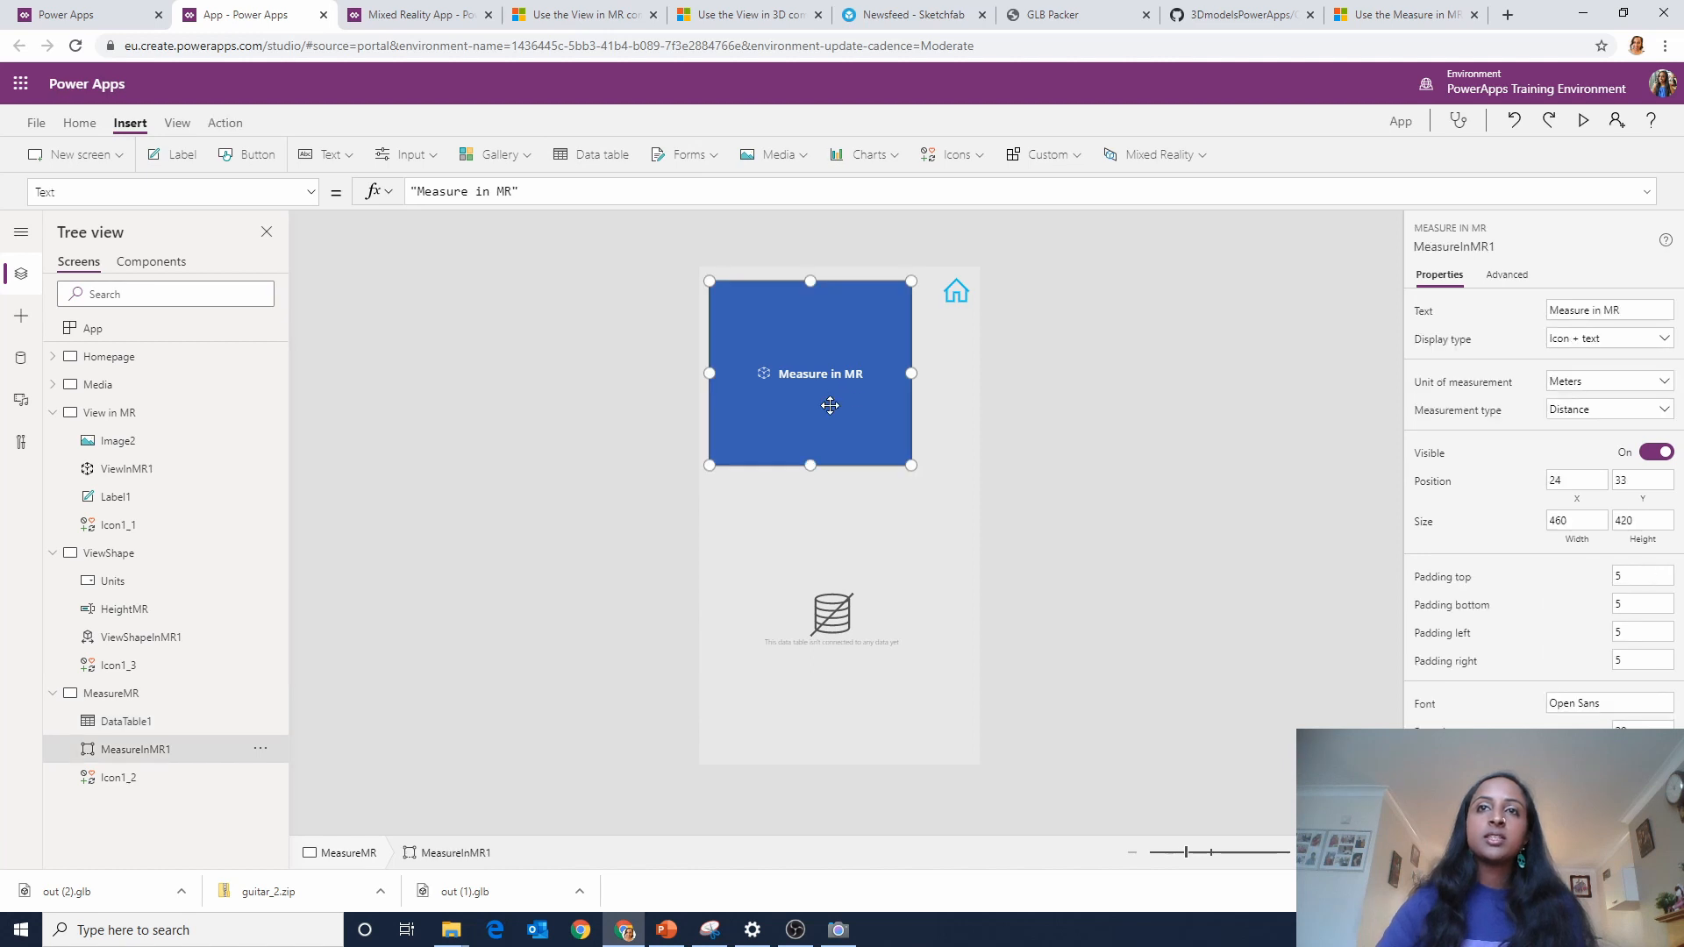
{"action": "double_click", "coordinate": [185, 749]}
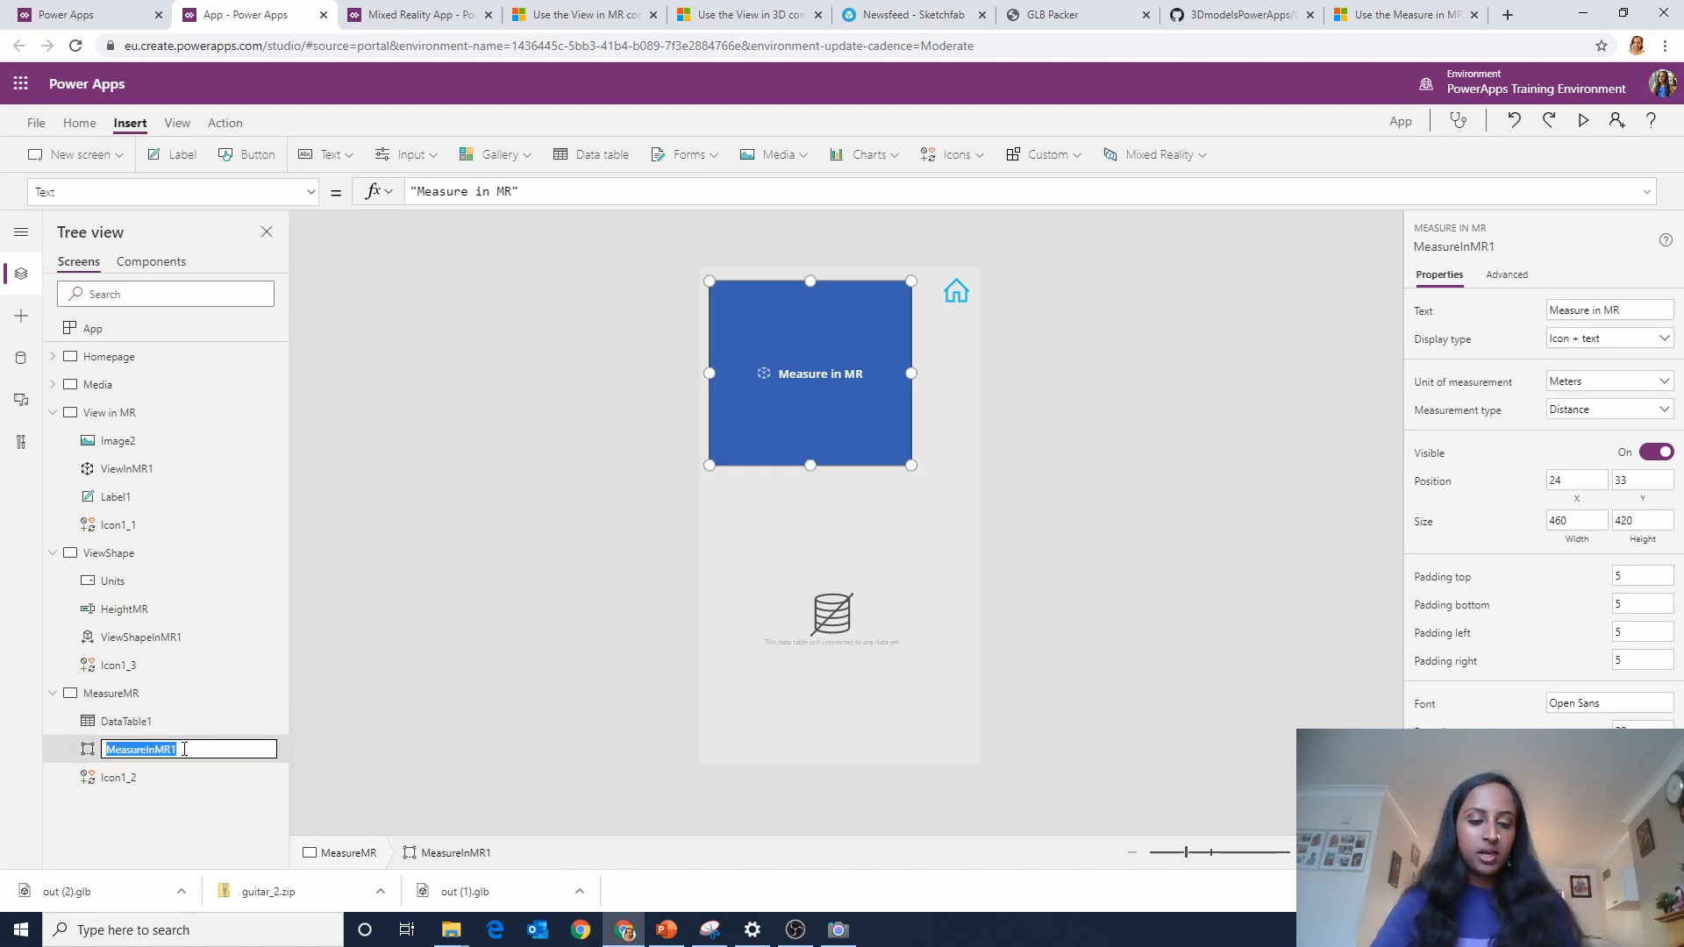
{"action": "left_click", "coordinate": [742, 649]}
{"action": "left_click", "coordinate": [531, 194]}
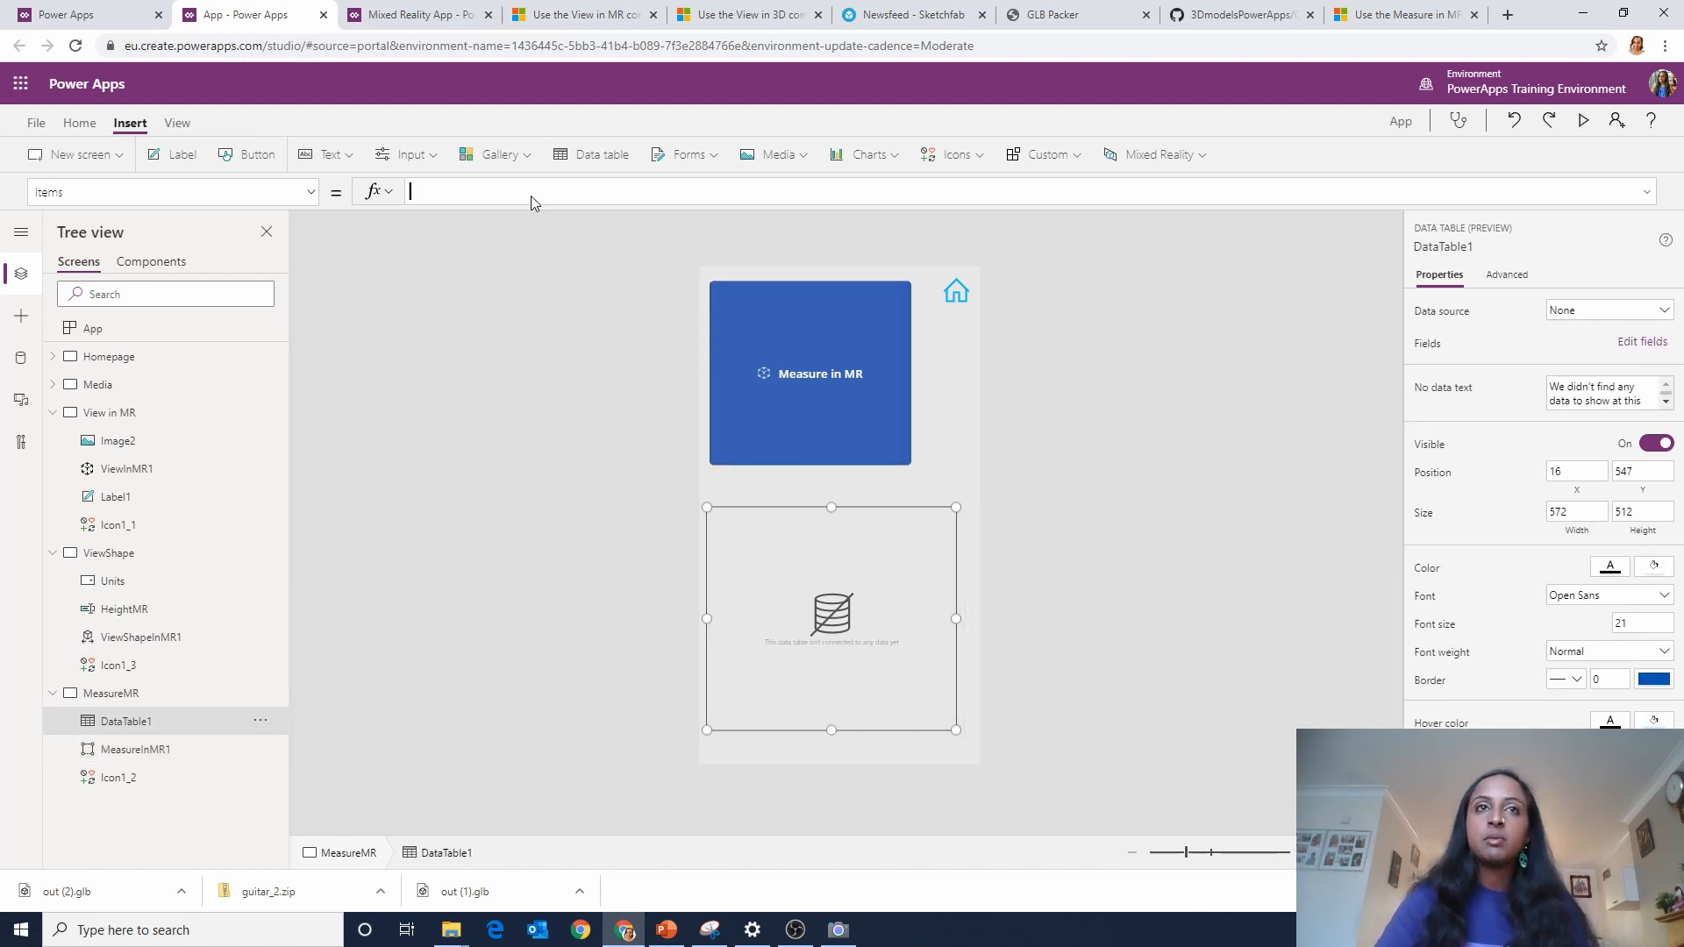
{"action": "type", "text": "MeasureInMR1."}
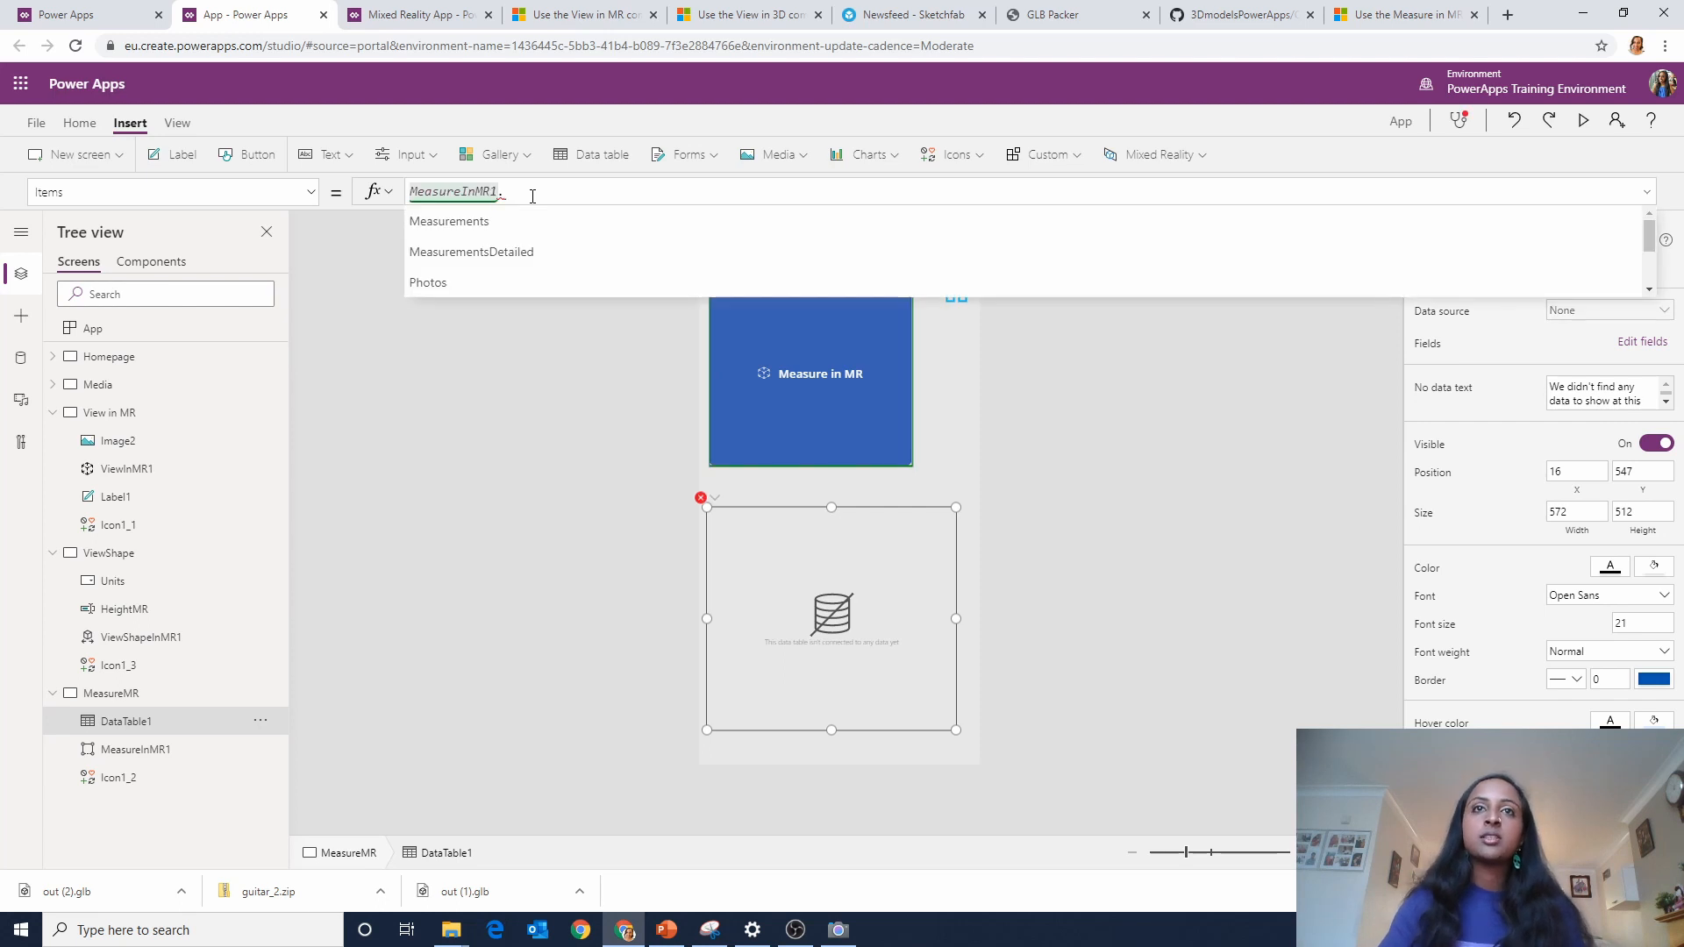
{"action": "left_click", "coordinate": [535, 253]}
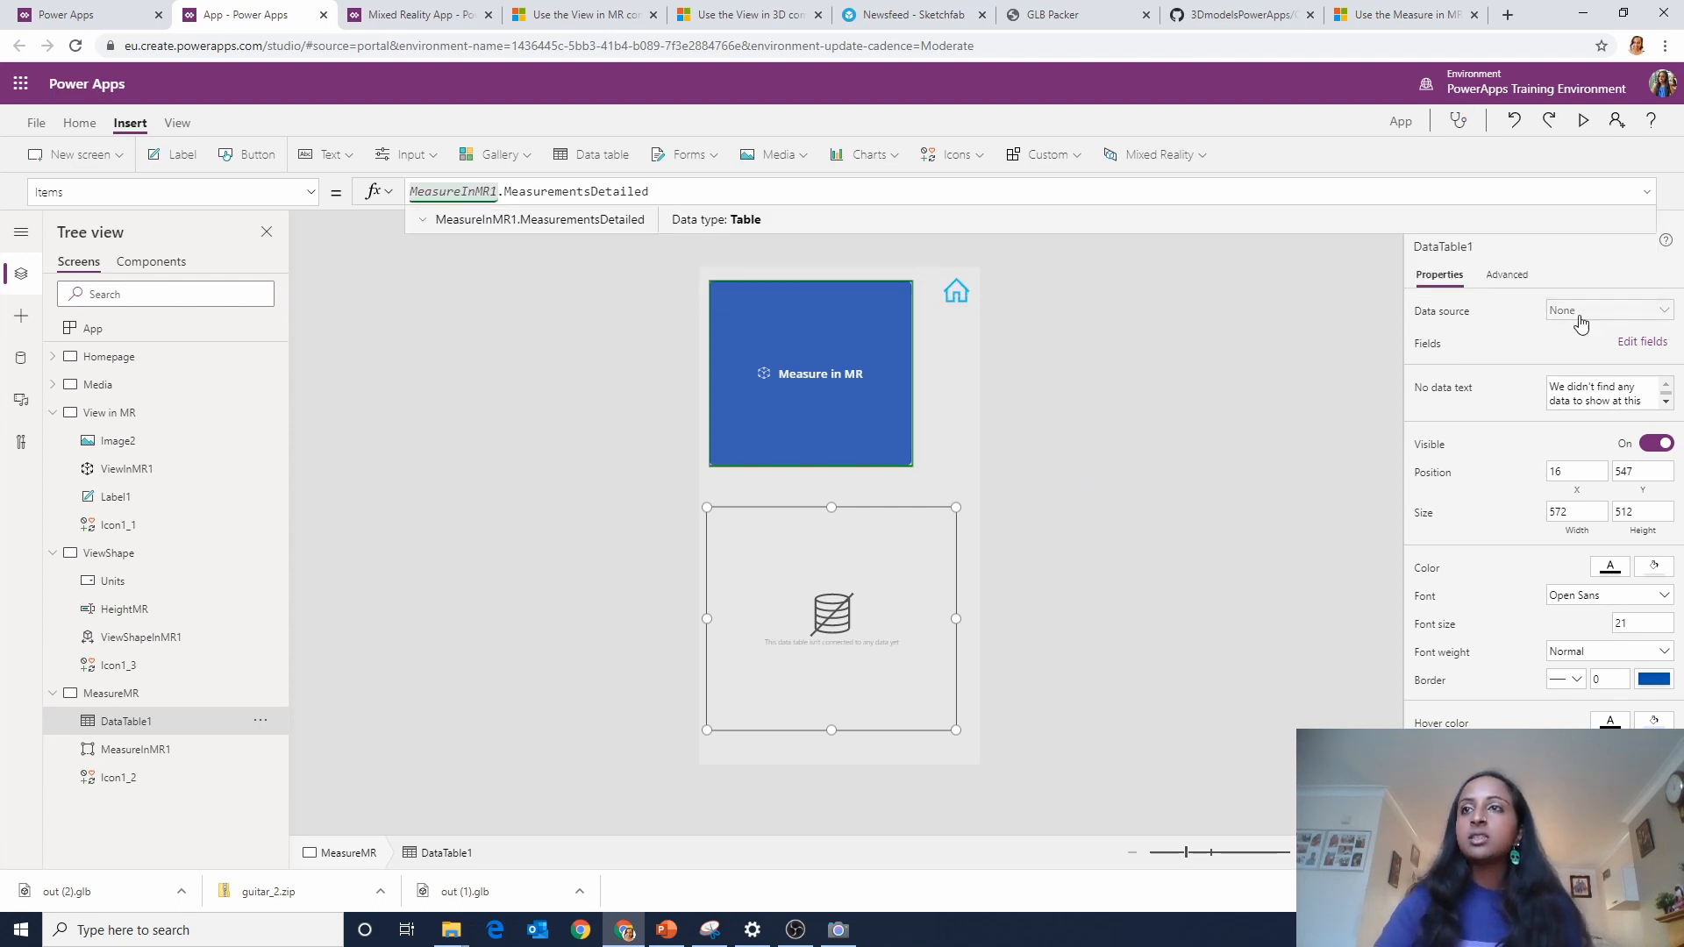
Add the Height, PathLength and Unit fields to the data table, leaving Segments out.
{"action": "left_click", "coordinate": [1606, 344]}
{"action": "left_click", "coordinate": [1161, 272]}
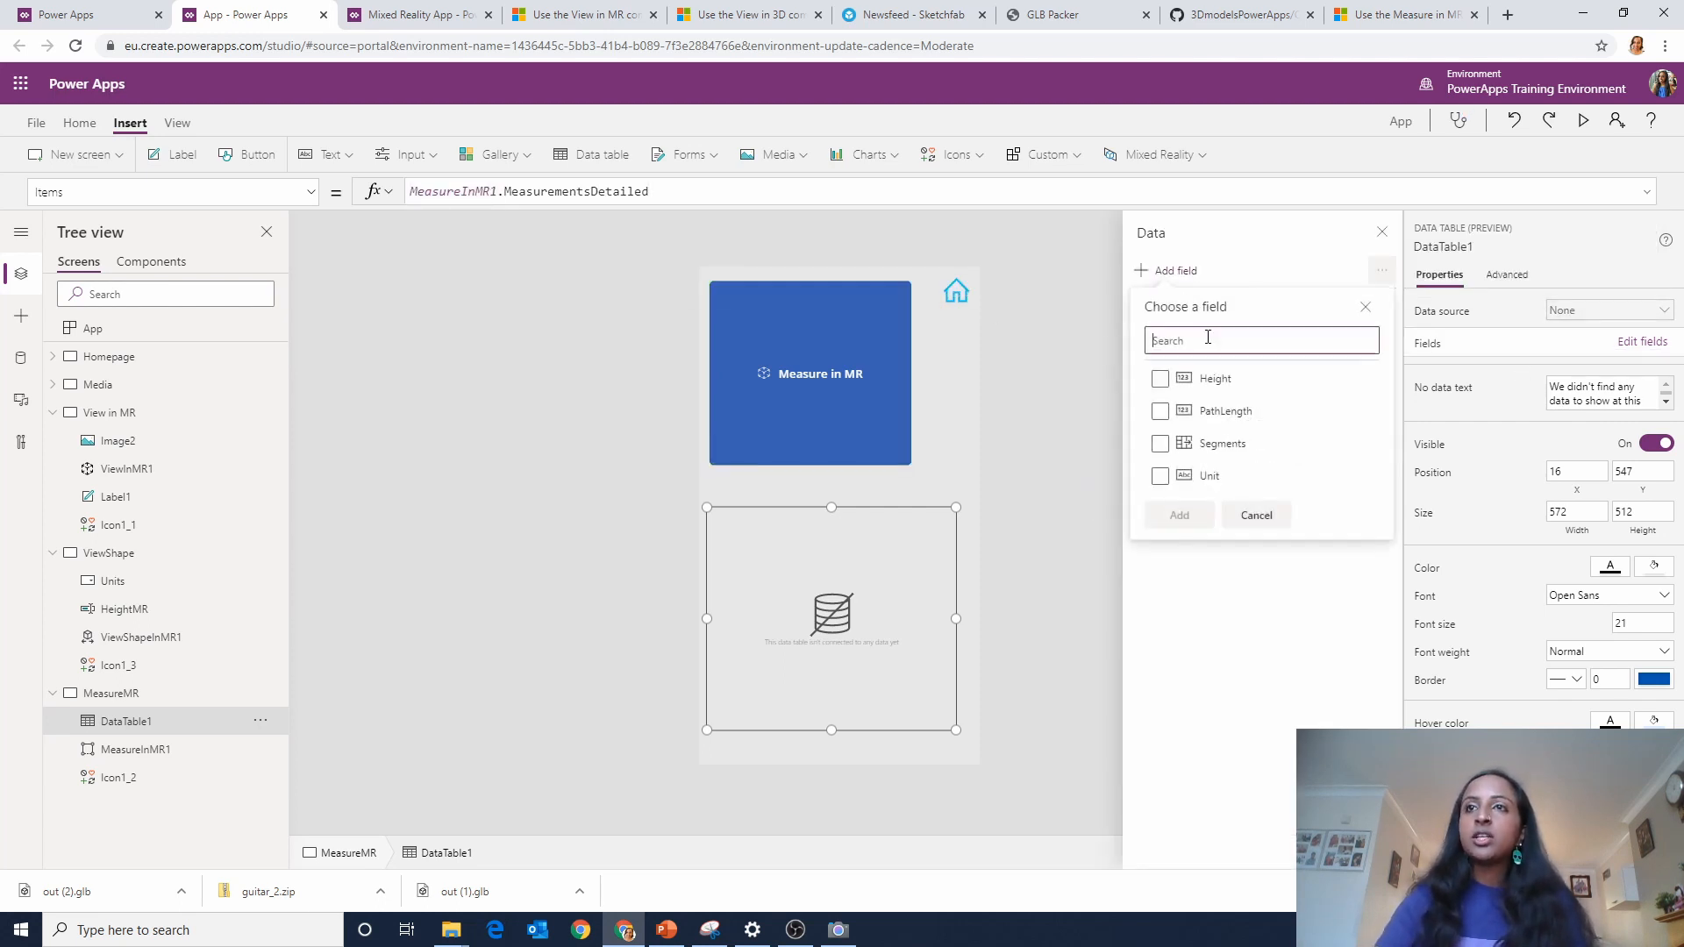
{"action": "left_click", "coordinate": [1214, 386]}
{"action": "left_click", "coordinate": [1224, 413]}
{"action": "left_click", "coordinate": [1205, 476]}
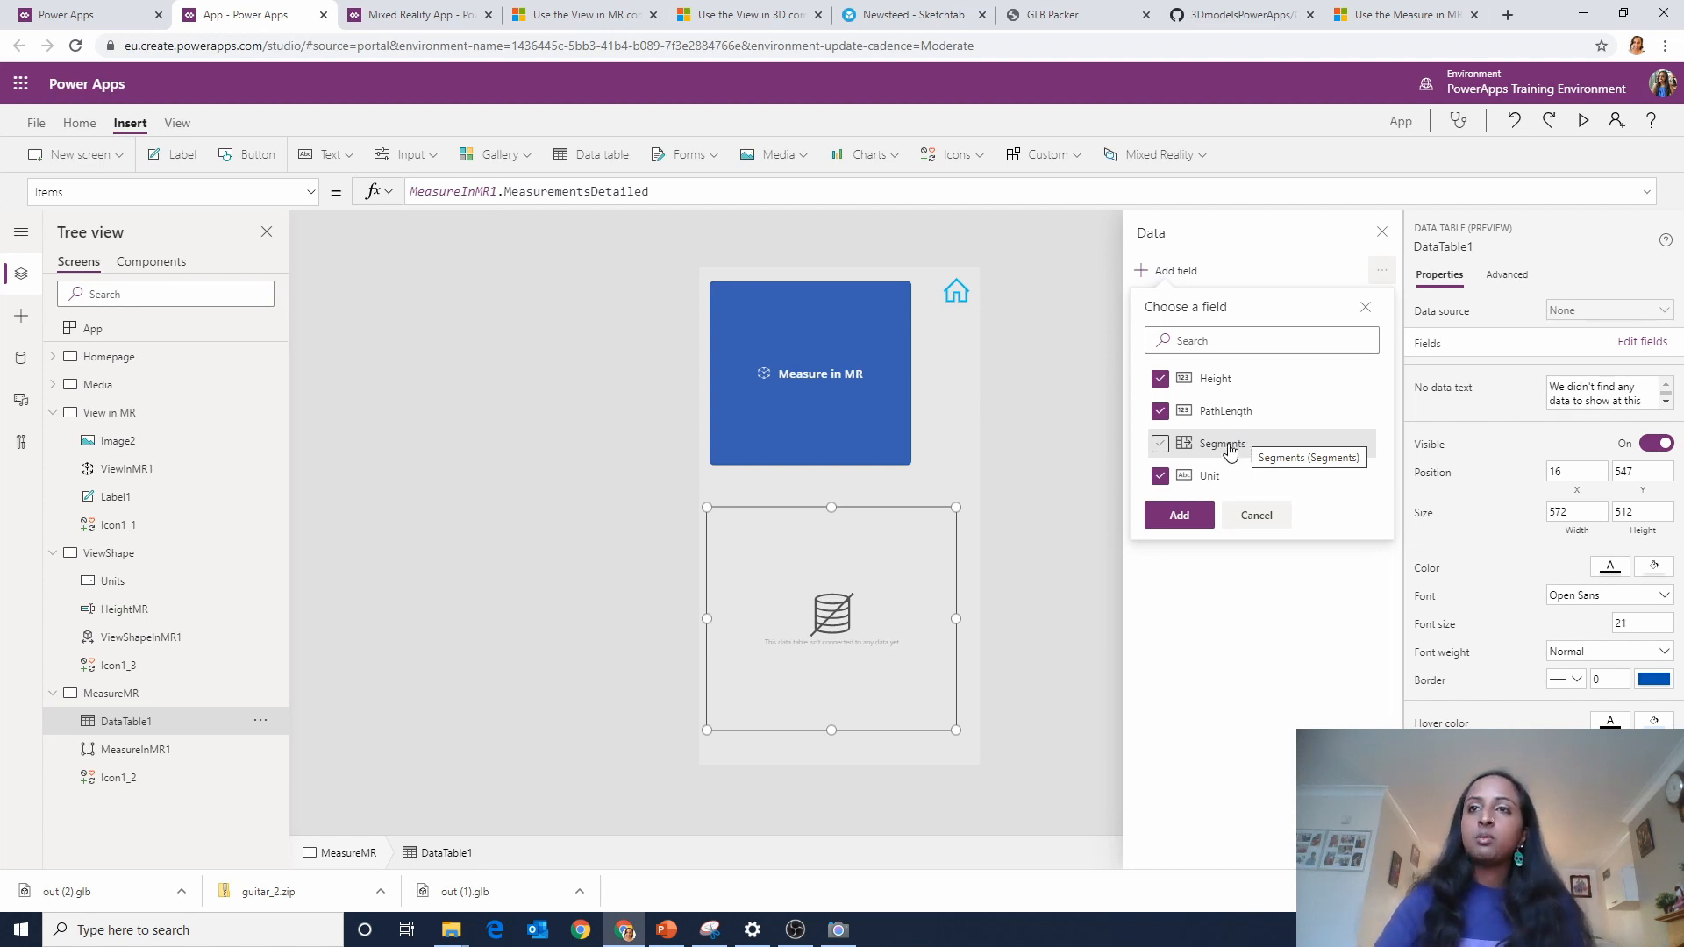
{"action": "left_click", "coordinate": [1184, 517]}
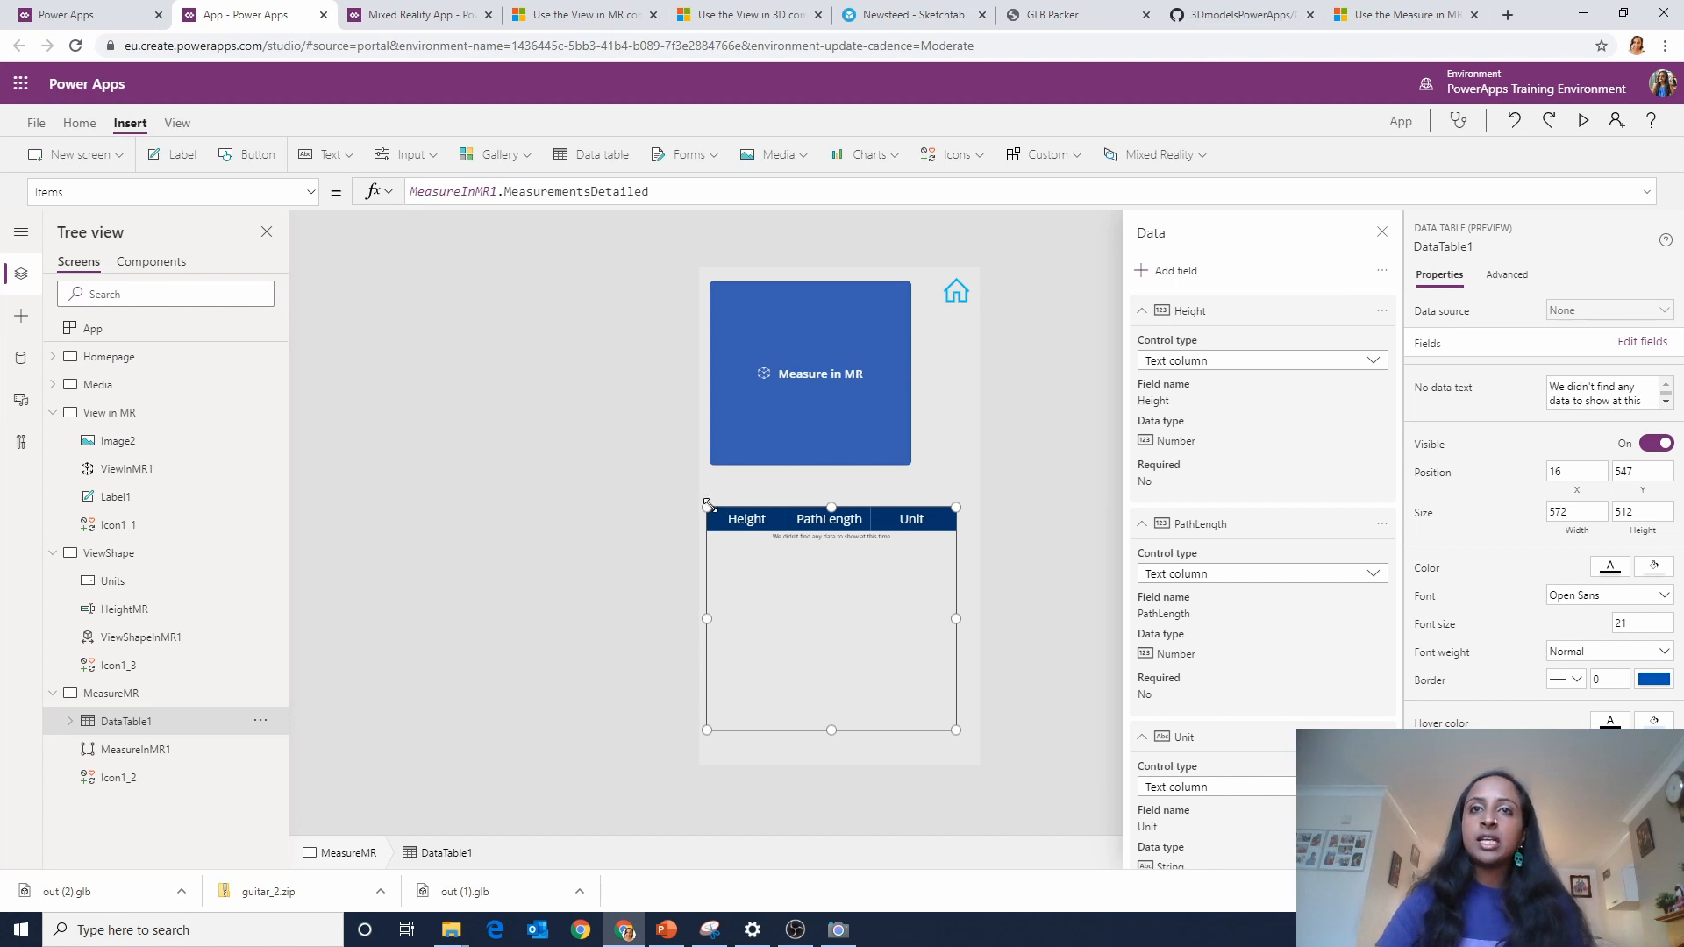
Resize the data table to about 558 wide and 528 high, with its upper-left corner at about X 30, Y 531.
{"action": "left_click_drag", "start_coordinate": [709, 505], "coordinate": [715, 498]}
{"action": "right_click", "coordinate": [1060, 411]}
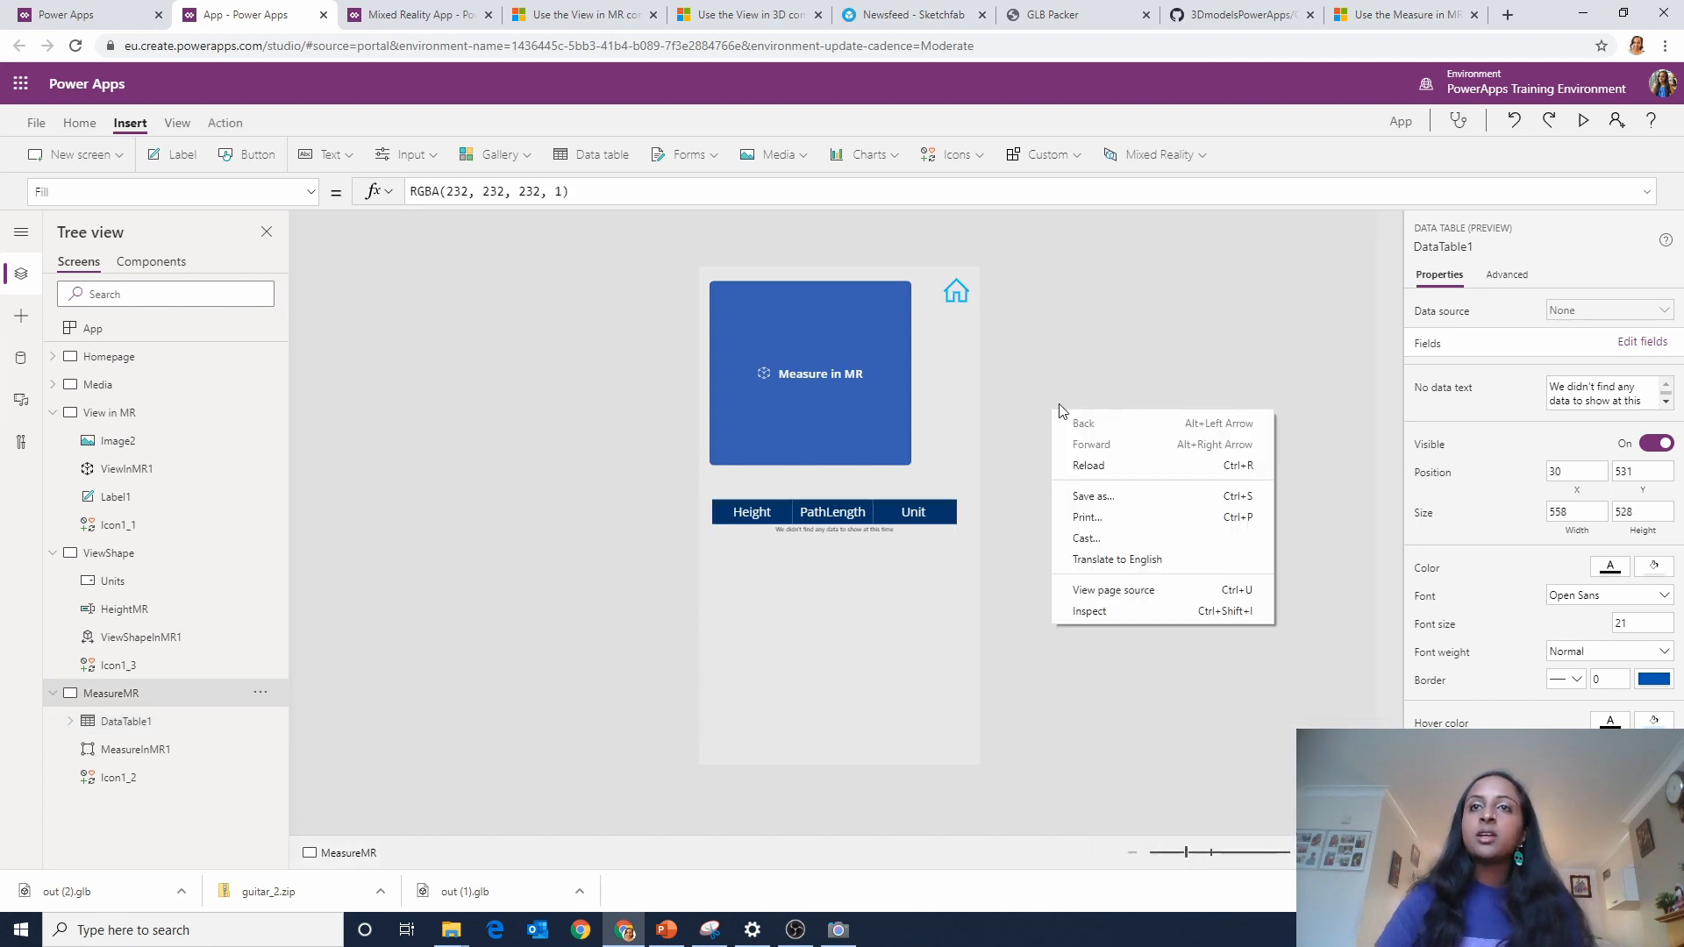
{"action": "left_click", "coordinate": [1245, 298]}
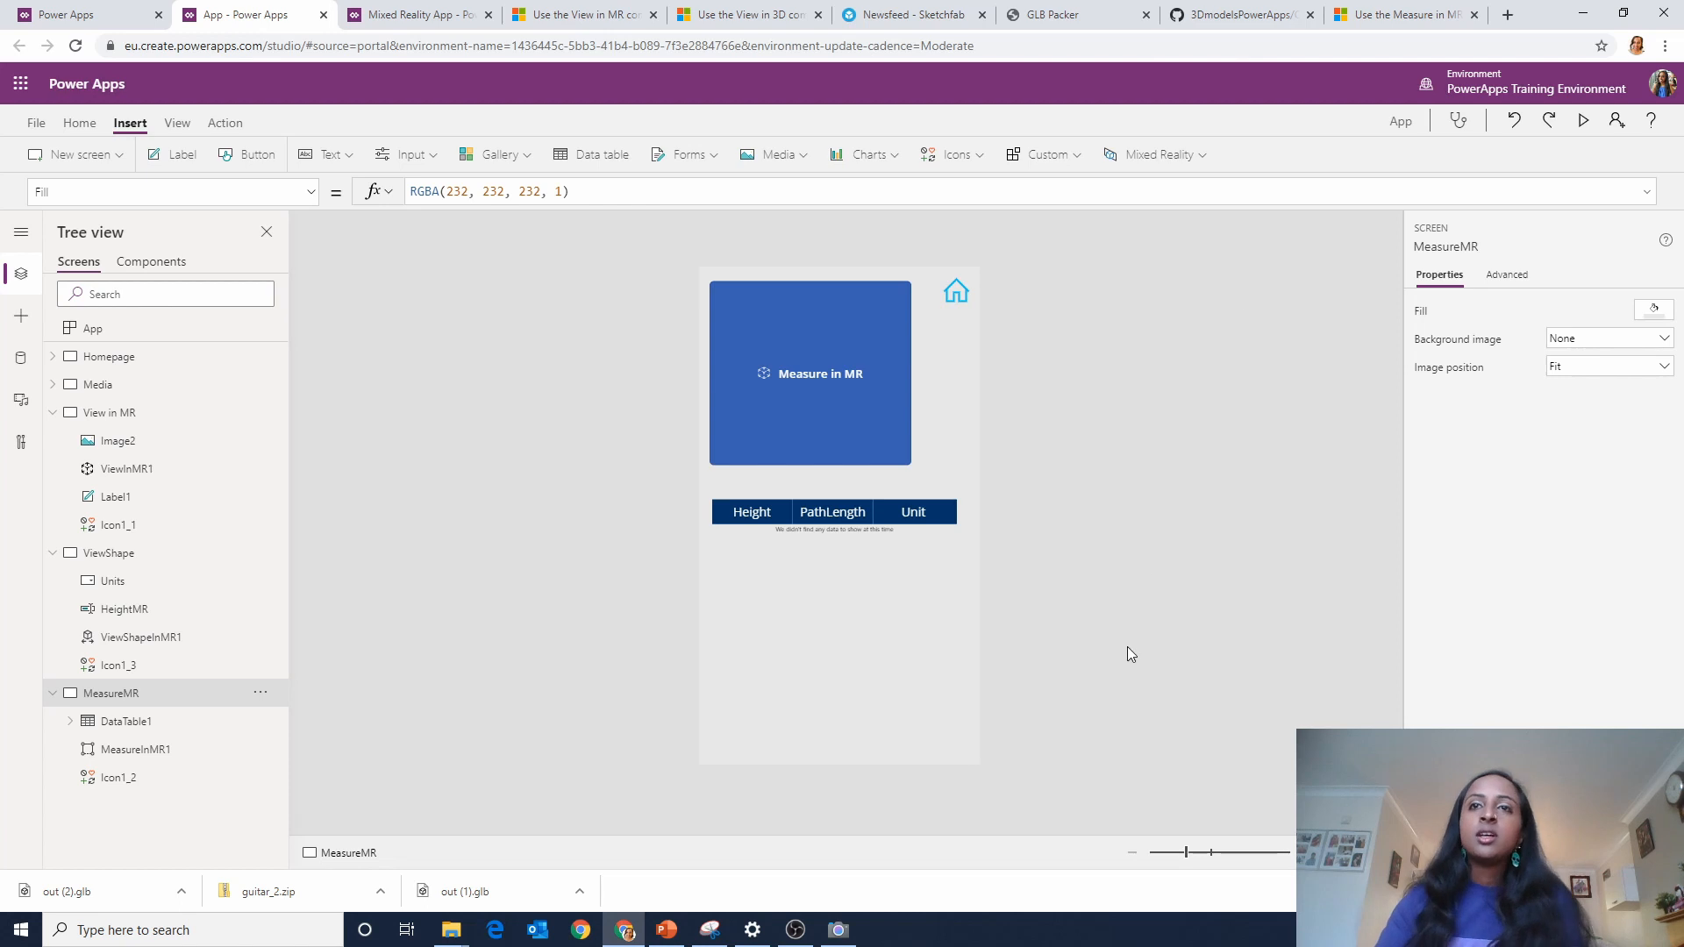
{"action": "left_click", "coordinate": [953, 595]}
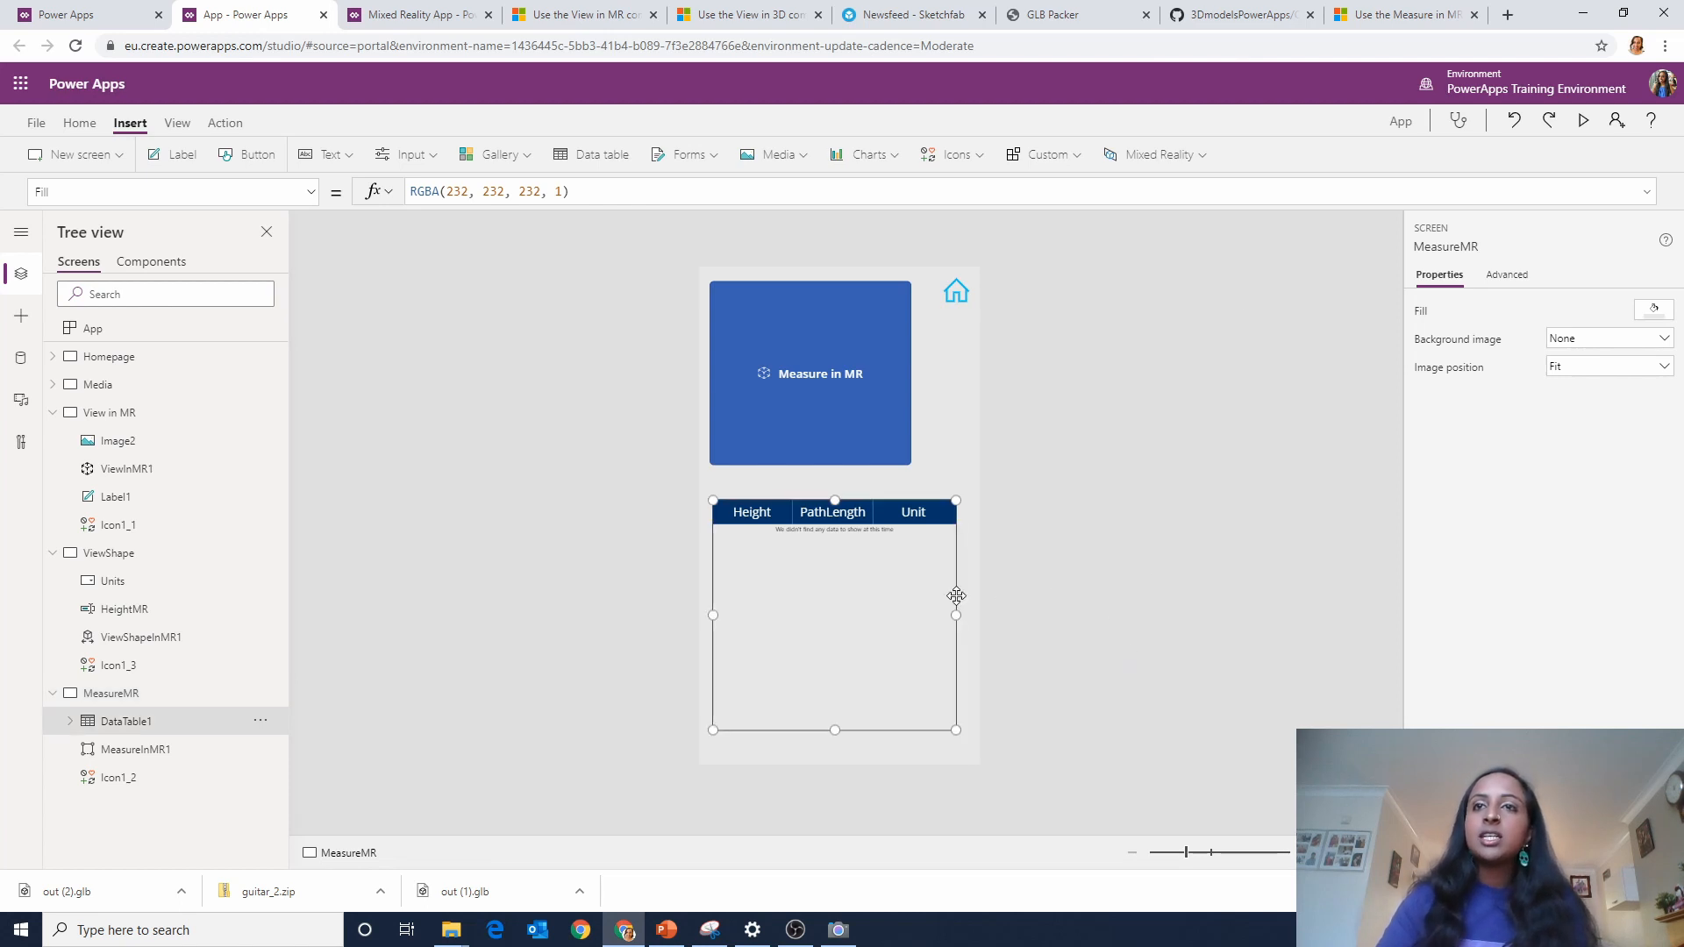
{"action": "left_click", "coordinate": [1028, 586]}
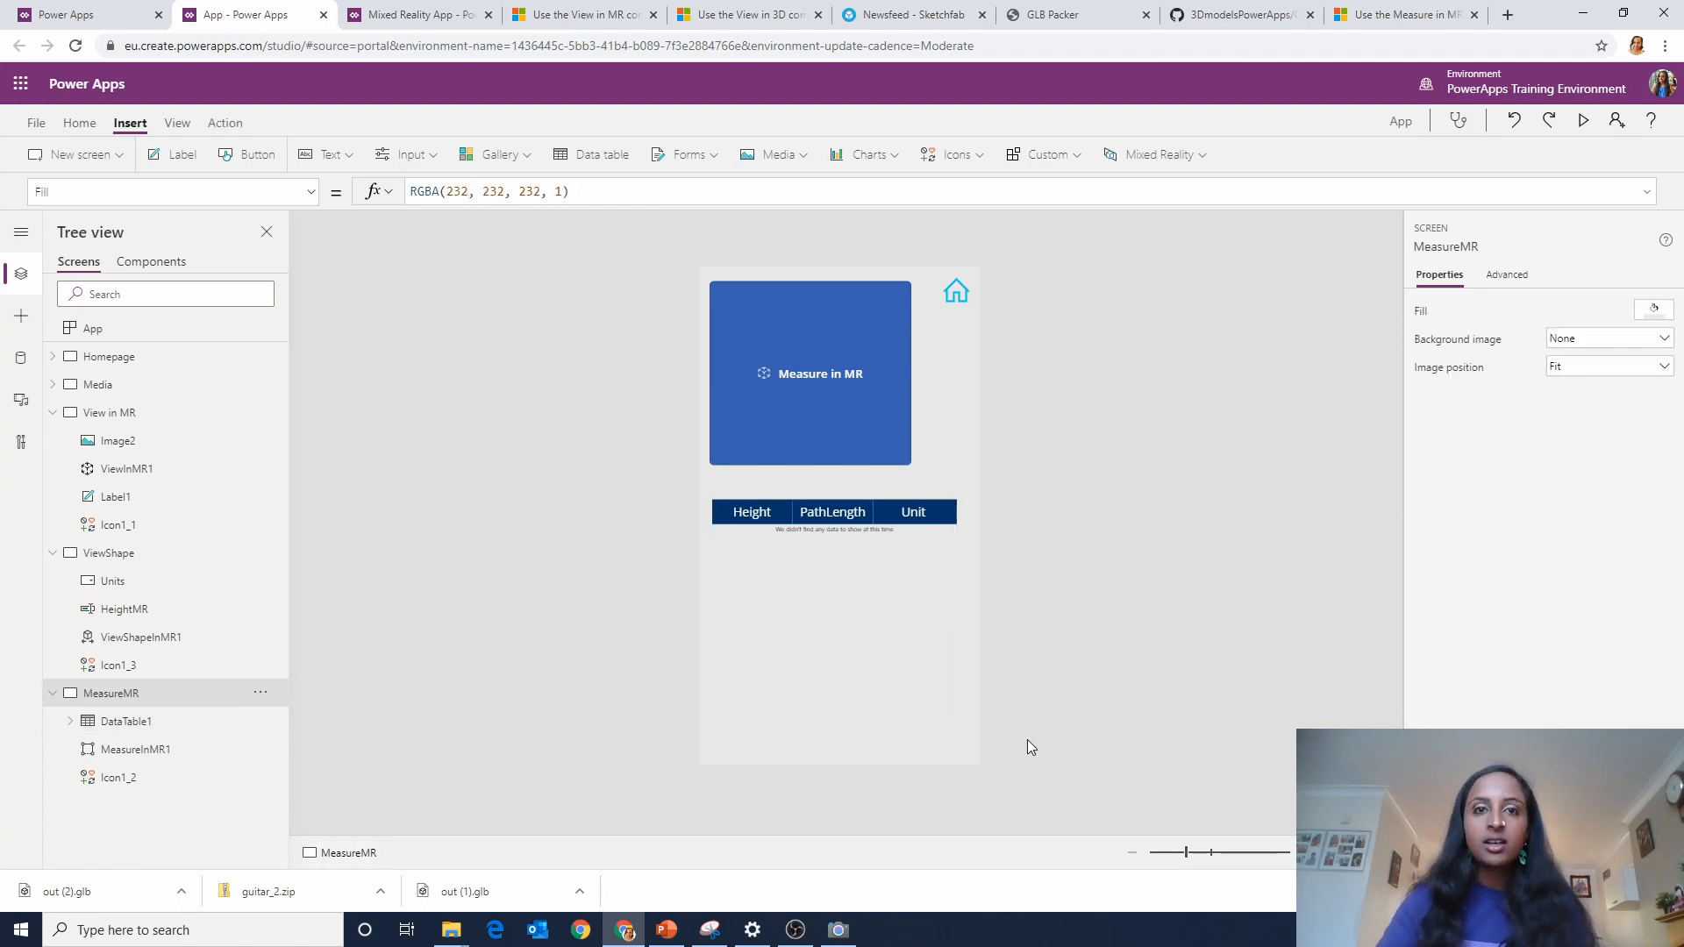